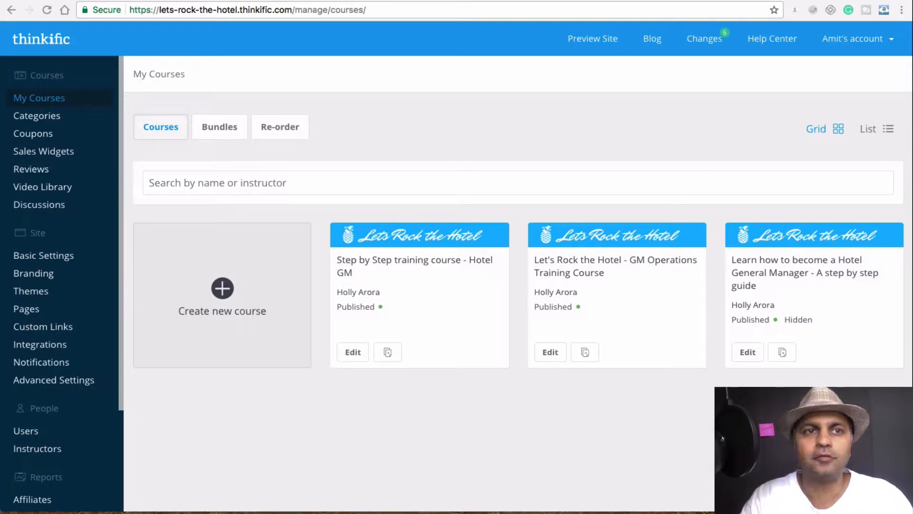
Launch Safari and load the thinkific.com website
left_click(332, 487)
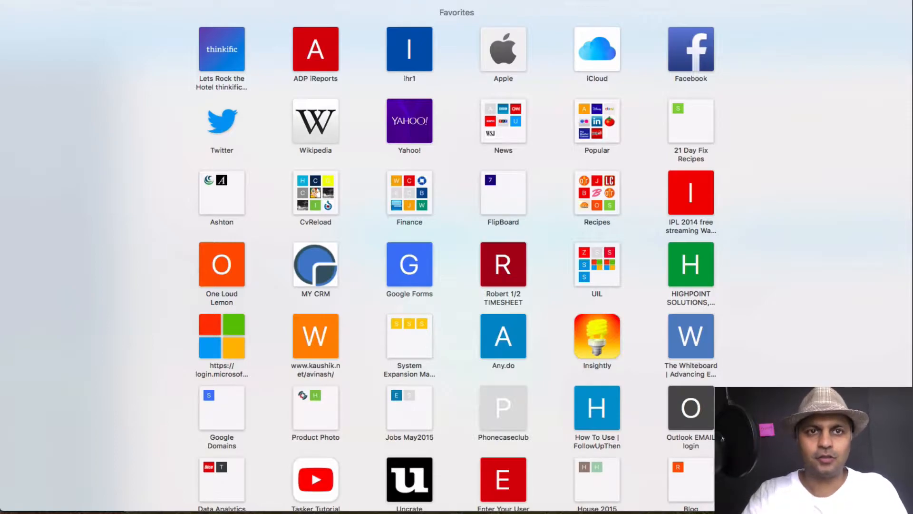
type("thinki")
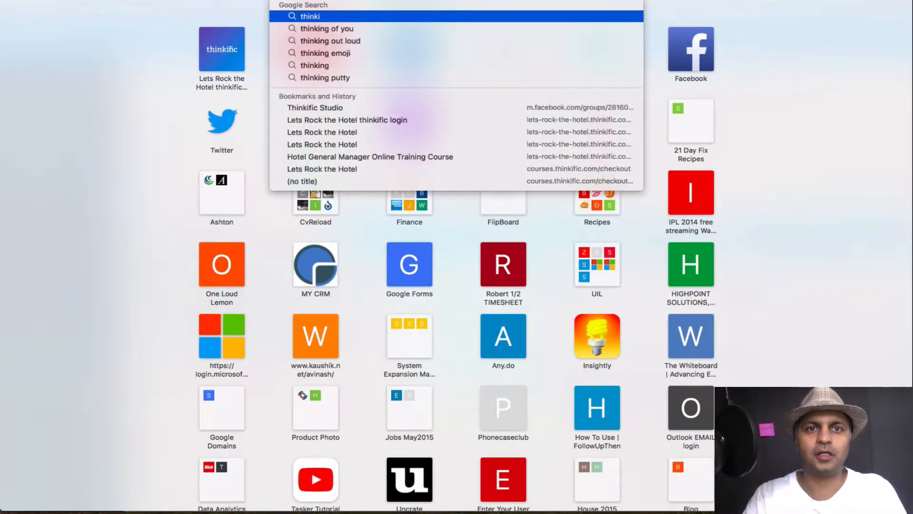
type("fic")
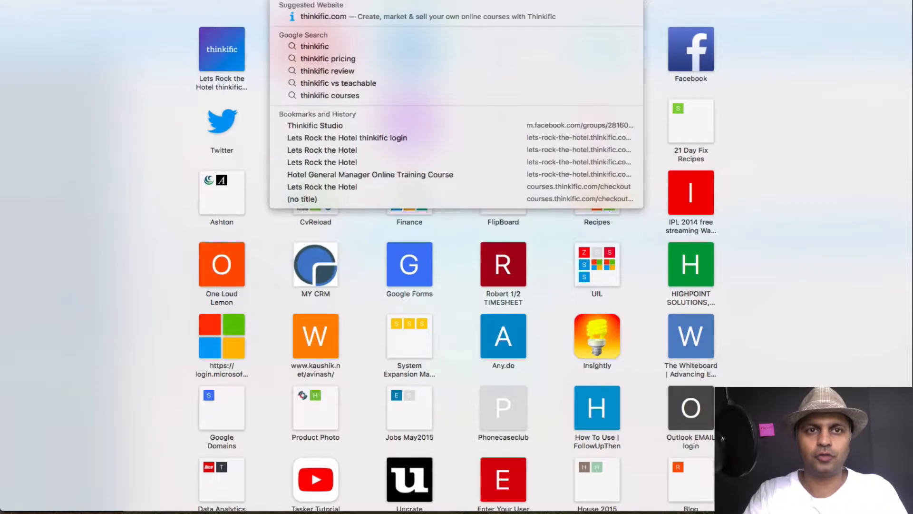
type(".com")
key("Return")
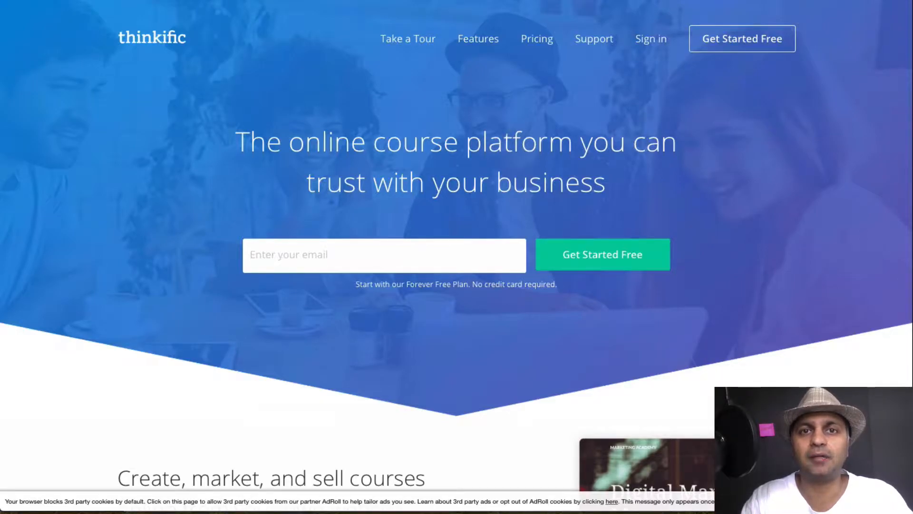
Open the pricing page and switch to annual billing ($0, $39, $79, $219 per month)
left_click(539, 39)
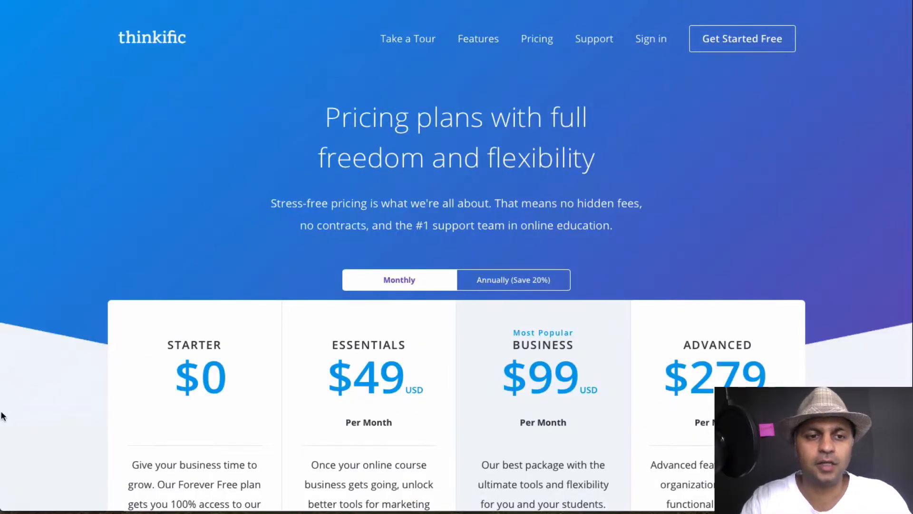
scroll(225, 371, "down", 4)
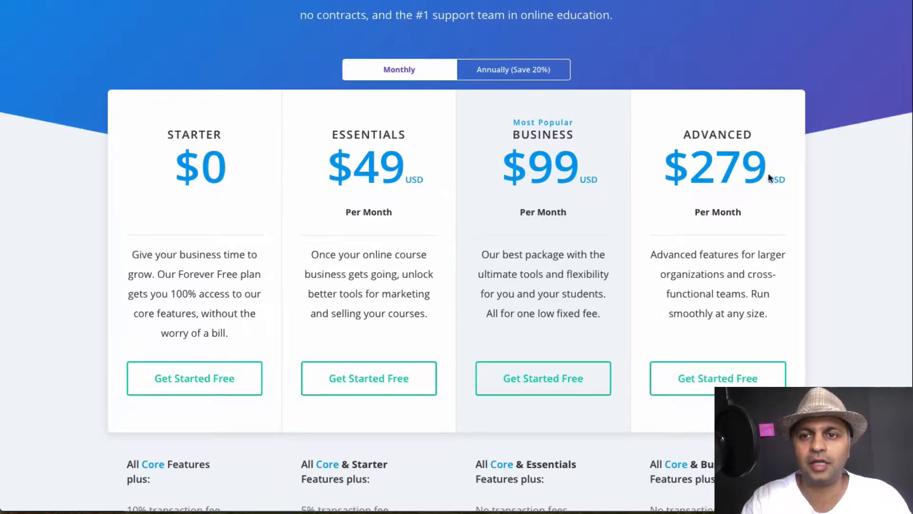
left_click(534, 73)
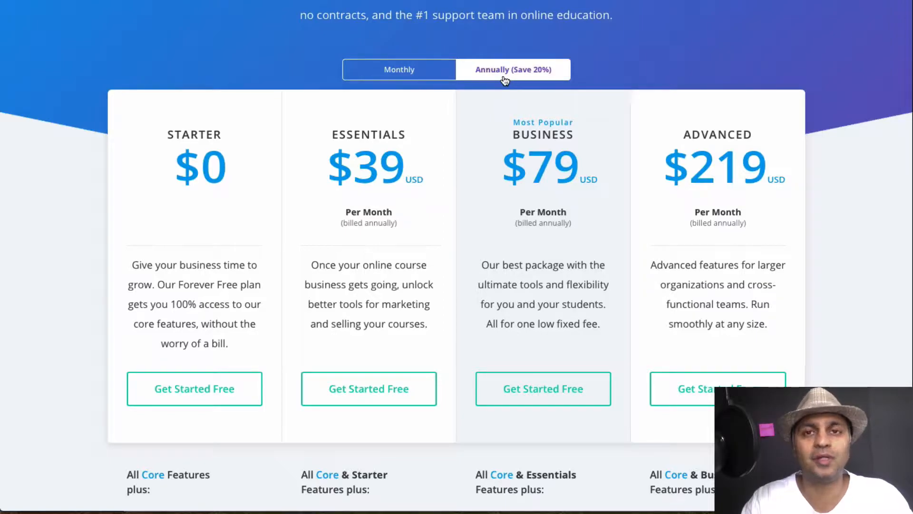
left_click_drag(597, 178, 511, 173)
scroll(514, 174, "down", 10)
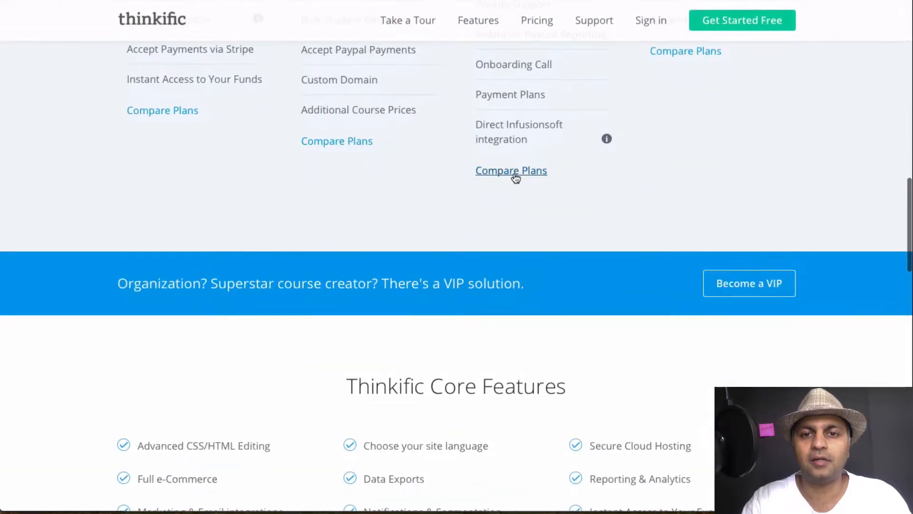
scroll(515, 174, "up", 10)
Start a free sign-up on the Starter plan
scroll(515, 177, "down", 2)
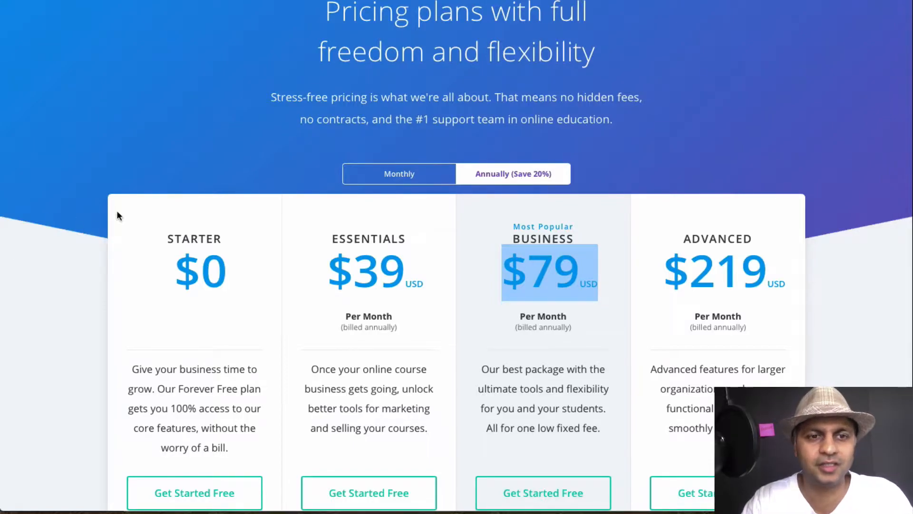
scroll(117, 211, "down", 4)
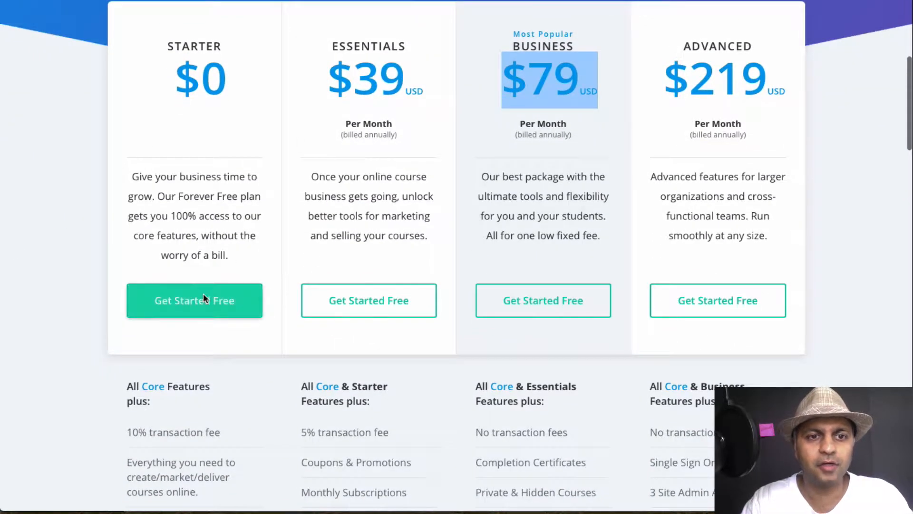
left_click(204, 298)
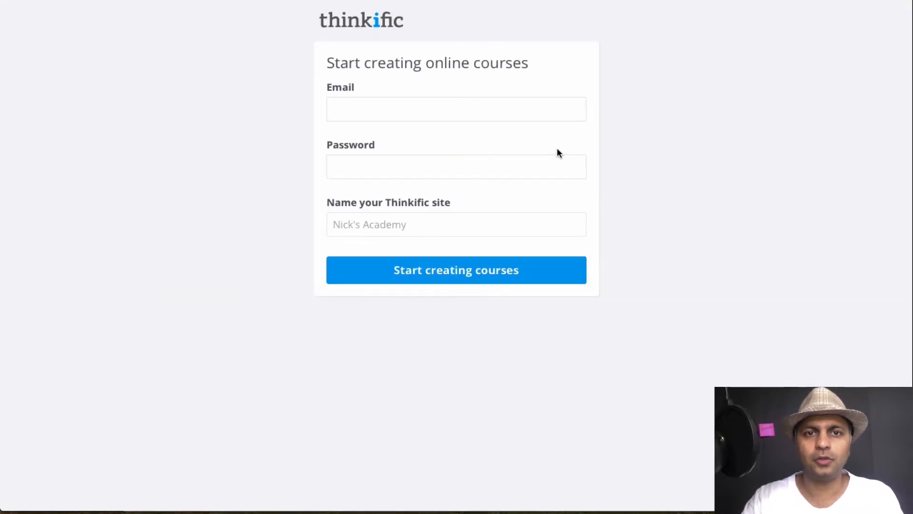
Enter the sign-up e-mail address and the account password
left_click(434, 110)
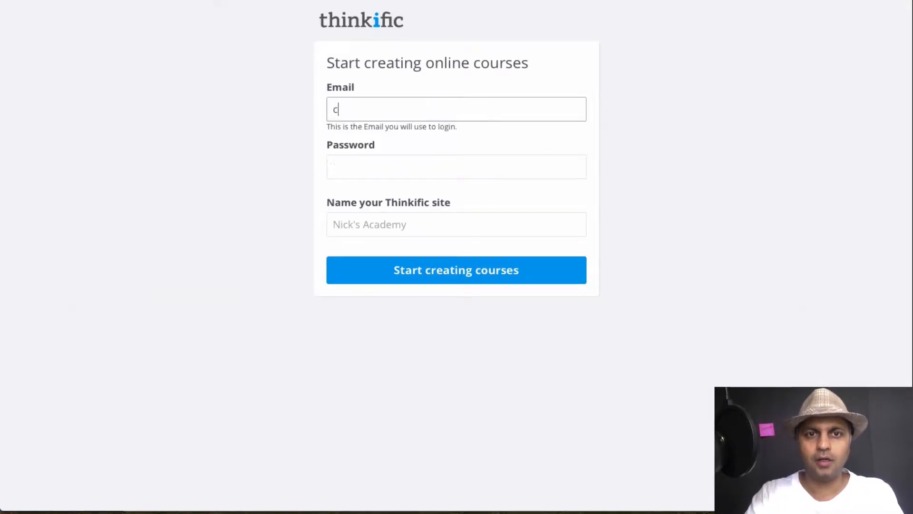
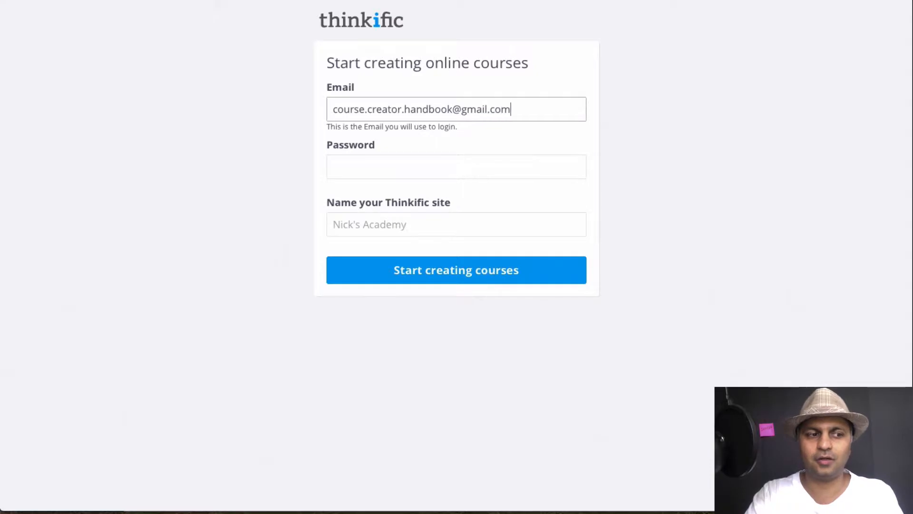
key("Tab")
type("••••••••••")
Name the site 'Course Creator Handbook', dismiss the save-password prompt, and create the site
key("Tab")
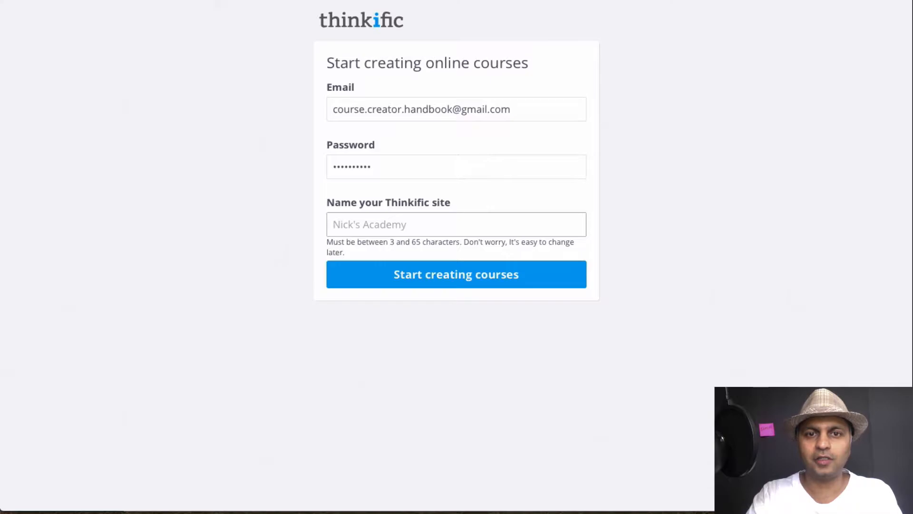
type("Course Creato")
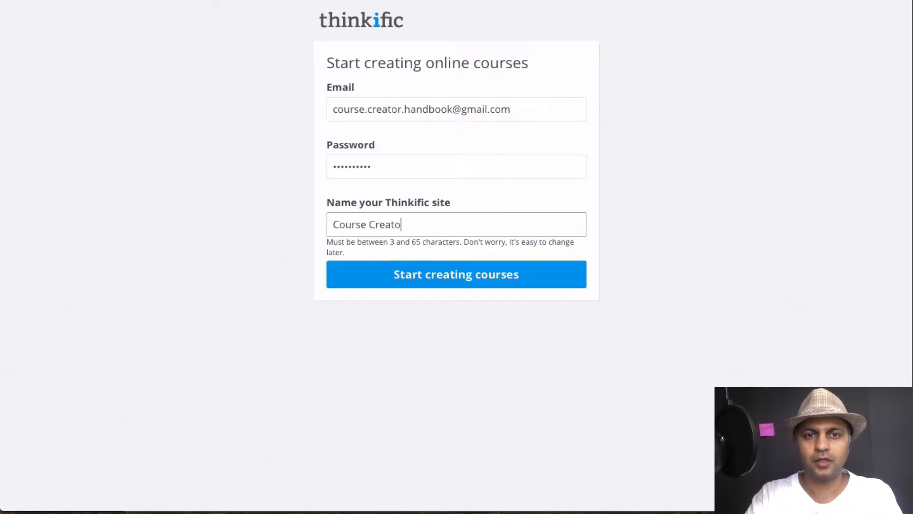
type("r Handbook")
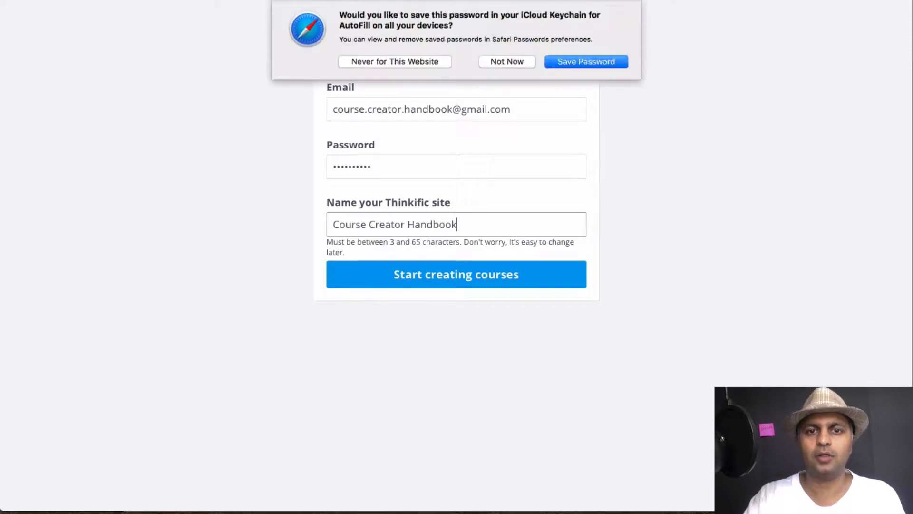
left_click(594, 65)
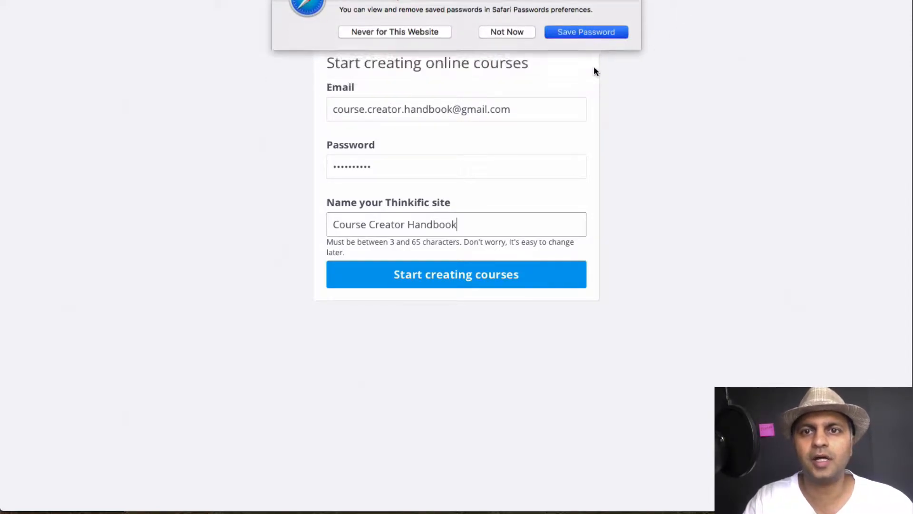
left_click(473, 274)
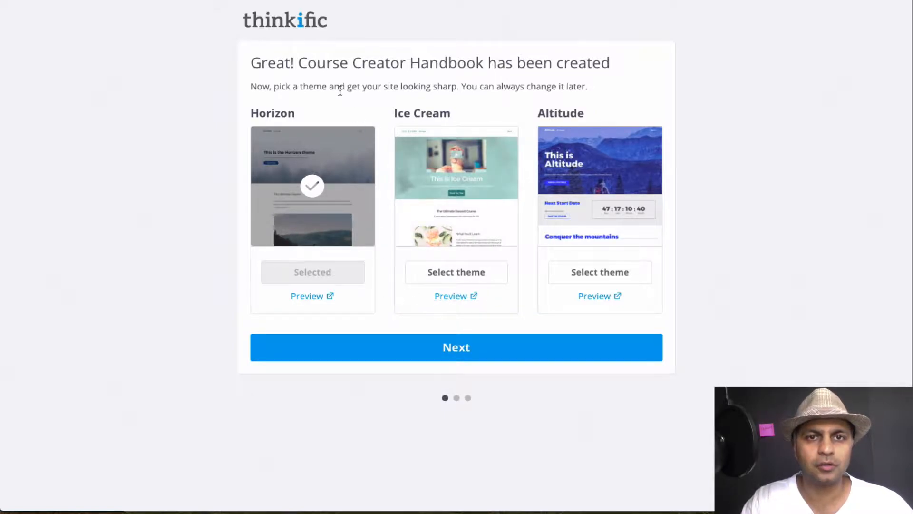
Pick the Ice Cream theme and enter the owner's first and last name
left_click(459, 279)
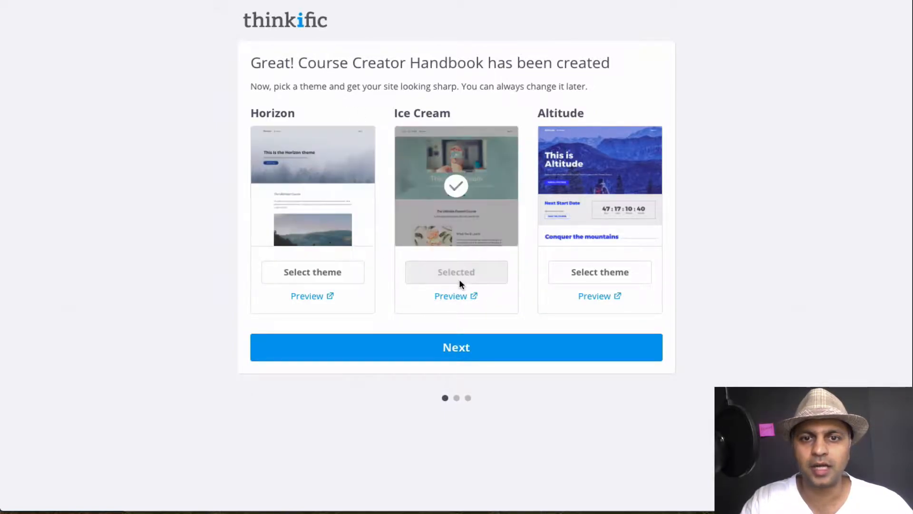
left_click(490, 360)
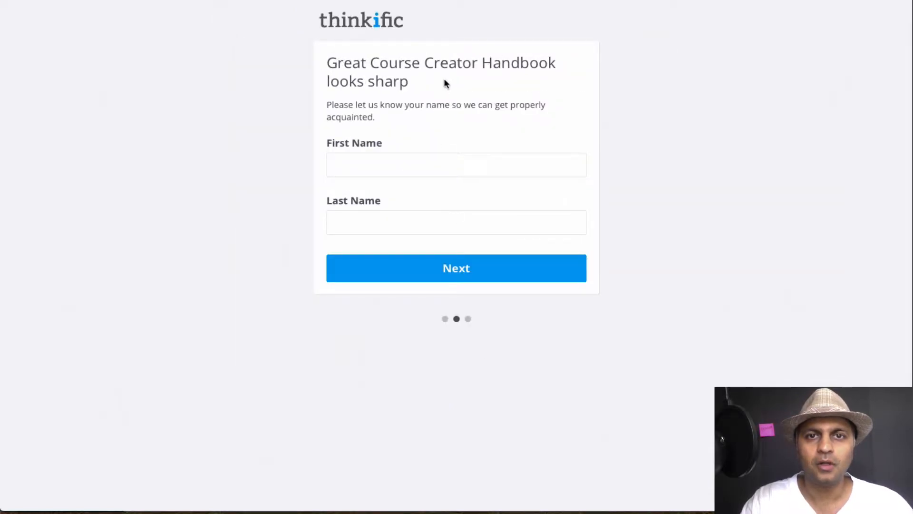
left_click(483, 161)
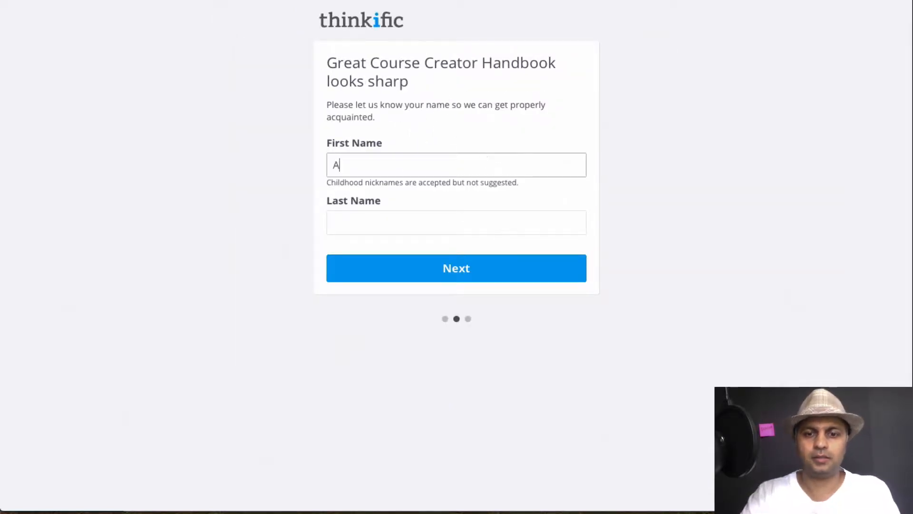
key("Tab")
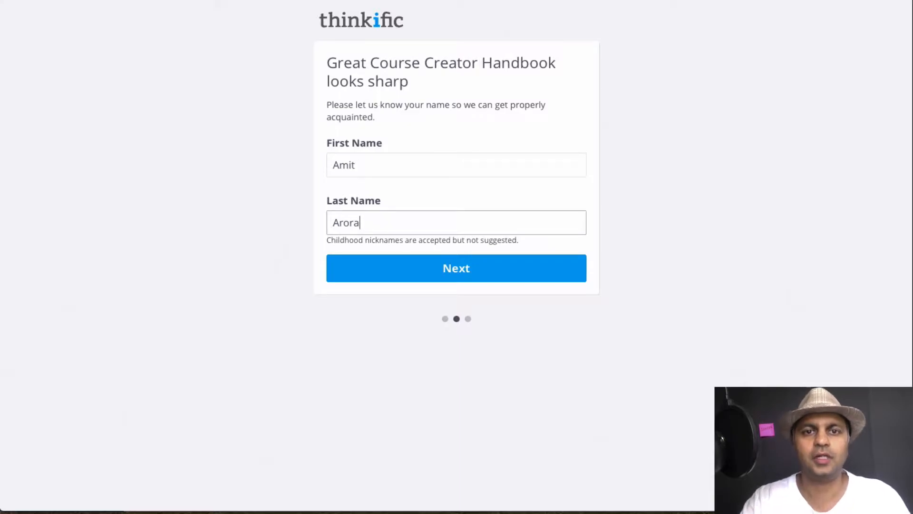
key("Return")
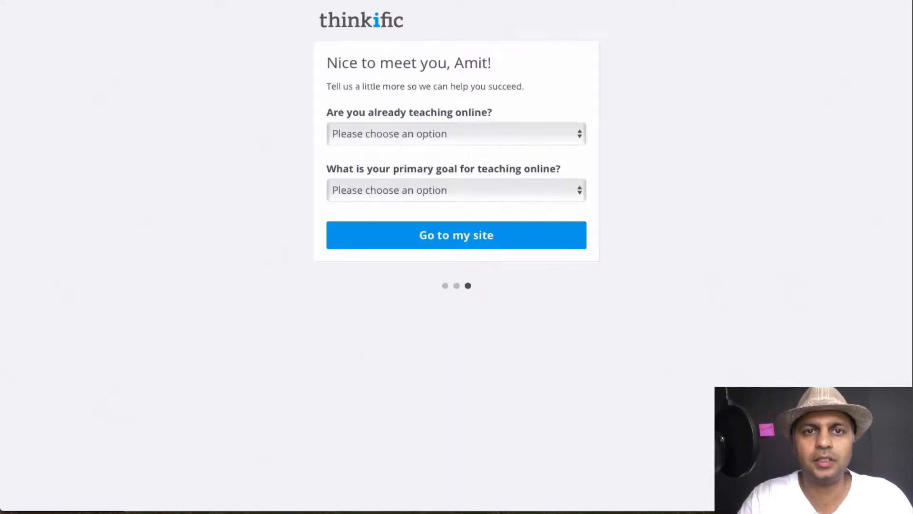
Answer that you already teach online with goal Education of employees, then go to the site
left_click(466, 133)
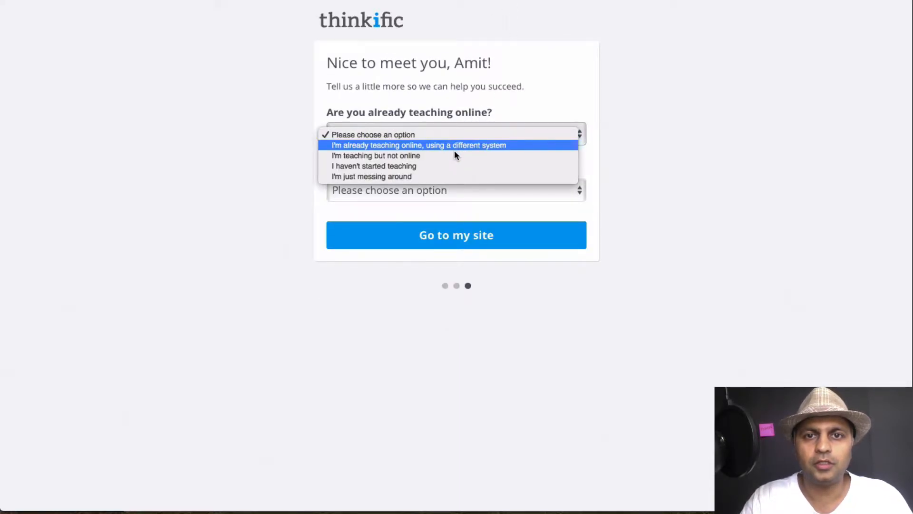
left_click(455, 149)
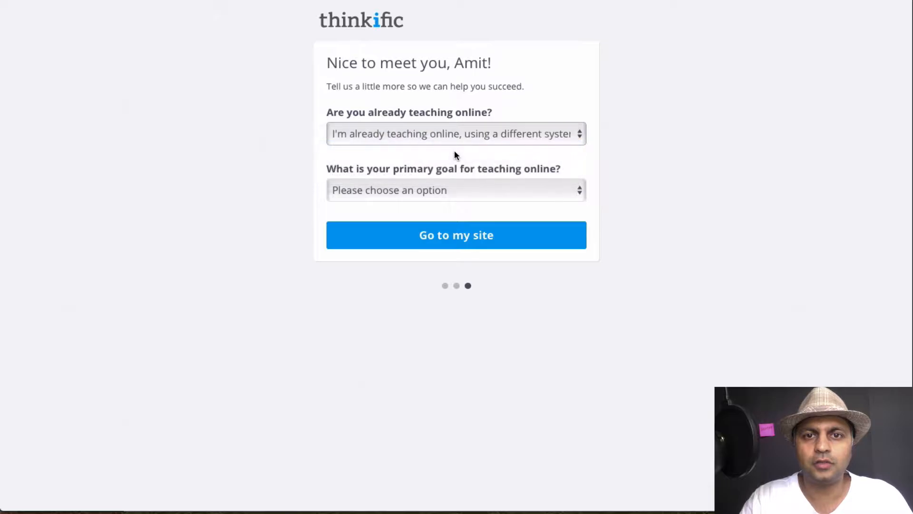
left_click(470, 189)
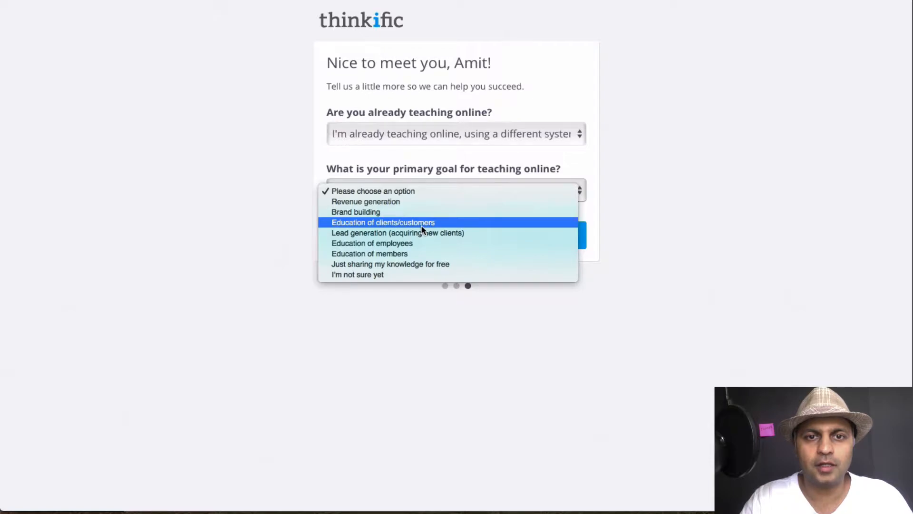
left_click(435, 241)
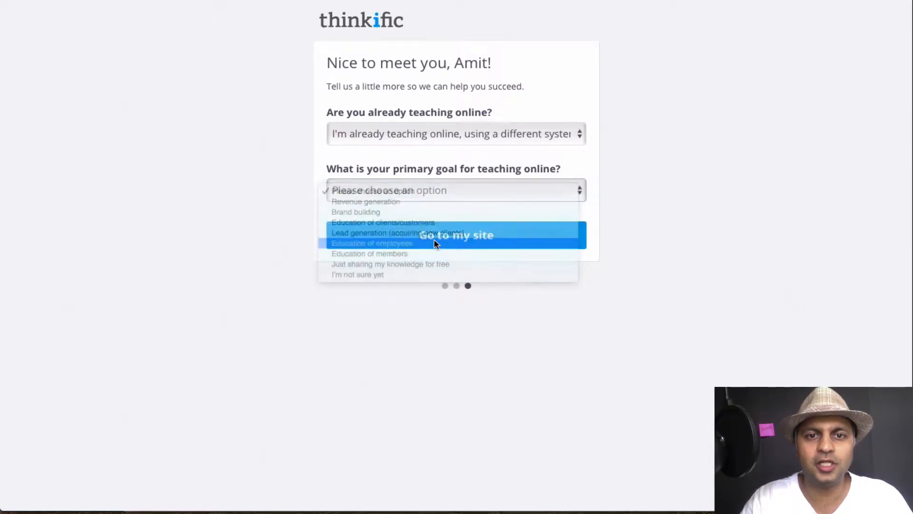
left_click(432, 197)
left_click(434, 191)
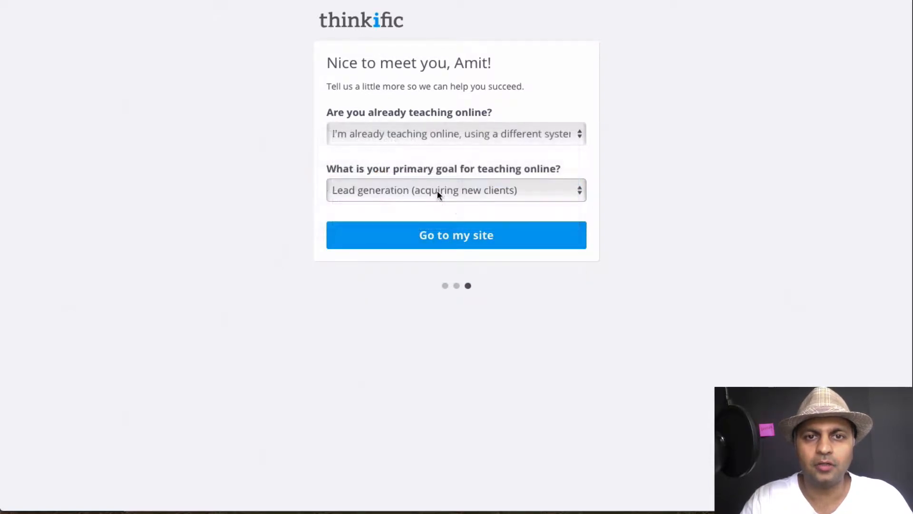
left_click(474, 235)
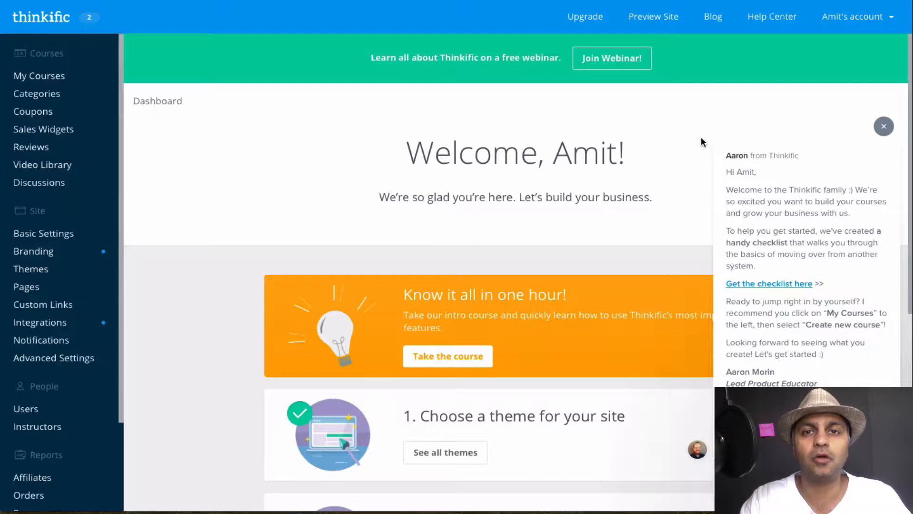
Close the welcome chat message on the dashboard
left_click_drag(727, 155, 808, 158)
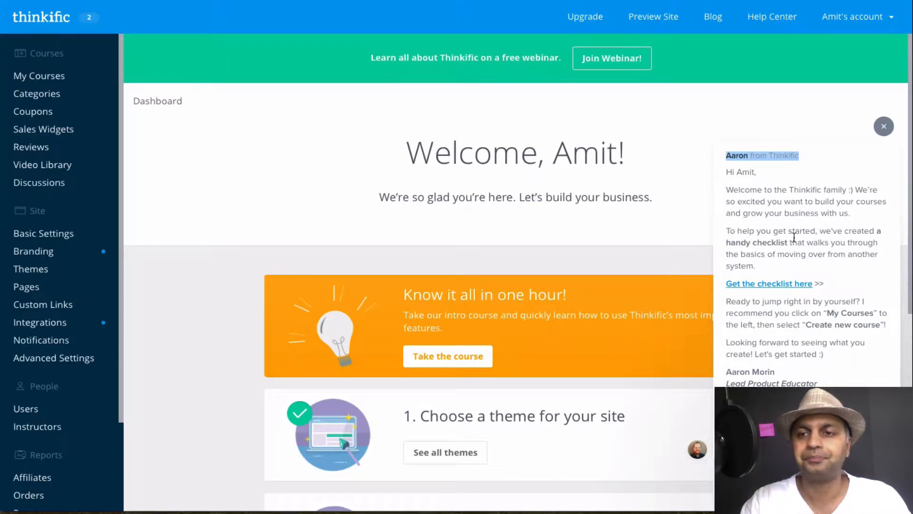
left_click(883, 127)
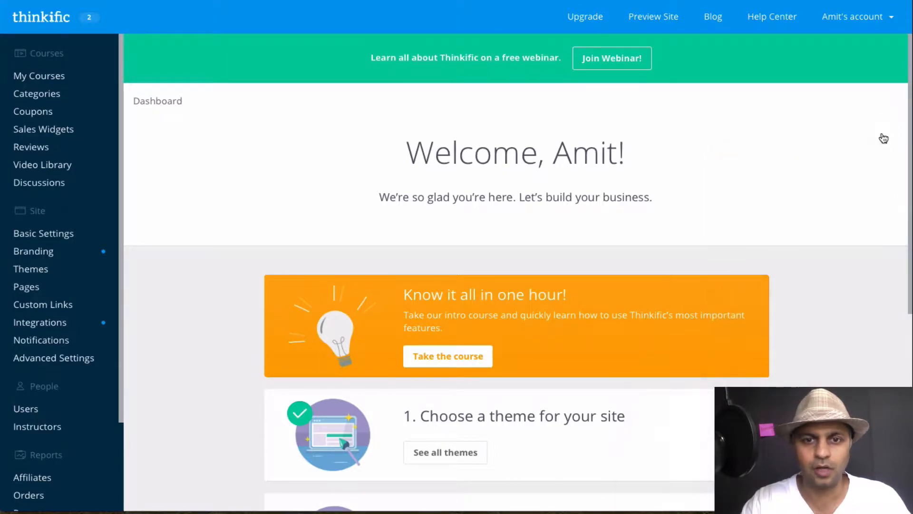
scroll(506, 274, "down", 2)
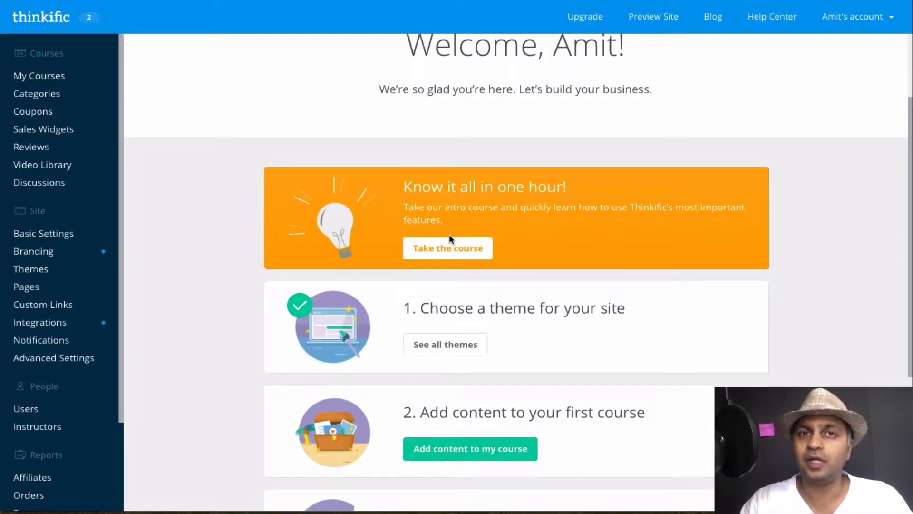
scroll(451, 238, "down", 2)
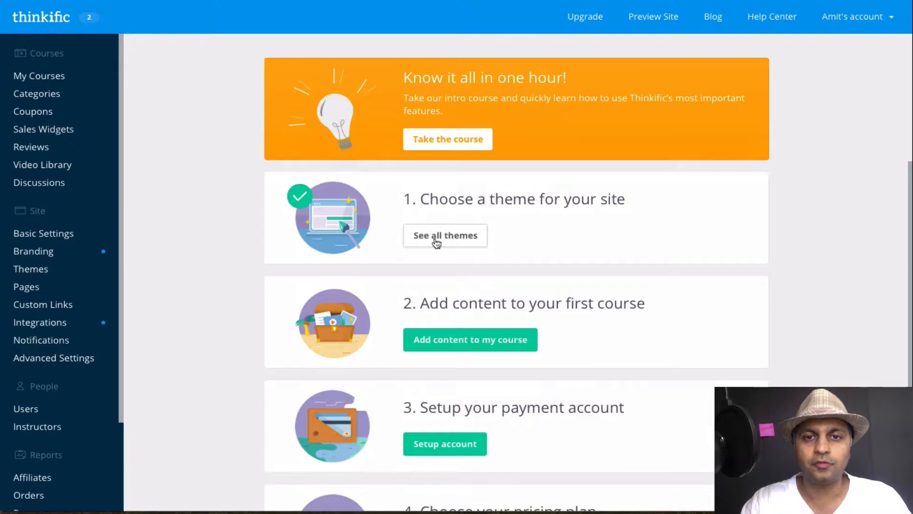
Scroll the getting-started checklist and open My Courses via 'Add content to my course'
left_click_drag(421, 199, 658, 209)
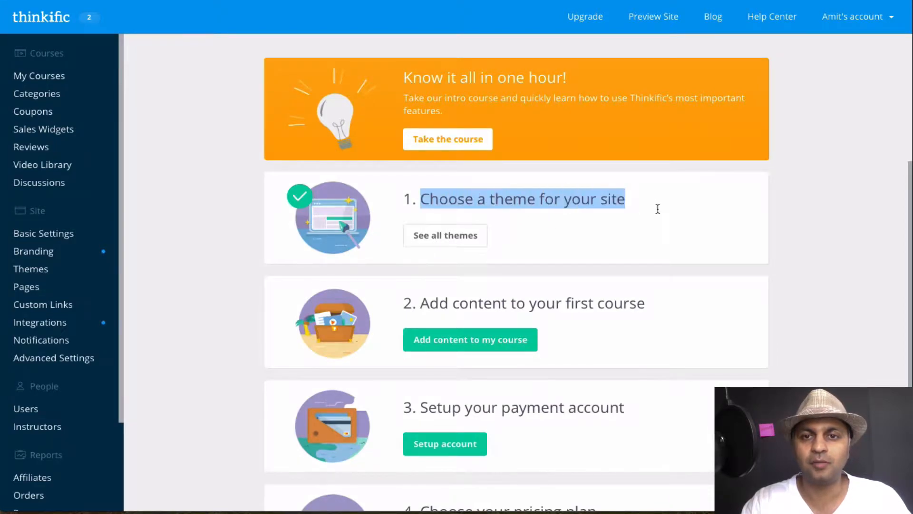
left_click(635, 231)
scroll(635, 233, "down", 2)
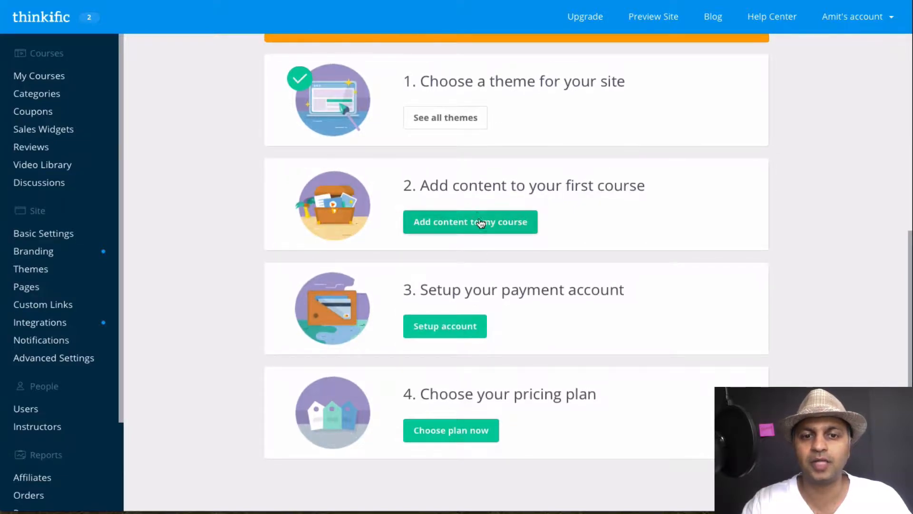
scroll(415, 257, "up", 3)
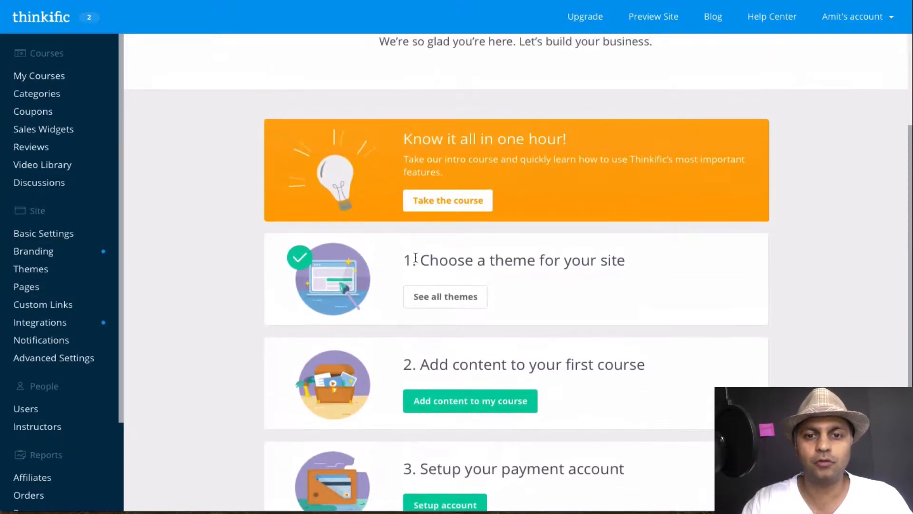
scroll(478, 348, "down", 3)
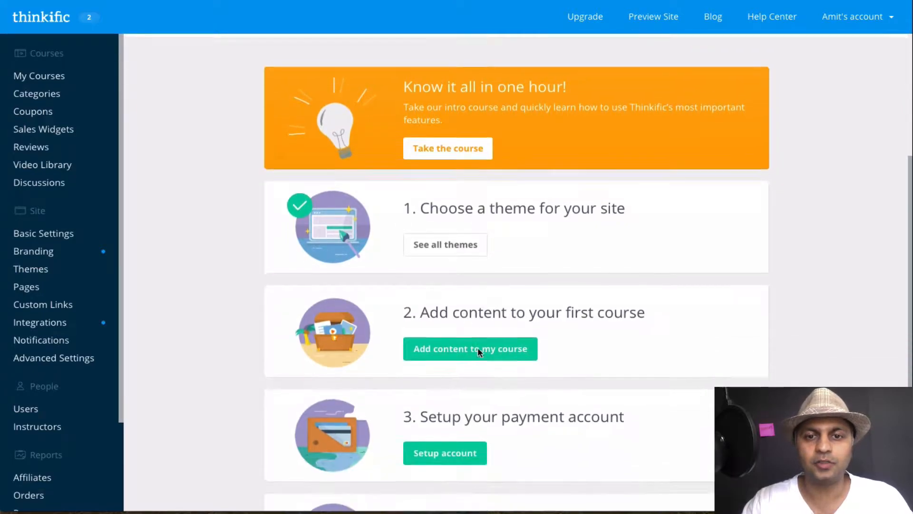
left_click(488, 234)
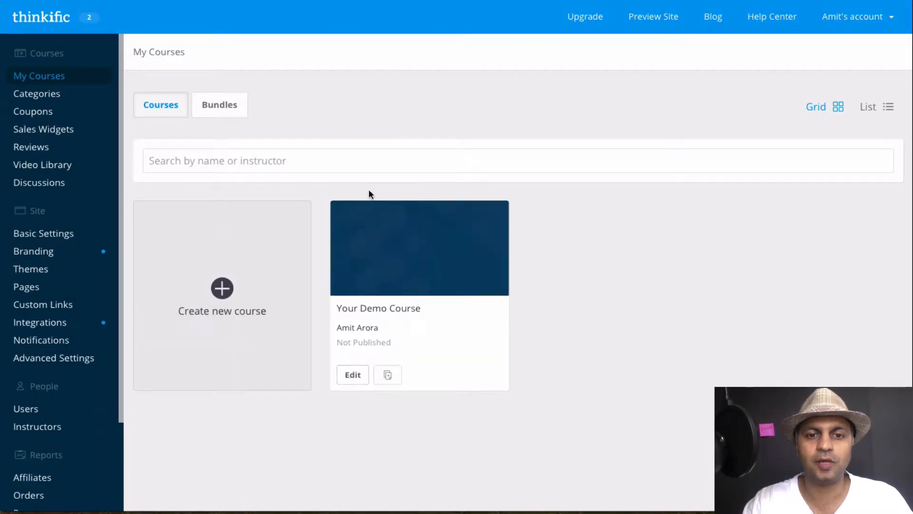
Create a new course, entering 'How to use teachable.com' as its name
left_click(223, 287)
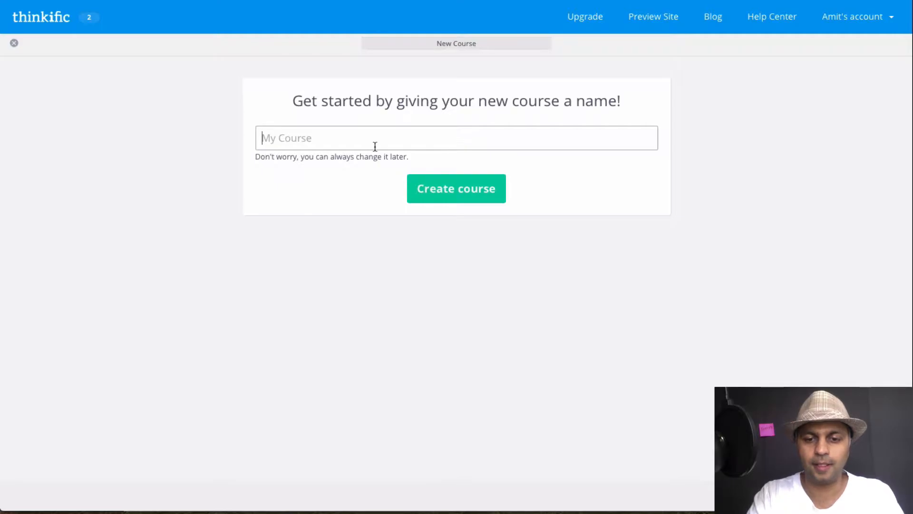
type("How to ")
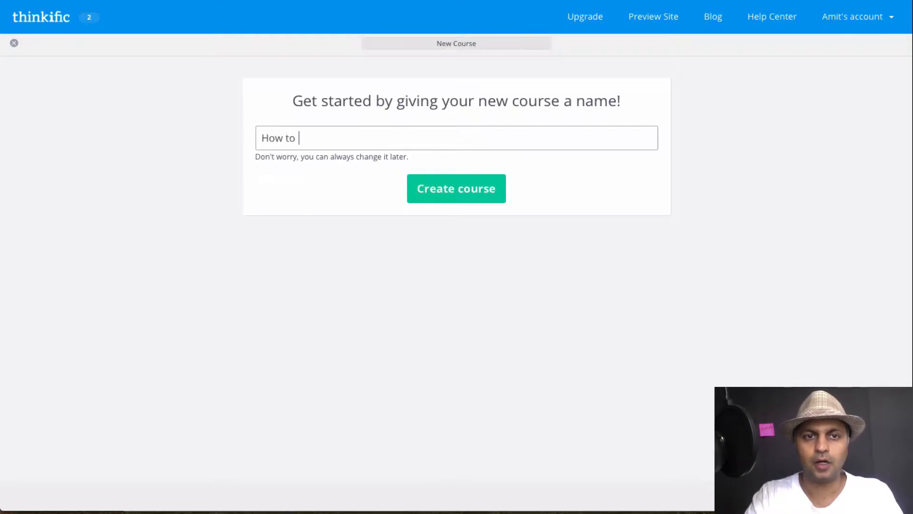
type("use teachable.com")
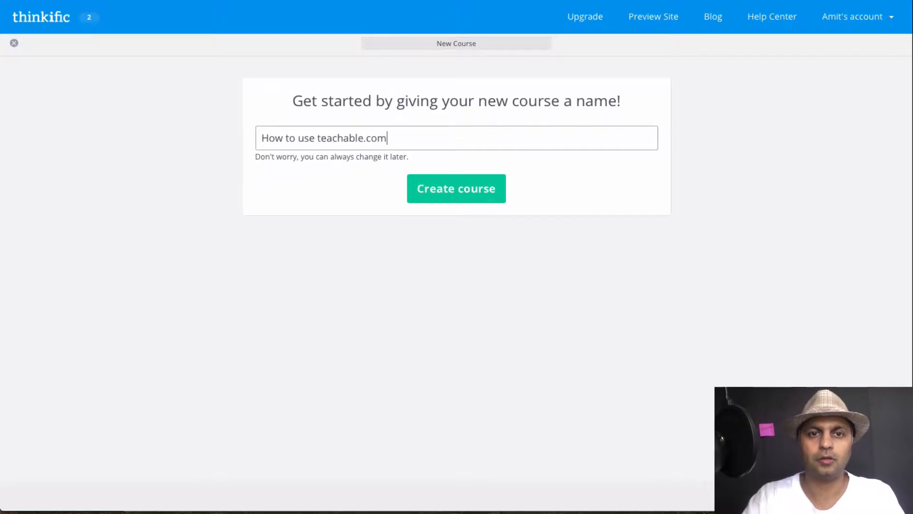
left_click(458, 190)
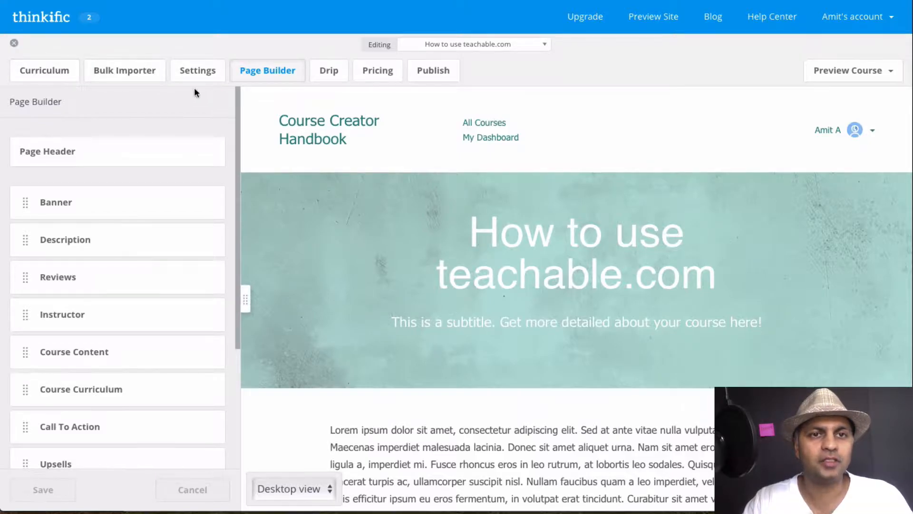
In the Curriculum, add and save a chapter titled 'Teachable Basics'
left_click(17, 80)
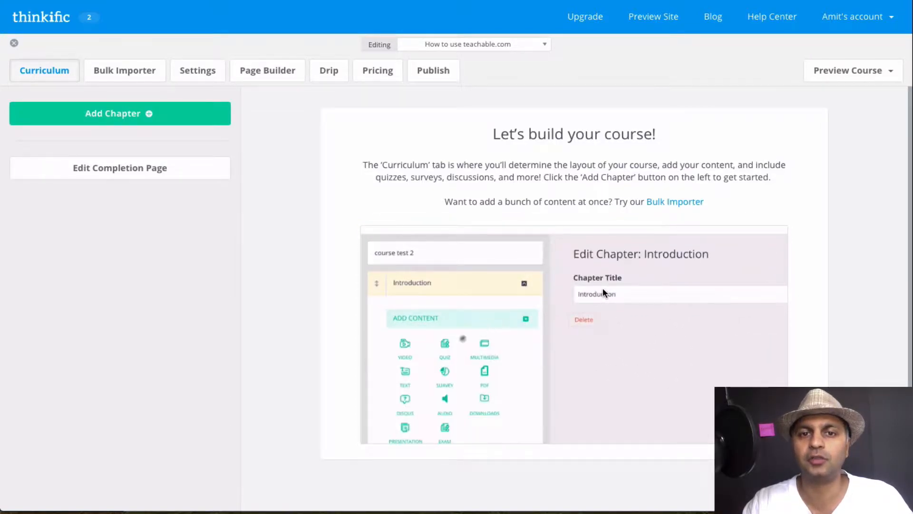
left_click(128, 117)
left_click(432, 179)
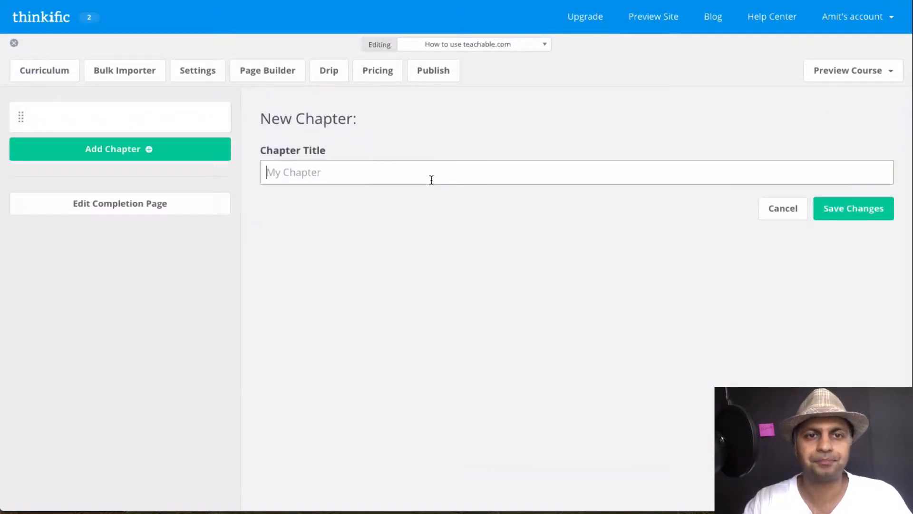
type("Teachable Basic")
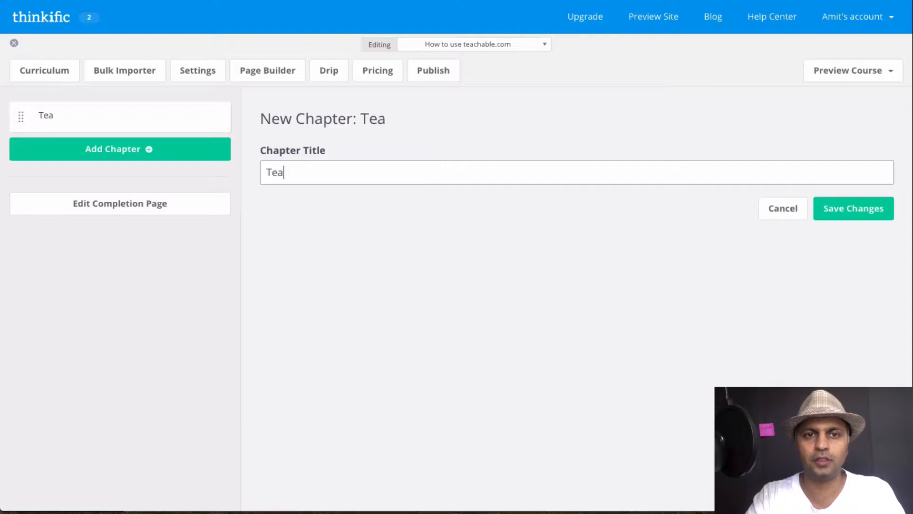
key("BackSpace")
key("BackSpace")
key("BackSpace")
type("sics")
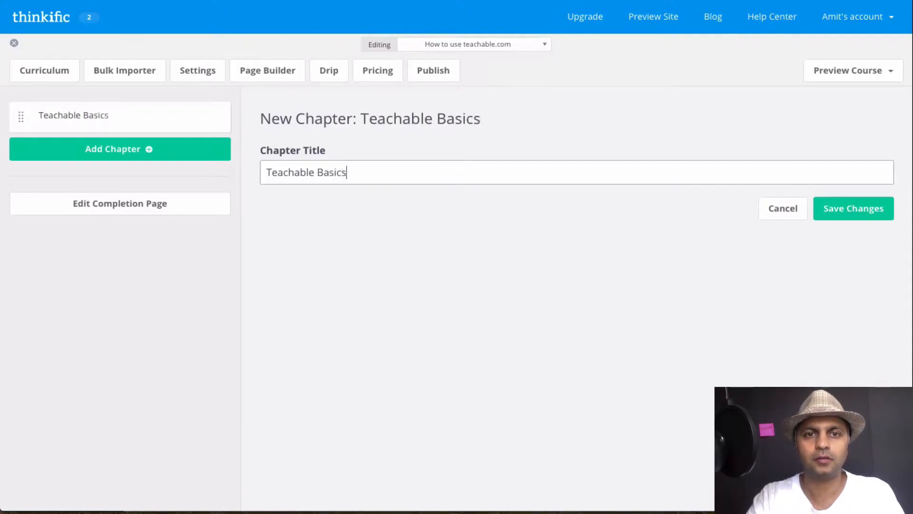
left_click(871, 212)
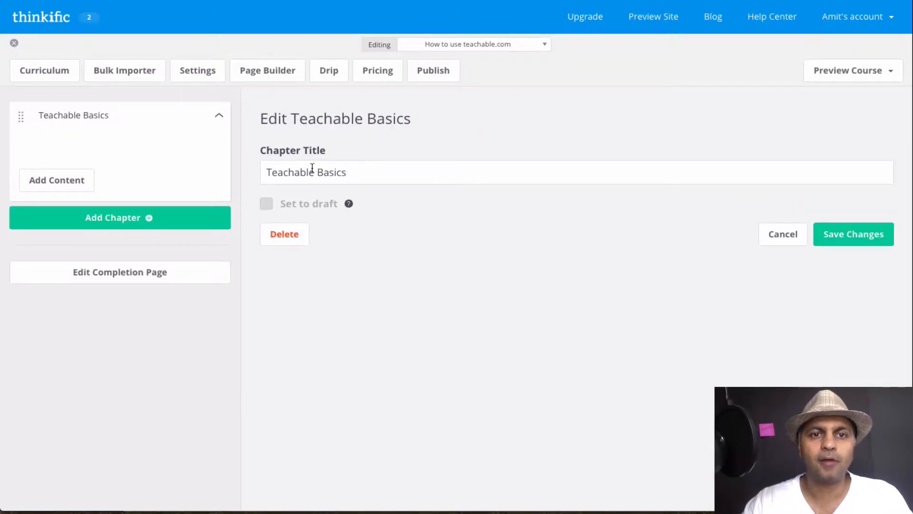
Add a Quiz lesson named 'Sample Quiz' to the Teachable Basics chapter and save it
left_click(52, 182)
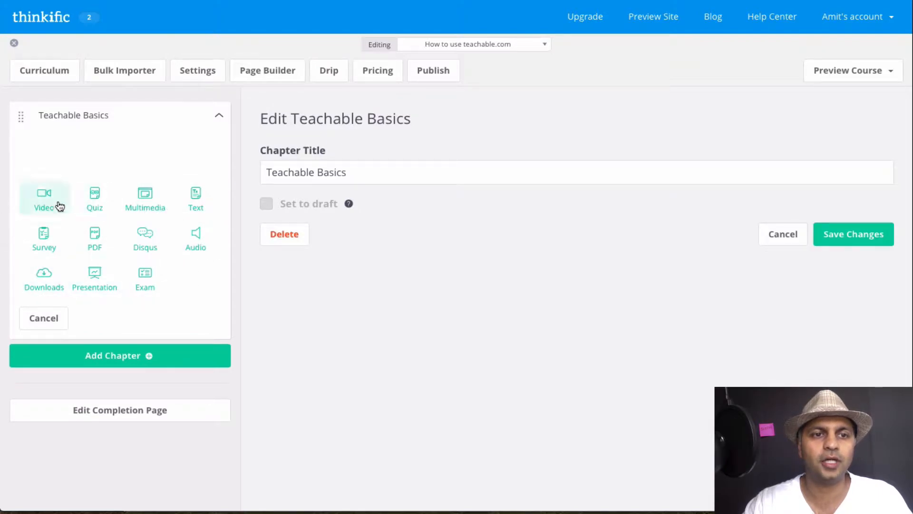
left_click(91, 203)
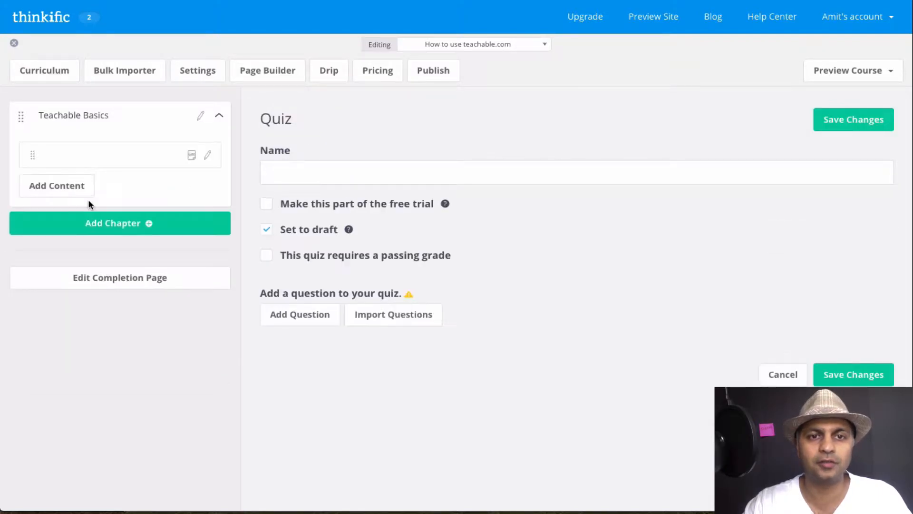
left_click(366, 175)
type("Sample Quiz")
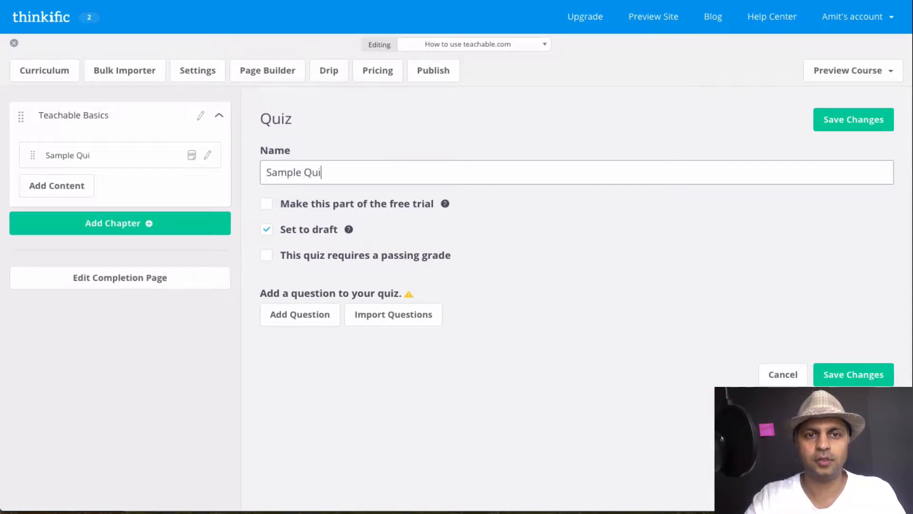
left_click(877, 129)
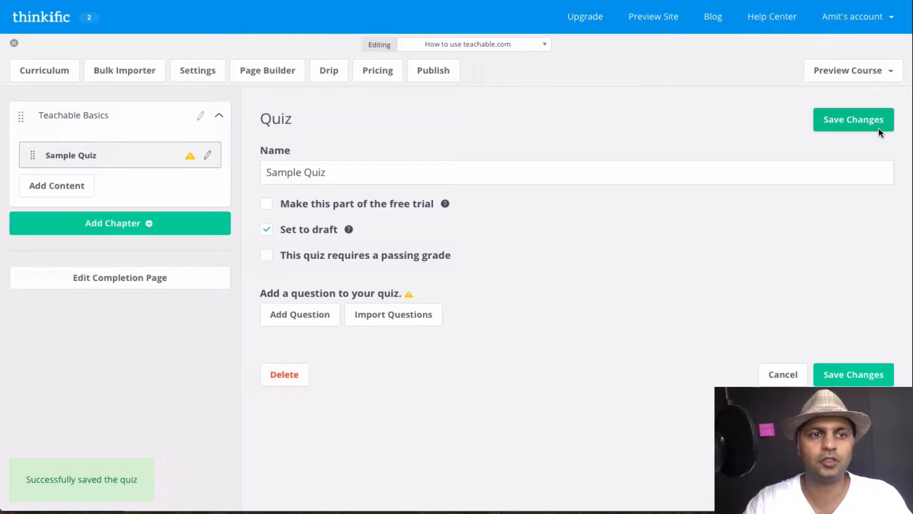
Add question 1 with the text 'What color is this font.'
left_click(286, 317)
scroll(513, 270, "down", 3)
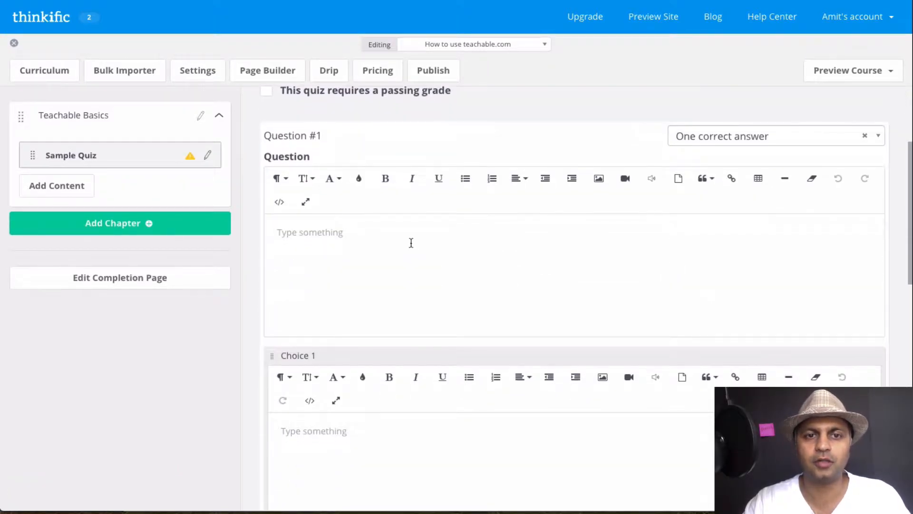
scroll(357, 143, "up", 3)
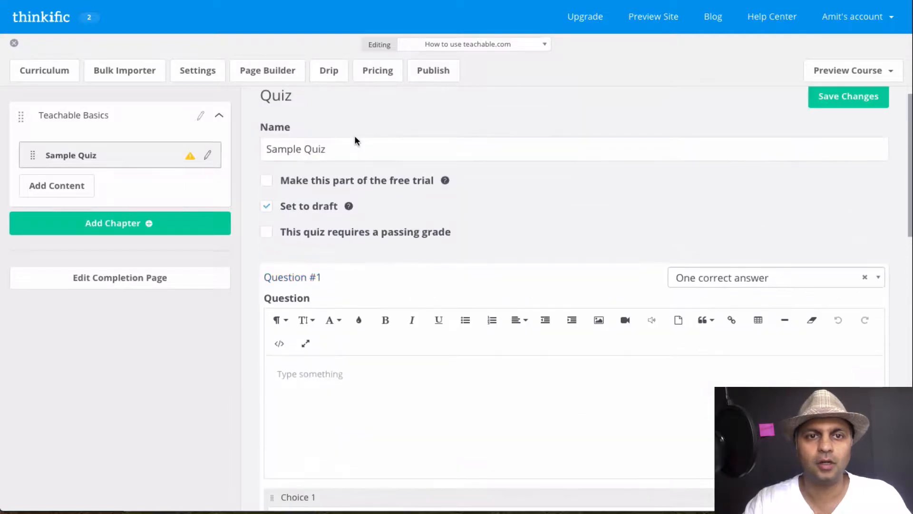
scroll(381, 349, "down", 2)
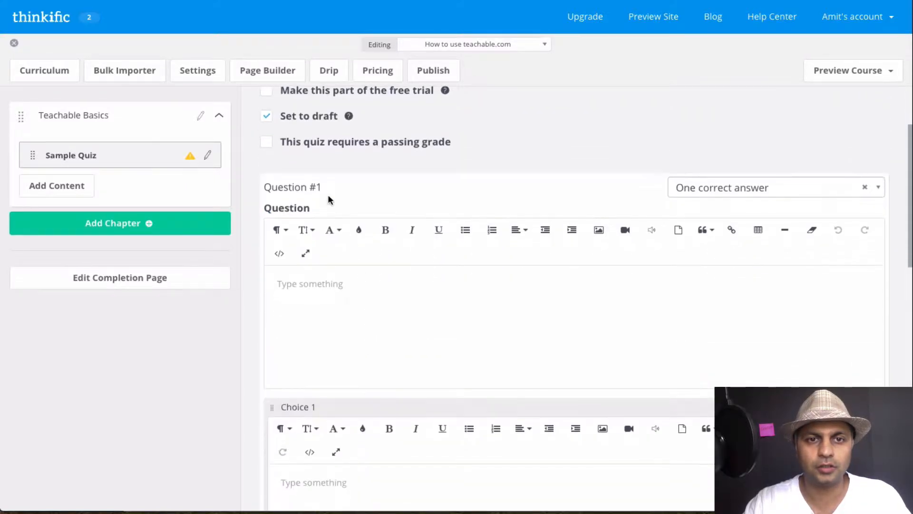
left_click(327, 195)
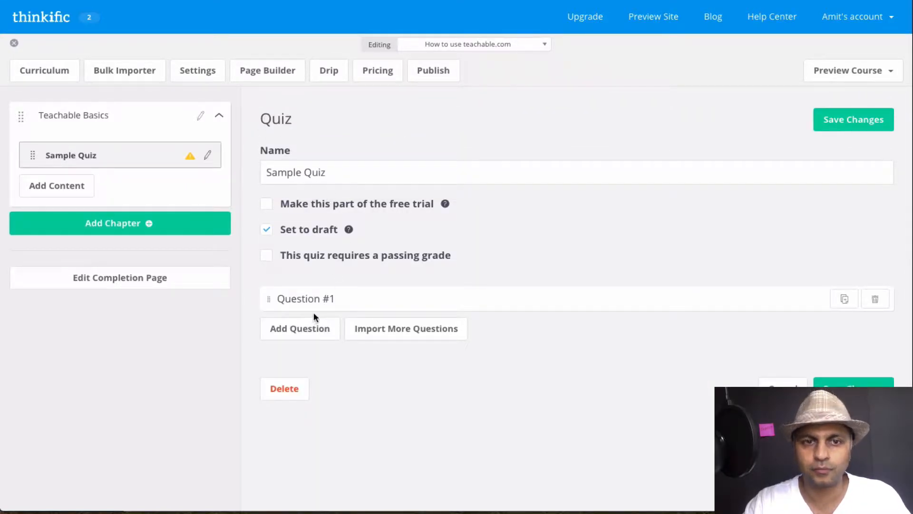
left_click(340, 305)
scroll(340, 305, "down", 3)
left_click(336, 258)
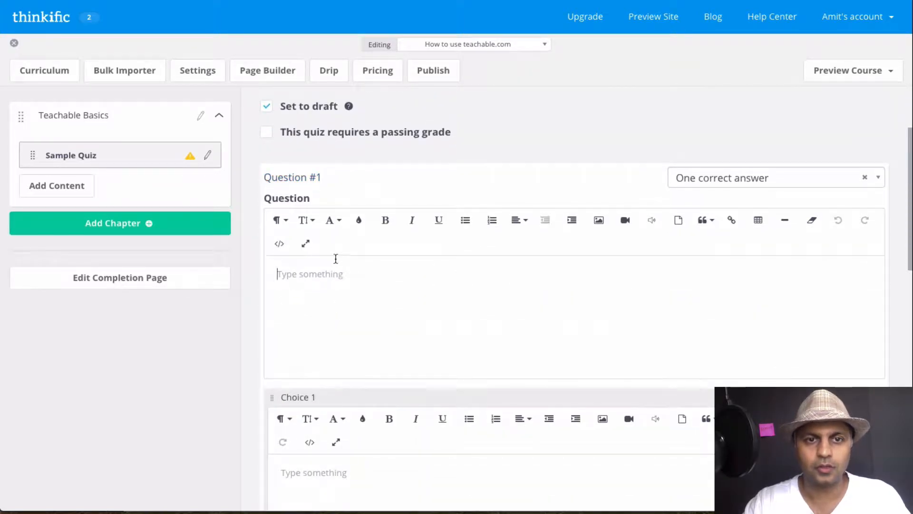
type("Is this color")
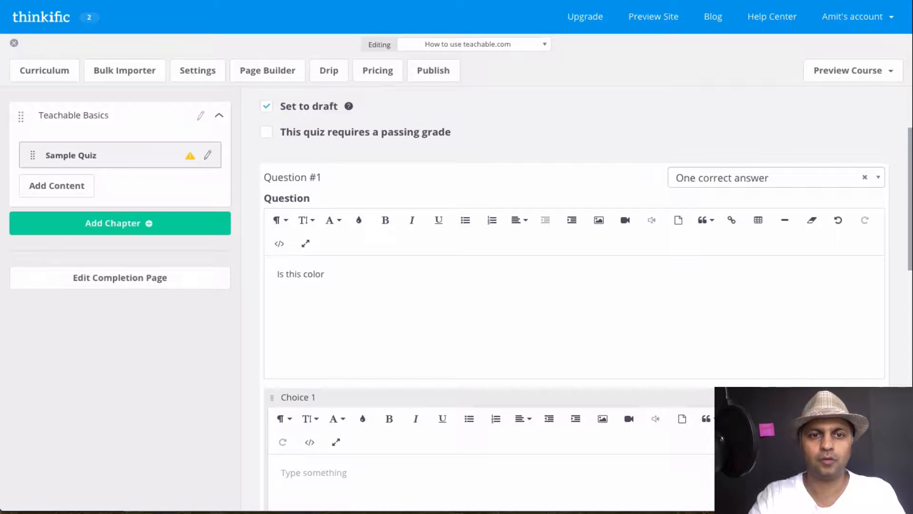
key("ctrl+a")
type("Wh")
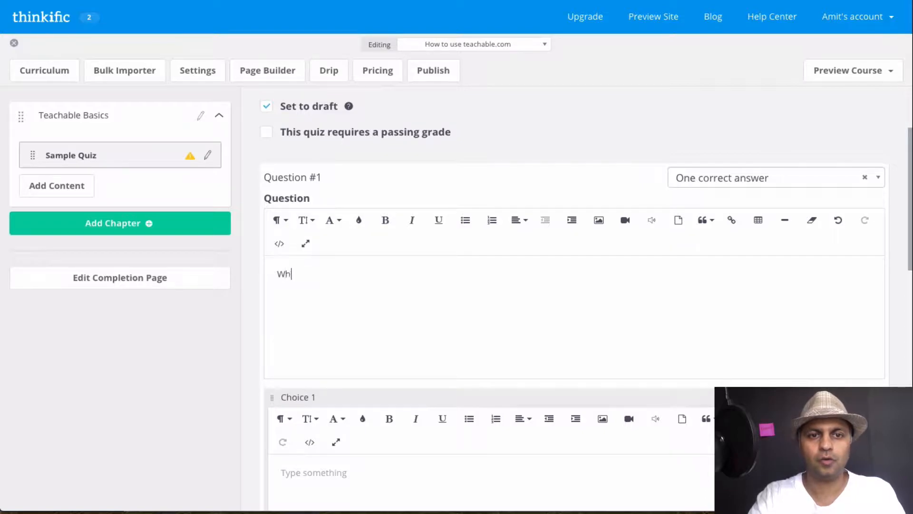
type("at color is this font.")
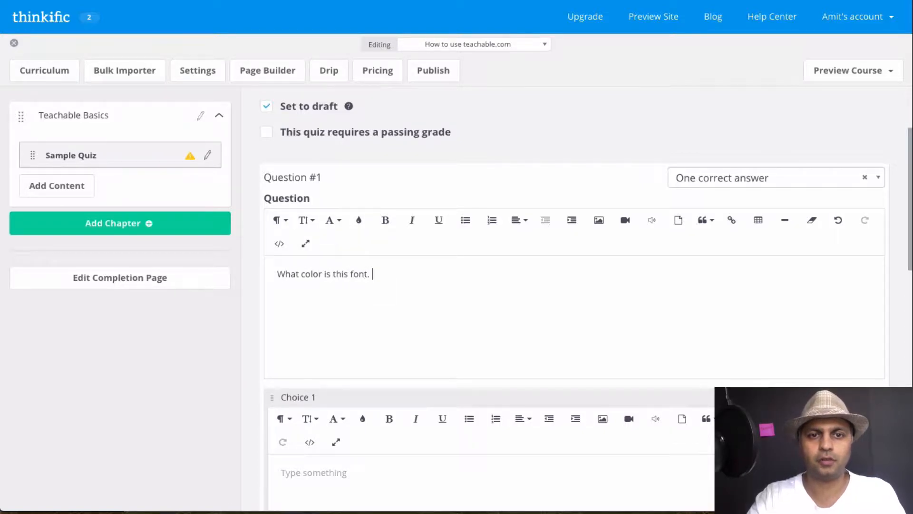
Make the question text bold and blue
key("ctrl+a")
left_click(386, 221)
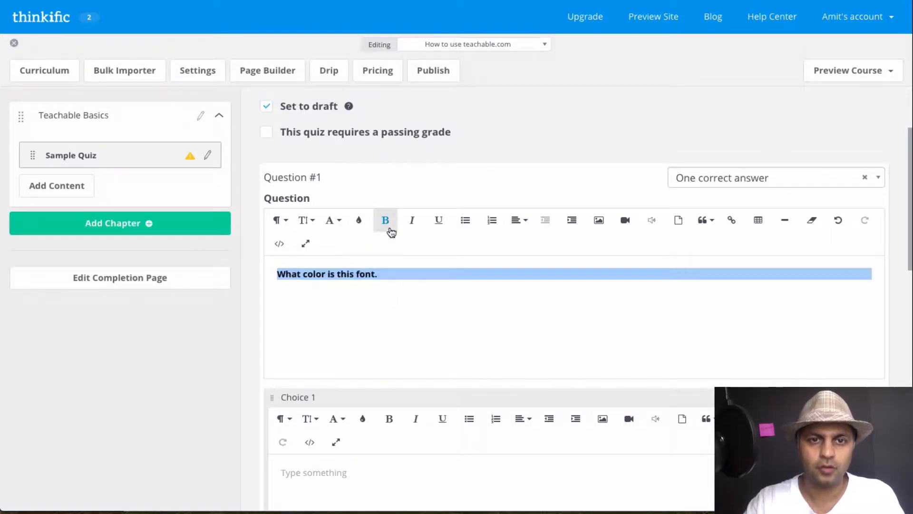
left_click(337, 226)
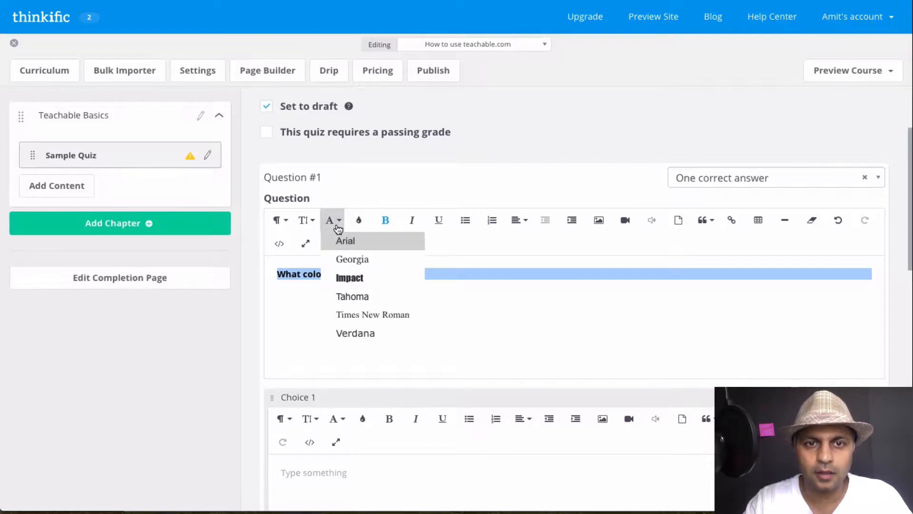
left_click(359, 220)
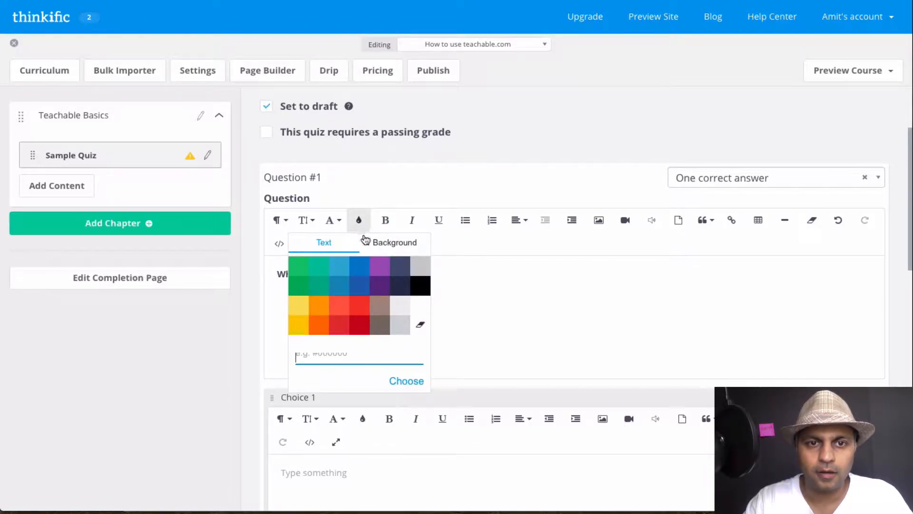
left_click(339, 273)
left_click(379, 349)
scroll(381, 350, "down", 3)
left_click(378, 326)
Enter Blue and Orange as the first two answer choices
type("Blue")
scroll(379, 328, "down", 3)
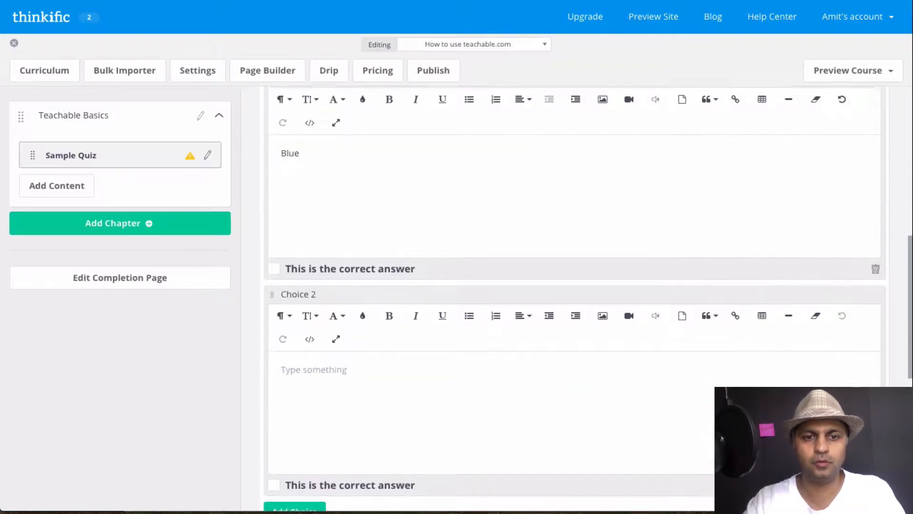
left_click(367, 397)
type("Orange")
scroll(367, 396, "down", 6)
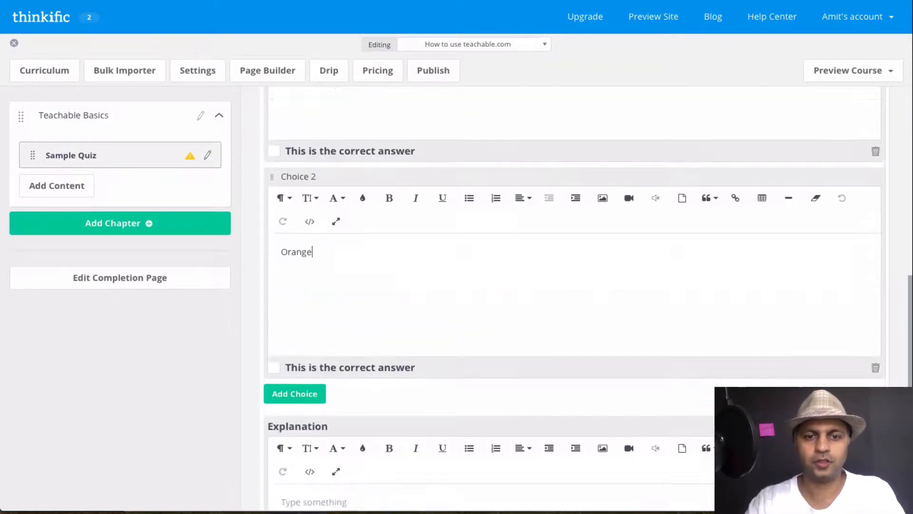
left_click(337, 393)
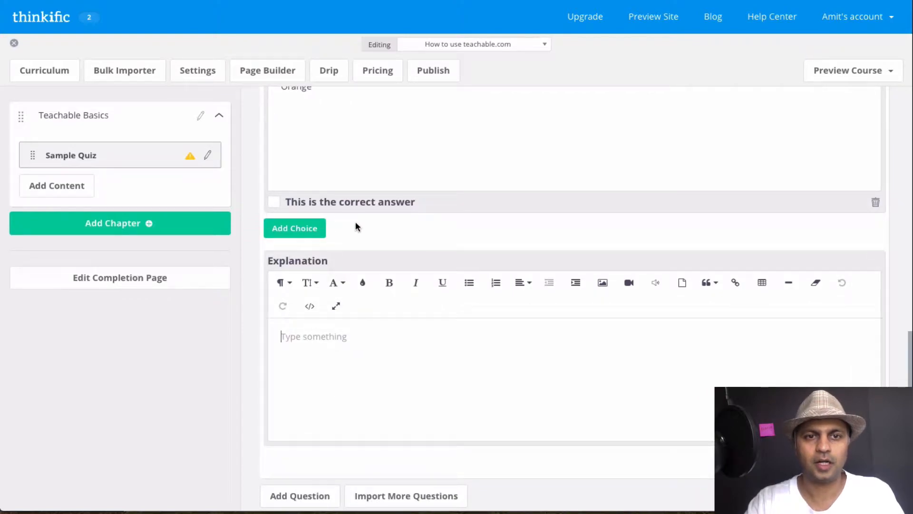
Add Green and Yellow as the third and fourth answer choices
left_click(316, 232)
scroll(340, 375, "down", 2)
left_click(335, 358)
type("Green")
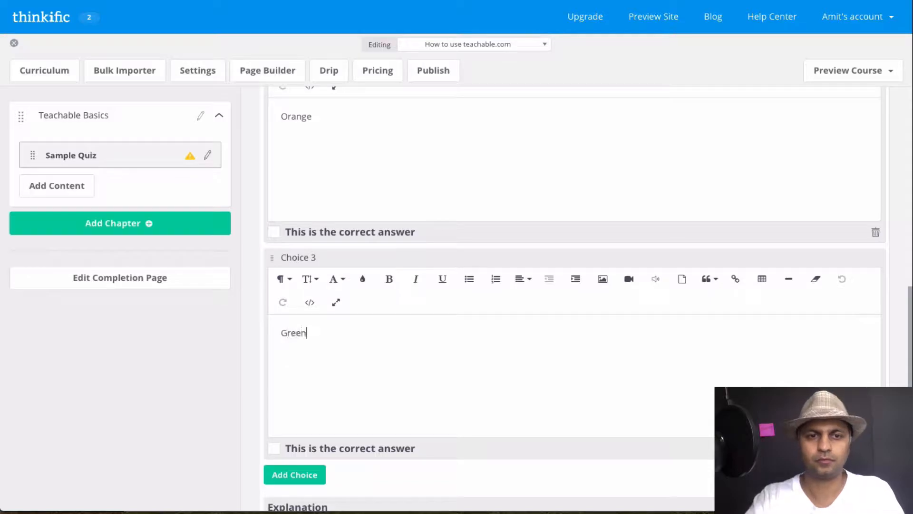
scroll(335, 357, "down", 2)
scroll(373, 379, "up", 4)
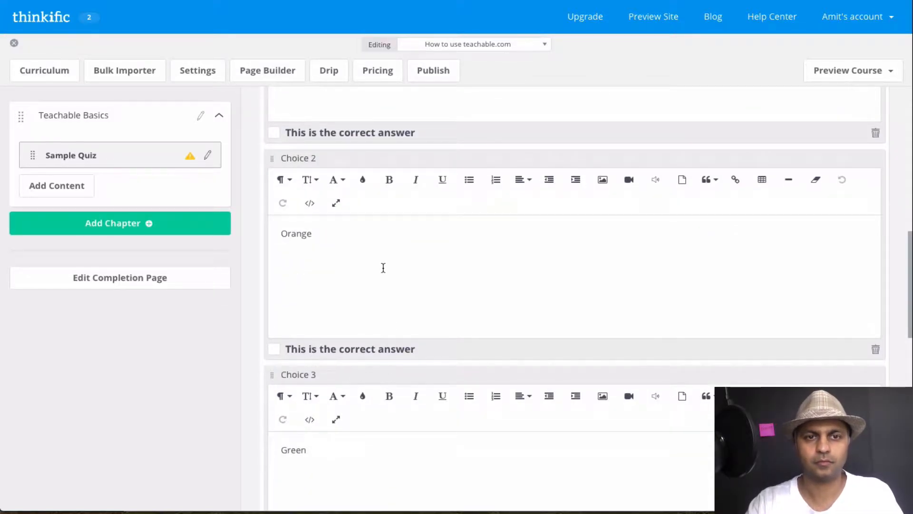
scroll(384, 359, "down", 6)
left_click(367, 317)
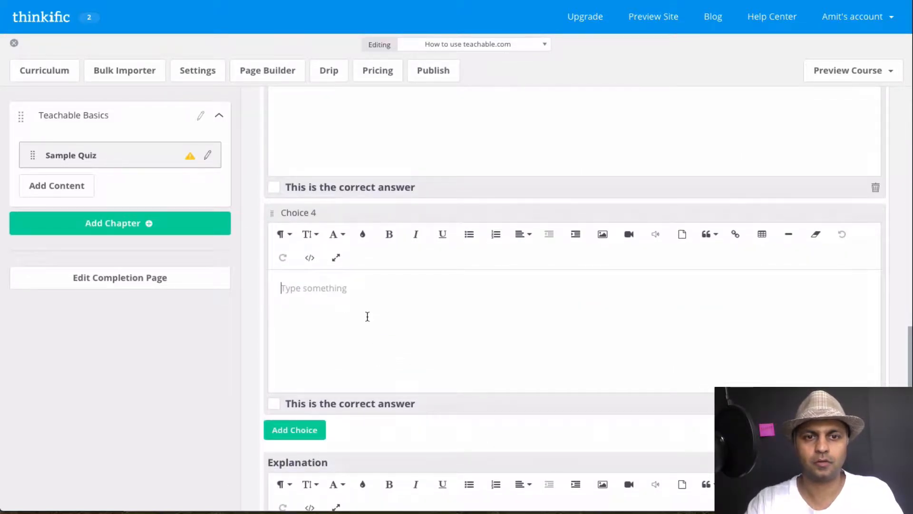
type("Yello")
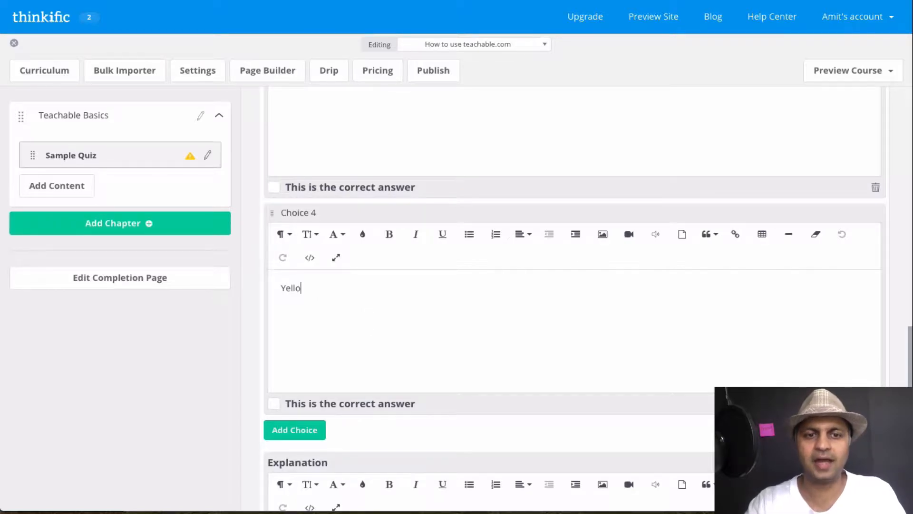
type("w")
Write the explanation 'The font is blue in color - DUH!' and mark Blue as correct
scroll(574, 295, "down", 2)
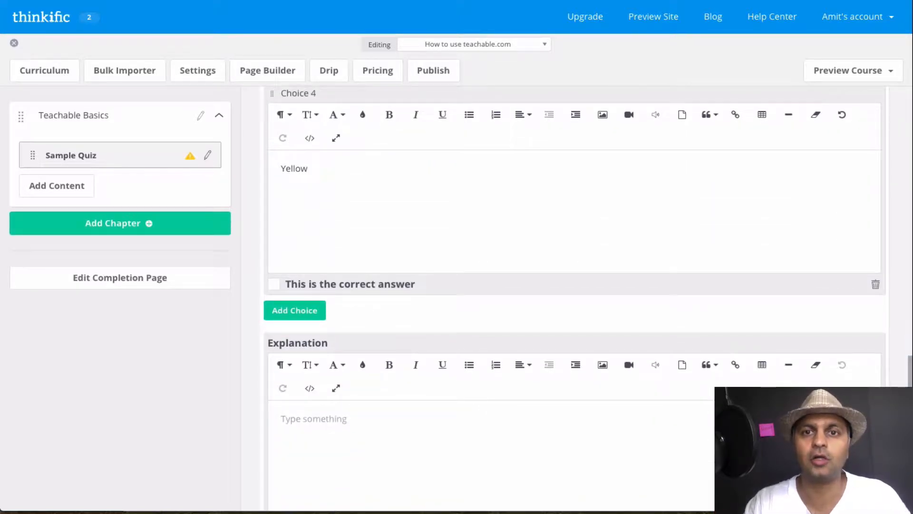
scroll(363, 295, "down", 2)
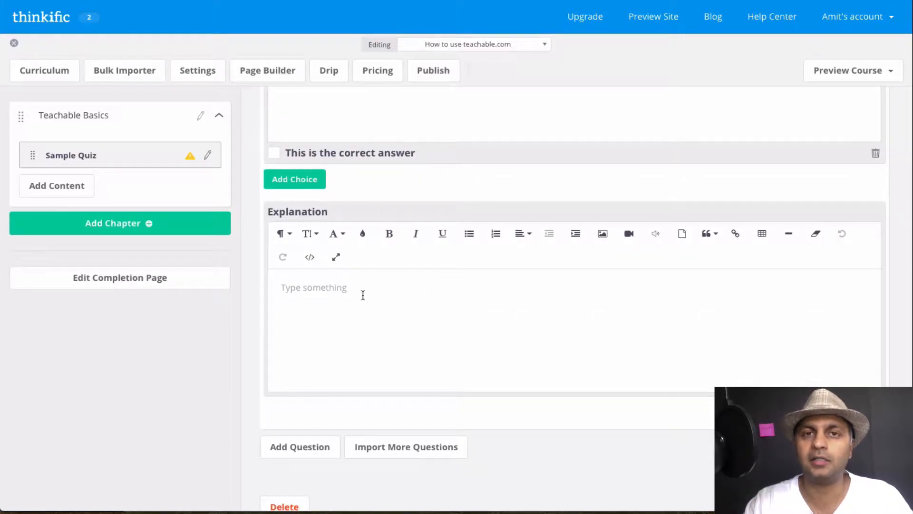
type("The ")
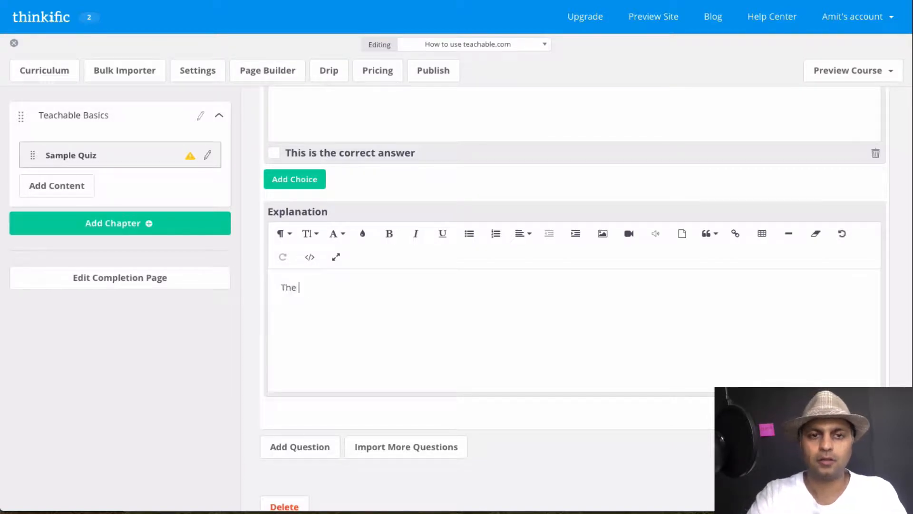
type("font is blue in co")
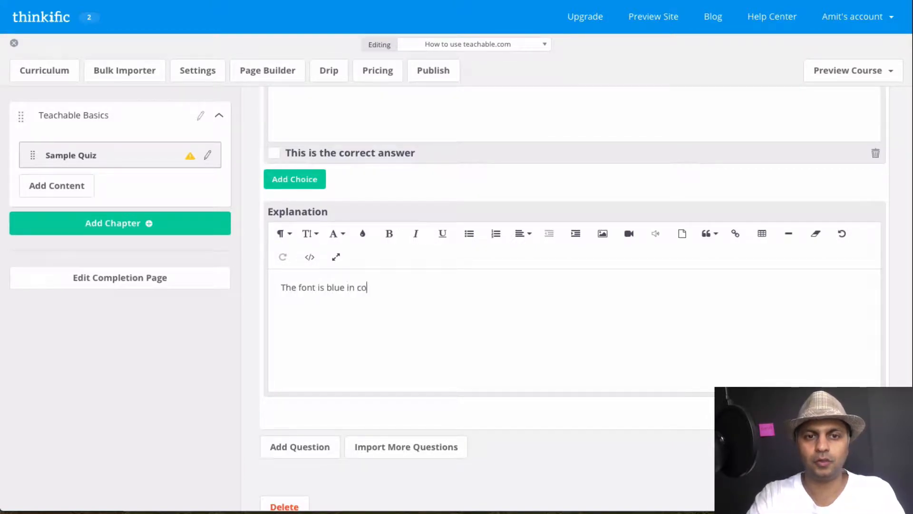
type("lor - DUH!")
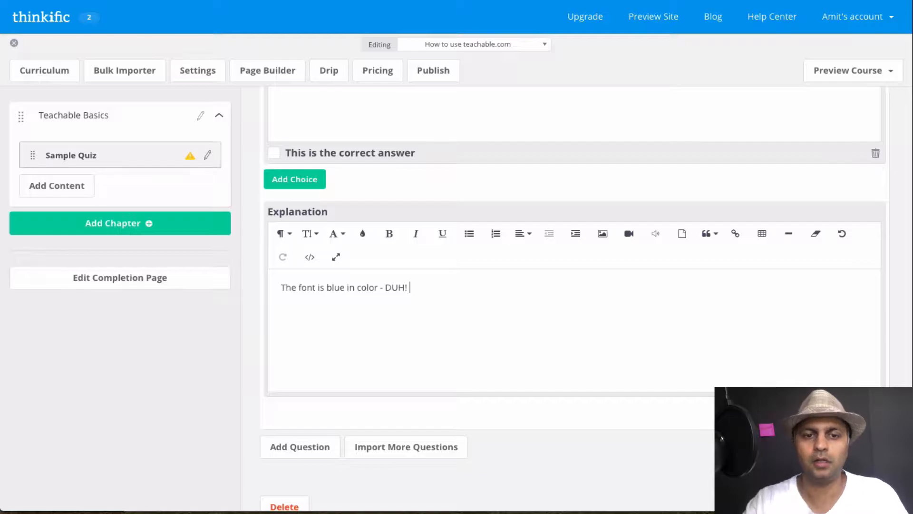
scroll(474, 293, "up", 6)
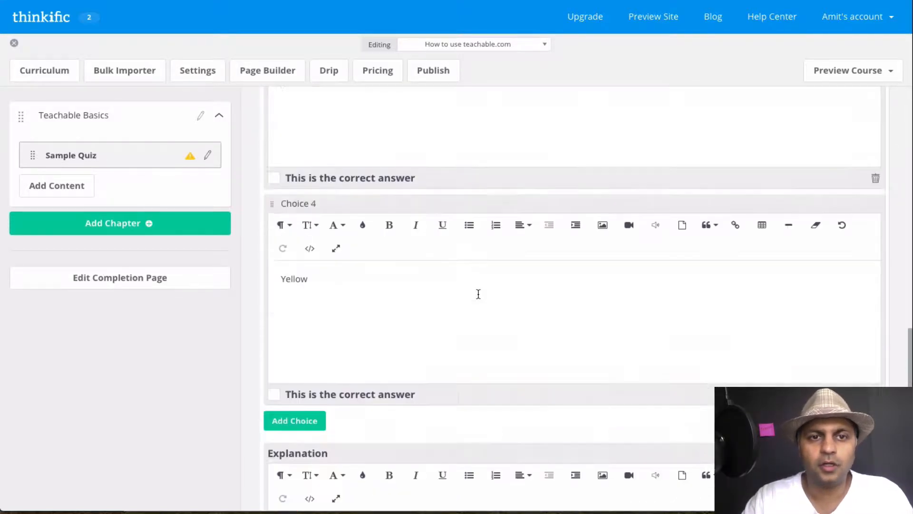
scroll(478, 295, "up", 10)
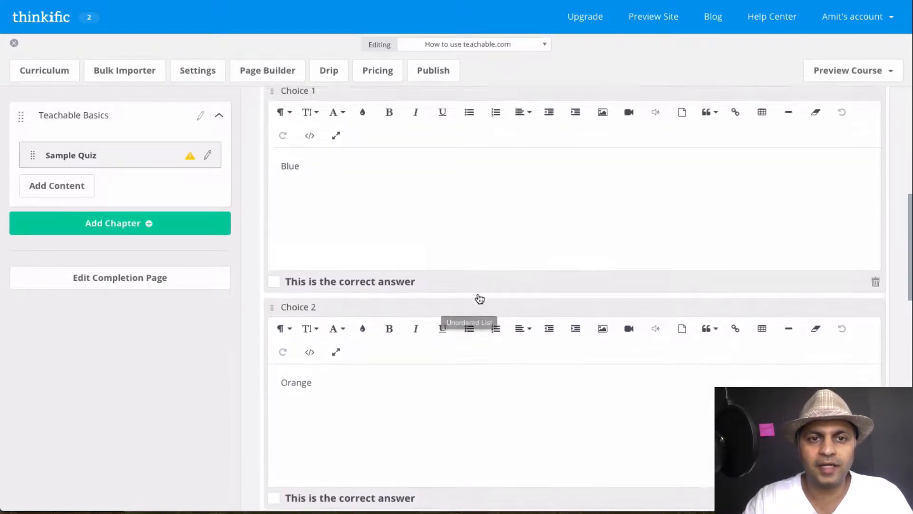
left_click(281, 399)
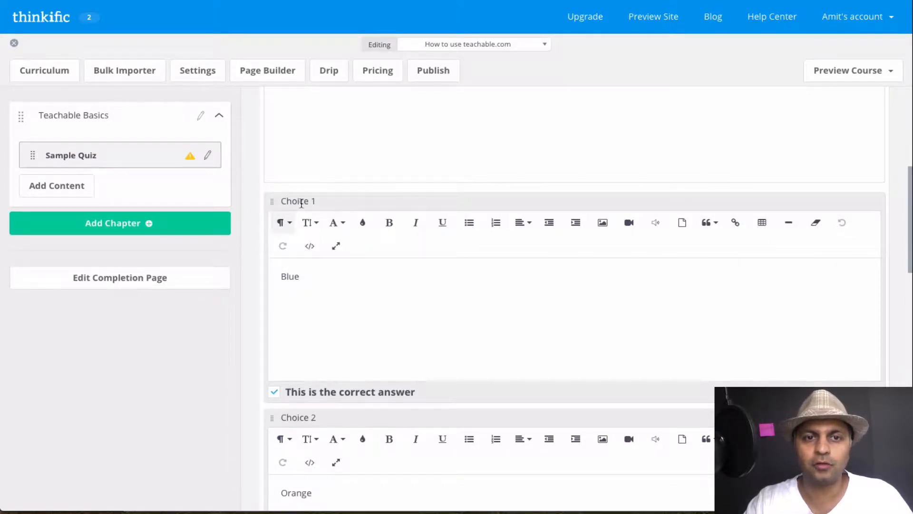
Scroll through Question #1's answer choices and save the Sample Quiz
scroll(383, 255, "up", 4)
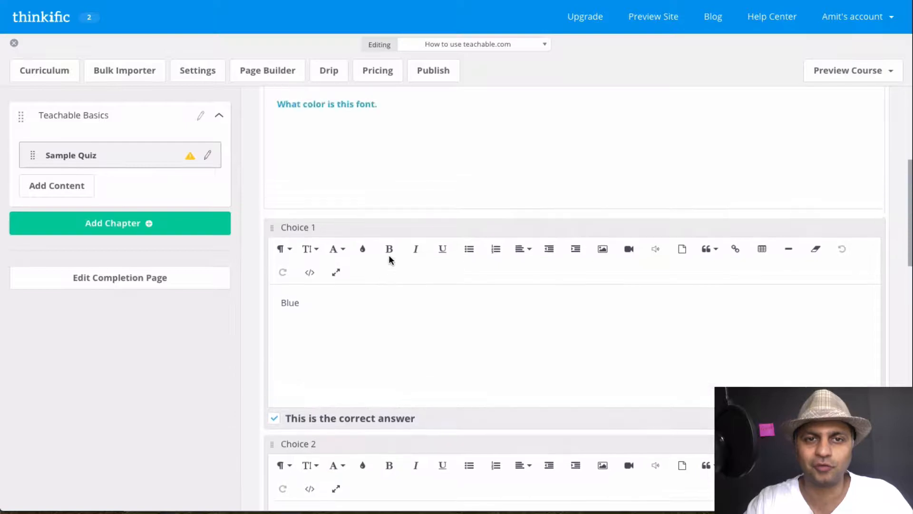
scroll(389, 257, "down", 4)
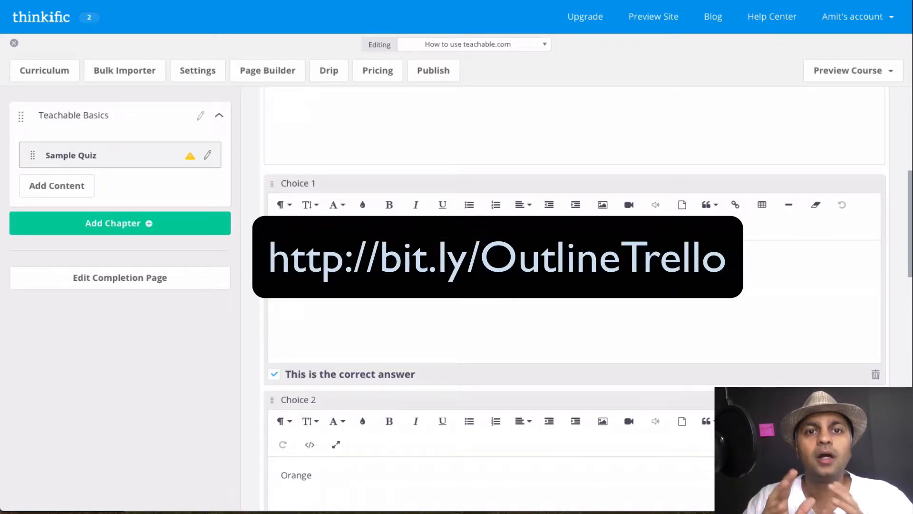
scroll(389, 257, "down", 18)
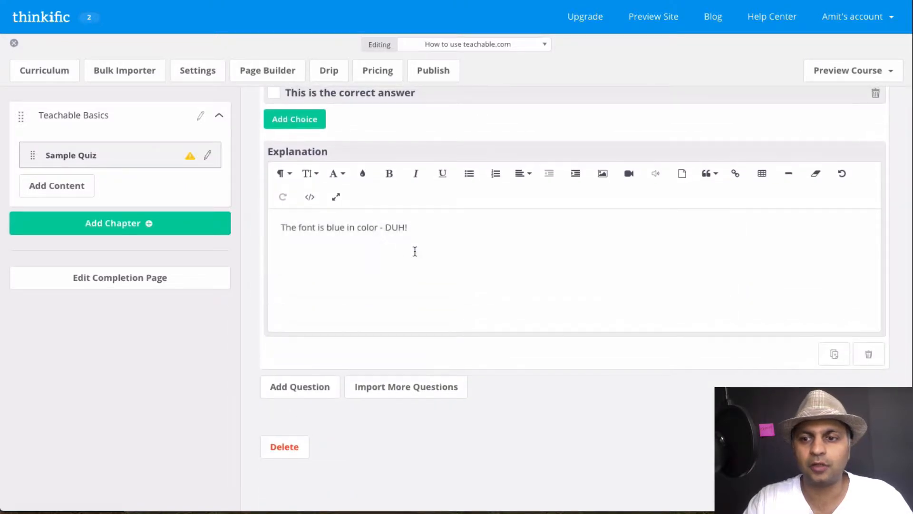
left_click(854, 447)
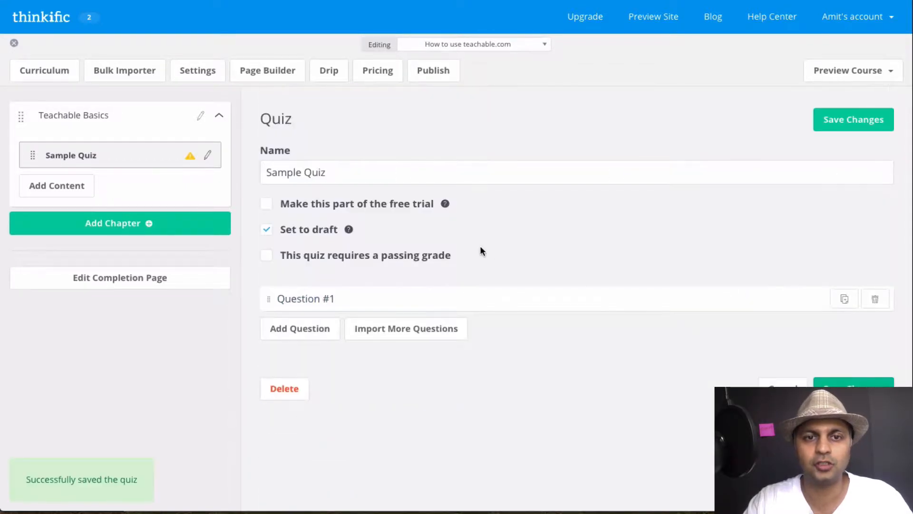
Take the quiz out of draft, add it to the free trial, save, require a passing grade, and add Question #2
left_click(267, 232)
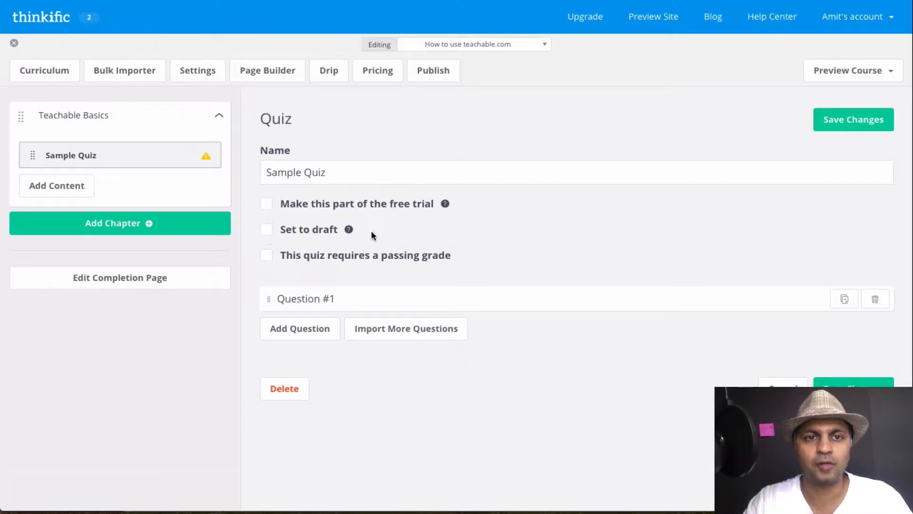
left_click(269, 207)
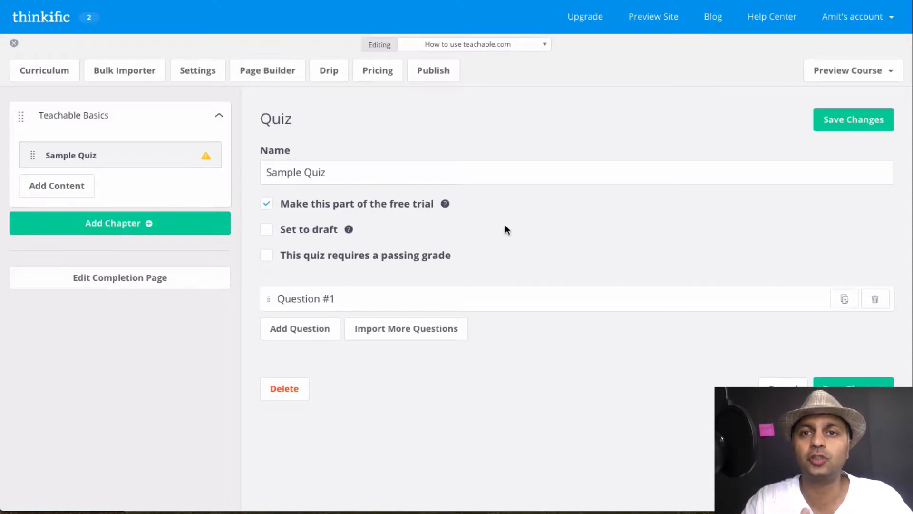
left_click(851, 123)
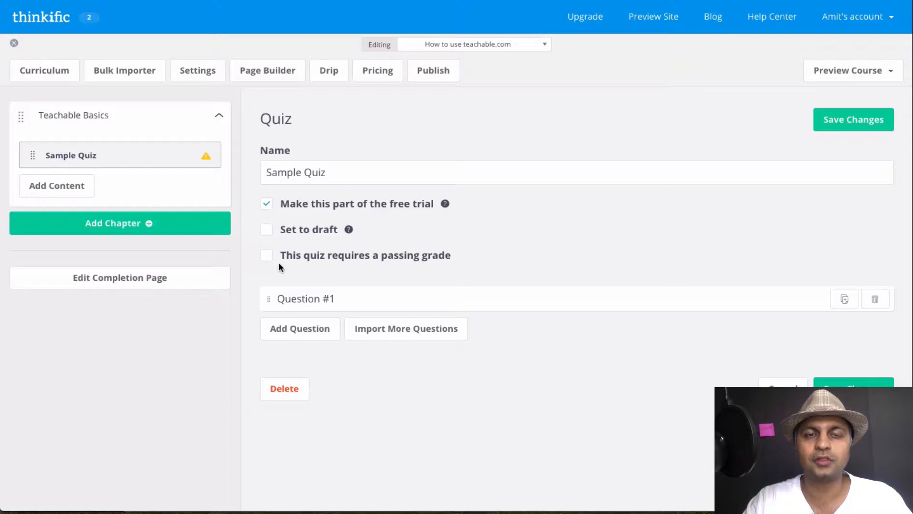
left_click(441, 255)
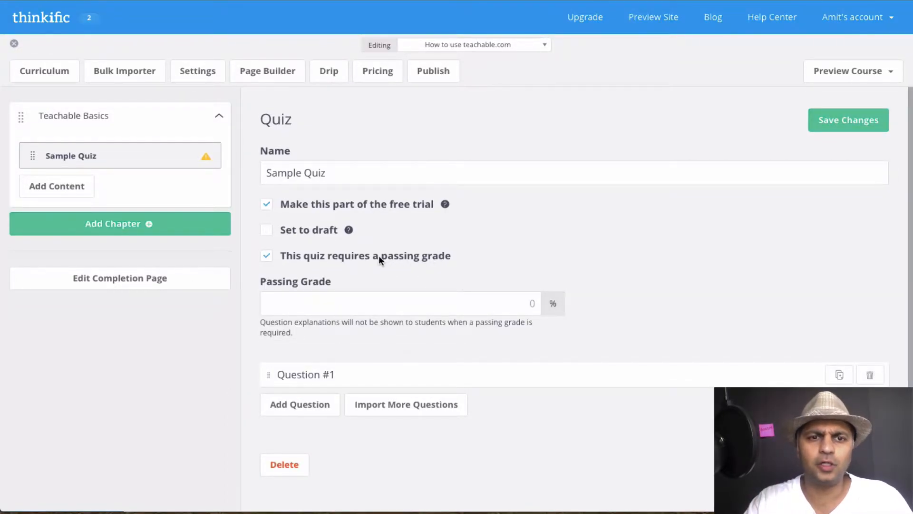
left_click(315, 408)
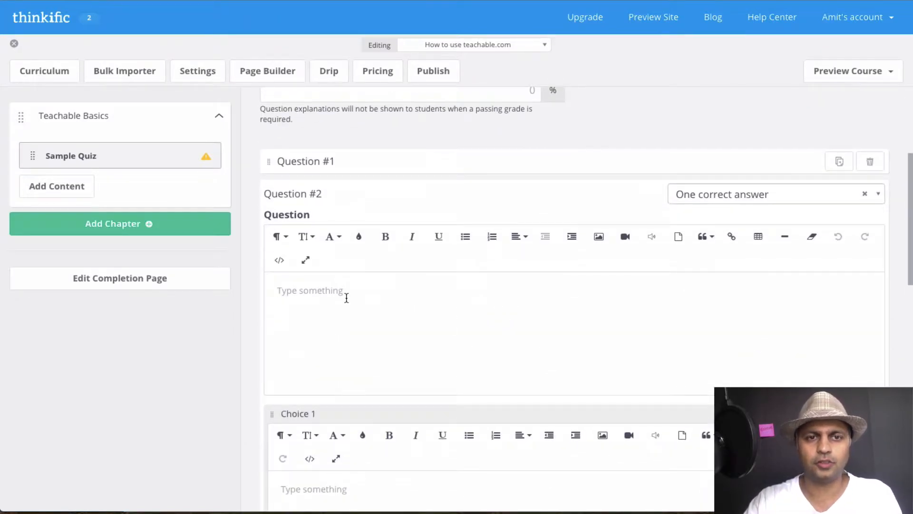
Enter Question #2 'What color is this font?' with choices White and Black
type("What")
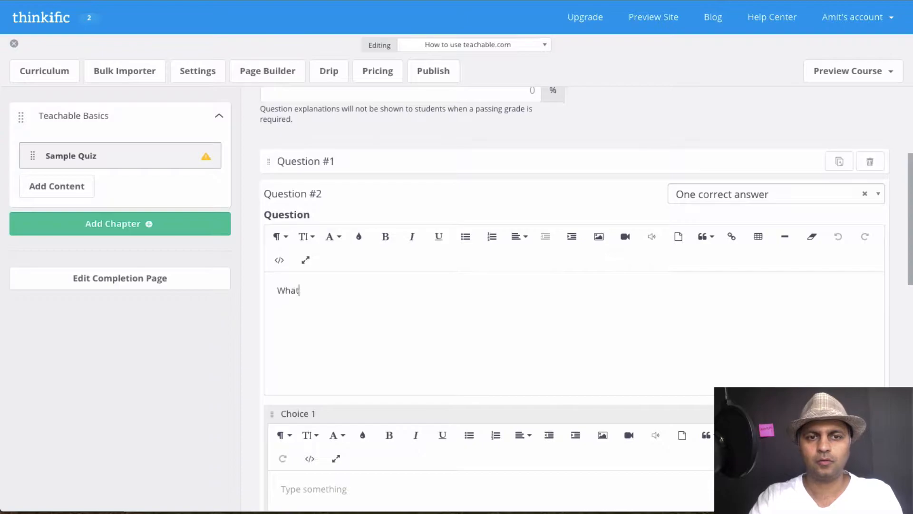
type(" color is this font?")
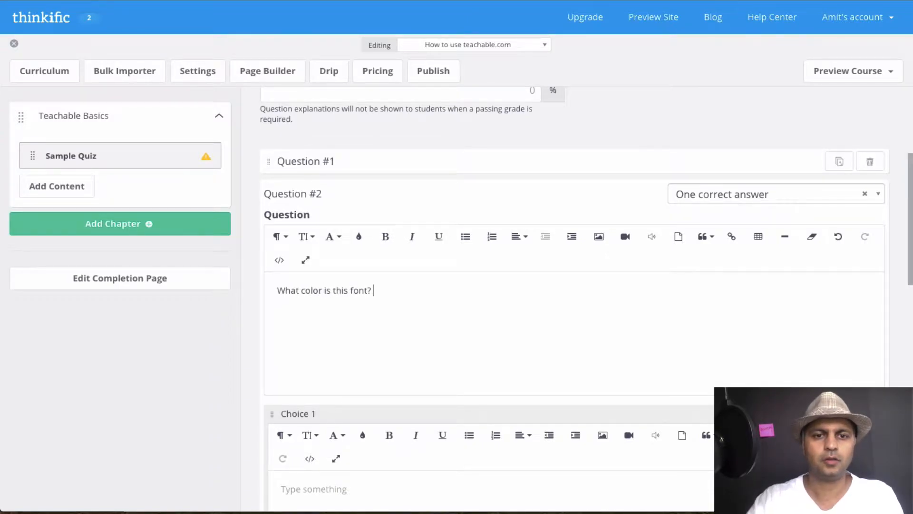
scroll(340, 342, "down", 5)
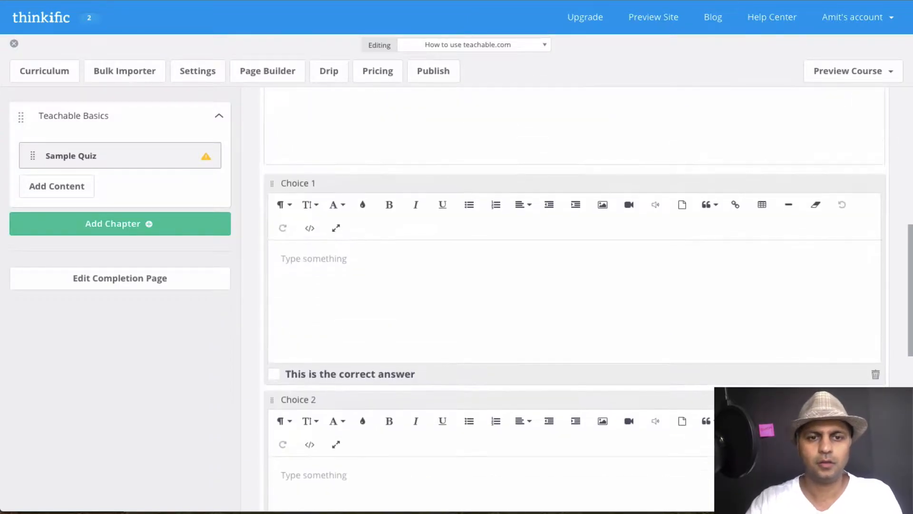
left_click(345, 298)
type("White")
key("Tab")
type("Black")
Mark Black as the correct answer to Question #2
scroll(361, 387, "down", 5)
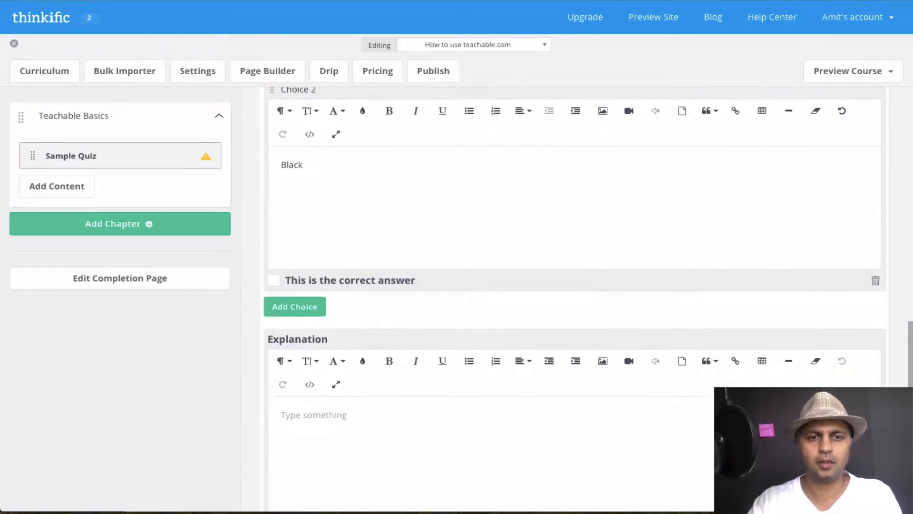
scroll(361, 381, "down", 4)
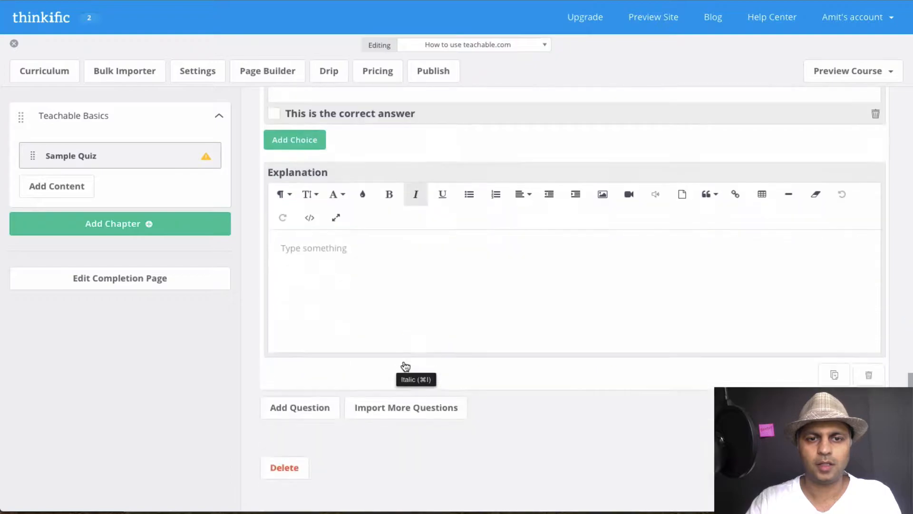
left_click(304, 387)
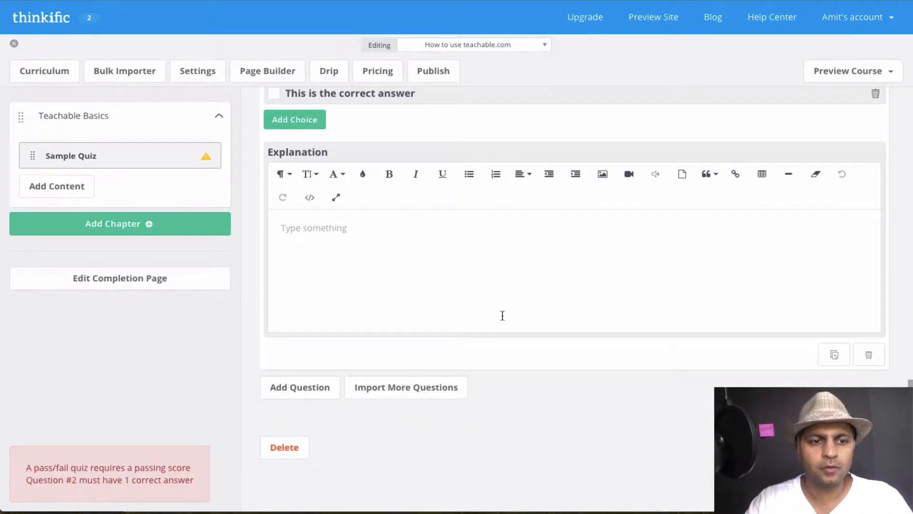
scroll(362, 418, "up", 4)
scroll(362, 417, "down", 3)
scroll(363, 416, "up", 3)
scroll(363, 418, "up", 5)
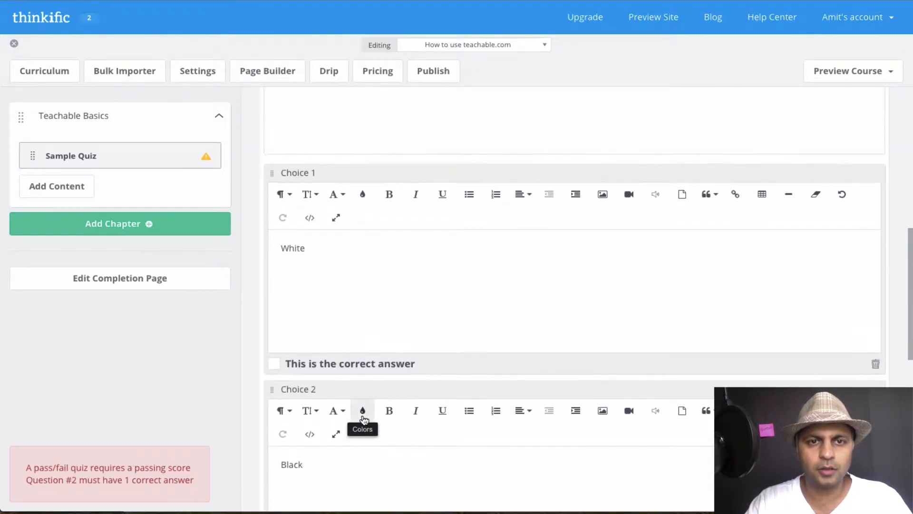
scroll(361, 400, "down", 4)
left_click(274, 372)
Turn off the passing-grade requirement and save the quiz
scroll(282, 380, "down", 5)
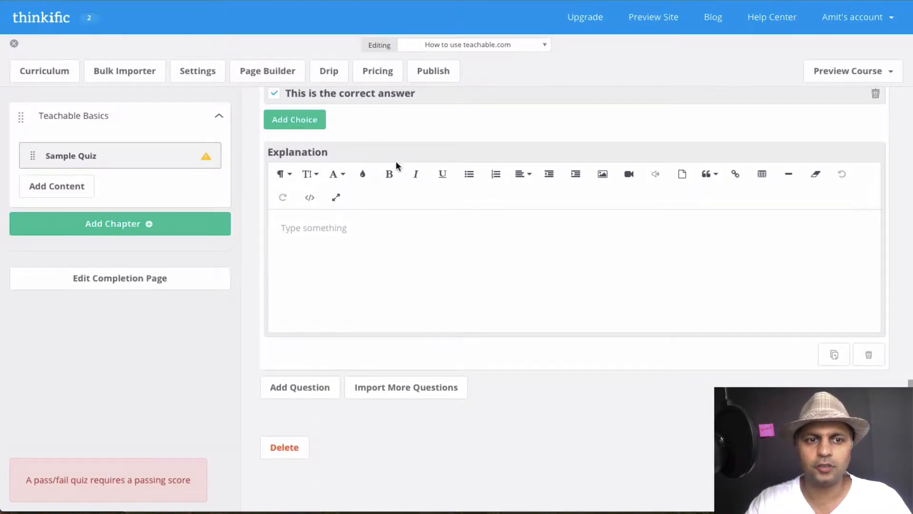
scroll(474, 286, "up", 8)
scroll(474, 286, "up", 10)
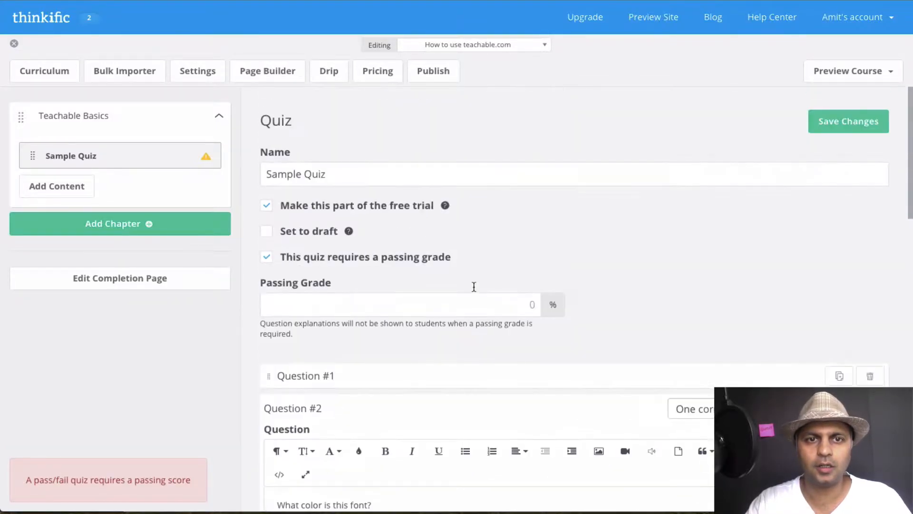
left_click(267, 257)
left_click(837, 123)
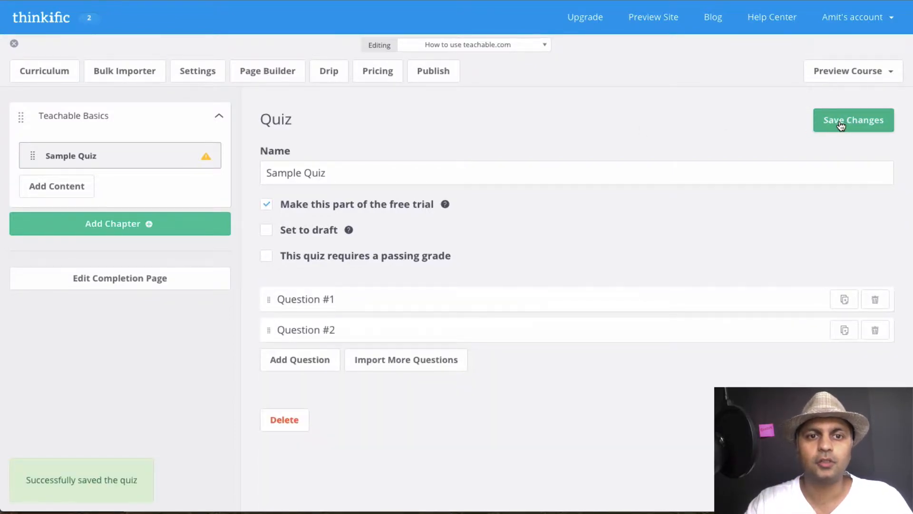
Re-enable the passing-grade requirement with a Passing Grade of 50 and save the quiz
left_click(267, 256)
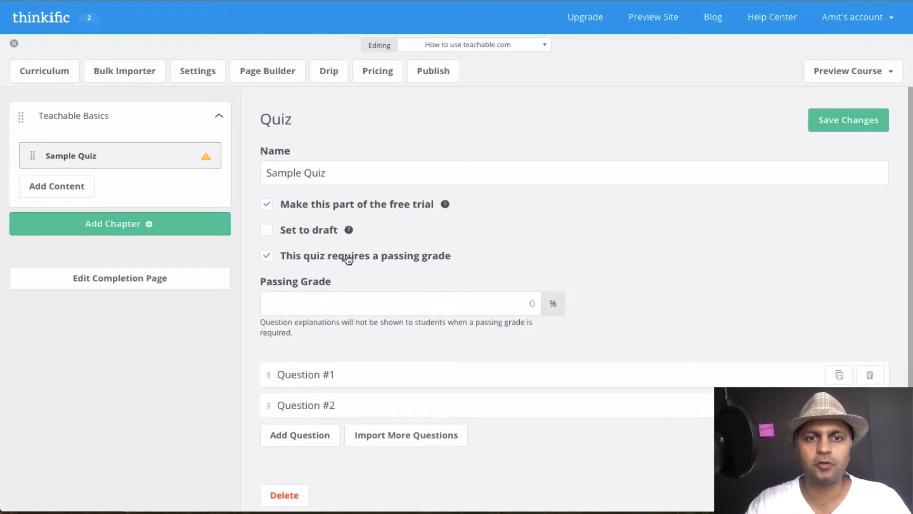
left_click(531, 307)
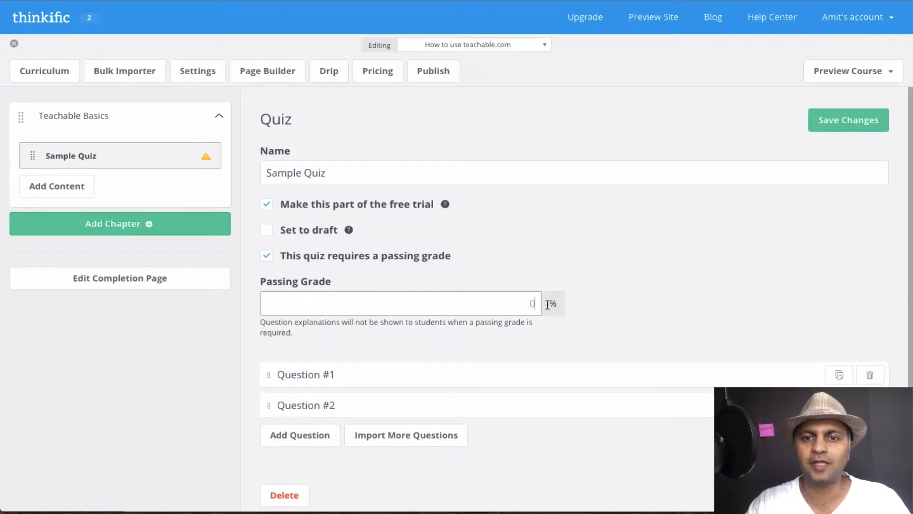
type("5")
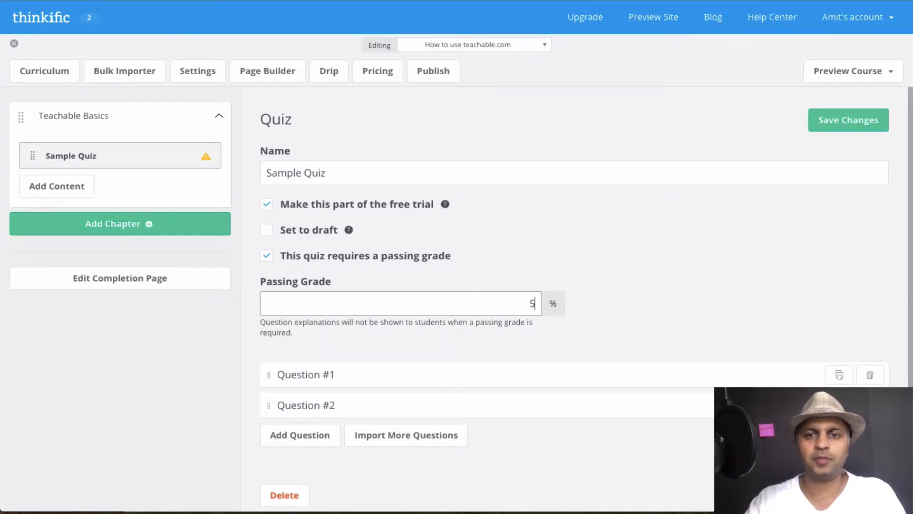
type("0")
key("Tab")
left_click(716, 293)
left_click(839, 119)
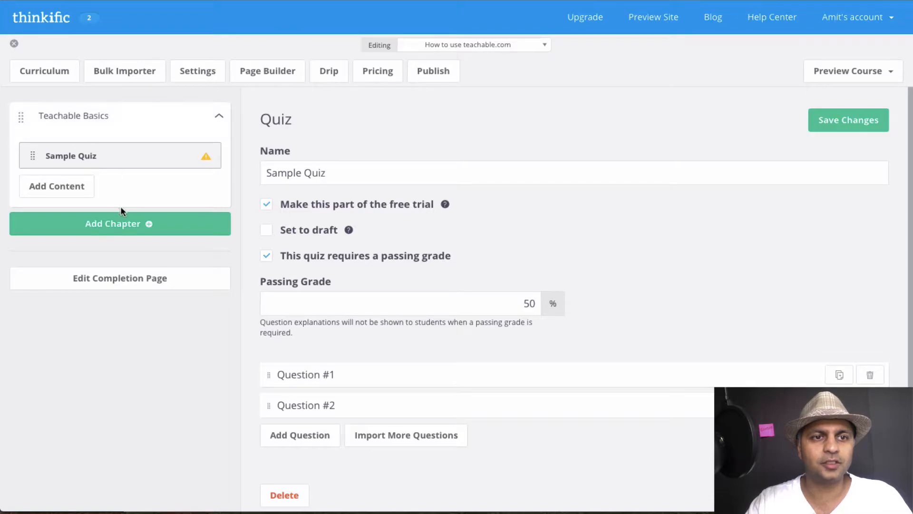
Add a chapter titled 'Teachable Intermediate' and save it
left_click(121, 223)
left_click(334, 172)
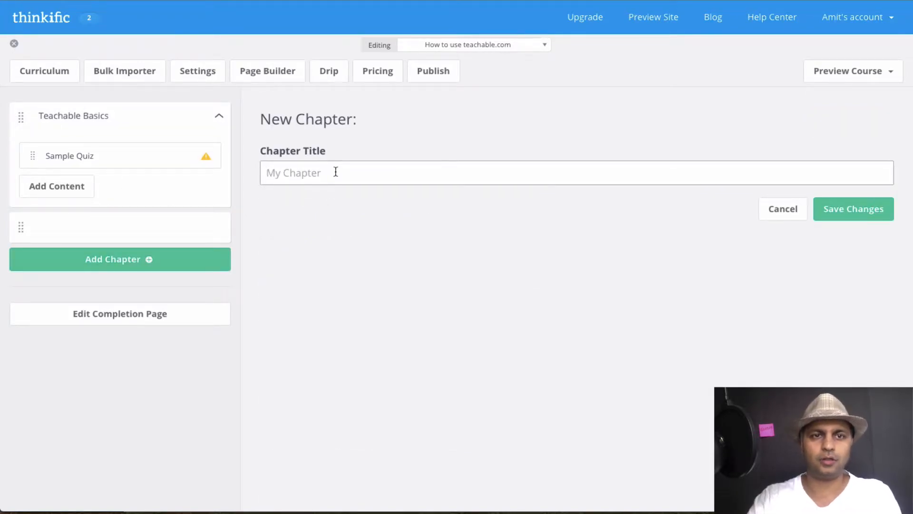
type("Teachable ")
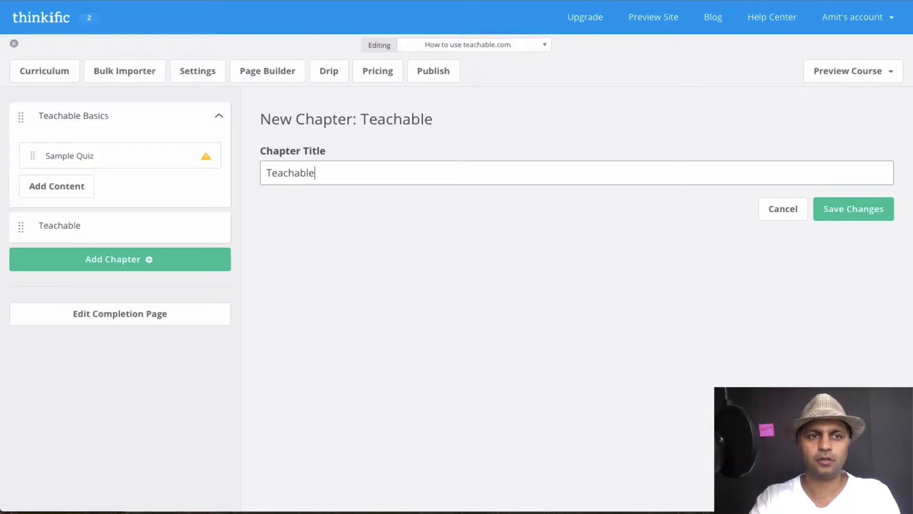
type("Adv")
key("BackSpace")
key("BackSpace")
key("BackSpace")
type("INte")
key("BackSpace")
key("BackSpace")
key("BackSpace")
type("nt")
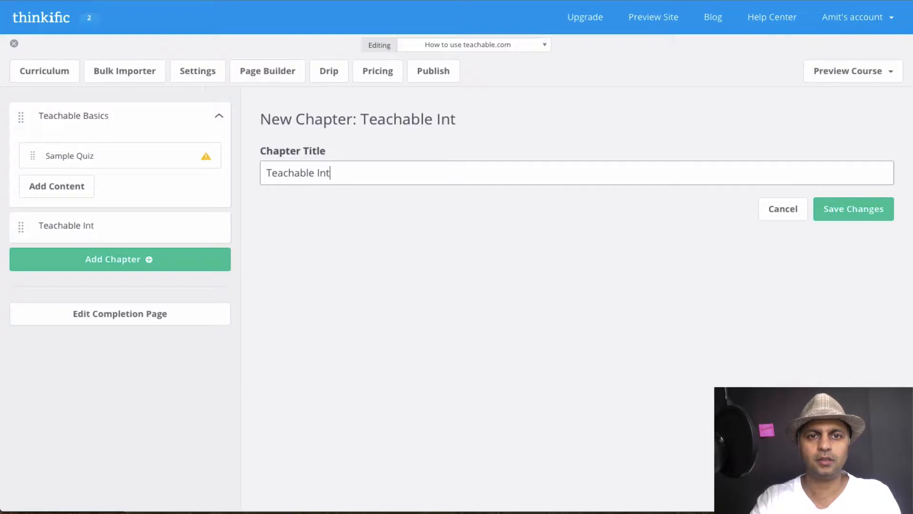
type("ermiediate")
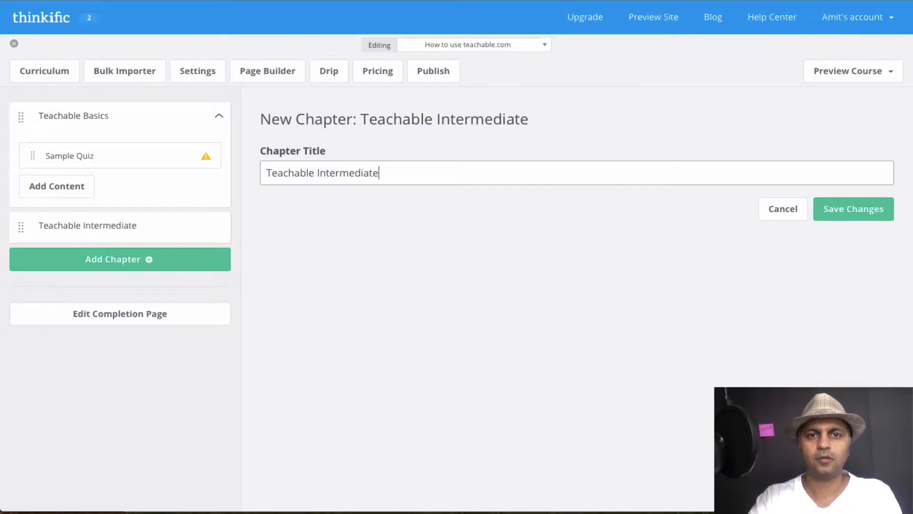
left_click(854, 209)
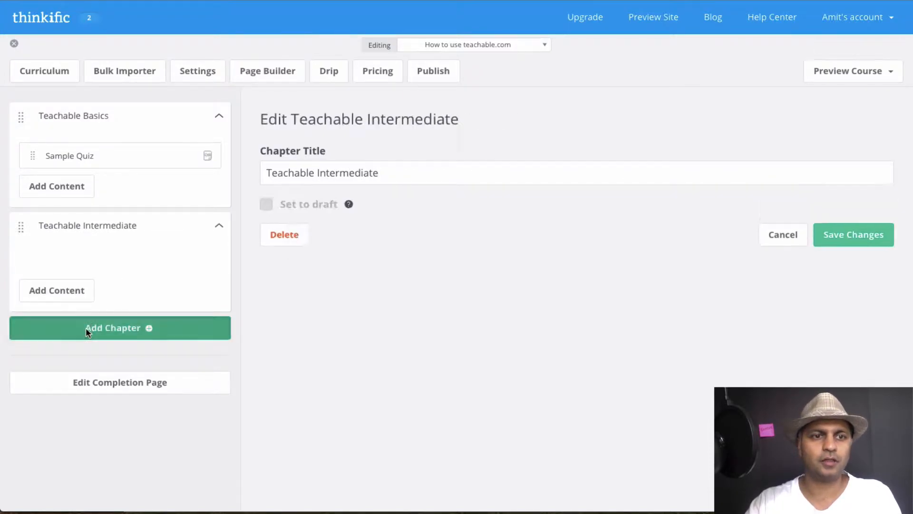
Add another chapter titled 'Teachable Advanced' and save it
left_click(86, 327)
left_click(363, 172)
type("Te")
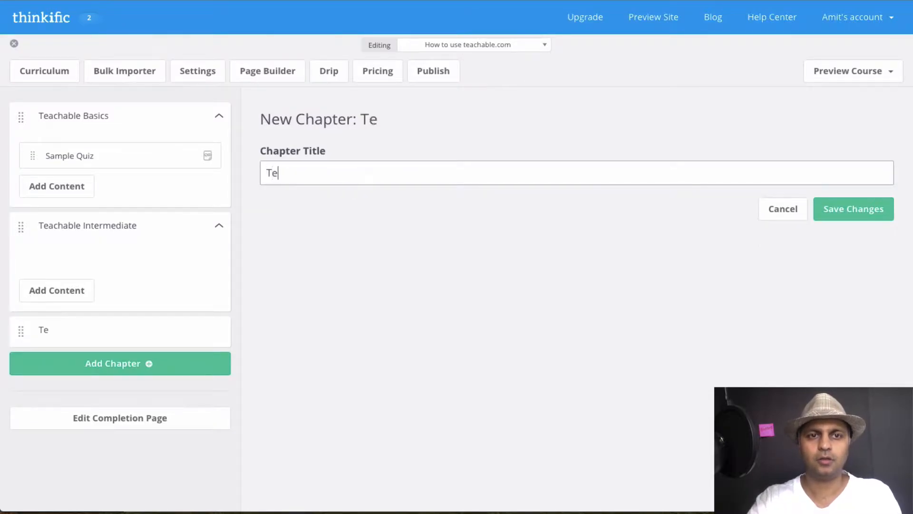
type("achable Advan")
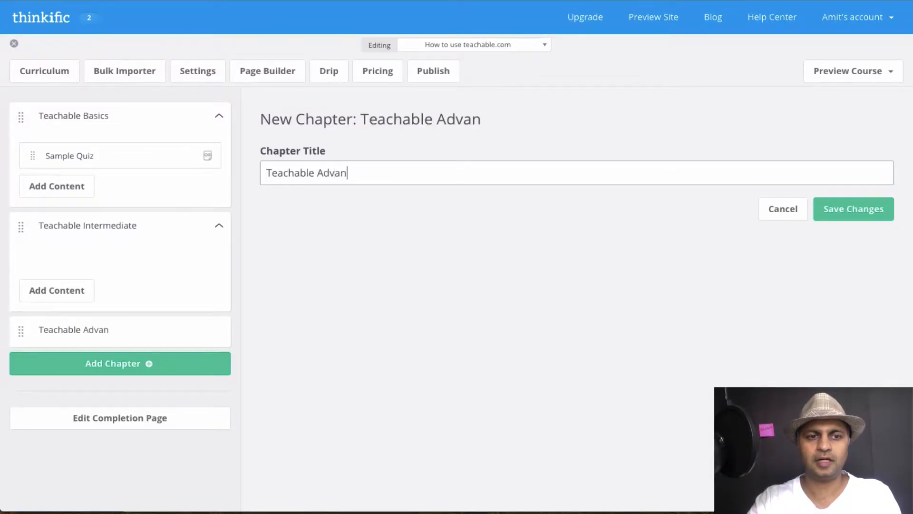
type("ced")
left_click(823, 212)
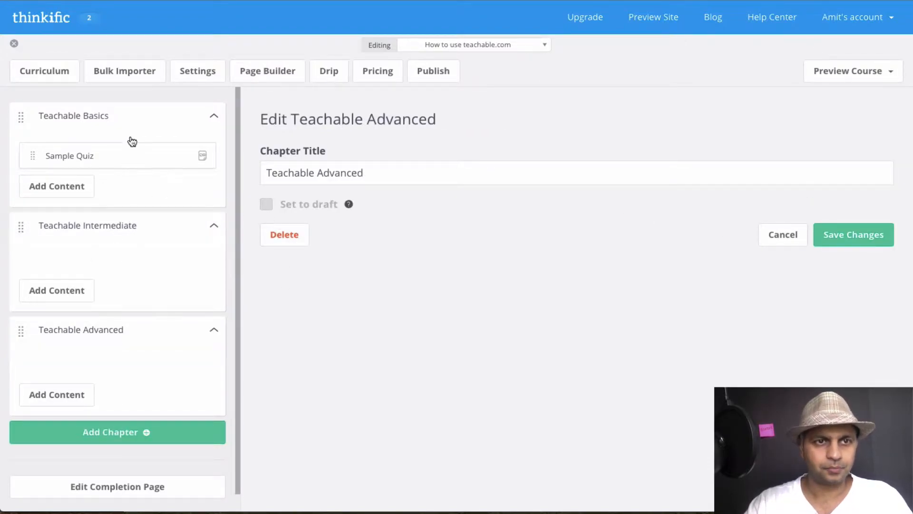
left_click(130, 116)
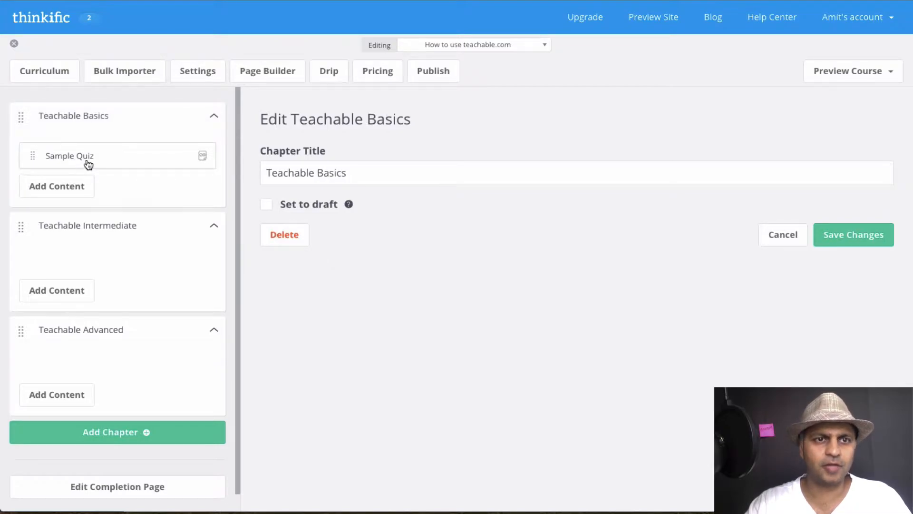
Add a free-trial PDF lesson named '10 tips on how to setup your school' to Teachable Basics
left_click(74, 187)
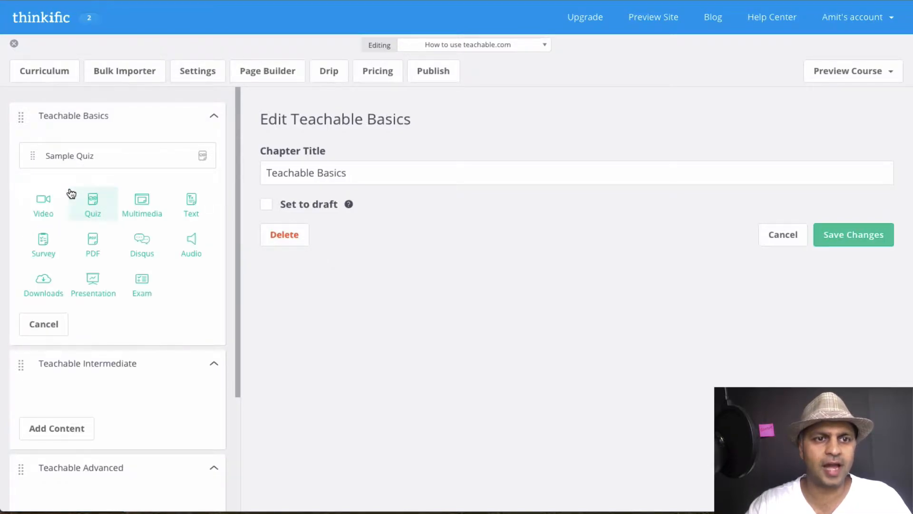
left_click(93, 242)
left_click(349, 184)
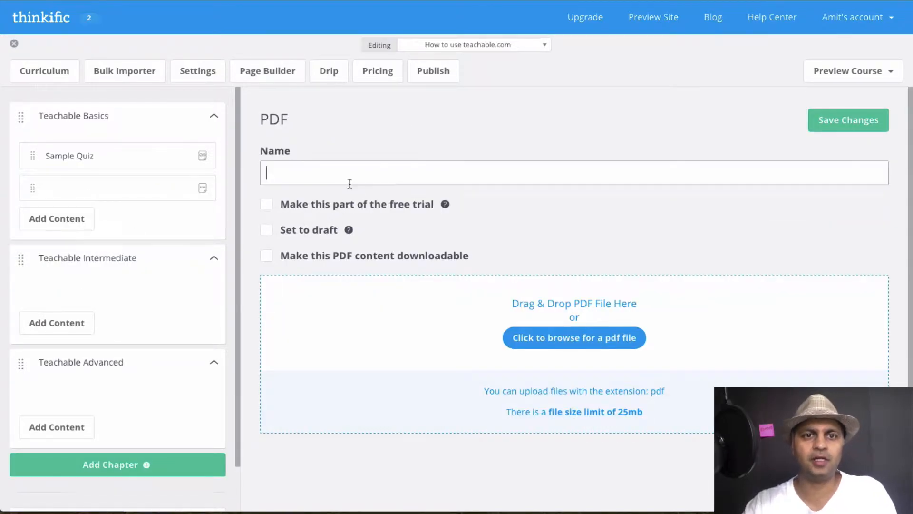
type("1")
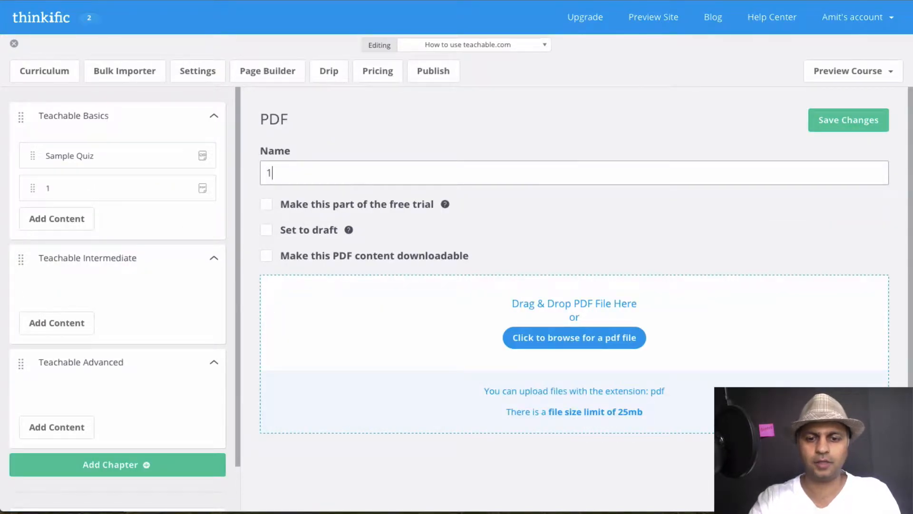
type("0 tips on how")
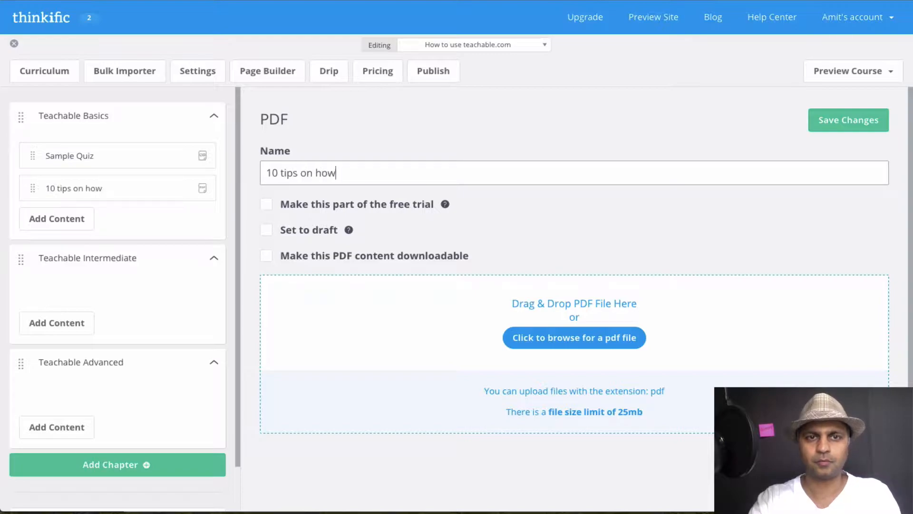
type(" to setup your school")
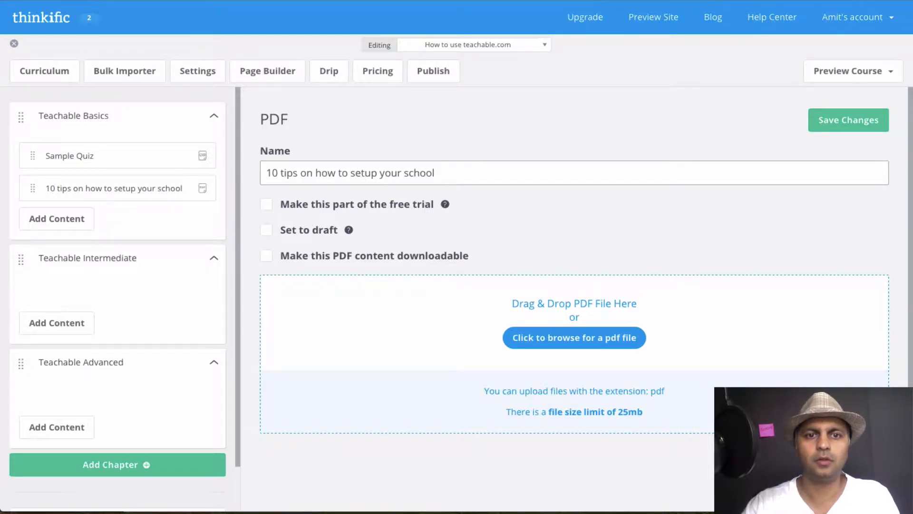
left_click(340, 207)
Upload E5 Big swipe file.pdf as the lesson's PDF
left_click(564, 339)
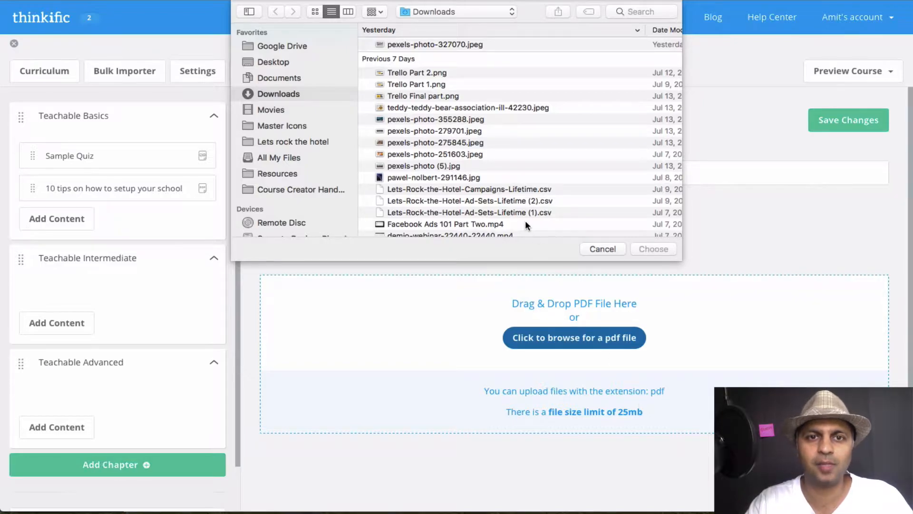
left_click(638, 11)
type("pdf")
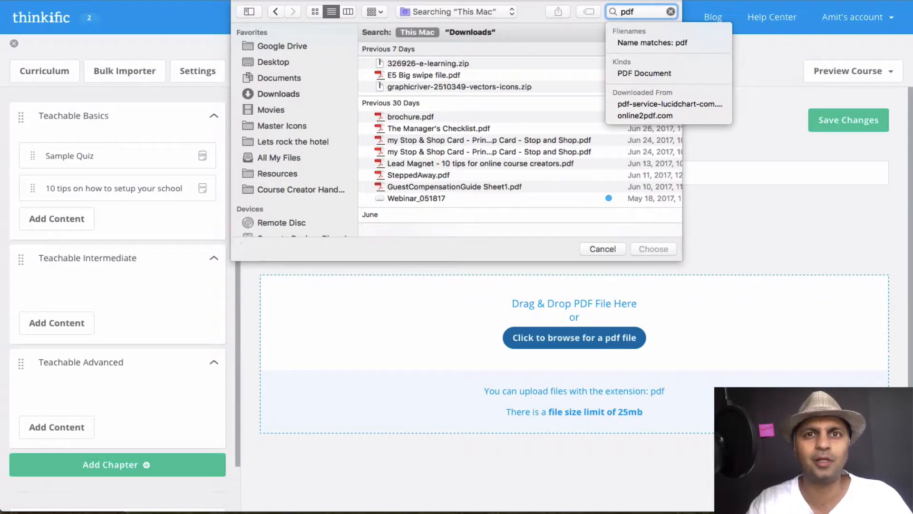
left_click(462, 74)
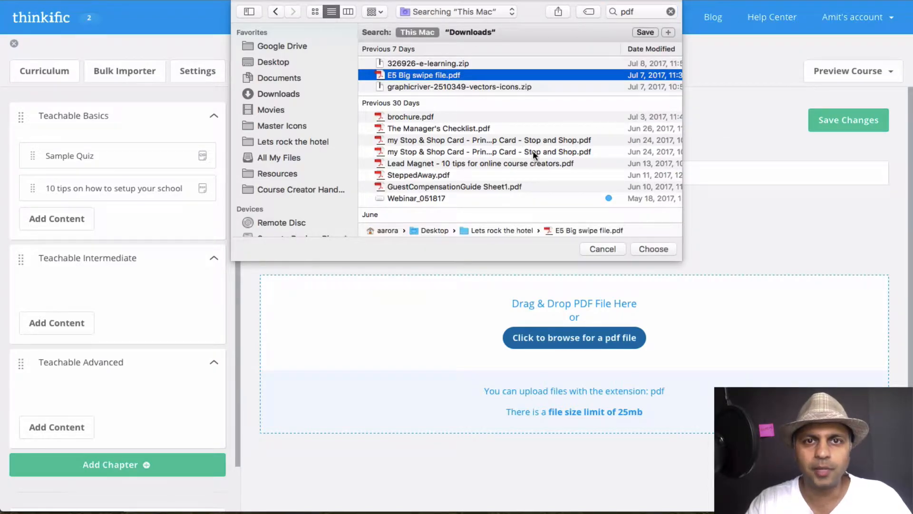
left_click(661, 255)
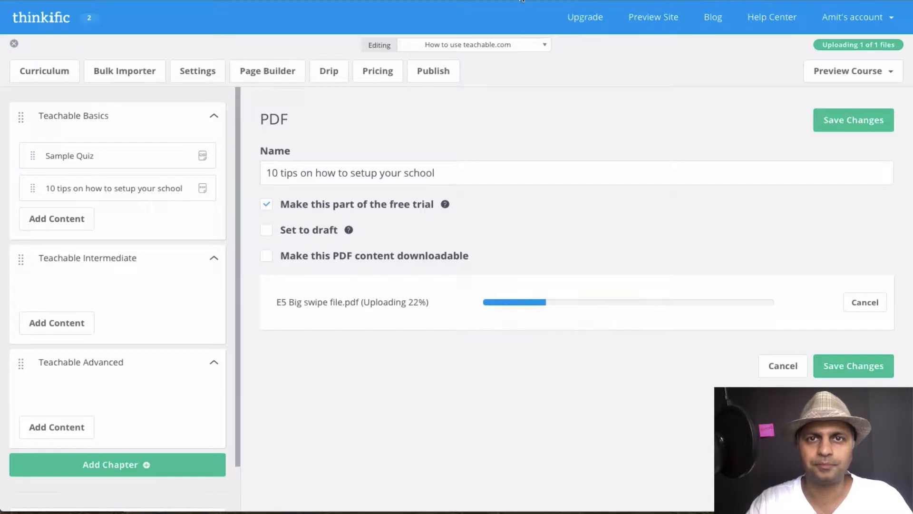
Inspect the course page address in Safari's address bar while the PDF upload finishes
left_click_drag(228, 0, 230, 51)
left_click(401, 61)
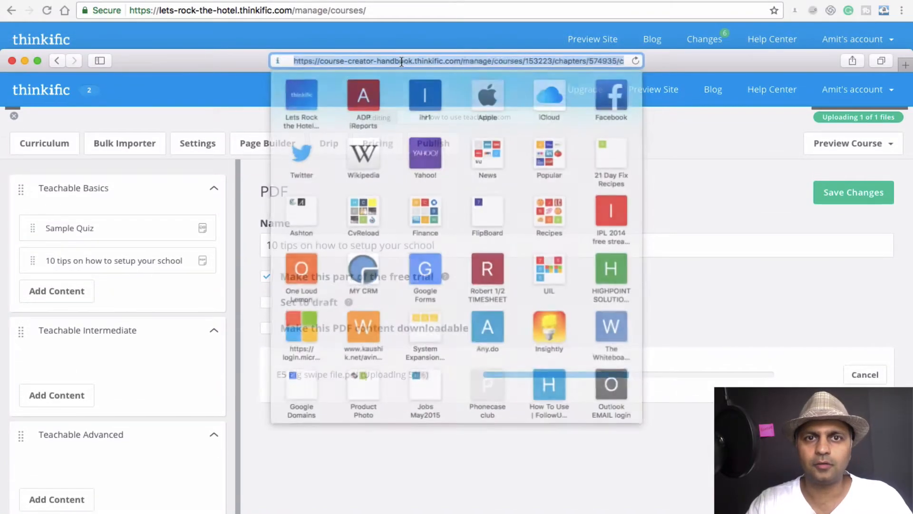
left_click(337, 61)
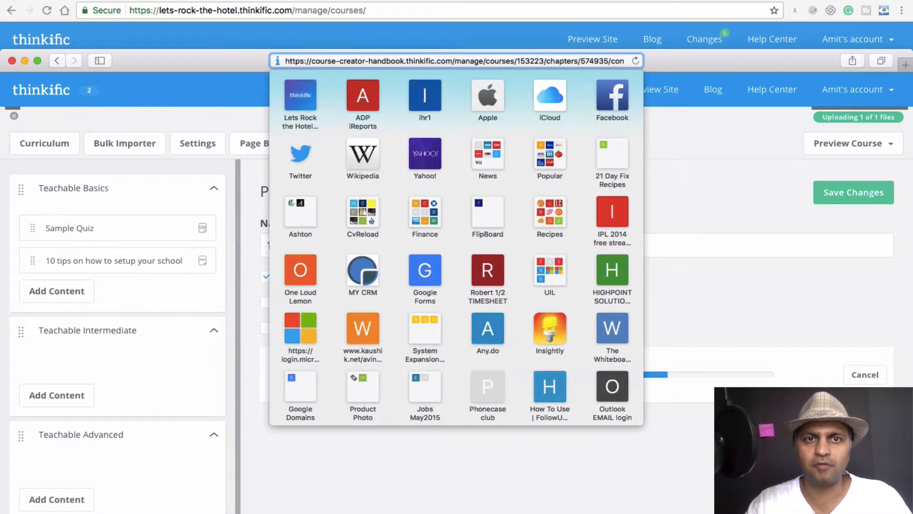
key("alt+Left")
key("alt+Right")
key("alt+Right")
key("alt+Right")
key("alt+Right")
key("alt+Right")
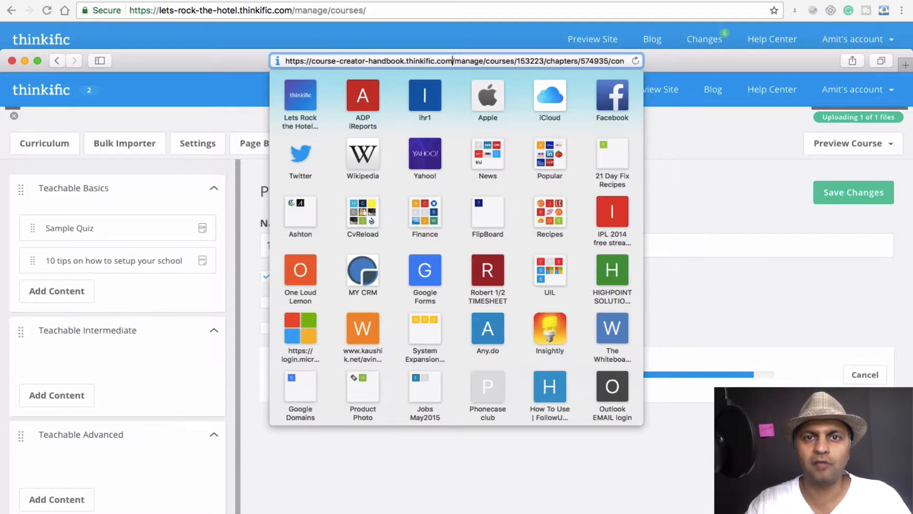
left_click(689, 64)
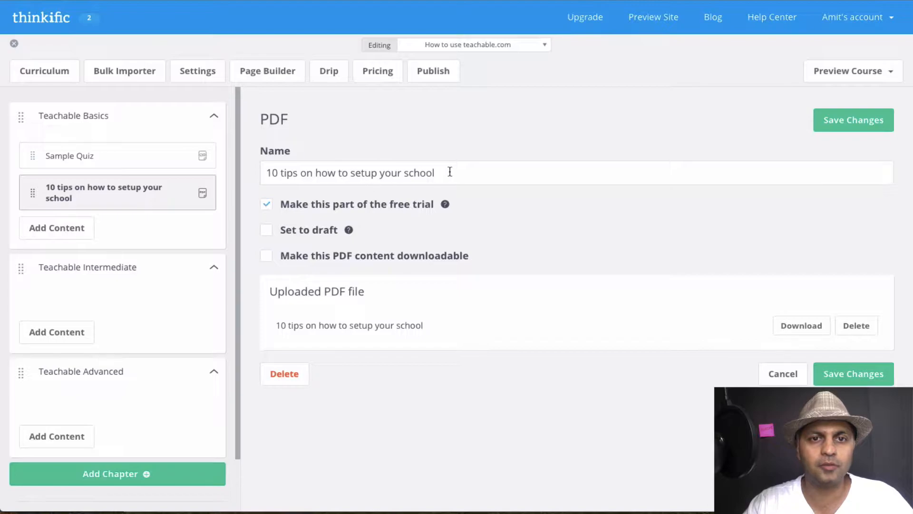
Rename the first PDF lesson to 'Lesson 1' and save it
left_click_drag(458, 172, 242, 165)
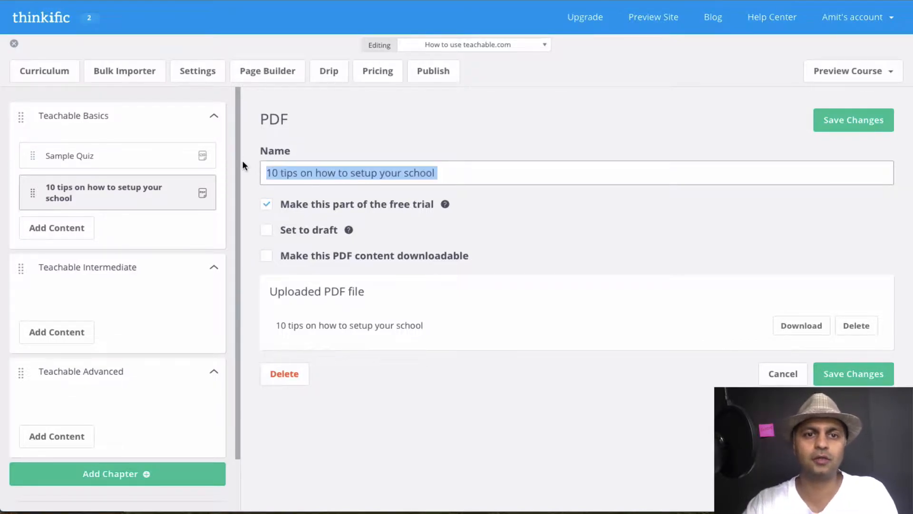
type("Lesson 1")
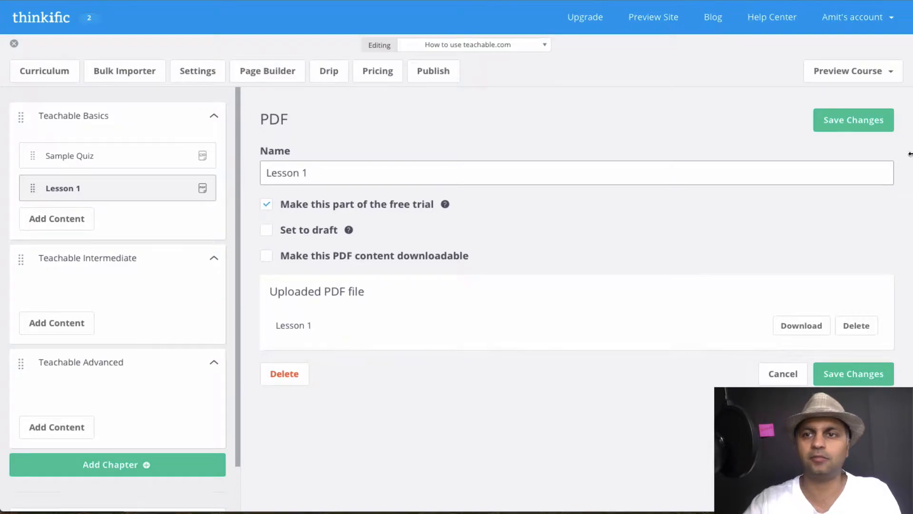
left_click(854, 120)
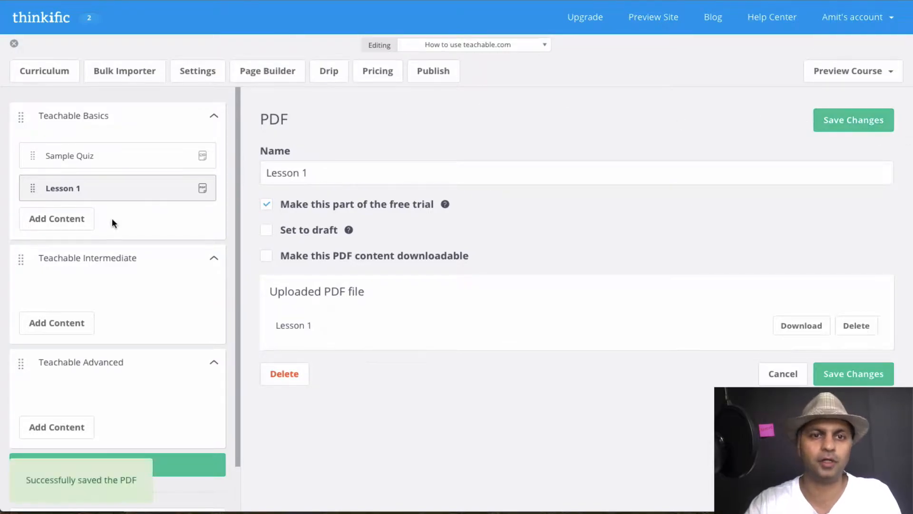
Add a PDF lesson 'Lesson 2' with The Manager's Checklist.pdf uploaded, and save it
left_click(61, 228)
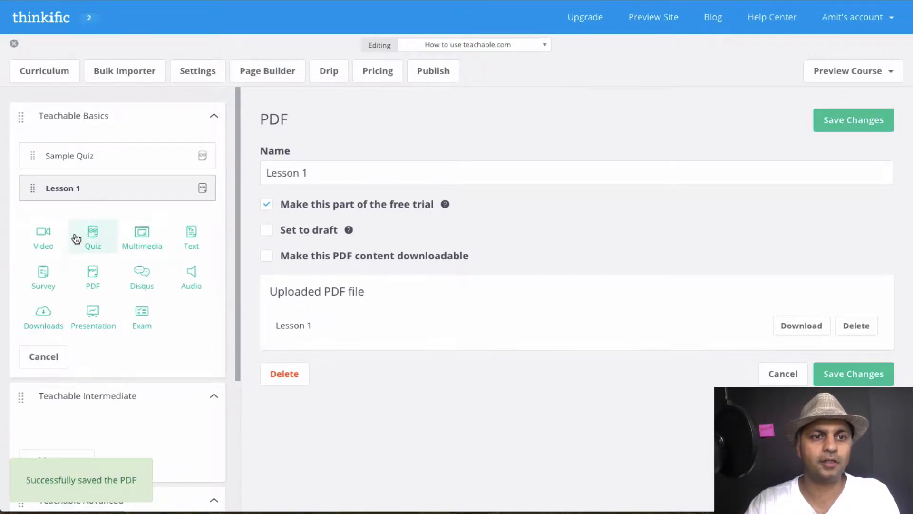
left_click(93, 282)
left_click(366, 172)
type("Lesson 2")
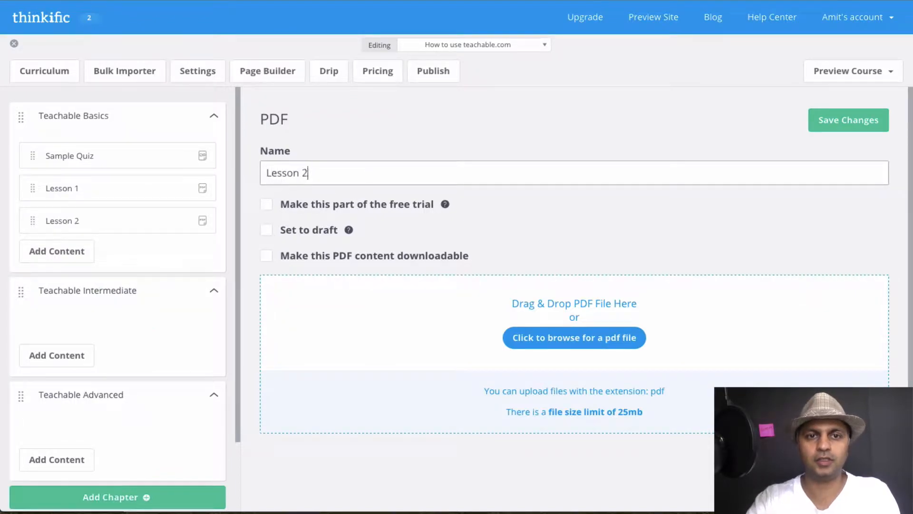
left_click(605, 339)
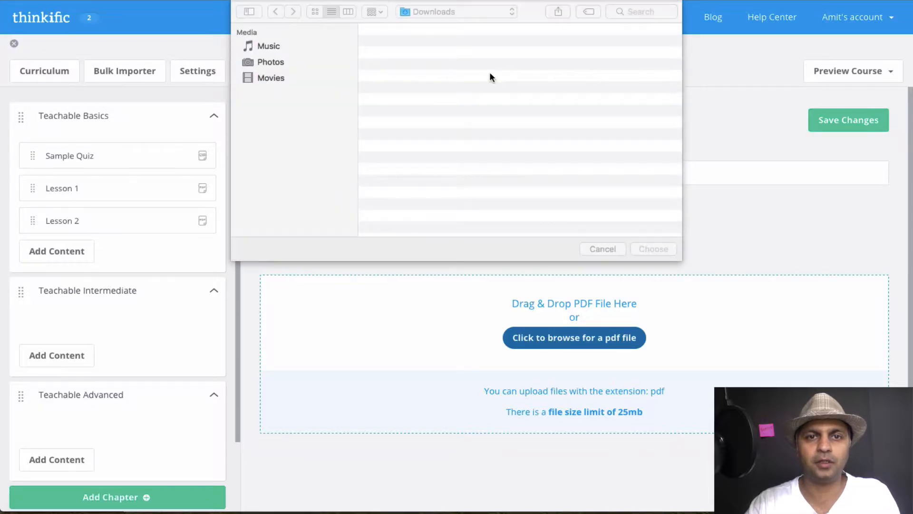
type("pdf")
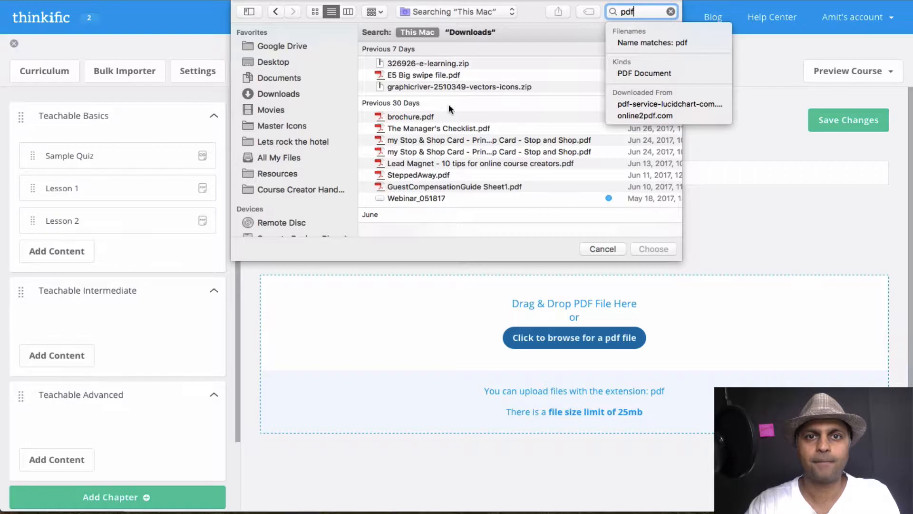
left_click(441, 128)
left_click(441, 127)
left_click(653, 249)
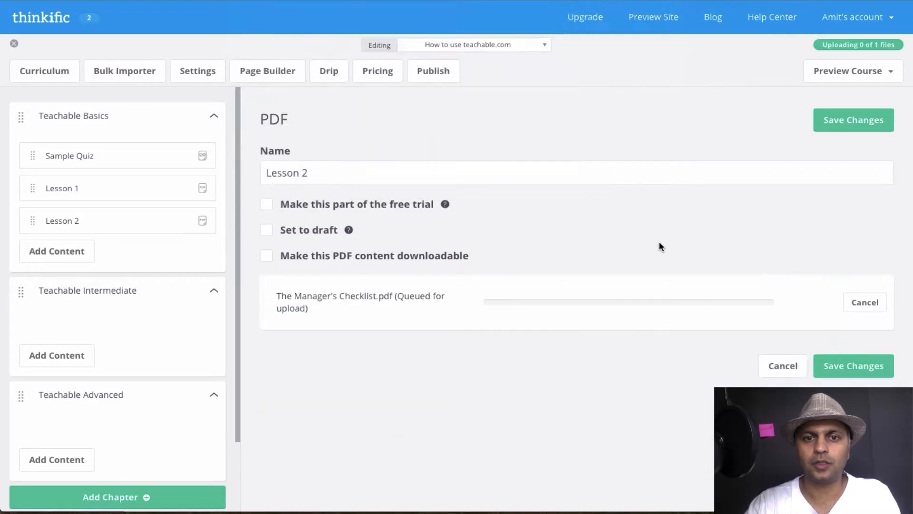
left_click(834, 371)
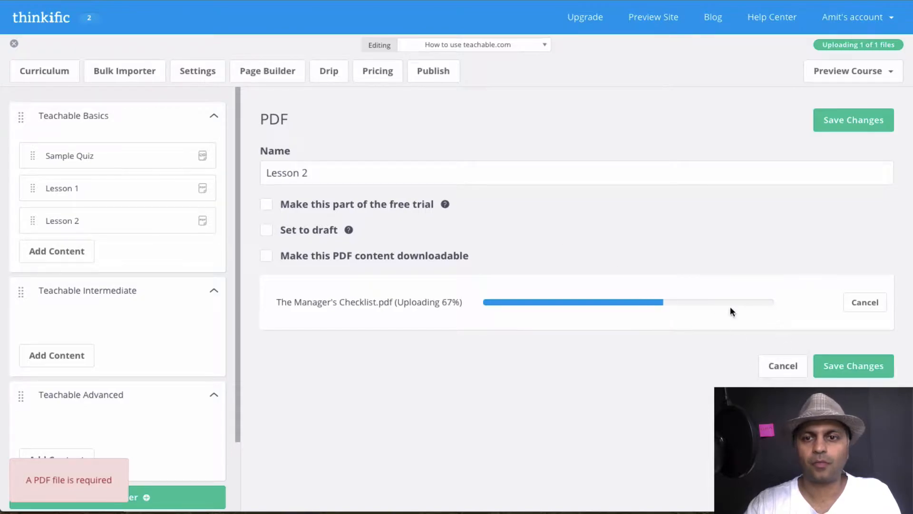
left_click(866, 370)
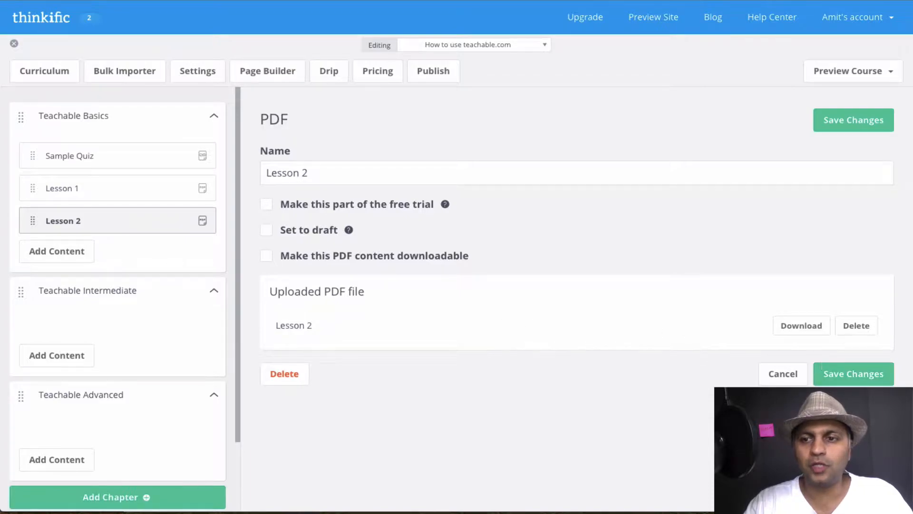
Save Lesson 2 with its PDF content set as downloadable
left_click(879, 378)
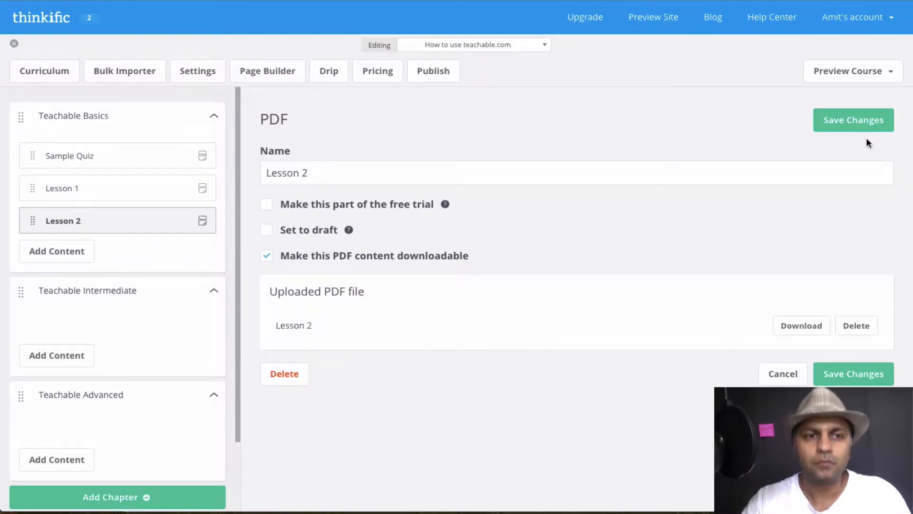
left_click(865, 123)
left_click(66, 248)
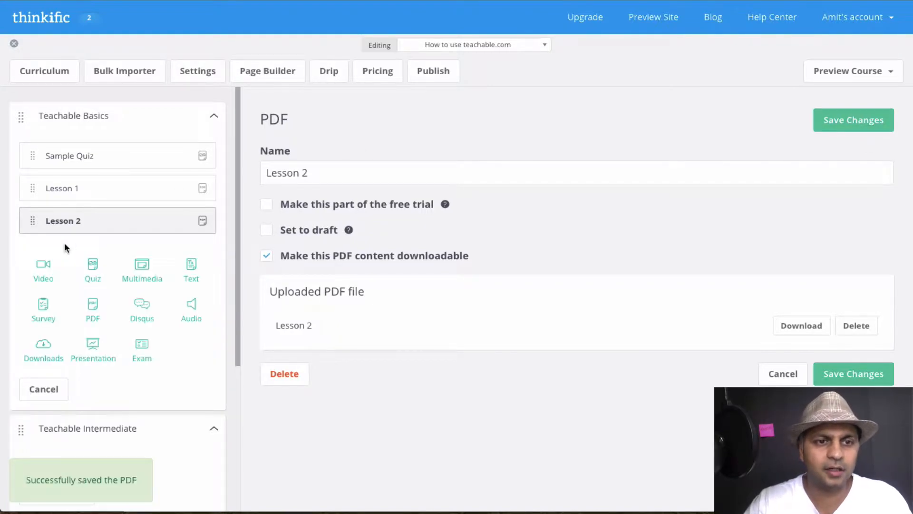
left_click(142, 266)
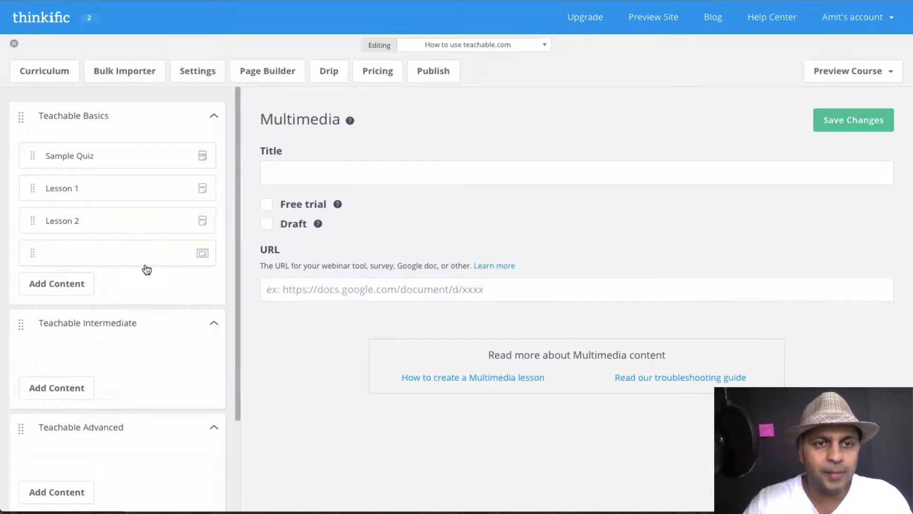
left_click(374, 171)
left_click(478, 290)
left_click_drag(255, 265, 479, 262)
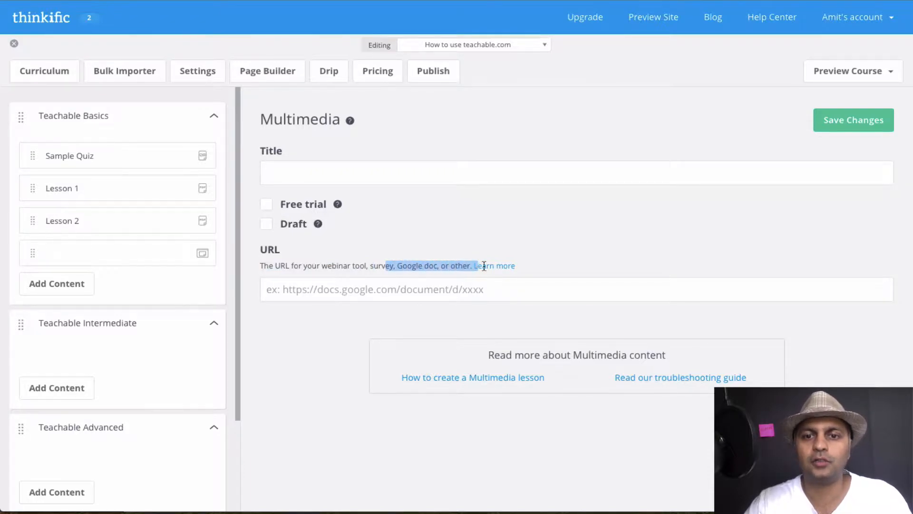
left_click(566, 322)
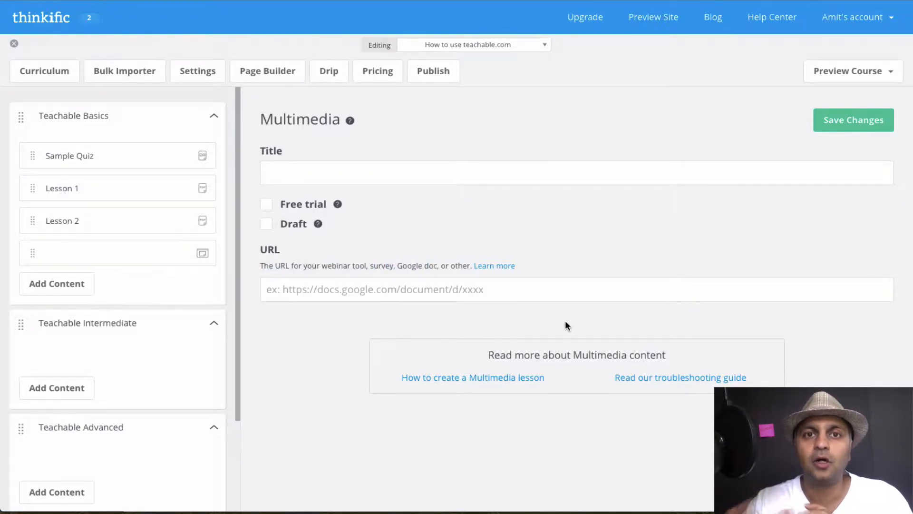
left_click(463, 293)
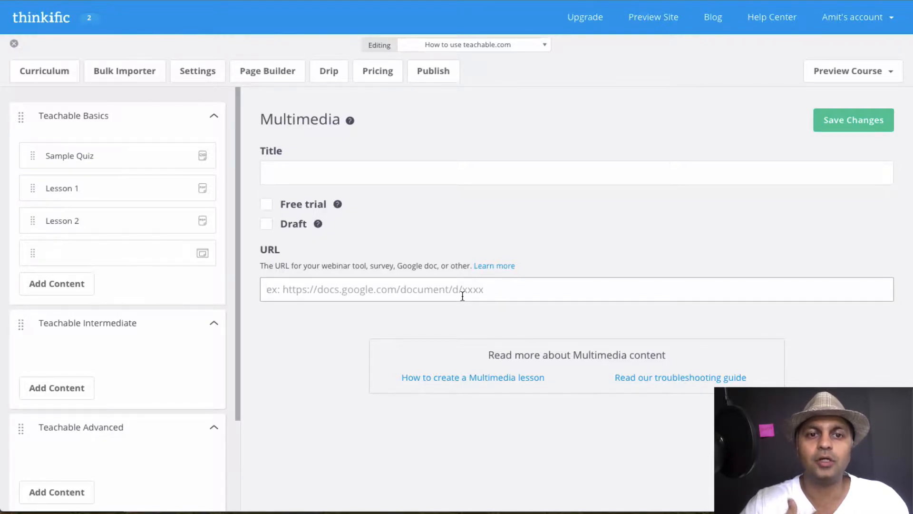
type("htt")
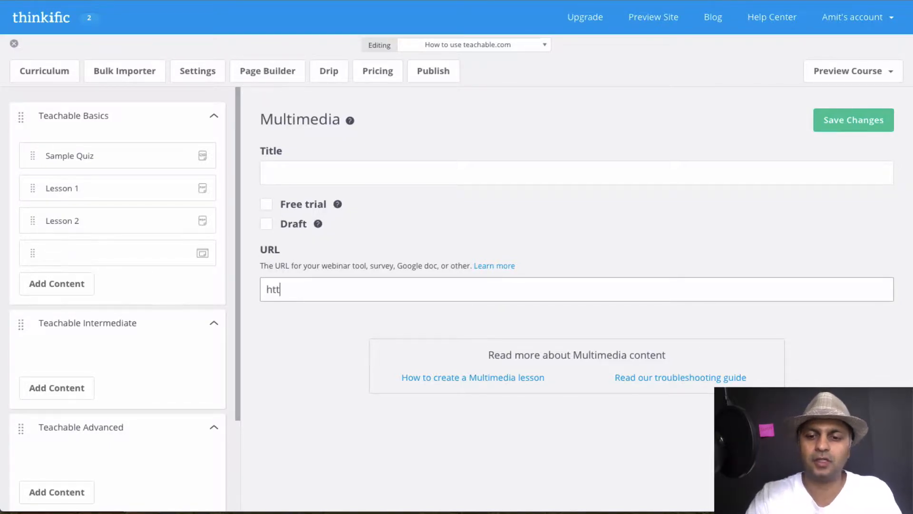
type("p://")
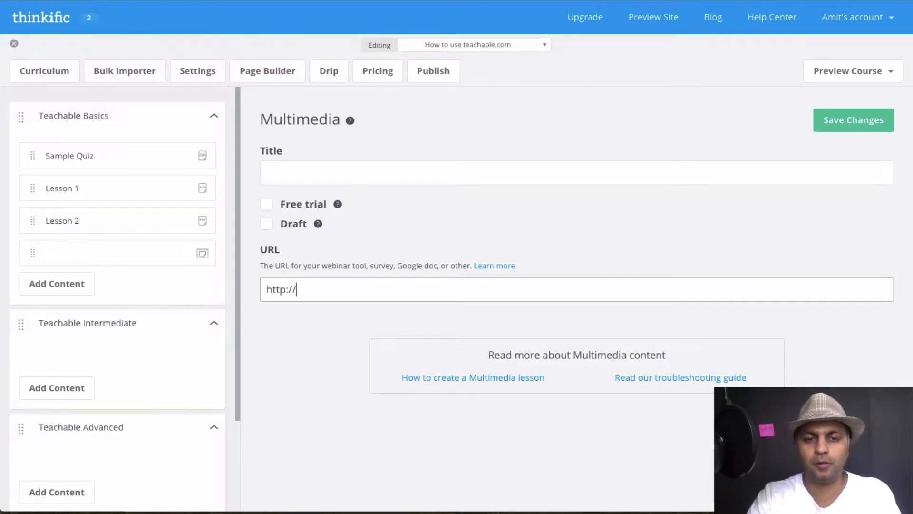
type("cours")
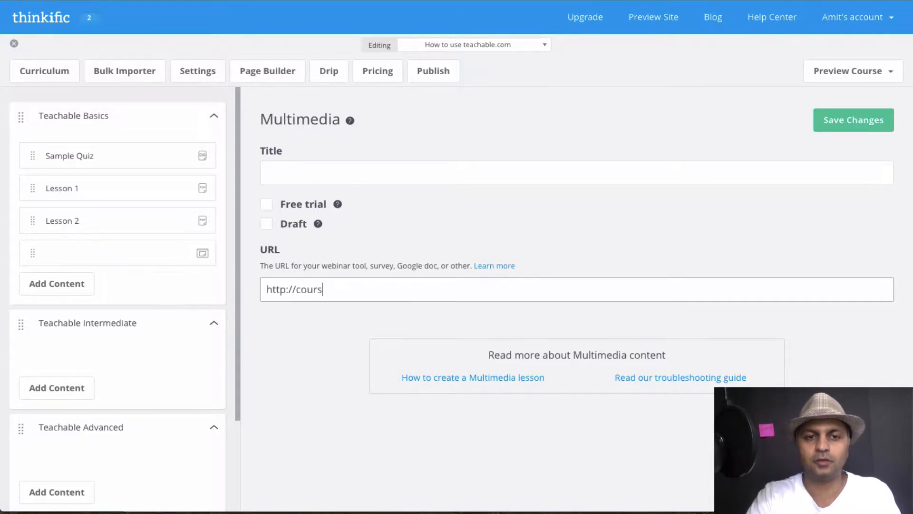
type("ecreatorhandboo")
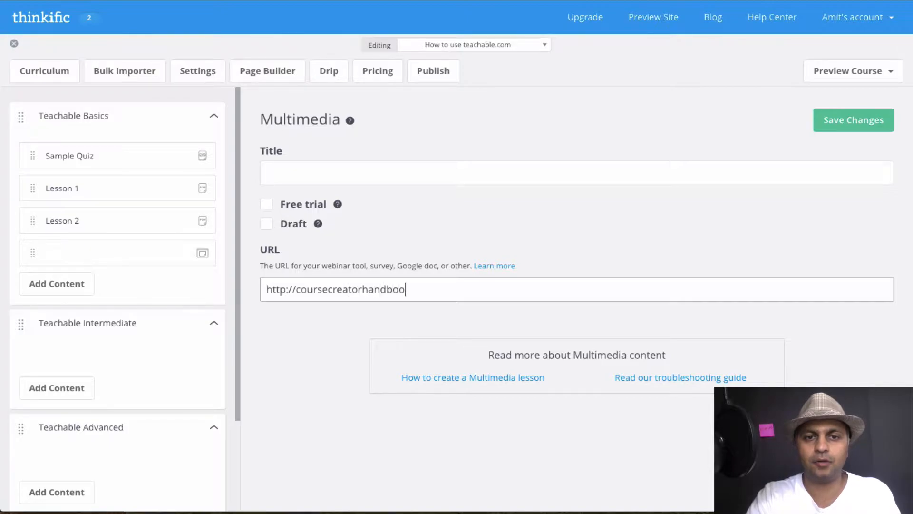
type("k.com/webinar")
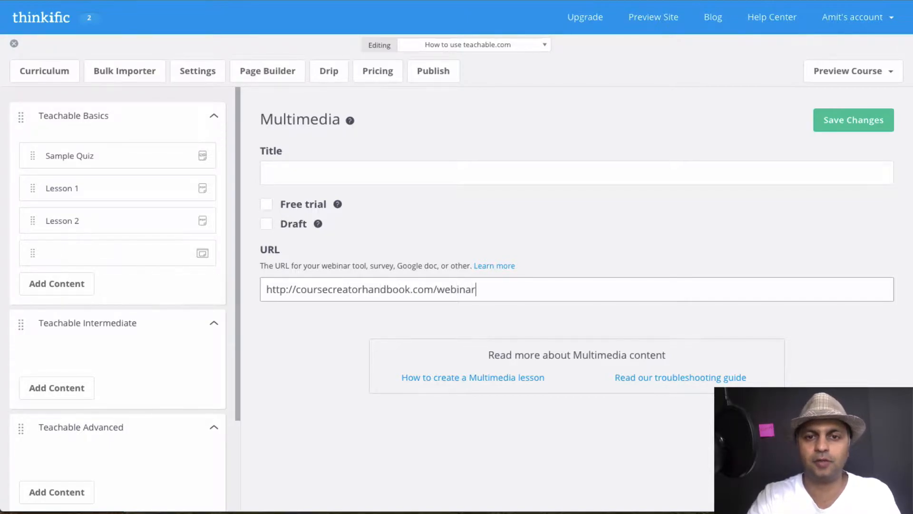
left_click(294, 176)
type("Joi")
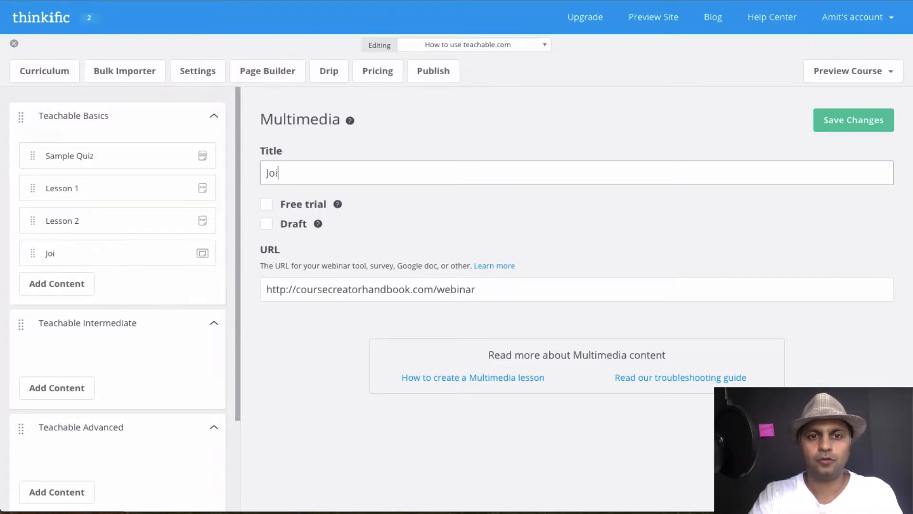
type("n our free we")
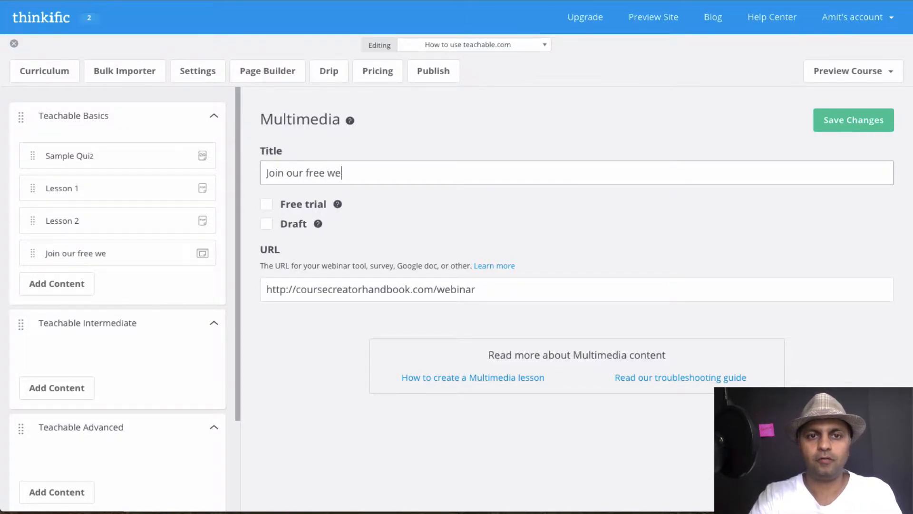
type("binar")
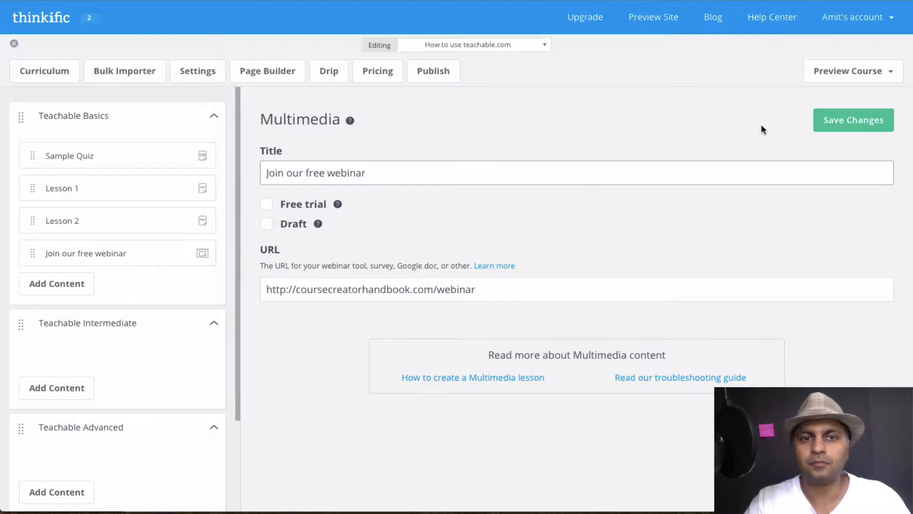
type(" - C")
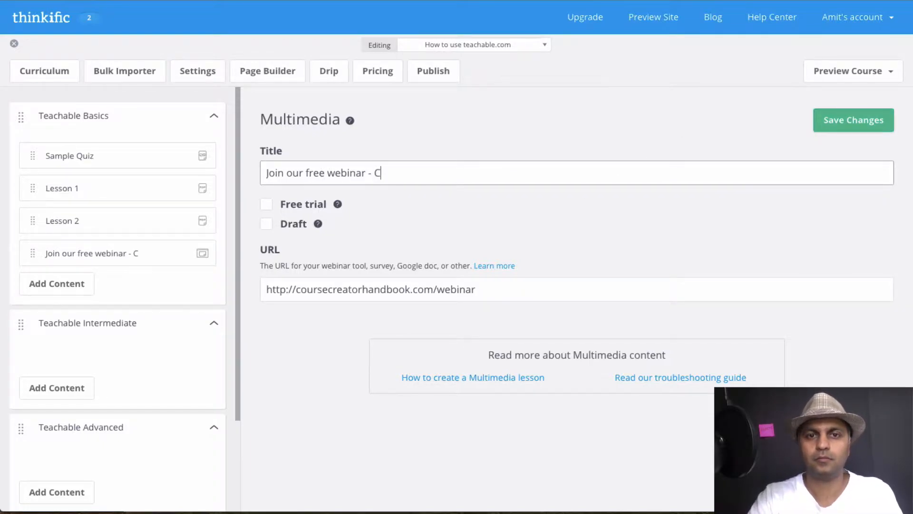
type("lick link to register")
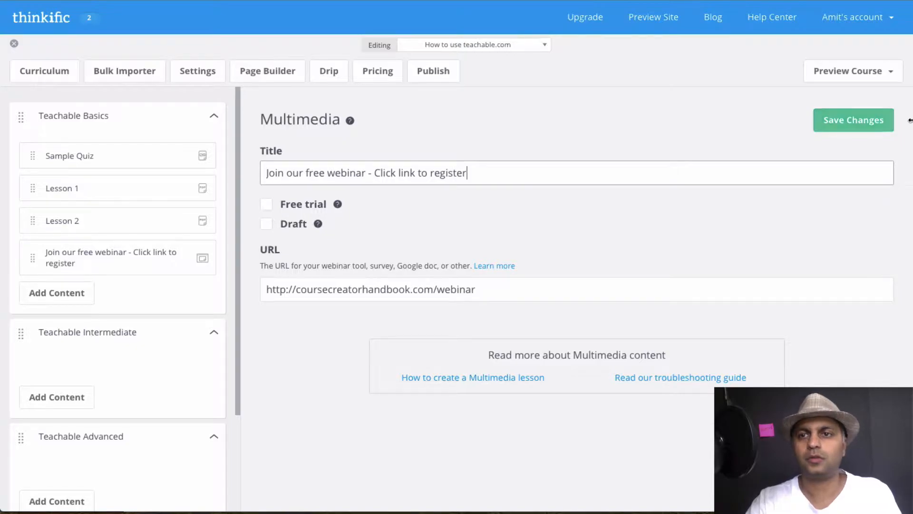
Save the webinar lesson, then delete the coursecreatorhandbook.com URL rejected for not supporting IFraming
left_click(839, 131)
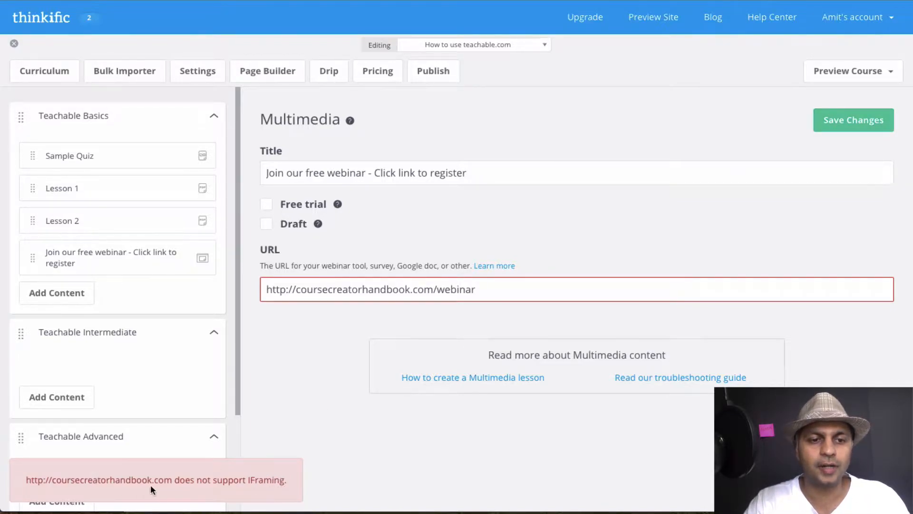
left_click_drag(287, 480, 26, 480)
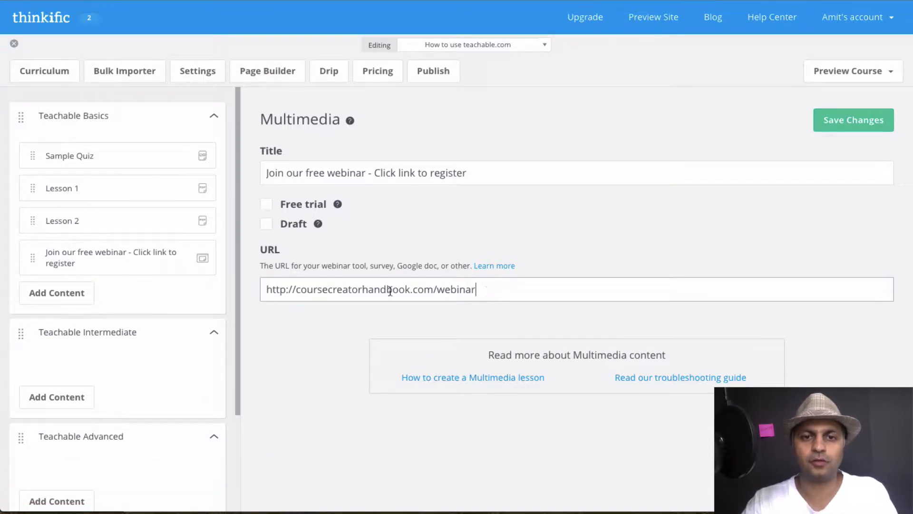
left_click_drag(485, 290, 233, 291)
key("BackSpace")
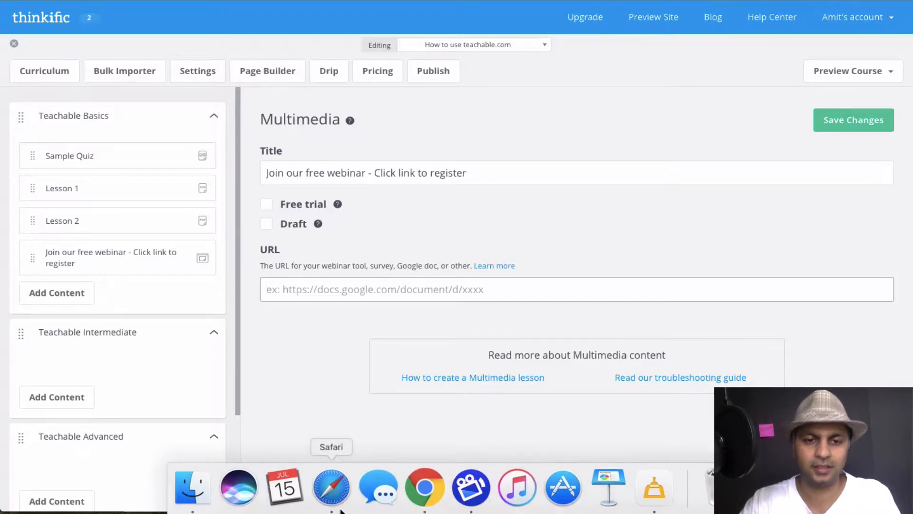
Open Demio's Like Live Replays list from the bookmarks and select the 7 Tips replay's registration URL
left_click(427, 485)
left_click(211, 0)
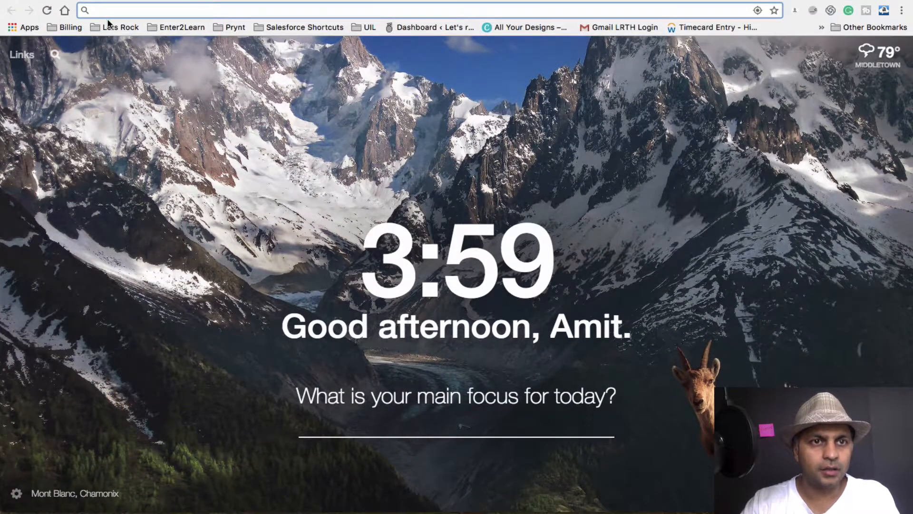
left_click(105, 29)
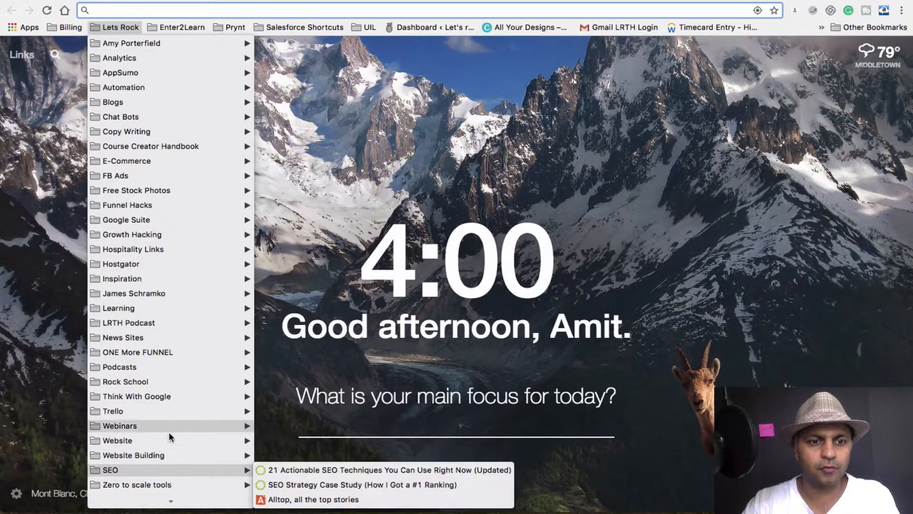
mouse_move(167, 423)
left_click(304, 470)
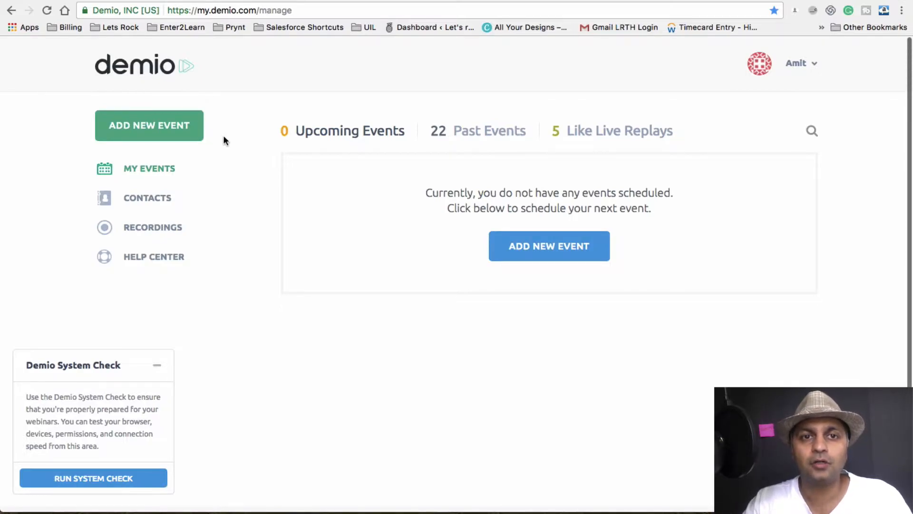
left_click(623, 137)
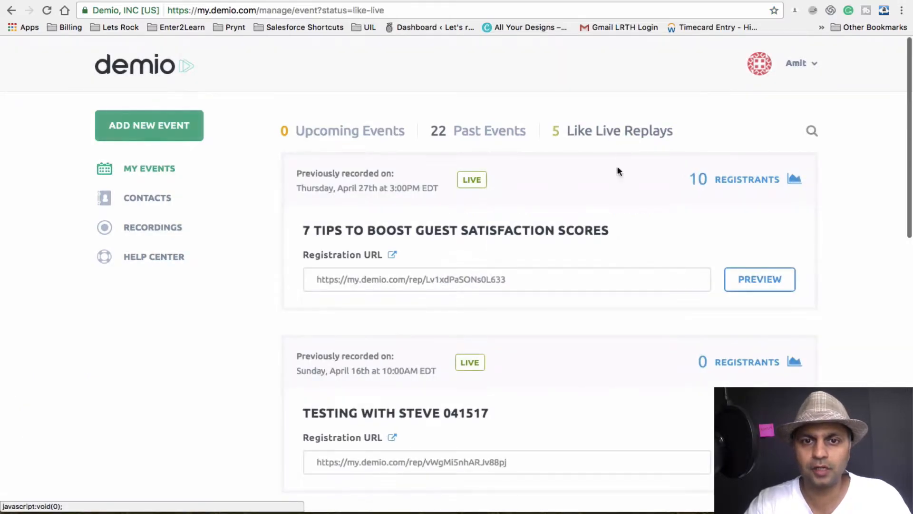
left_click_drag(532, 278, 303, 261)
key("super+c")
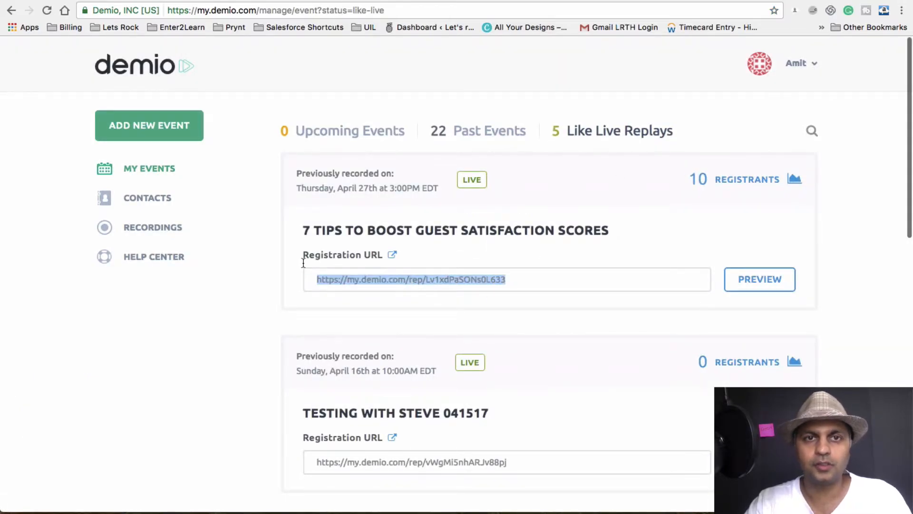
key("ctrl+Up")
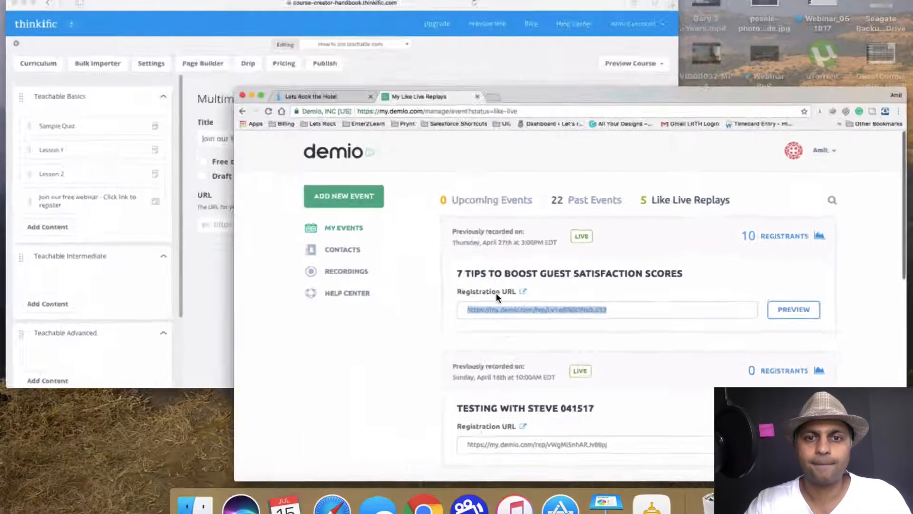
Paste the Demio registration link into the webinar lesson's URL field and save it
left_click(390, 193)
left_click(424, 289)
key("super+v")
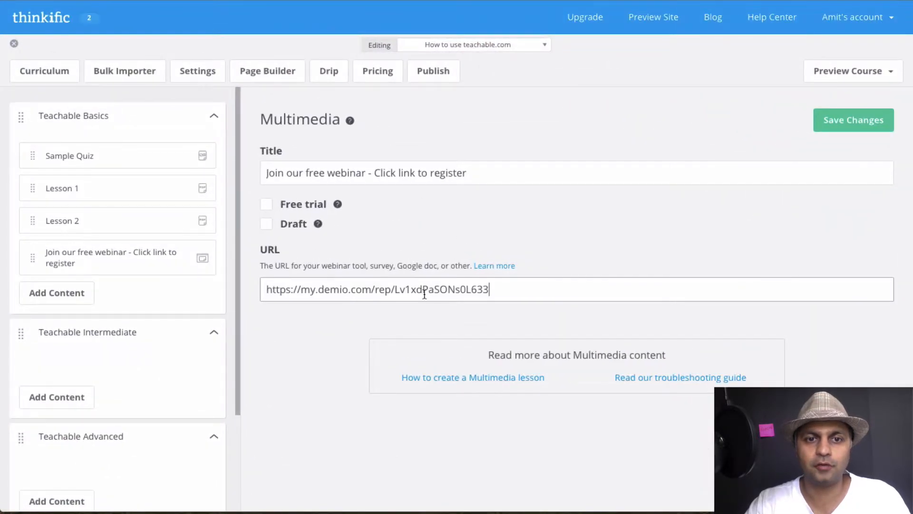
key("super+l")
left_click(845, 340)
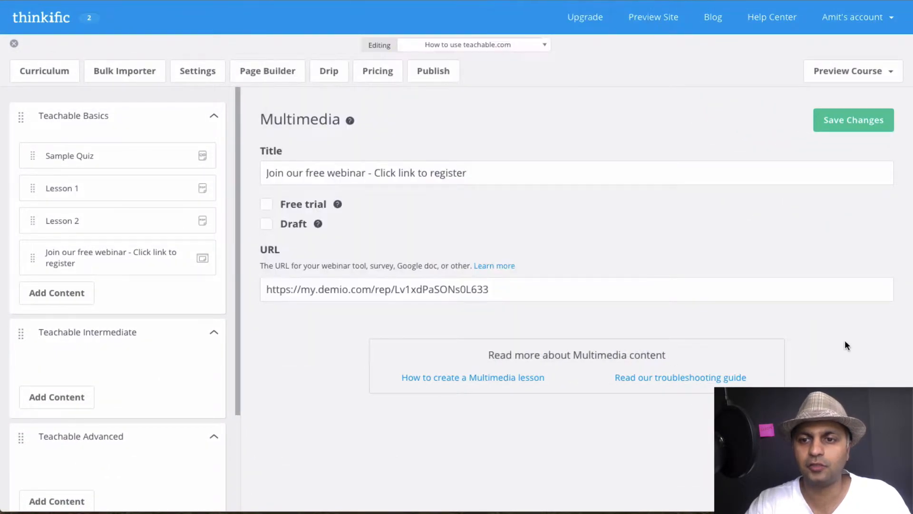
left_click(854, 120)
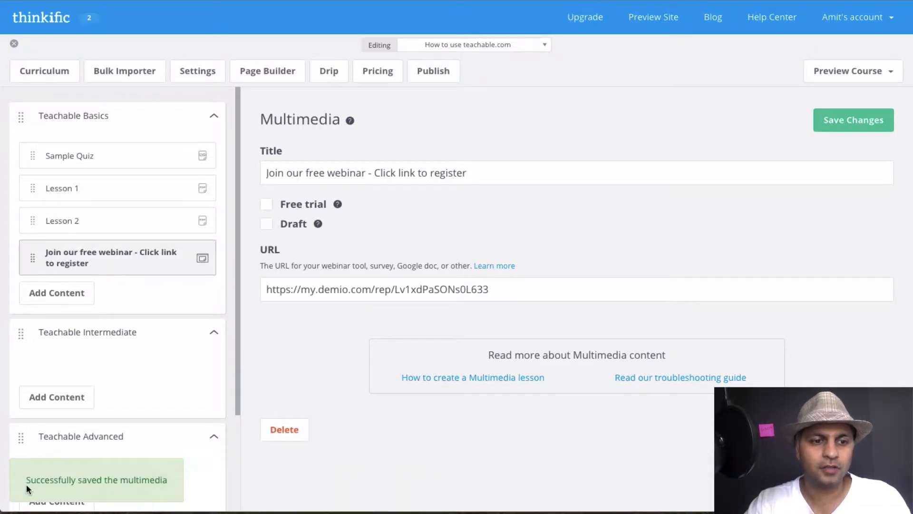
Review the help text on accepted URLs, then start adding content under Teachable Basics
left_click_drag(27, 484, 155, 484)
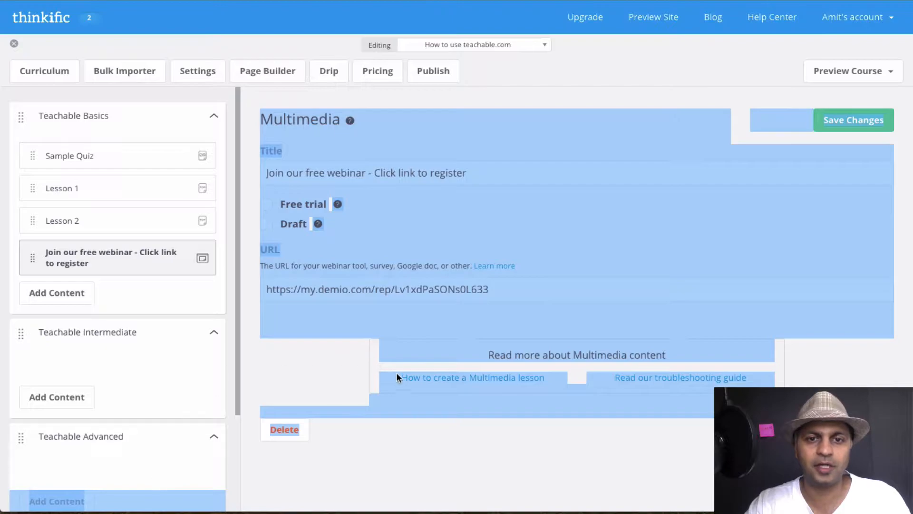
left_click(407, 339)
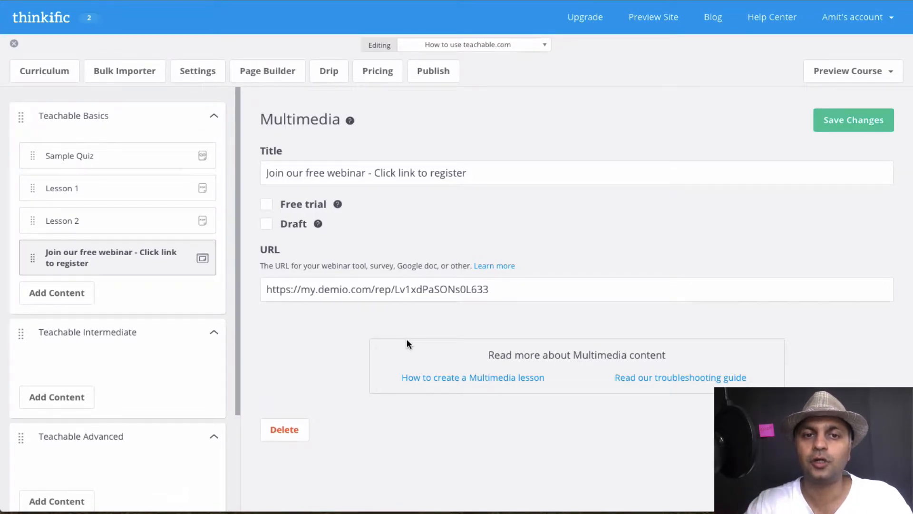
left_click_drag(313, 270, 468, 264)
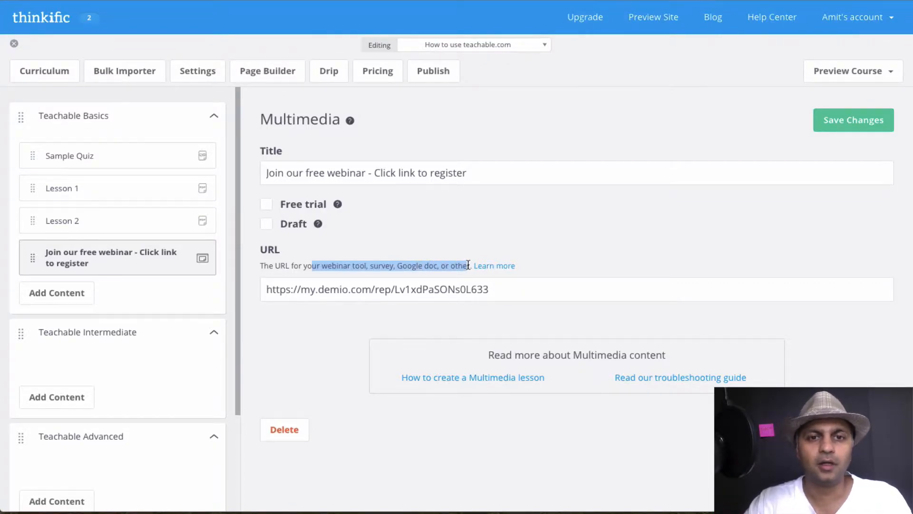
left_click(67, 293)
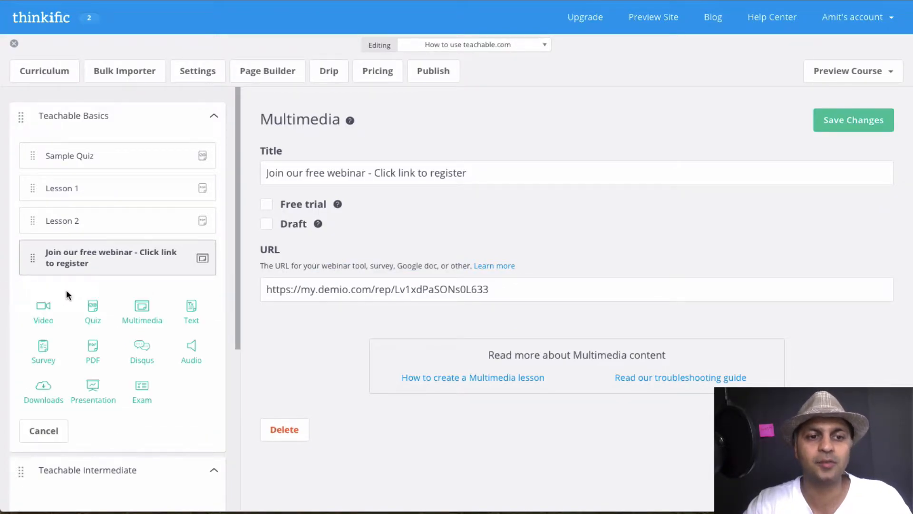
Discard a first unsaved text lesson draft and reopen the webinar multimedia lesson
left_click(193, 314)
left_click(372, 182)
type("J")
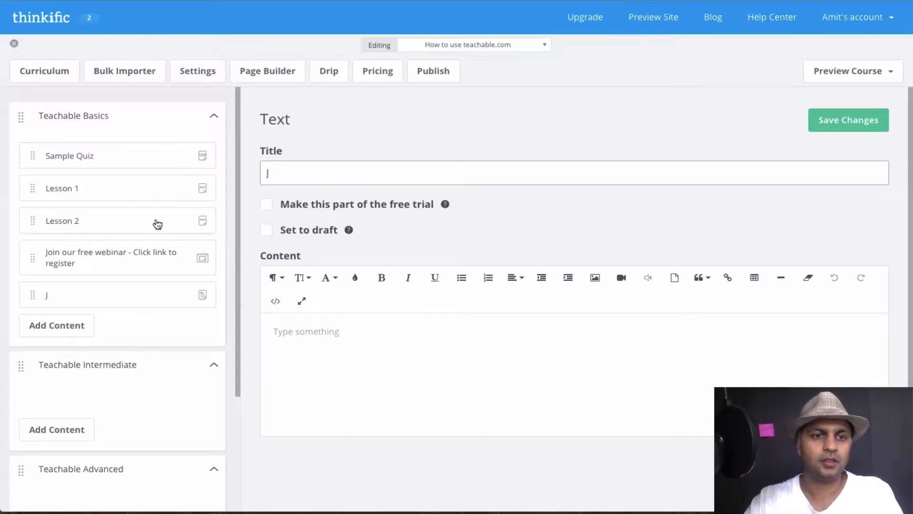
left_click(128, 253)
left_click(540, 272)
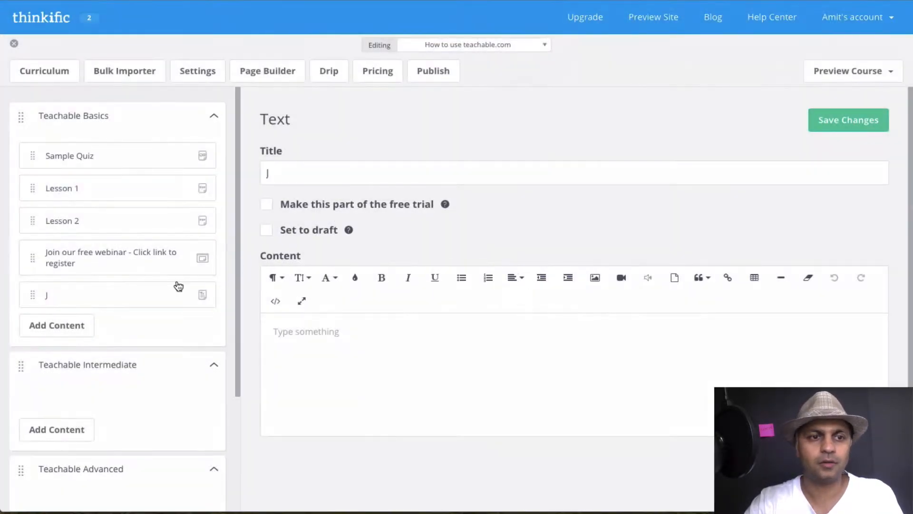
left_click(129, 257)
left_click(575, 274)
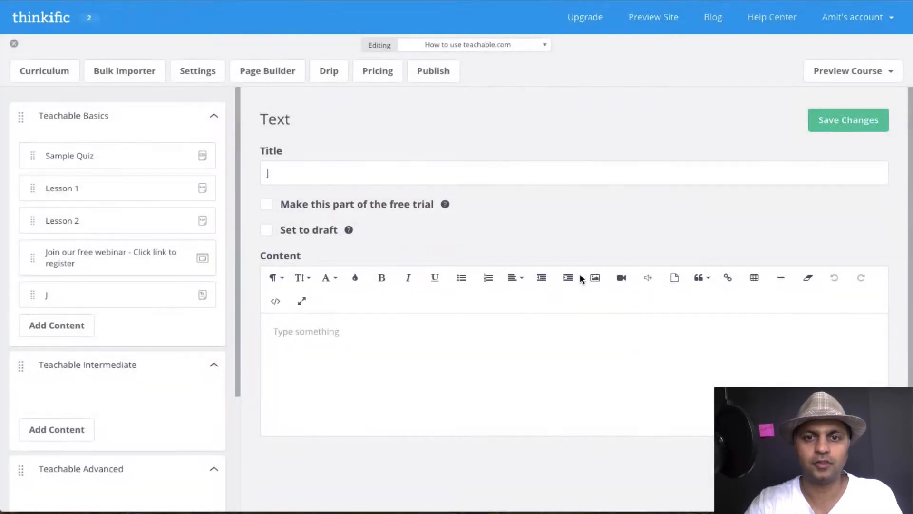
Create a text lesson titled 'Join our free webinar - Click link to register' using the copied title
left_click_drag(475, 172, 236, 171)
key("ctrl+c")
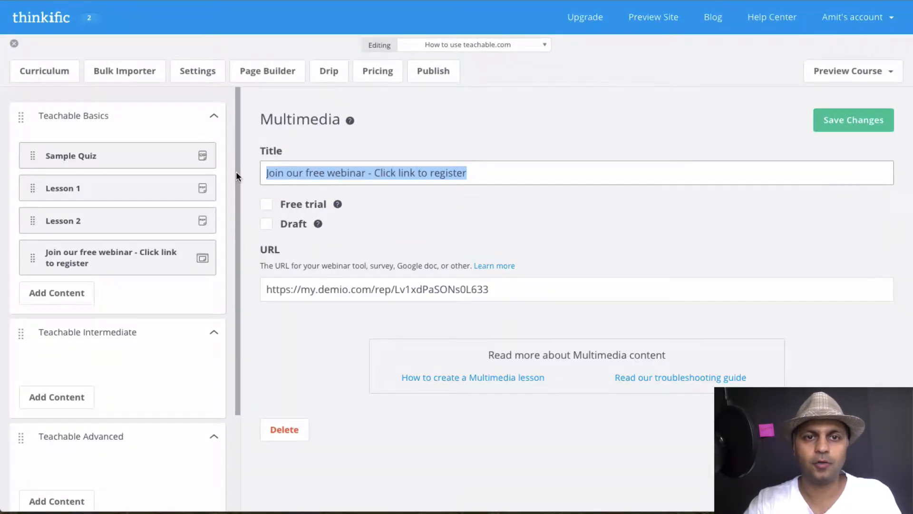
left_click(54, 295)
left_click(190, 307)
left_click(411, 180)
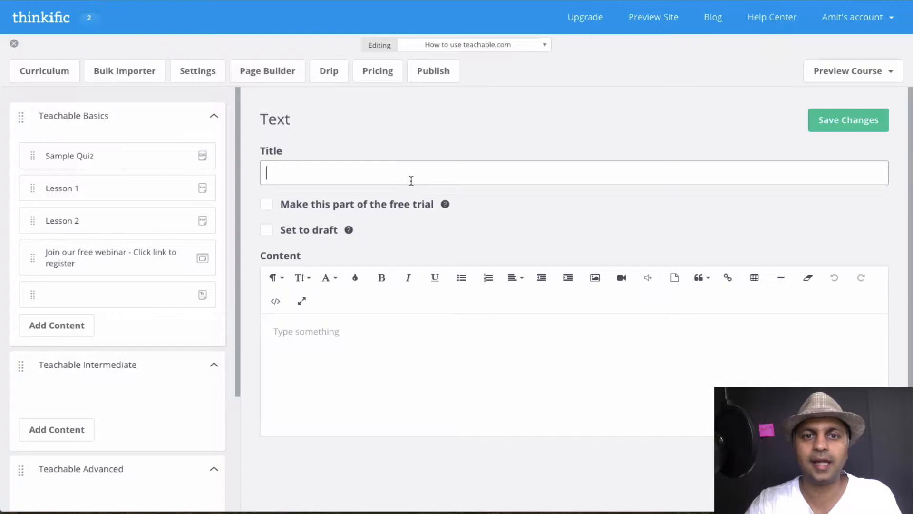
key("ctrl+v")
left_click(347, 333)
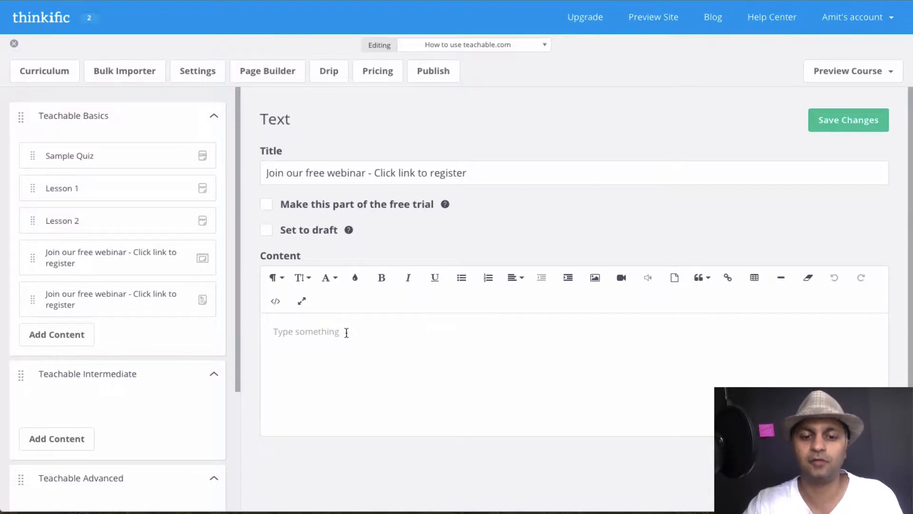
type("http://")
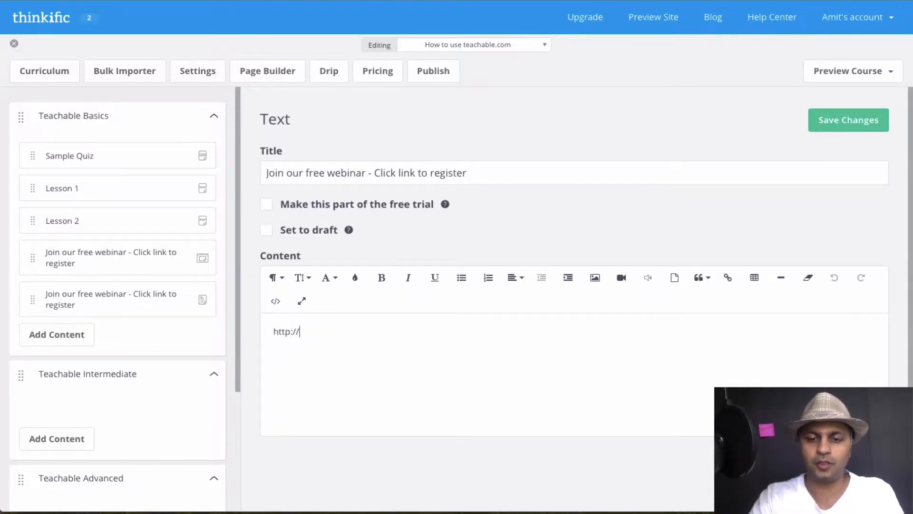
type("coursecreatorhandbook")
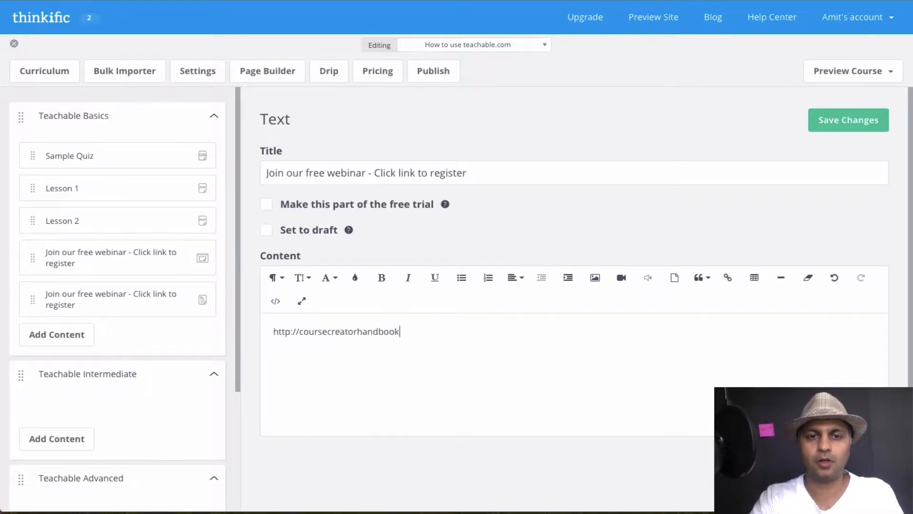
type(".com/")
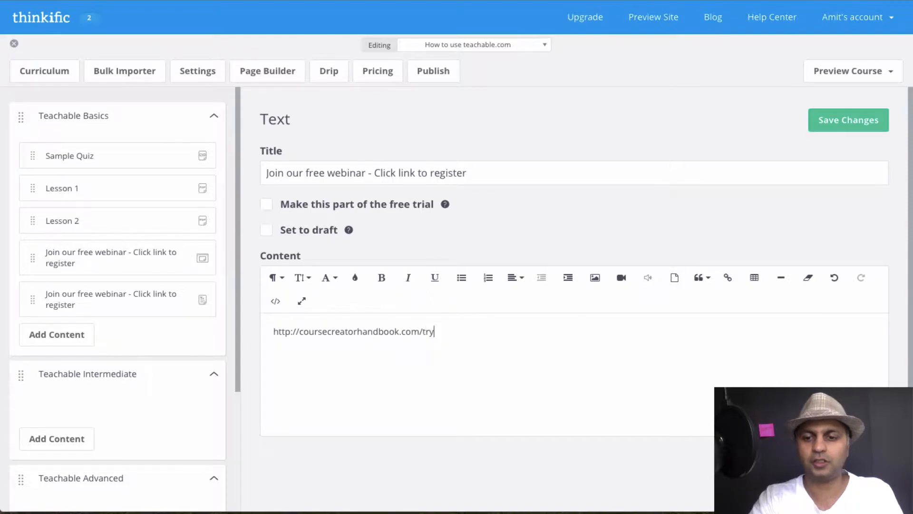
type("webina")
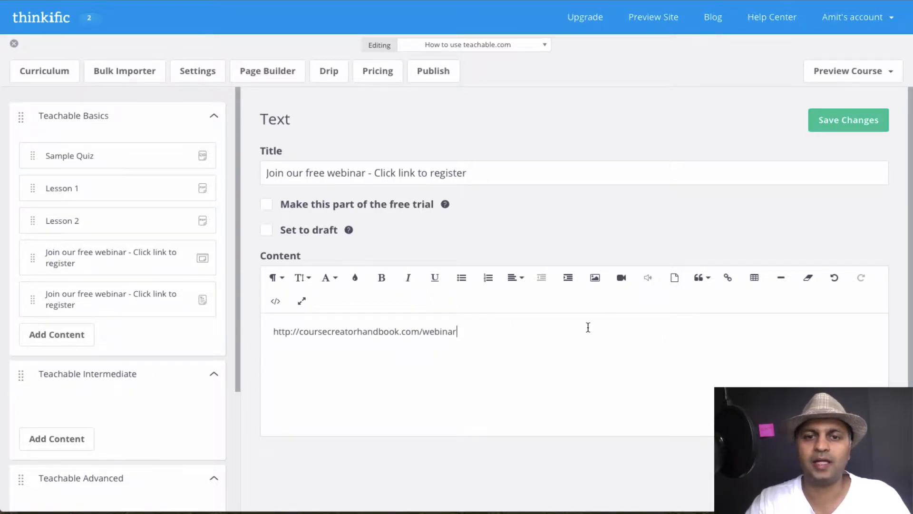
left_click_drag(588, 328, 218, 328)
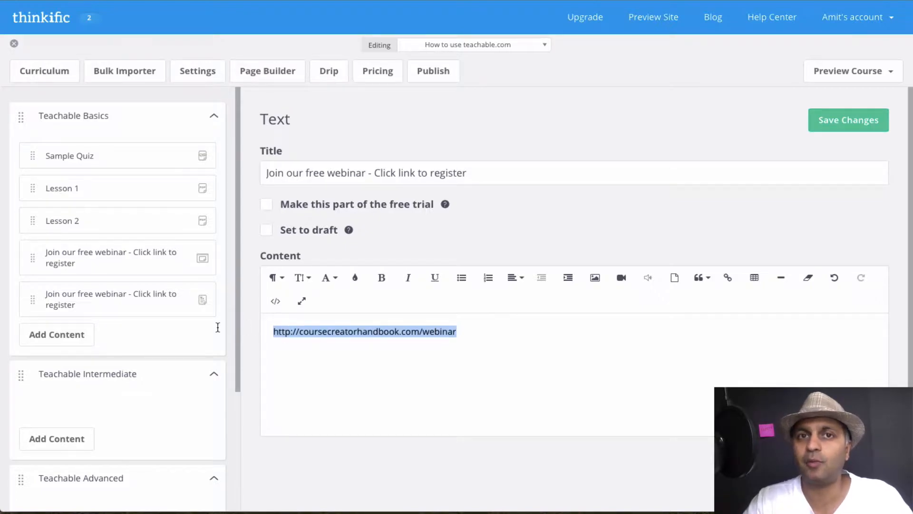
left_click(728, 278)
type("Join us for th")
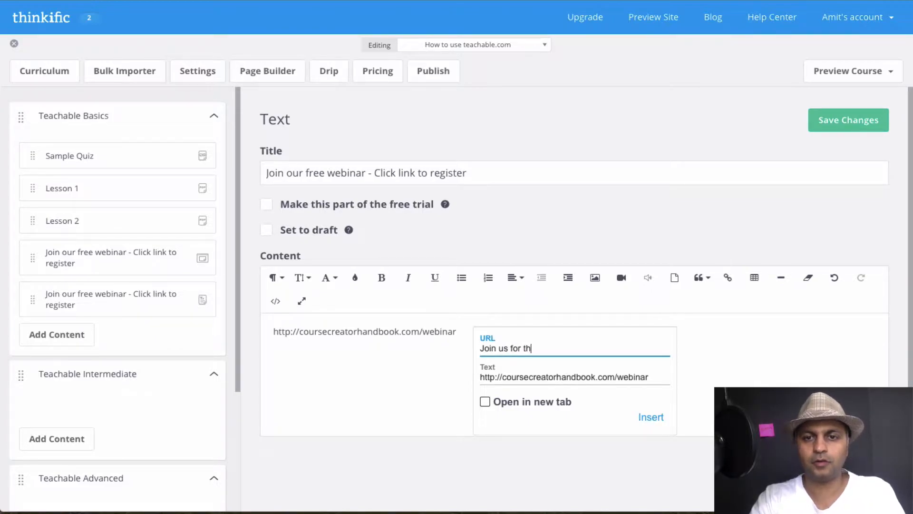
type("is free Webinar. Click her")
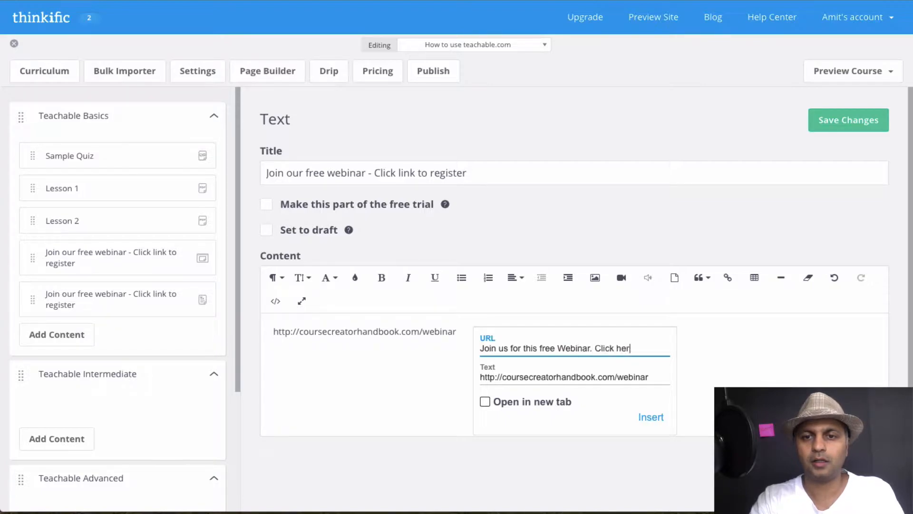
type("e to register.")
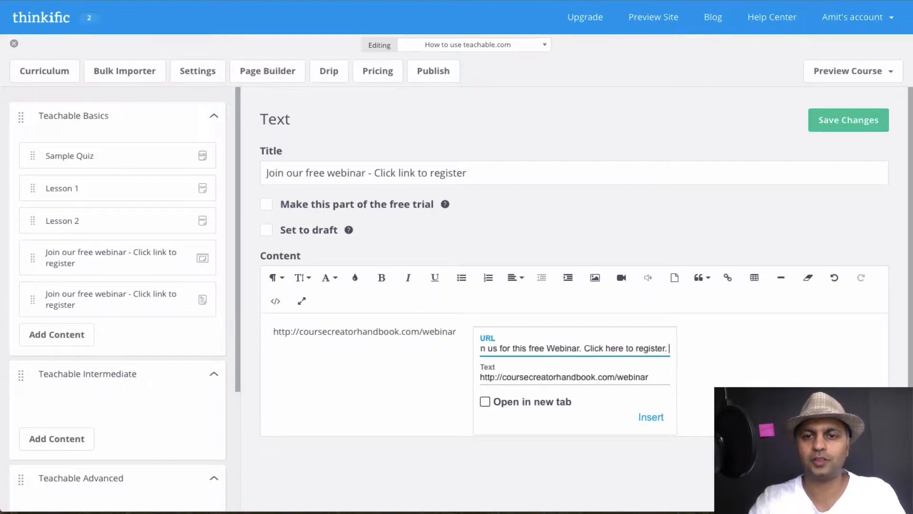
left_click(486, 402)
left_click(487, 403)
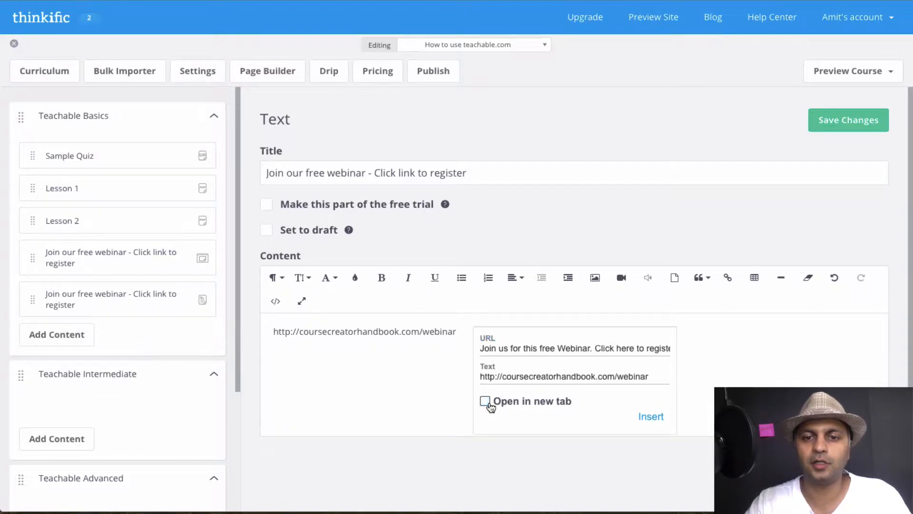
left_click(651, 417)
left_click(557, 385)
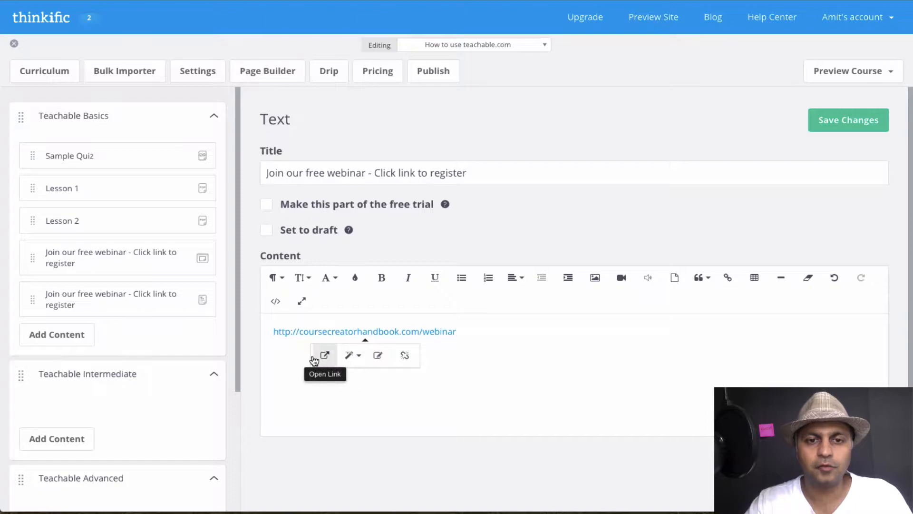
Give the link the Thick style, removing the green colour tried along the way
left_click(358, 356)
left_click(368, 379)
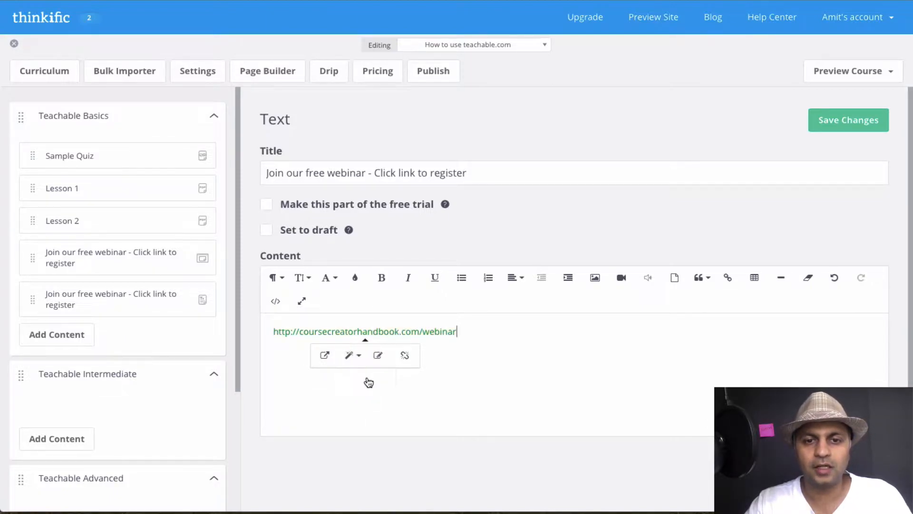
left_click(360, 355)
left_click(366, 394)
left_click(358, 356)
left_click(365, 379)
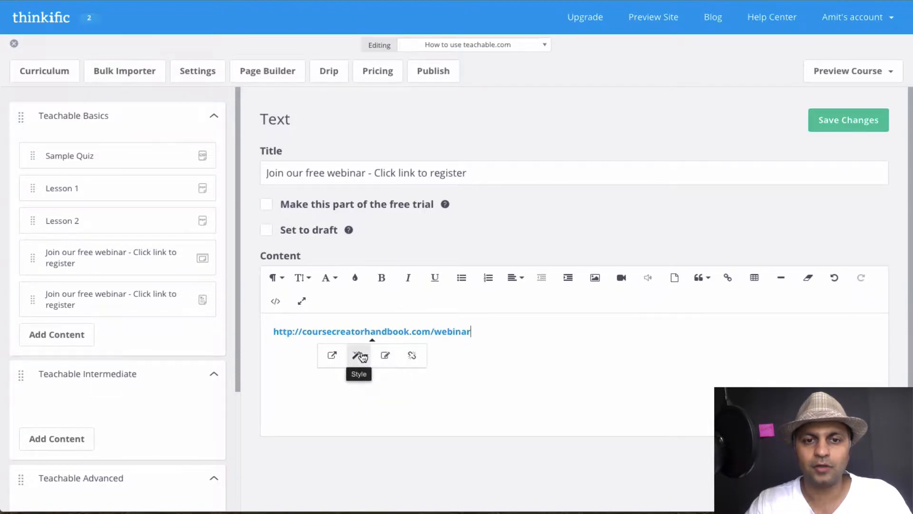
left_click(359, 355)
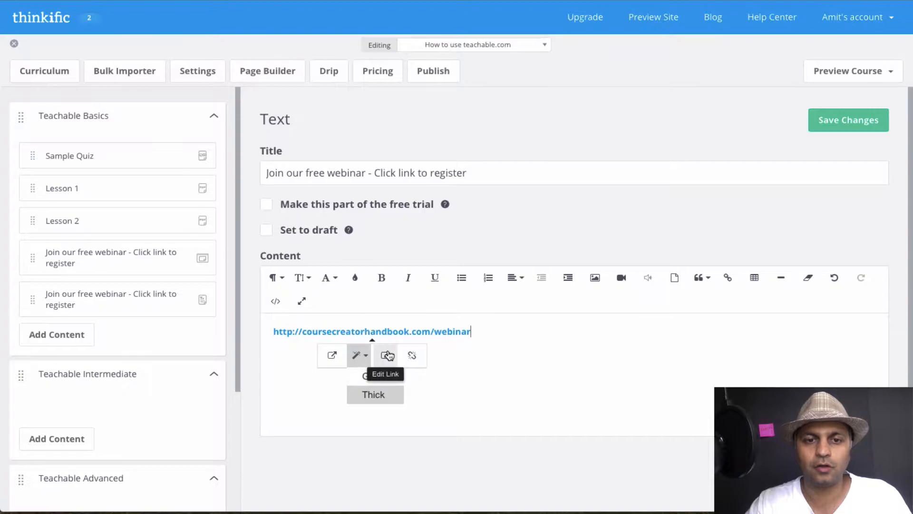
In the link edit form, clear the display text and select the sentence in the address field
left_click(387, 355)
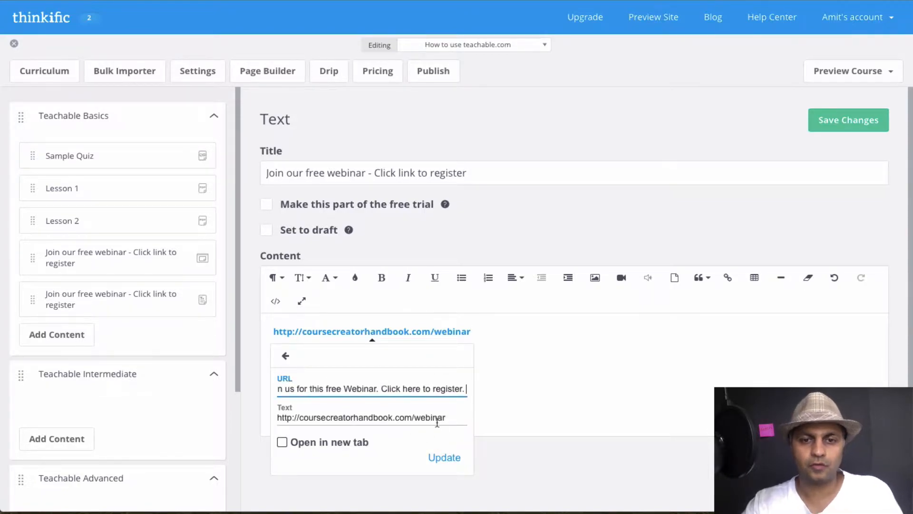
left_click_drag(460, 422, 233, 390)
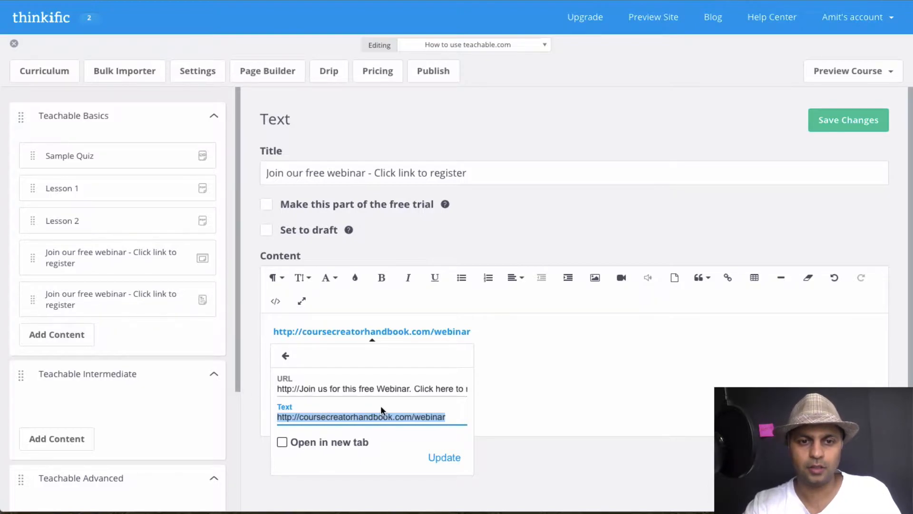
left_click(334, 388)
left_click(333, 409)
left_click(336, 389)
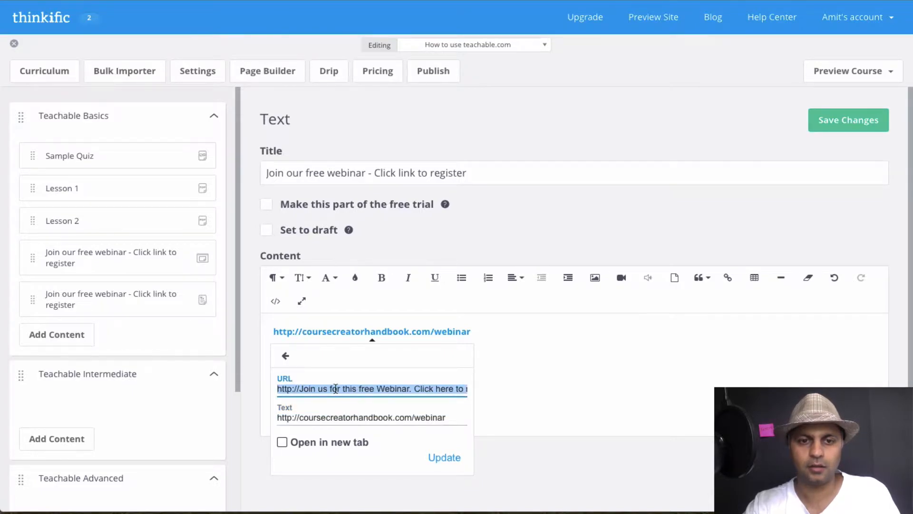
left_click_drag(455, 417, 277, 417)
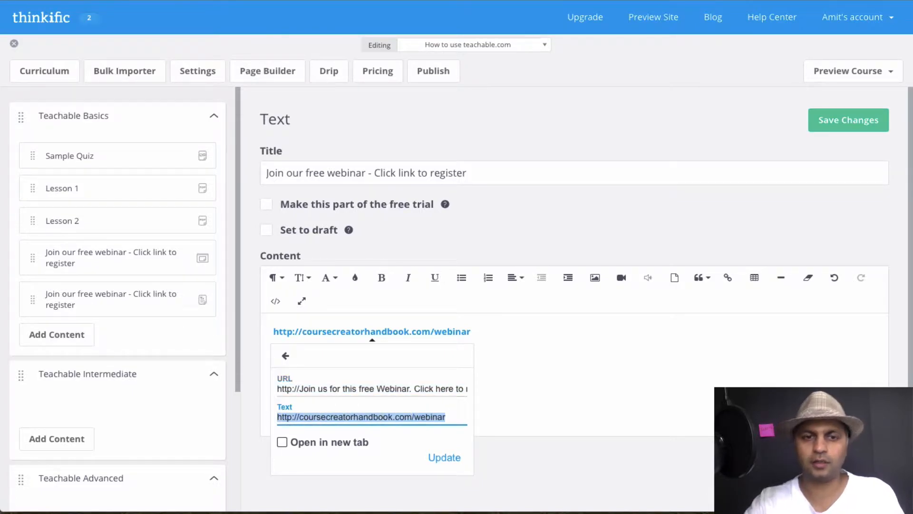
key("BackSpace")
key("shift+Tab")
key("Right")
key("Tab")
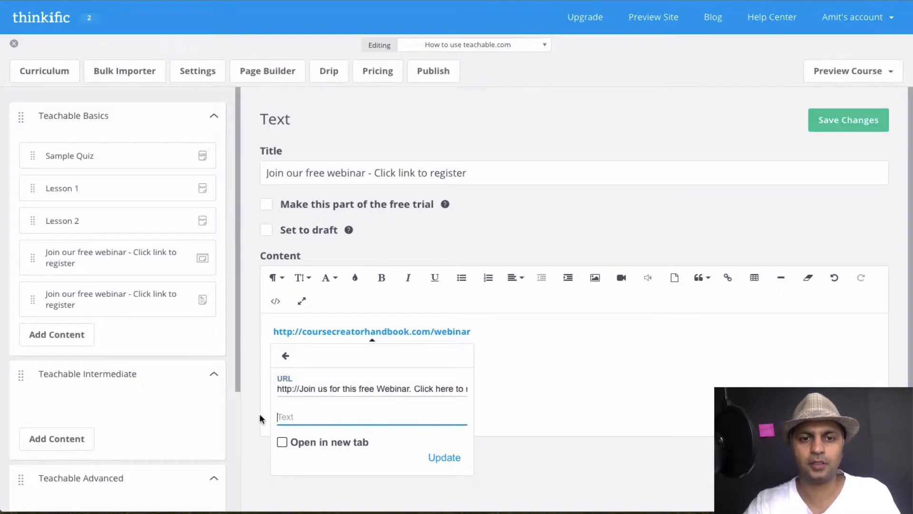
left_click(347, 388)
key("super+a")
key("super+c")
key("Right")
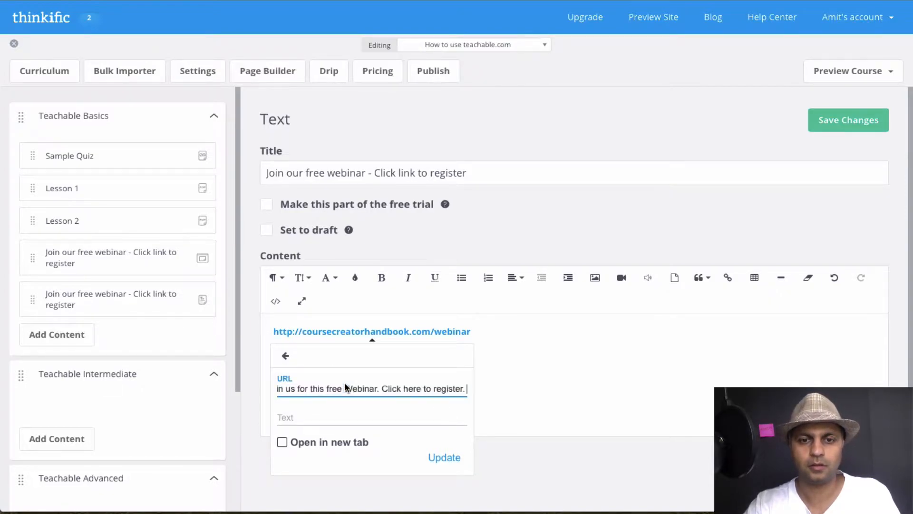
key("super+a")
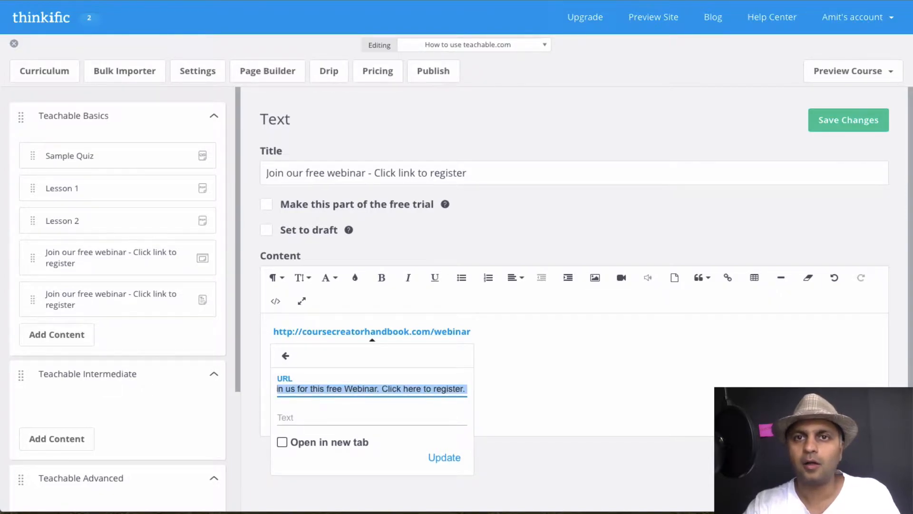
Replace the link address with the webinar URL from the clipboard history
left_click(557, 0)
left_click(585, 1)
left_click(370, 381)
key("super+a")
type("http://coursecreatorhandbook.com/webinar")
key("Tab")
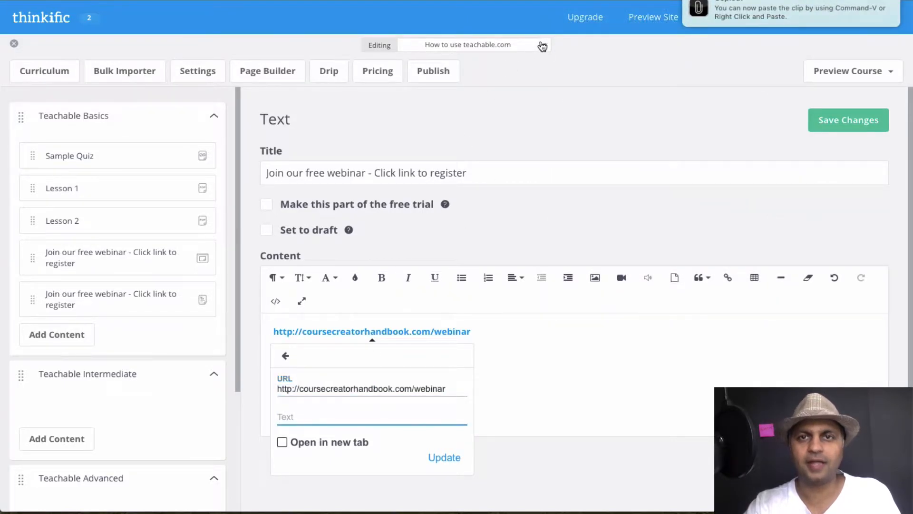
Set the display text to 'Join us for this free Webinar. Click here to register.', update, and save
left_click(558, 0)
left_click(585, 1)
left_click(336, 413)
key("super+v")
key("super+Left")
key("alt+shift+Right")
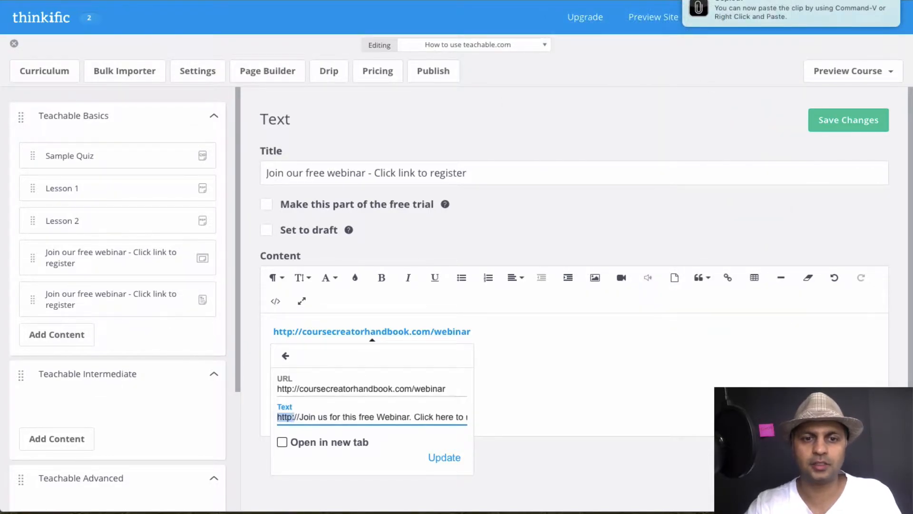
key("BackSpace")
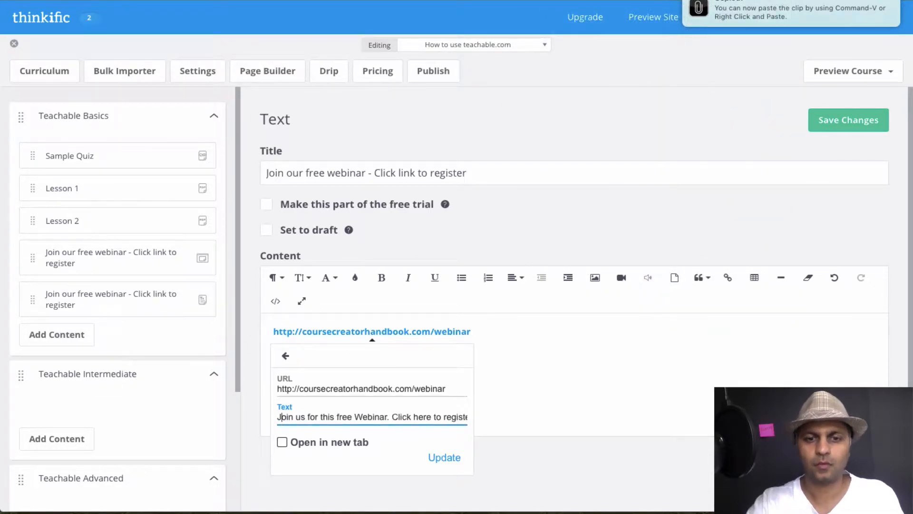
left_click(445, 458)
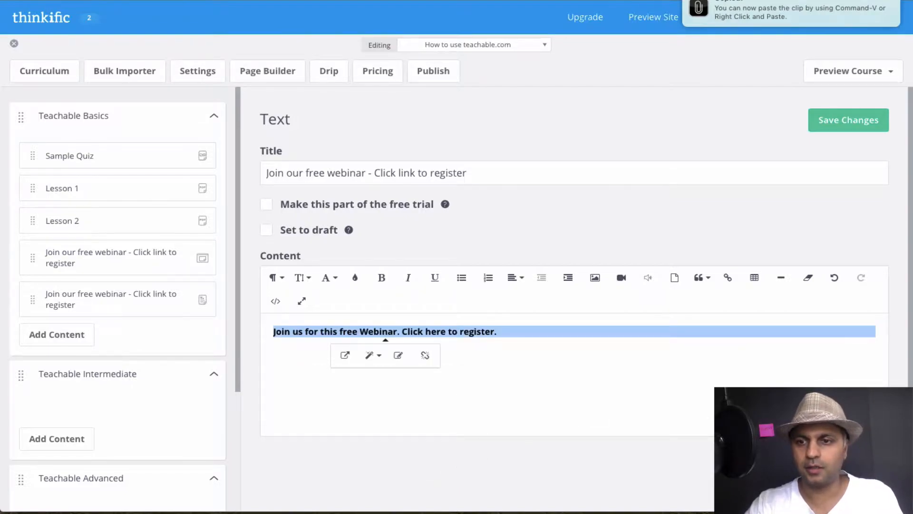
left_click(472, 356)
left_click(849, 472)
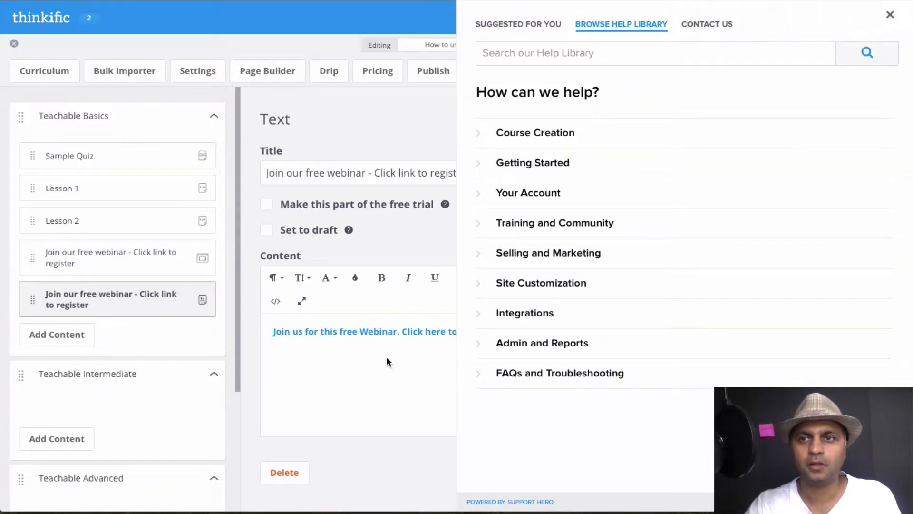
Close the Help panel and save the webinar text lesson again with Cmd+S
left_click(890, 15)
left_click(476, 352)
key("super+s")
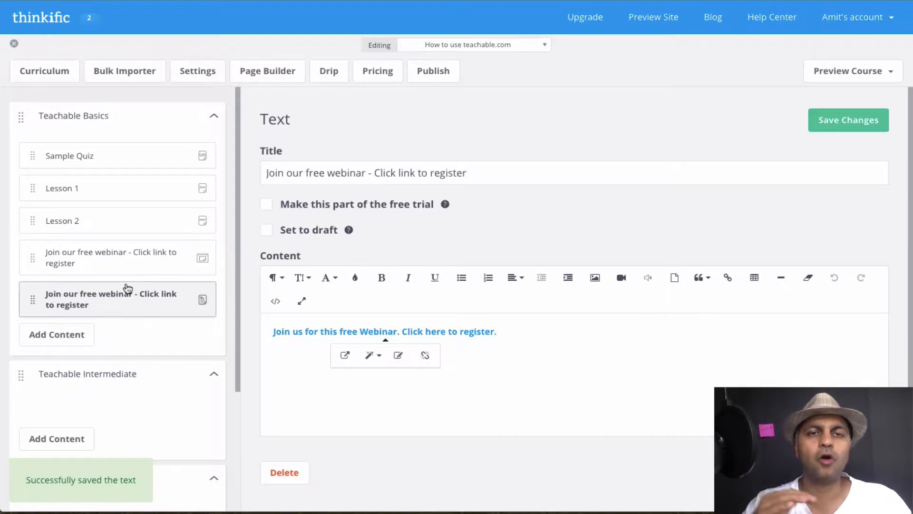
scroll(105, 391, "down", 3)
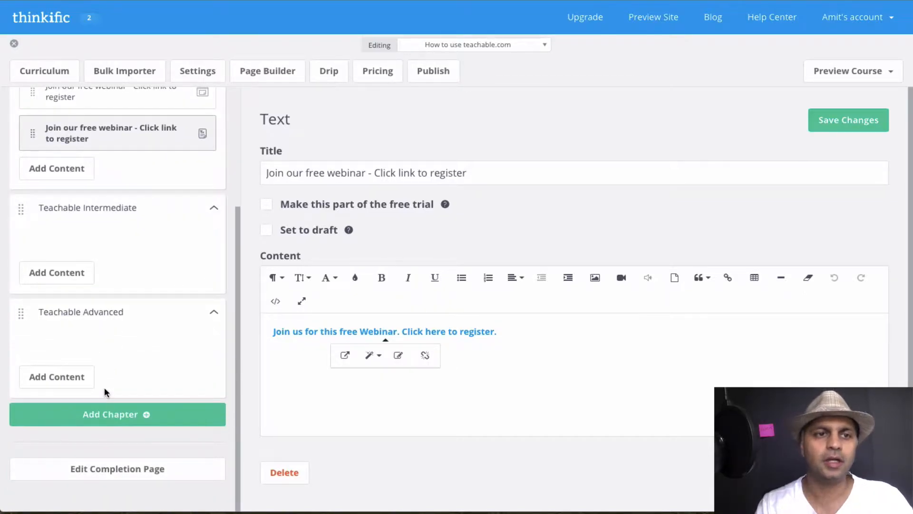
scroll(104, 390, "up", 3)
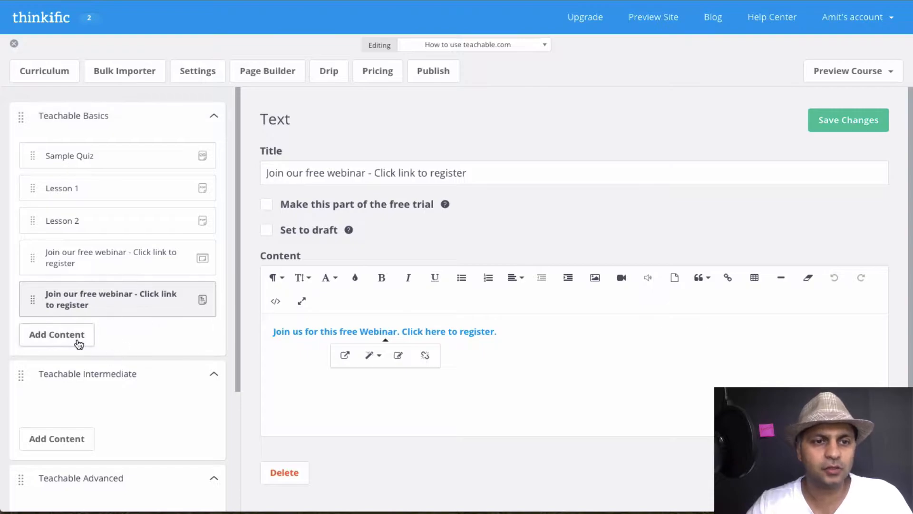
scroll(76, 338, "down", 3)
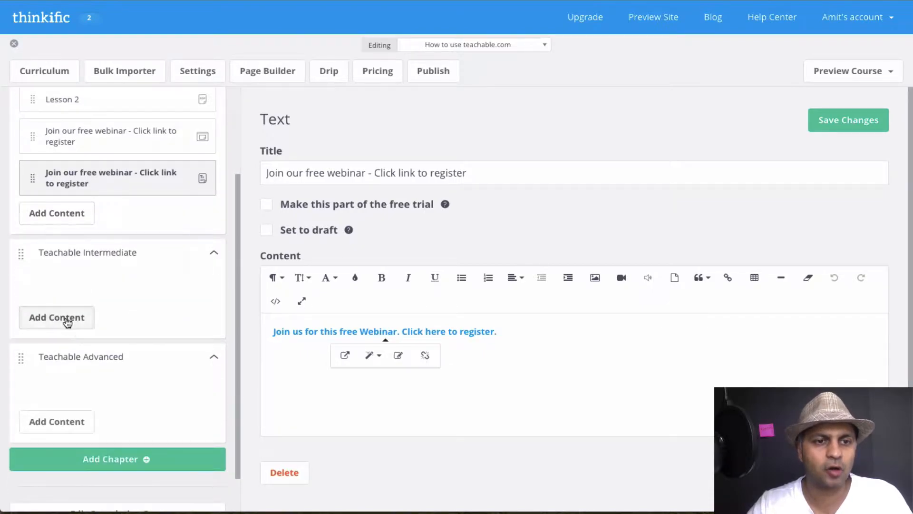
Add an Audio lesson titled 'Audio Transcript' under Teachable Intermediate and make its audio downloadable
left_click(67, 317)
scroll(65, 322, "down", 1)
scroll(67, 323, "down", 1)
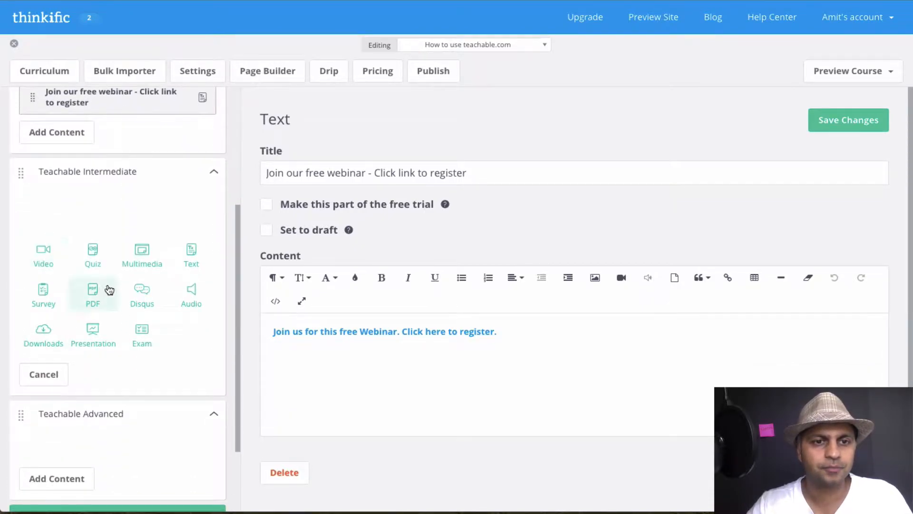
left_click(190, 296)
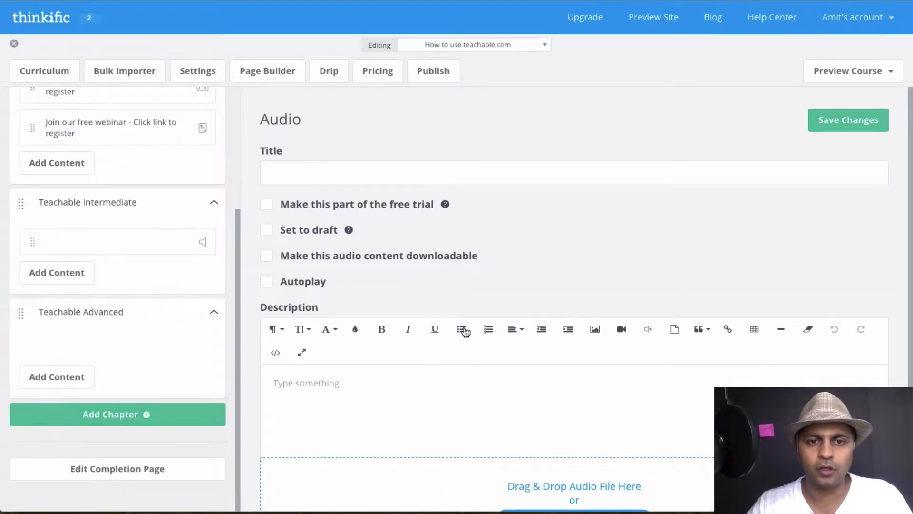
left_click(395, 175)
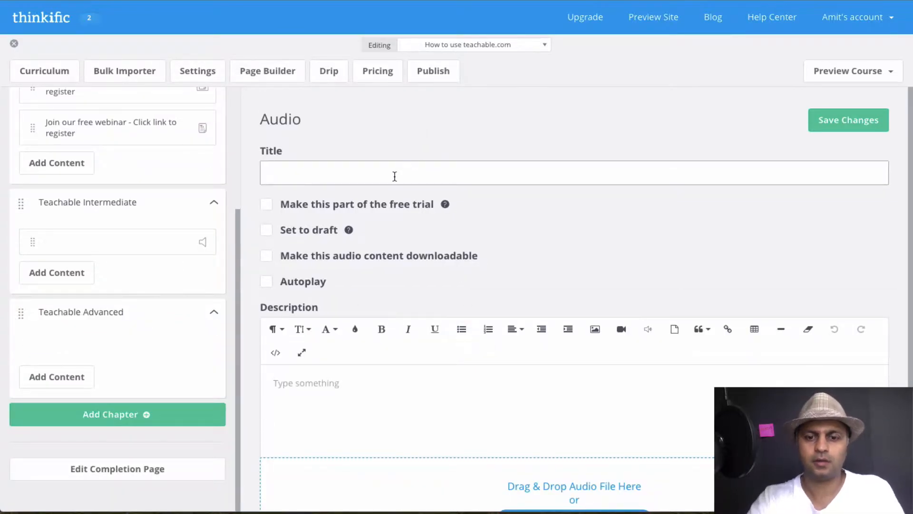
type("Audio T")
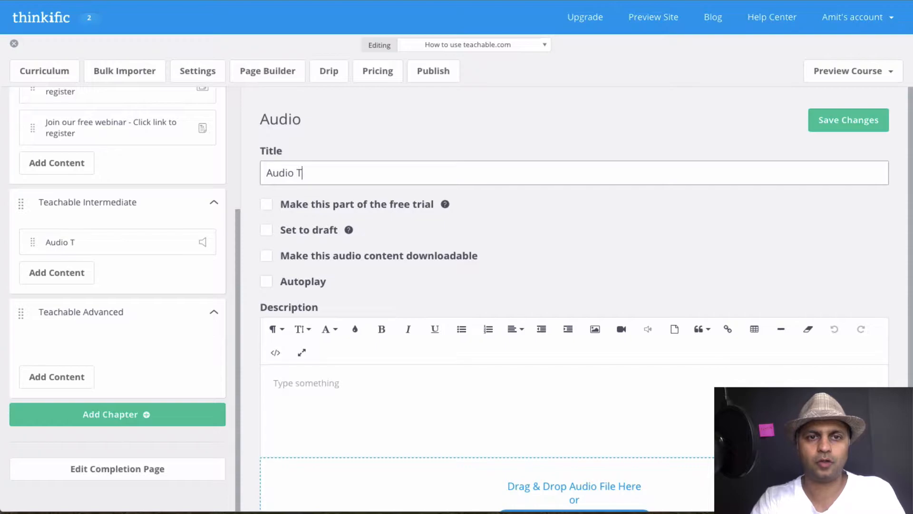
type("ranscript")
key("Tab")
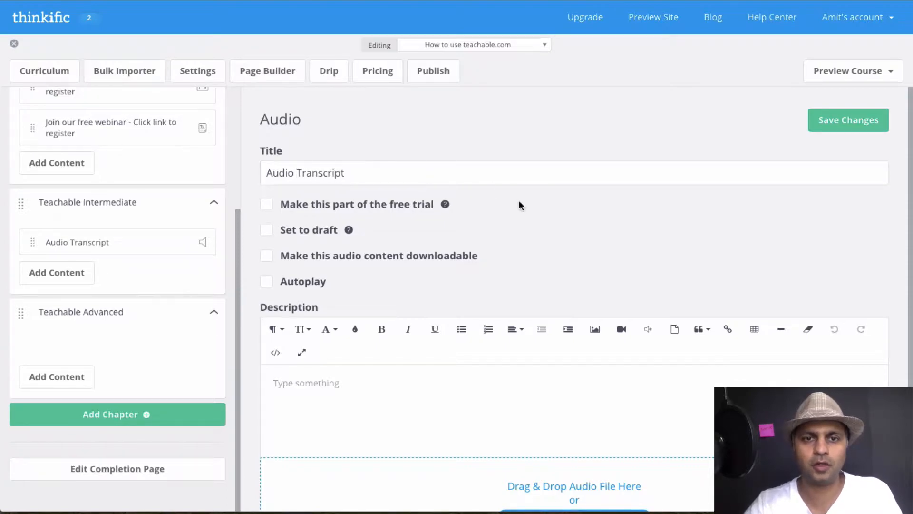
scroll(519, 200, "down", 2)
left_click(388, 162)
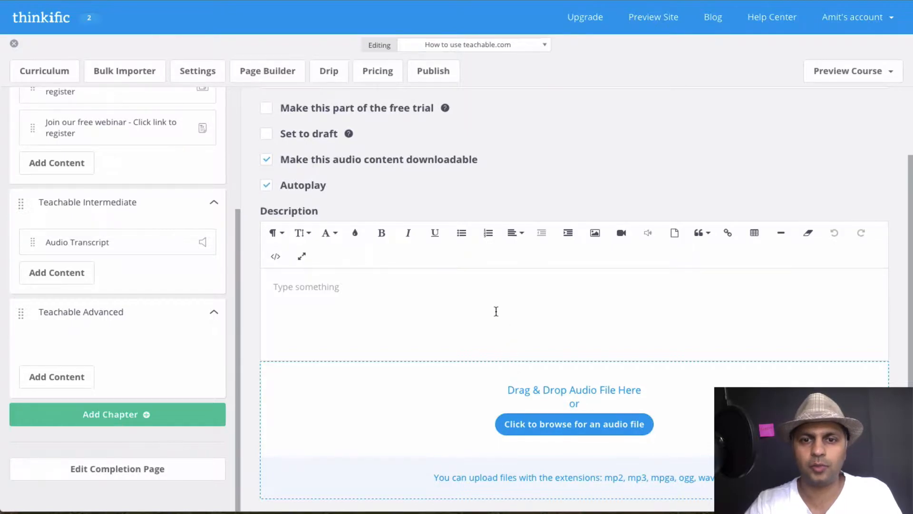
scroll(496, 311, "down", 2)
Search Finder for mp3 and drag Hot Rod.mp3 into the lesson's audio upload area
mouse_move(383, 511)
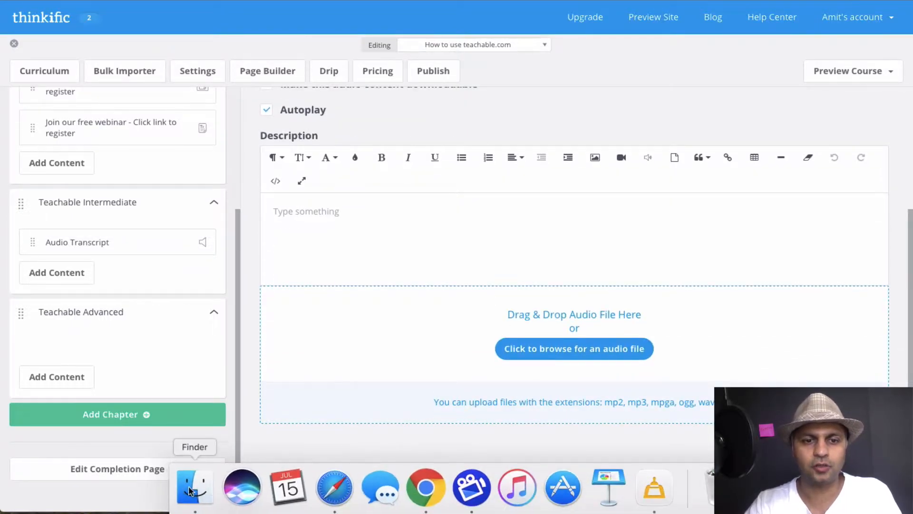
left_click(194, 484)
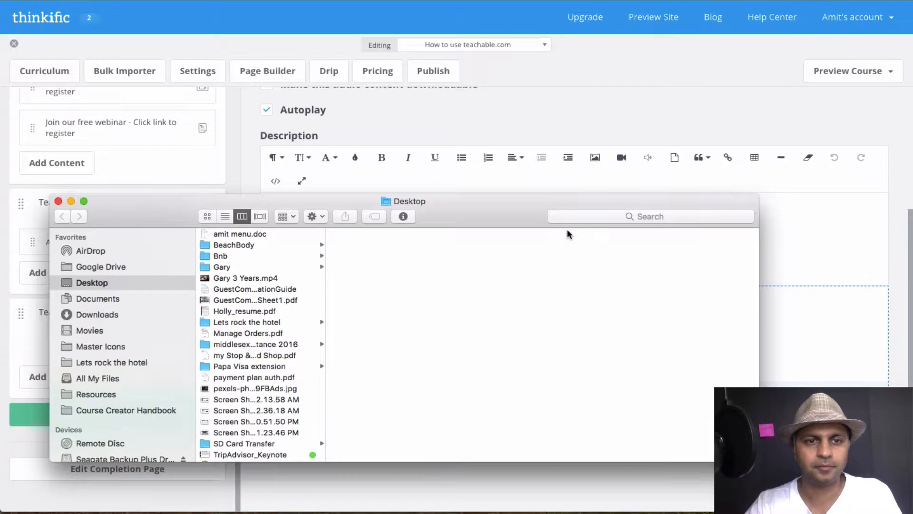
left_click(621, 215)
left_click_drag(504, 202, 522, 159)
type("mp3")
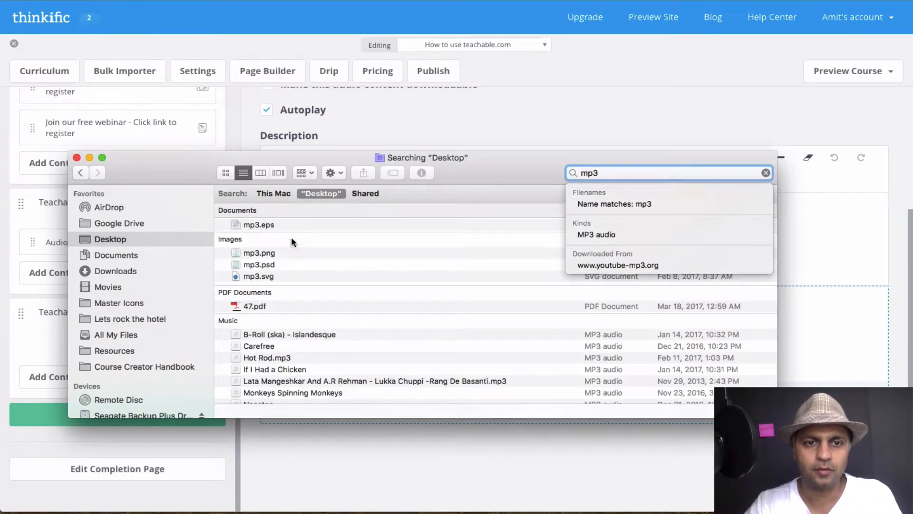
left_click(289, 358)
left_click_drag(292, 358, 840, 332)
left_click(861, 258)
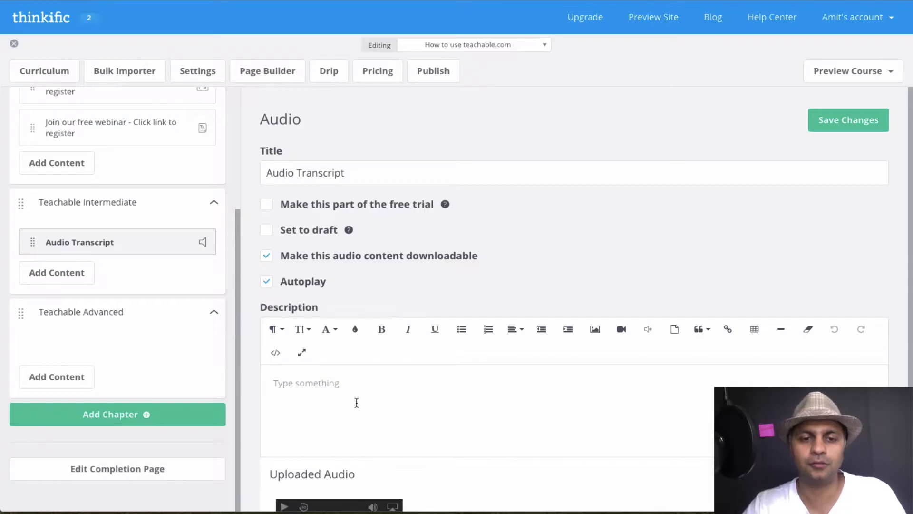
scroll(357, 402, "down", 3)
Type the audio lesson description and format it in blue Verdana
left_click(320, 292)
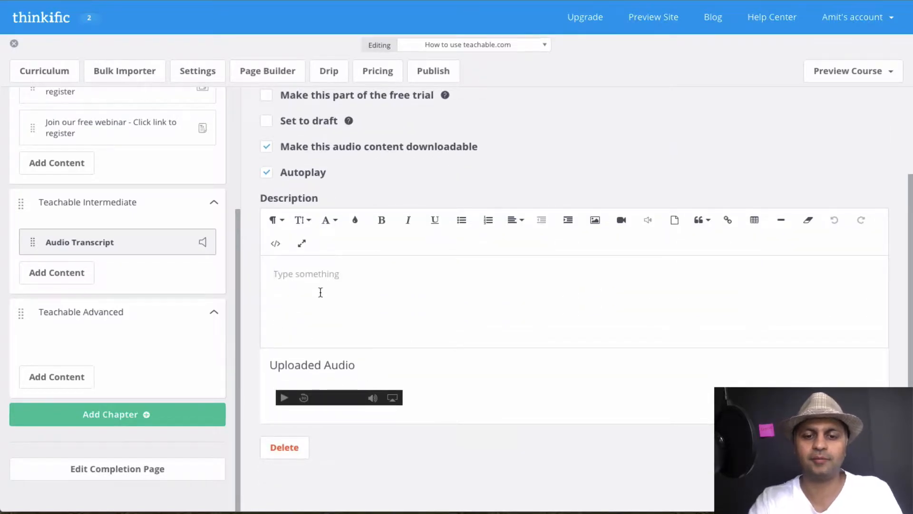
type("listen to")
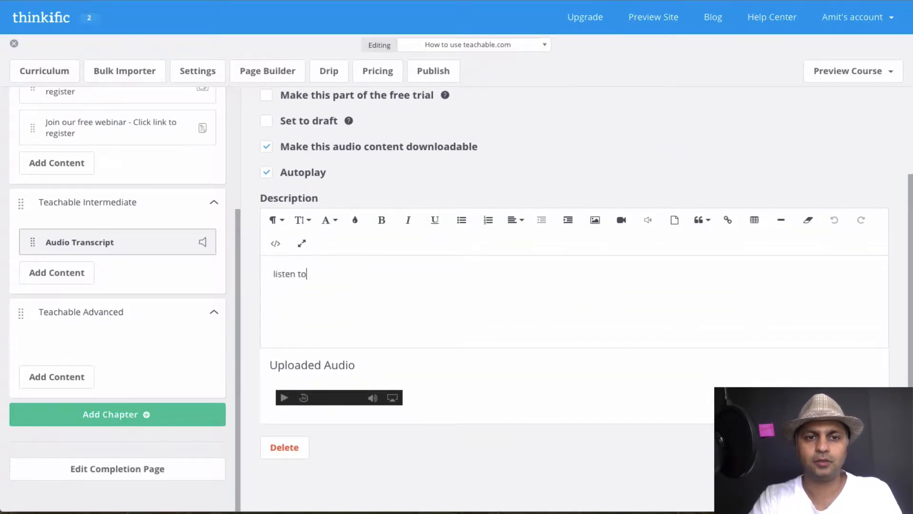
type(" this in a calm place with no disturbance.")
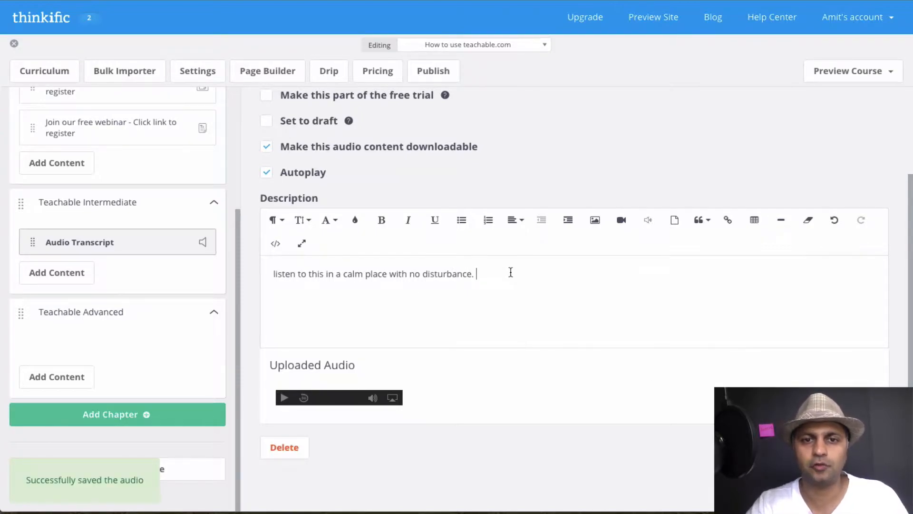
left_click_drag(511, 272, 265, 270)
left_click(329, 220)
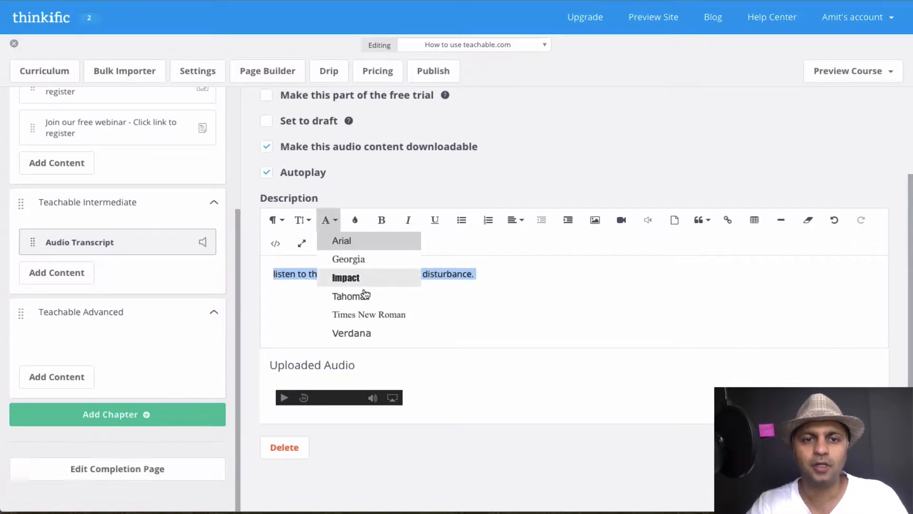
left_click(372, 346)
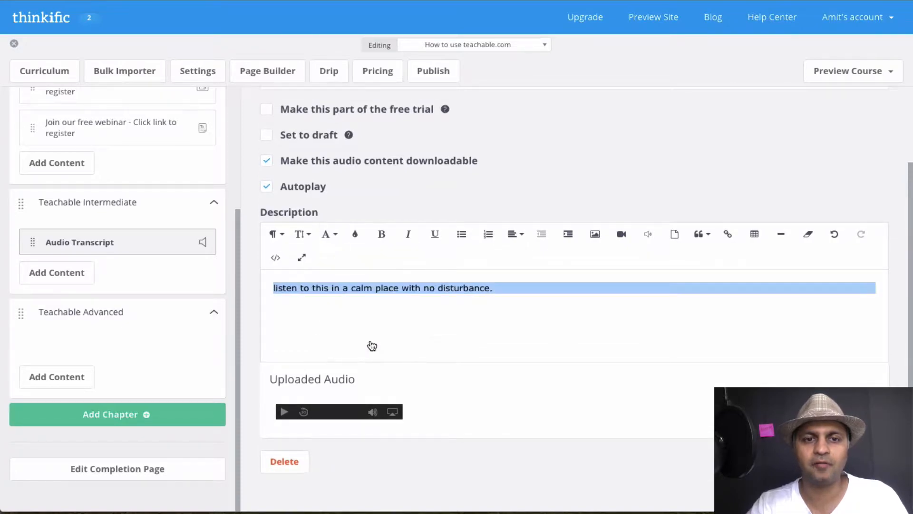
left_click(357, 235)
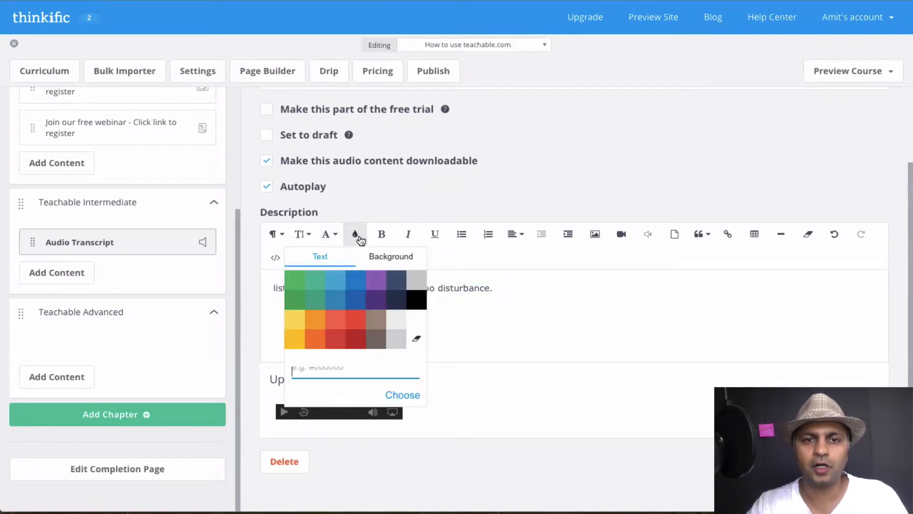
left_click(337, 287)
Enlarge the description to size 48, capitalise its first letter 'L', and centre it
left_click(308, 235)
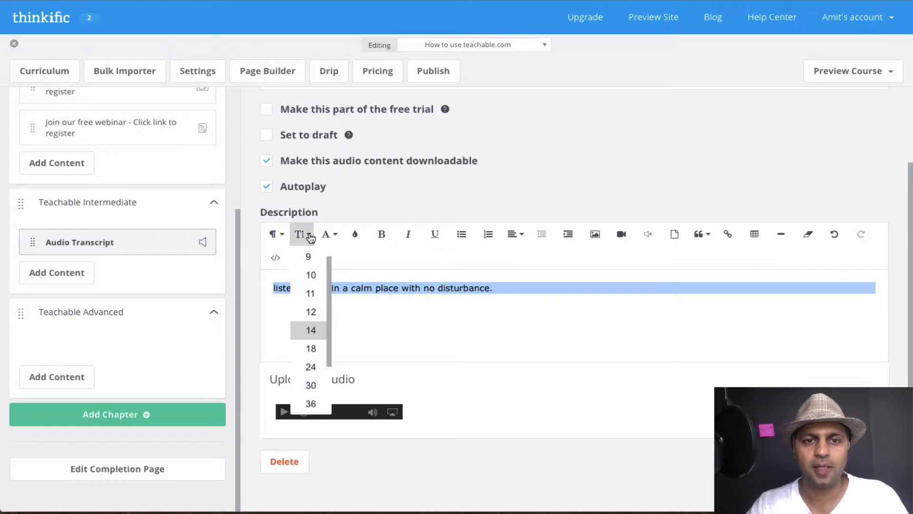
scroll(310, 376, "down", 2)
left_click(310, 376)
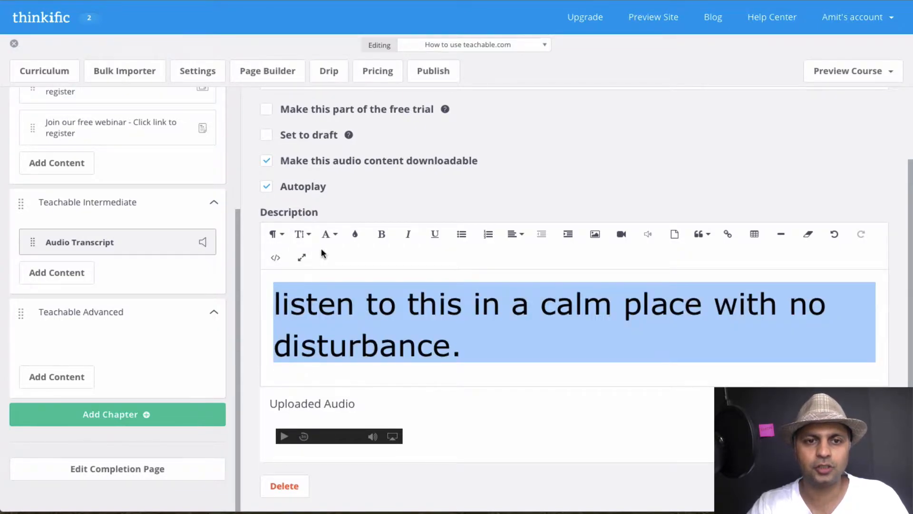
left_click(281, 295)
key("BackSpace")
type("L")
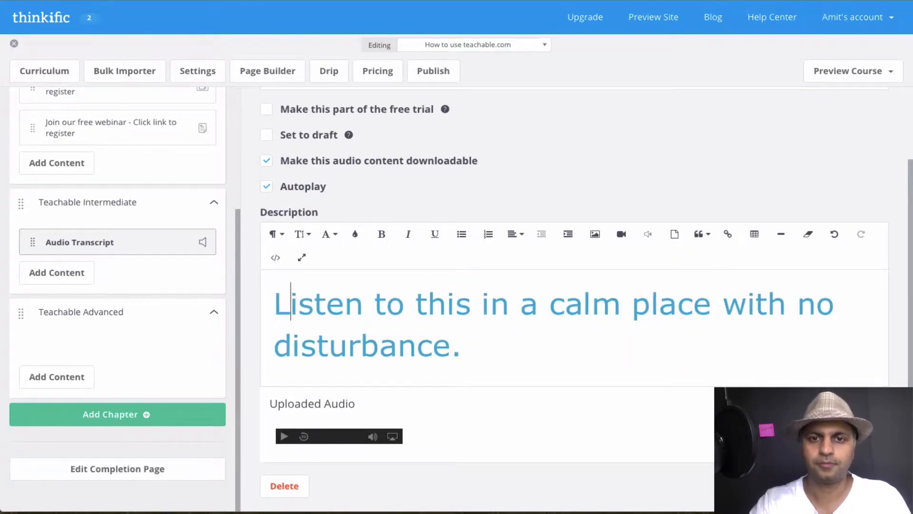
key("ctrl+a")
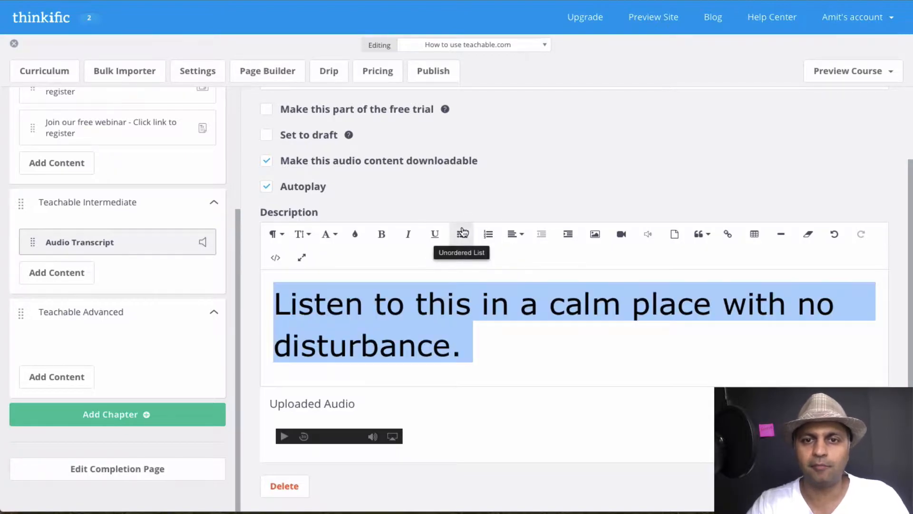
left_click(516, 234)
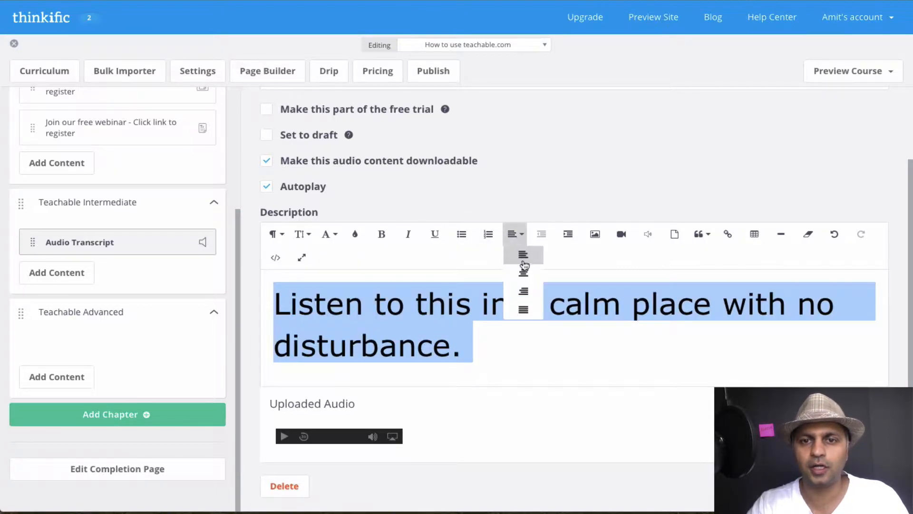
left_click(525, 273)
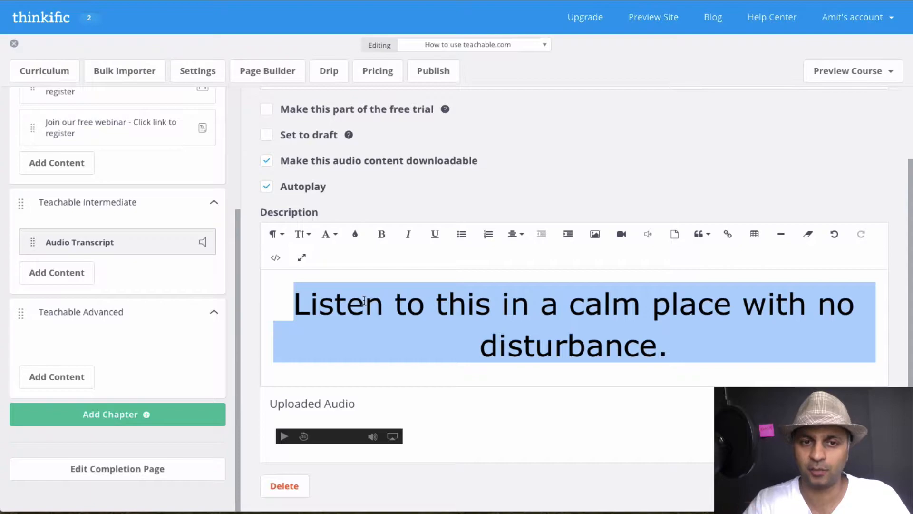
left_click(331, 235)
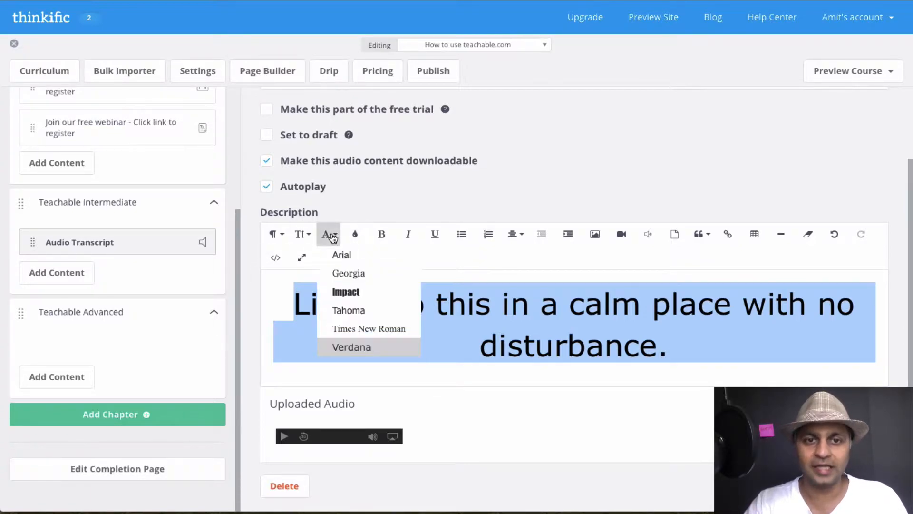
left_click(273, 303)
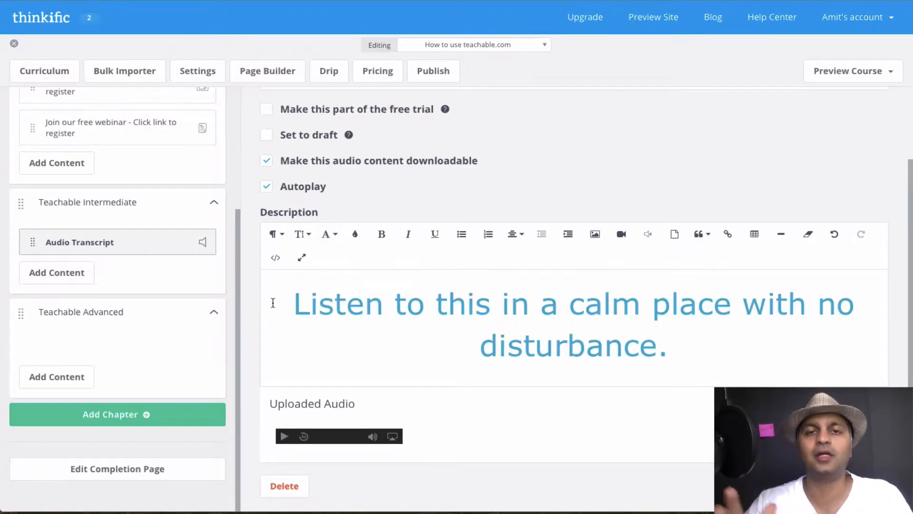
Inspect the audio description's HTML source (centred Verdana, rgb(84, 172, 210), 48px), then return to formatted view
left_click(277, 267)
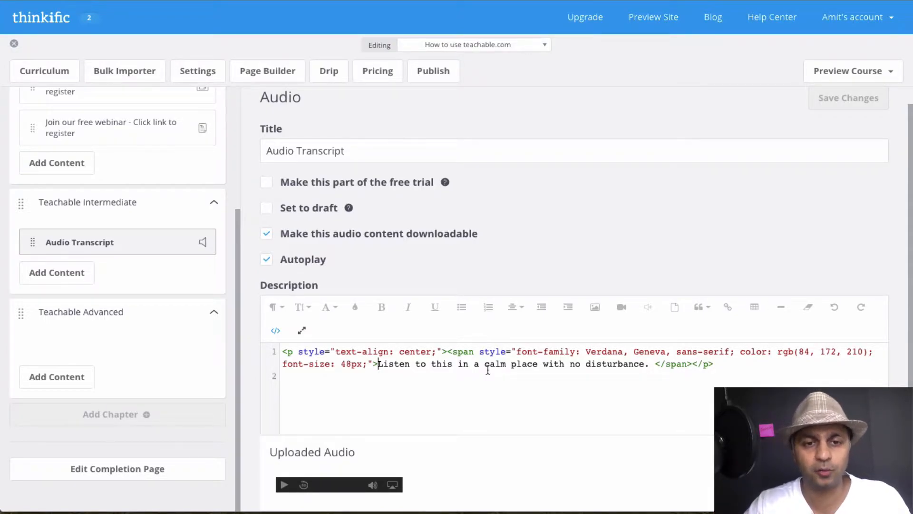
left_click(276, 330)
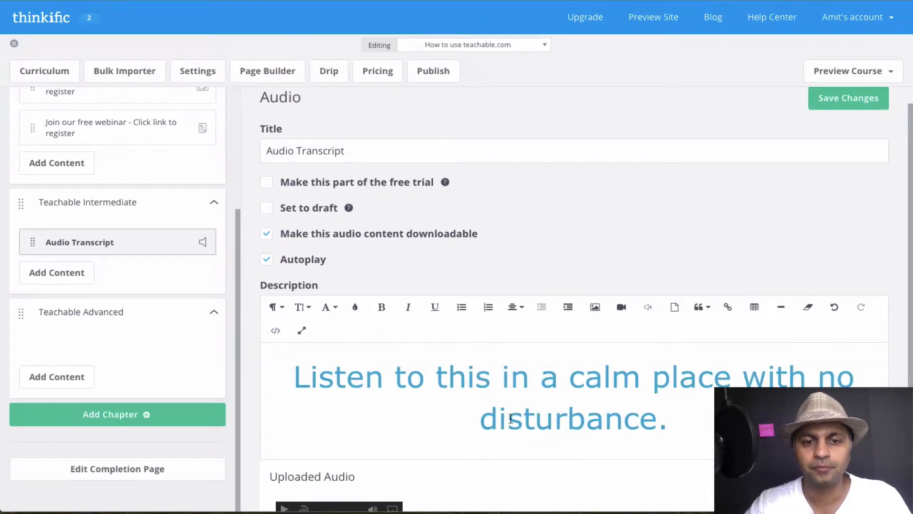
scroll(510, 419, "down", 3)
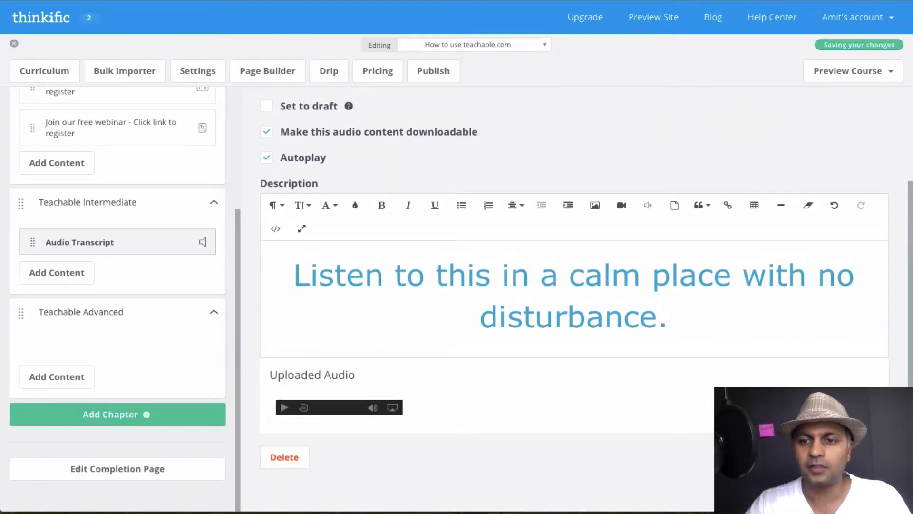
Try adding a Disqus discussion lesson to the Teachable Advanced chapter
left_click(71, 376)
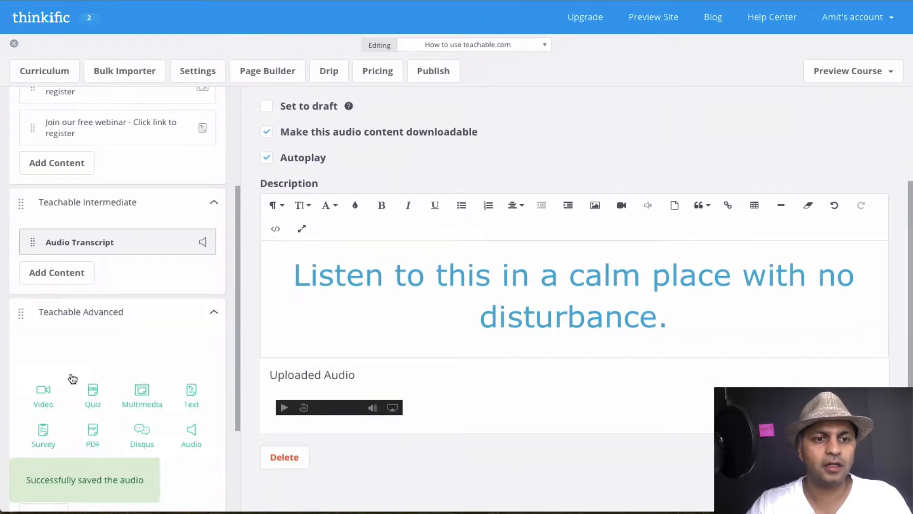
scroll(72, 377, "down", 3)
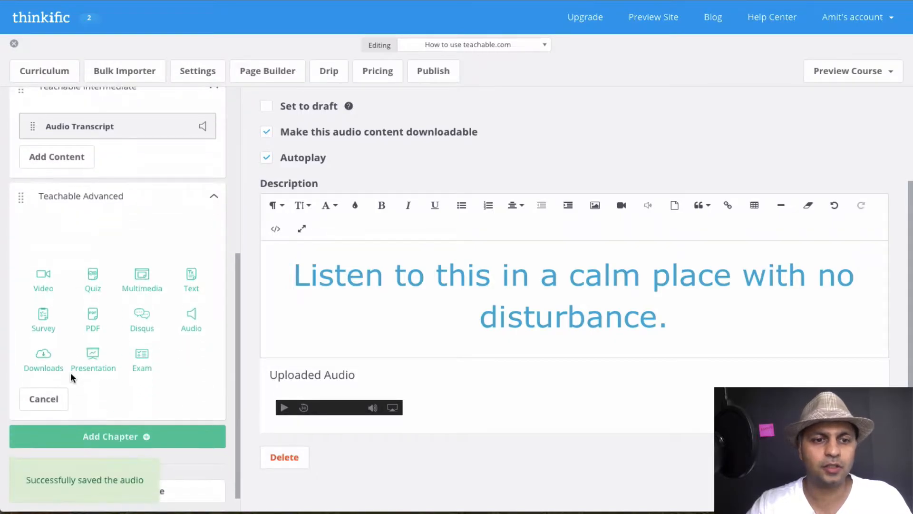
left_click(149, 323)
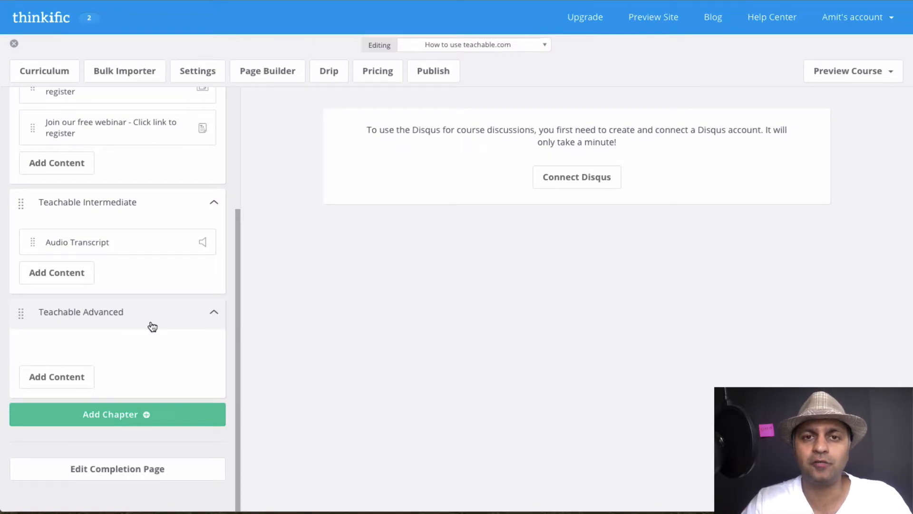
Try the Exam content type for Teachable Advanced to see the Brillium Exams page
left_click(52, 375)
scroll(52, 372, "down", 3)
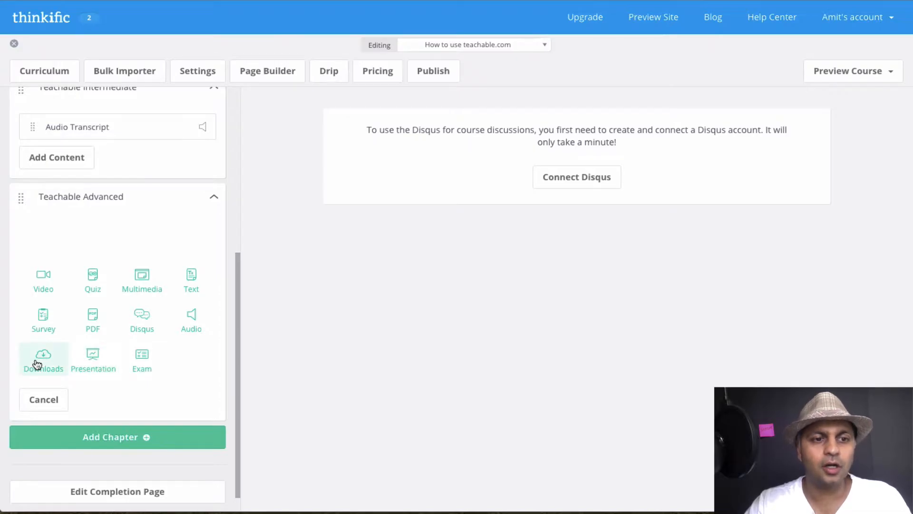
left_click(138, 366)
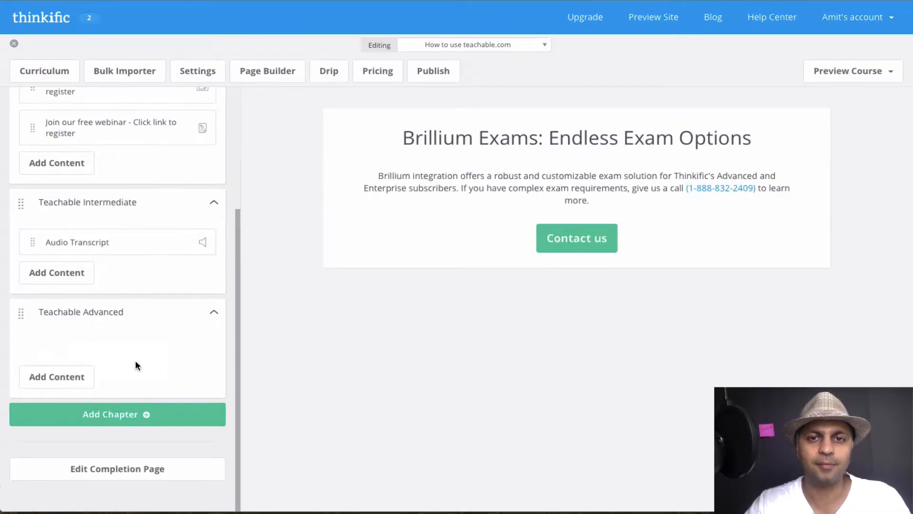
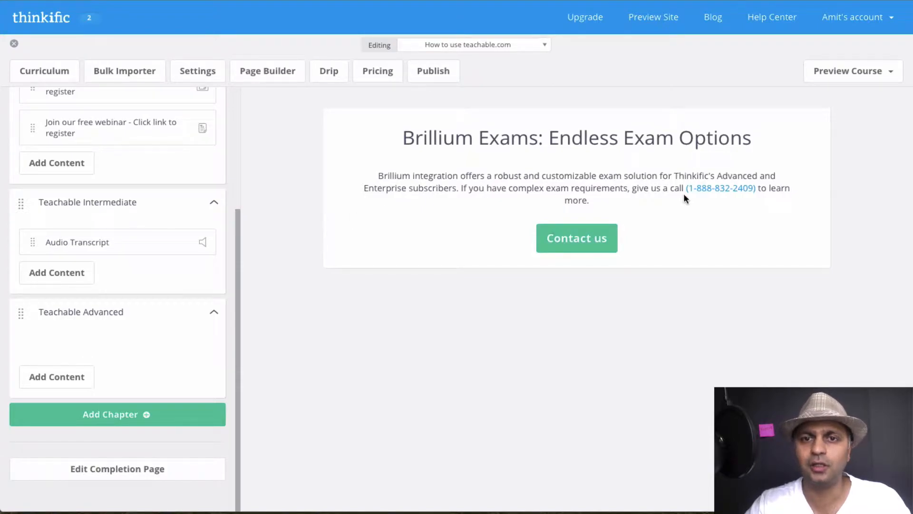
Highlight part of the Brillium exam description paragraph
left_click_drag(645, 177, 635, 221)
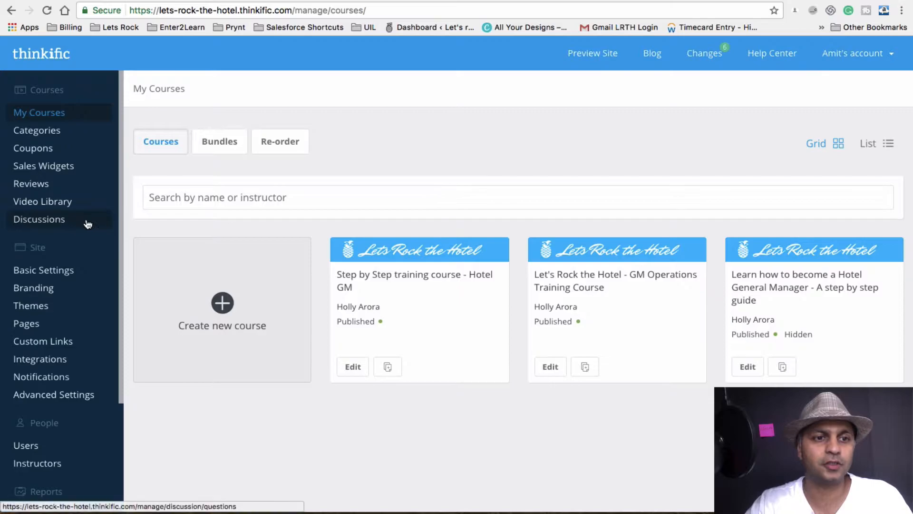
In the GM Operations Training Course curriculum, add an exam to the BONUS - Hootsuite chapter
left_click(644, 259)
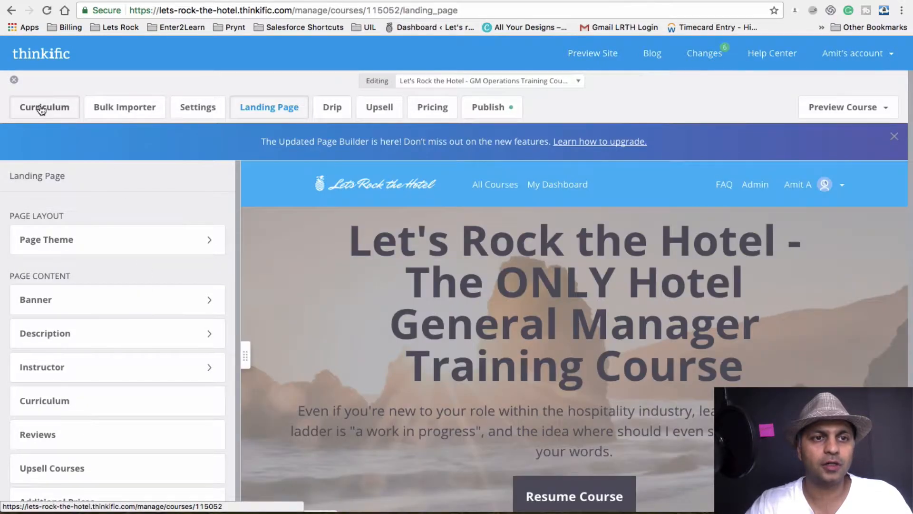
left_click(42, 108)
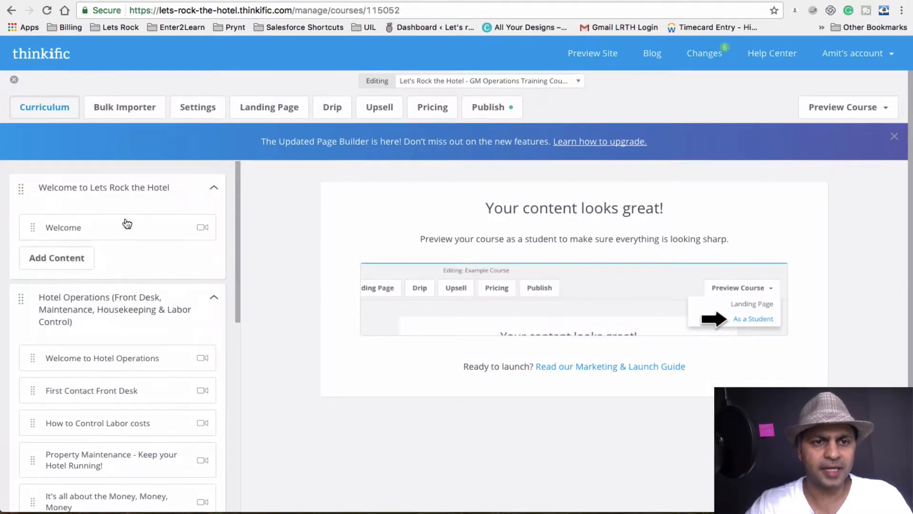
scroll(150, 265, "down", 2)
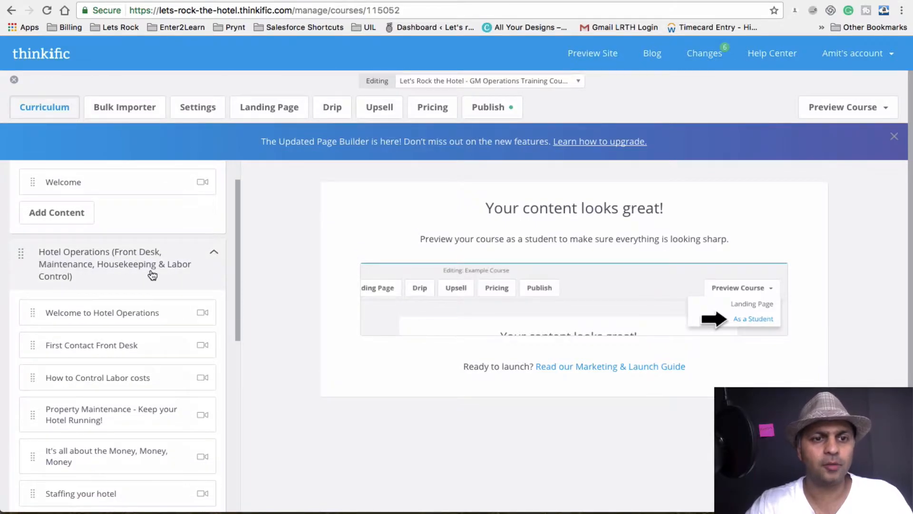
scroll(44, 265, "down", 15)
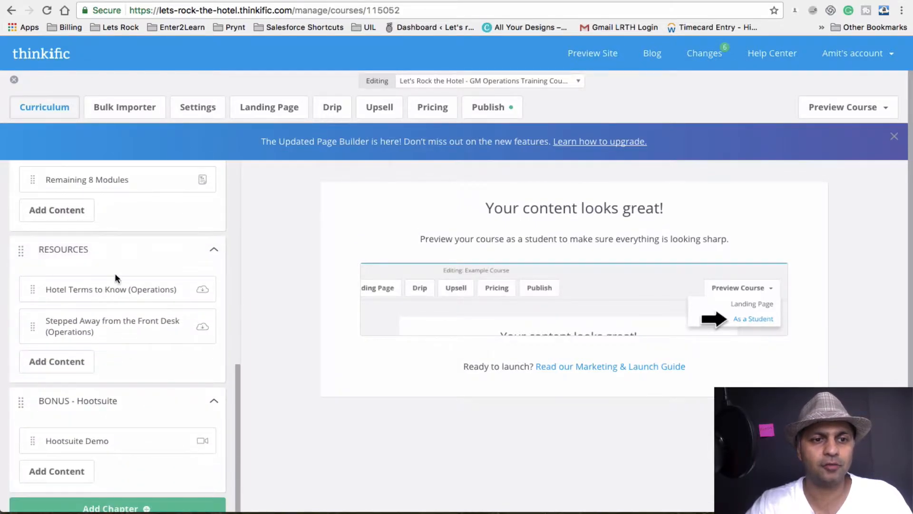
scroll(112, 269, "down", 5)
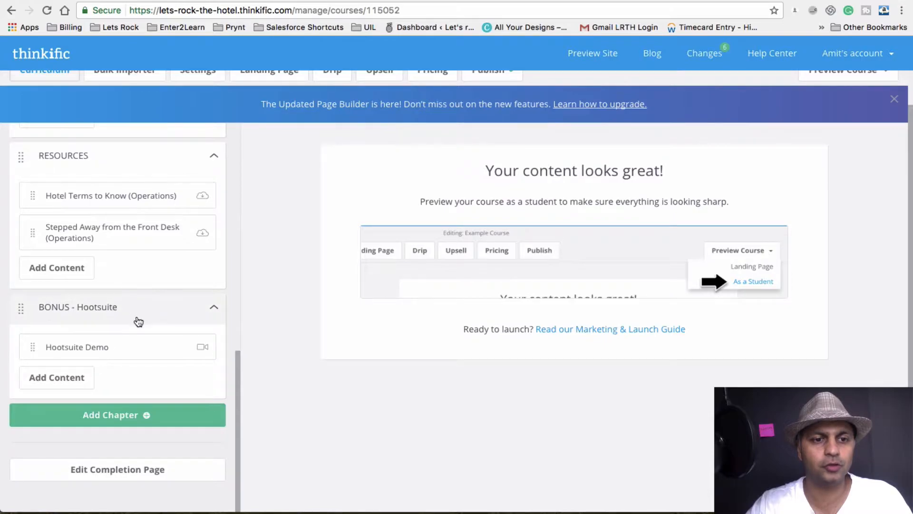
left_click(61, 377)
scroll(62, 376, "down", 2)
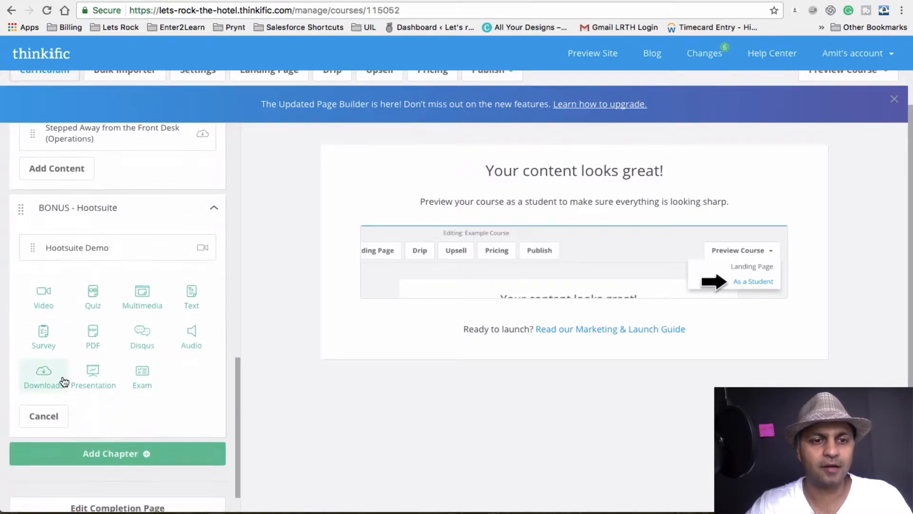
left_click(148, 389)
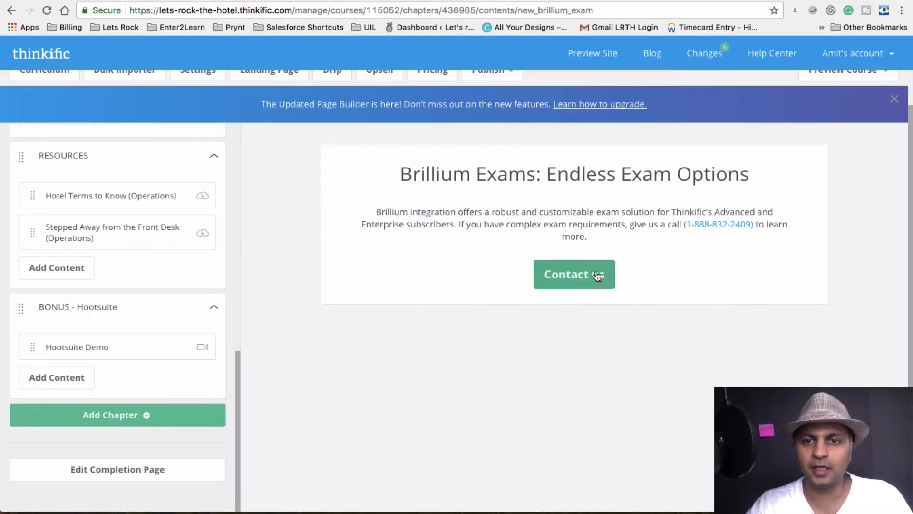
Highlight text on the exam page, then switch back to the teachable.com course window
left_click_drag(400, 175, 638, 183)
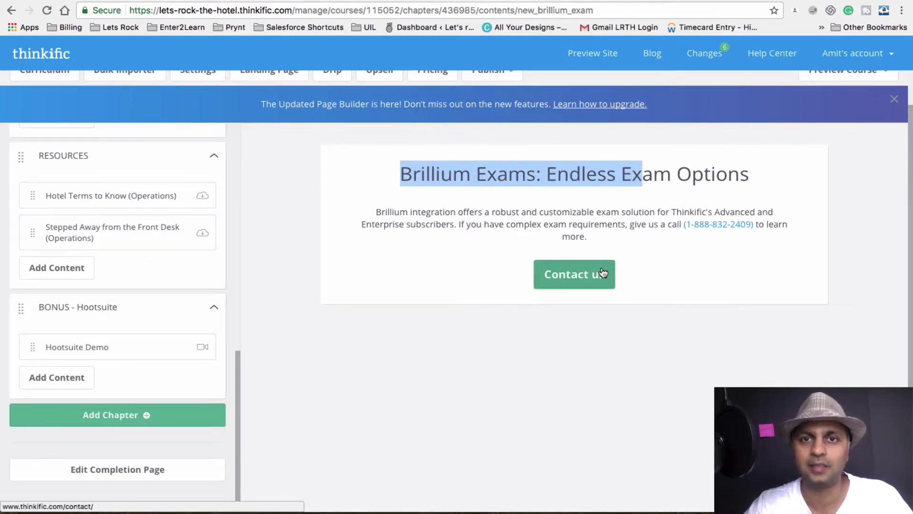
scroll(604, 273, "up", 2)
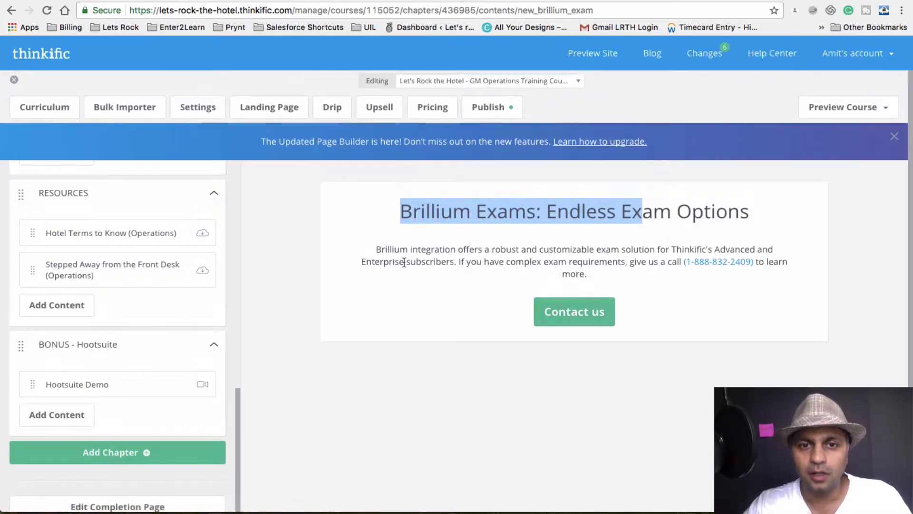
left_click_drag(741, 248, 620, 249)
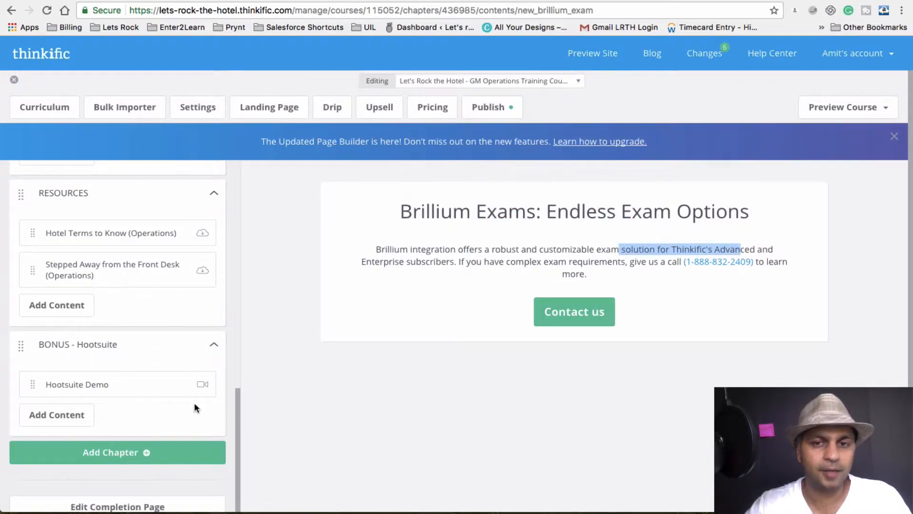
left_click(304, 363)
scroll(113, 384, "down", 2)
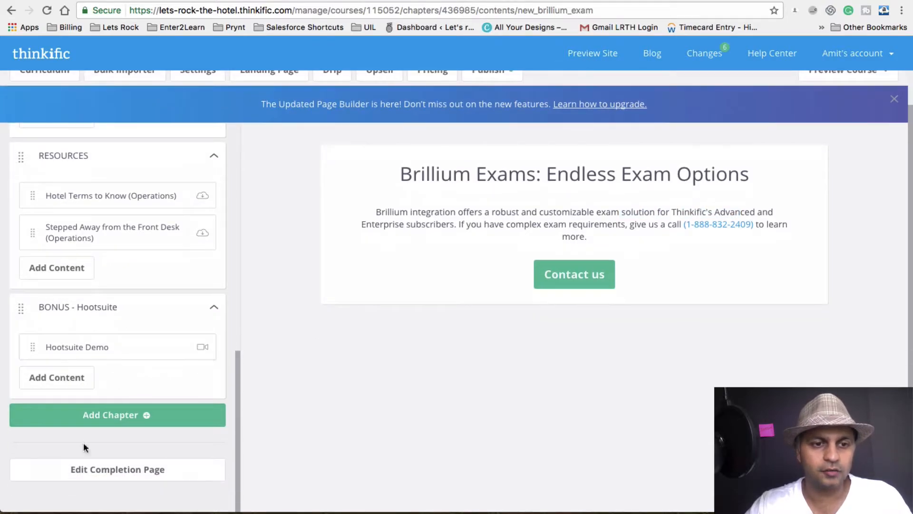
scroll(135, 122, "up", 2)
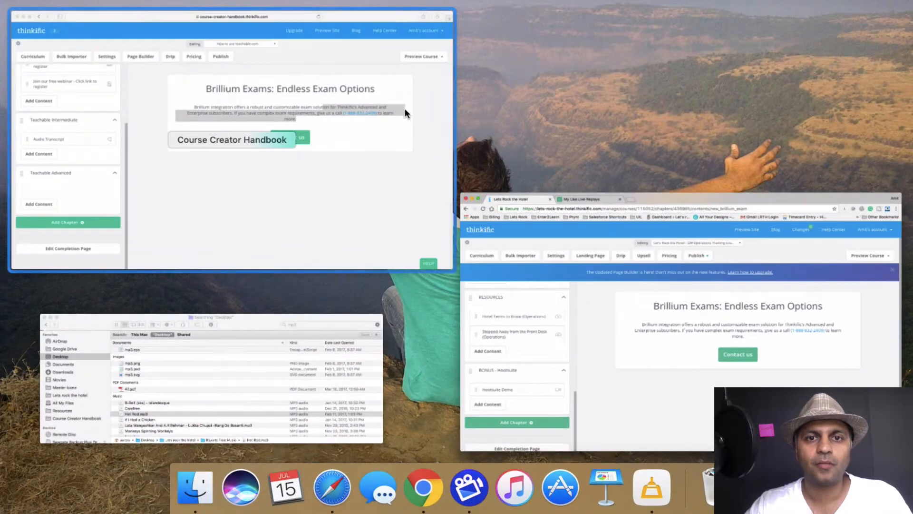
left_click(405, 110)
left_click(353, 253)
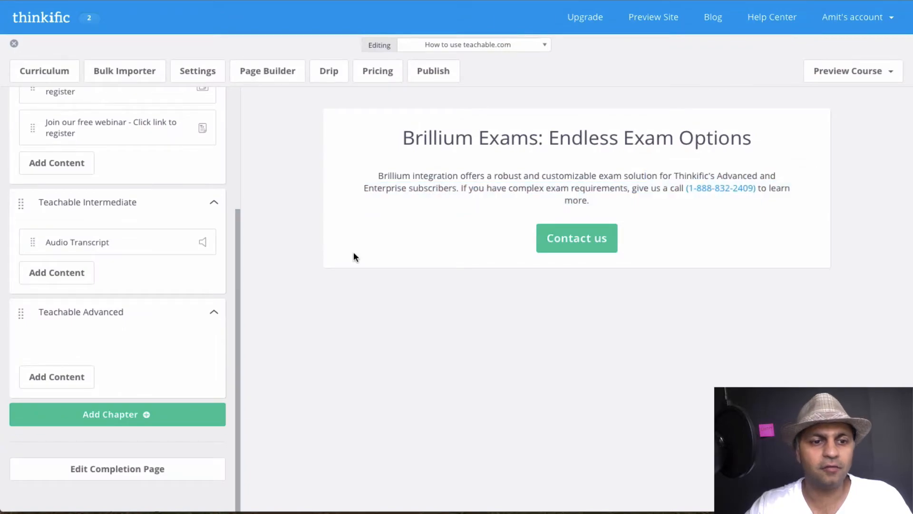
Start a new survey under the Teachable Advanced chapter and select its name field
left_click(81, 376)
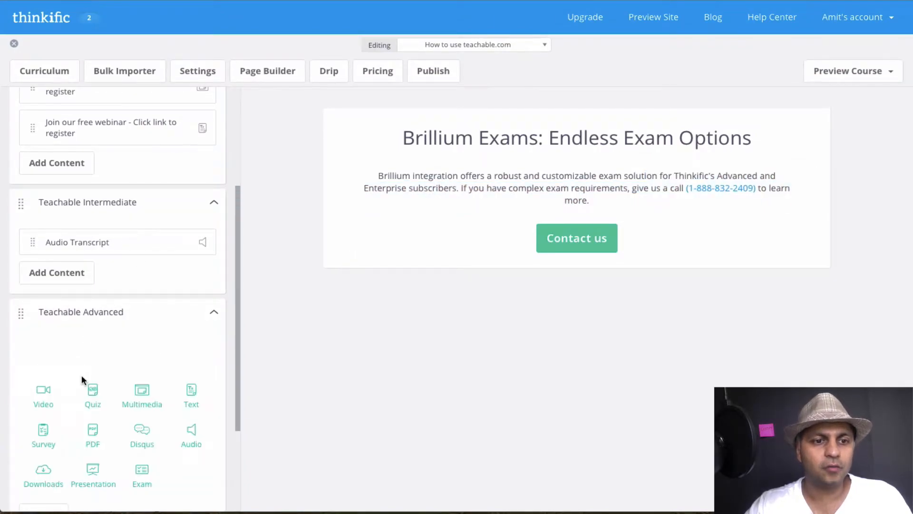
scroll(81, 375, "down", 3)
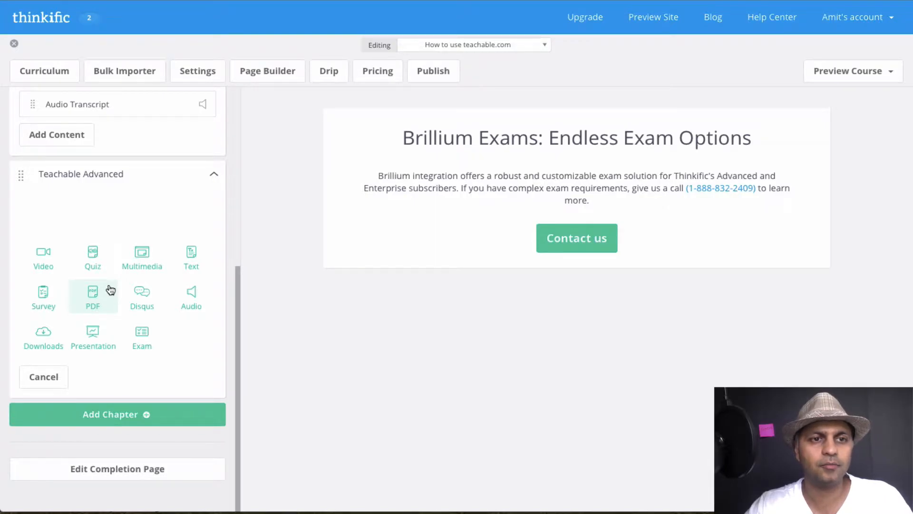
left_click(57, 300)
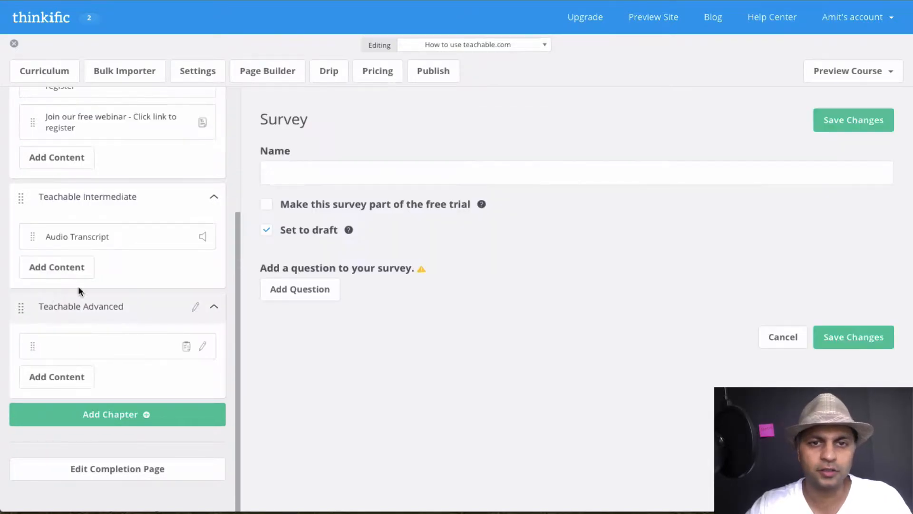
left_click(372, 174)
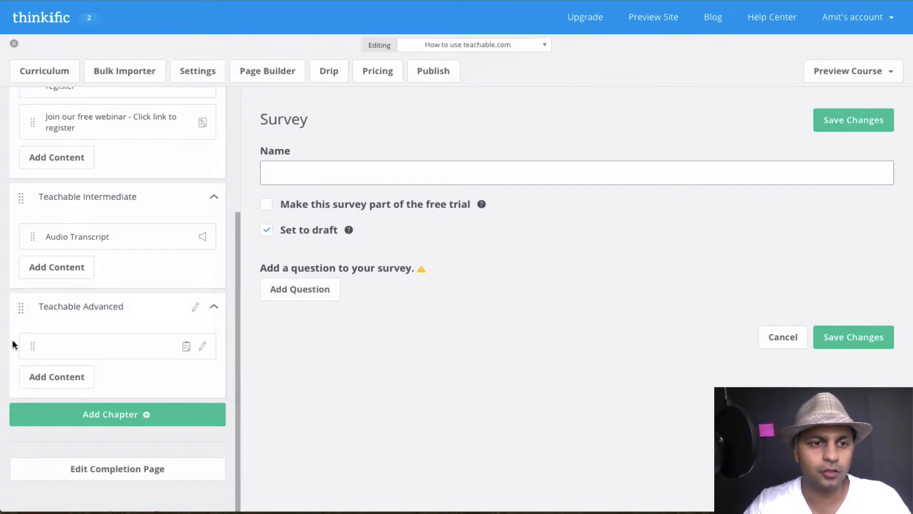
Discard the unsaved survey and show Teachable Advanced's content types again
left_click(73, 380)
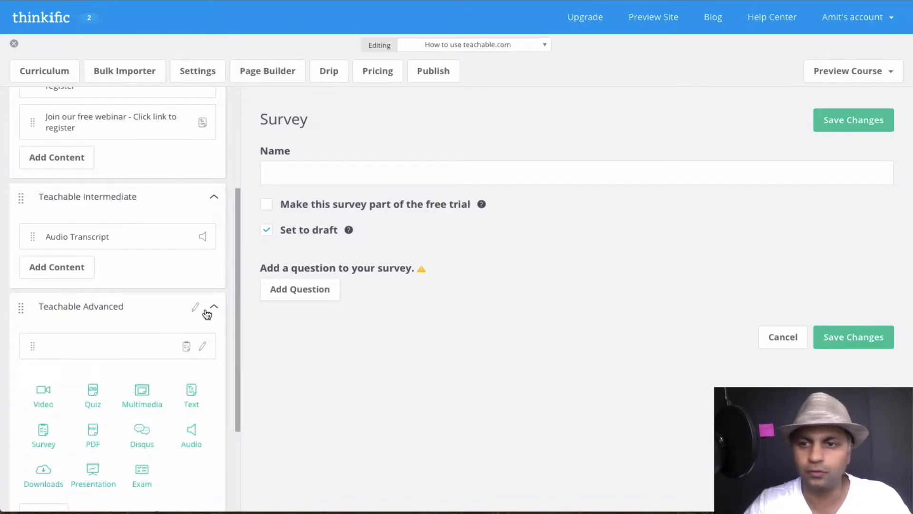
left_click(791, 336)
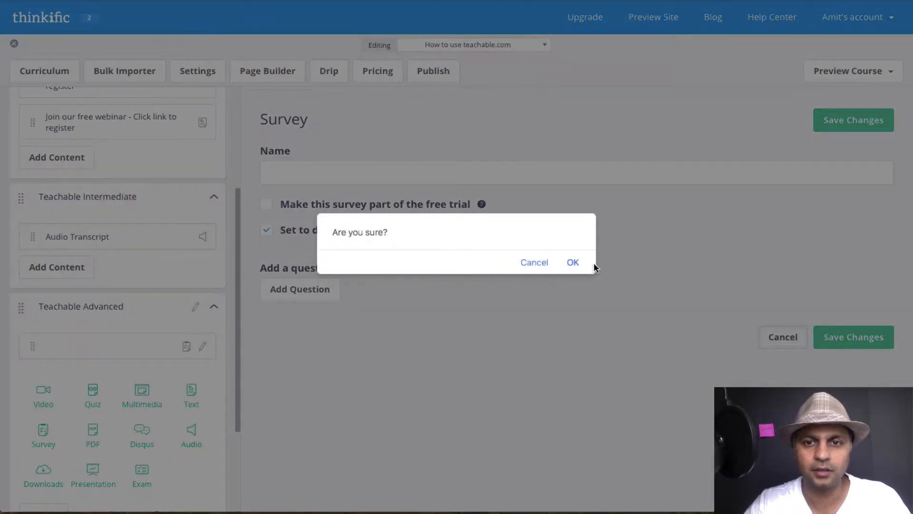
left_click(574, 264)
scroll(118, 381, "down", 2)
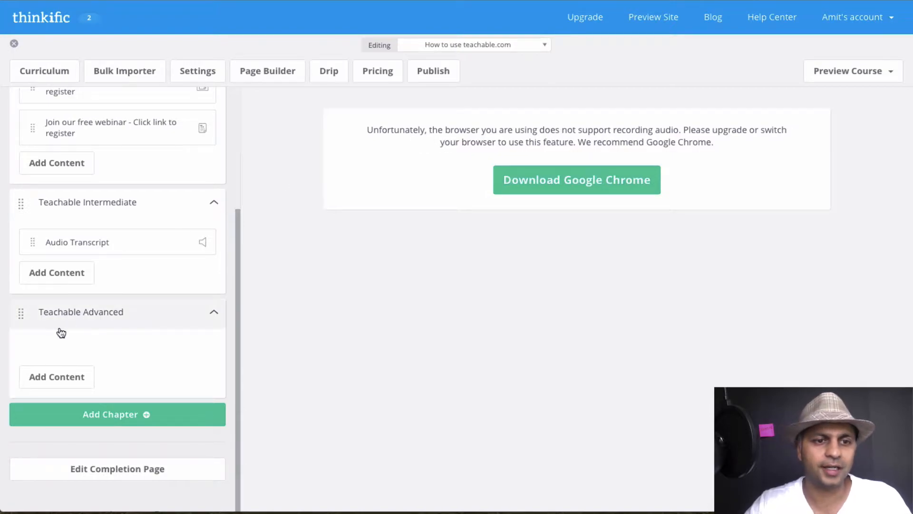
left_click(61, 375)
scroll(61, 375, "down", 3)
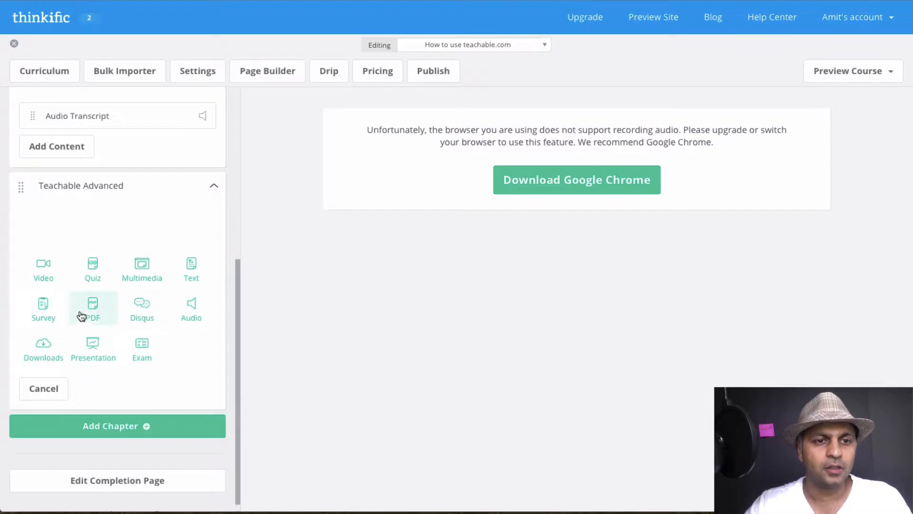
Add a video lesson and browse Course Creator Handbook > Manychat > DEMOS to Massage.mp4
left_click(50, 269)
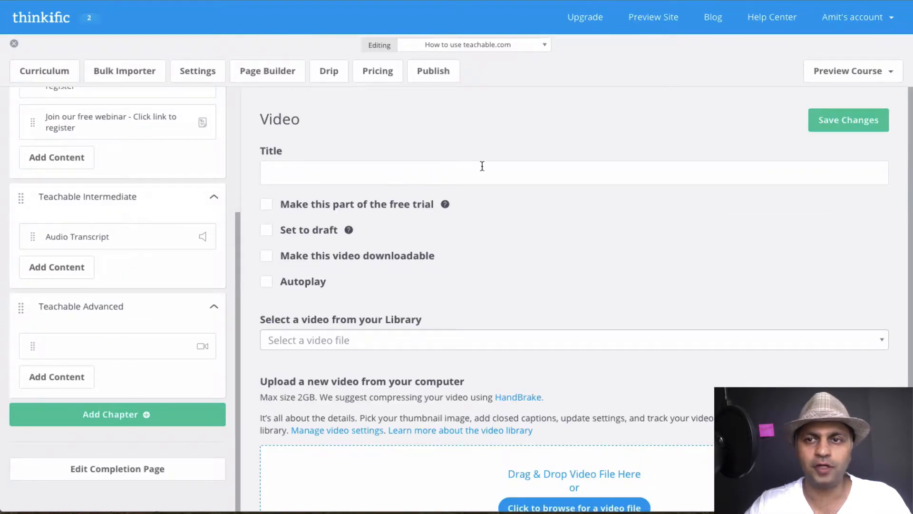
scroll(431, 294, "down", 4)
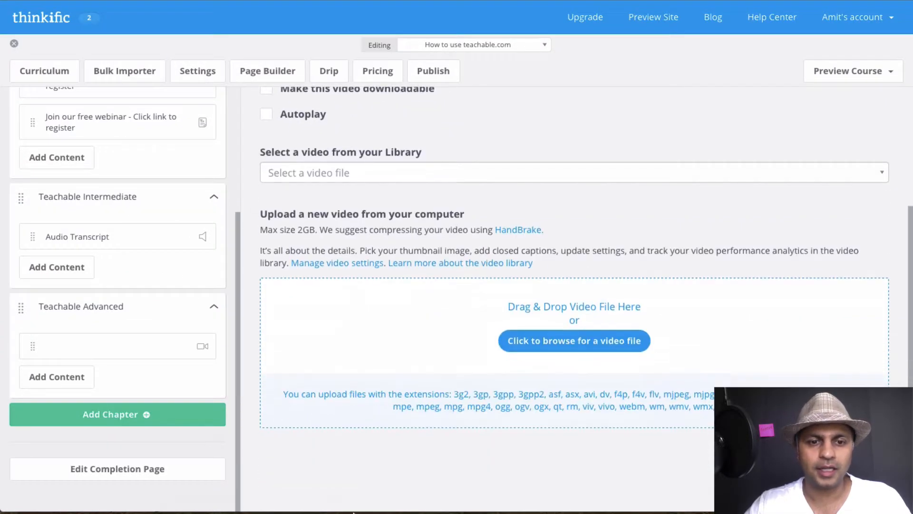
left_click(204, 495)
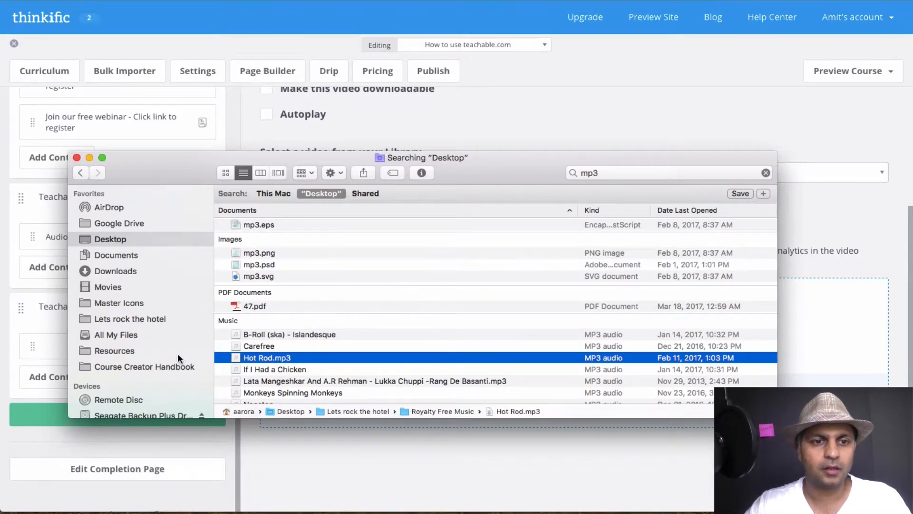
left_click(170, 366)
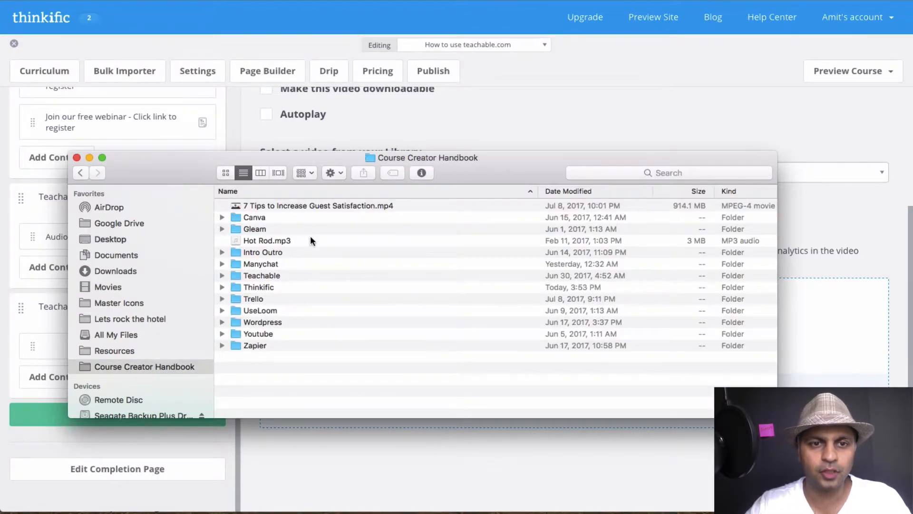
double_click(287, 264)
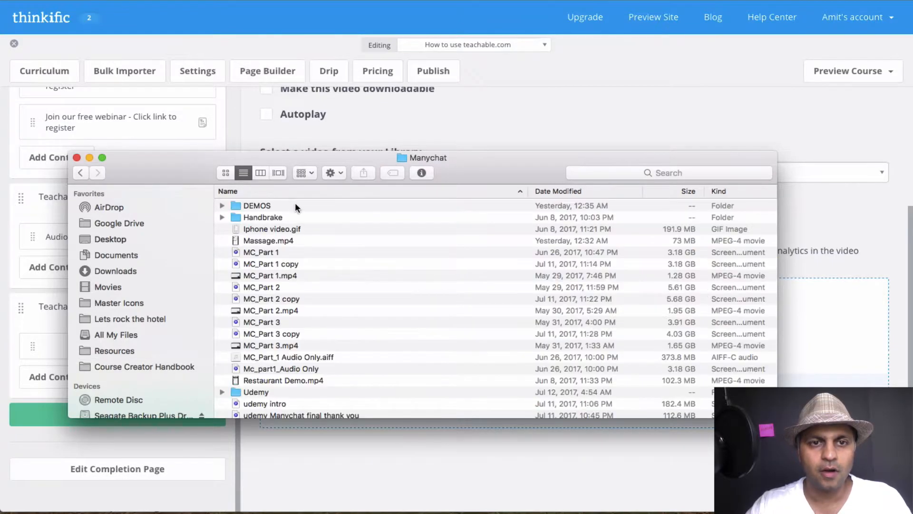
double_click(286, 206)
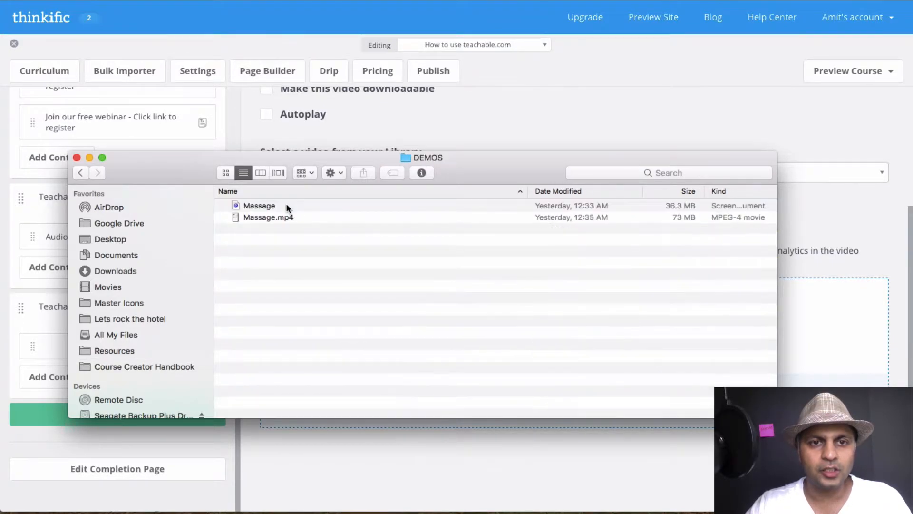
double_click(354, 217)
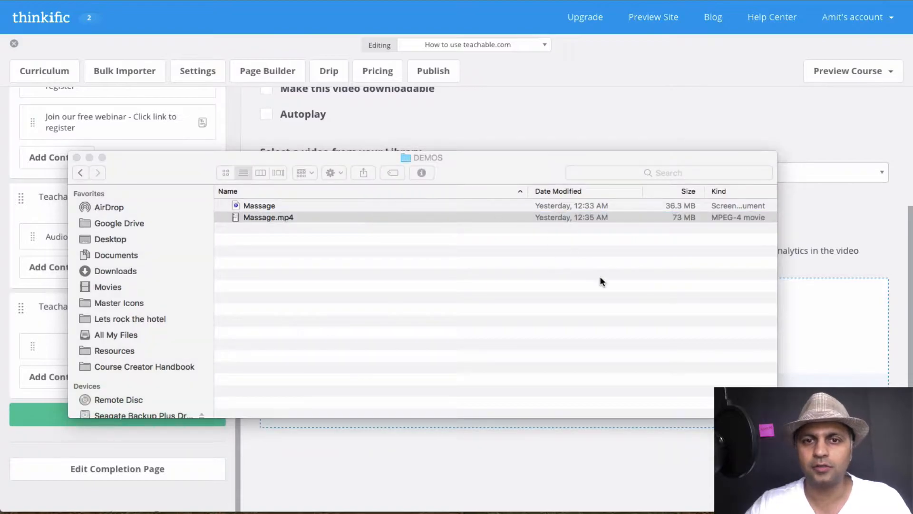
Drop Massage.mp4 onto the lesson's upload area and note the Max size 2GB limit
key("super+w")
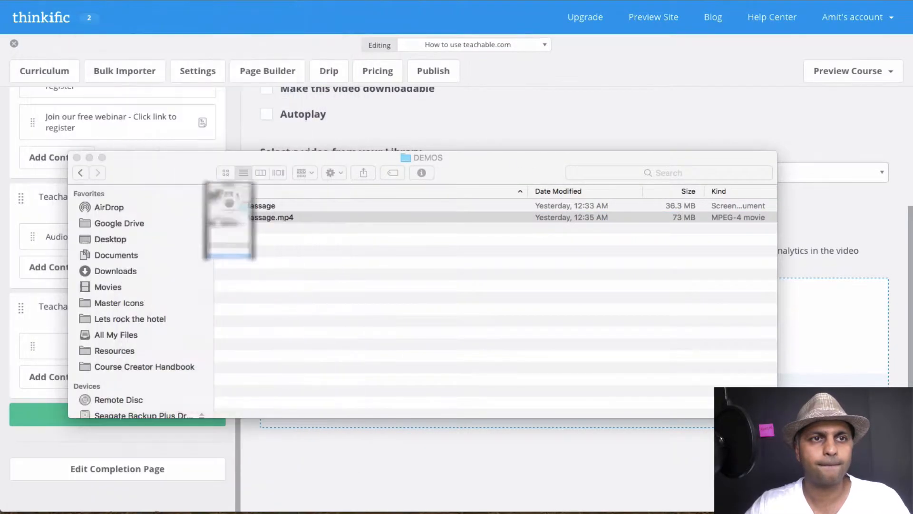
left_click_drag(495, 217, 860, 361)
left_click(600, 481)
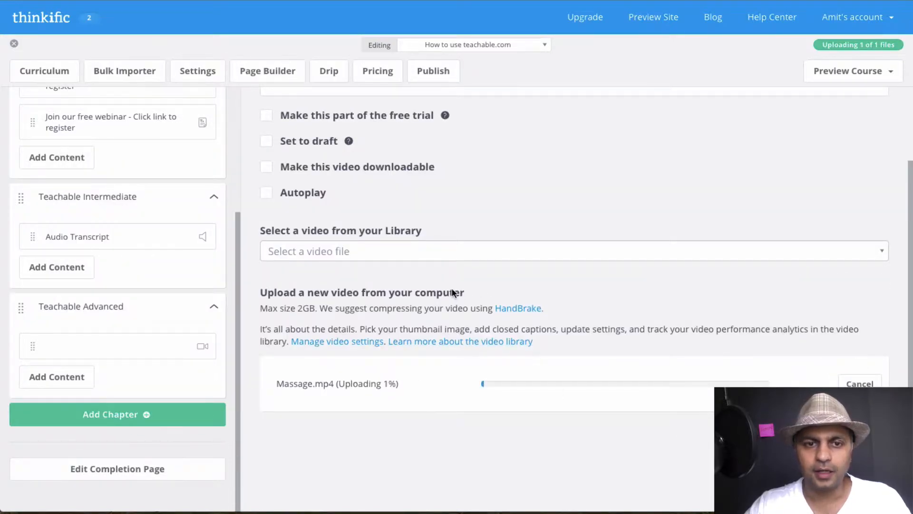
left_click_drag(283, 305, 316, 306)
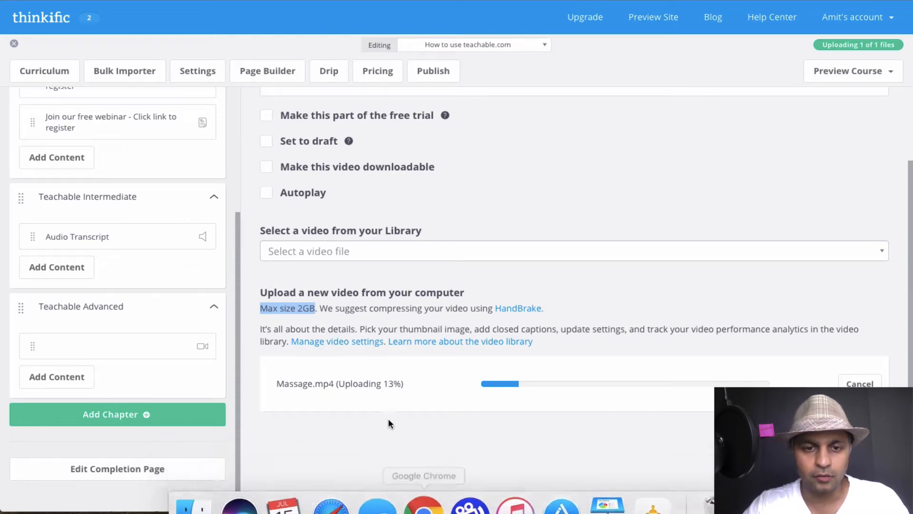
Bring the DEMOS folder window forward, then open Launchpad on its second page
key("ctrl+Up")
left_click(421, 319)
key("F4")
scroll(593, 255, "right", 3)
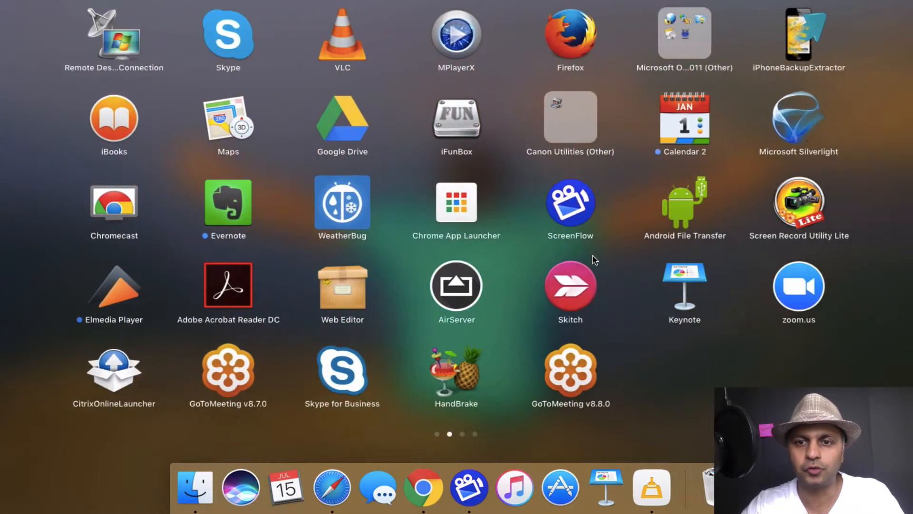
Launch HandBrake and load the final MP4 from the Funnel Hack folder as its source
left_click(455, 383)
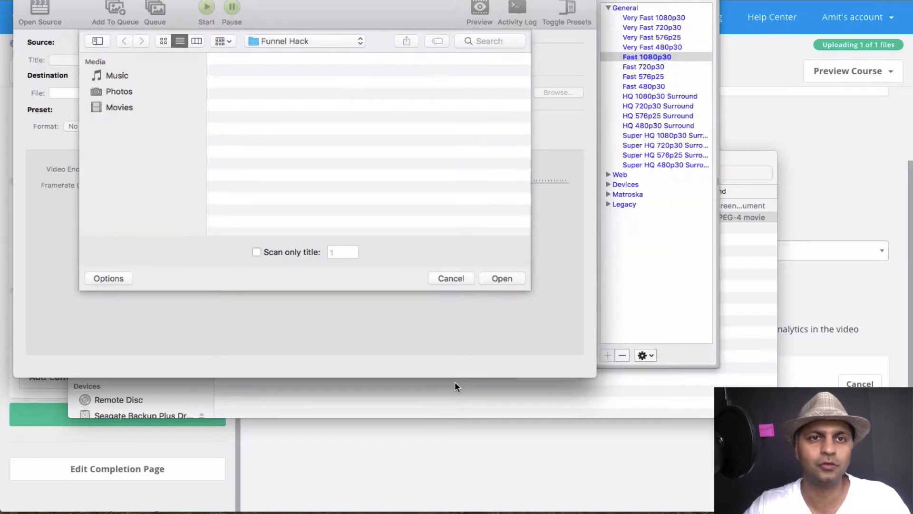
left_click(446, 279)
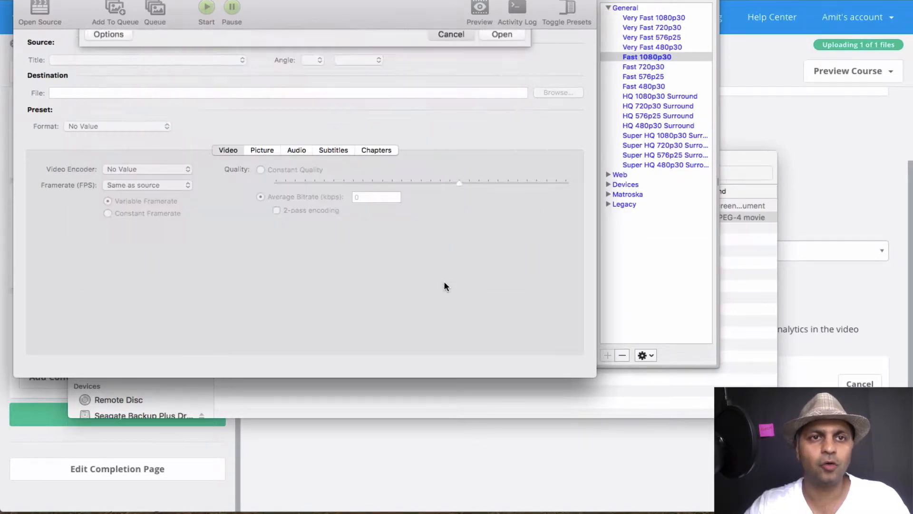
left_click(40, 10)
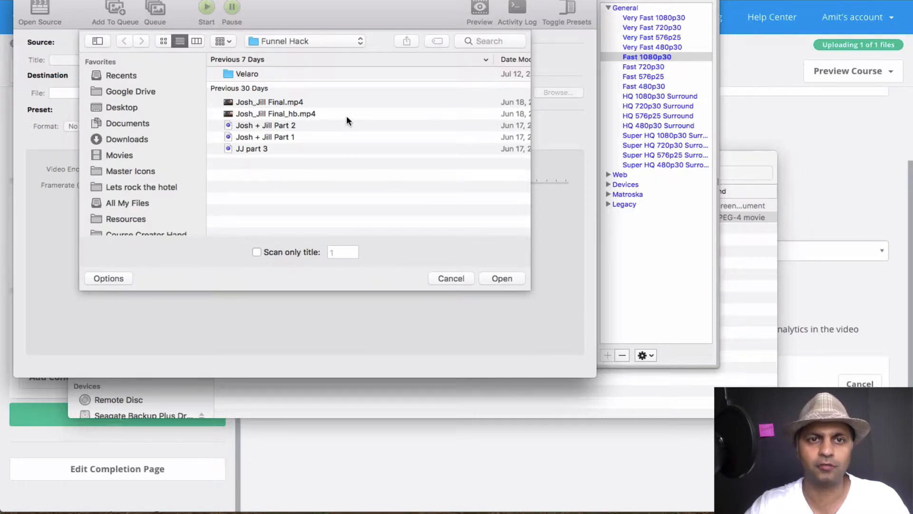
scroll(351, 118, "right", 5)
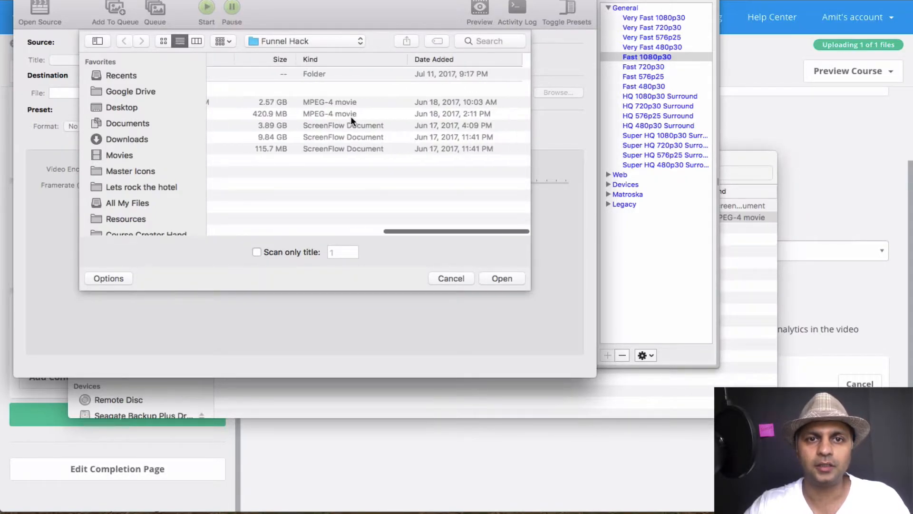
scroll(350, 116, "left", 5)
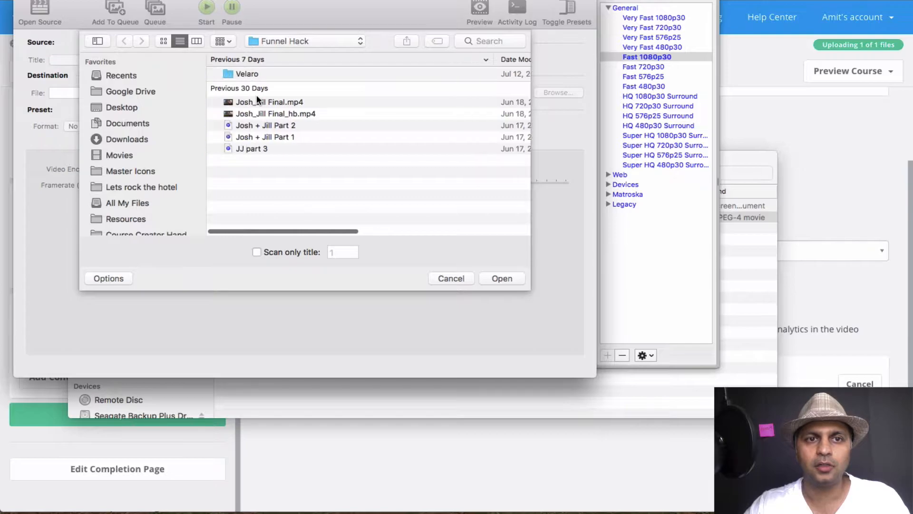
left_click(296, 101)
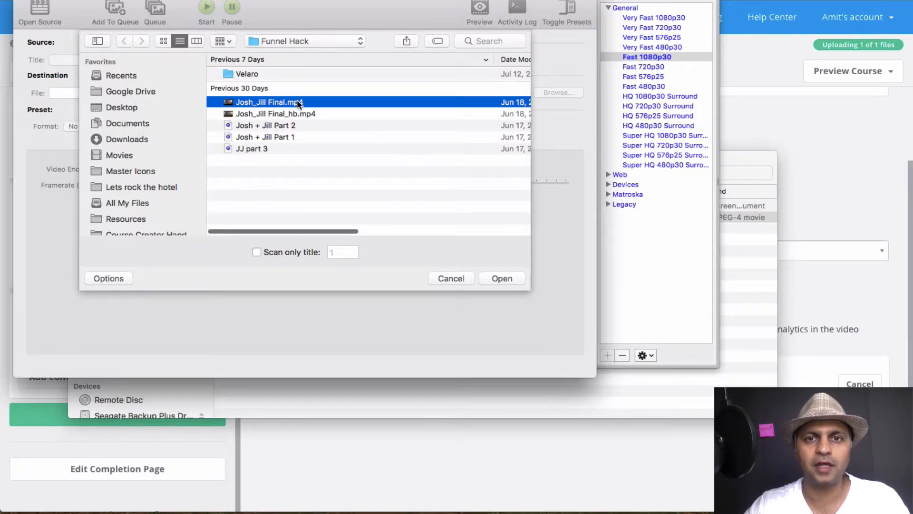
left_click(507, 279)
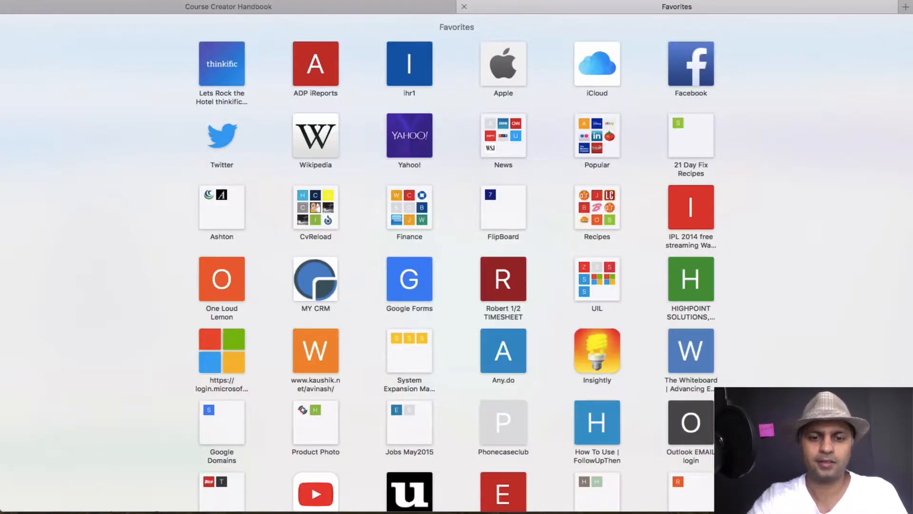
Load the HandBrake website in Safari, then close it to return to the lesson editor
type("handbrake.")
key("Return")
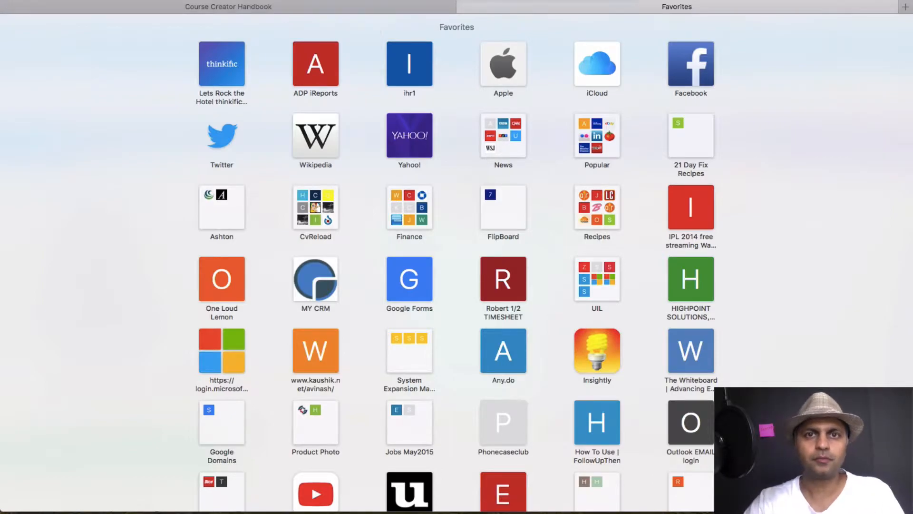
key("Return")
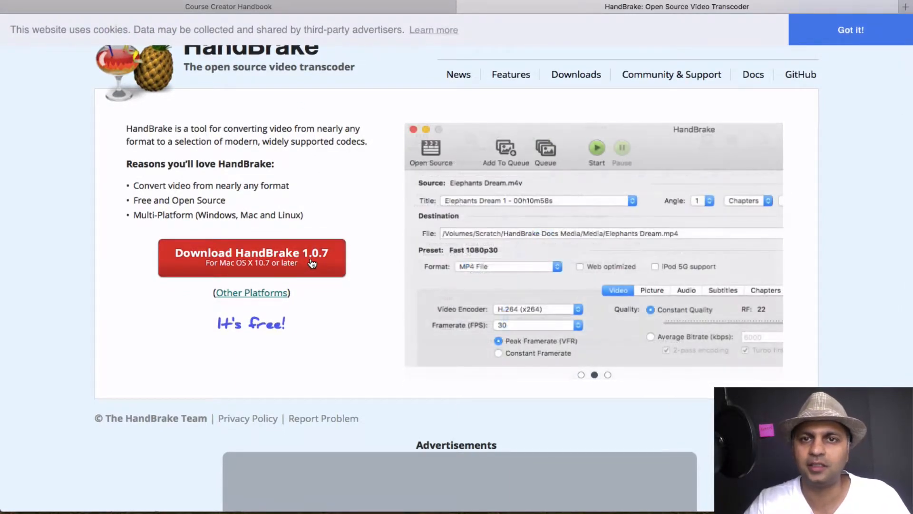
left_click(463, 7)
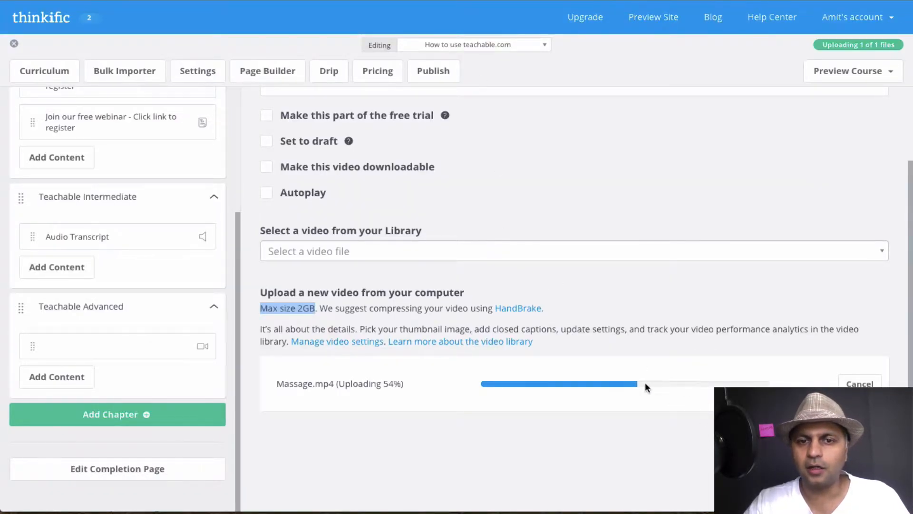
scroll(408, 197, "up", 2)
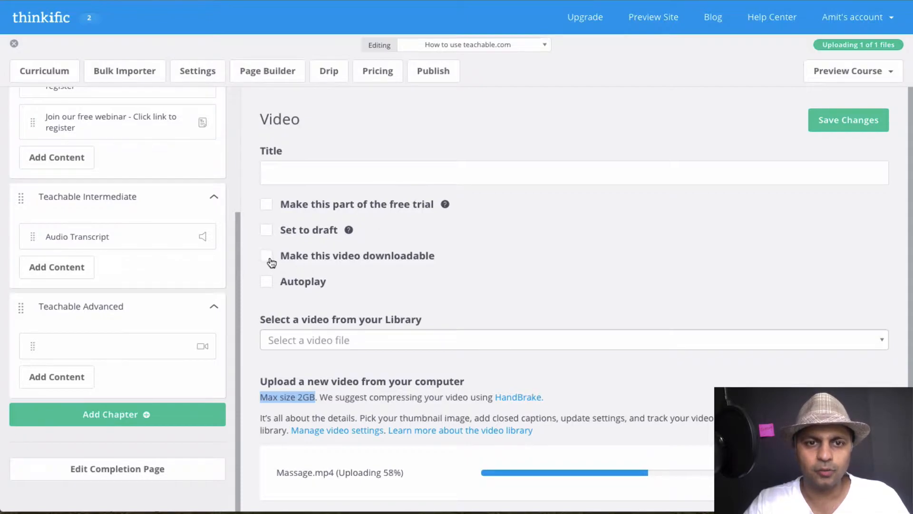
Tick 'Make this video downloadable' and title the lesson 'How to install FB Pixel on your Teachable School'
left_click(268, 256)
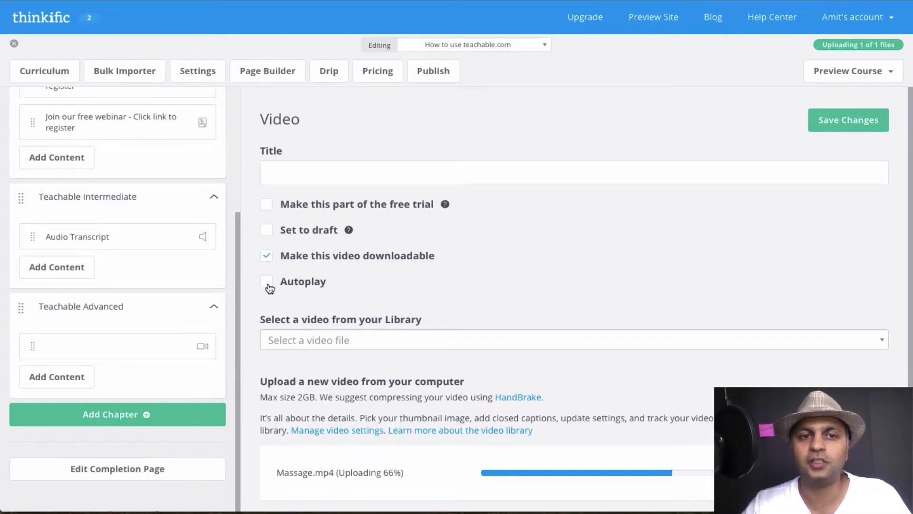
left_click(400, 170)
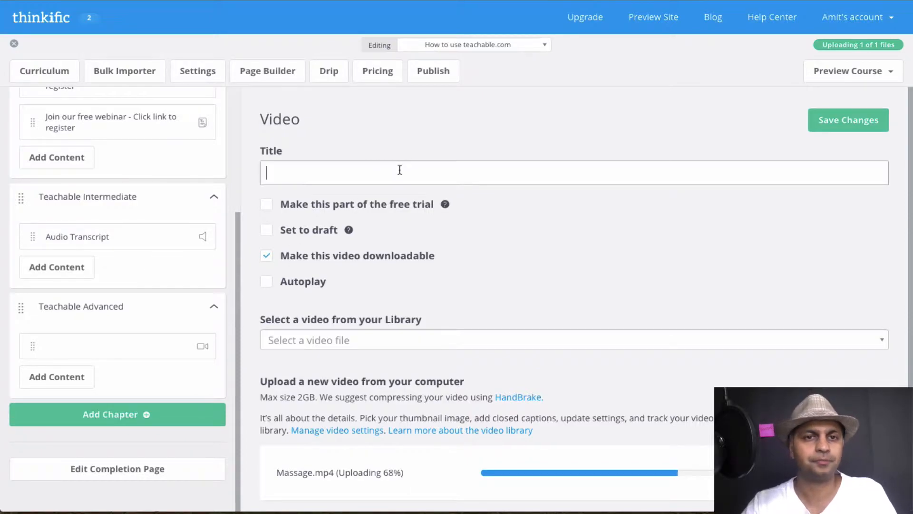
type("How to instal")
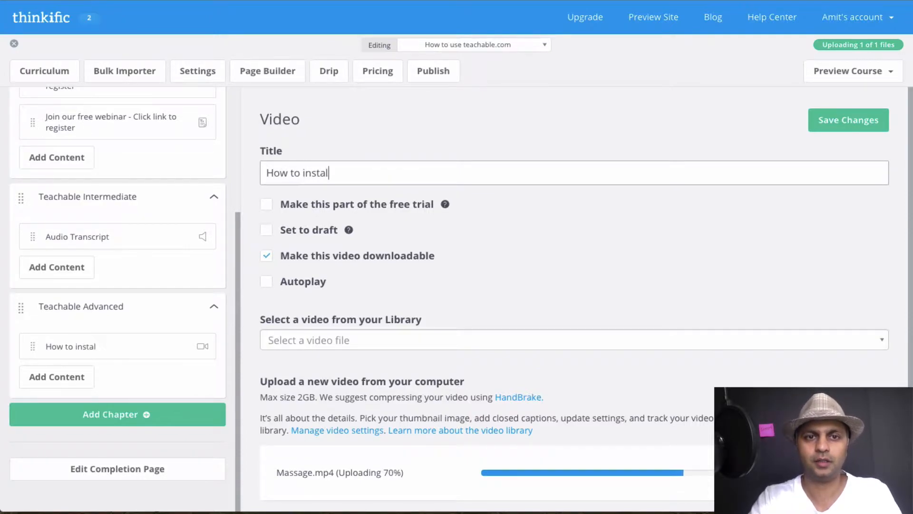
type("l FB Pix")
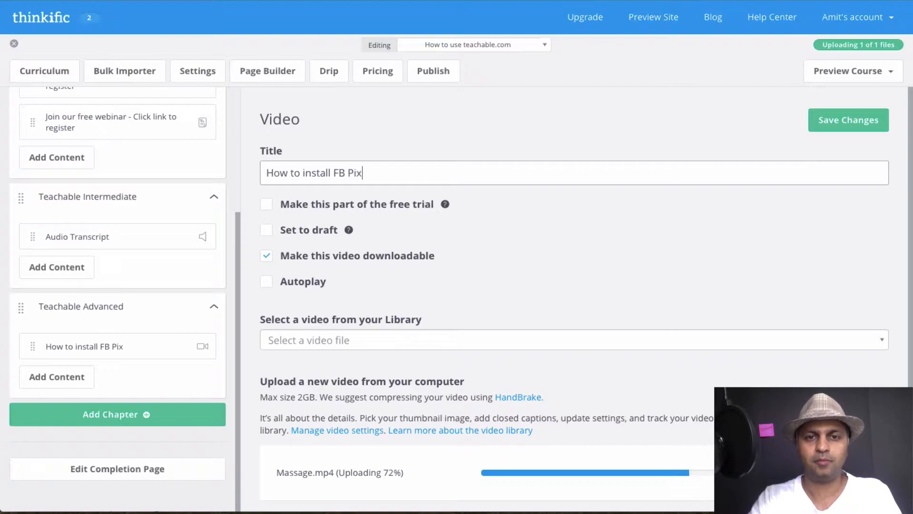
type("el on your Teach")
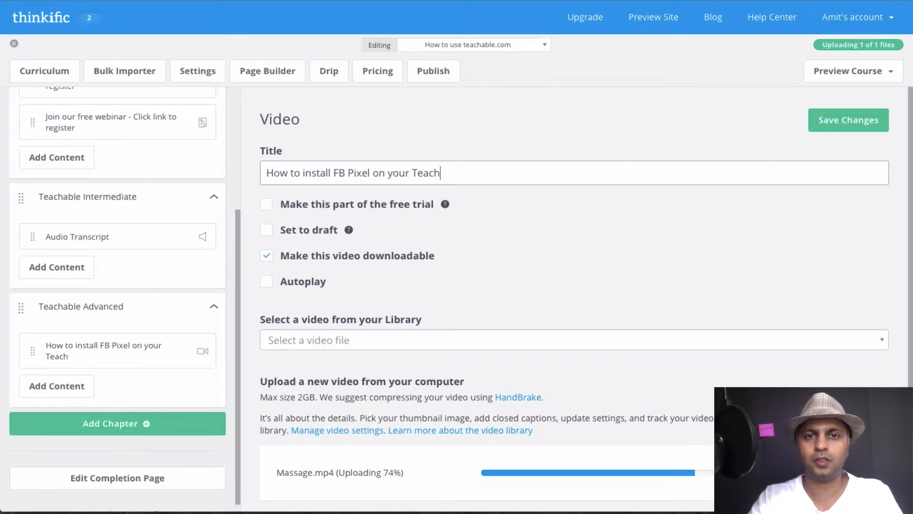
type("able School")
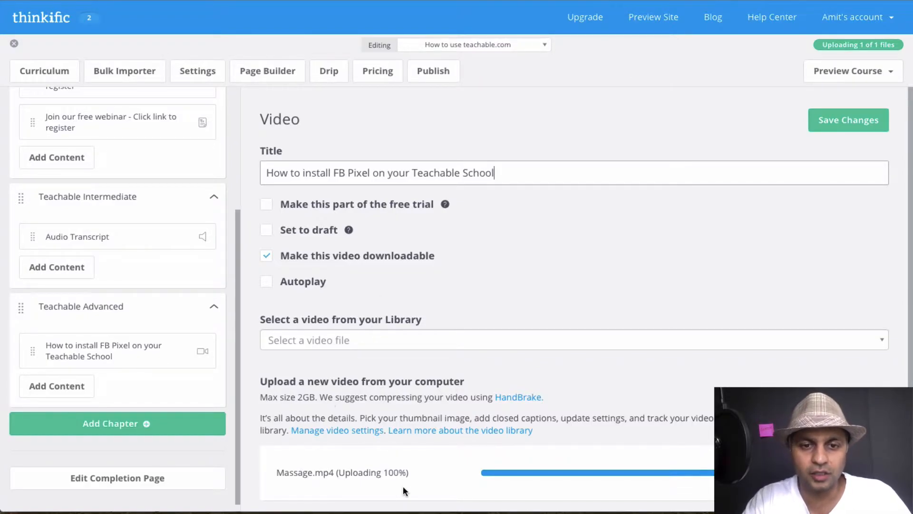
Save the FB Pixel video lesson with Massage.mp4 attached, using Save Changes twice
scroll(578, 387, "down", 2)
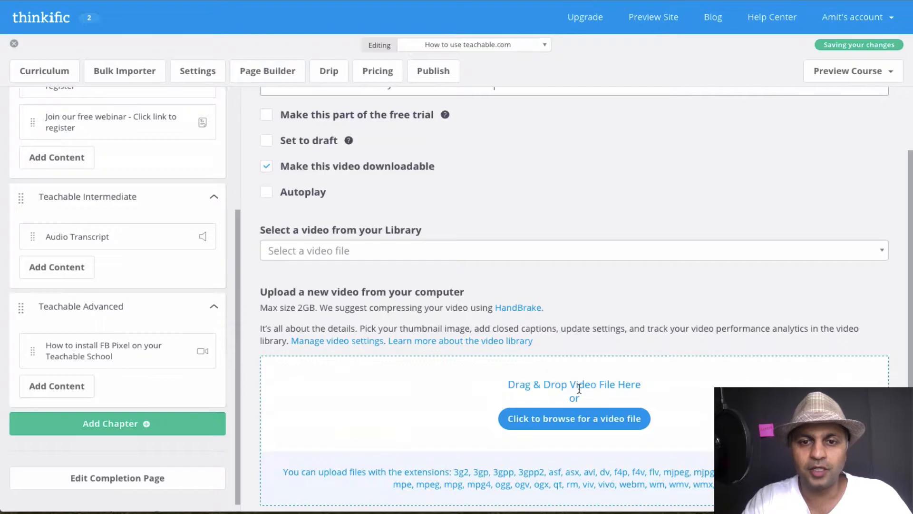
scroll(748, 255, "up", 2)
left_click(841, 125)
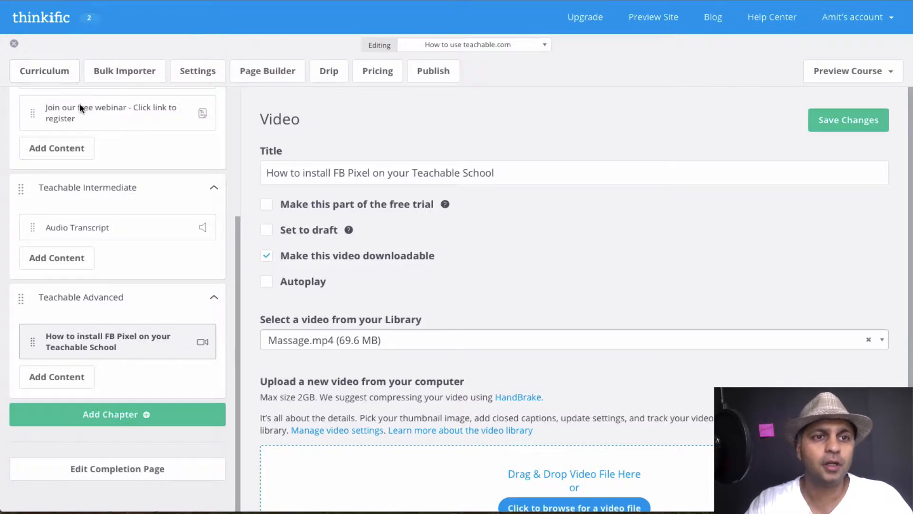
scroll(121, 154, "up", 5)
scroll(121, 156, "down", 1)
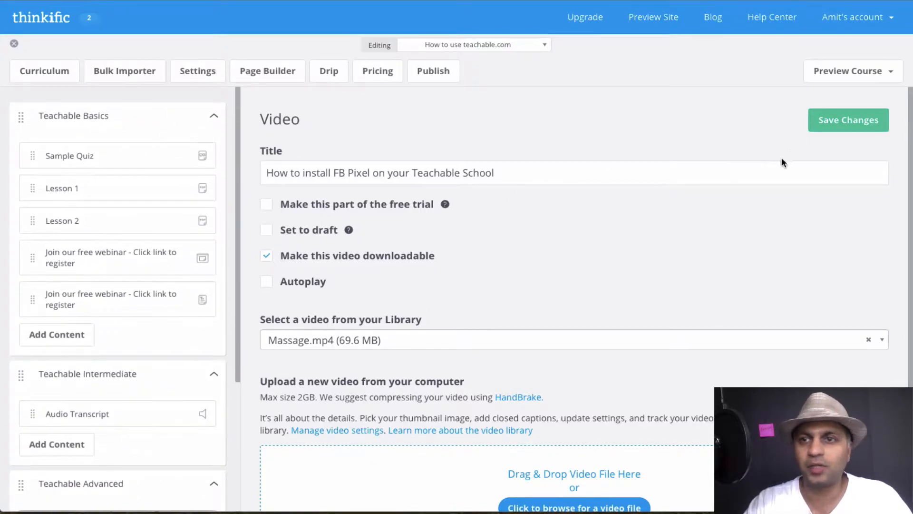
left_click(849, 130)
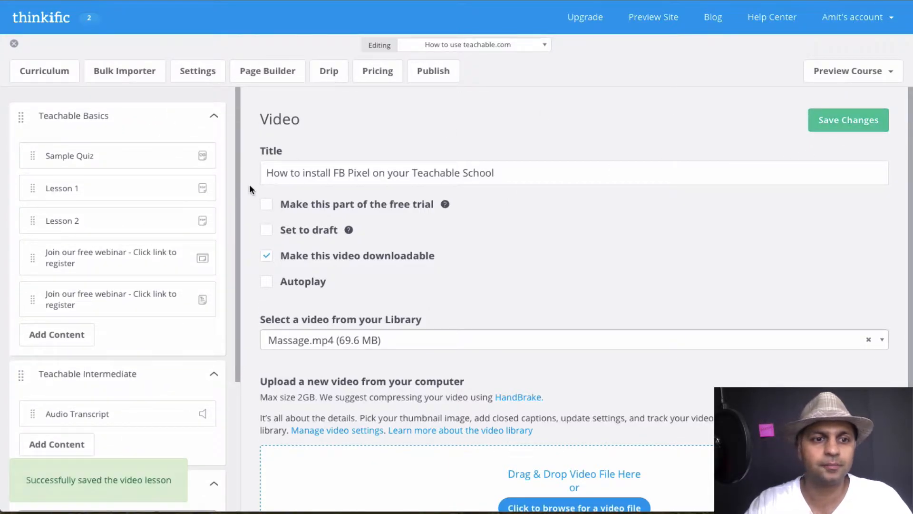
Open the Bulk Importer and scroll down to the FB Pixel lesson under Teachable Advanced
left_click(143, 73)
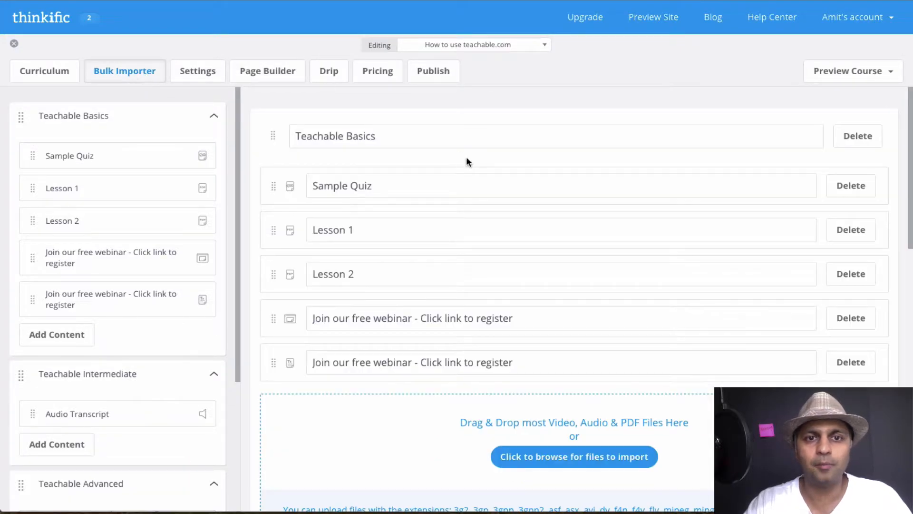
scroll(512, 294, "down", 5)
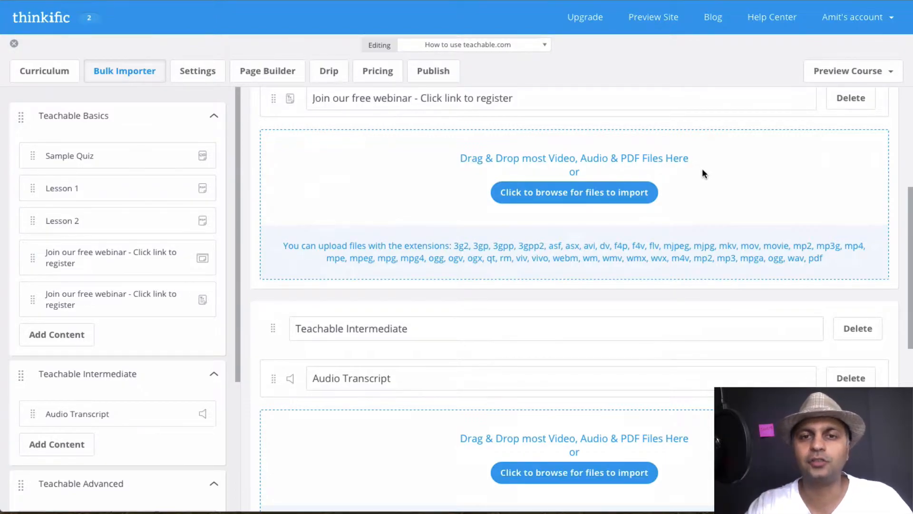
scroll(703, 172, "down", 8)
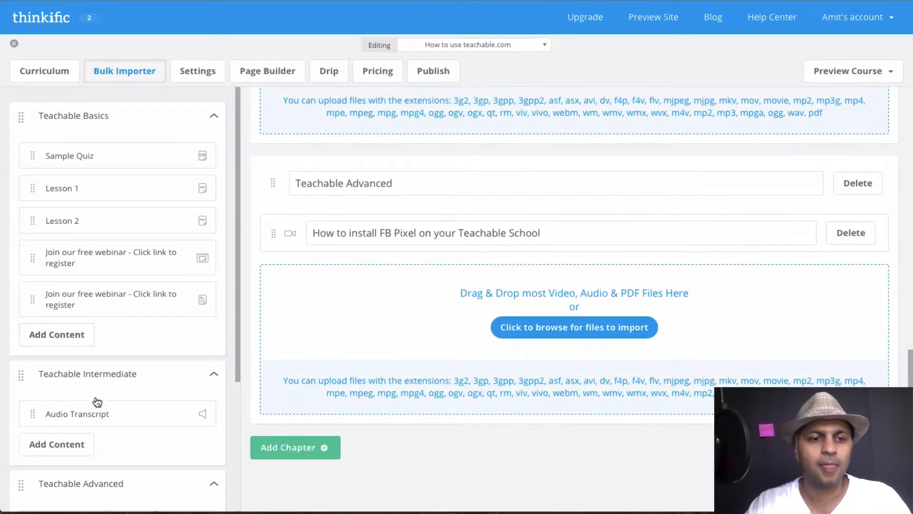
scroll(100, 418, "down", 4)
left_click(74, 257)
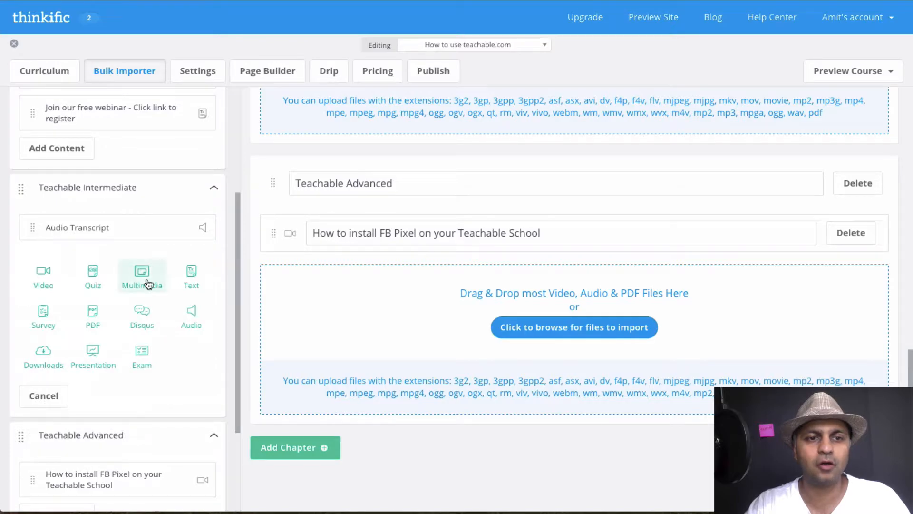
left_click(92, 275)
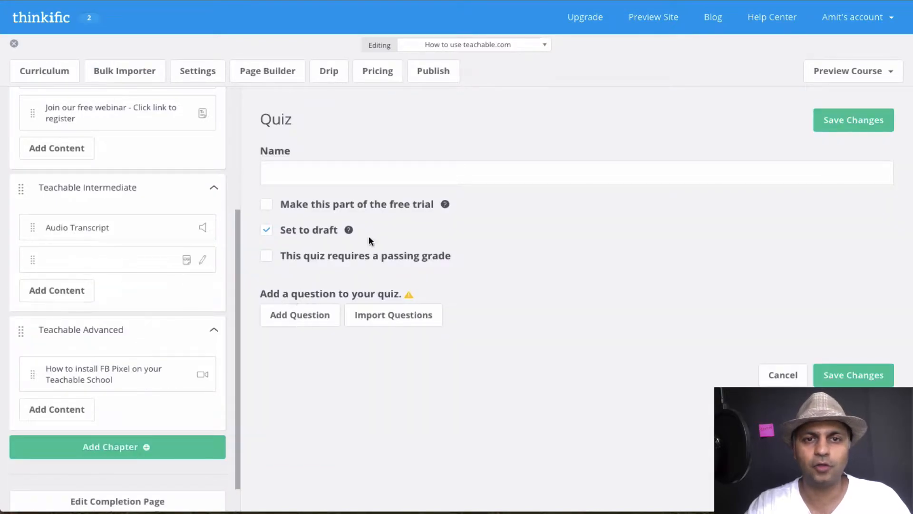
left_click(766, 373)
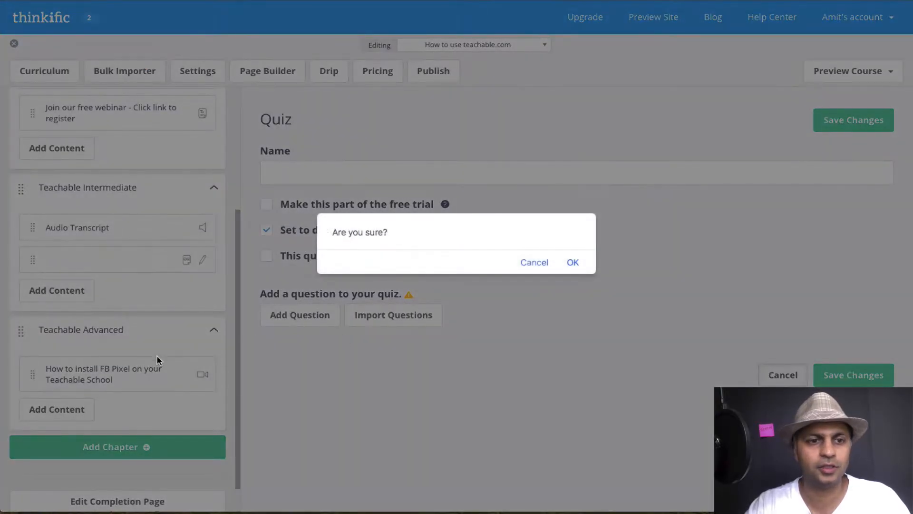
left_click(573, 264)
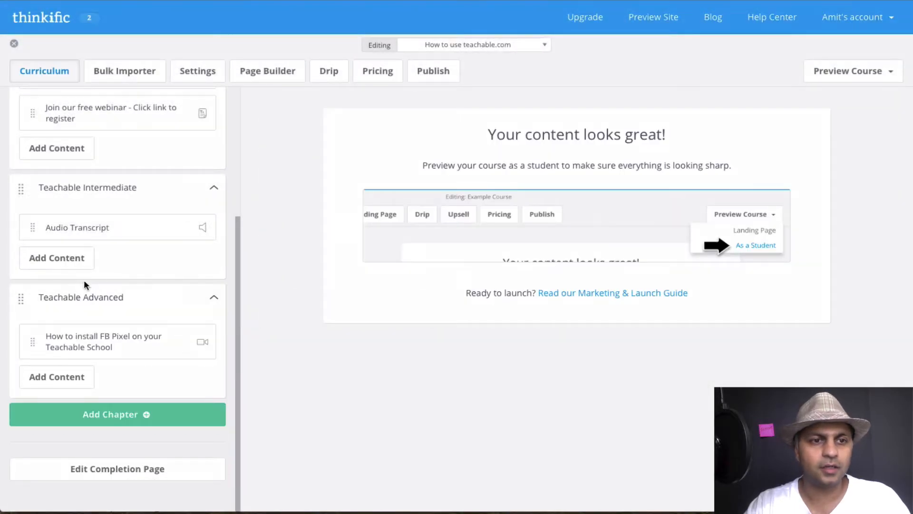
left_click(76, 262)
left_click(52, 275)
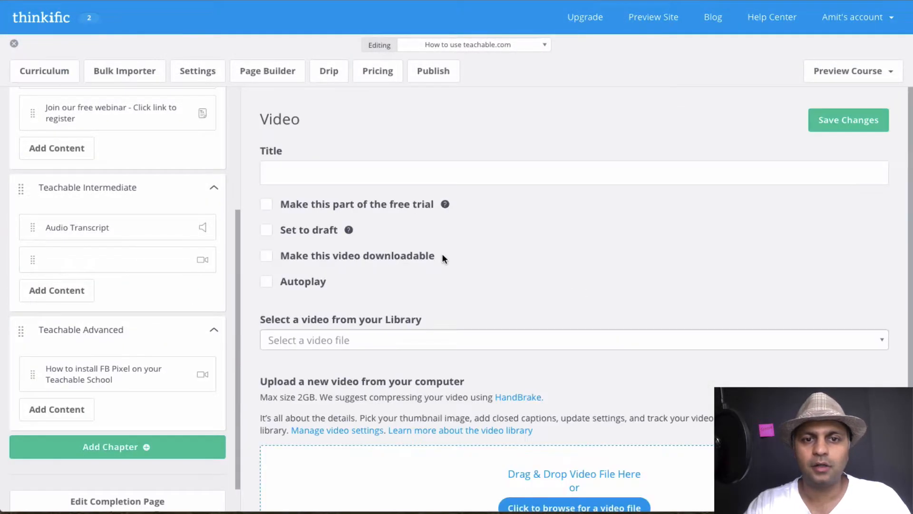
scroll(547, 296, "down", 4)
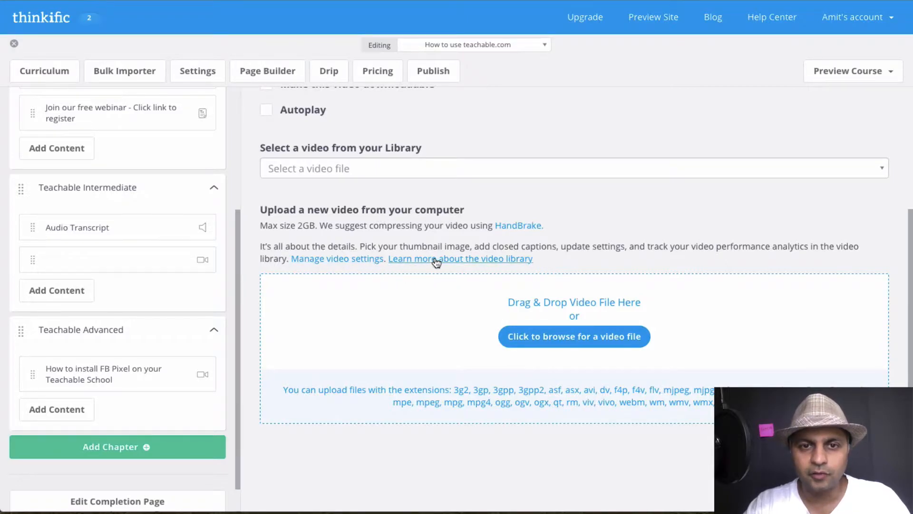
scroll(649, 265, "up", 3)
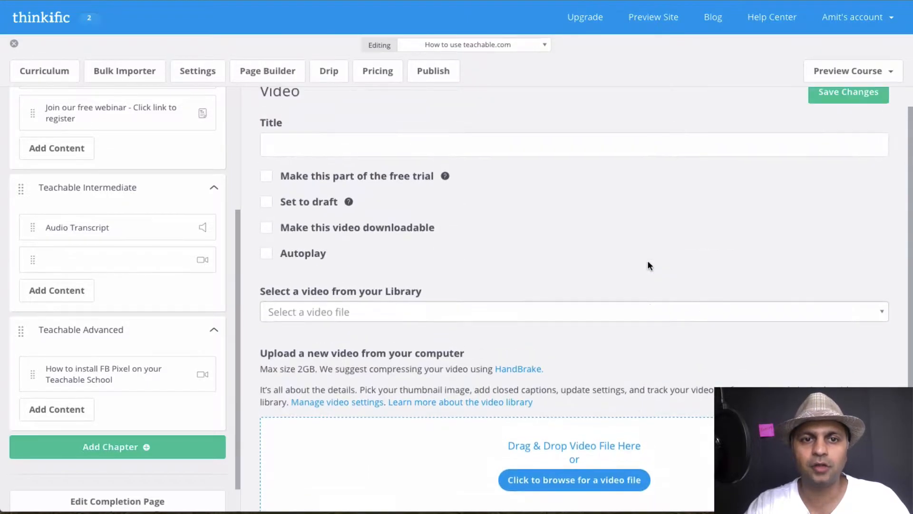
left_click(413, 318)
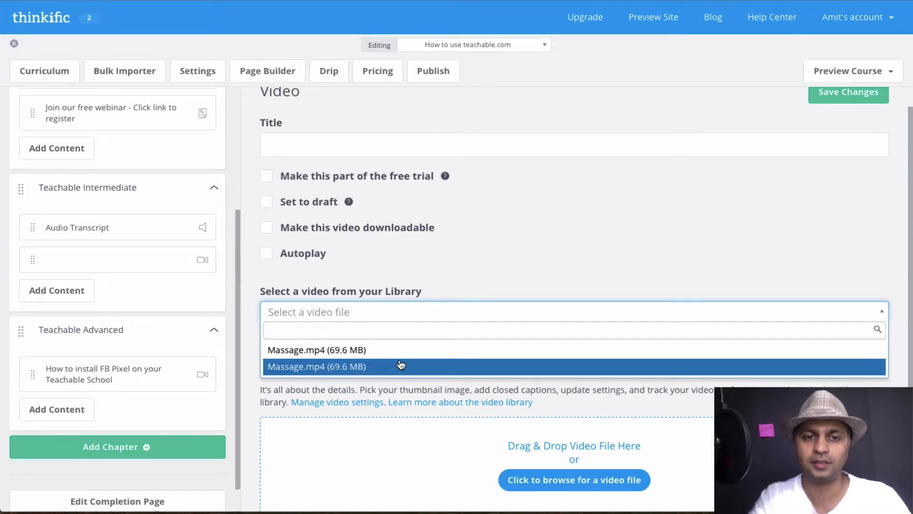
left_click(399, 307)
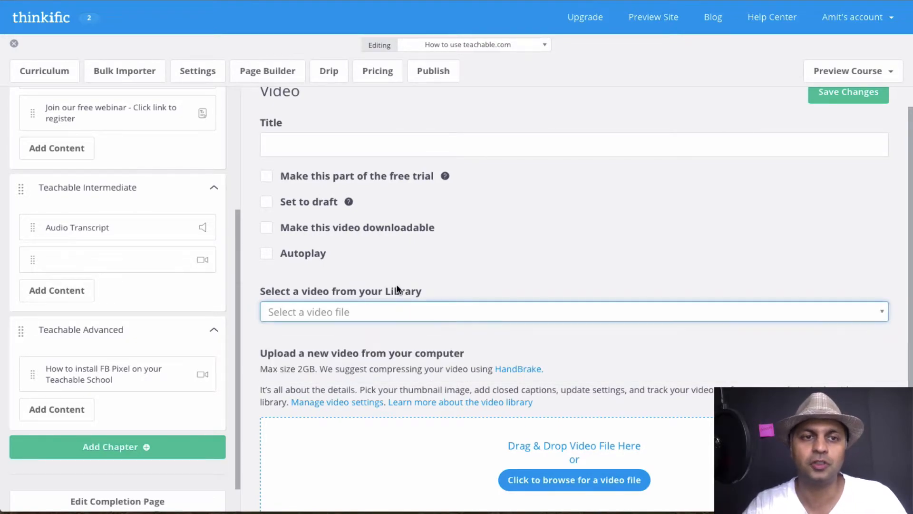
left_click(136, 70)
left_click(571, 274)
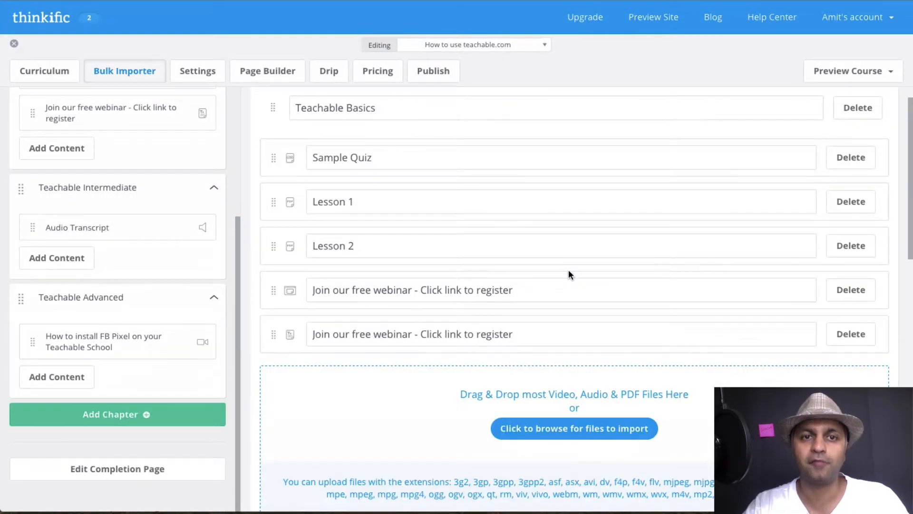
scroll(580, 317, "down", 4)
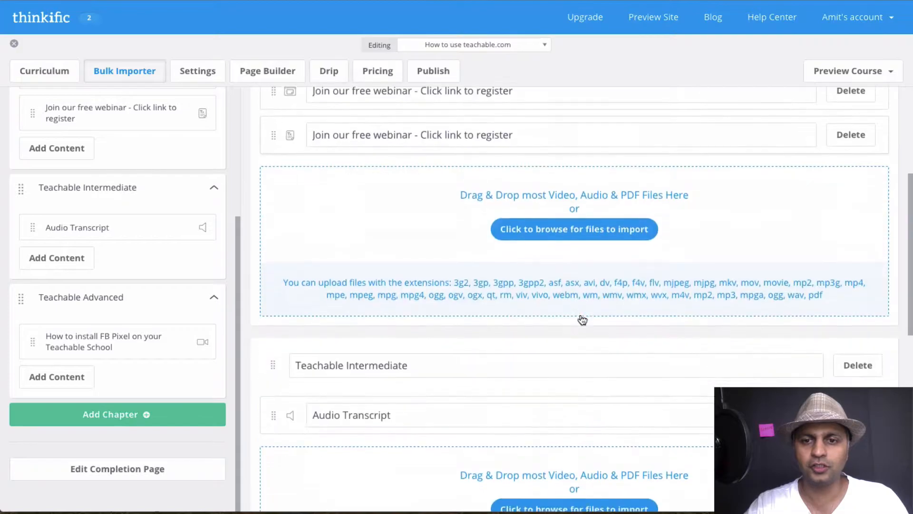
scroll(628, 193, "up", 5)
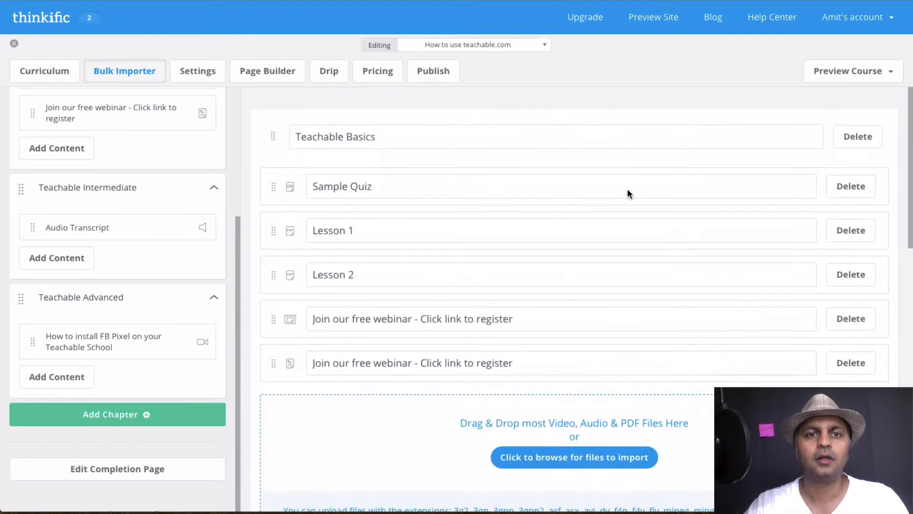
In Settings, check the course name and URL slug, then enter .5 hours for estimated completion time
left_click(201, 72)
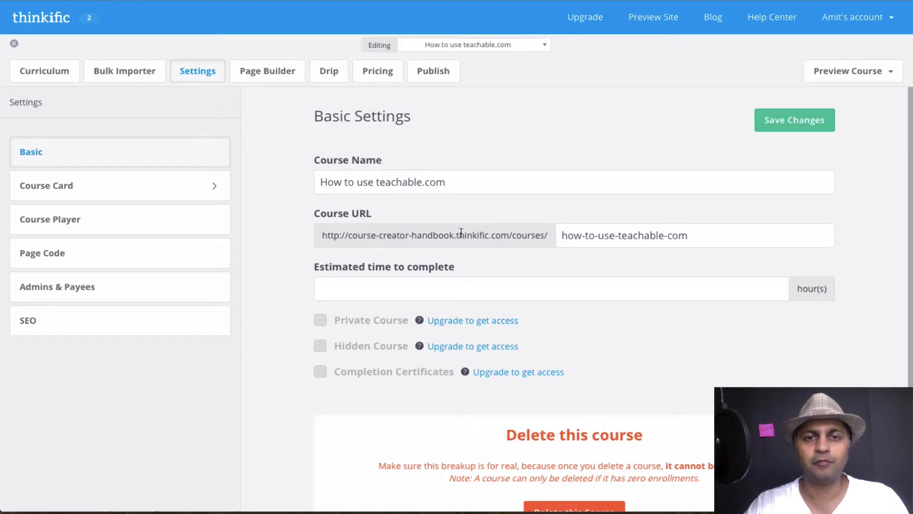
left_click_drag(455, 184, 306, 183)
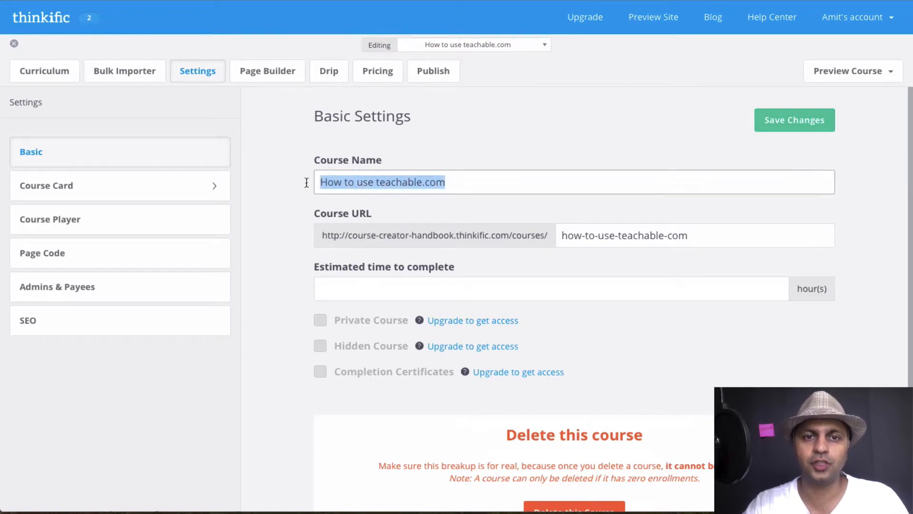
left_click_drag(742, 230, 492, 236)
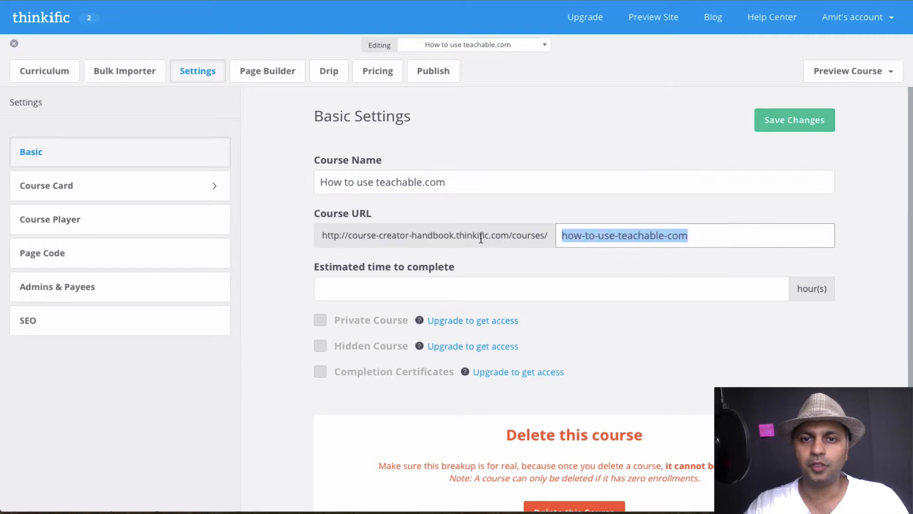
left_click(473, 292)
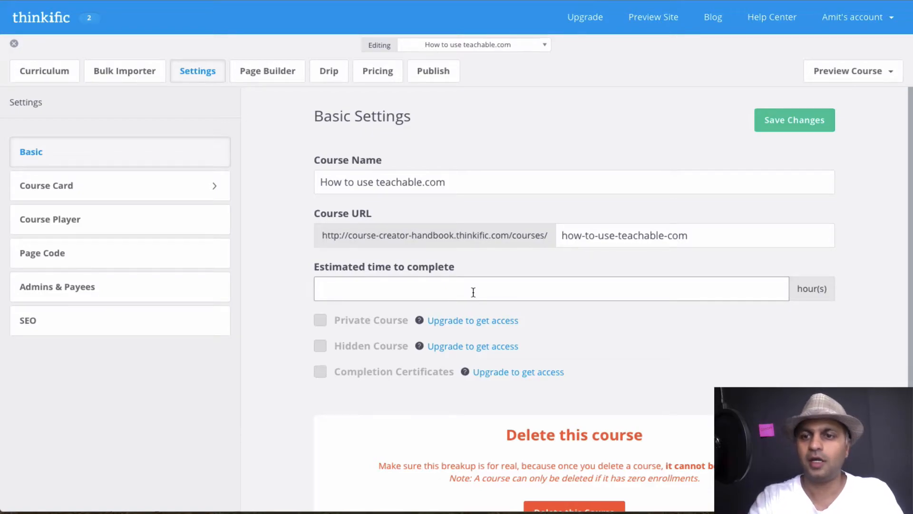
type(".5")
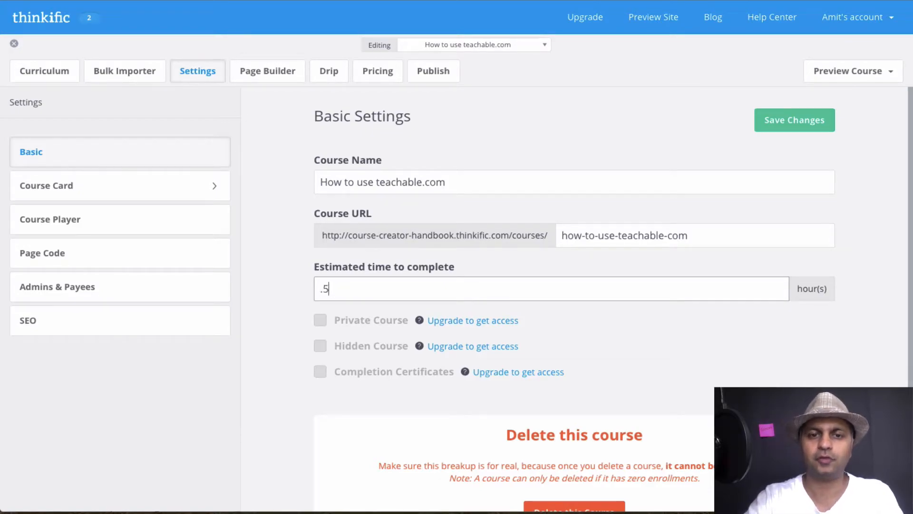
left_click(823, 288)
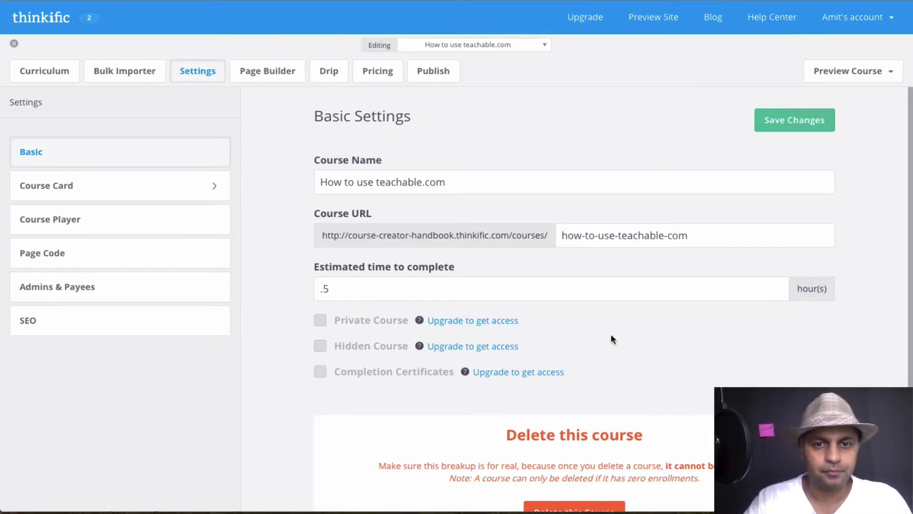
scroll(611, 333, "down", 2)
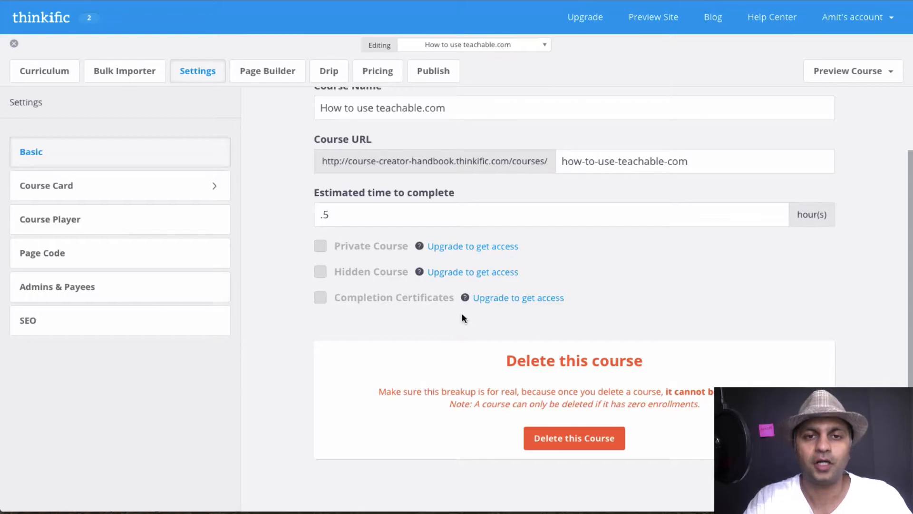
scroll(462, 313, "up", 2)
Save the .5-hour estimate and upload pexels-photo-327070.jpeg as the course card image
left_click(808, 121)
left_click(129, 182)
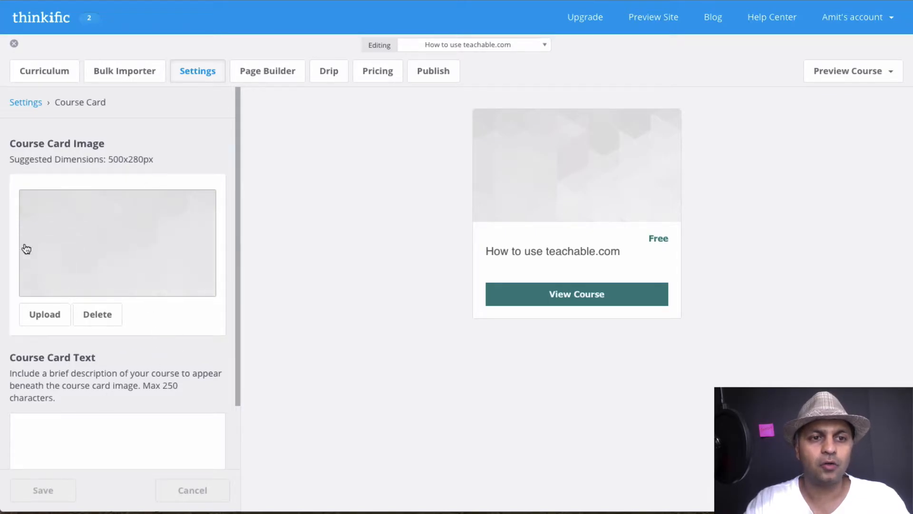
left_click(44, 316)
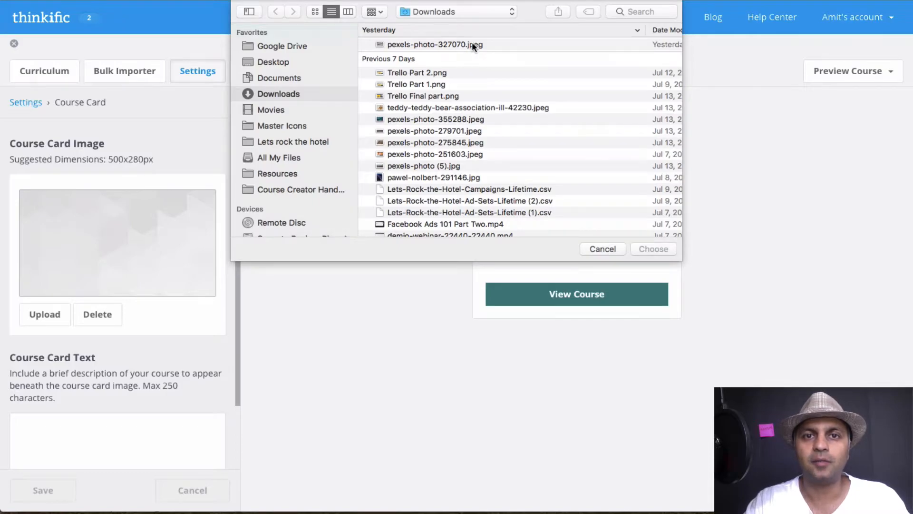
left_click(472, 45)
left_click(652, 248)
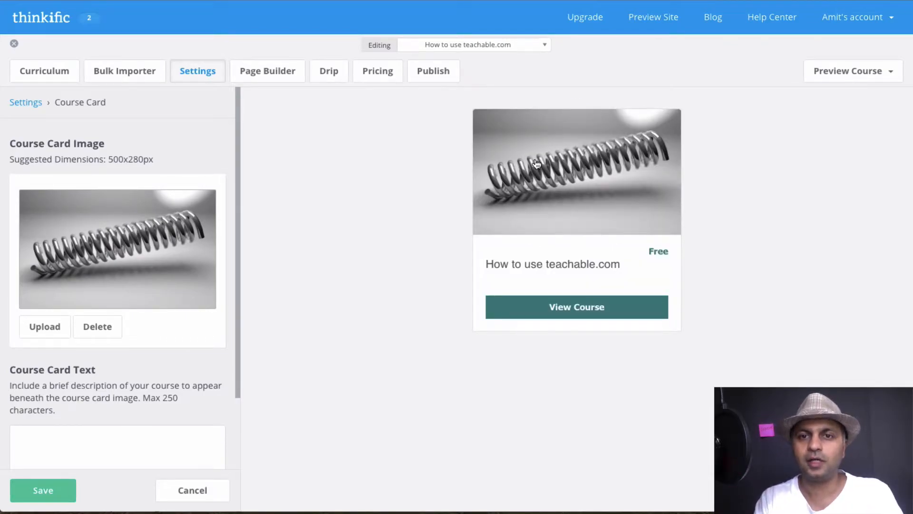
Enter 'Learn to use teachable in less than 30 minutes' as the Course Card Text and save
left_click_drag(486, 265, 652, 270)
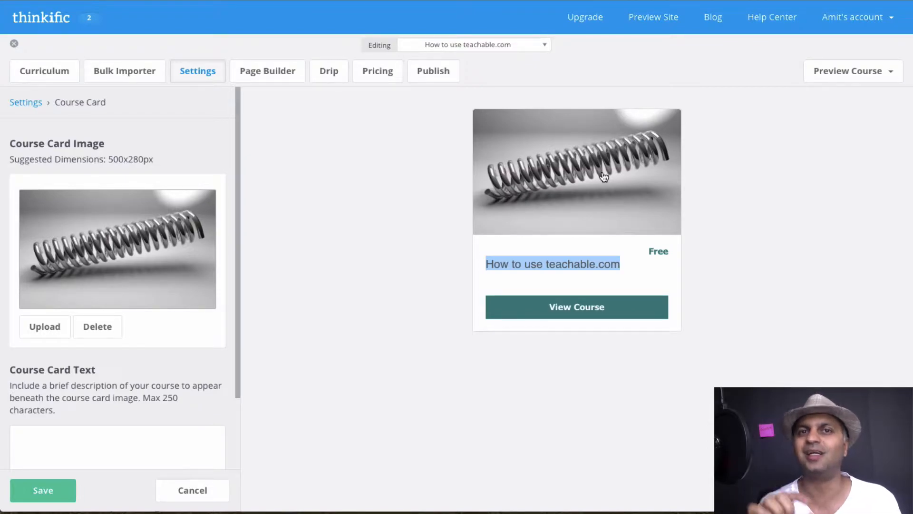
left_click_drag(10, 388, 196, 389)
scroll(141, 391, "down", 2)
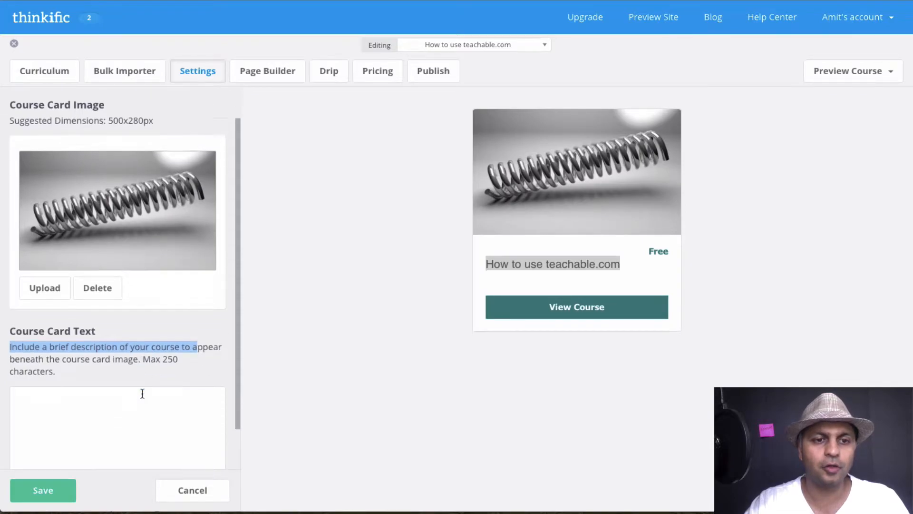
left_click(113, 349)
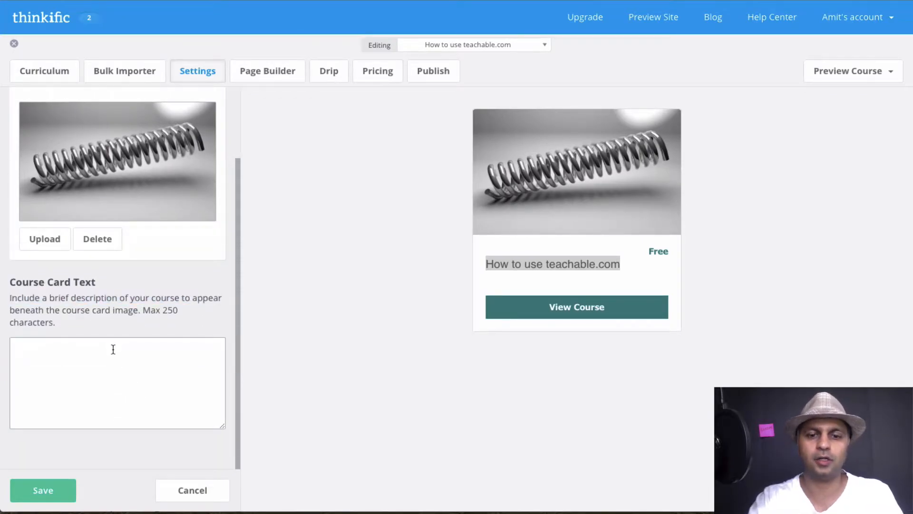
type("Lea")
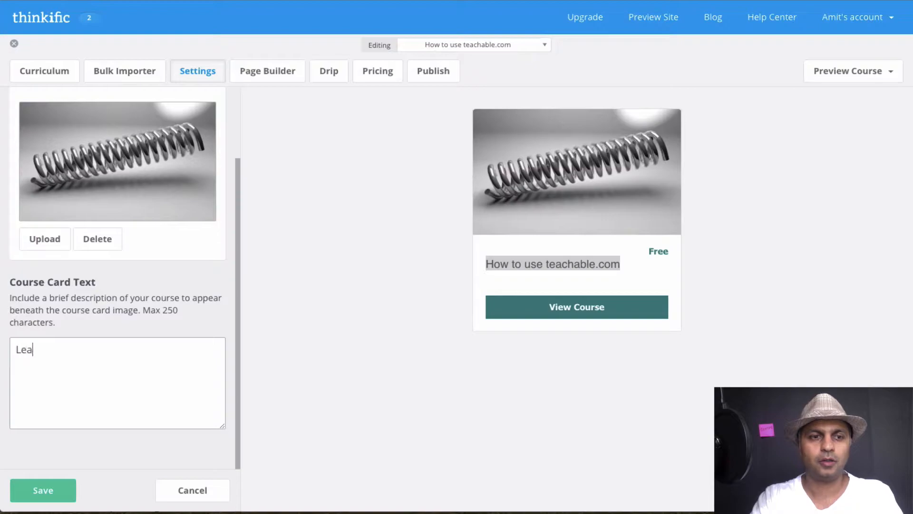
type("rn to use t")
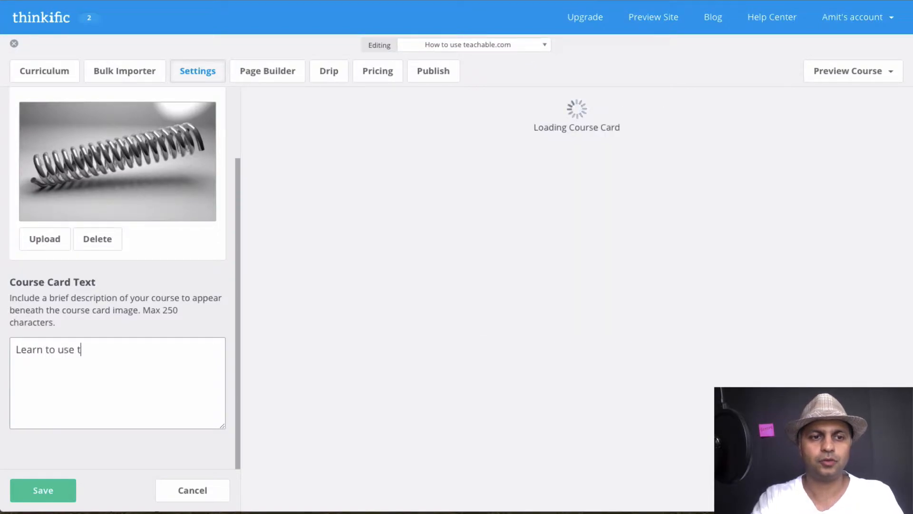
type("eachable in ")
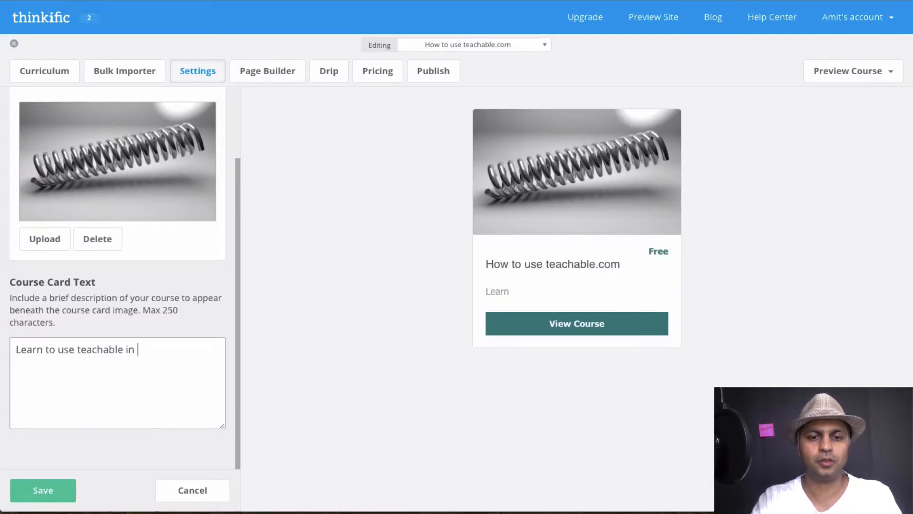
type("less than 30 minutes")
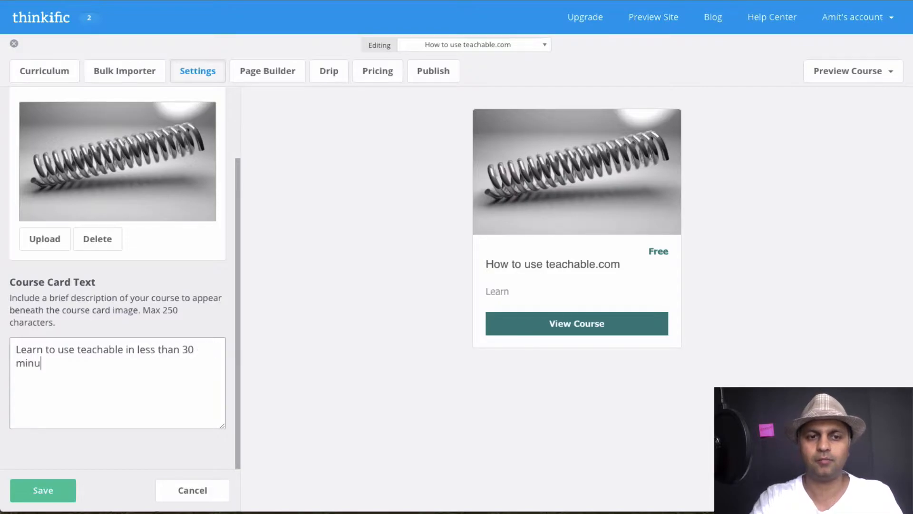
left_click(51, 487)
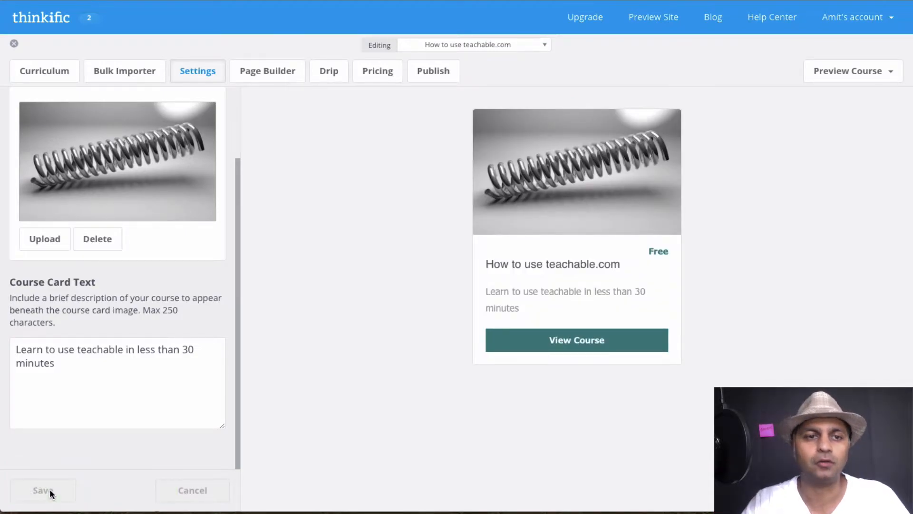
scroll(178, 320, "up", 3)
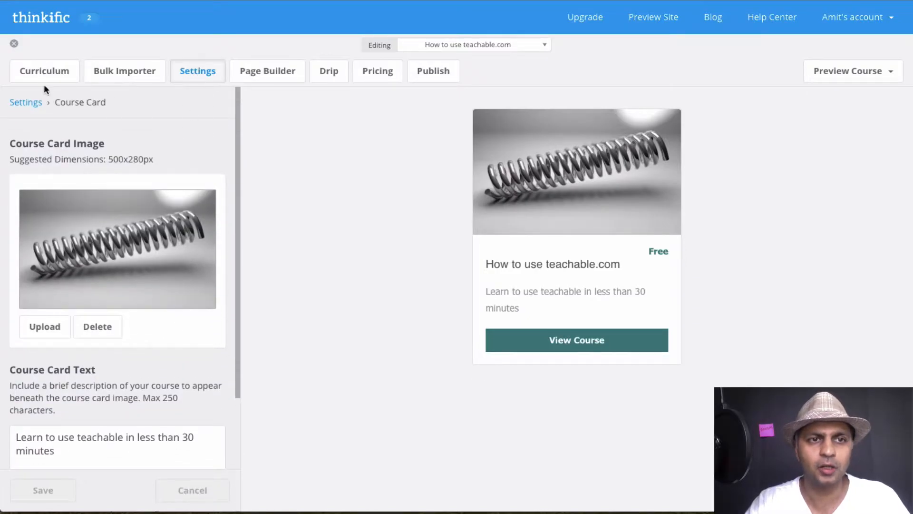
Save the Black course player theme, then open the Page Footer Code box
left_click(26, 103)
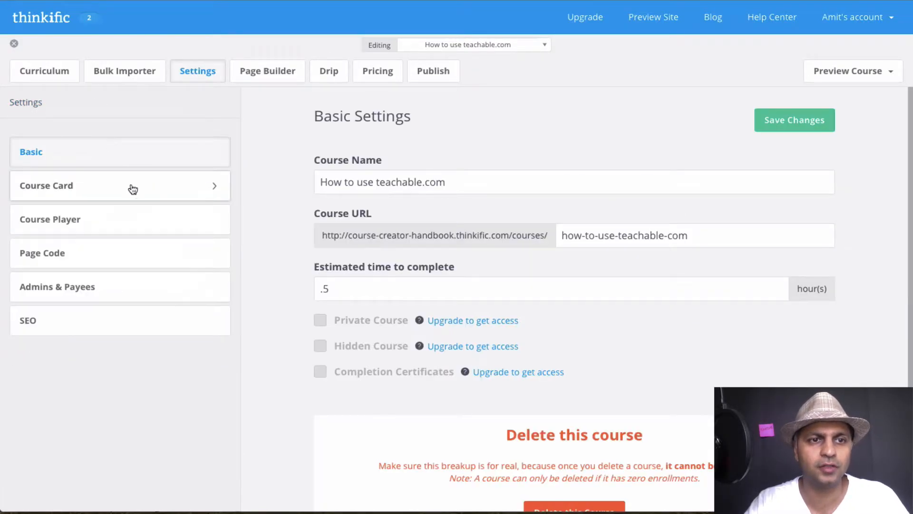
left_click(218, 186)
left_click(32, 103)
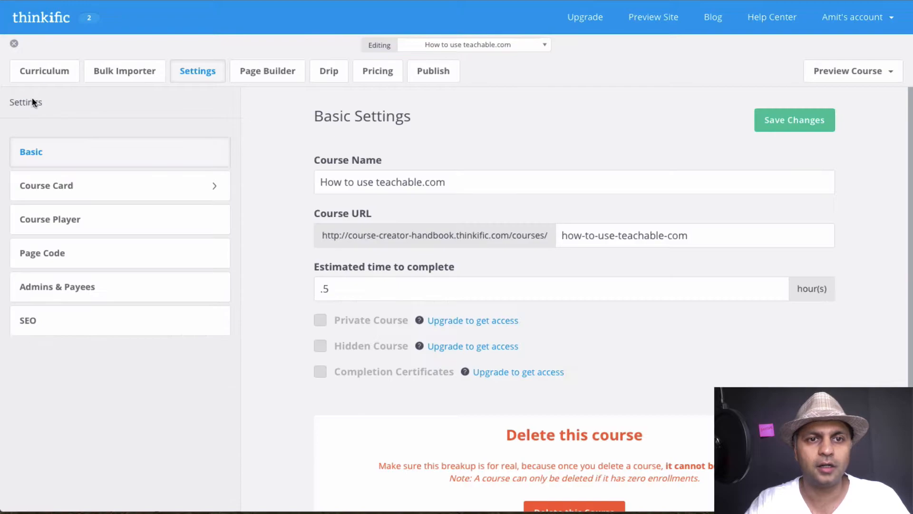
left_click(130, 222)
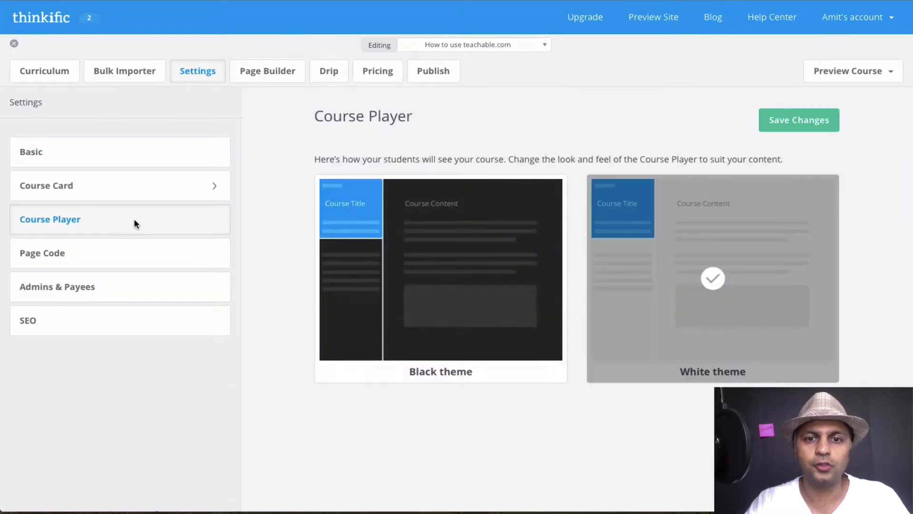
left_click(415, 311)
left_click(836, 127)
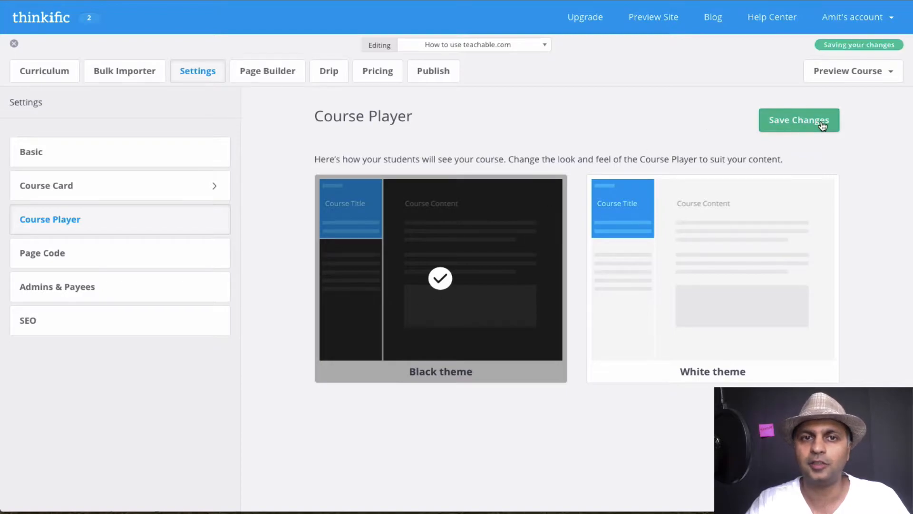
left_click(59, 255)
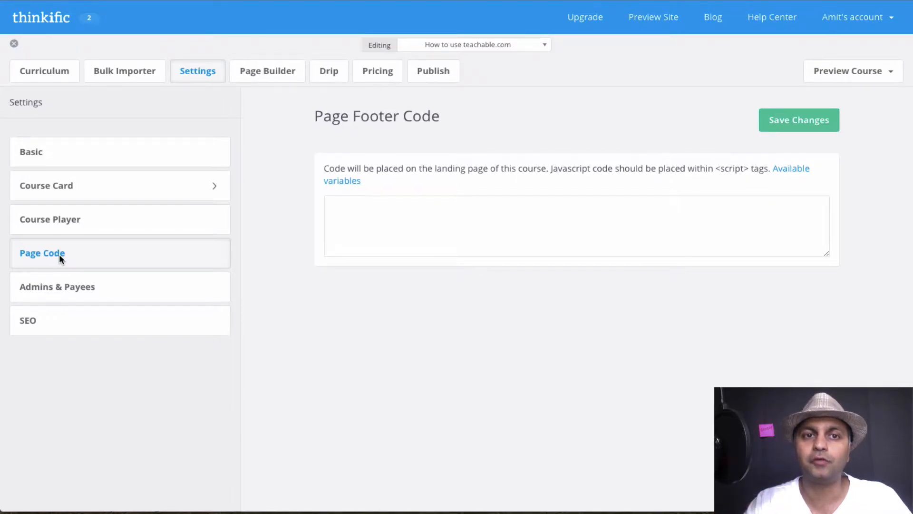
left_click(602, 226)
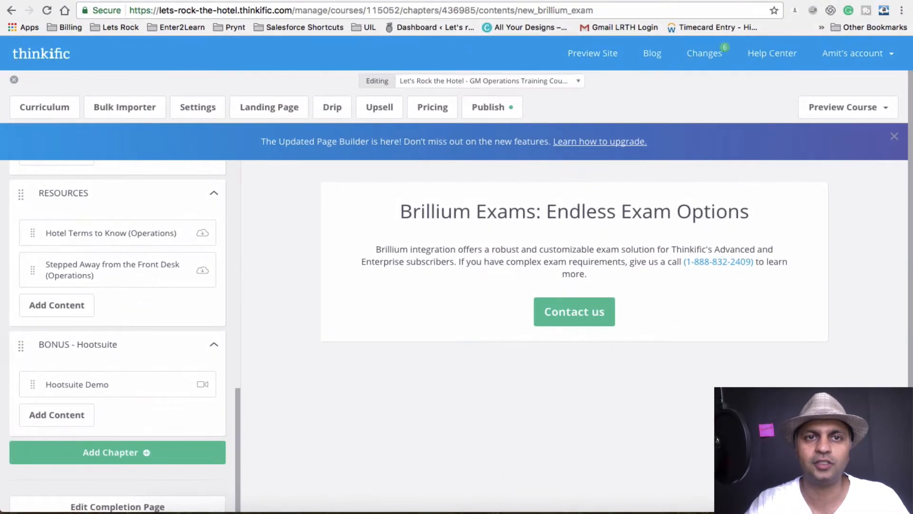
Open trello.com in a new tab and the Website board's Google analytics code card
key("super+t")
type("trello.com")
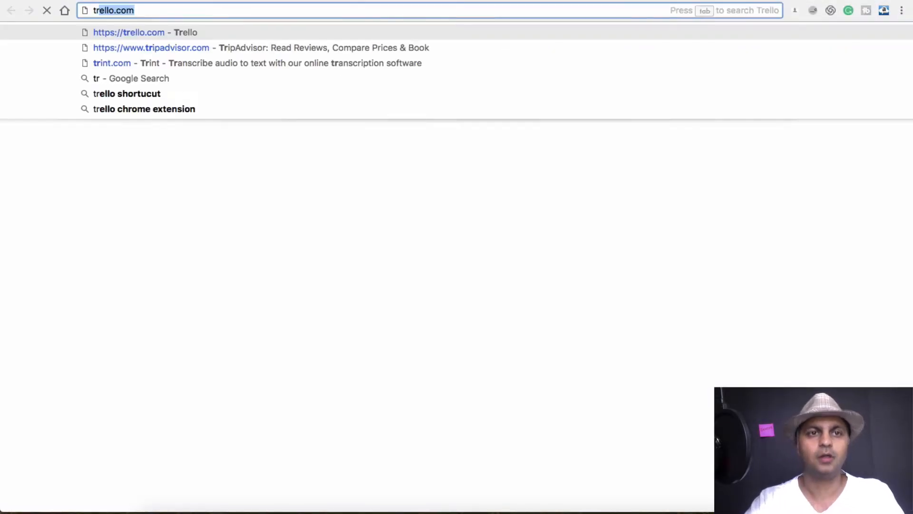
key("Return")
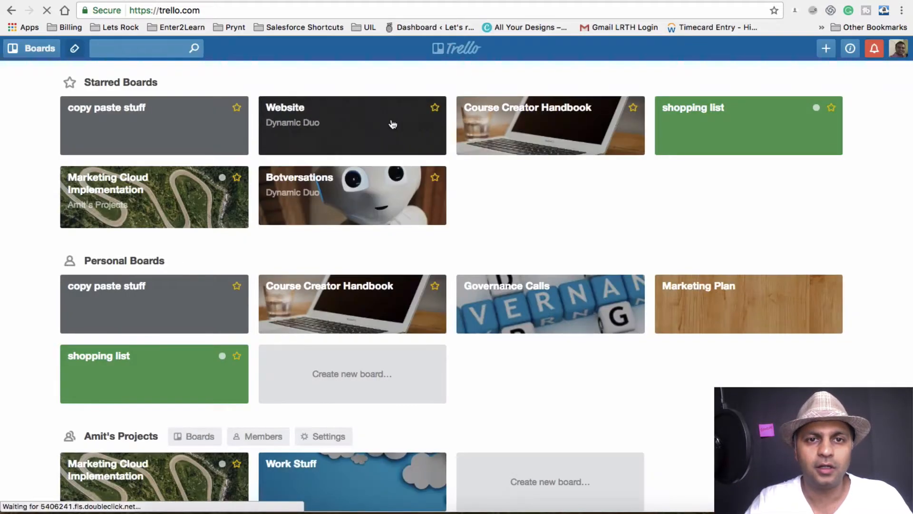
left_click(352, 119)
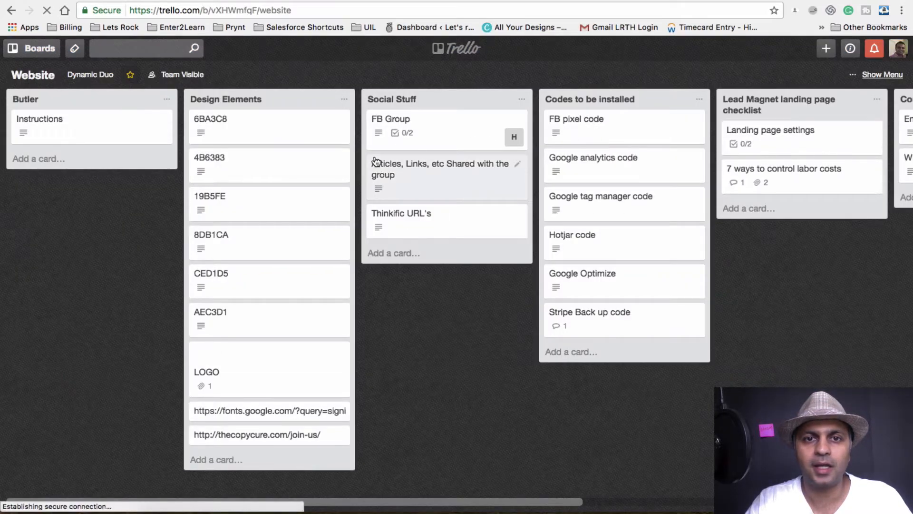
left_click(601, 165)
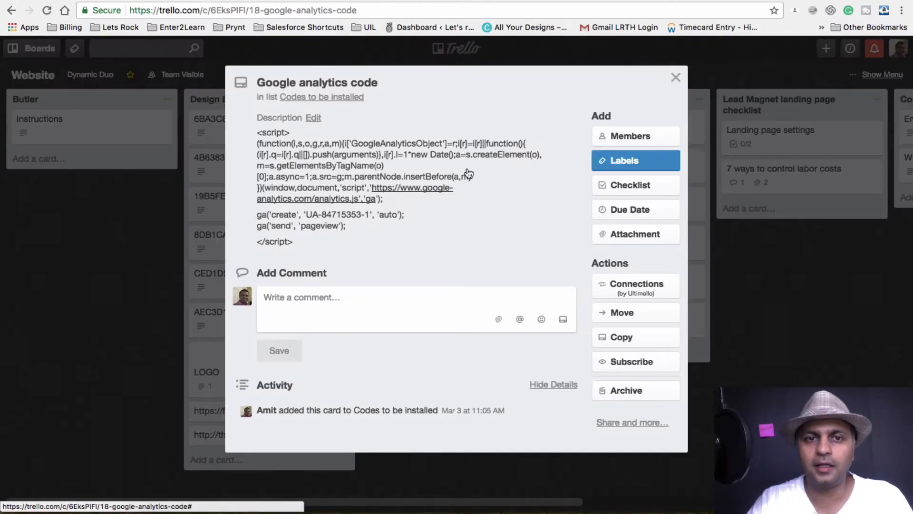
Paste the card's analytics script into Thinkific's page footer code and save
left_click(485, 170)
key("super+a")
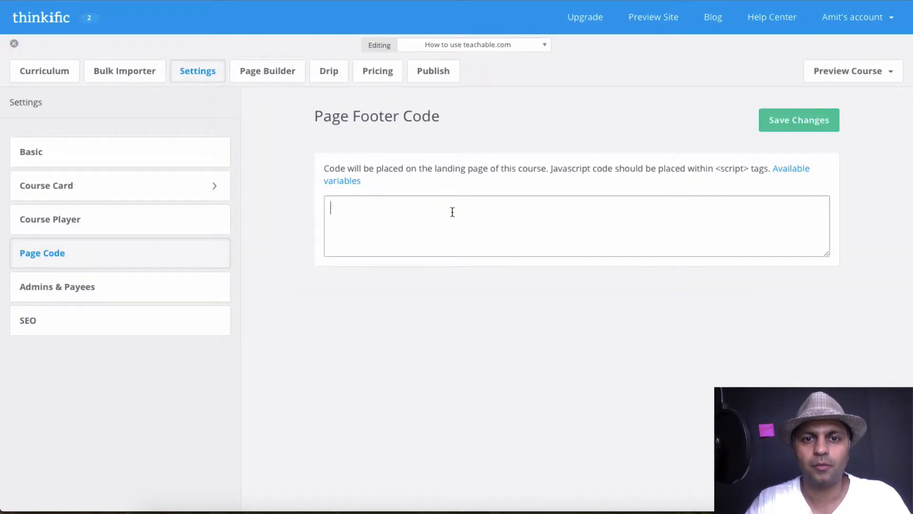
key("super+v")
left_click(799, 124)
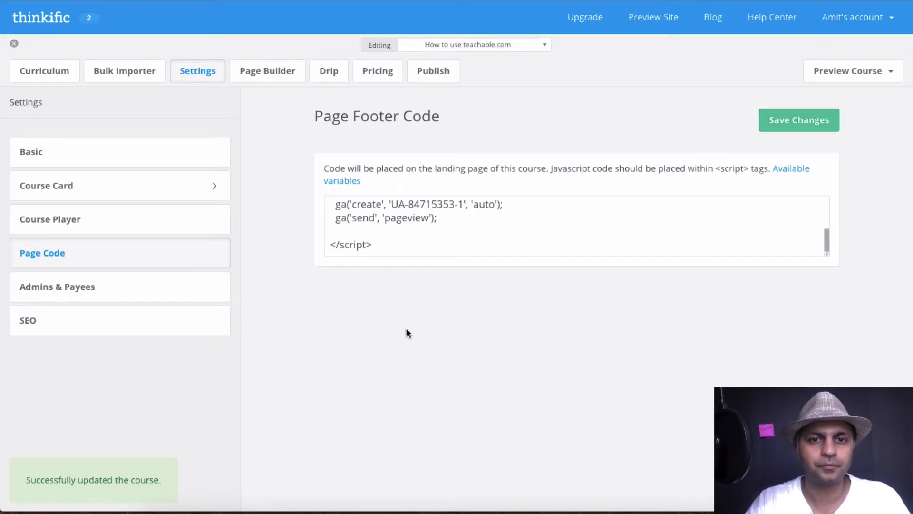
Review the Admins & Payees people list, then open SEO settings and its SEO Title field
left_click(121, 281)
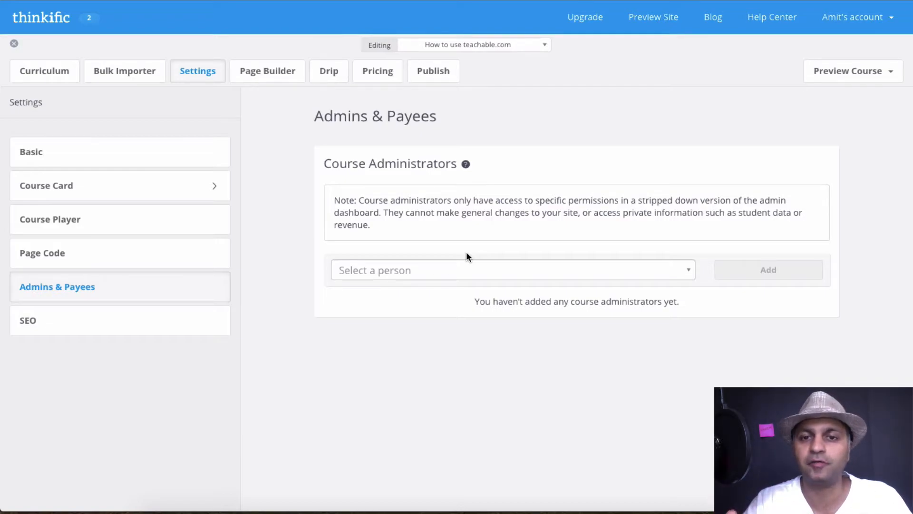
left_click(494, 270)
left_click(473, 318)
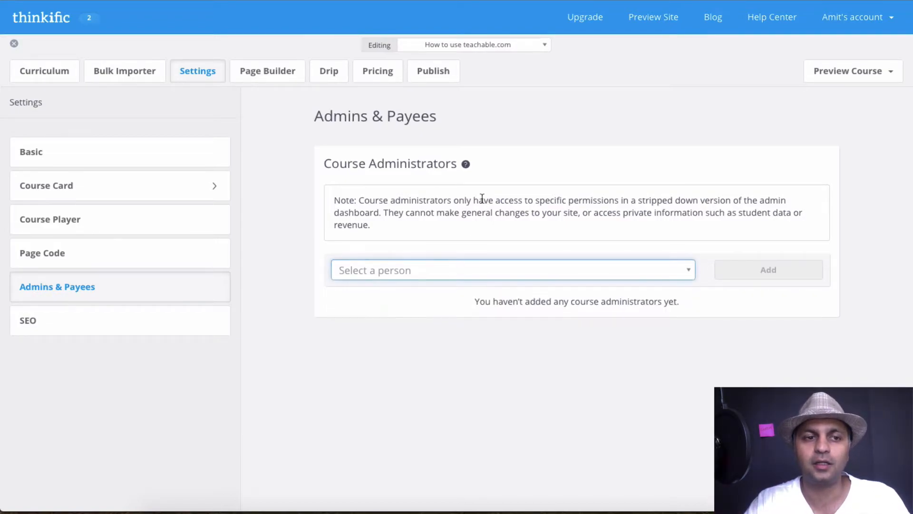
left_click(55, 334)
left_click(522, 230)
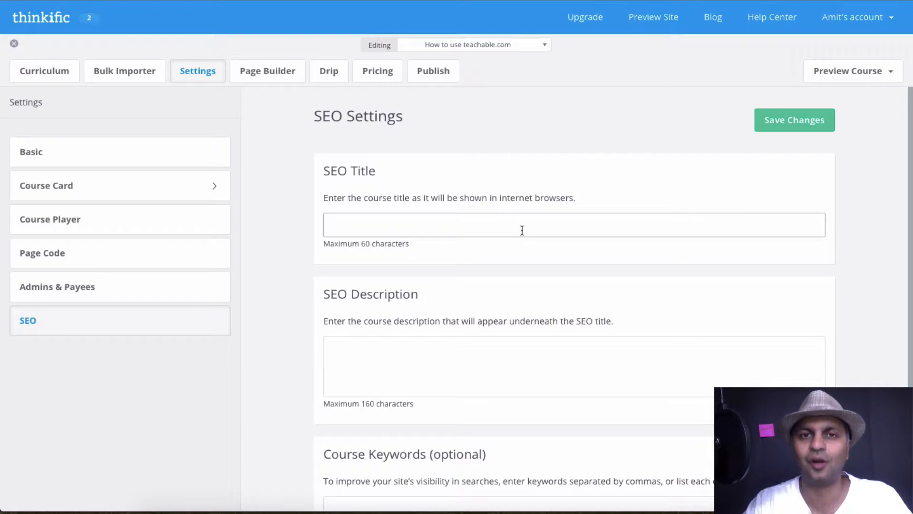
Cancel leaving for the Page Builder and save the course's SEO settings instead
scroll(521, 230, "down", 2)
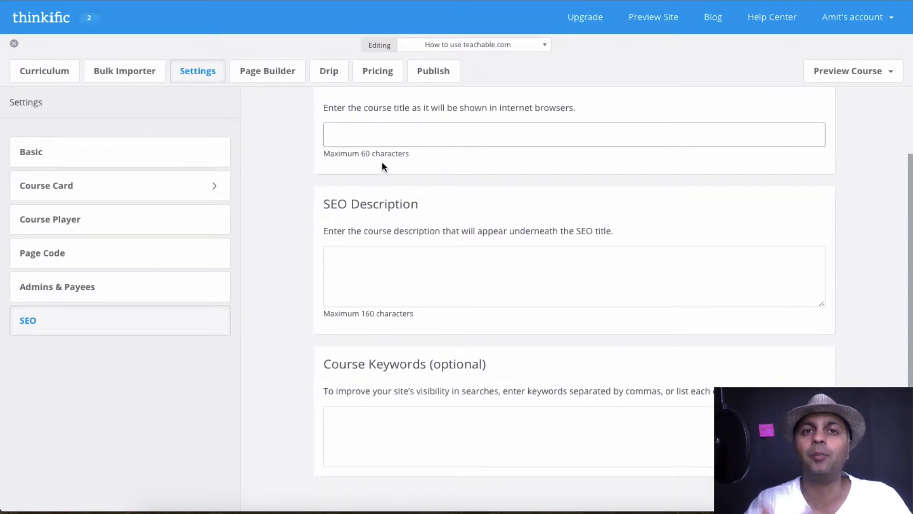
scroll(382, 164, "down", 1)
left_click(499, 375)
scroll(499, 376, "up", 3)
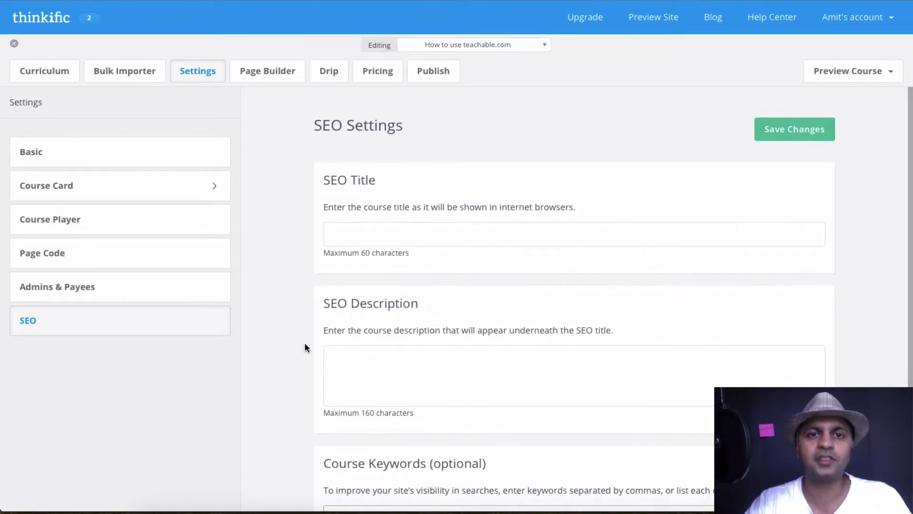
left_click(266, 72)
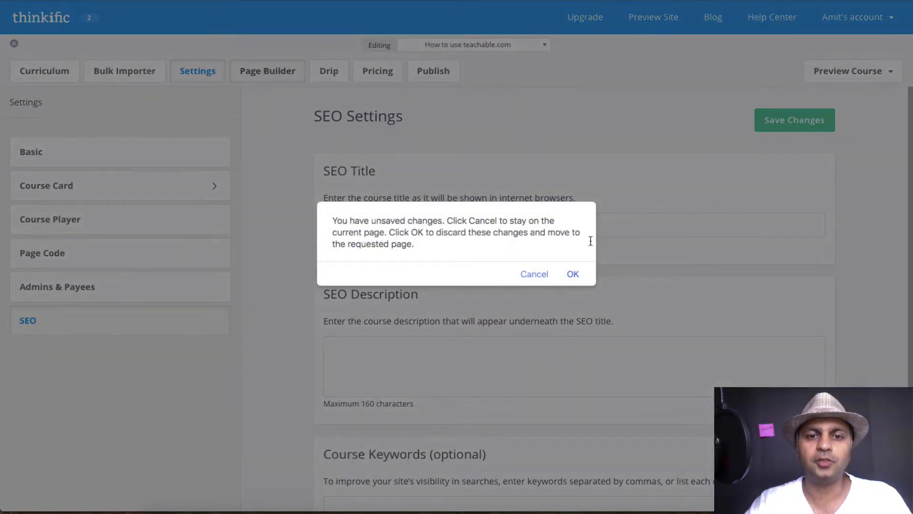
left_click(540, 272)
left_click(786, 121)
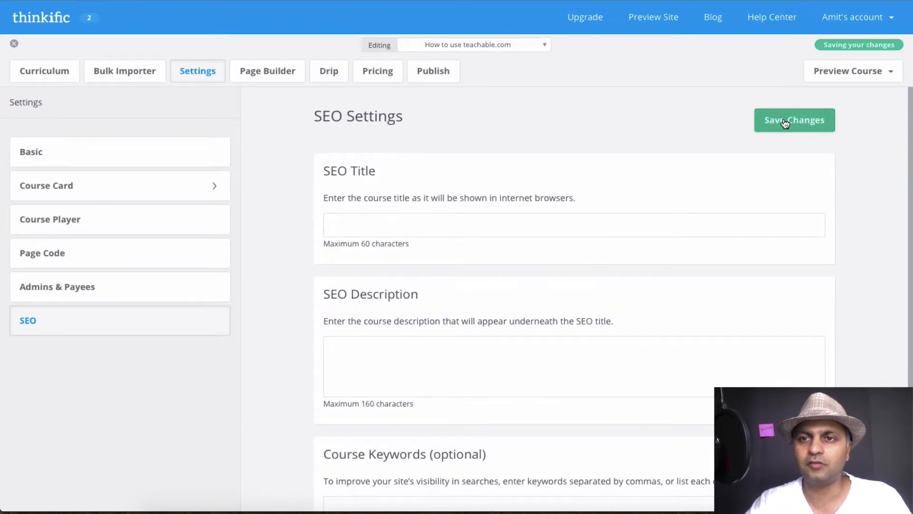
Open the landing Page Builder and look through the Banner section's settings
left_click(267, 71)
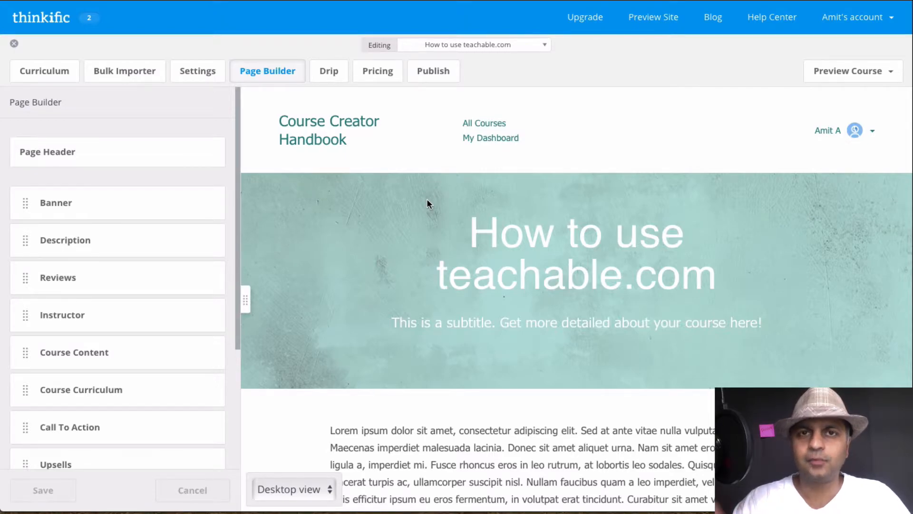
scroll(118, 330, "down", 4)
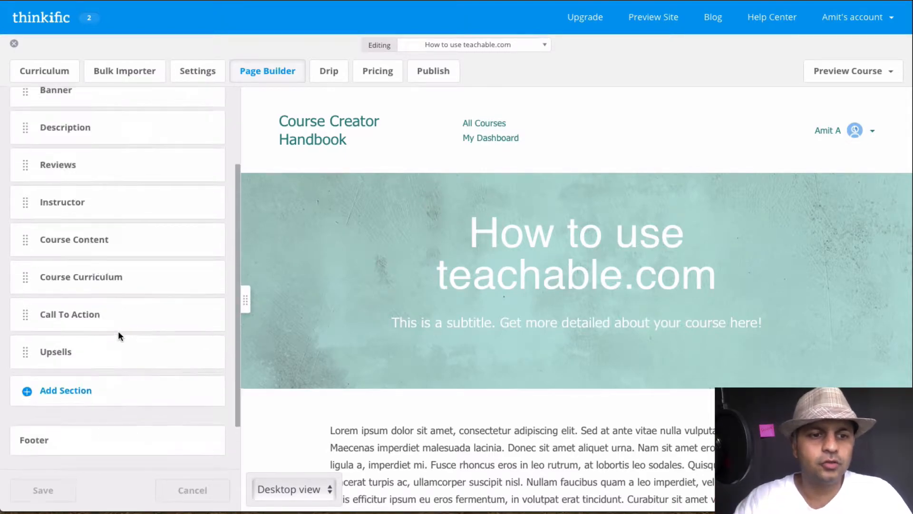
scroll(118, 331, "up", 4)
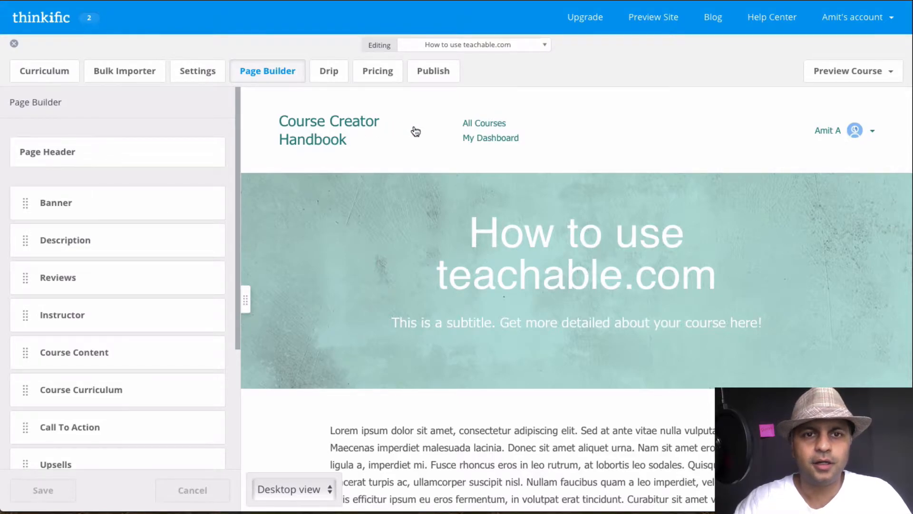
left_click(132, 210)
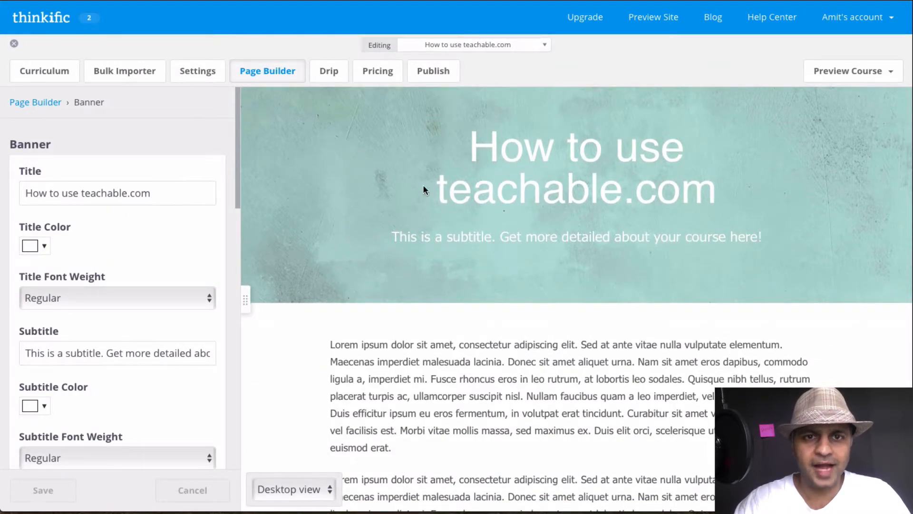
scroll(102, 317, "down", 5)
scroll(101, 317, "down", 10)
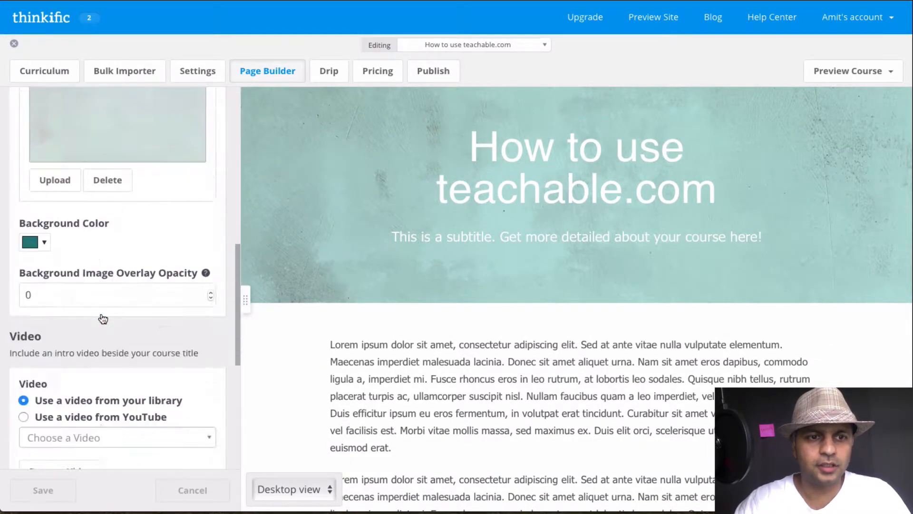
scroll(102, 317, "up", 15)
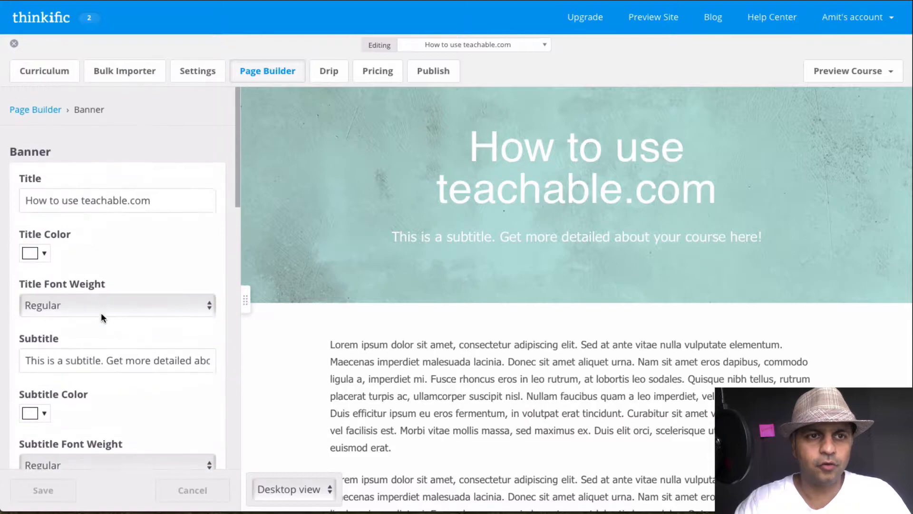
Browse the Description and Reviews sections, then return to the Banner settings
left_click(48, 106)
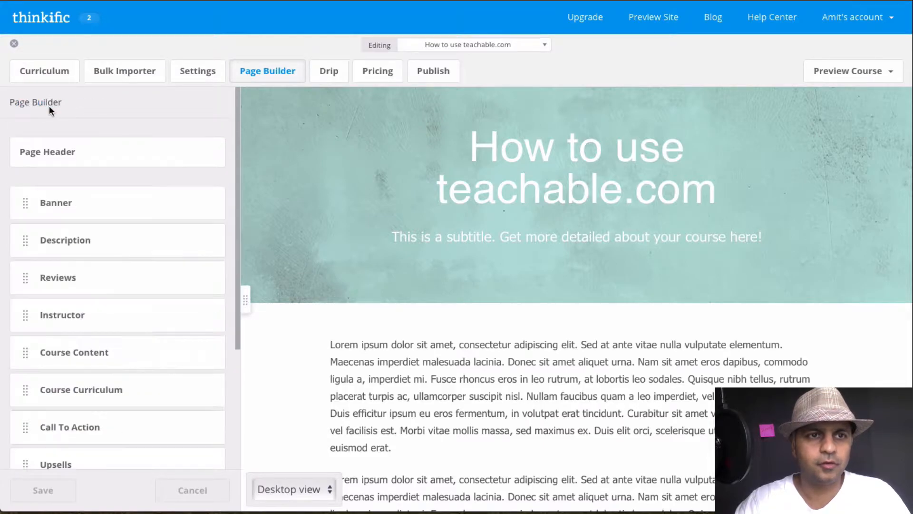
left_click(71, 241)
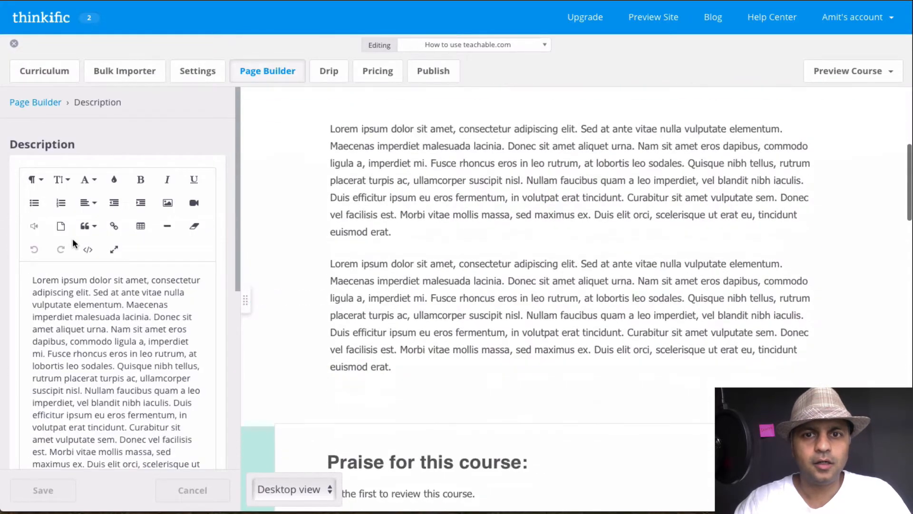
left_click(35, 104)
left_click(73, 279)
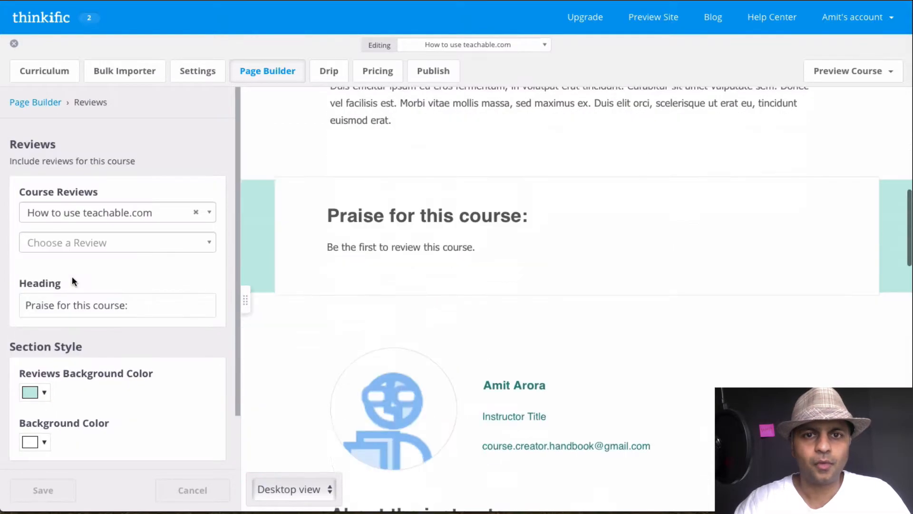
left_click(34, 107)
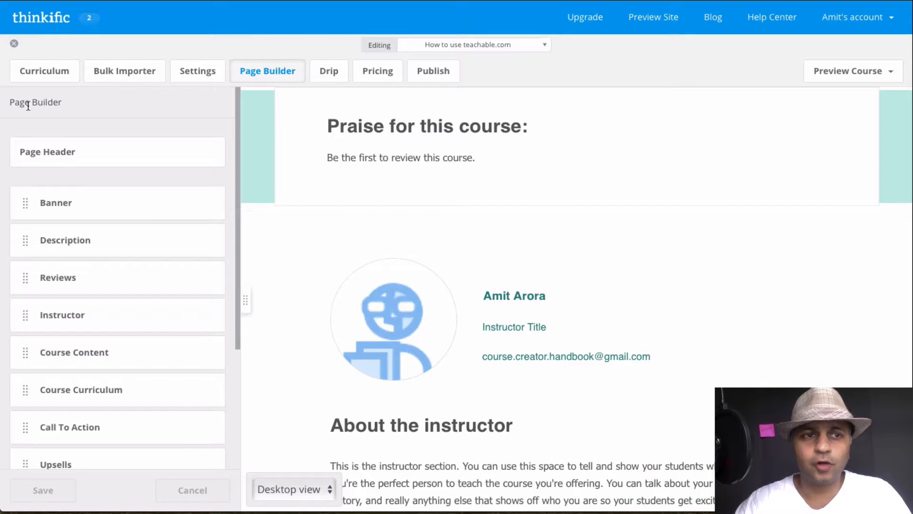
left_click(94, 208)
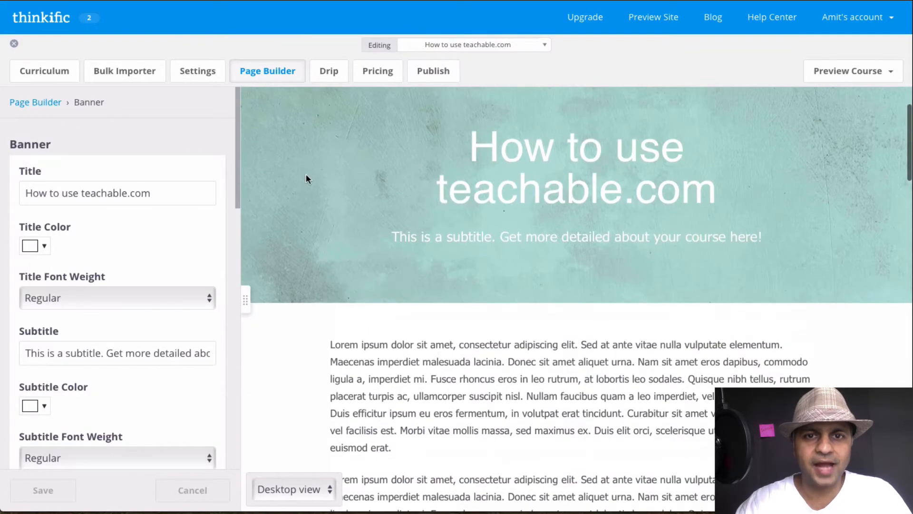
Make the banner title bold and change the subtitle to 'In less than 30 minutes'
scroll(116, 198, "down", 3)
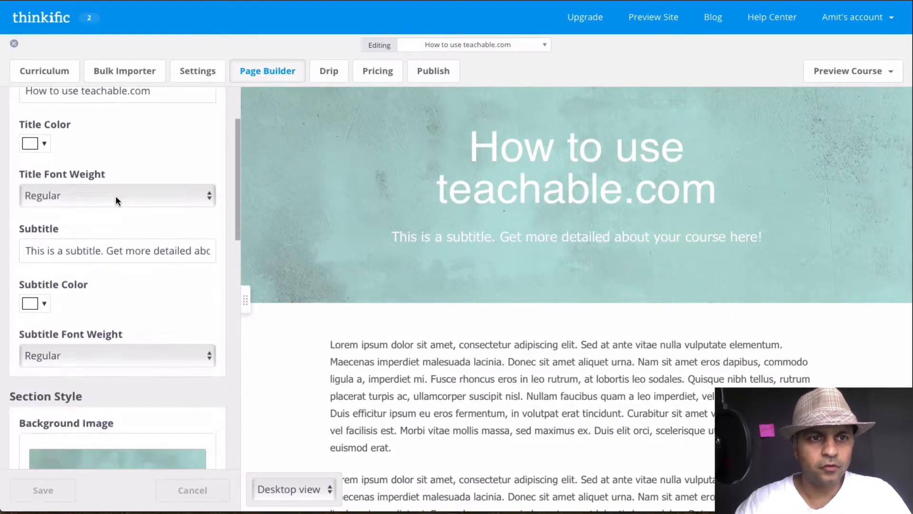
left_click(133, 201)
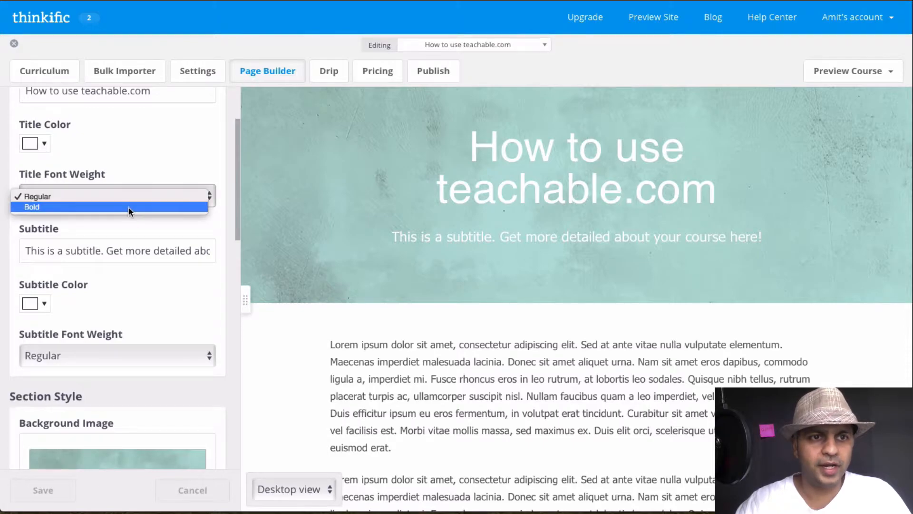
left_click(128, 207)
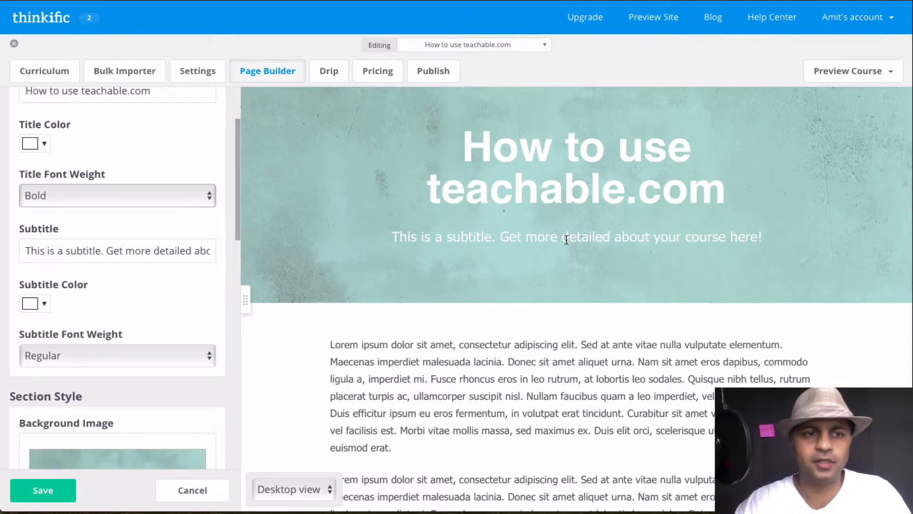
left_click(109, 257)
key("ctrl+a")
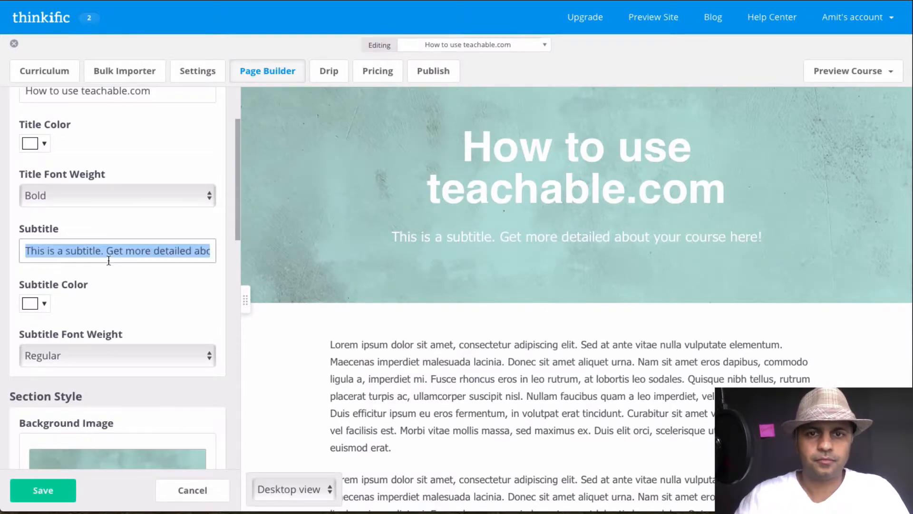
type("In ")
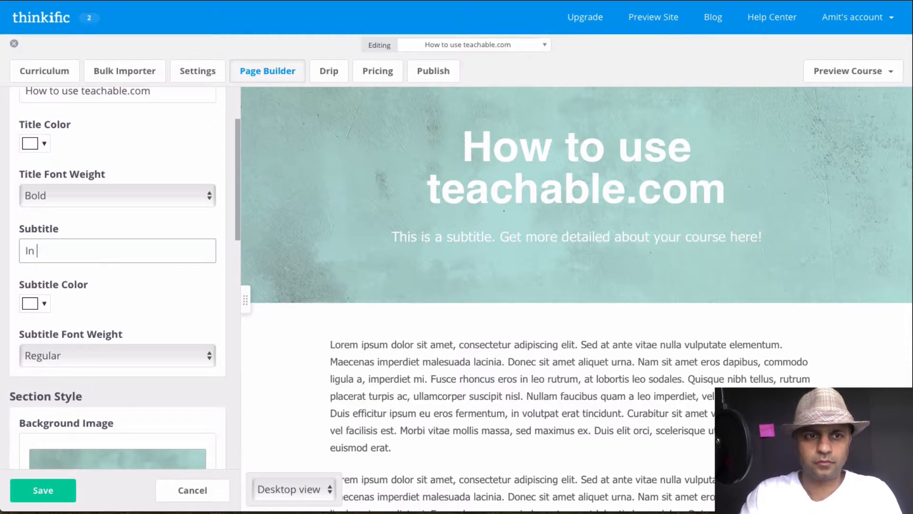
type("less than")
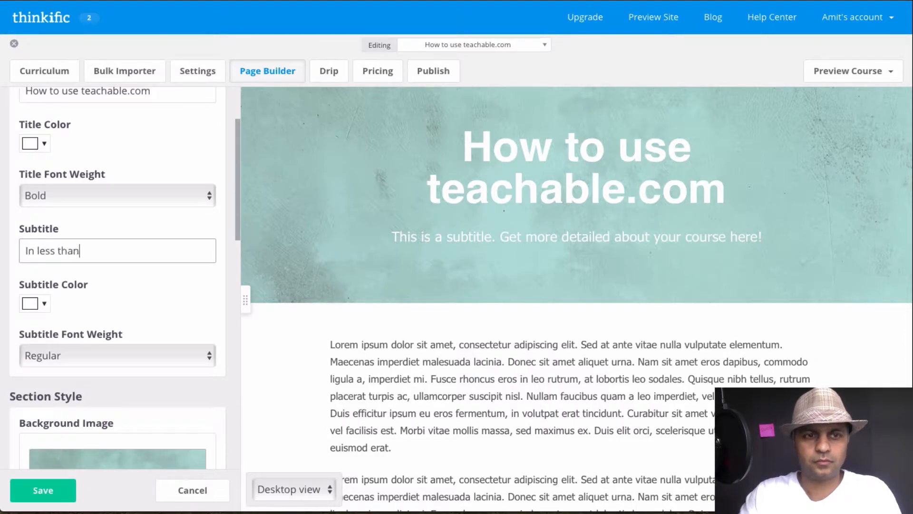
type(" 30 minutes")
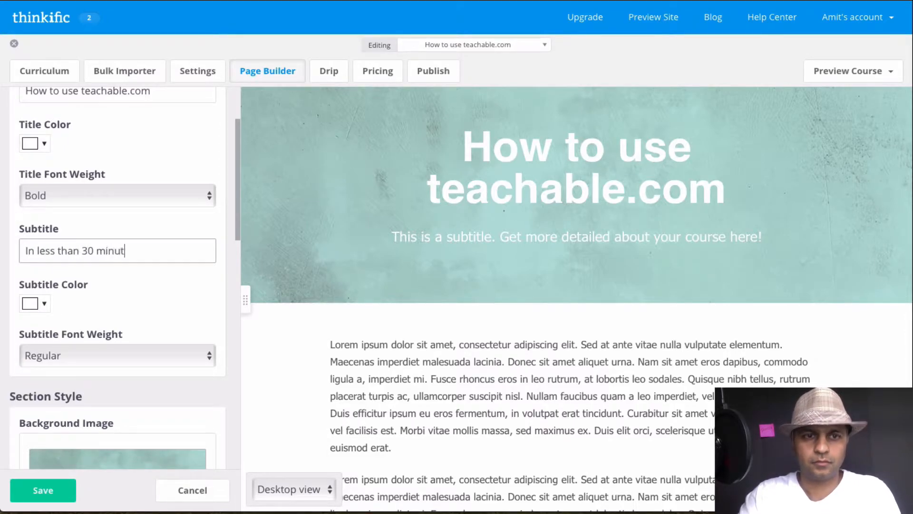
Set the banner title colour to black and the subtitle colour to dark grey
scroll(117, 276, "down", 2)
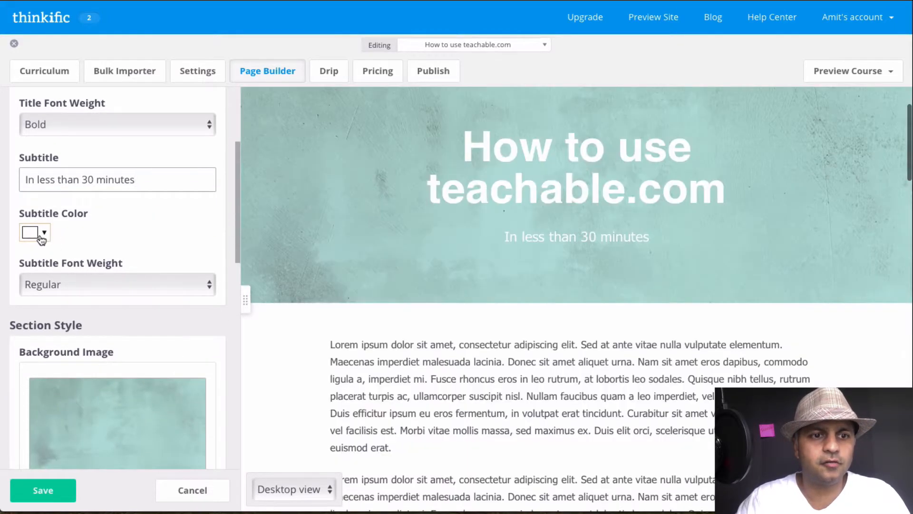
left_click(42, 236)
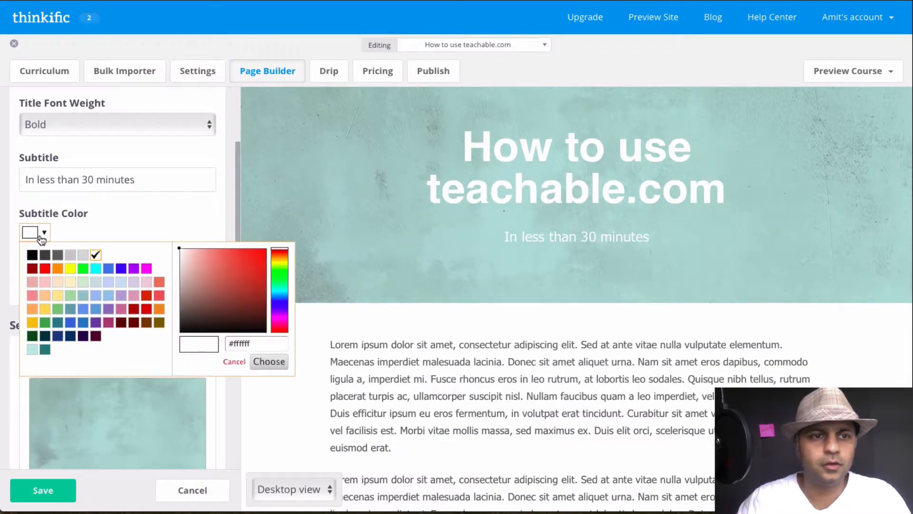
left_click(243, 332)
left_click(267, 363)
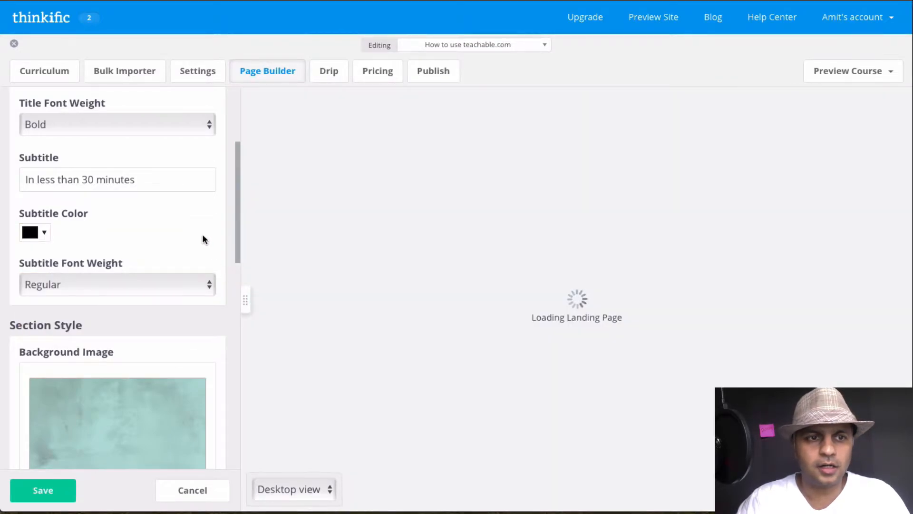
scroll(202, 233, "down", 1)
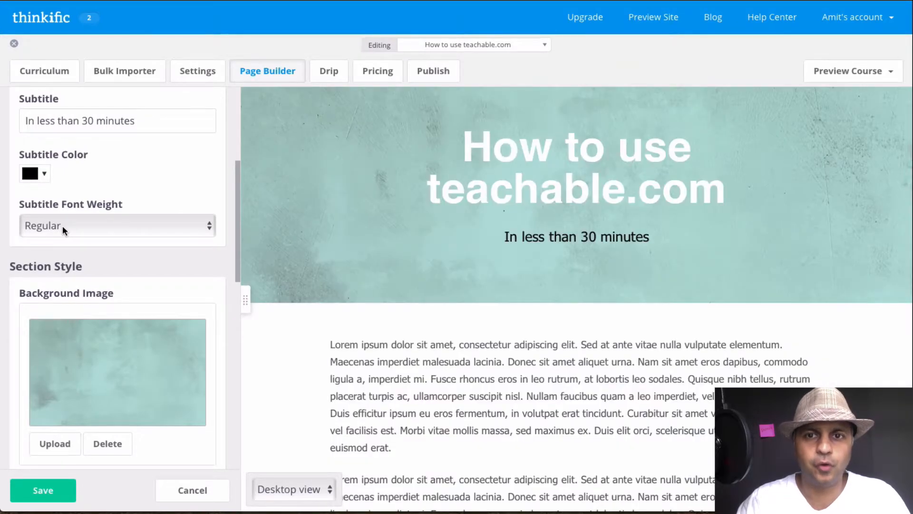
scroll(62, 227, "down", 1)
scroll(63, 226, "up", 5)
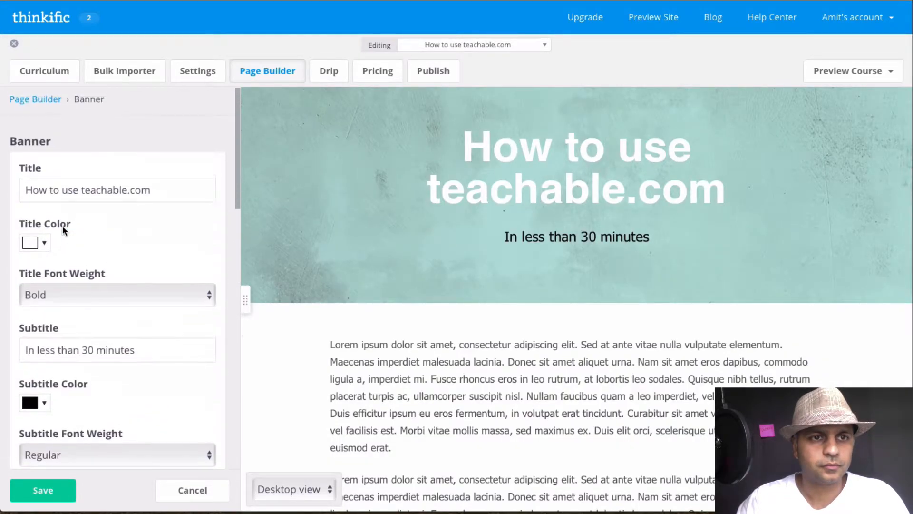
left_click(35, 244)
left_click(31, 264)
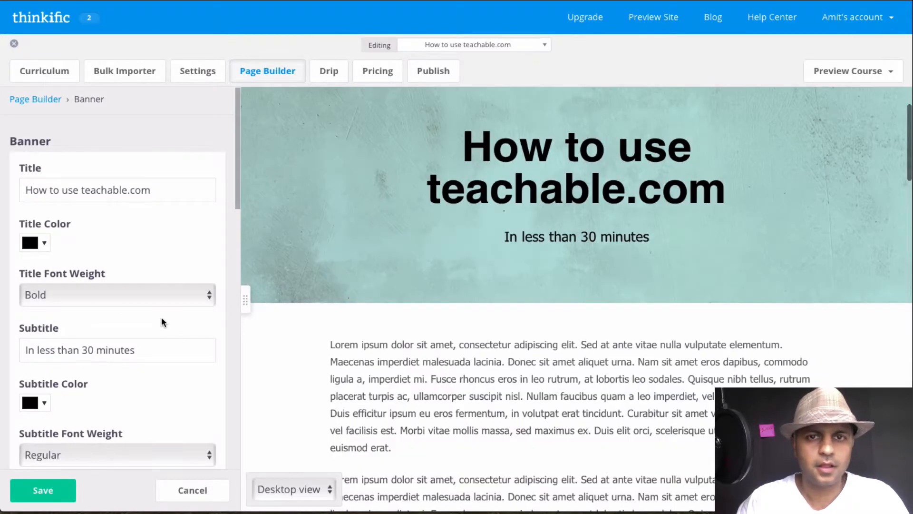
scroll(162, 322, "down", 3)
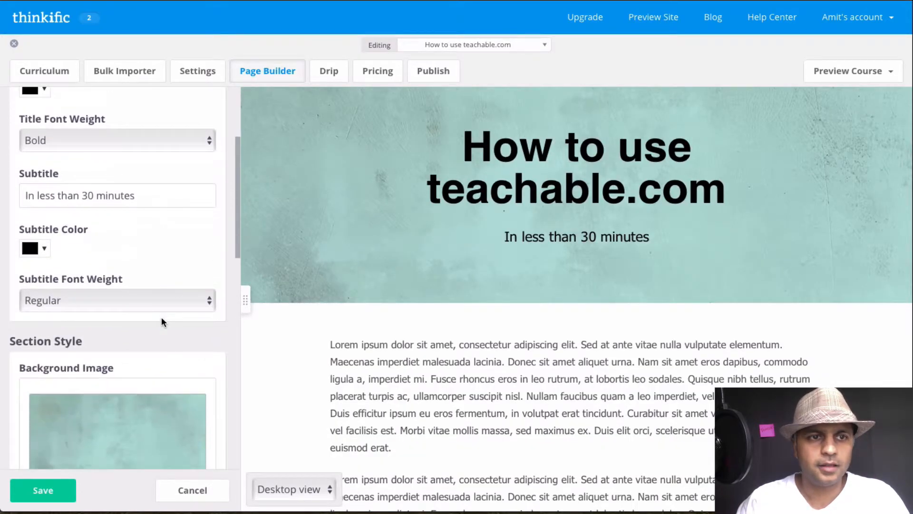
left_click(33, 248)
left_click(54, 277)
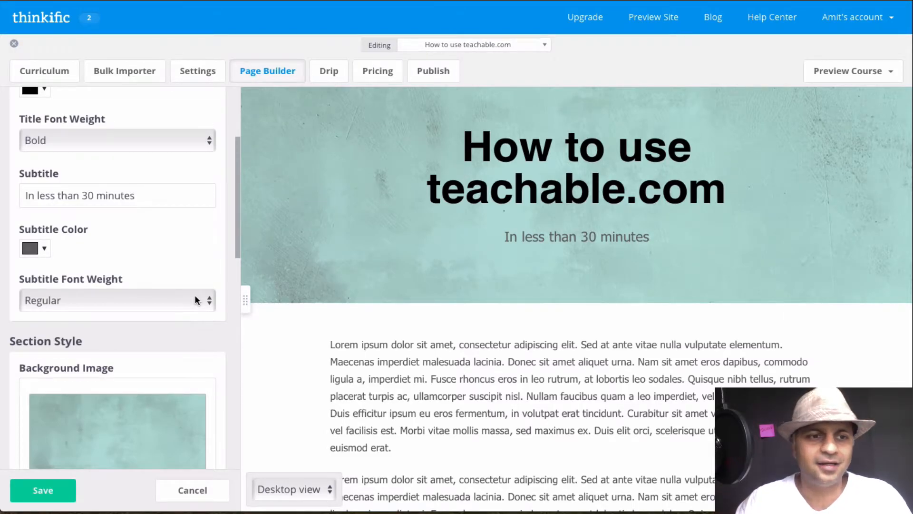
scroll(196, 300, "down", 3)
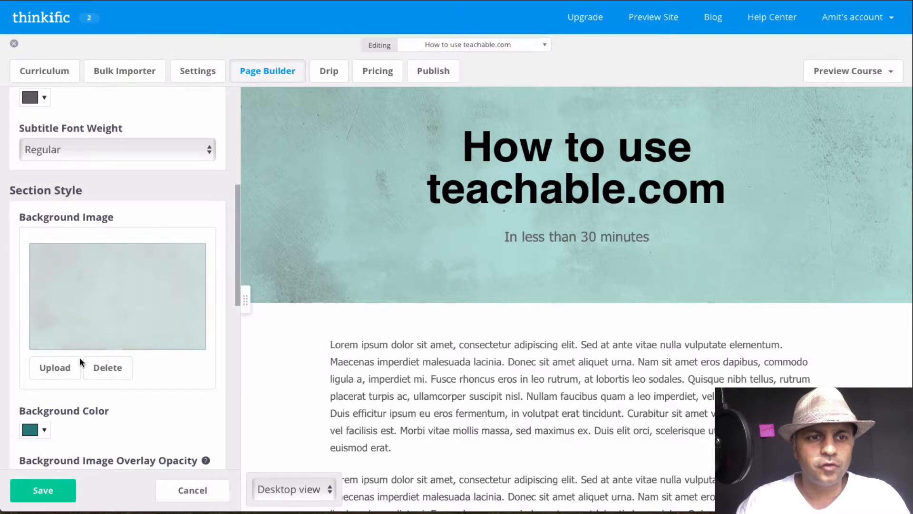
Upload pexels-photo-355288.jpeg as the banner background, then replace it with pexels-photo-251603.jpeg
left_click(56, 370)
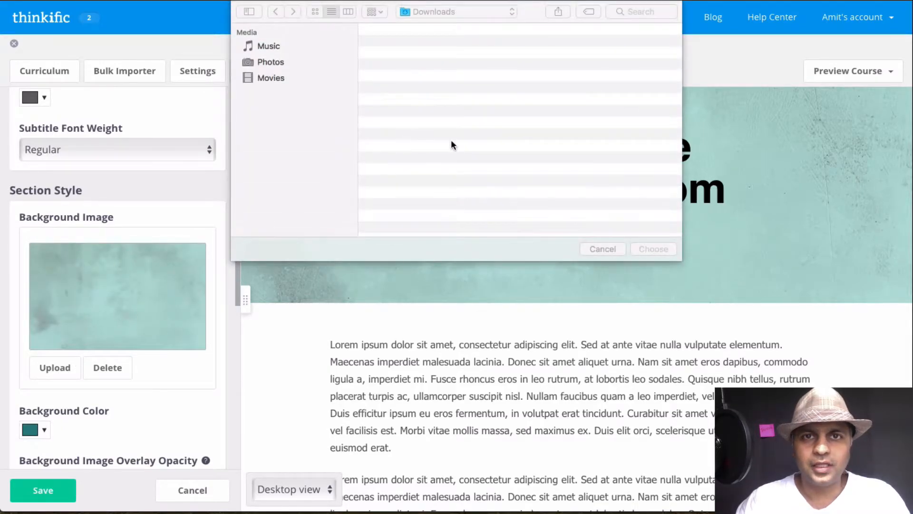
left_click(469, 120)
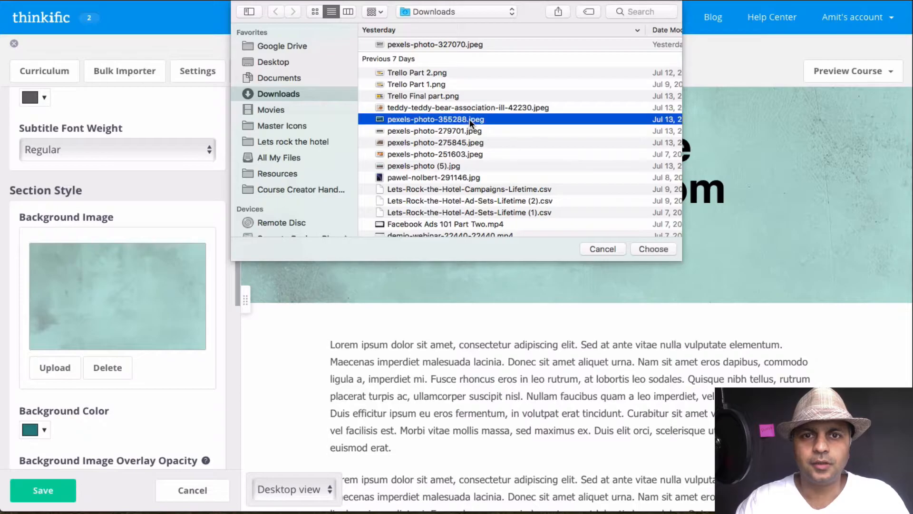
left_click(644, 248)
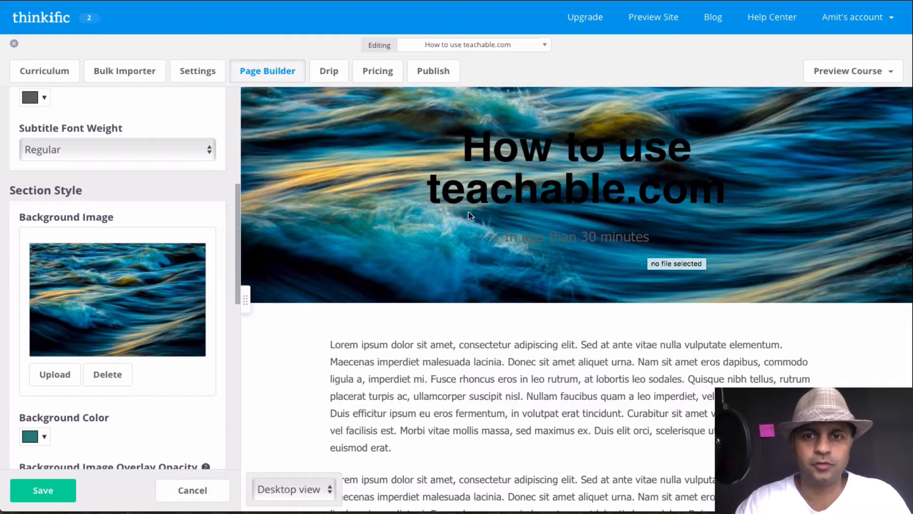
left_click(56, 371)
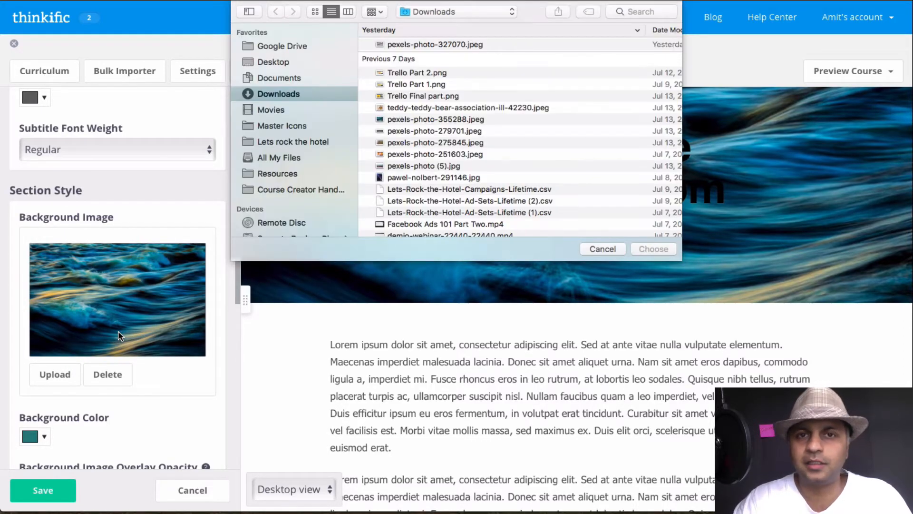
left_click(488, 153)
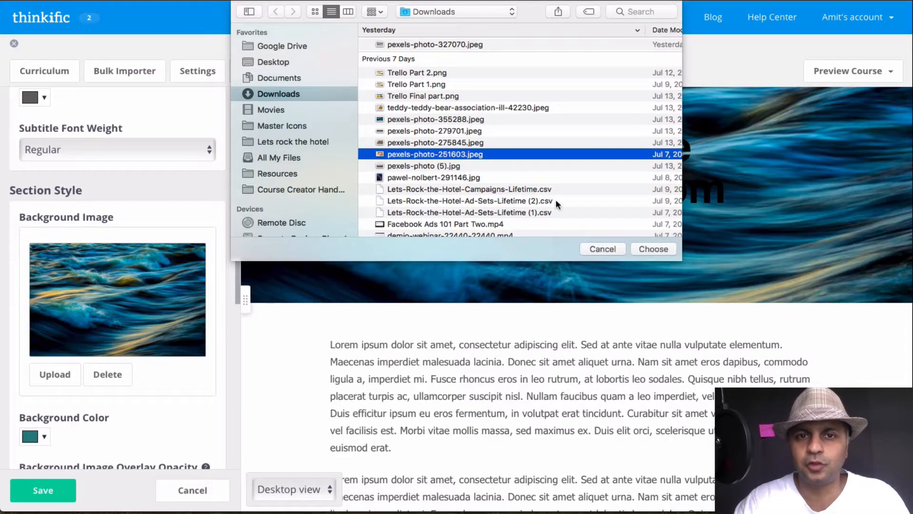
left_click(653, 249)
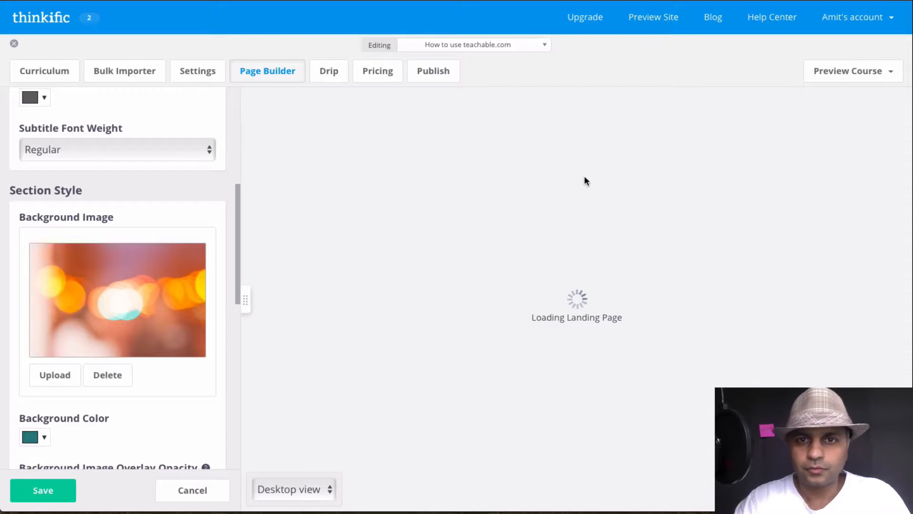
Set the banner background colour to blue-violet with overlay opacity 50
scroll(139, 319, "down", 3)
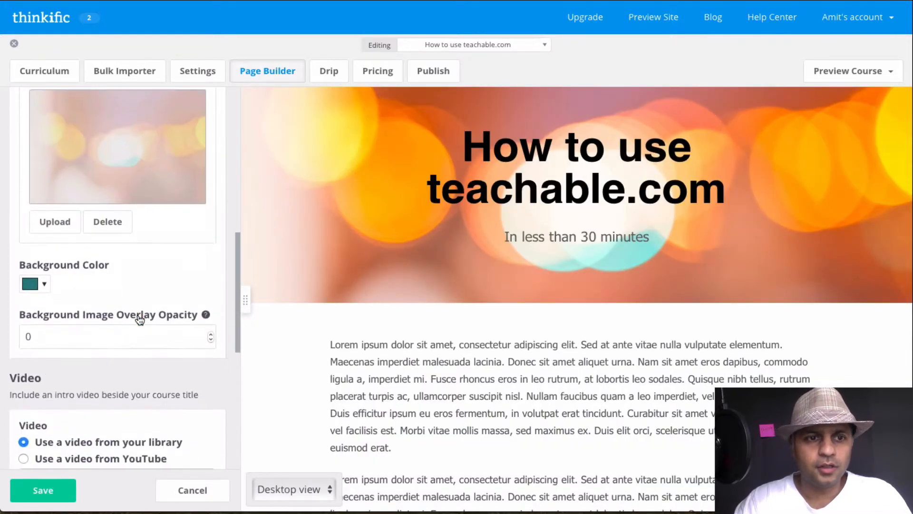
left_click(42, 288)
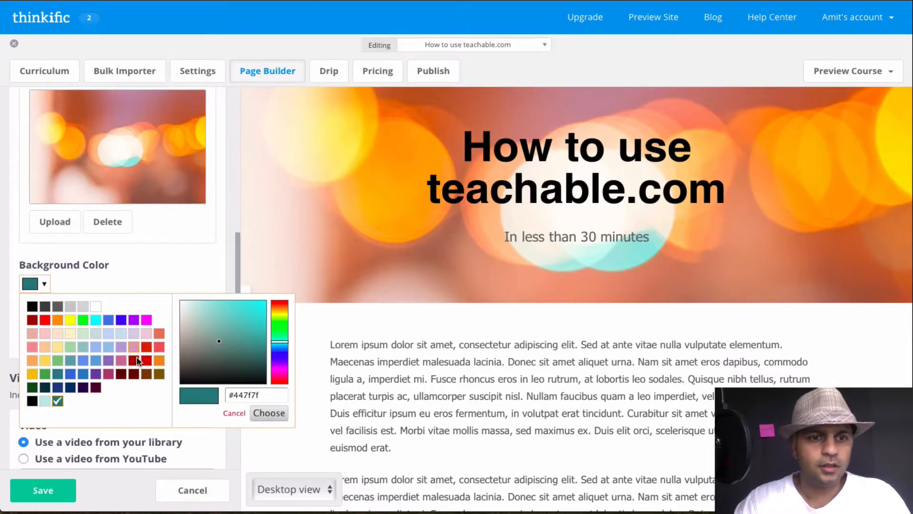
left_click(122, 321)
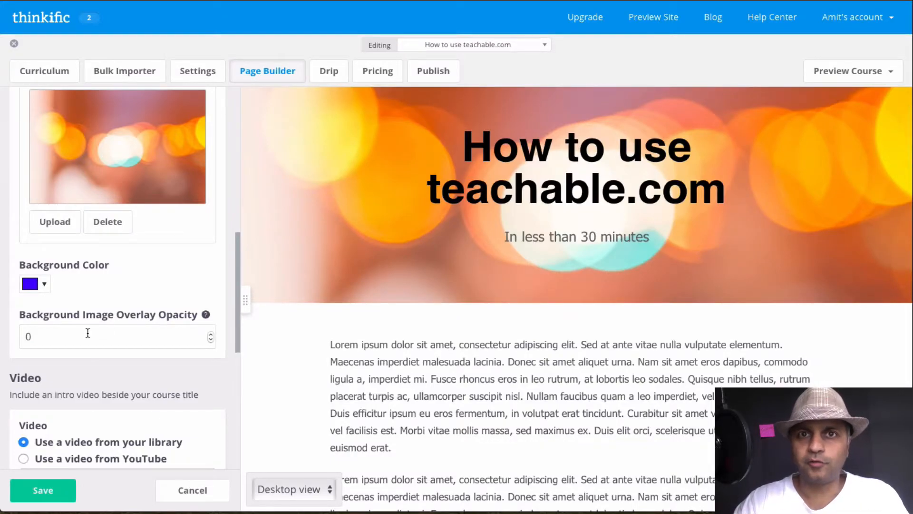
left_click_drag(88, 333, 2, 334)
type("5")
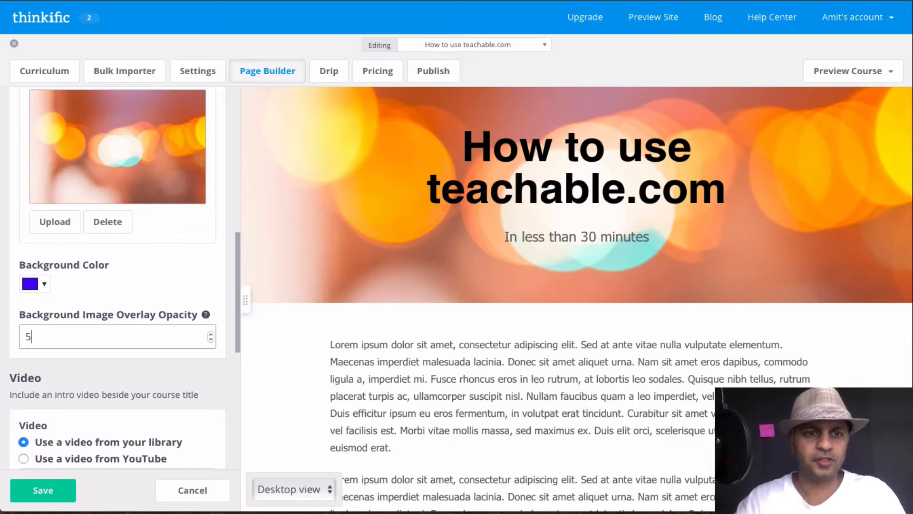
type("0")
key("Tab")
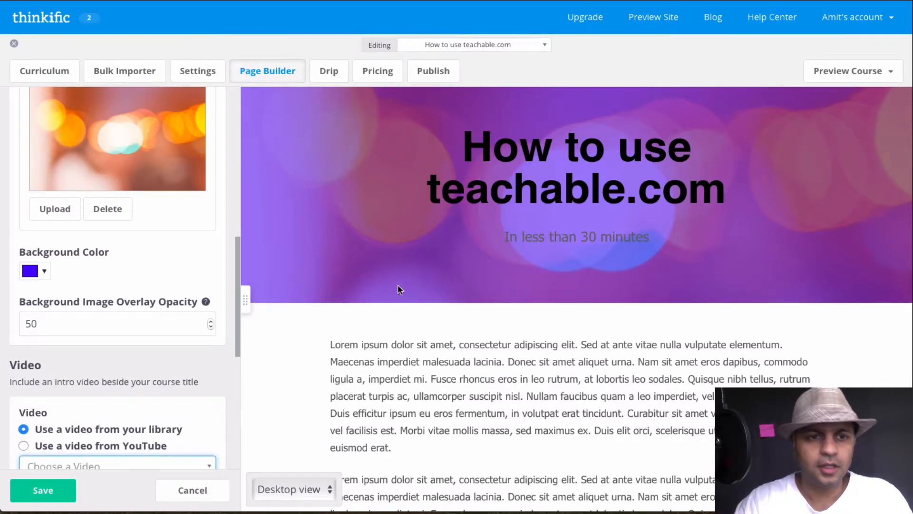
Change the banner subtitle colour to light grey
scroll(166, 271, "up", 9)
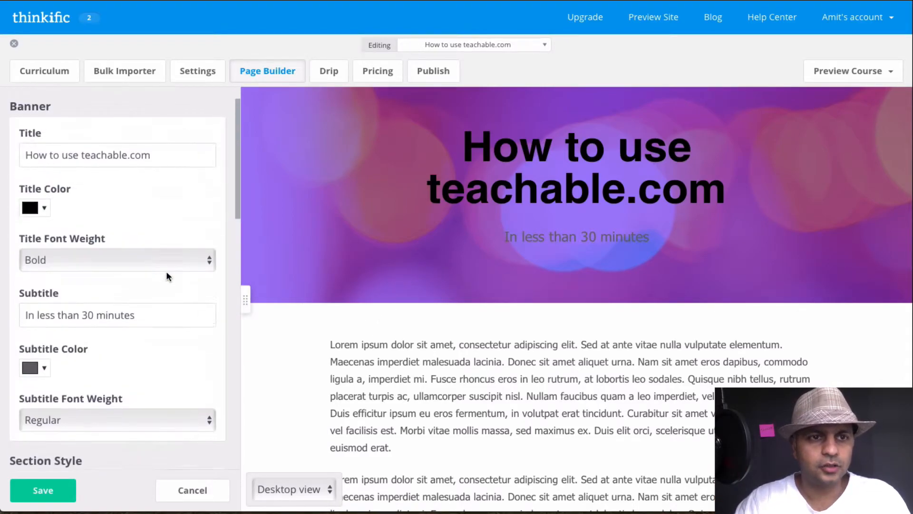
scroll(166, 270, "down", 2)
left_click(47, 296)
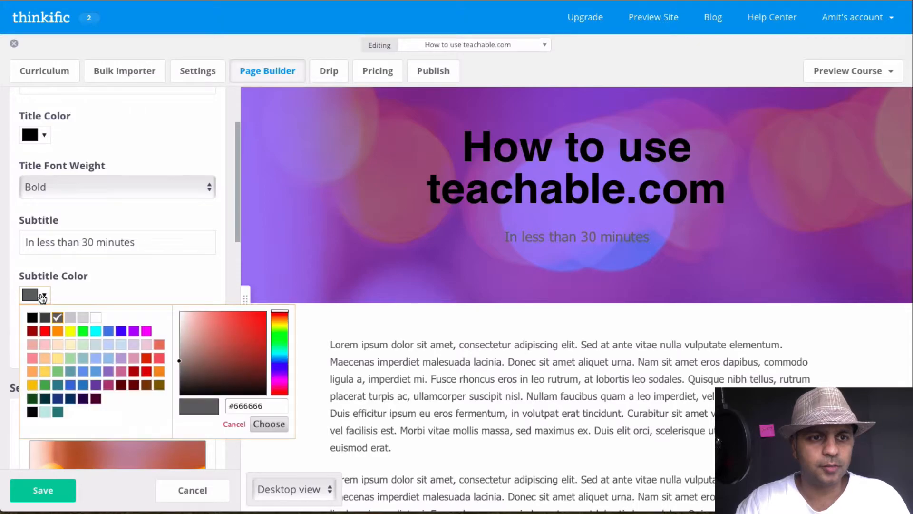
left_click(90, 325)
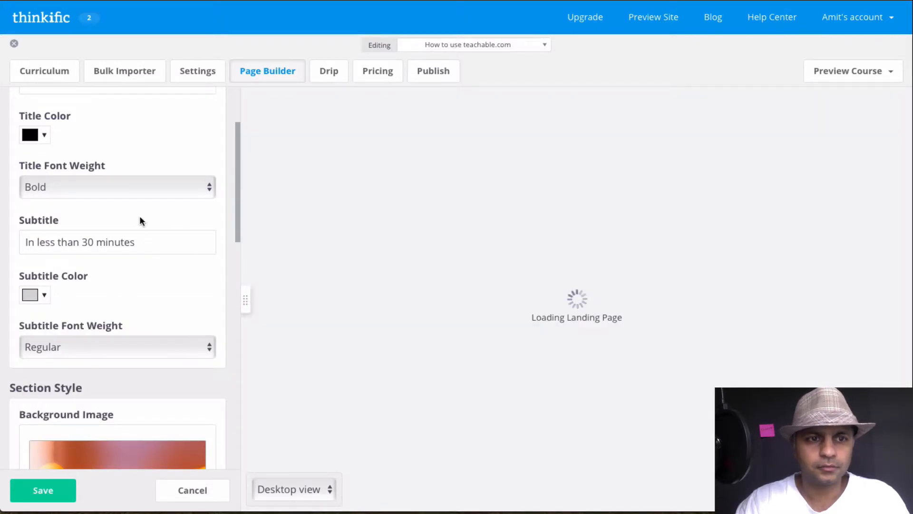
scroll(141, 221, "down", 10)
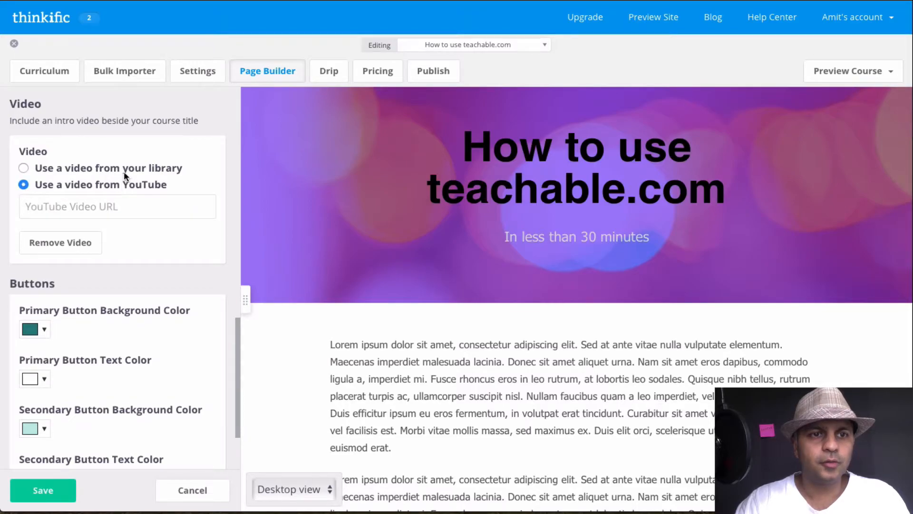
scroll(167, 256, "up", 2)
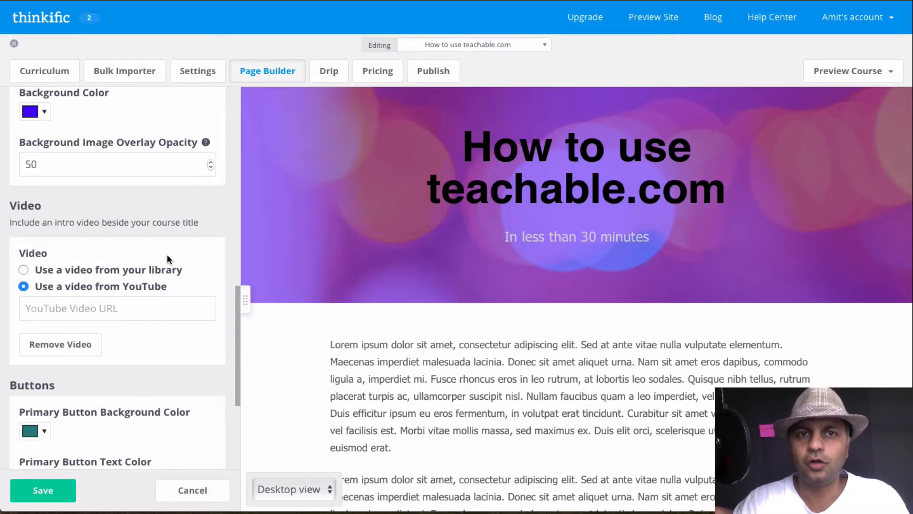
key("ctrl+Up")
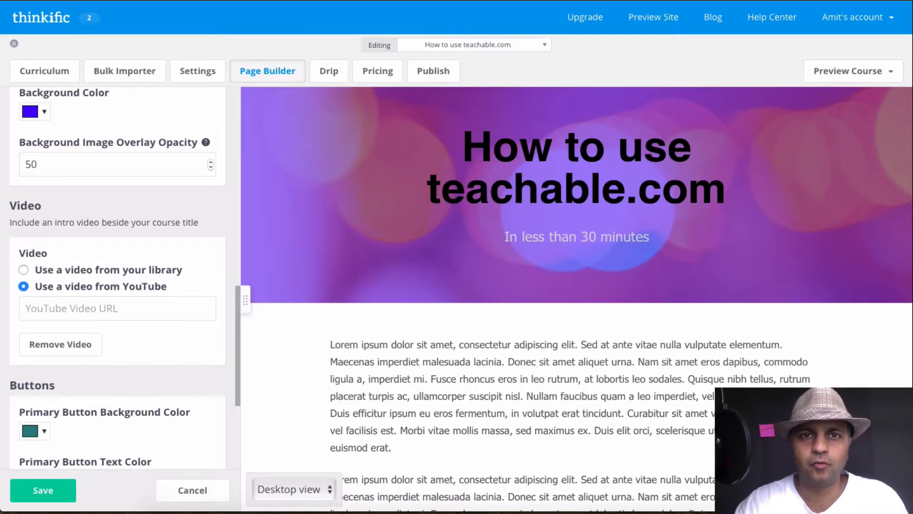
Open youtube.com in a new browser tab
left_click(318, 143)
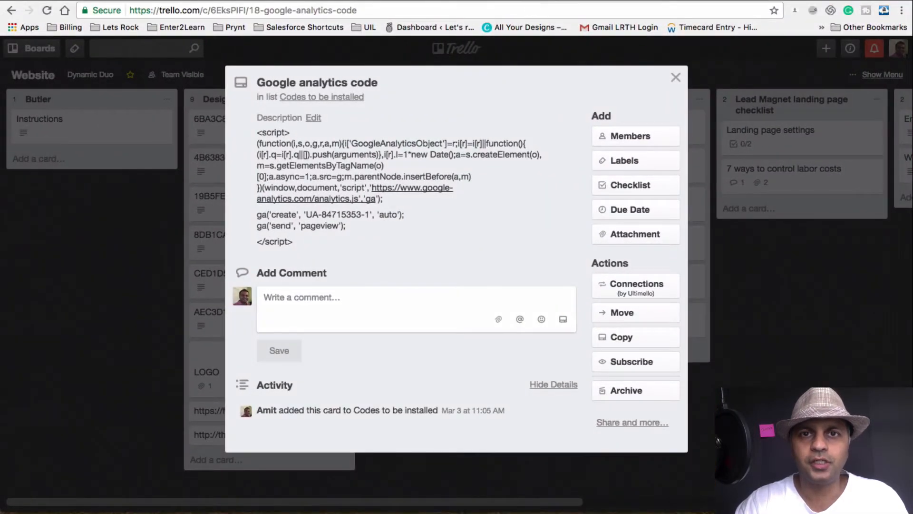
key("ctrl+t")
type("youtube.com")
key("Return")
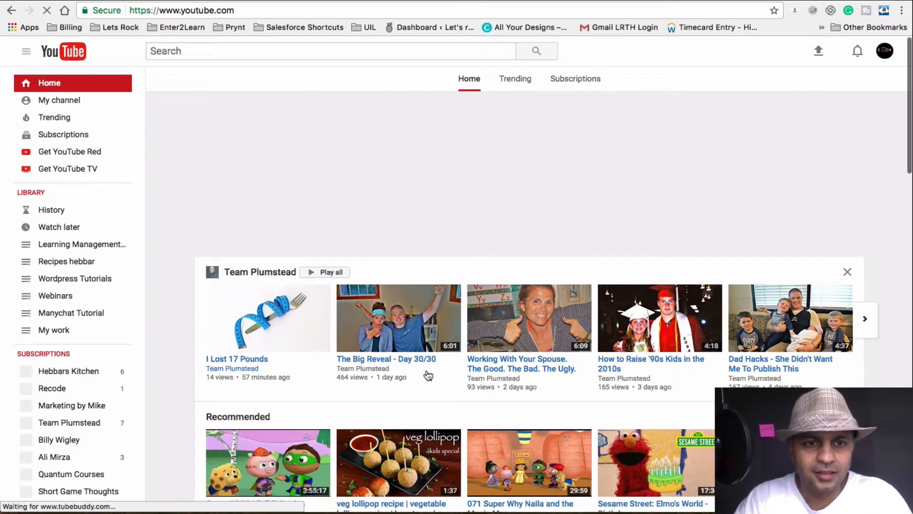
Copy the first video's link ('I Lost 17 Pounds') and switch back to the Thinkific page builder
right_click(282, 324)
left_click(325, 370)
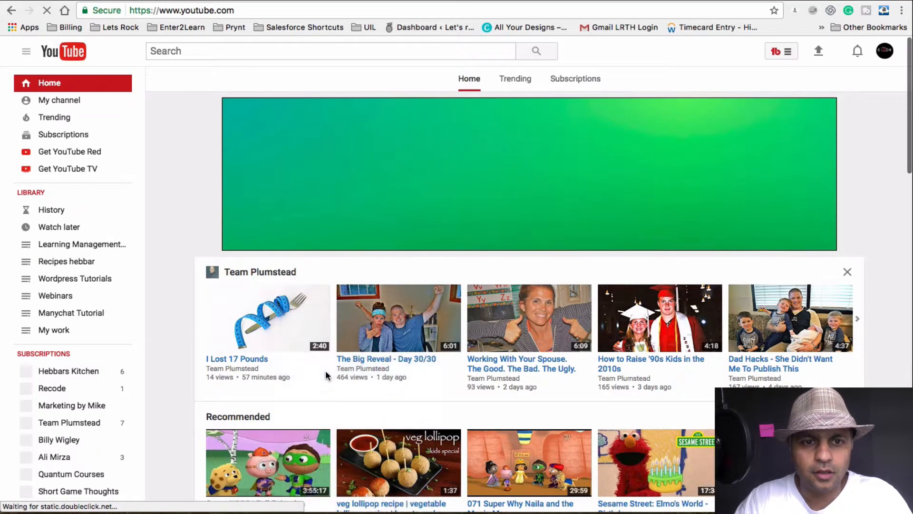
key("ctrl+Up")
left_click(300, 190)
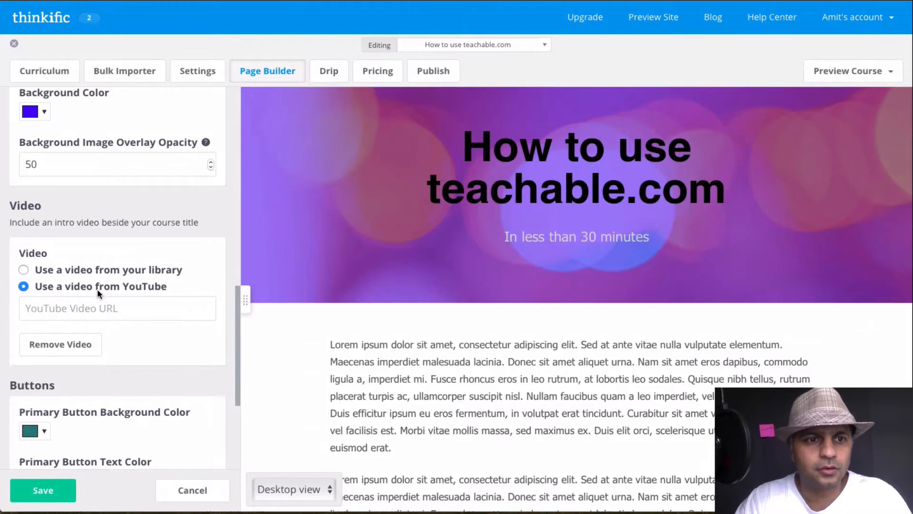
left_click(84, 308)
key("super+v")
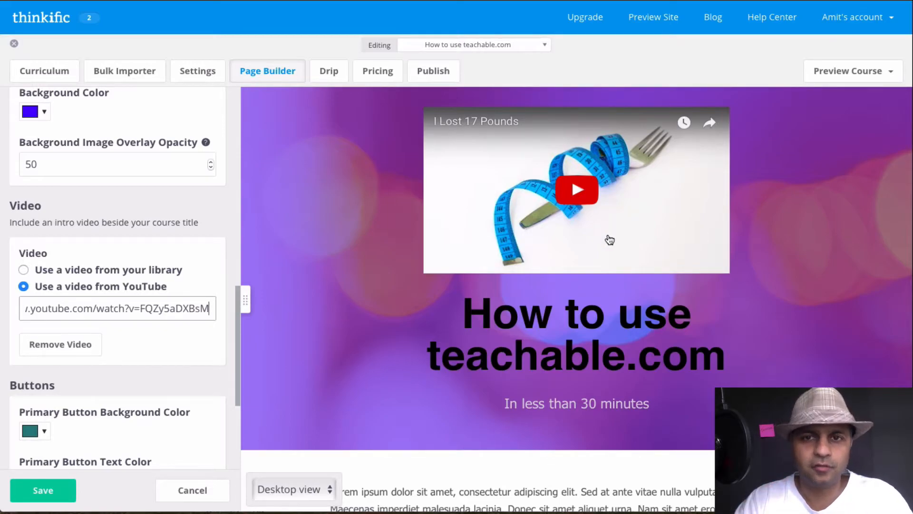
left_click(70, 347)
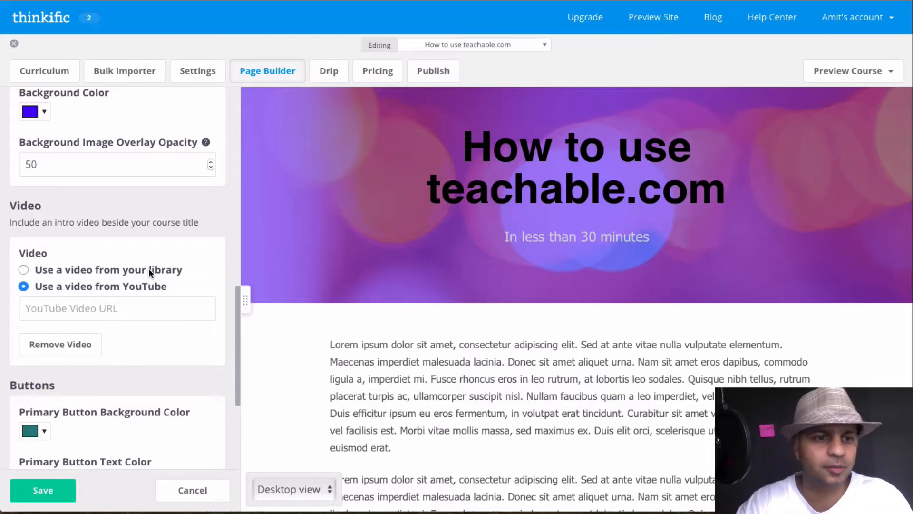
scroll(148, 267, "down", 4)
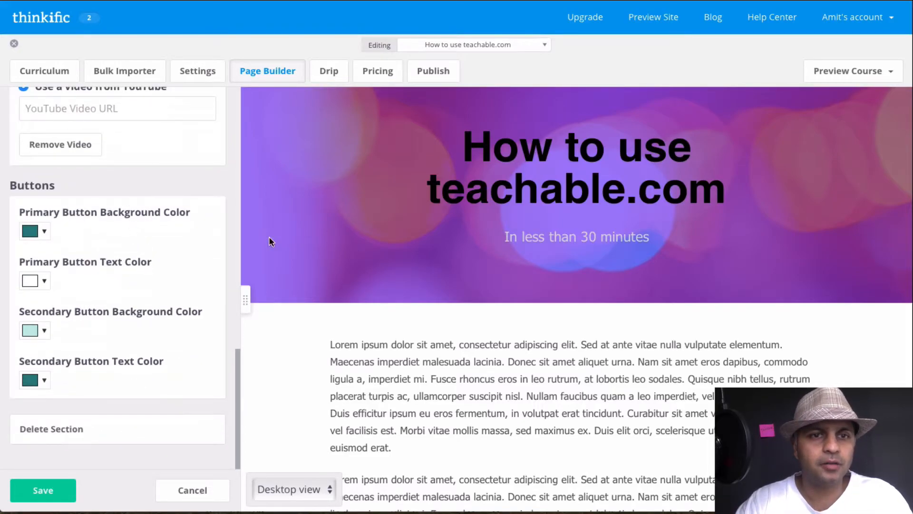
scroll(561, 215, "down", 3)
scroll(561, 215, "up", 4)
scroll(561, 215, "up", 2)
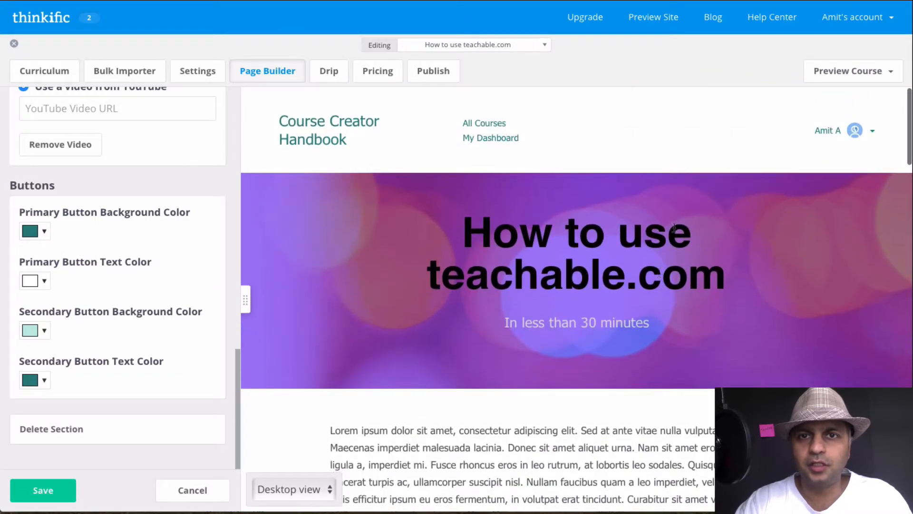
left_click(876, 78)
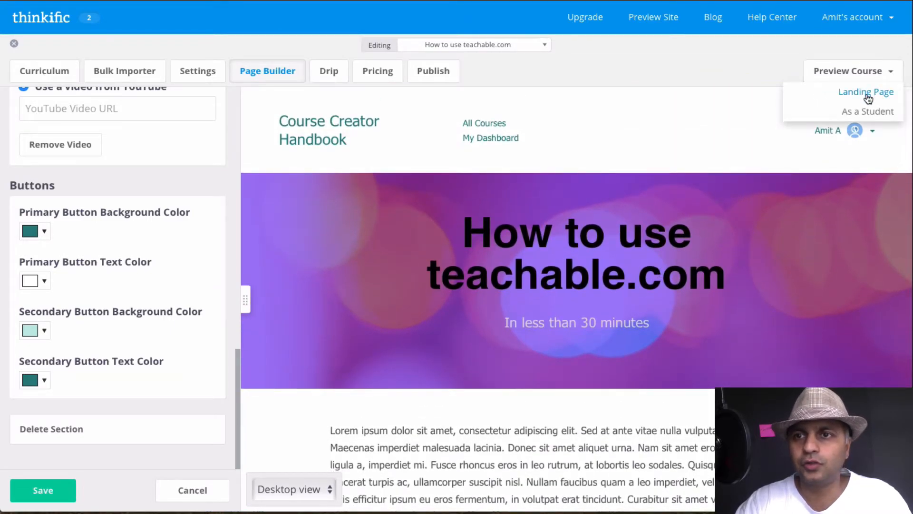
left_click(867, 94)
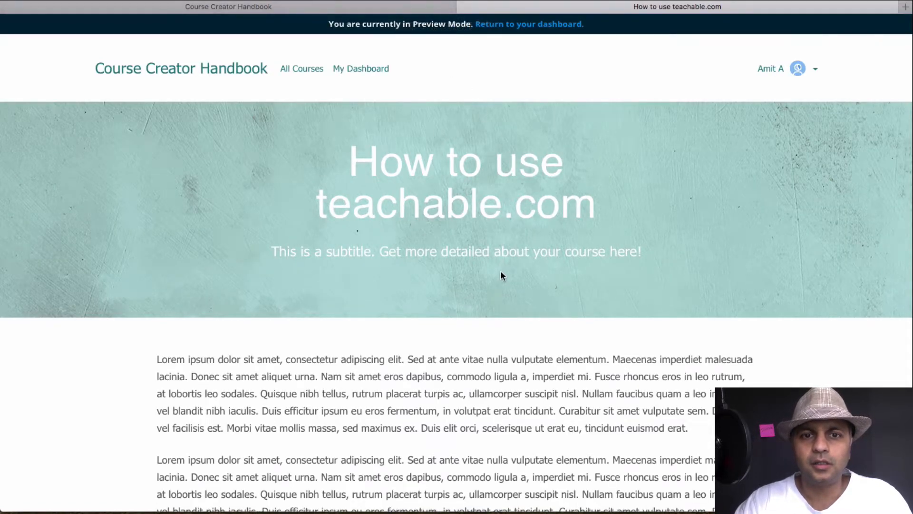
left_click_drag(261, 253, 622, 297)
left_click(622, 296)
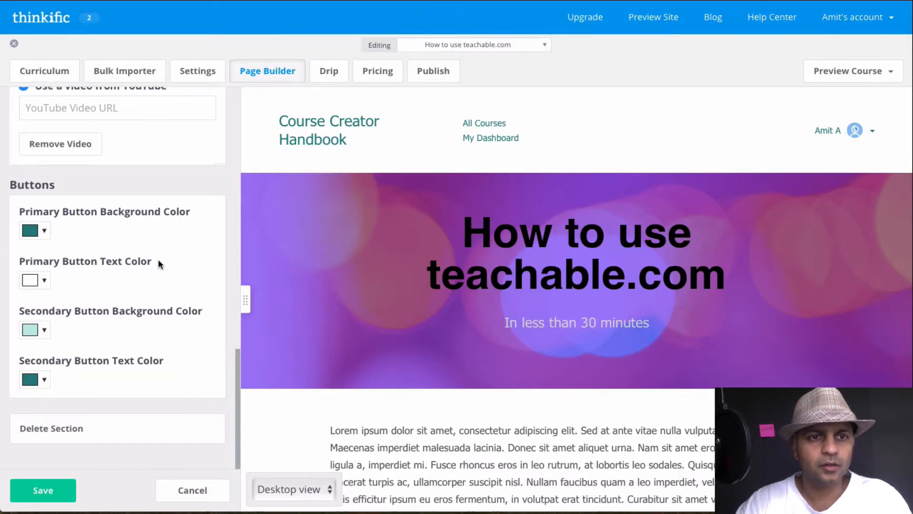
Give the primary button a cyan background and black text
scroll(513, 299, "down", 2)
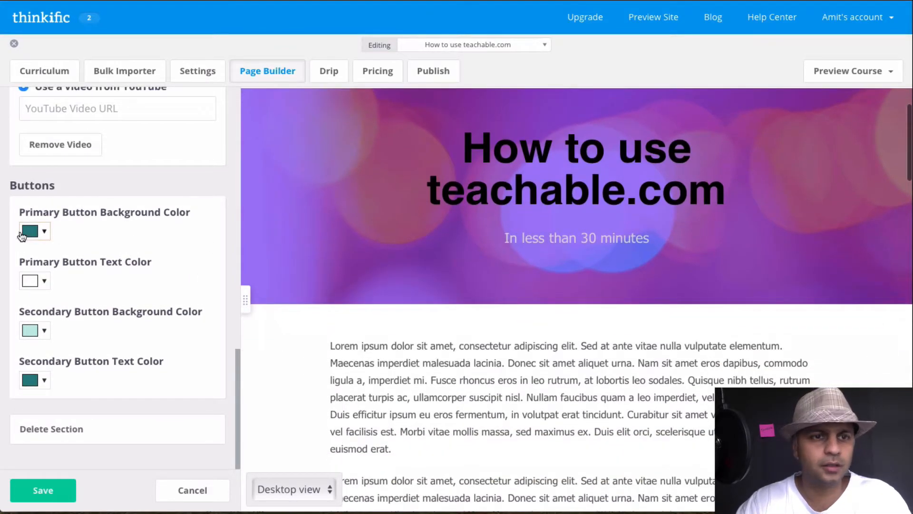
left_click(43, 233)
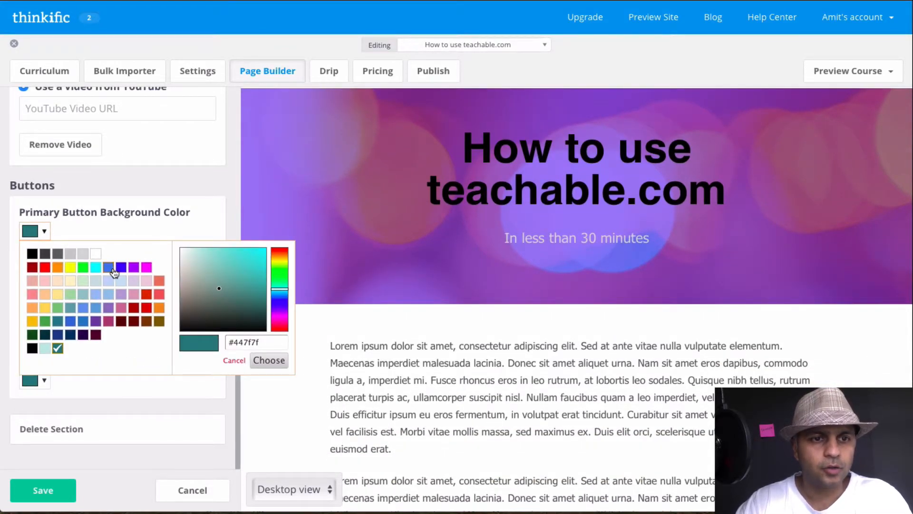
left_click(96, 267)
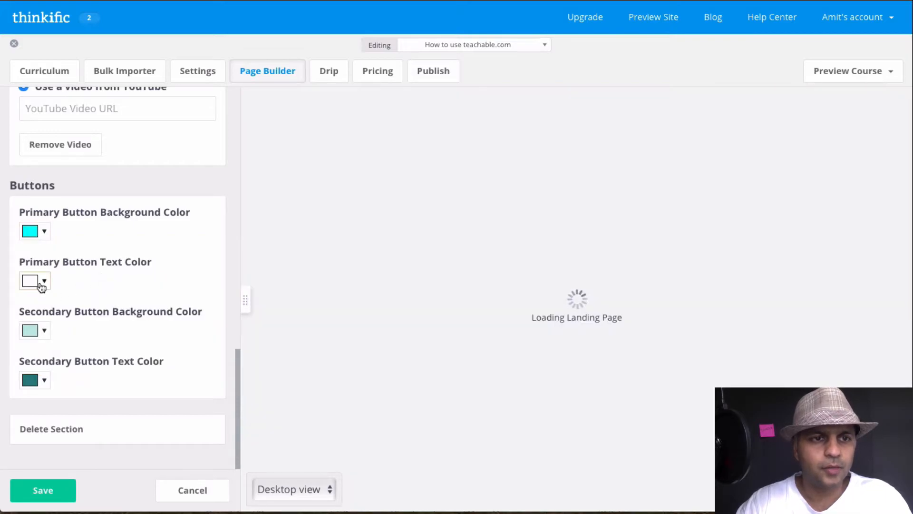
left_click(45, 282)
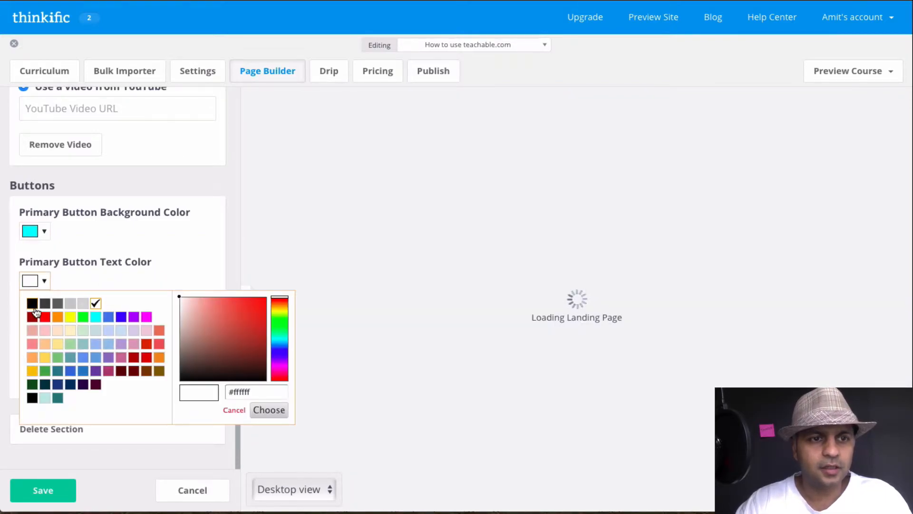
left_click(32, 303)
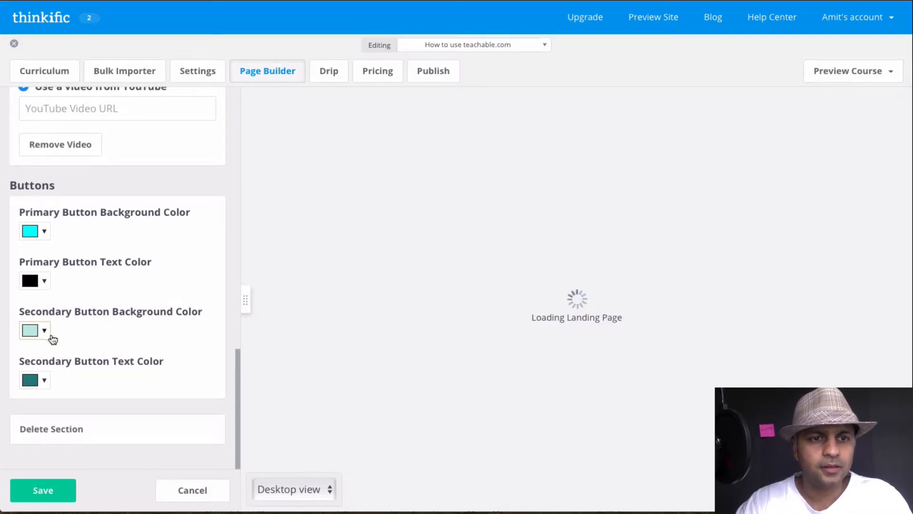
Give the secondary button a cyan background and black text, then save the landing page
left_click(44, 334)
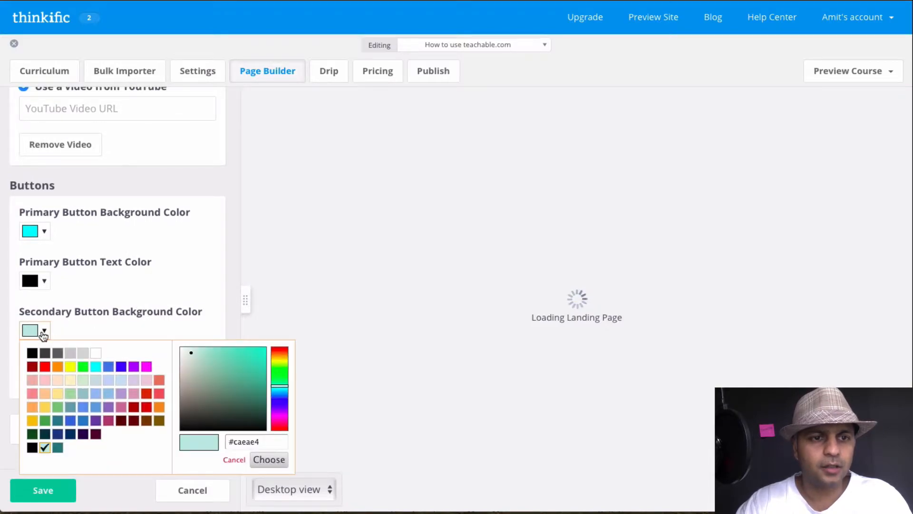
left_click(95, 367)
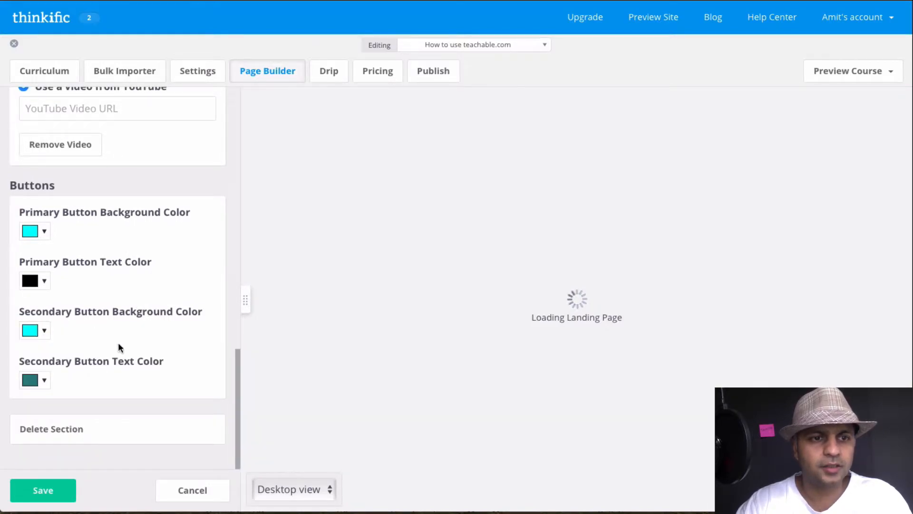
left_click(38, 381)
left_click(31, 247)
left_click(43, 490)
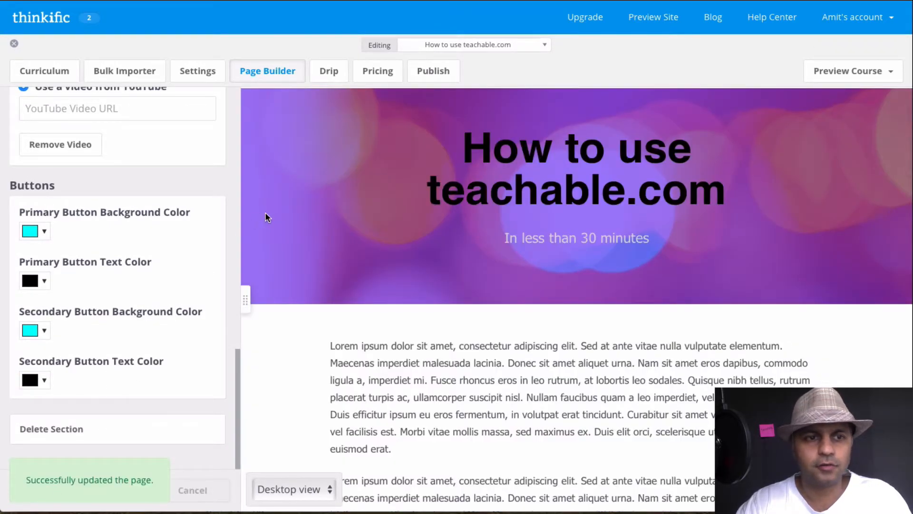
scroll(109, 312, "up", 10)
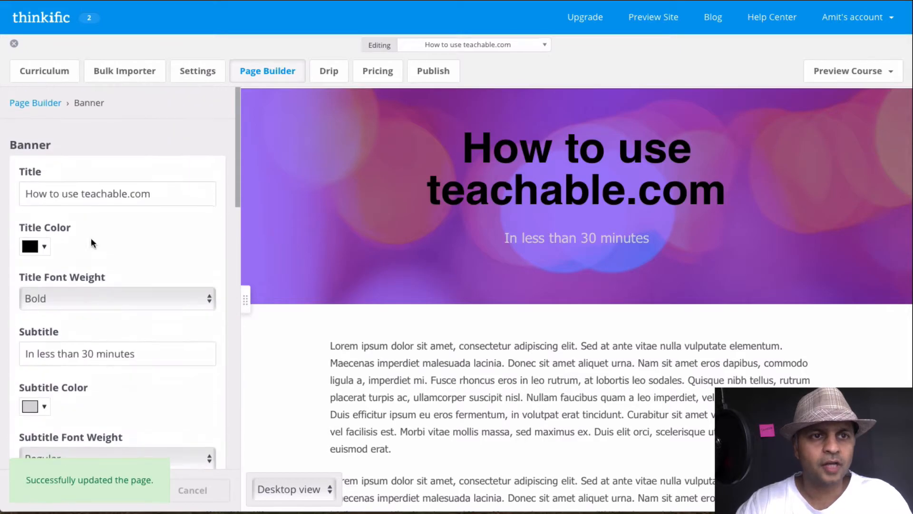
Open the Description section and select both lorem ipsum paragraphs
left_click(44, 104)
left_click(78, 238)
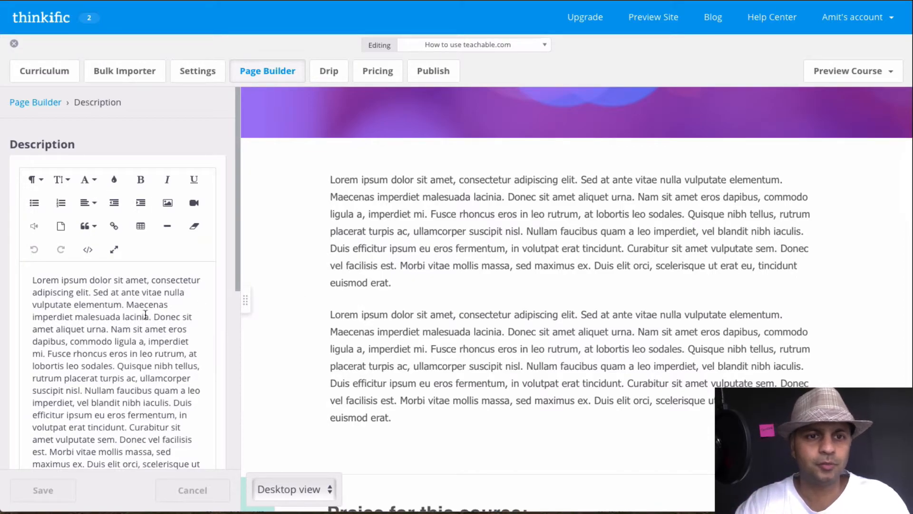
left_click_drag(245, 307, 520, 303)
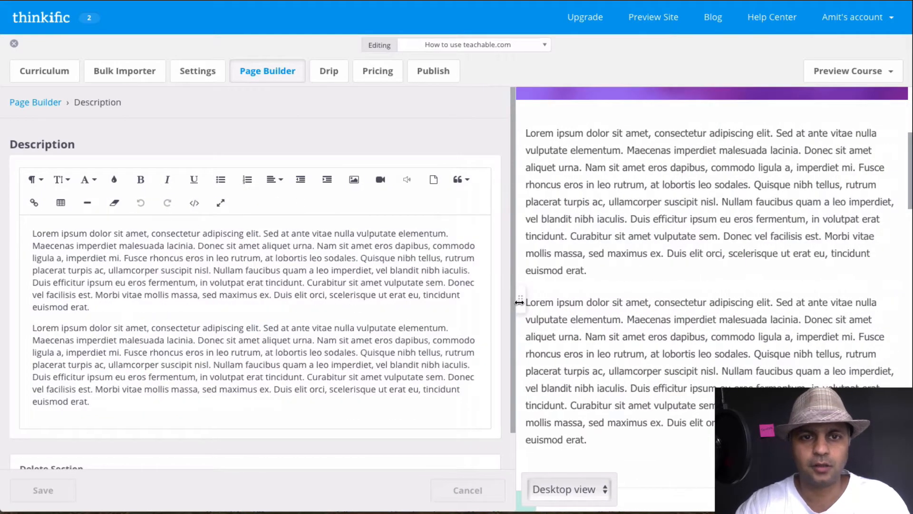
scroll(398, 294, "down", 1)
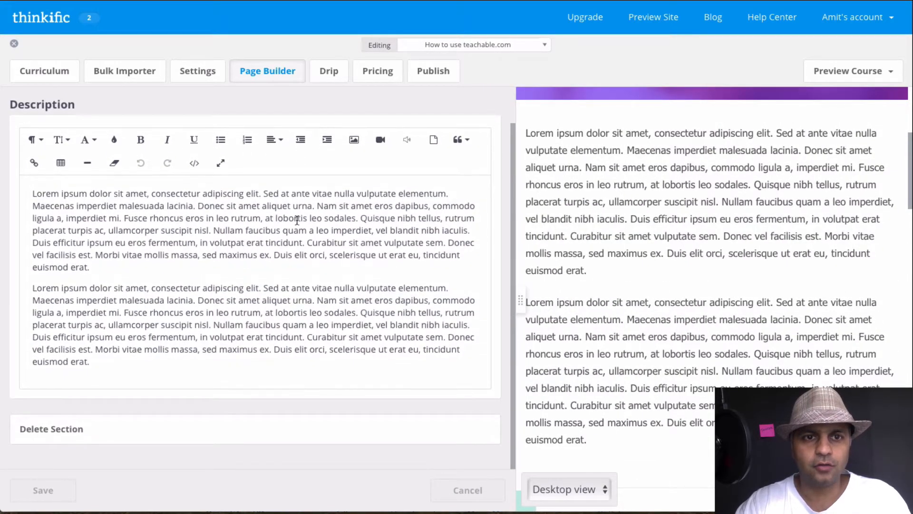
left_click_drag(211, 351, 38, 122)
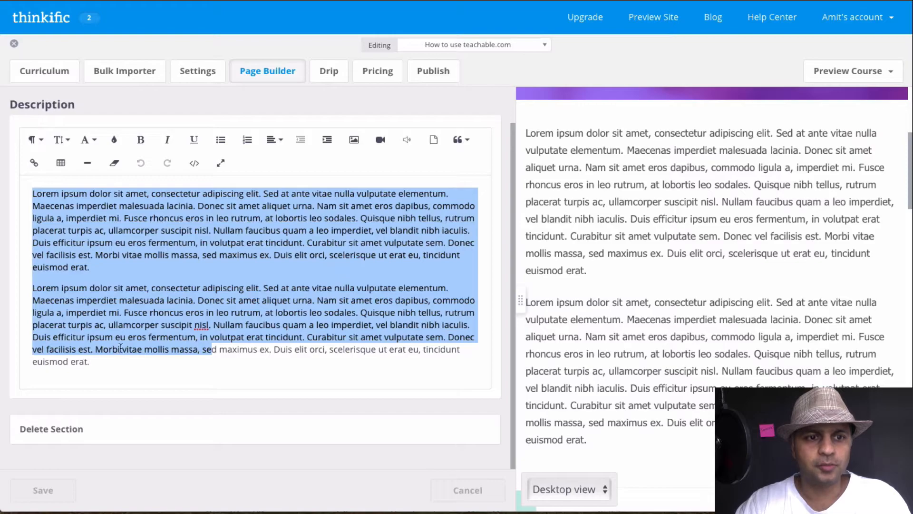
left_click(100, 370)
left_click_drag(100, 370, 31, 193)
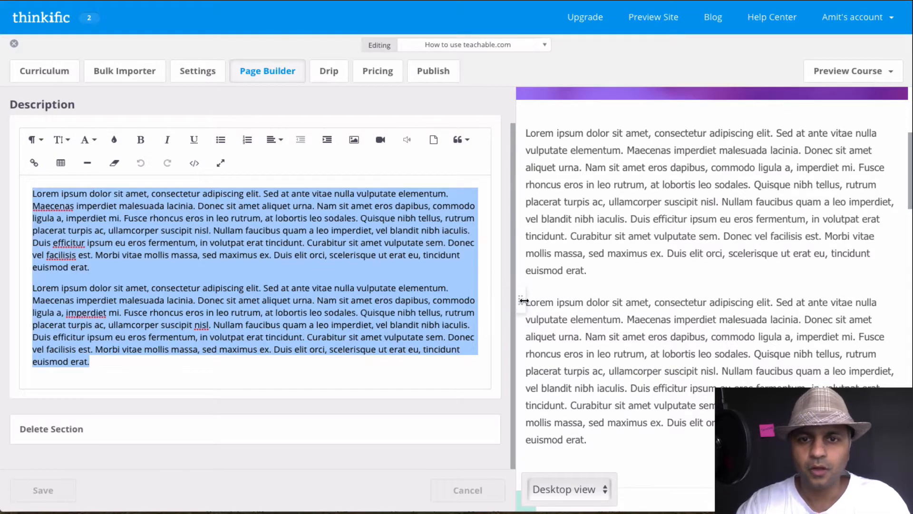
Drag the divider to widen the live preview, then go back to the section list
left_click_drag(522, 302, 358, 295)
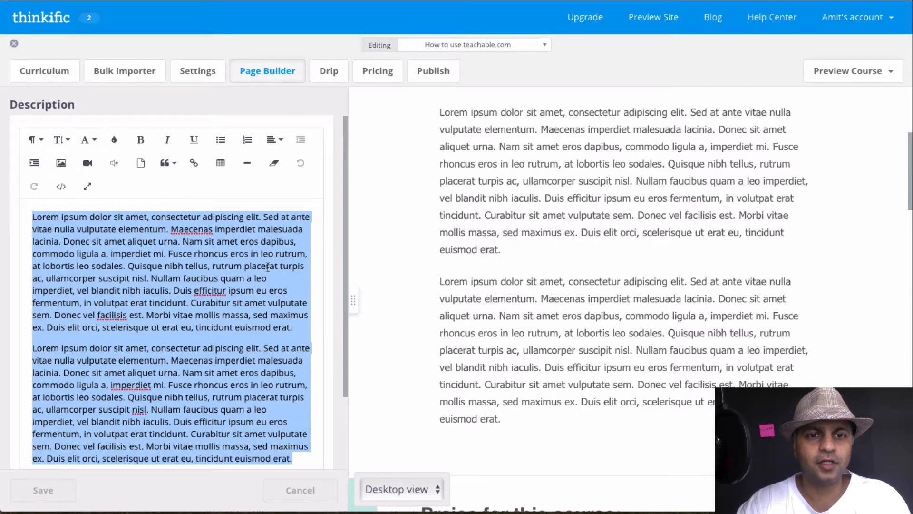
scroll(104, 285, "down", 2)
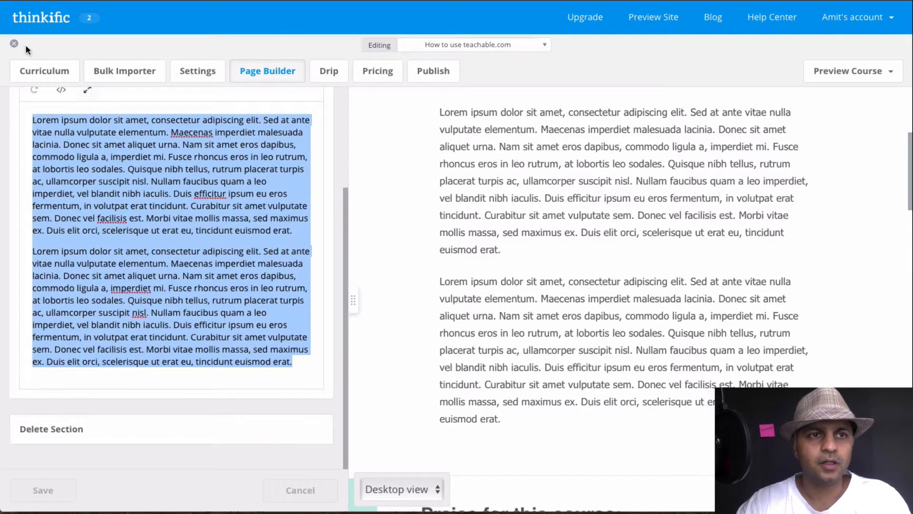
scroll(295, 143, "up", 3)
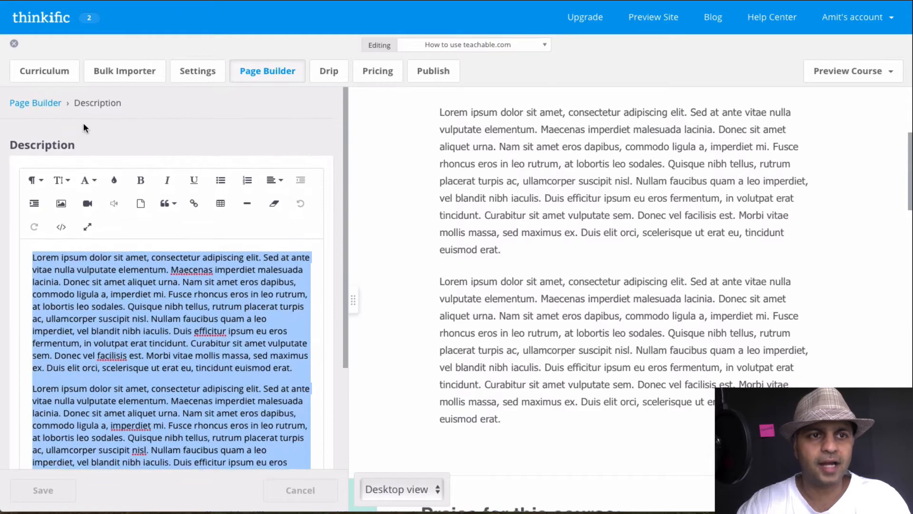
left_click(42, 103)
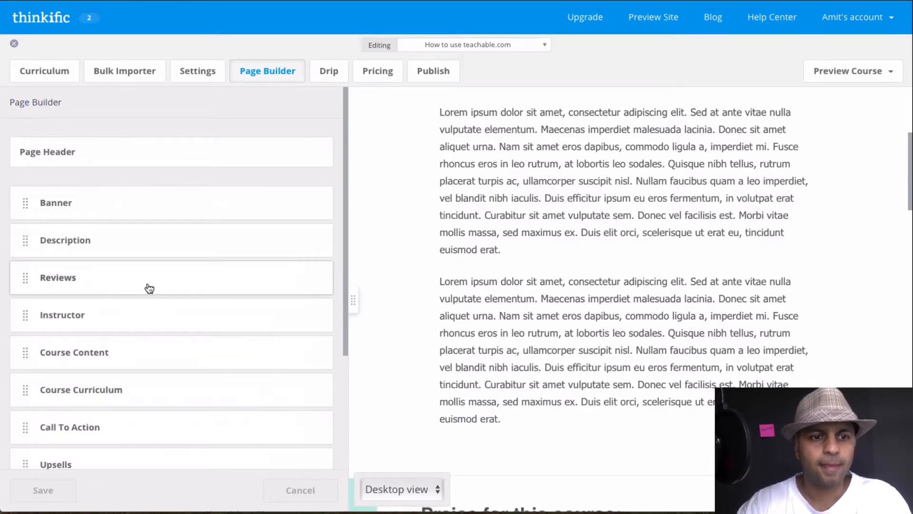
scroll(148, 288, "down", 4)
Add a new Description section and drag it above Instructor, just below Reviews
left_click(78, 351)
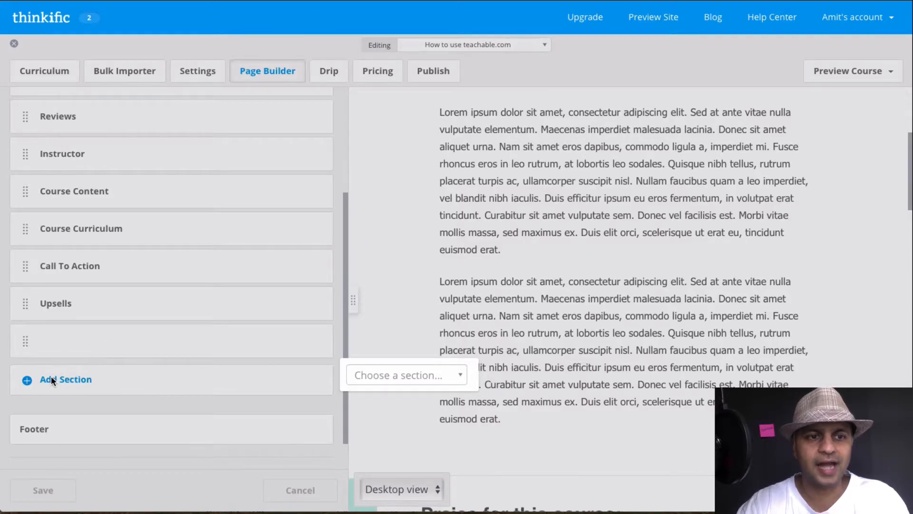
left_click(392, 375)
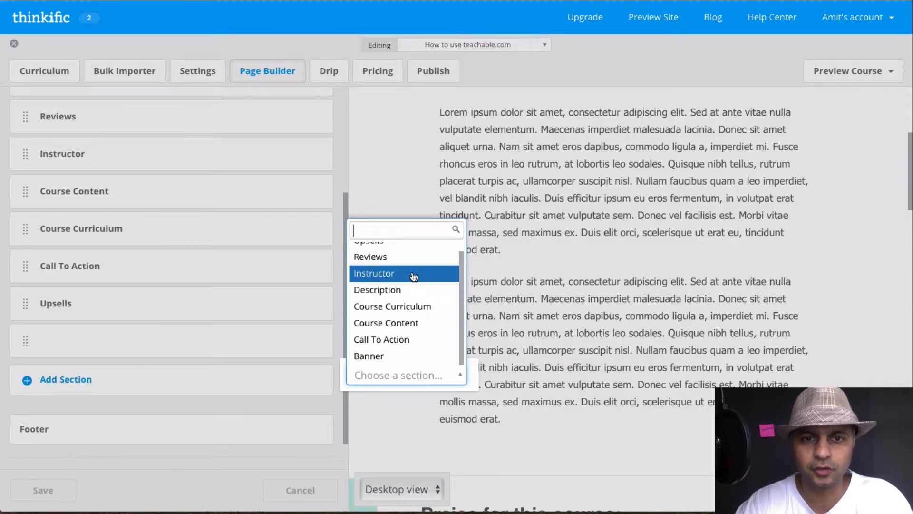
scroll(413, 276, "down", 1)
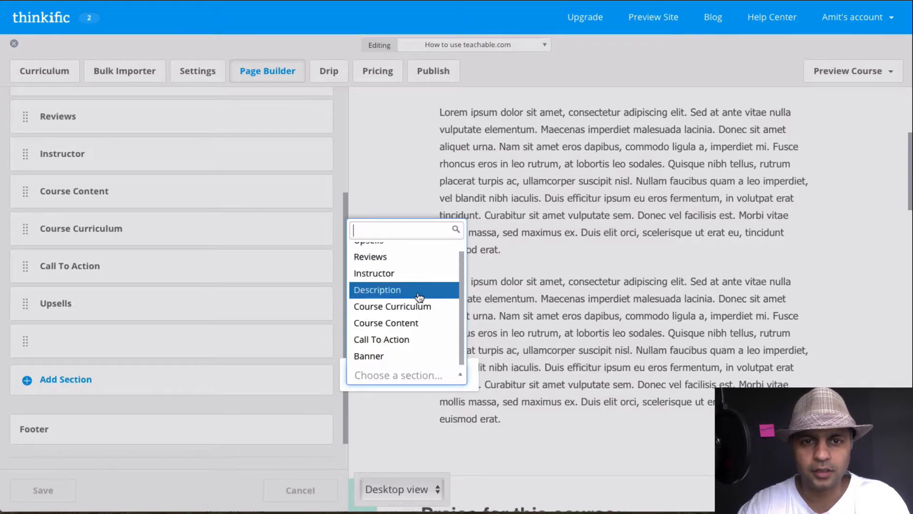
left_click(417, 287)
left_click_drag(16, 342, 29, 157)
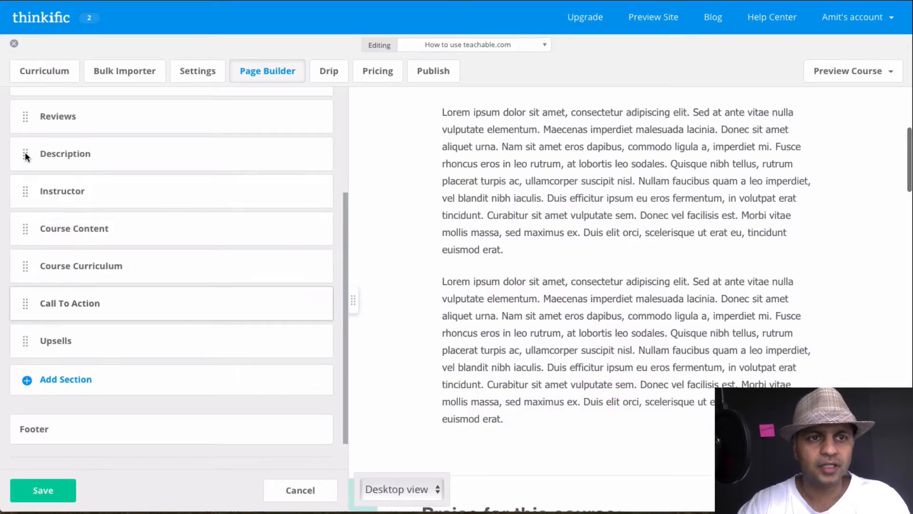
scroll(143, 174, "up", 4)
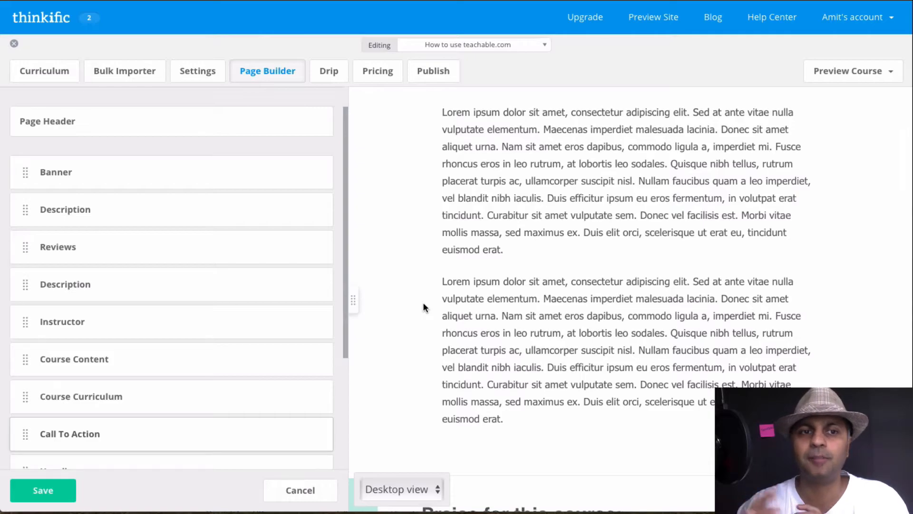
Select and copy the Description's lorem ipsum placeholder text, then switch to the YouTube browser window
left_click(135, 210)
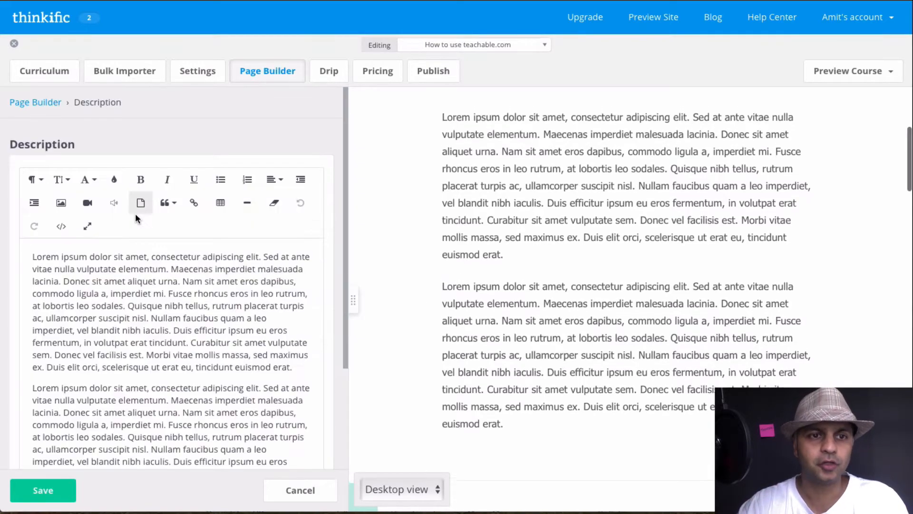
left_click(175, 278)
key("ctrl+a")
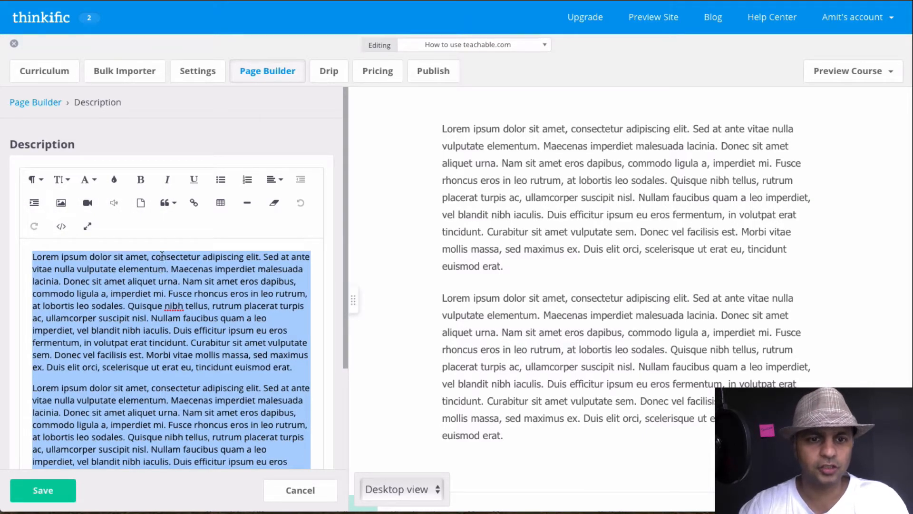
scroll(161, 258, "down", 3)
scroll(162, 259, "up", 3)
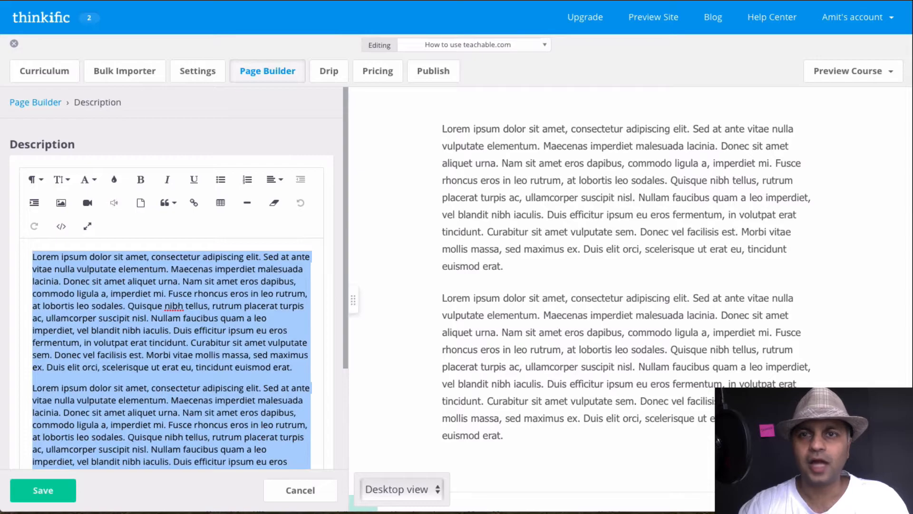
left_click(400, 487)
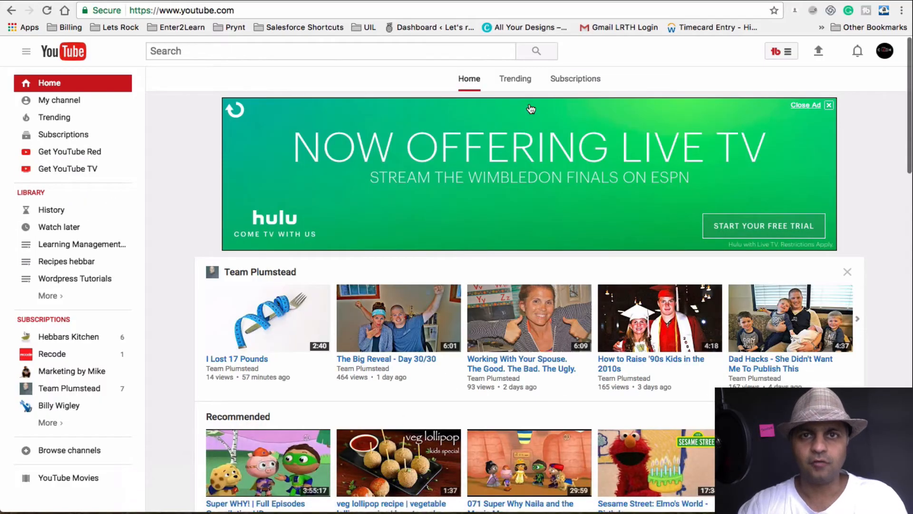
Go to canva.com in a new tab and create a blank US Letter document
key("super+t")
type("canva.")
key("Return")
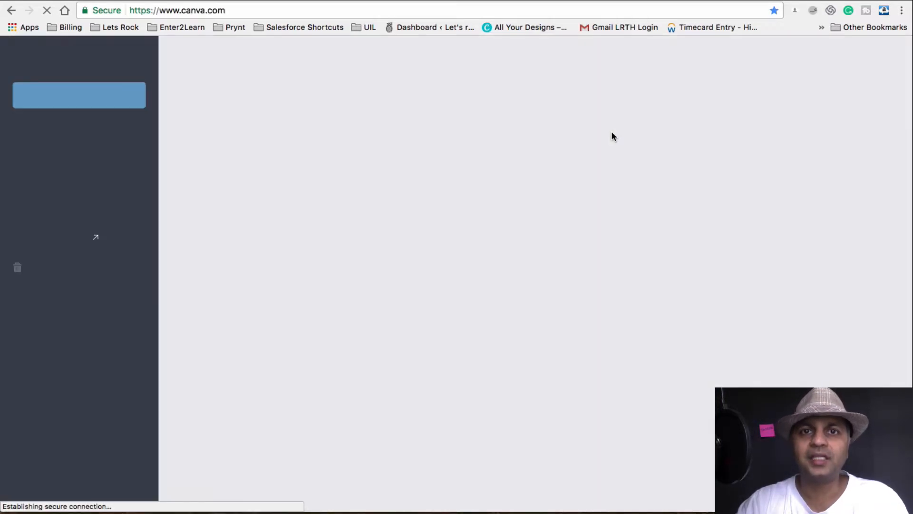
left_click(77, 98)
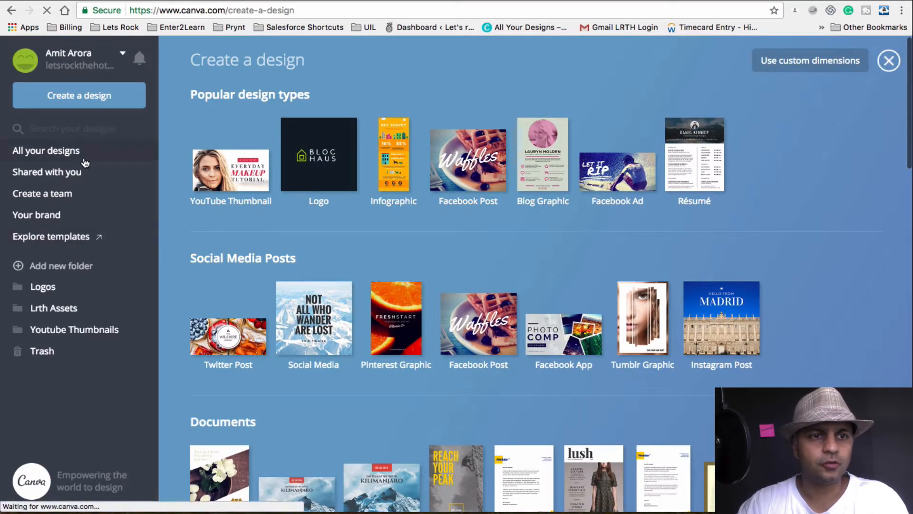
scroll(487, 256, "down", 3)
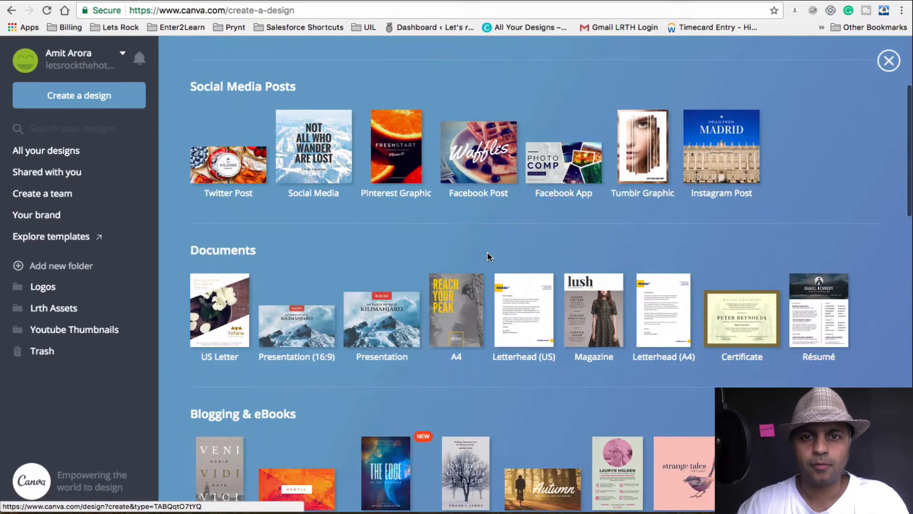
scroll(487, 257, "down", 3)
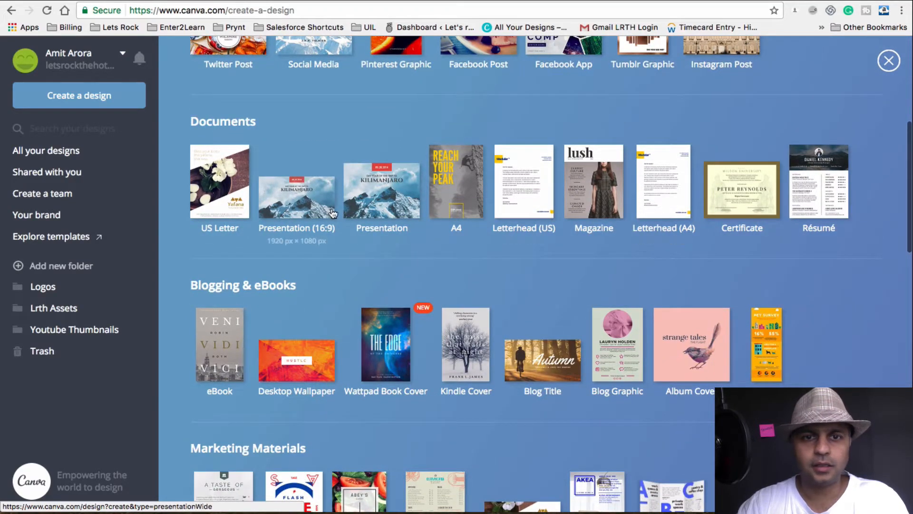
left_click(215, 199)
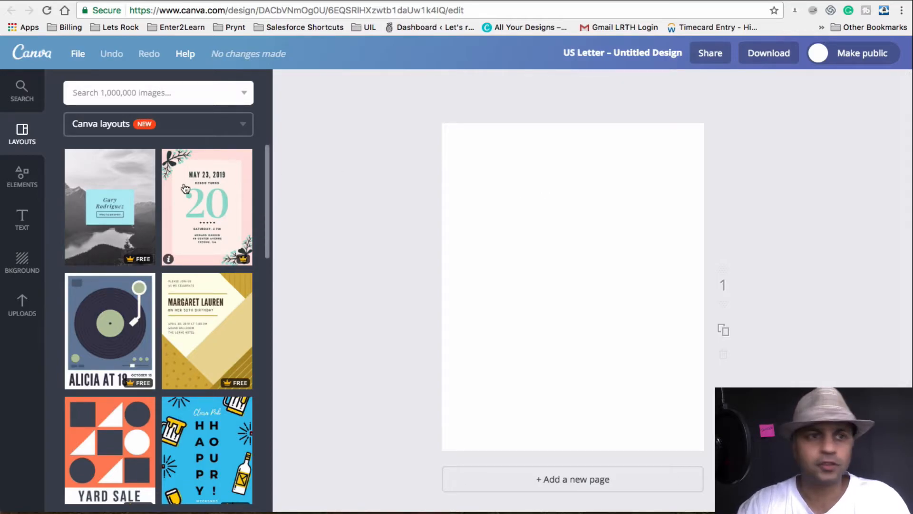
Add a heading text box, paste the copied lorem ipsum text into it, and move it to the page top
left_click(22, 220)
left_click(218, 171)
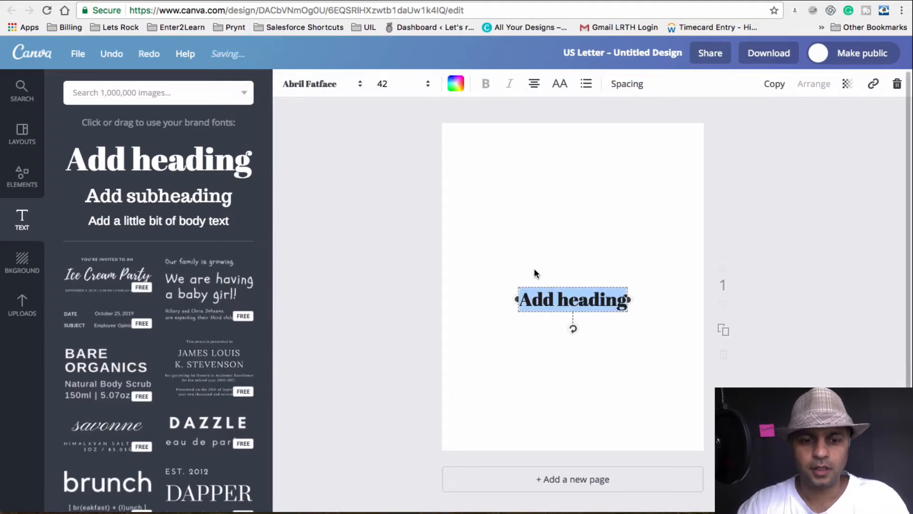
left_click(588, 299)
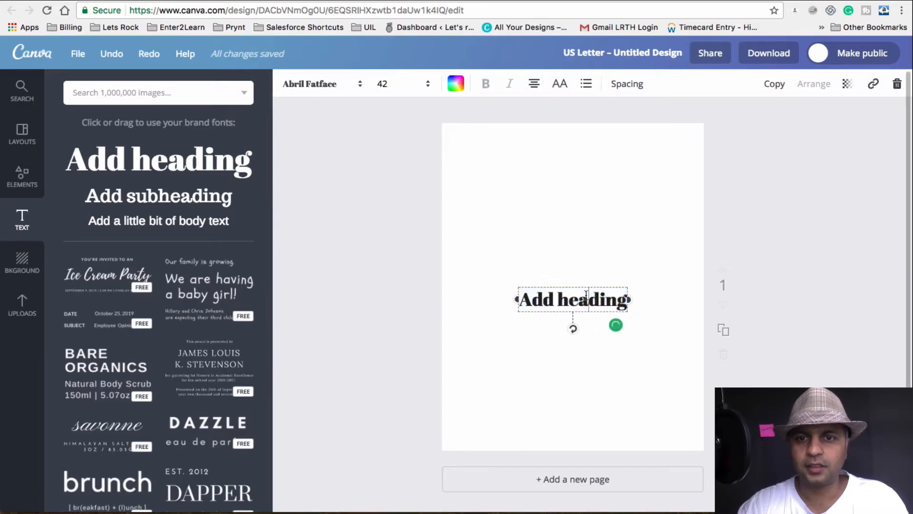
key("ctrl+a")
key("ctrl+v")
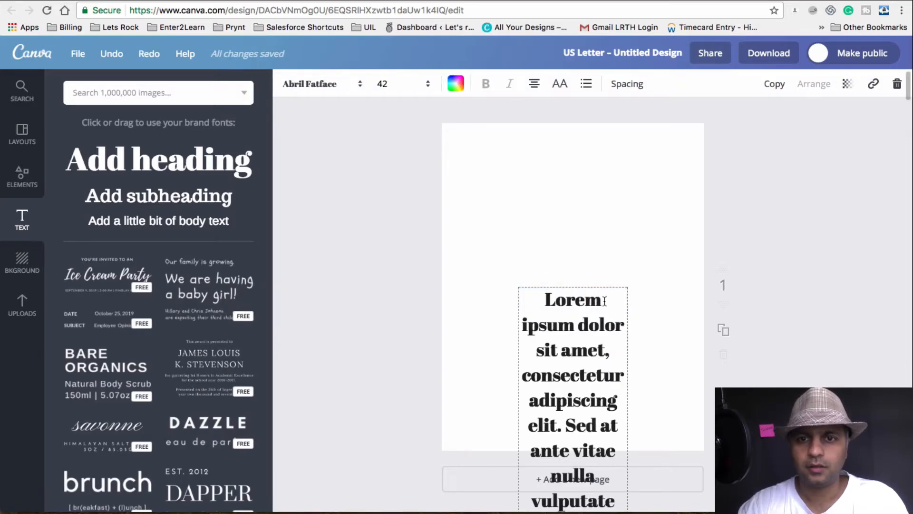
left_click_drag(592, 331, 593, 167)
Set the text to font size 15 in the Trocchi font
double_click(593, 168)
left_click(390, 88)
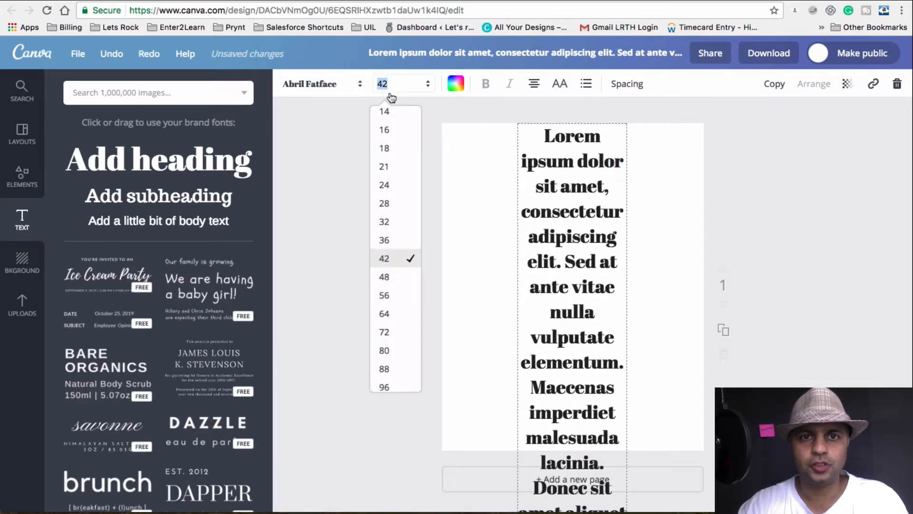
type("15")
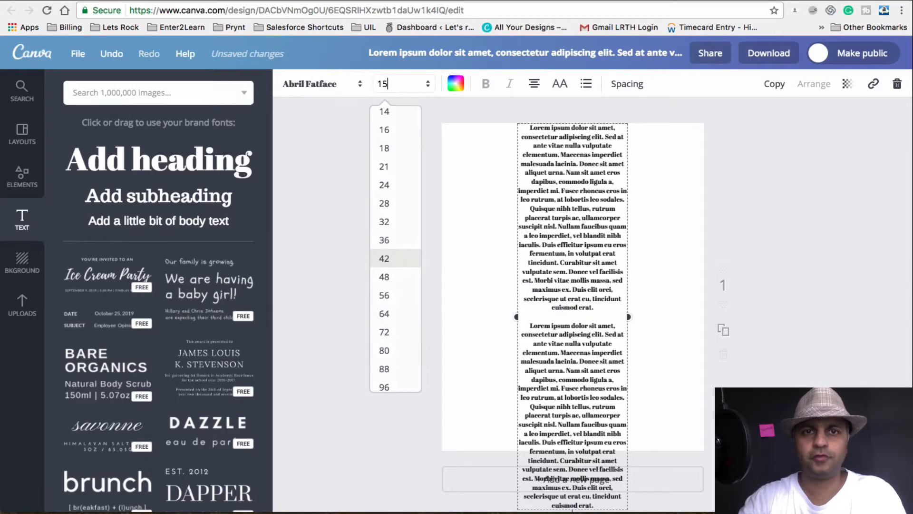
key("Return")
left_click(327, 90)
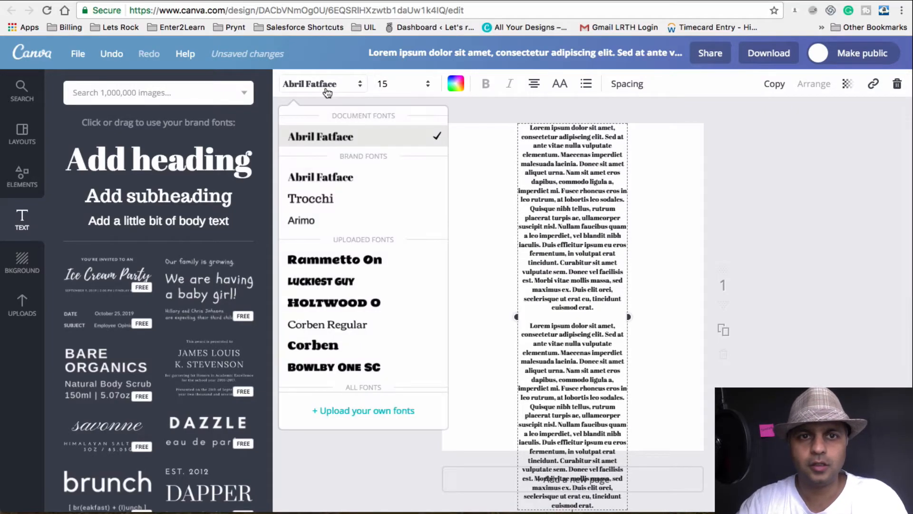
left_click(330, 200)
Widen the text box, raise the font size to 18, and set letter spacing to 20
left_click_drag(471, 328, 460, 328)
left_click_drag(628, 271, 671, 247)
left_click(383, 84)
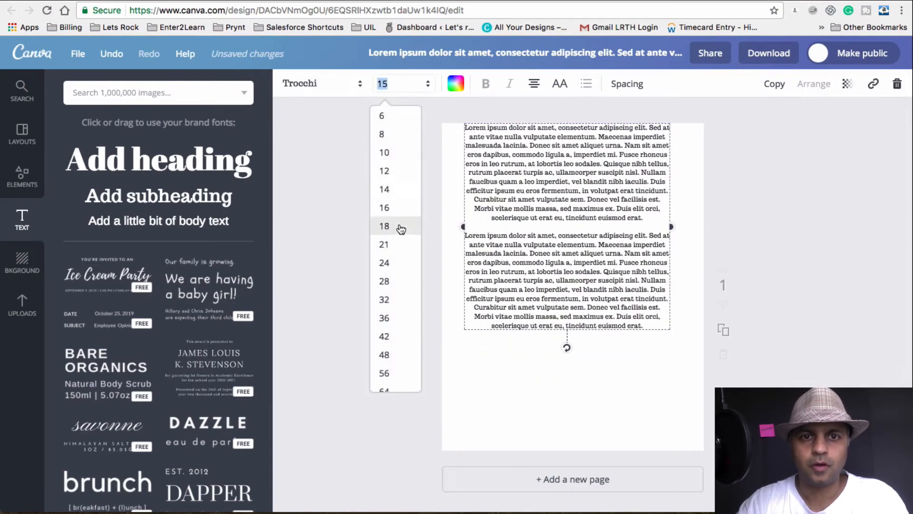
left_click(401, 227)
left_click(625, 84)
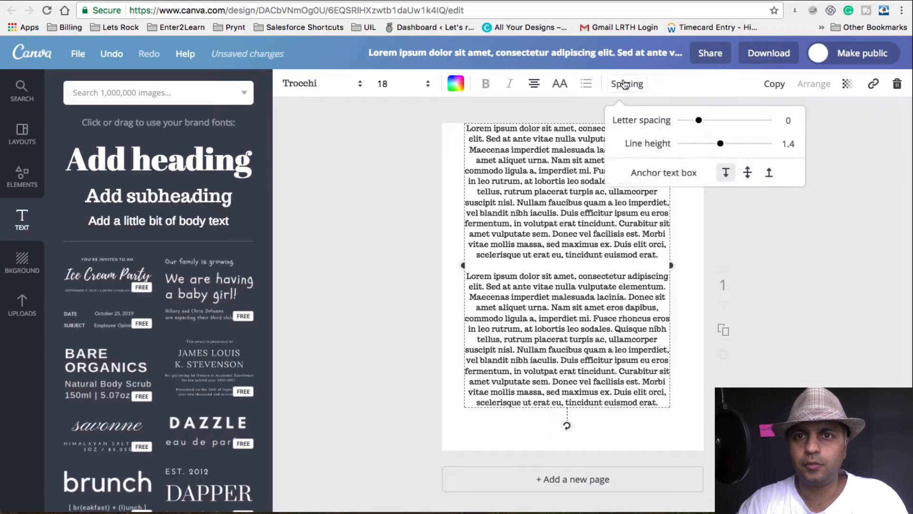
left_click_drag(699, 120, 727, 151)
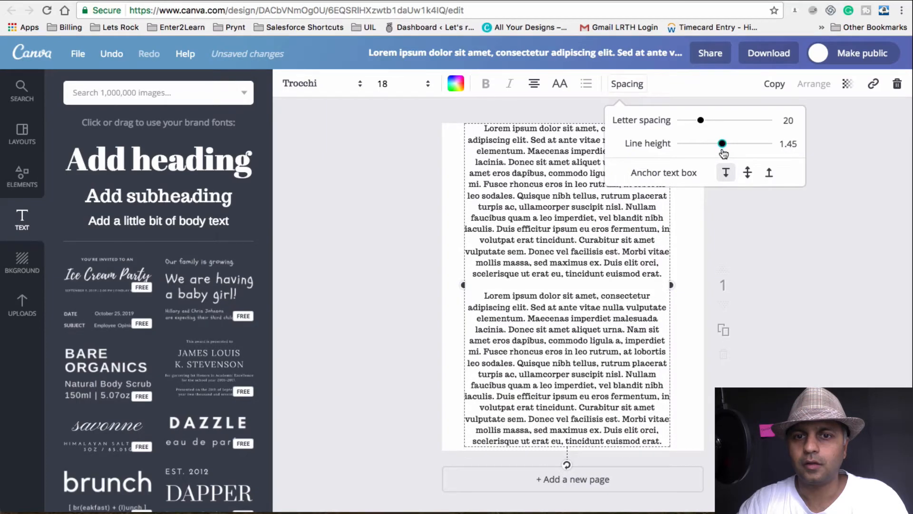
left_click(759, 274)
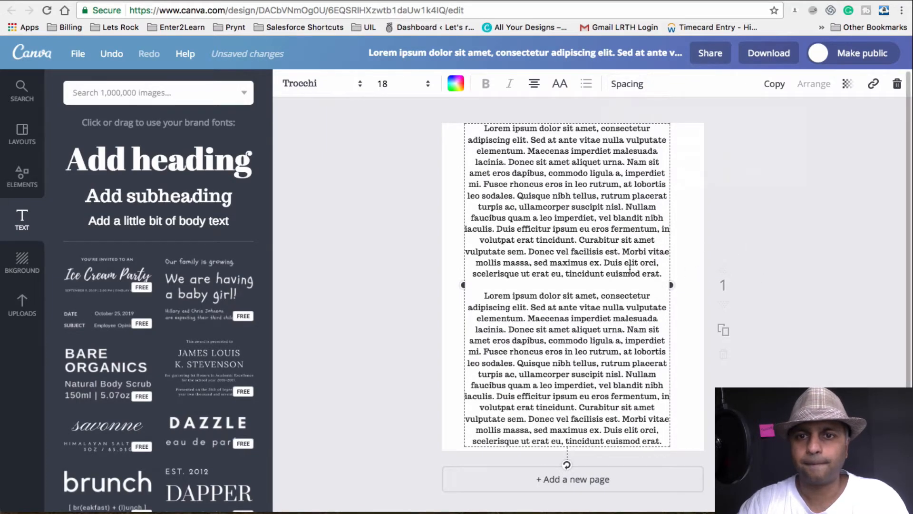
Left-align the paragraphs, stretch the box to the page edges, and nudge it slightly lower
left_click(538, 87)
left_click(537, 120)
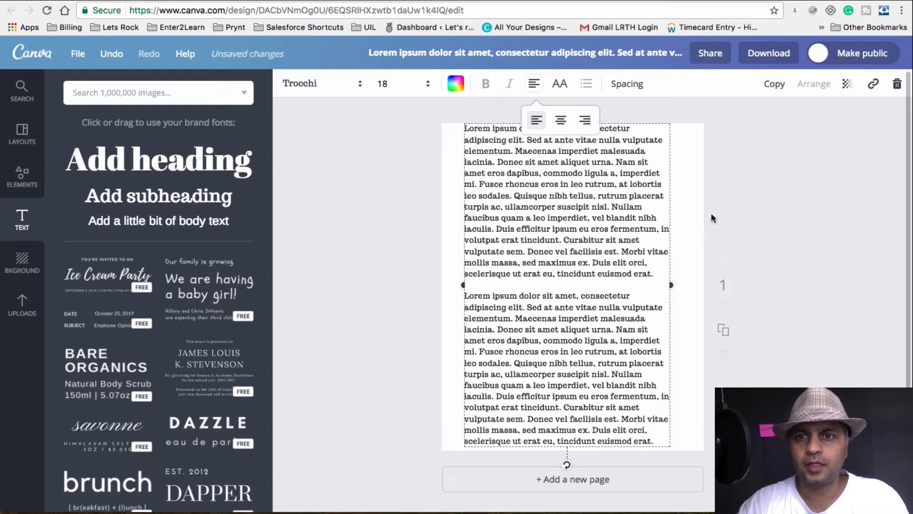
left_click(778, 233)
left_click_drag(463, 285, 445, 284)
left_click_drag(671, 274, 702, 278)
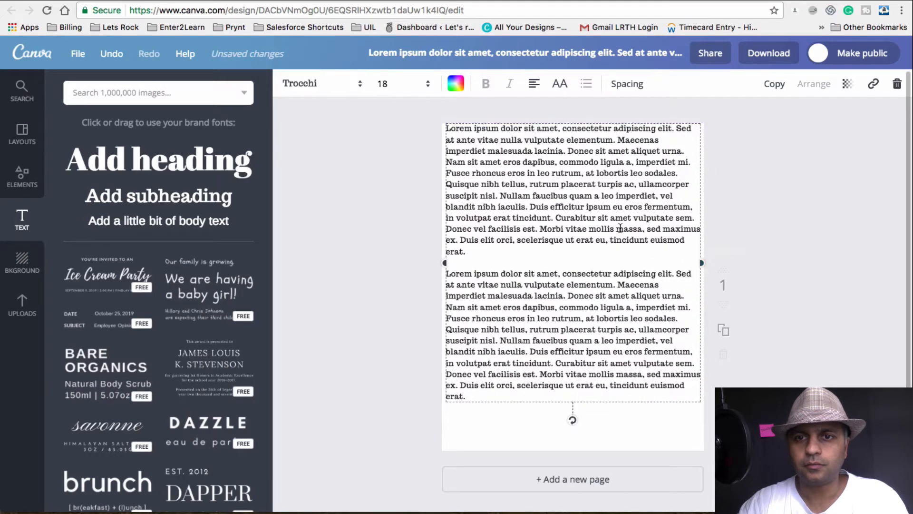
left_click_drag(663, 406, 663, 432)
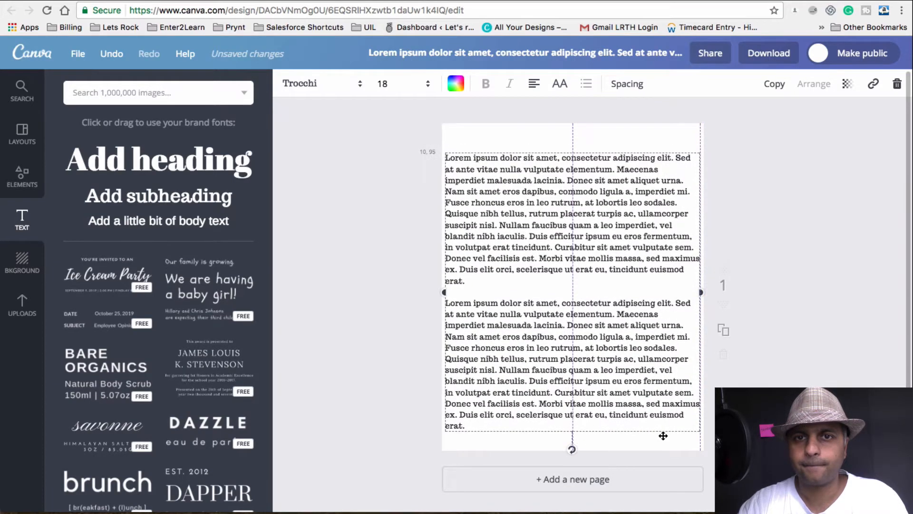
key("Escape")
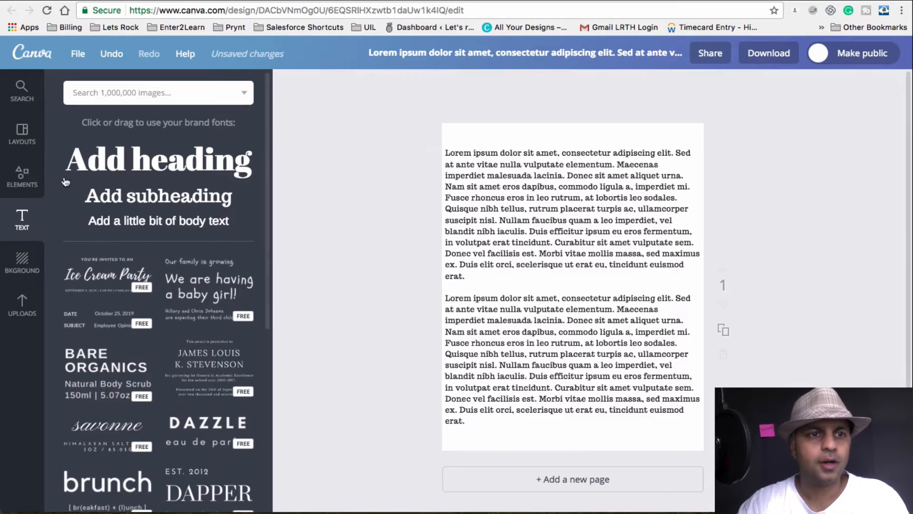
Change the page background to a custom pale pink colour (eadddd)
left_click(11, 272)
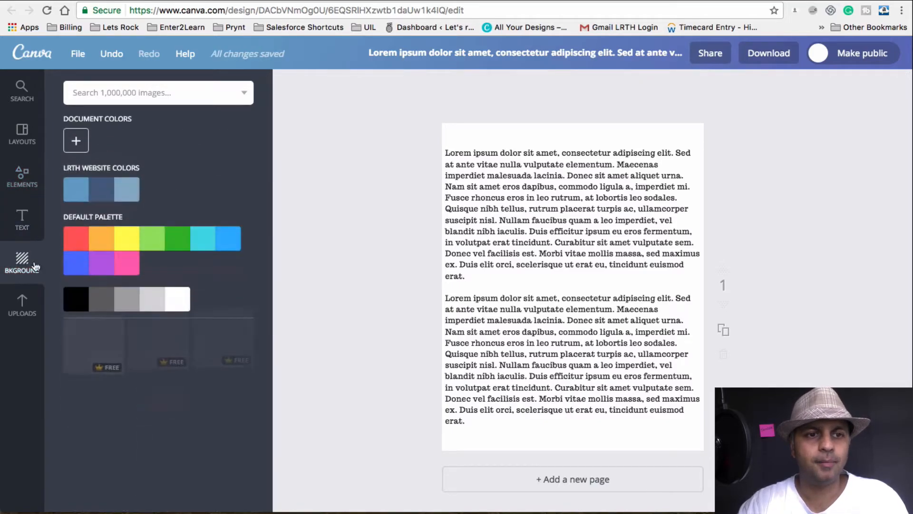
left_click(159, 303)
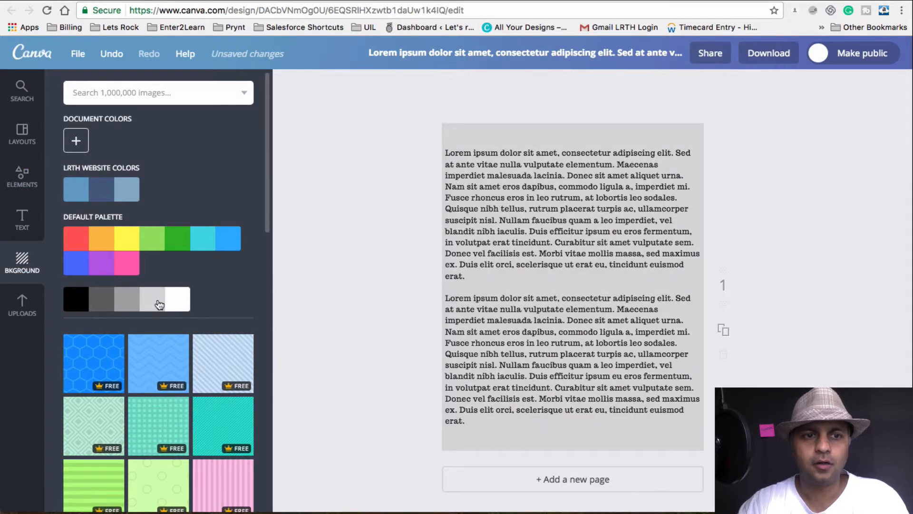
left_click(172, 304)
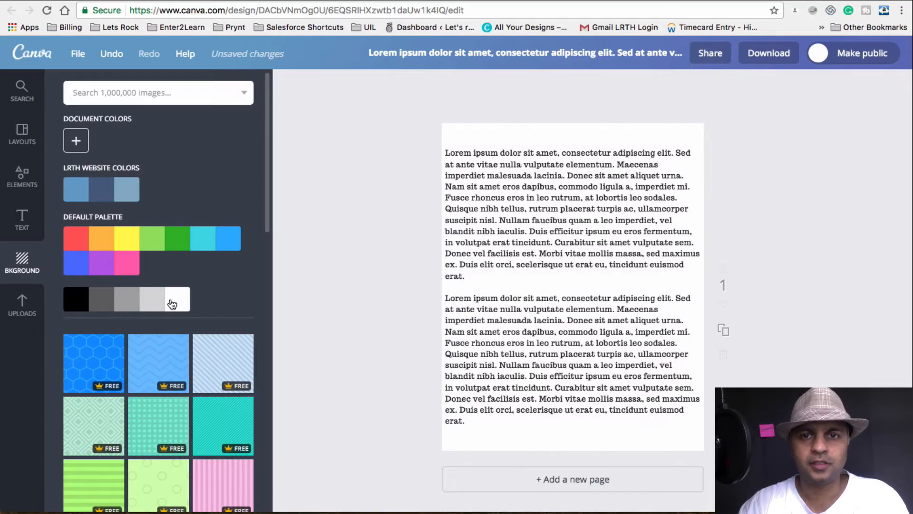
left_click(75, 140)
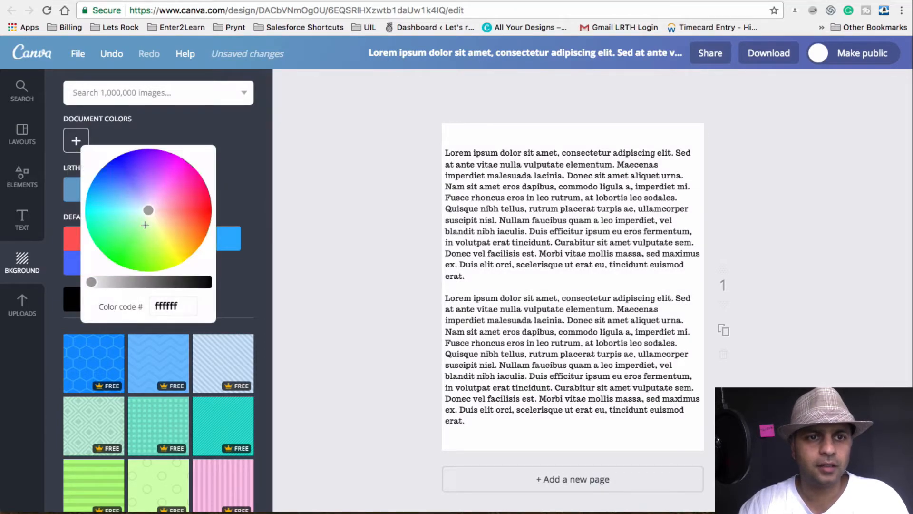
left_click(151, 205)
left_click_drag(101, 280, 96, 282)
left_click_drag(151, 207, 151, 210)
left_click_drag(97, 282, 92, 282)
left_click(335, 280)
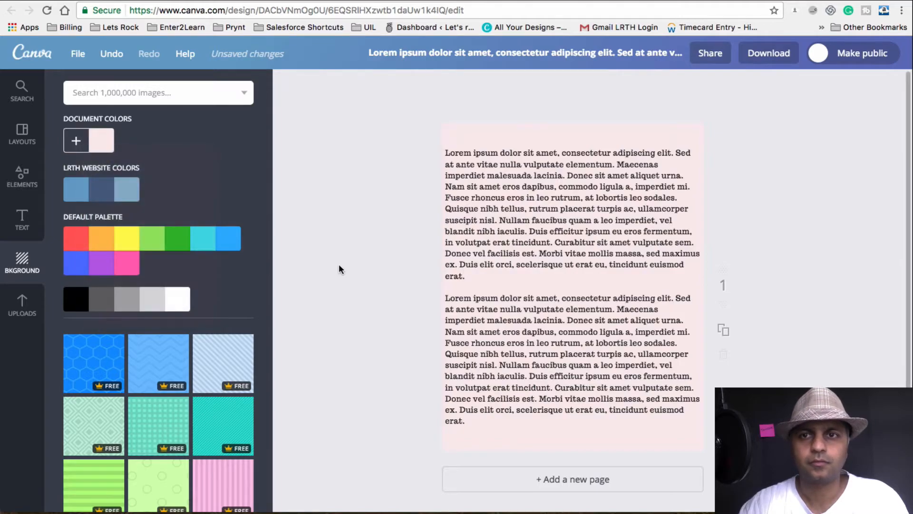
Download the design as a JPG file and switch back to the Thinkific window
left_click(766, 54)
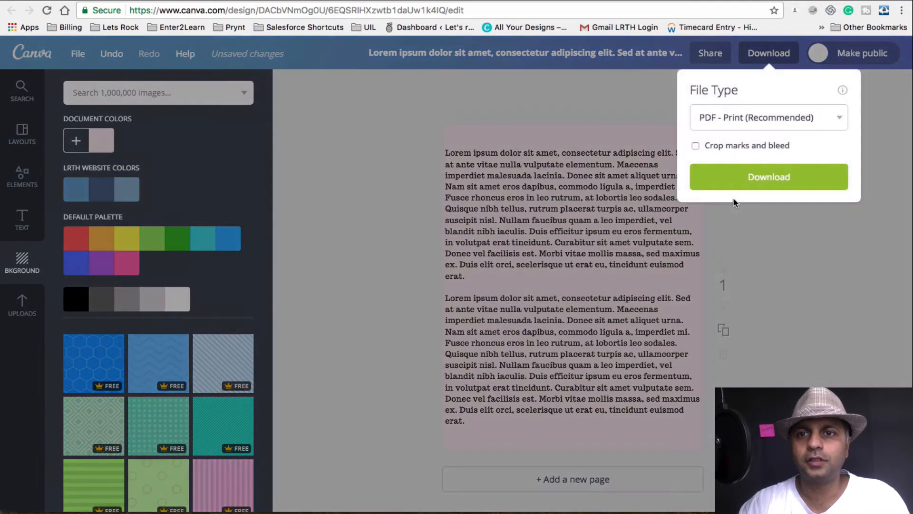
left_click(779, 181)
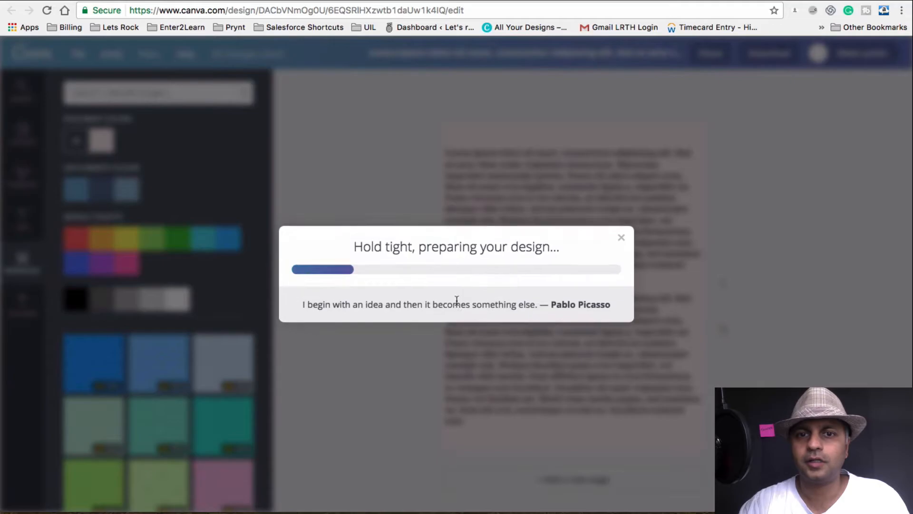
left_click(624, 238)
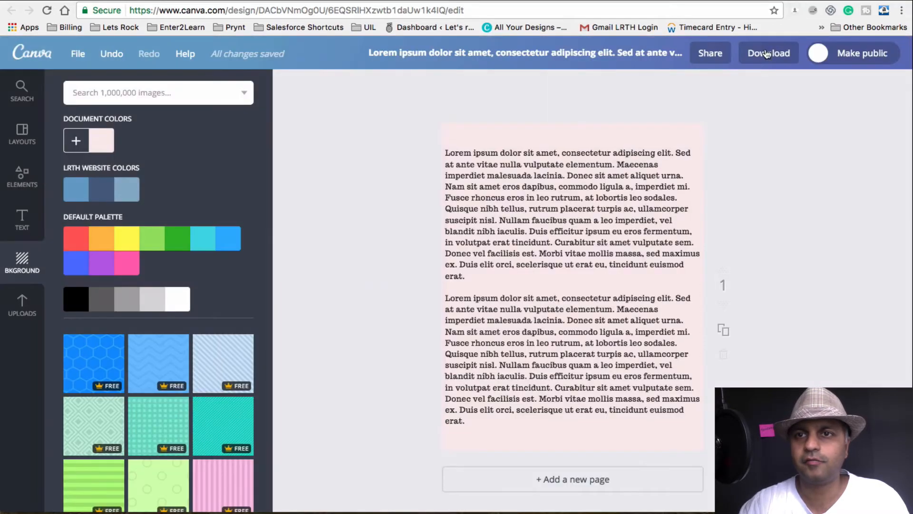
left_click(765, 55)
left_click(752, 123)
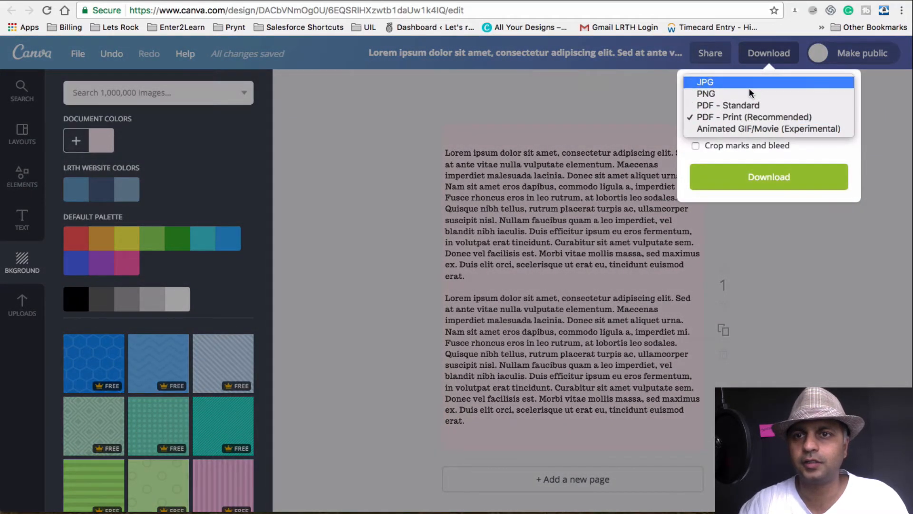
left_click(786, 161)
key("j")
left_click(781, 158)
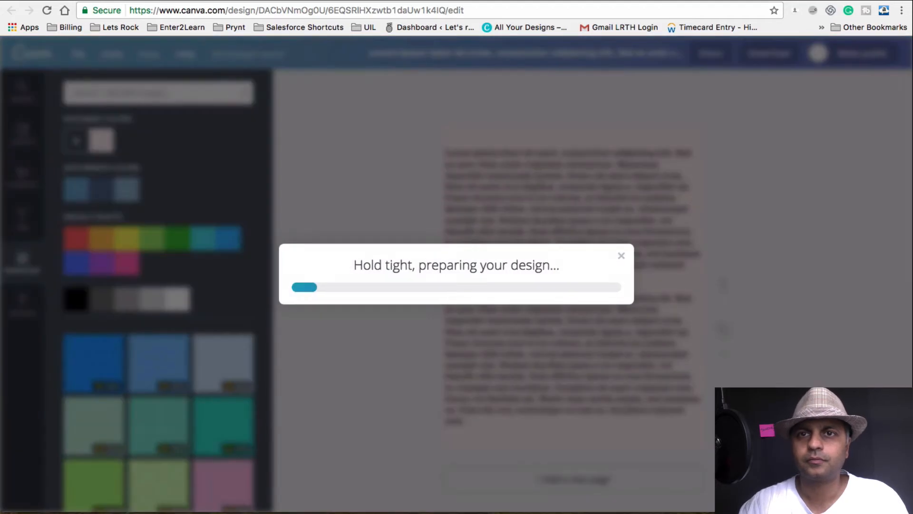
key("ctrl+Up")
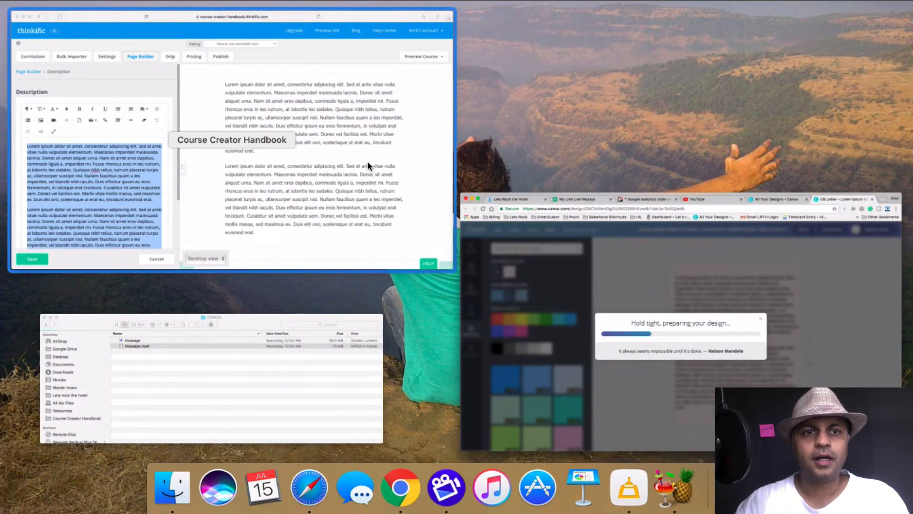
left_click(368, 161)
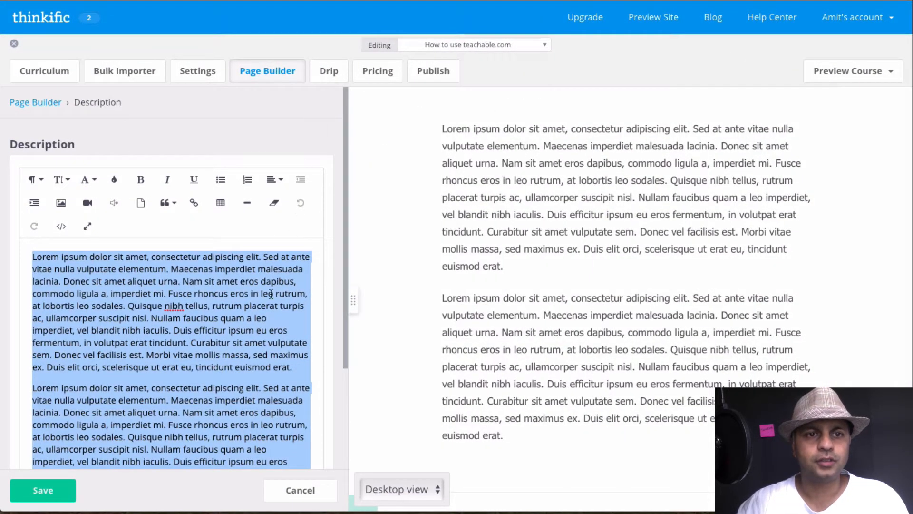
Delete the Description text and upload the downloaded lorem ipsum JPG as an image instead
key("BackSpace")
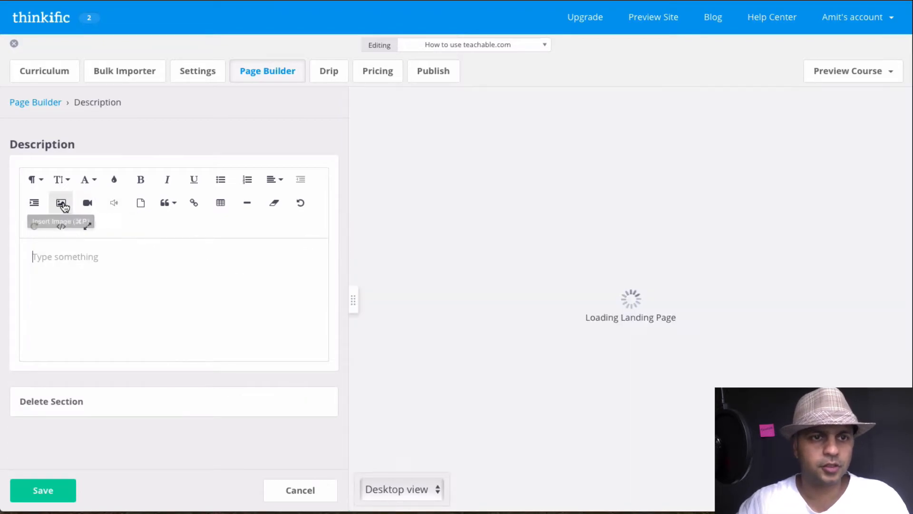
left_click(61, 203)
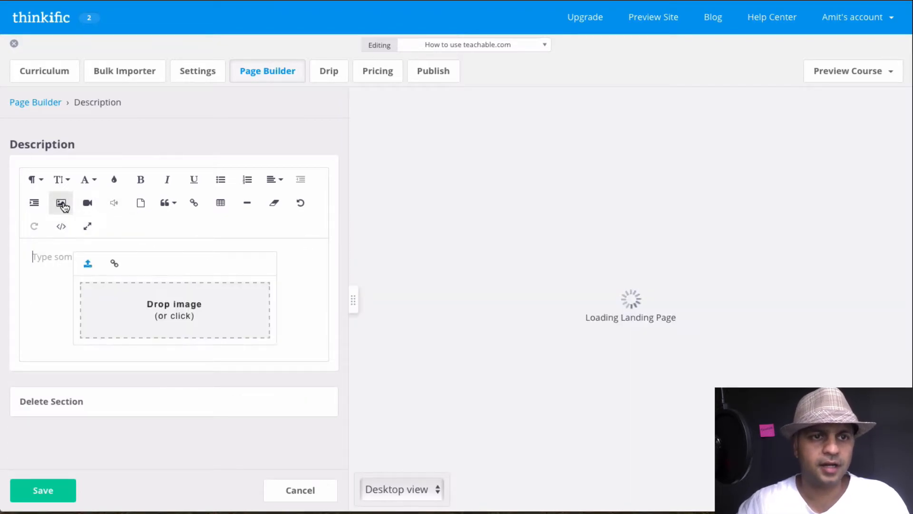
left_click(192, 318)
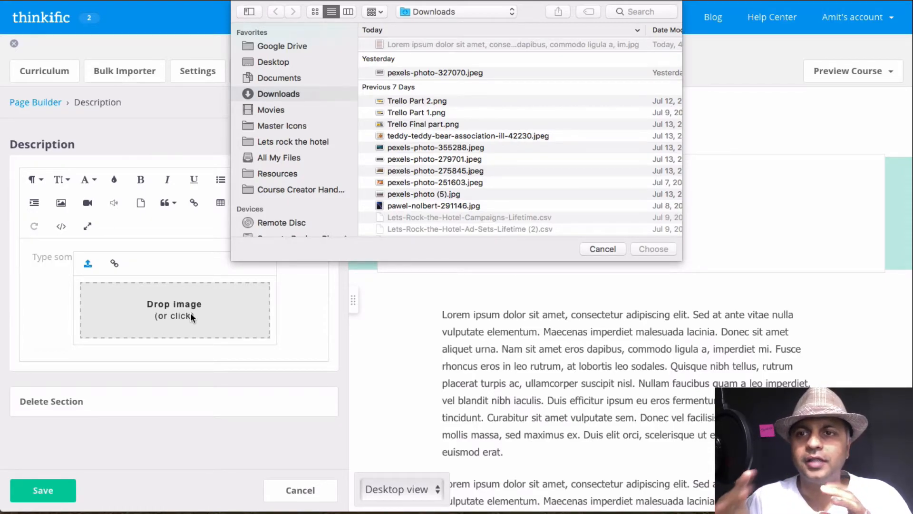
mouse_move(737, 513)
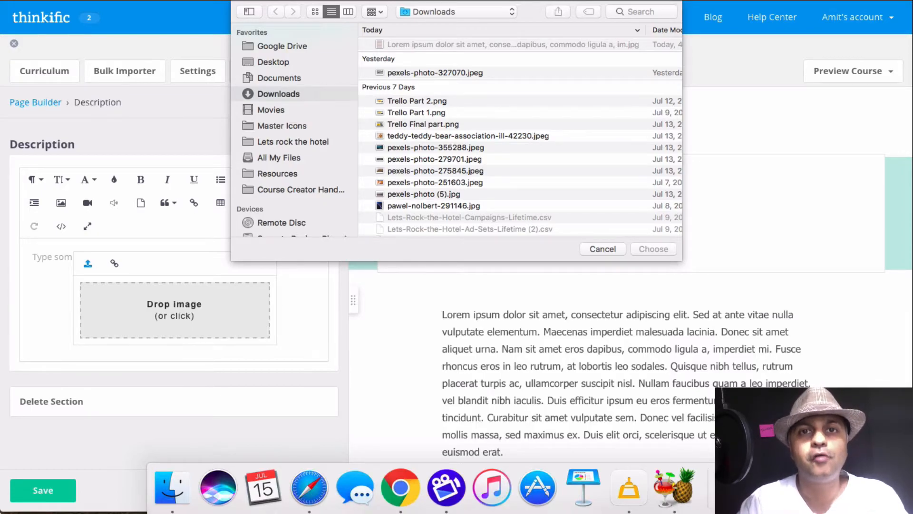
left_click(521, 47)
Drop the pink lorem ipsum image file into the Description section's upload zone
left_click_drag(531, 44, 167, 301)
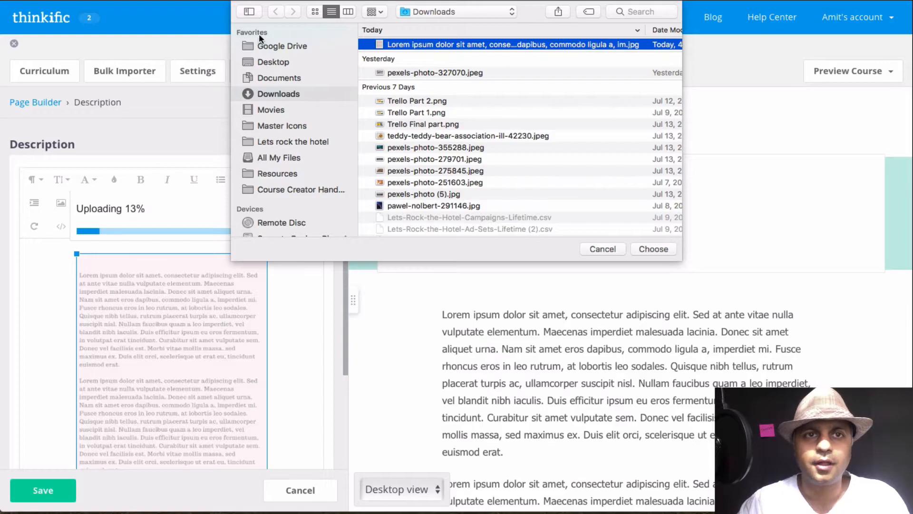
left_click(609, 249)
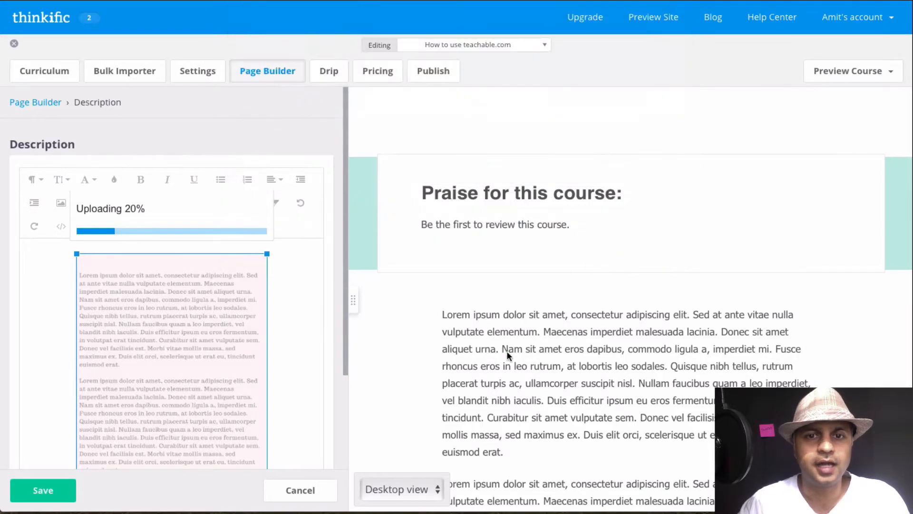
scroll(634, 321, "down", 2)
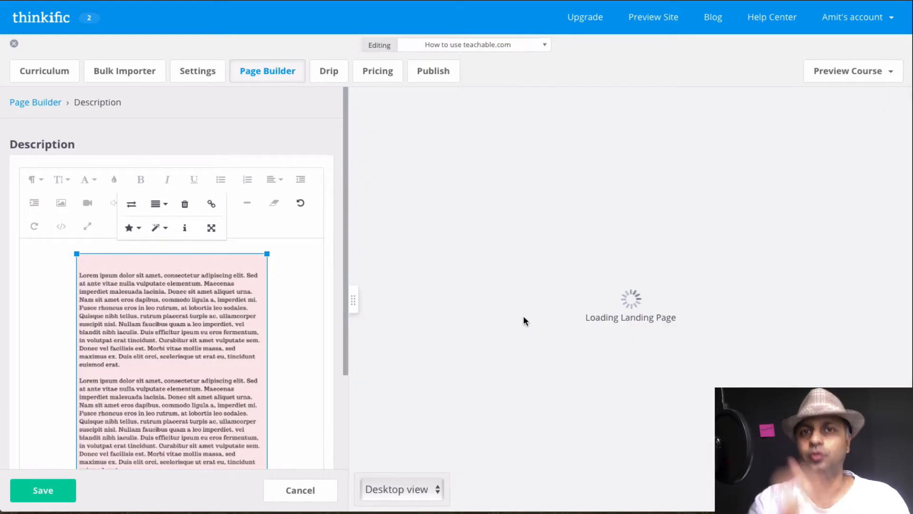
scroll(657, 268, "up", 7)
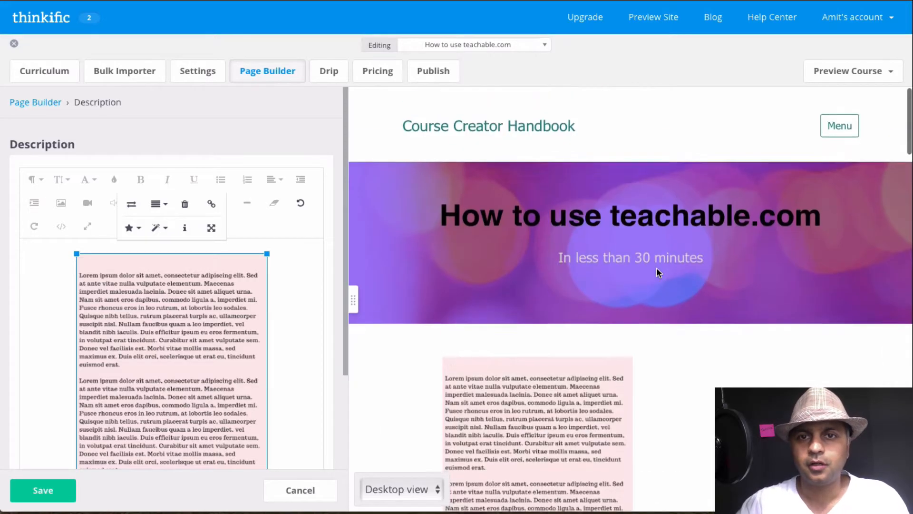
scroll(657, 268, "down", 3)
scroll(656, 272, "down", 1)
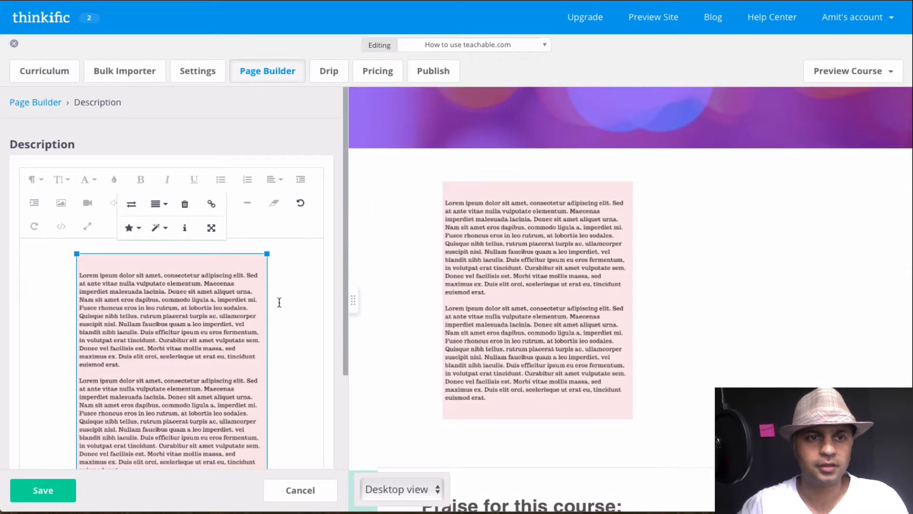
Set the image width to 600, make it Responsive, and update the image
left_click(212, 228)
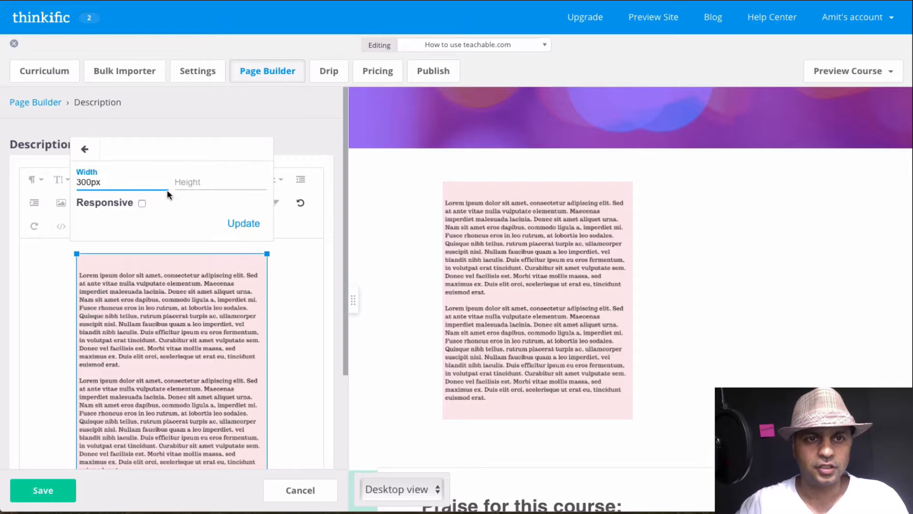
key("super+a")
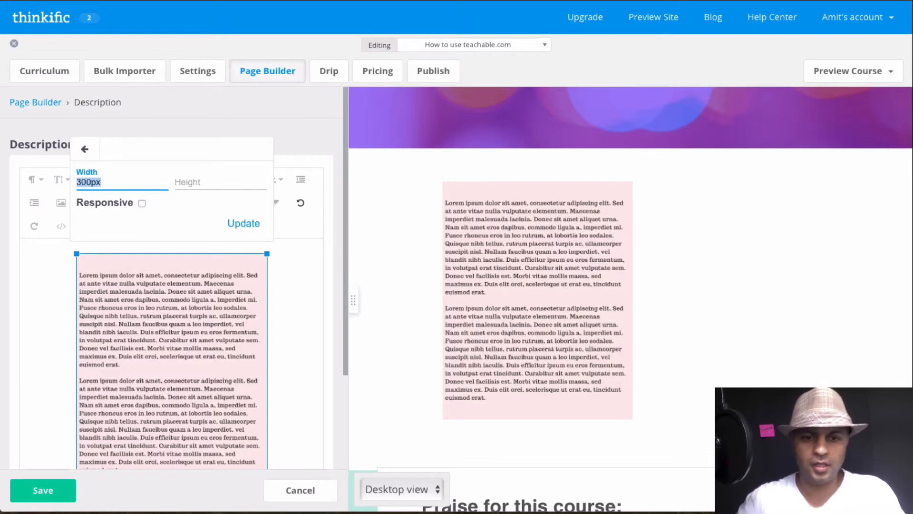
type("600")
key("Tab")
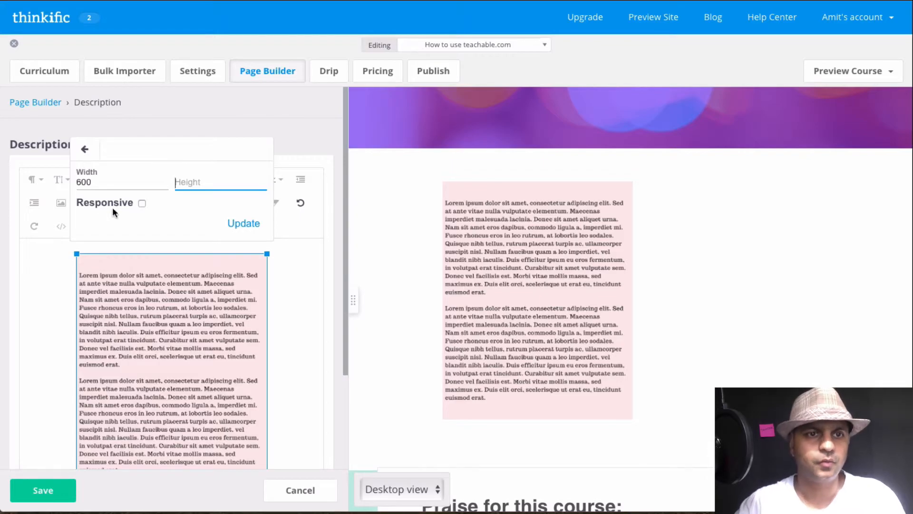
left_click(140, 205)
left_click(243, 199)
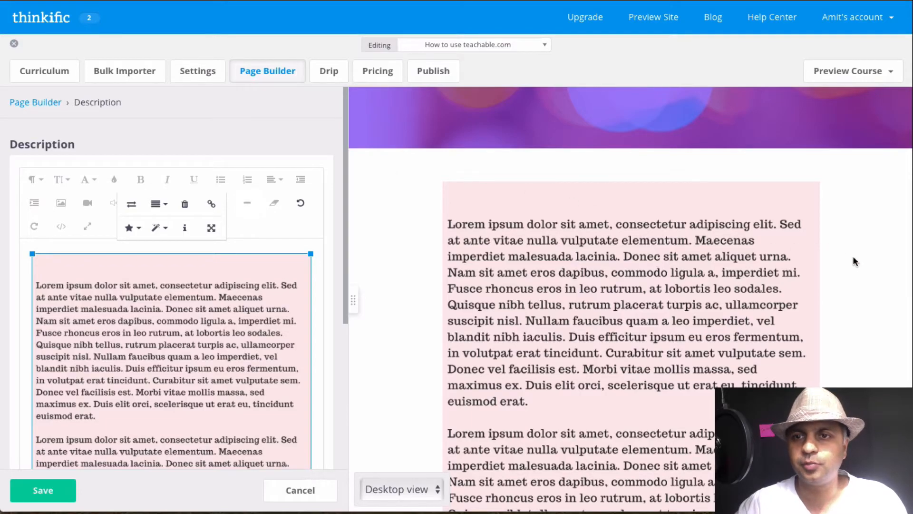
Save the Description changes and return to the Page Builder section list
scroll(854, 258, "down", 7)
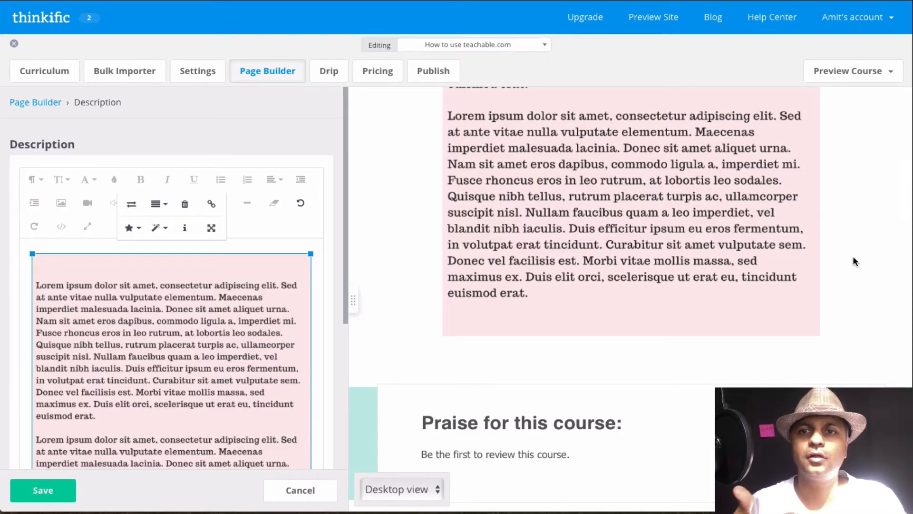
left_click(266, 241)
left_click(42, 490)
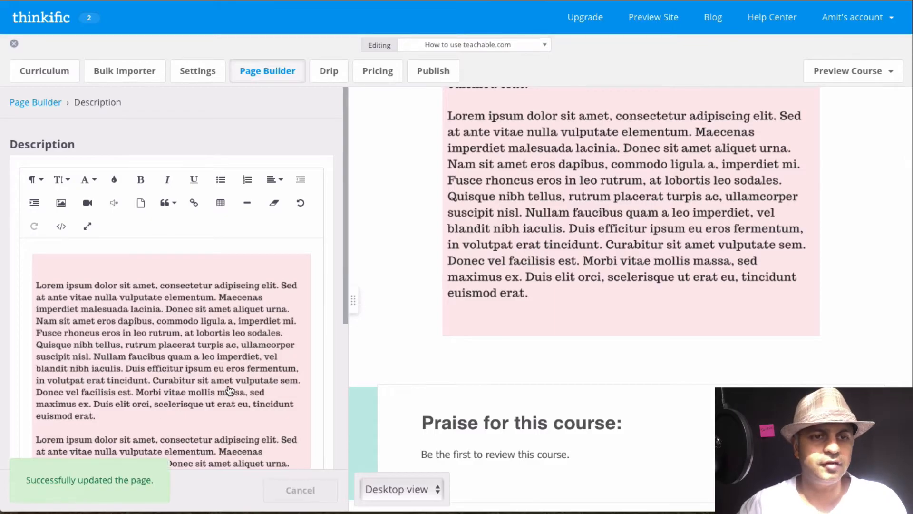
scroll(230, 390, "down", 5)
scroll(229, 390, "up", 5)
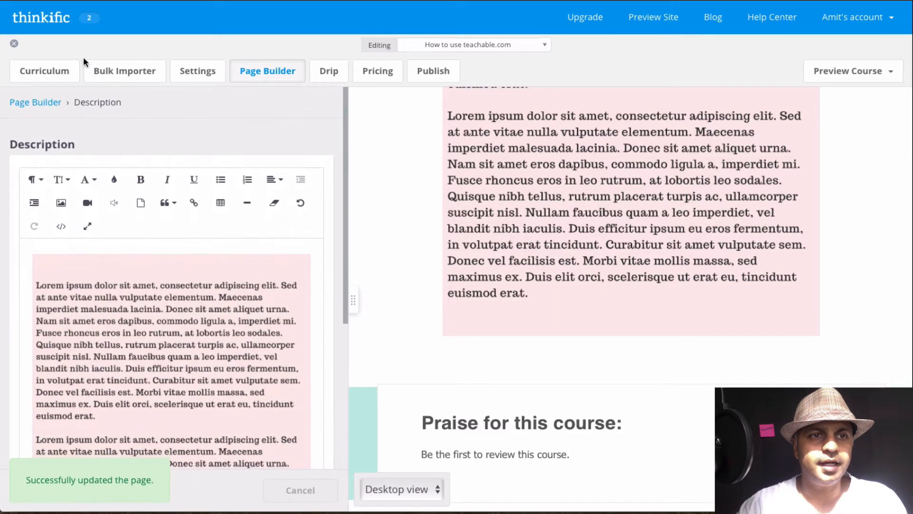
left_click(38, 103)
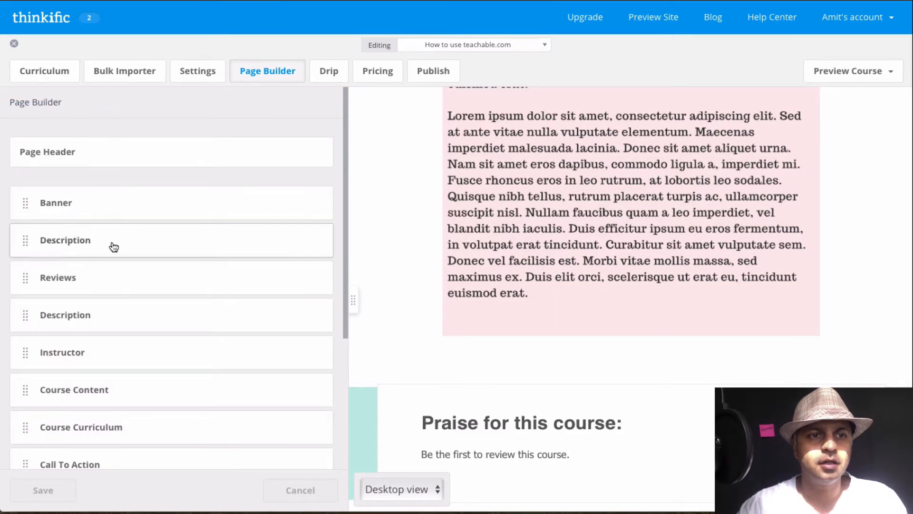
Open the Reviews section settings and check the featured reviews list, which is empty
left_click(67, 279)
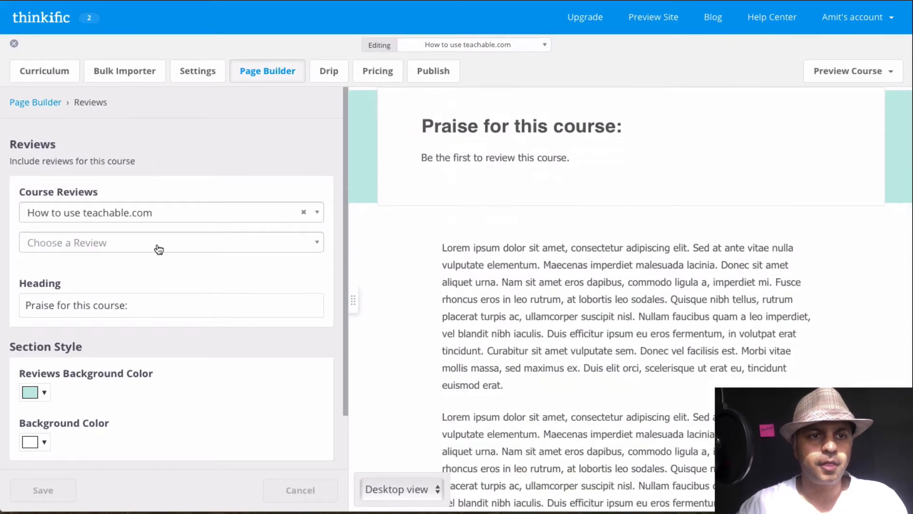
left_click(157, 245)
left_click(128, 317)
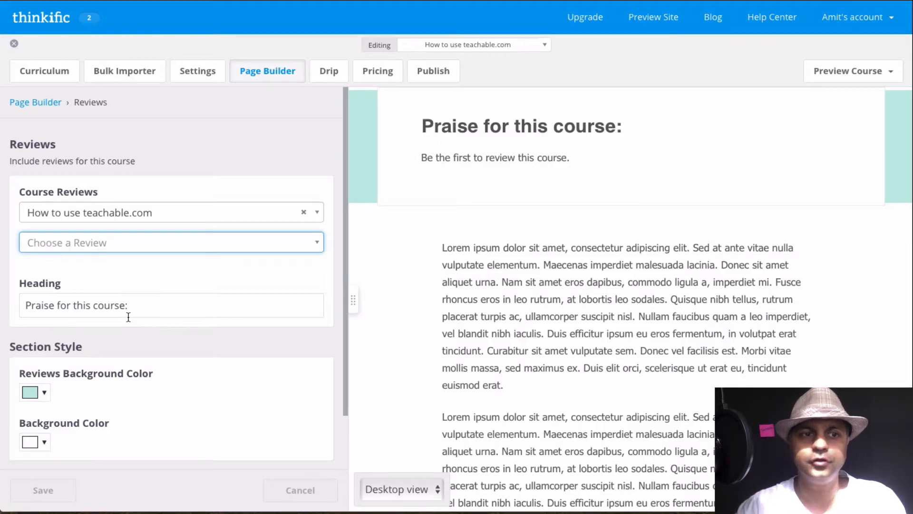
left_click(159, 239)
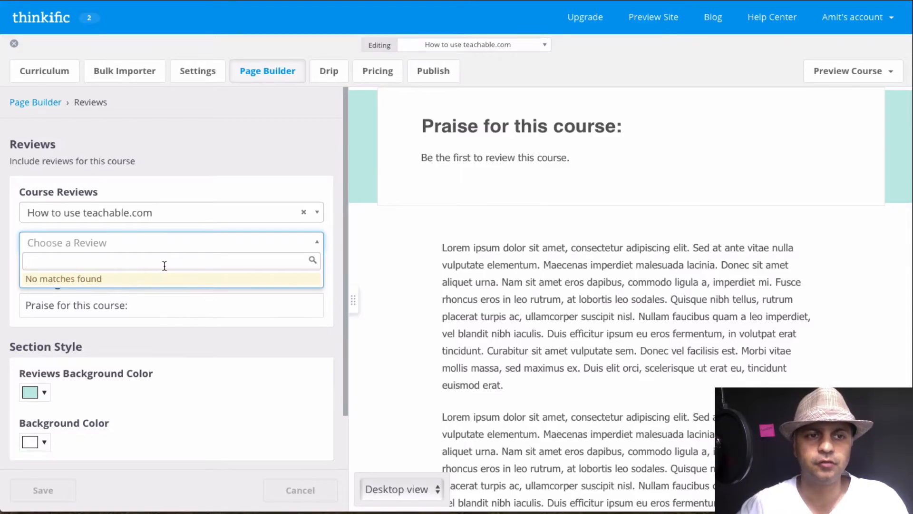
left_click(175, 323)
Replace the Reviews heading with 'What are other students saying:'
left_click_drag(159, 305, 1, 307)
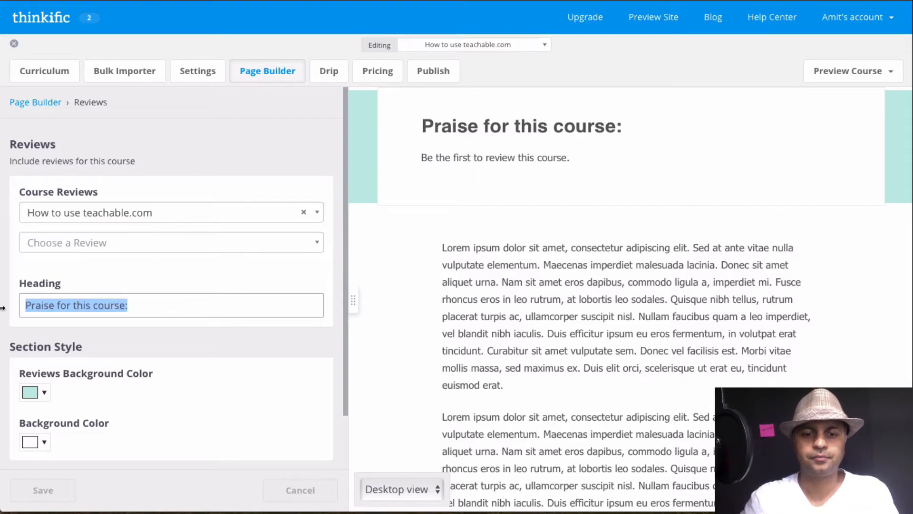
type("What are people")
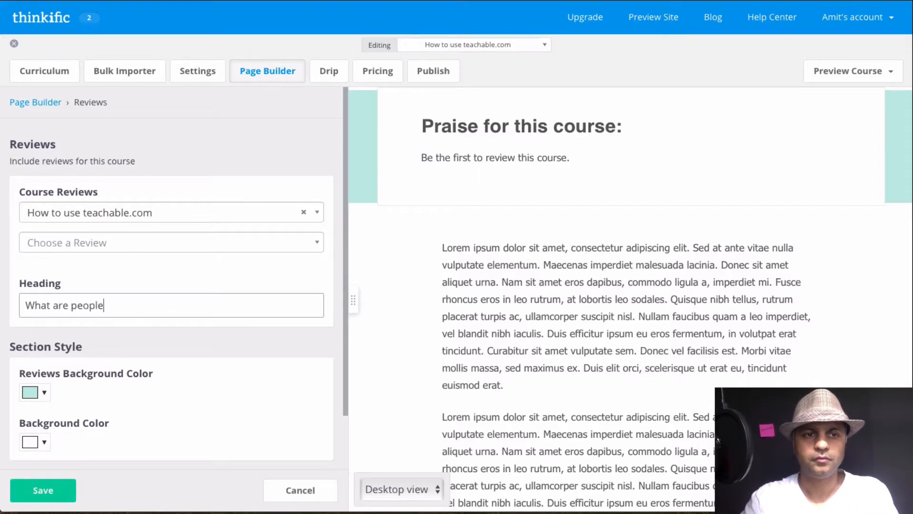
key("BackSpace")
key("BackSpace")
key("BackSpace")
key("BackSpace")
key("BackSpace")
key("BackSpace")
key("BackSpace")
type("other ")
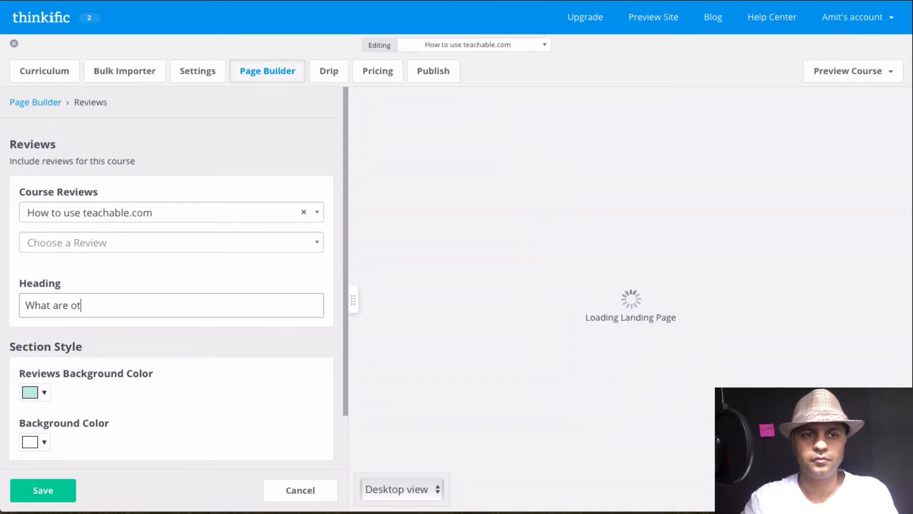
type("stuend")
key("BackSpace")
key("BackSpace")
type("dents")
key("BackSpace")
key("BackSpace")
key("BackSpace")
key("BackSpace")
key("BackSpace")
key("BackSpace")
key("BackSpace")
type("udents saying:")
Set the Reviews section background colour to light grey
scroll(52, 344, "down", 2)
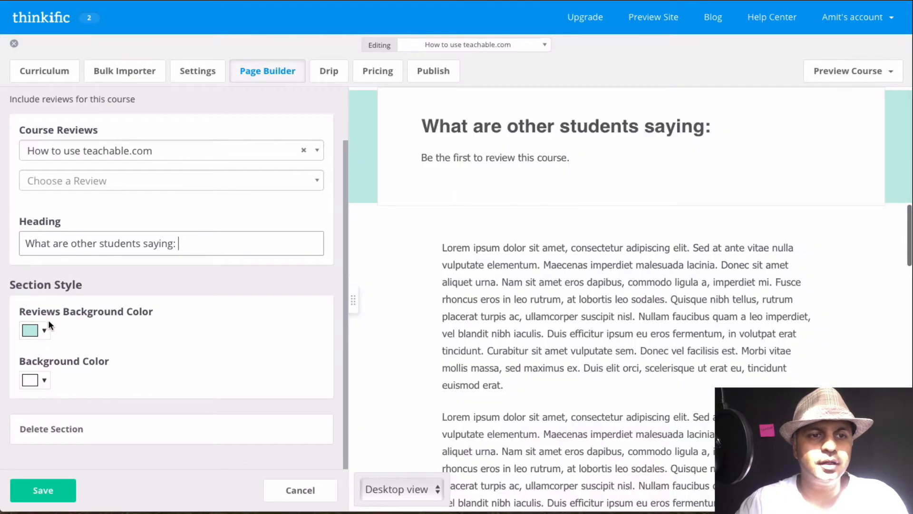
left_click(45, 386)
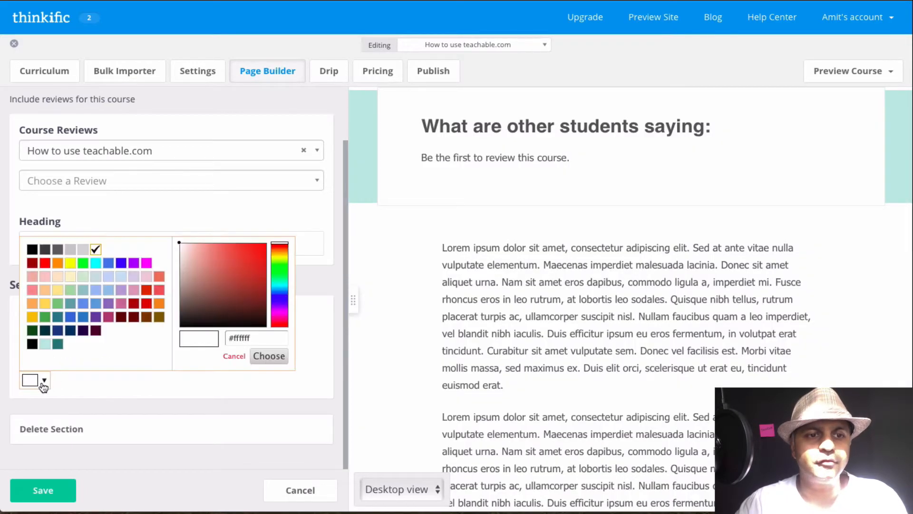
left_click(66, 252)
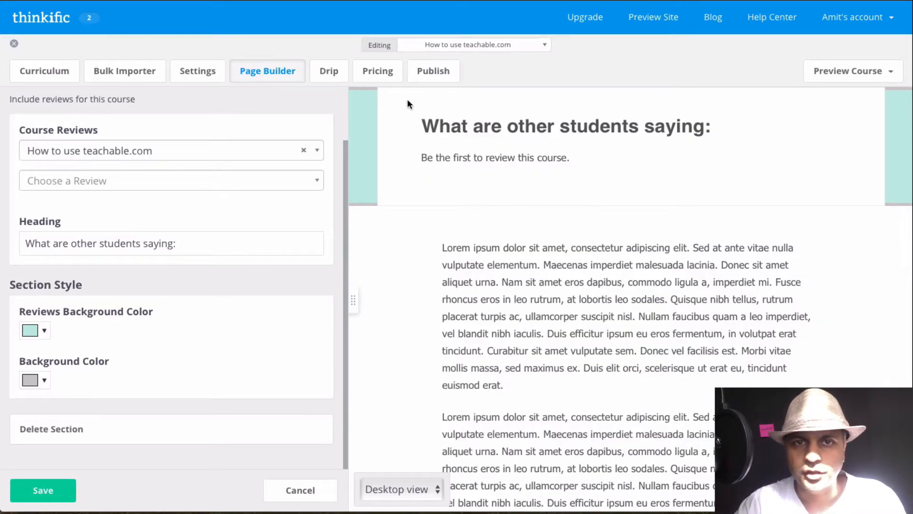
Widen the page preview and save the Reviews section changes
left_click_drag(351, 124, 218, 165)
scroll(500, 287, "down", 3)
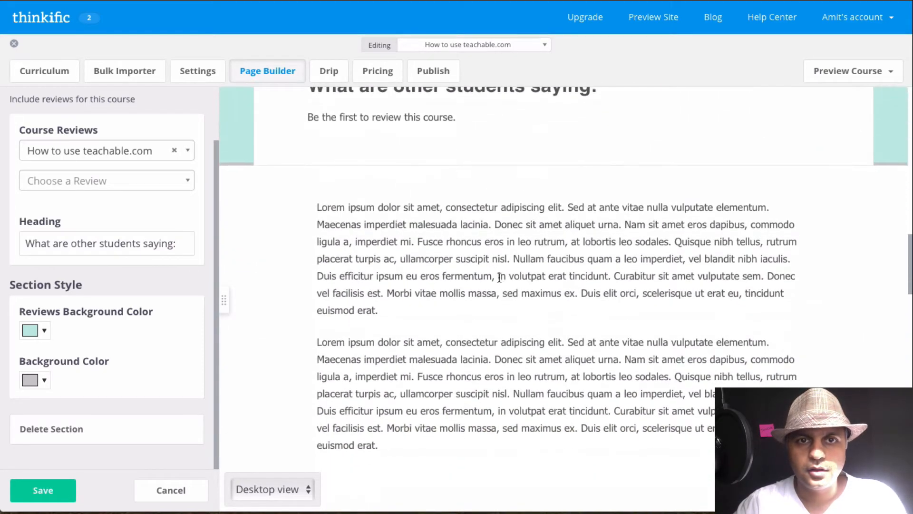
left_click_drag(313, 120, 464, 120)
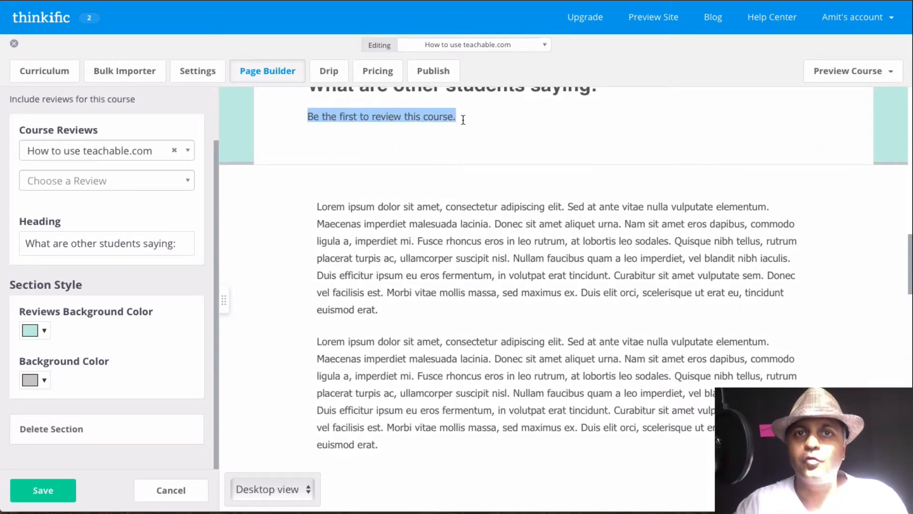
left_click(53, 483)
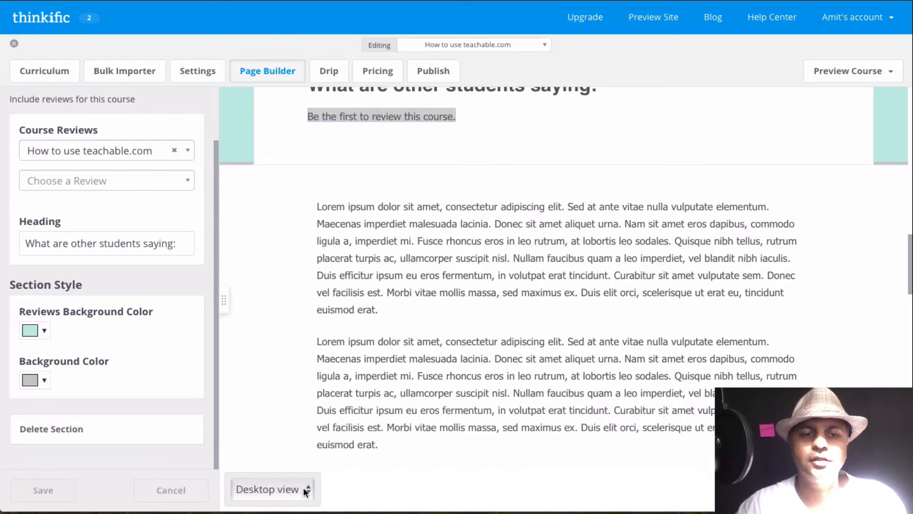
Preview the landing page in Tablet and Mobile views, then return to Desktop view
left_click(299, 488)
left_click(282, 460)
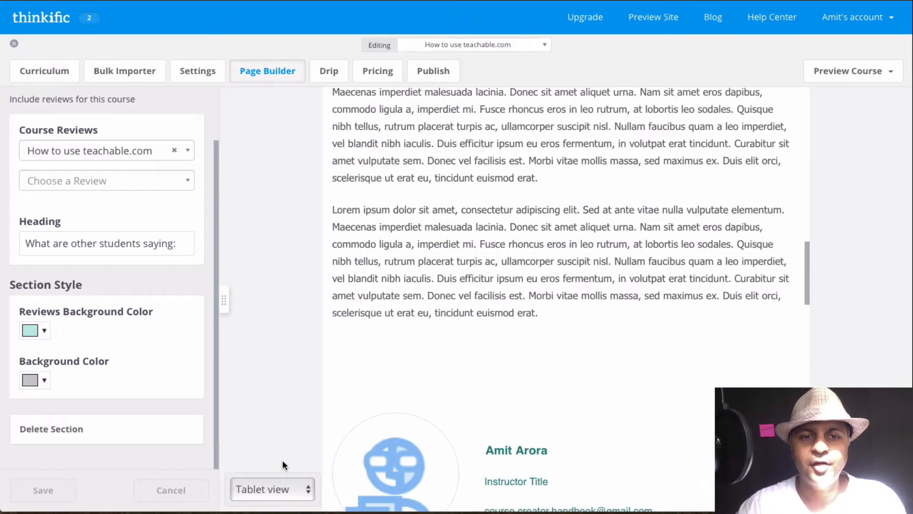
left_click(278, 496)
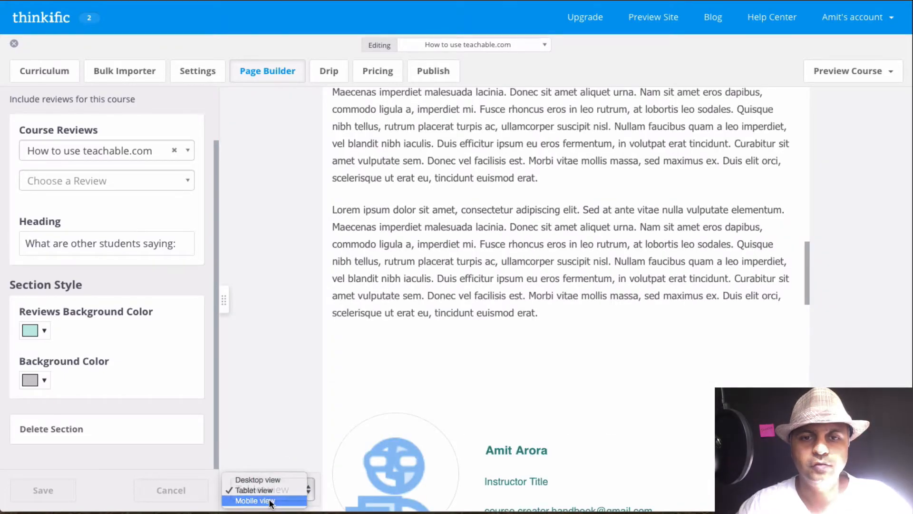
left_click(273, 499)
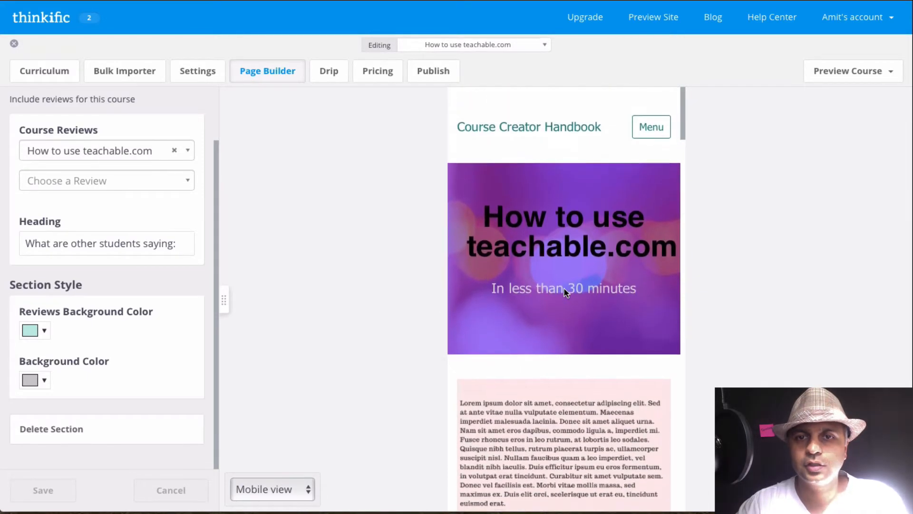
scroll(564, 287, "down", 5)
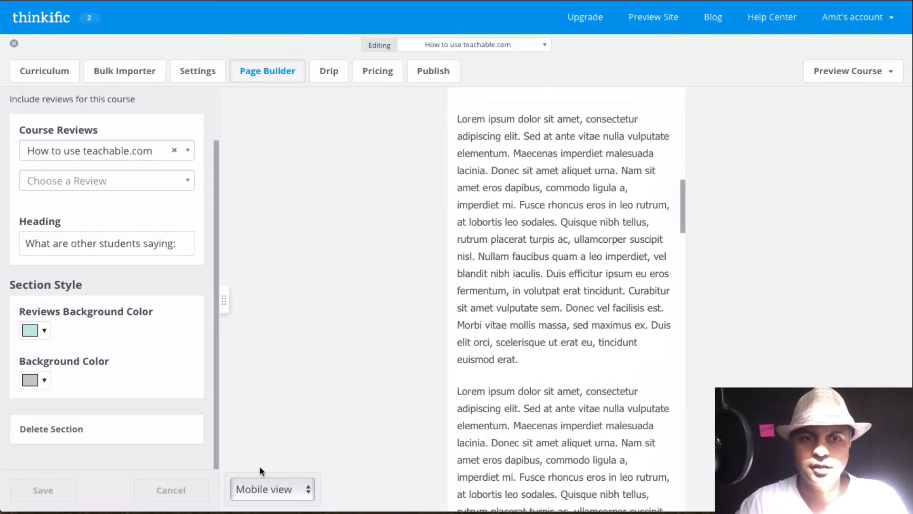
left_click(271, 489)
left_click(283, 467)
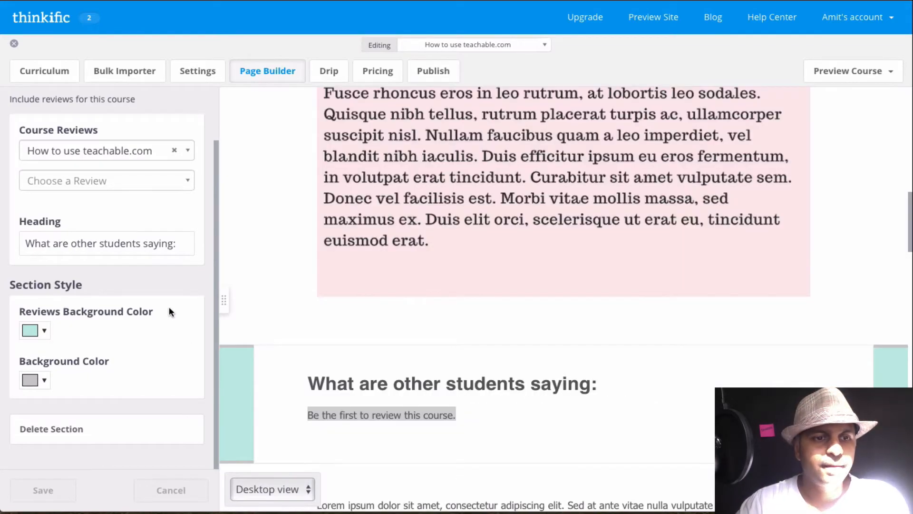
scroll(86, 115, "up", 2)
Open the Instructor section and retype its heading from 'About the instructor' to 'Course Ninja'
left_click(54, 104)
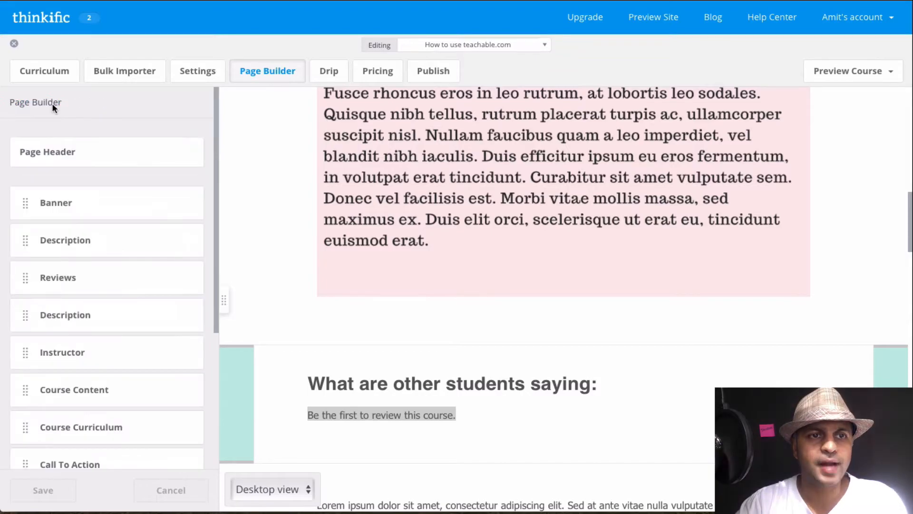
scroll(107, 332, "down", 2)
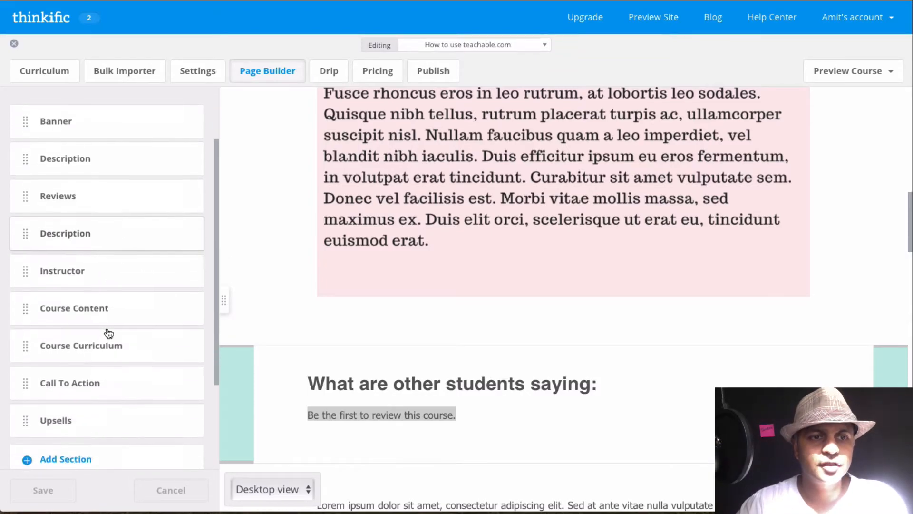
left_click(103, 265)
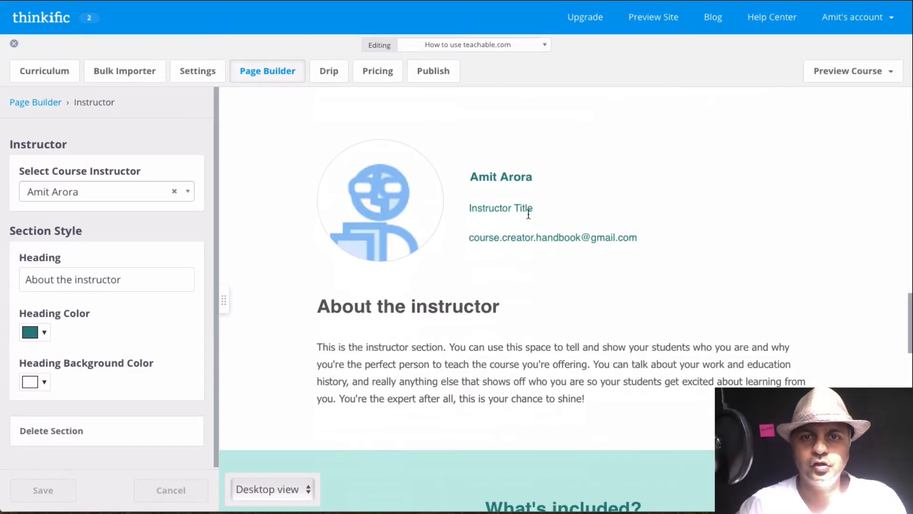
left_click_drag(528, 208, 495, 208)
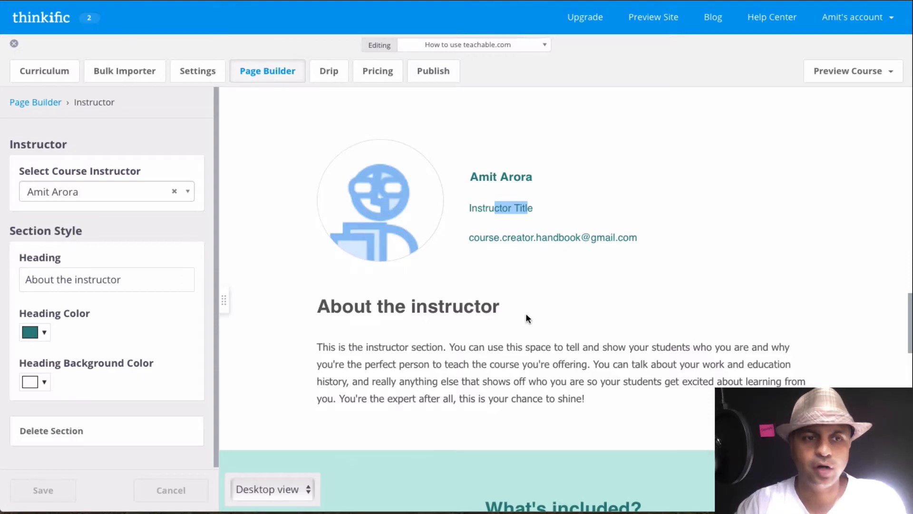
left_click_drag(155, 284, 1, 281)
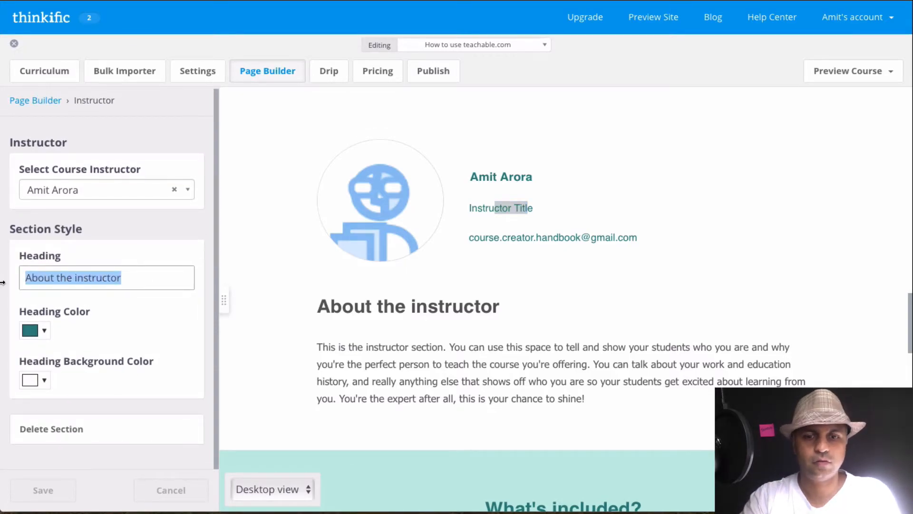
type("Course Ninja")
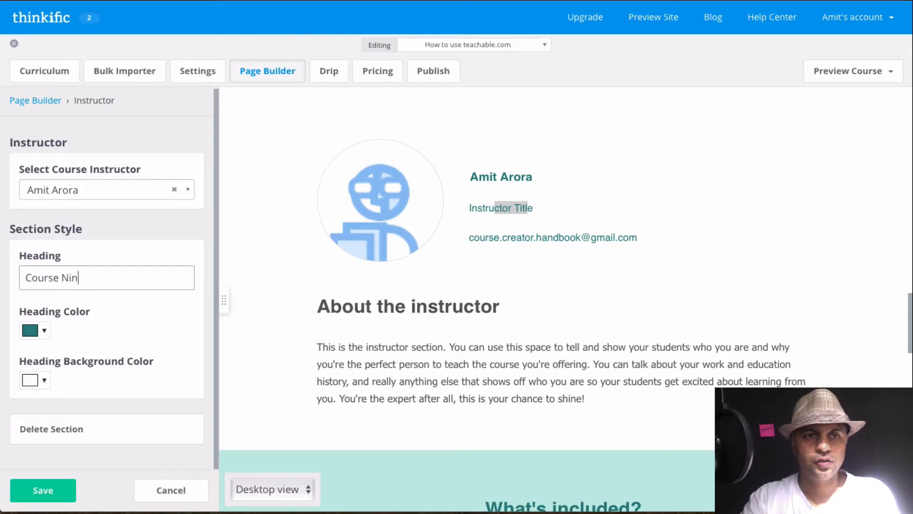
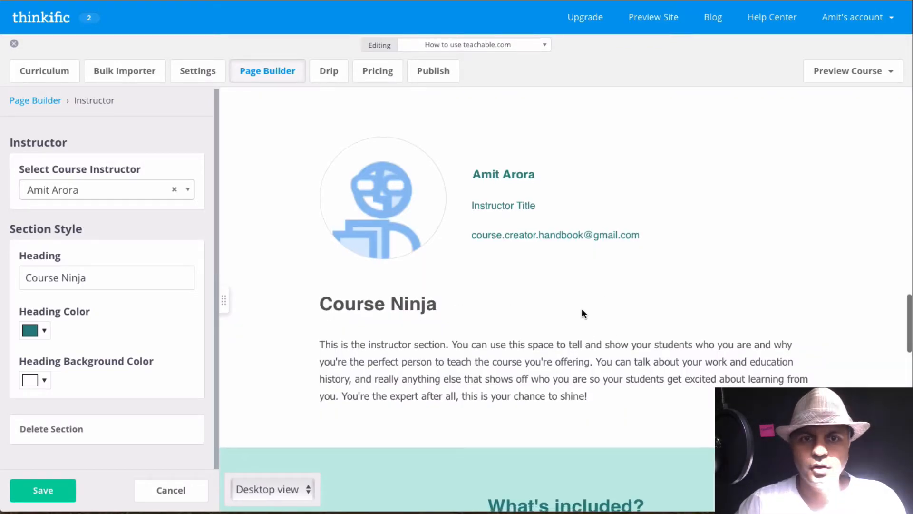
Save the 'Course Ninja' Instructor heading and return to the Page Builder section list
scroll(582, 308, "down", 2)
left_click_drag(613, 318, 641, 305)
scroll(552, 269, "down", 5)
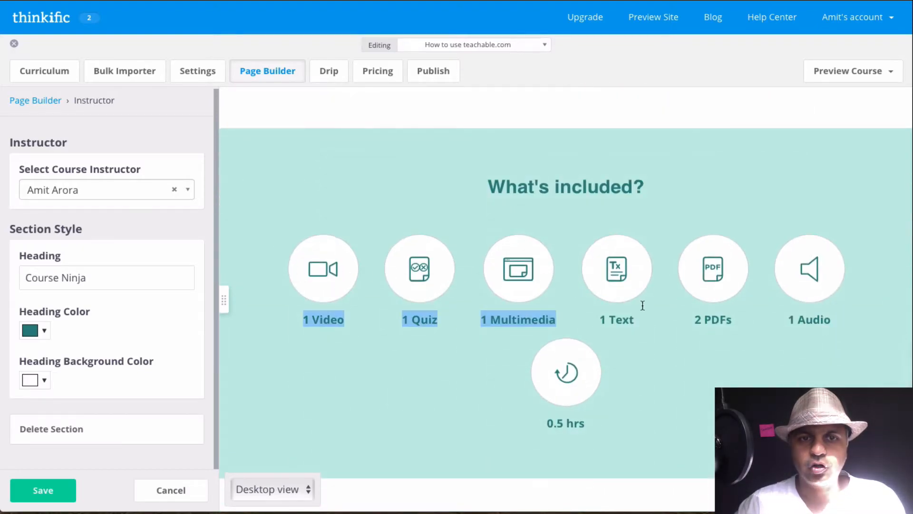
left_click(704, 394)
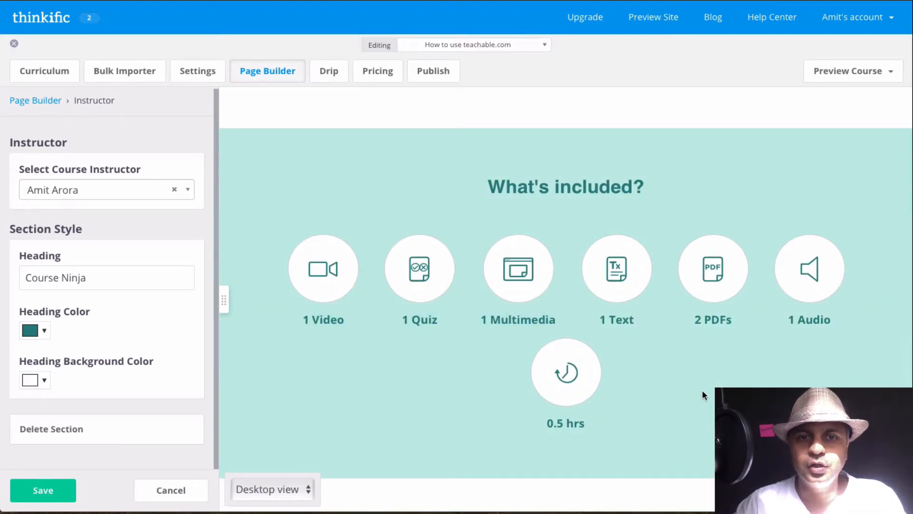
scroll(443, 313, "down", 15)
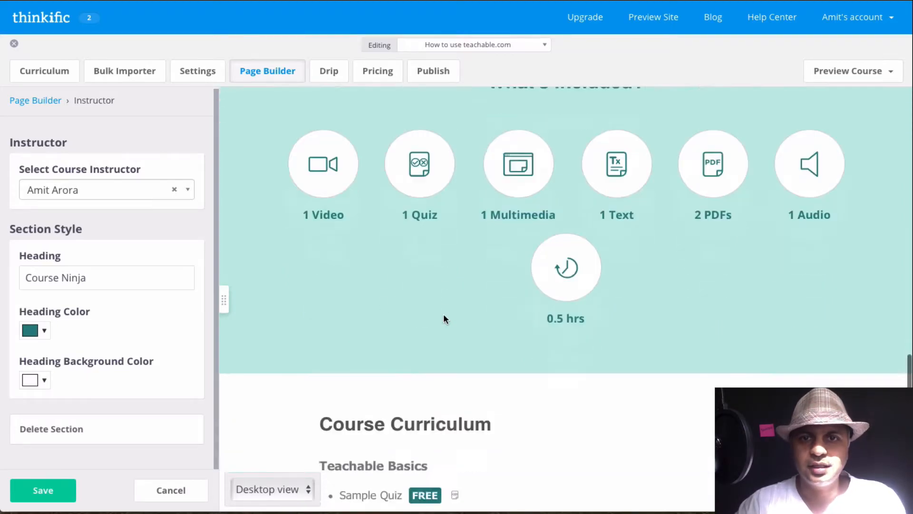
scroll(444, 313, "up", 9)
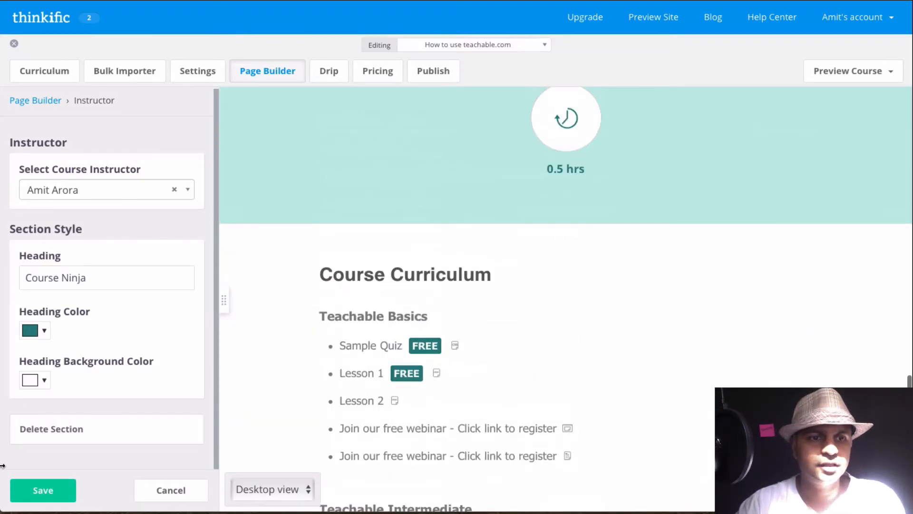
left_click(42, 492)
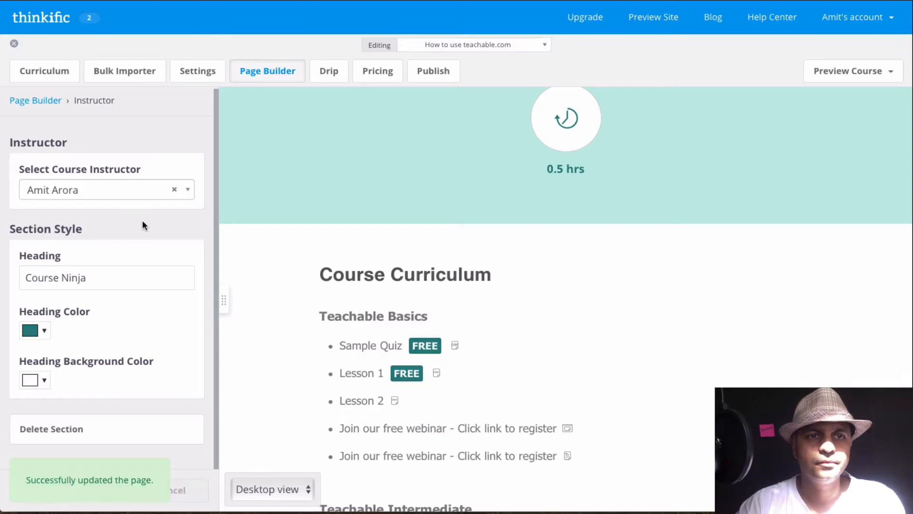
left_click(44, 101)
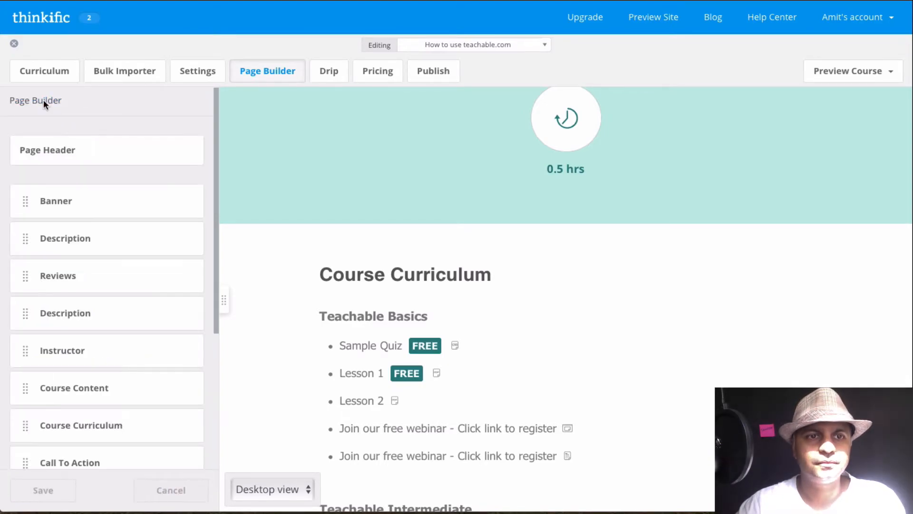
scroll(142, 297, "down", 3)
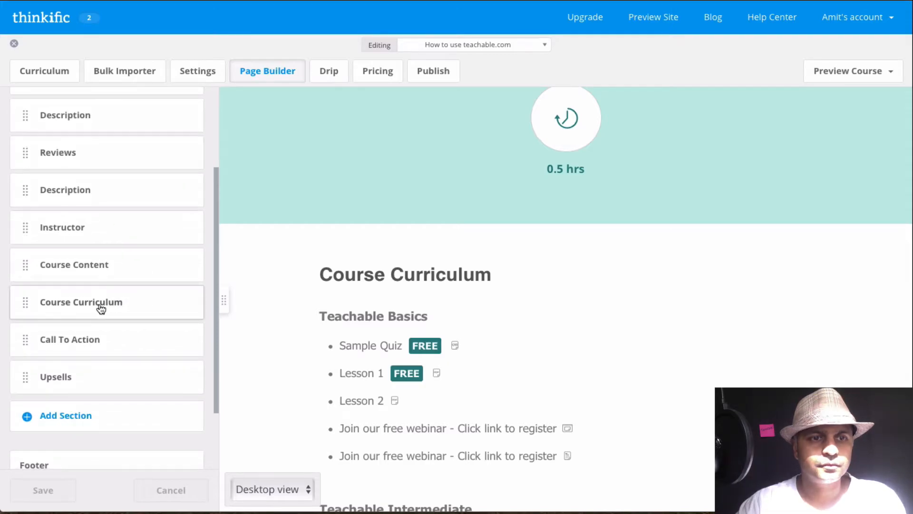
Retitle the Course Content section 'What's in this course?' with a white heading on a blue background
left_click(90, 266)
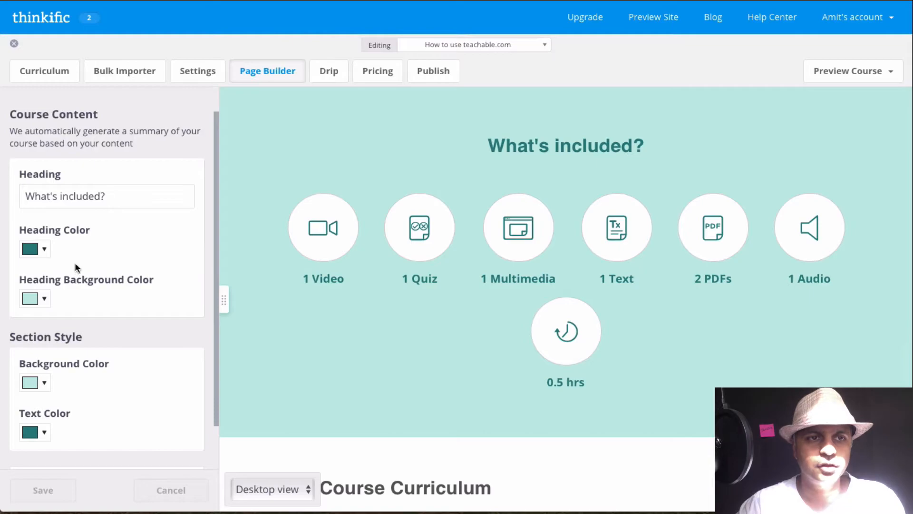
left_click_drag(130, 201, 1, 191)
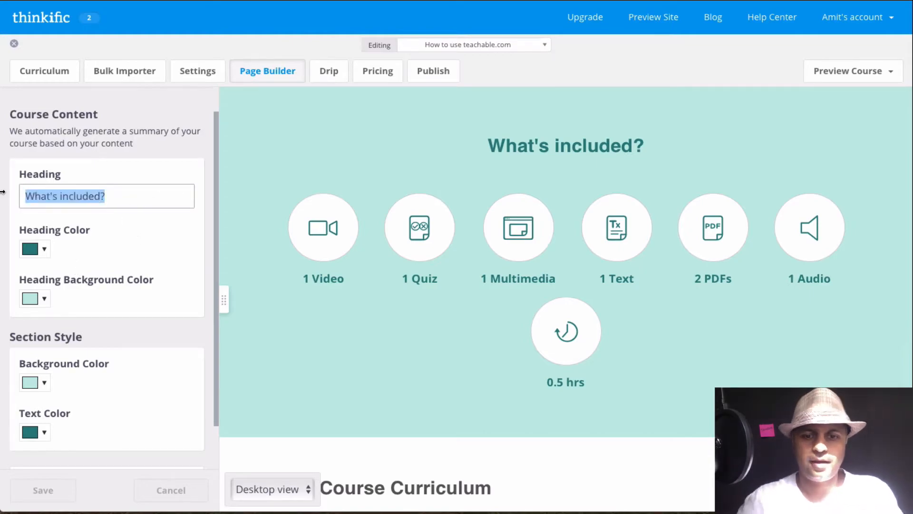
type("What's in this course?")
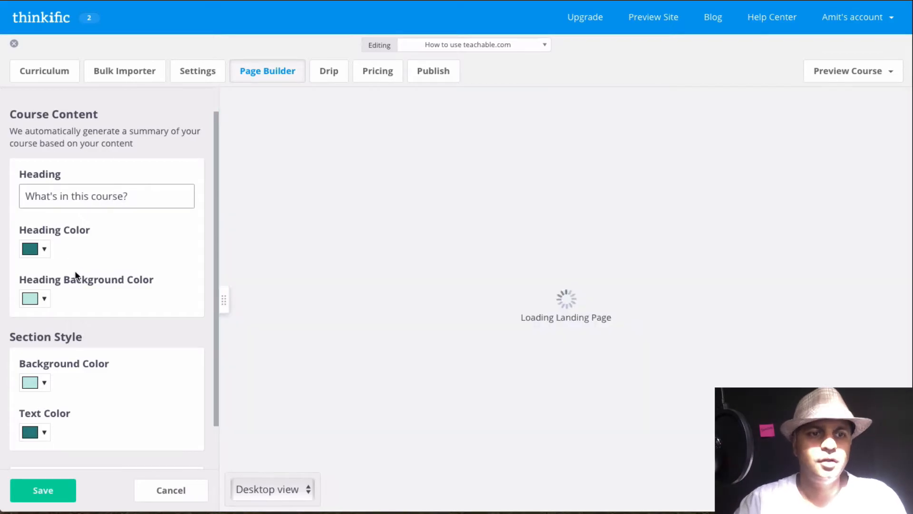
scroll(76, 272, "down", 1)
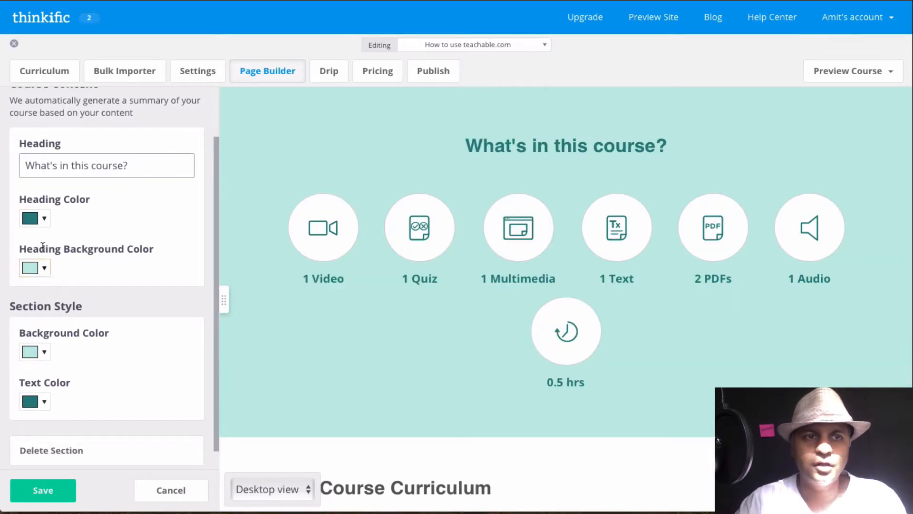
left_click(45, 218)
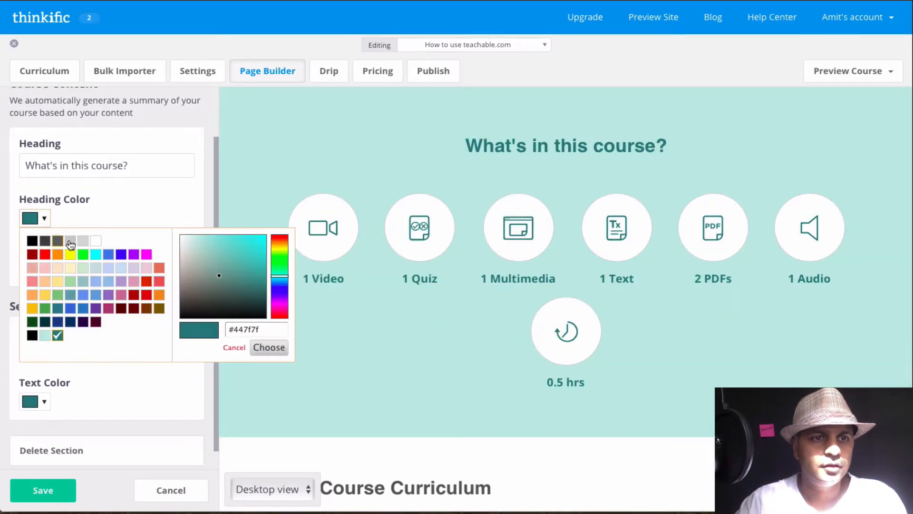
left_click(96, 241)
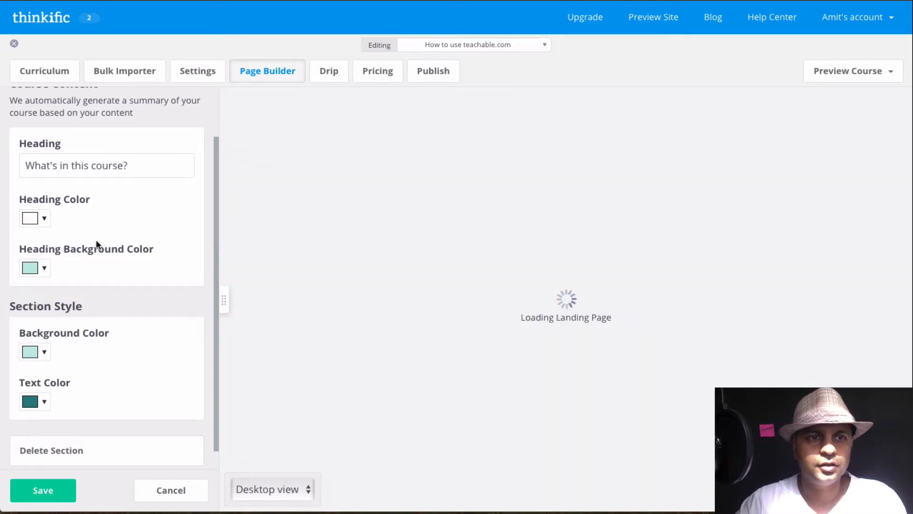
scroll(96, 244, "down", 1)
left_click(43, 248)
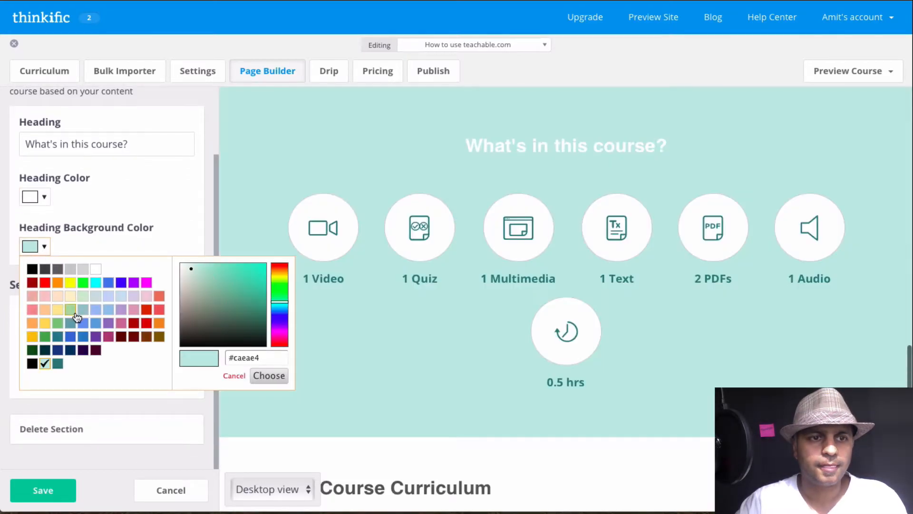
left_click(108, 286)
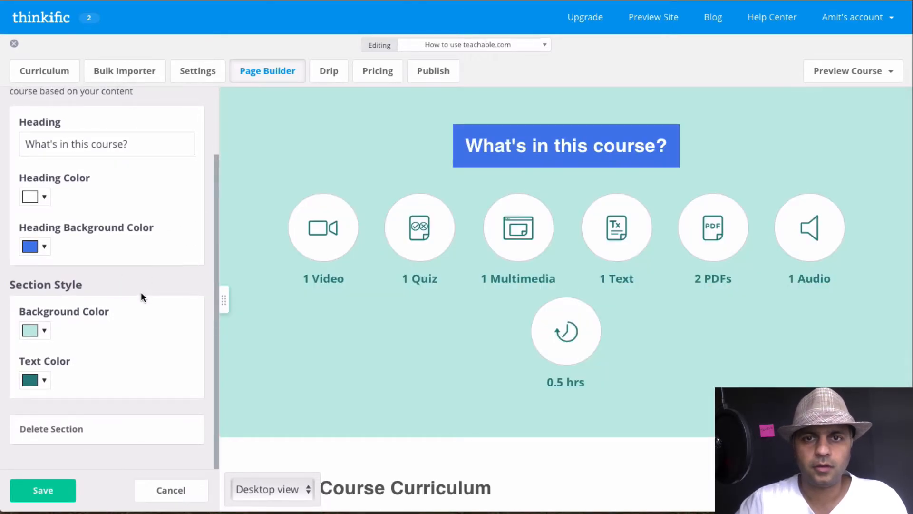
Make the section background blue and its text light grey, then save the page
left_click(44, 330)
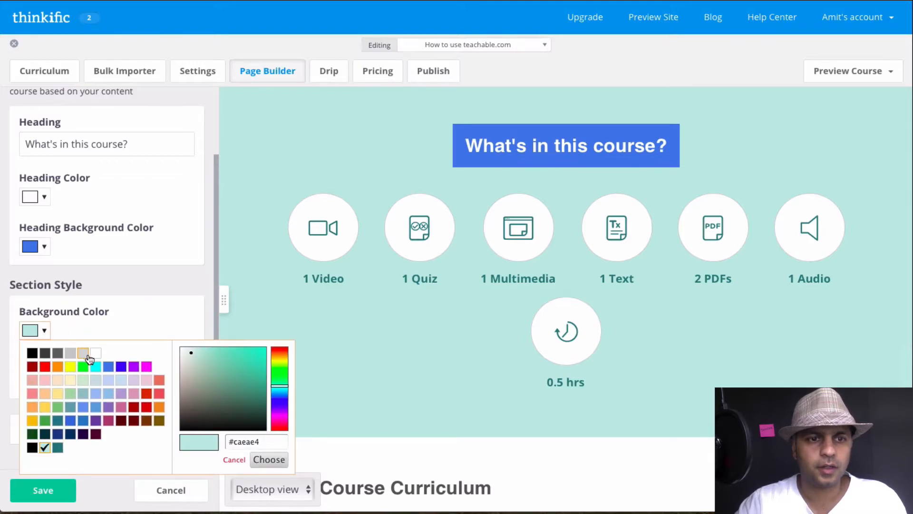
left_click(108, 366)
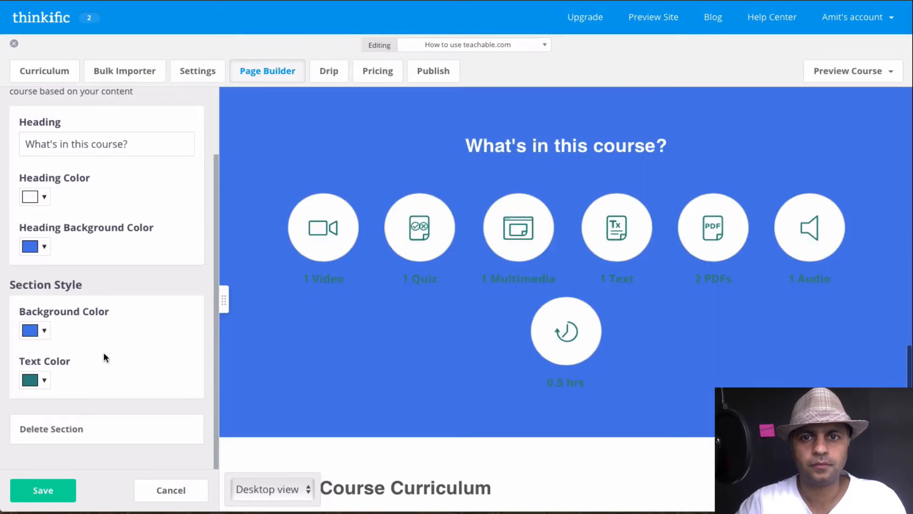
left_click(48, 382)
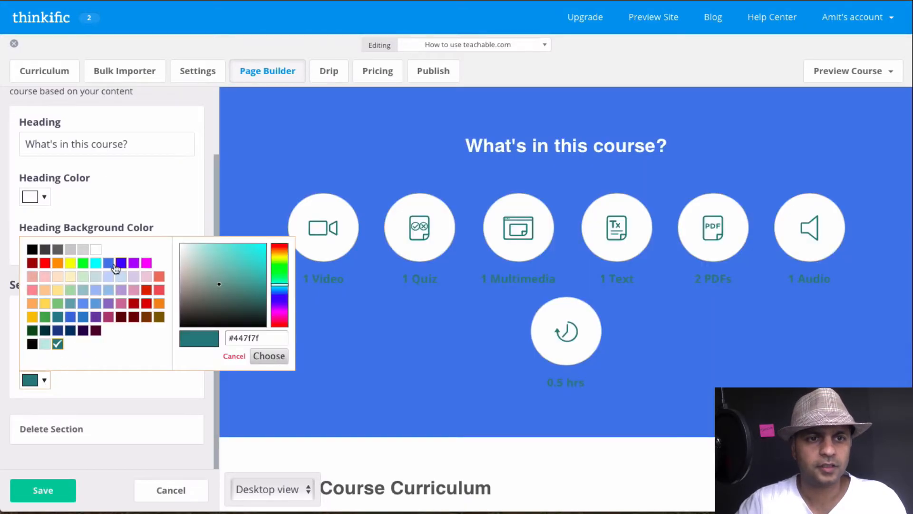
left_click(96, 249)
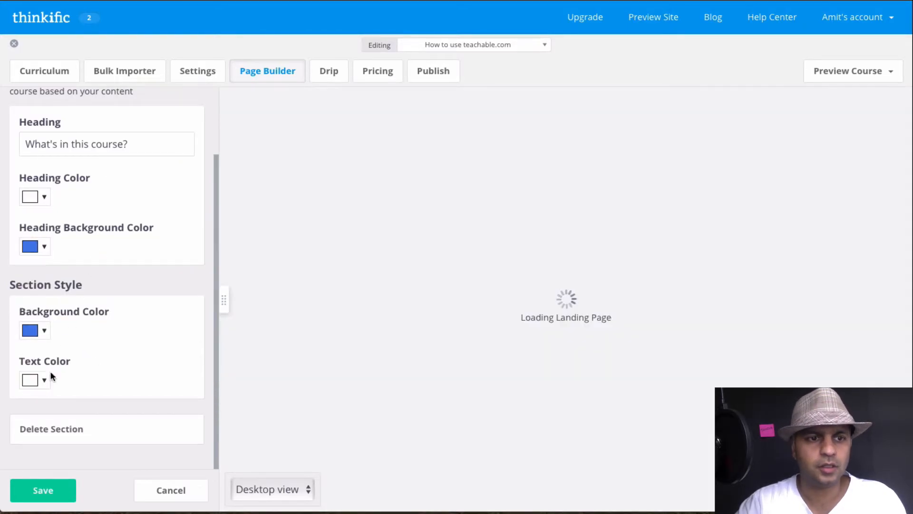
left_click(46, 381)
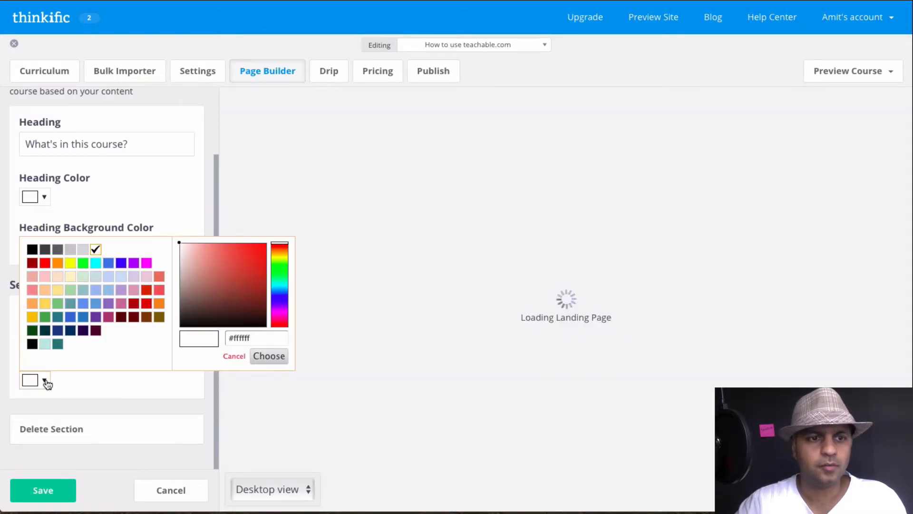
left_click(82, 249)
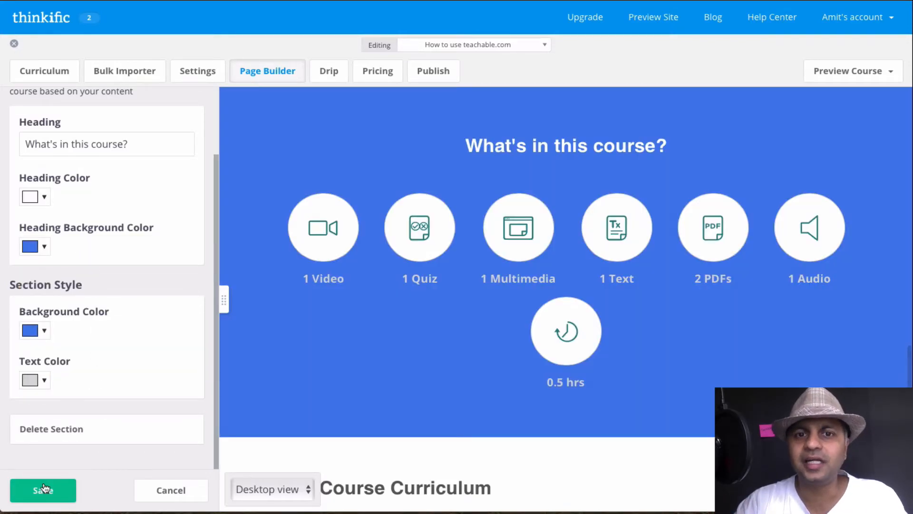
left_click(43, 488)
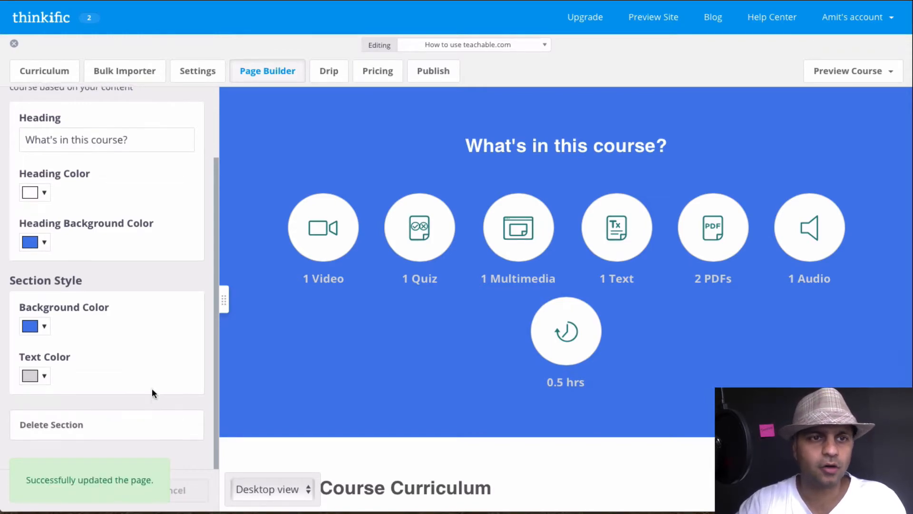
scroll(152, 387, "up", 3)
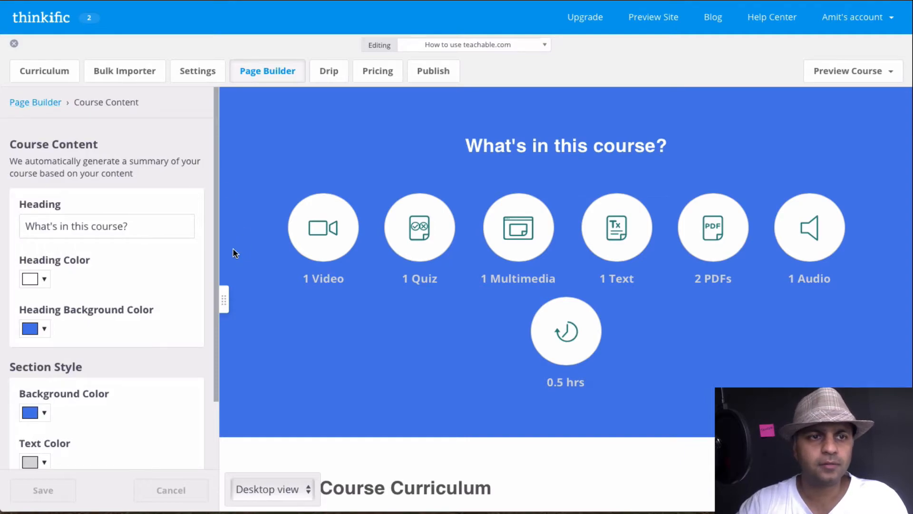
Bring up the Course Curriculum section's settings from the page section list
left_click(50, 105)
scroll(119, 333, "down", 2)
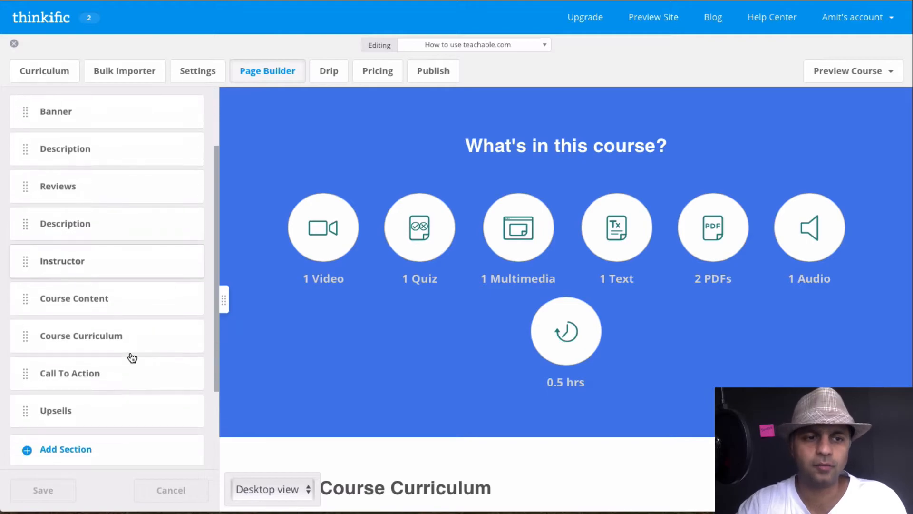
left_click(125, 338)
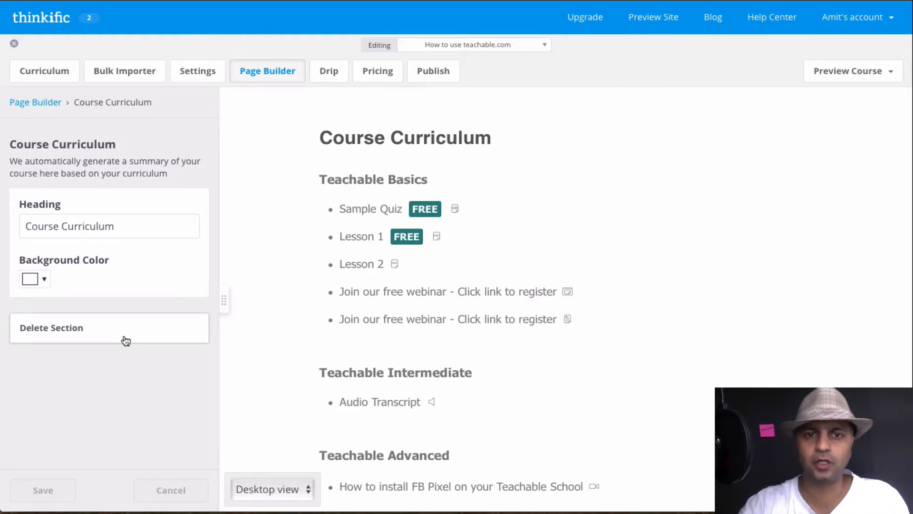
scroll(429, 353, "down", 10)
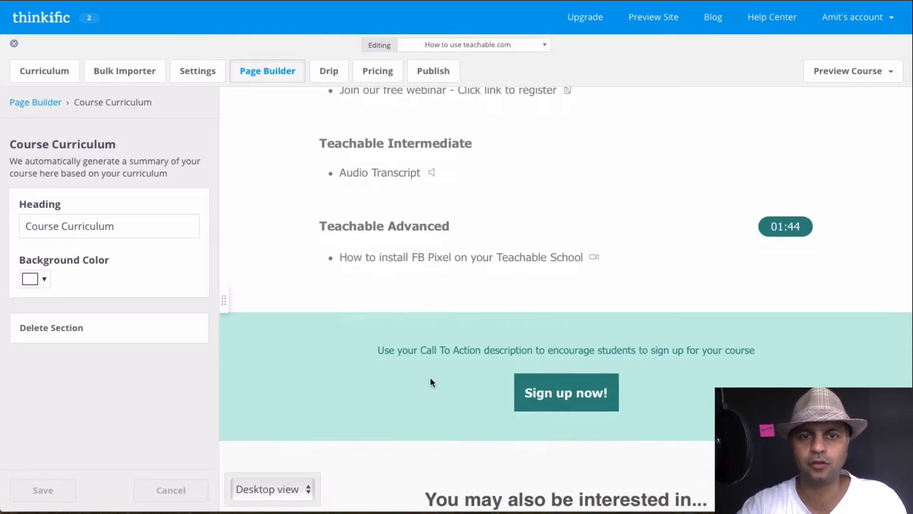
scroll(448, 192, "up", 1)
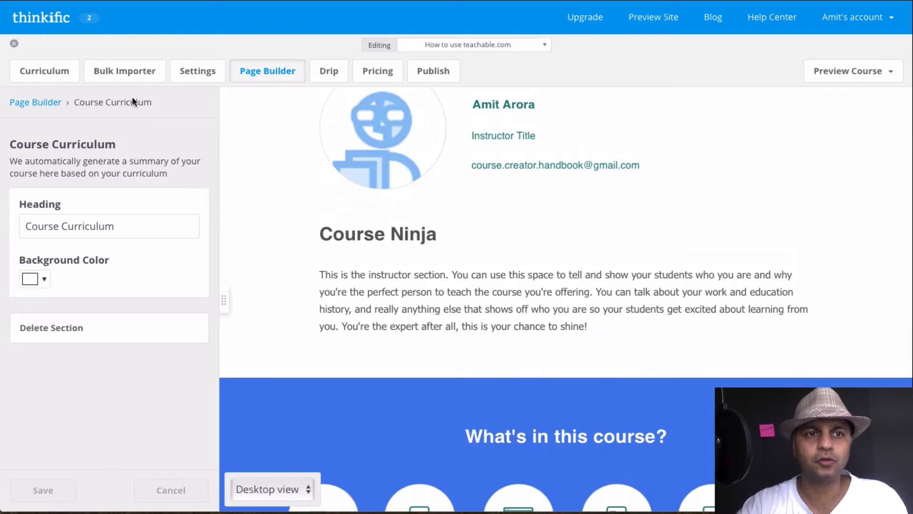
Move the webinar below Sample Quiz, put Lesson 1 last, delete Lesson 2, and reopen Page Builder
left_click(56, 71)
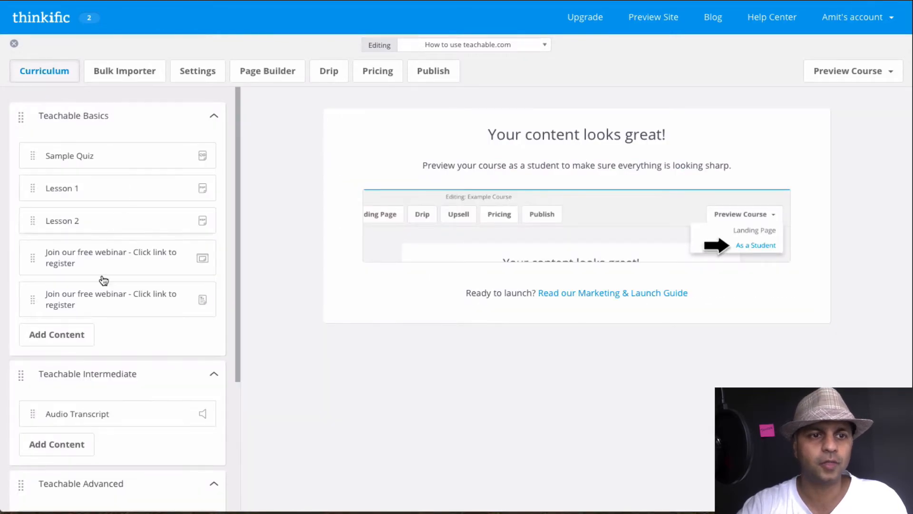
left_click_drag(32, 294, 29, 183)
left_click_drag(31, 230, 35, 320)
left_click(172, 232)
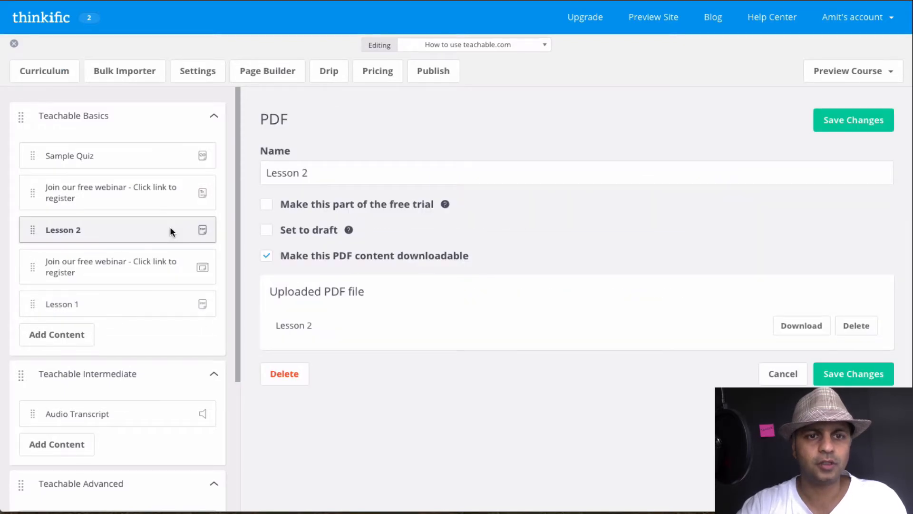
left_click(288, 378)
left_click(545, 200)
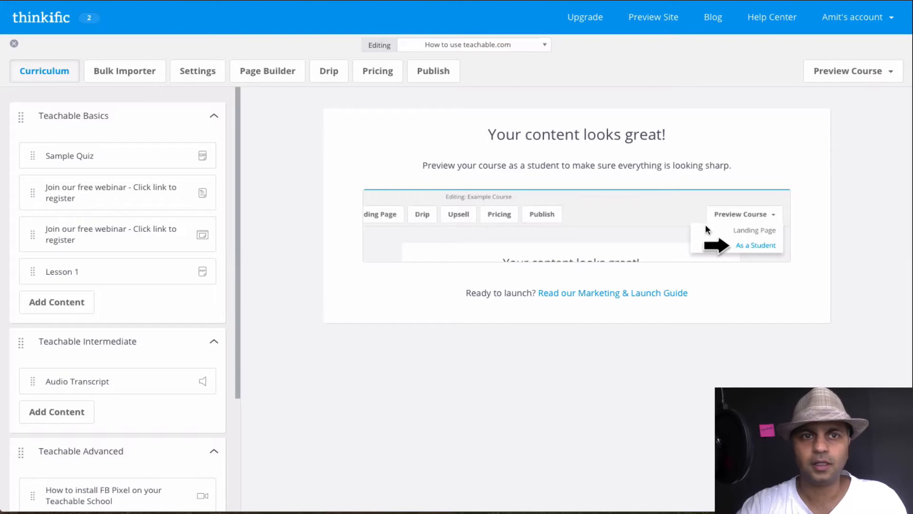
scroll(59, 212, "down", 5)
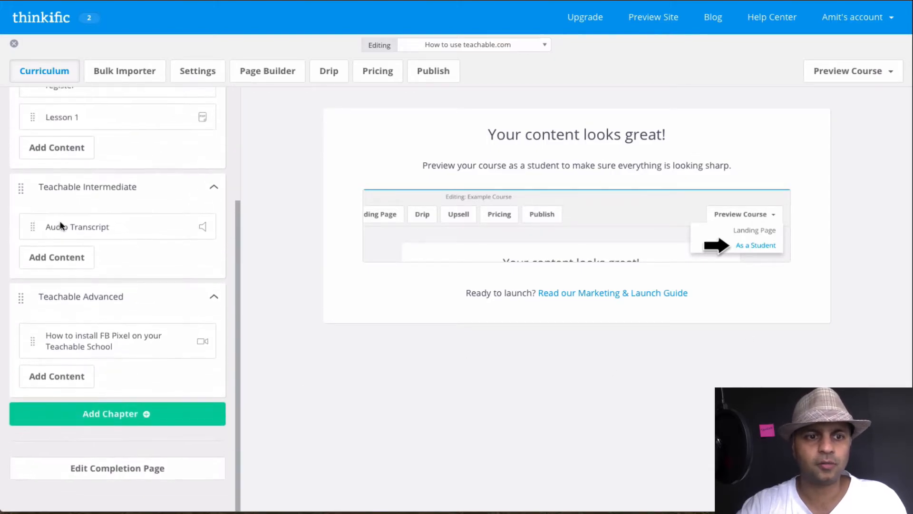
scroll(166, 318, "up", 5)
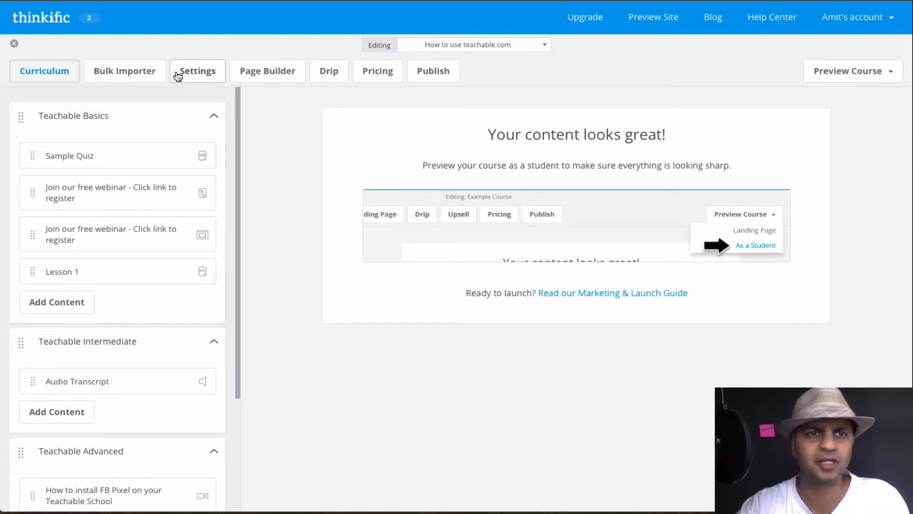
left_click(270, 82)
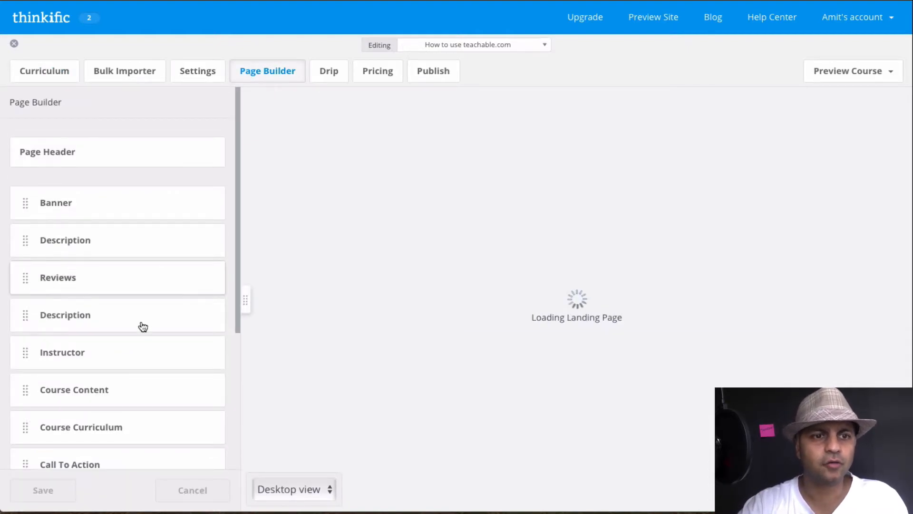
Change the Course Curriculum background from a grey swatch to light blue and save the page
left_click(59, 429)
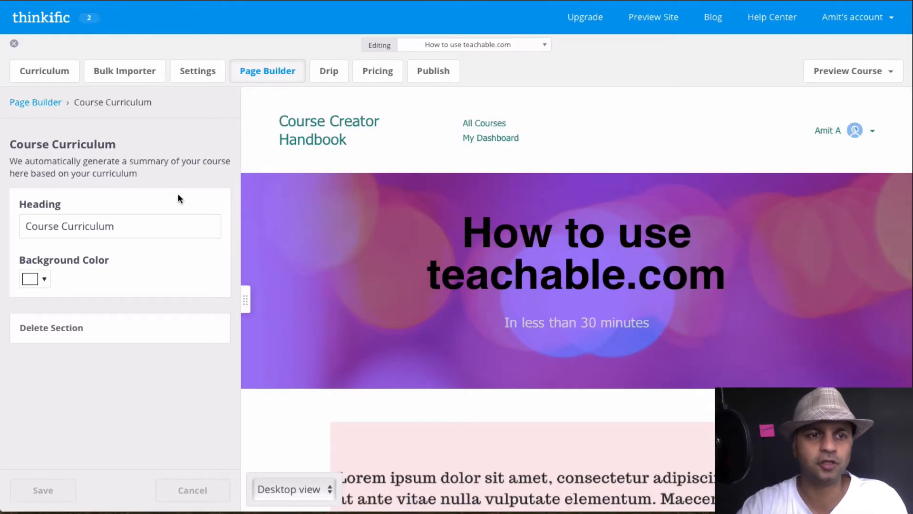
left_click(52, 103)
scroll(120, 358, "down", 2)
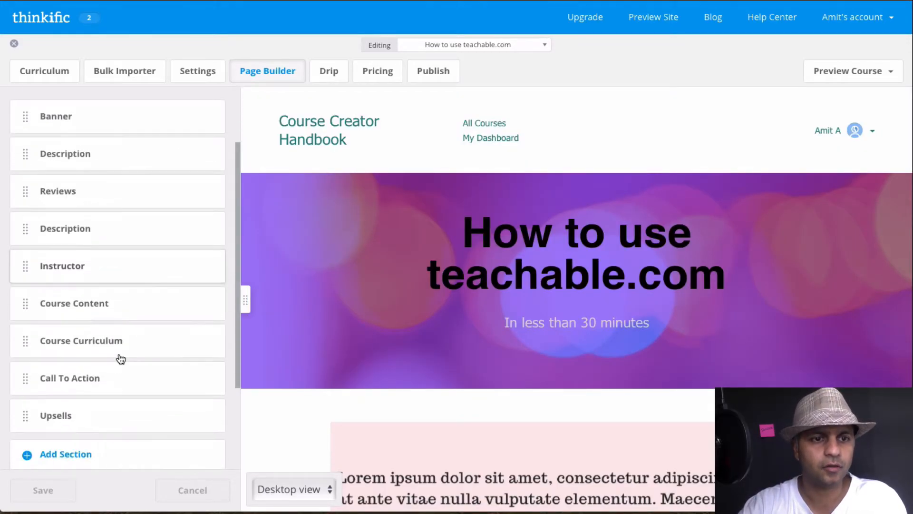
left_click(85, 341)
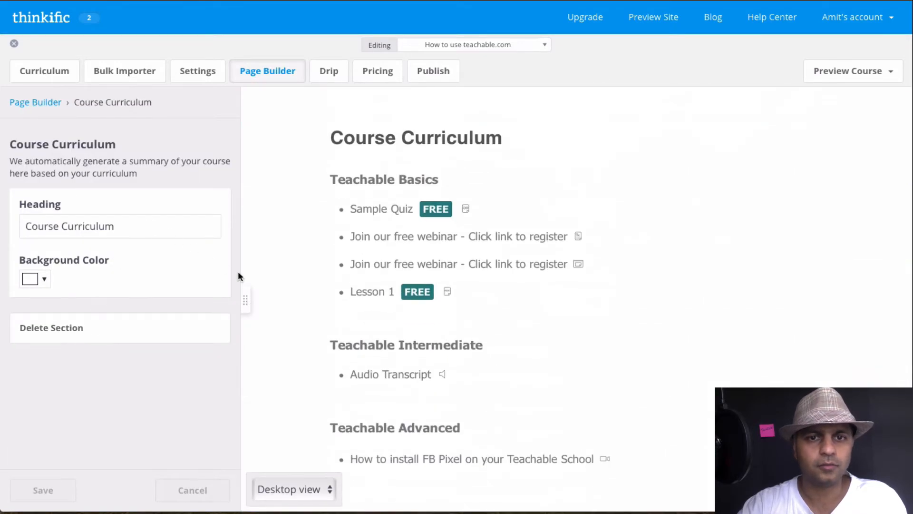
scroll(456, 248, "down", 2)
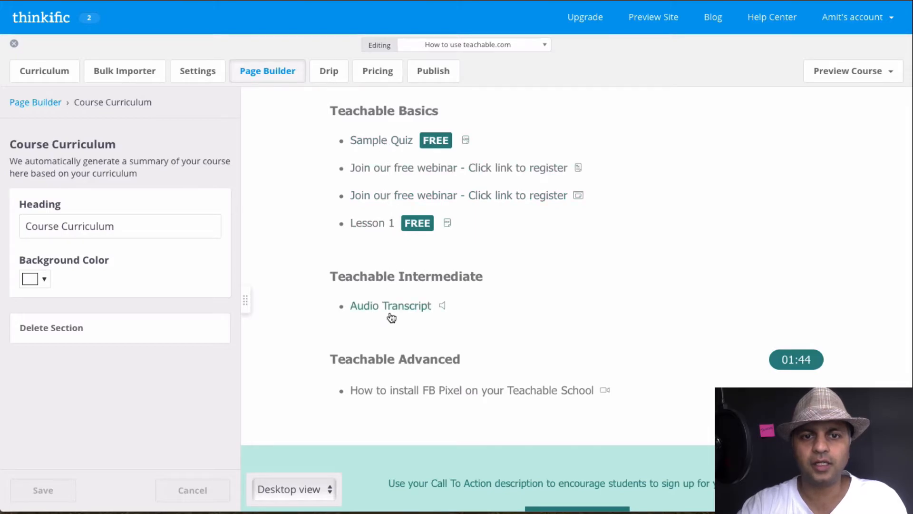
scroll(401, 399, "down", 1)
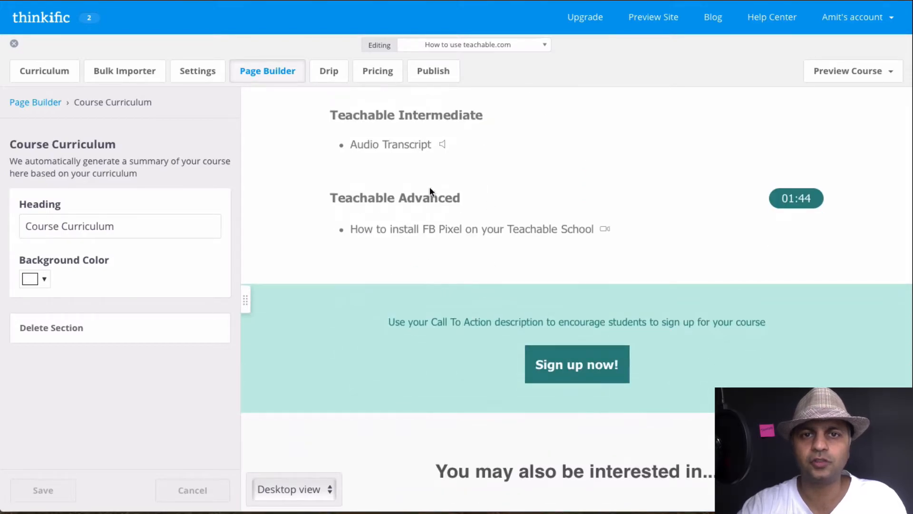
left_click(43, 280)
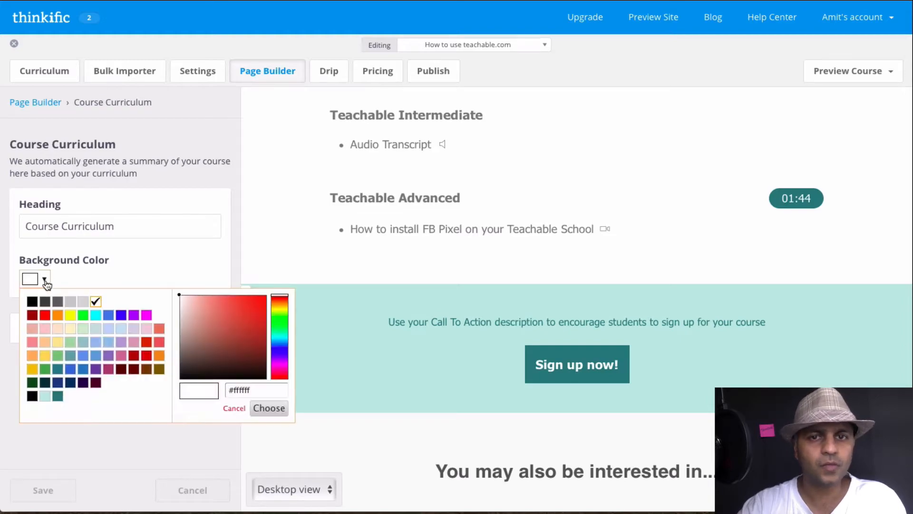
left_click(72, 302)
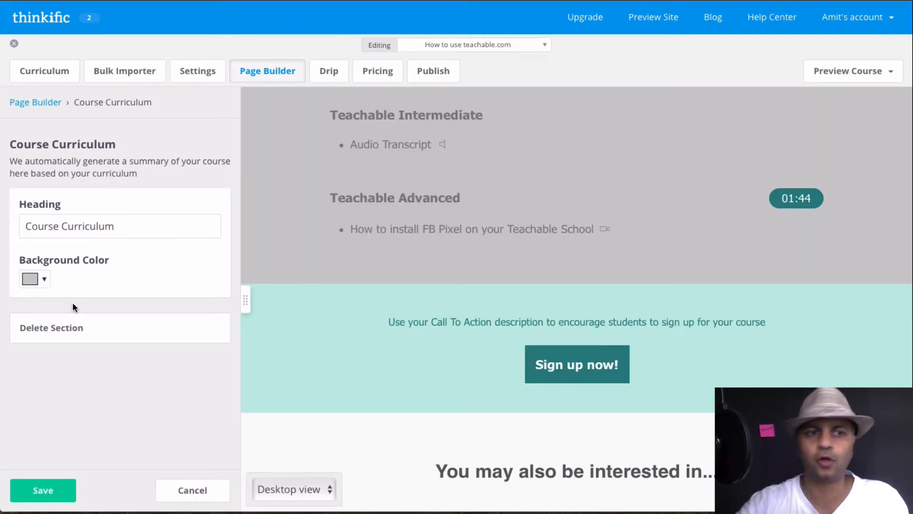
left_click(47, 280)
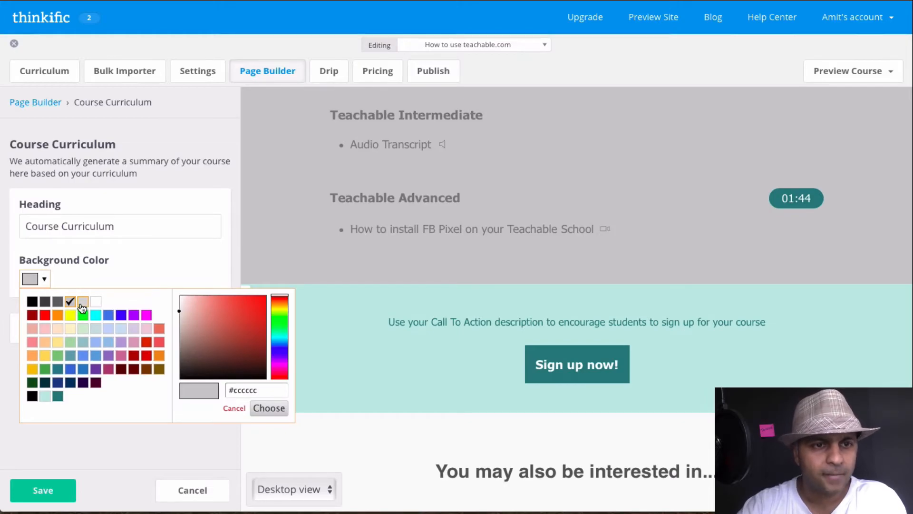
left_click(118, 329)
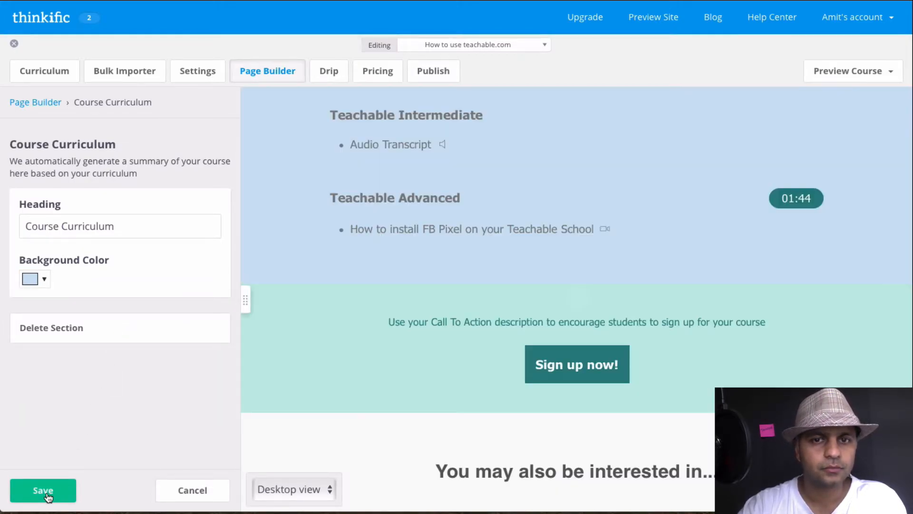
left_click(45, 490)
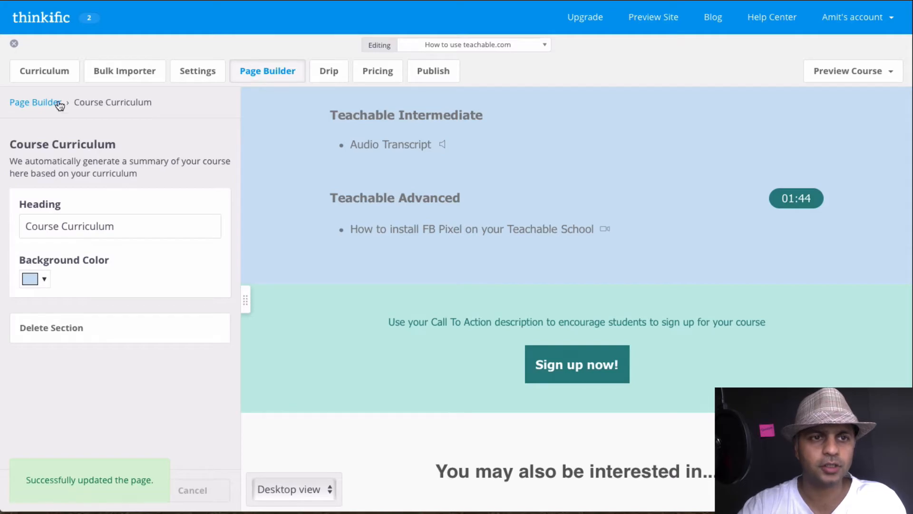
left_click(38, 103)
left_click(76, 239)
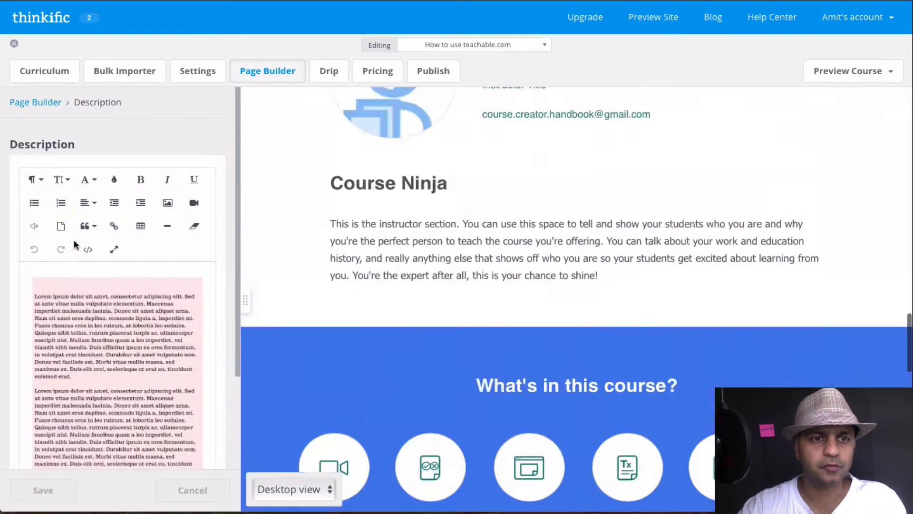
scroll(20, 309, "down", 2)
scroll(21, 308, "up", 3)
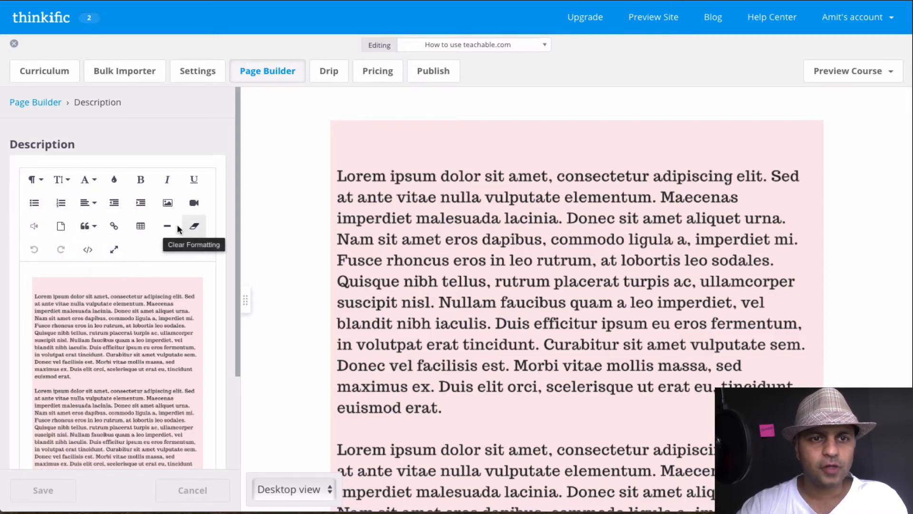
left_click(49, 107)
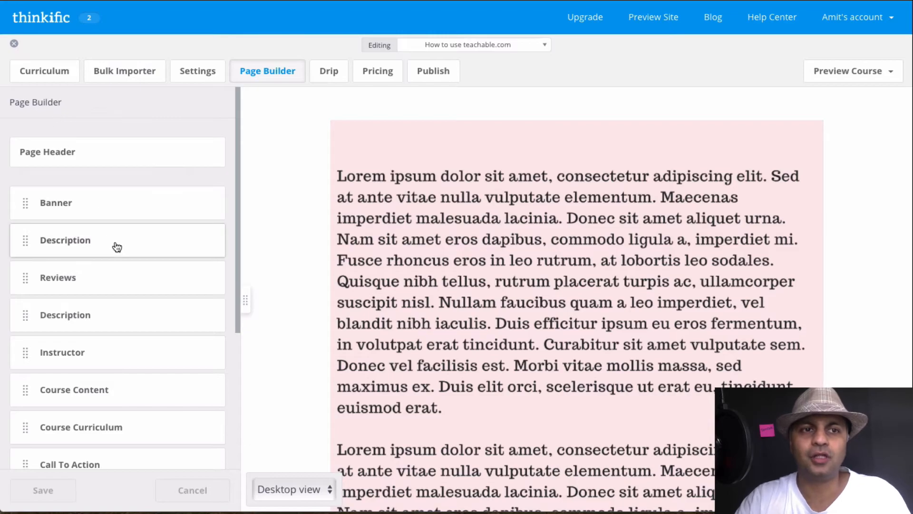
scroll(116, 246, "down", 4)
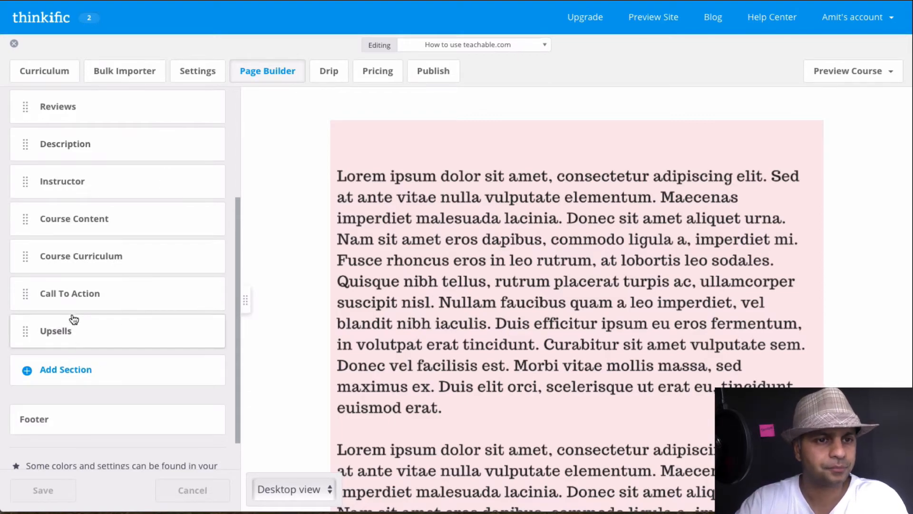
Replace the Call To Action description with 'Enroll now to receive a special bonus chapter!'
left_click(86, 305)
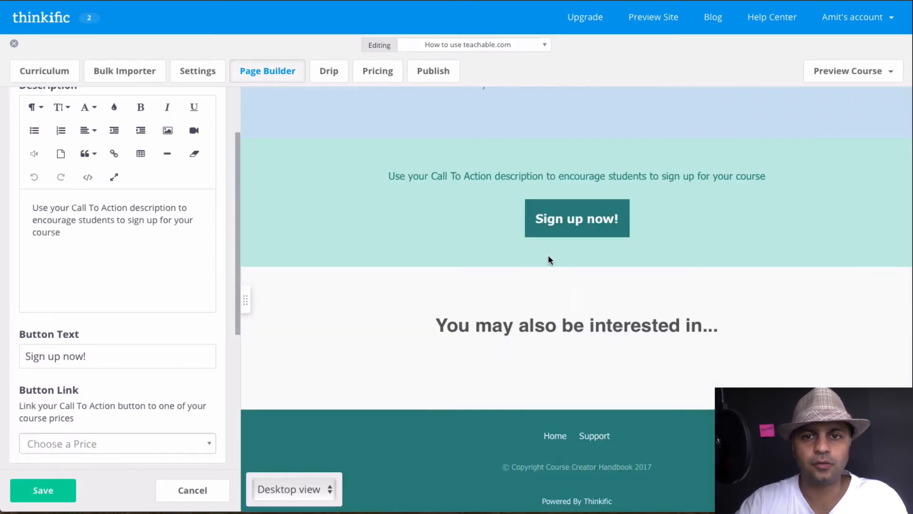
left_click_drag(389, 176, 785, 186)
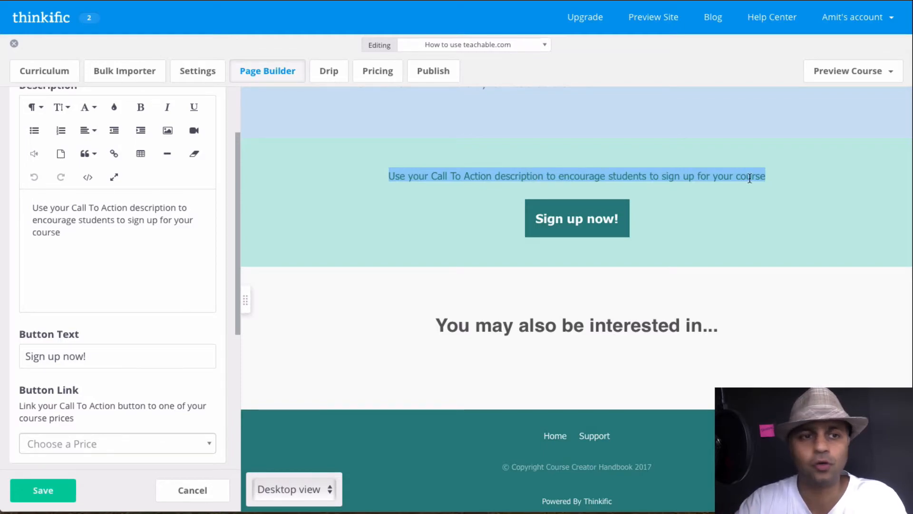
left_click_drag(67, 238, 23, 211)
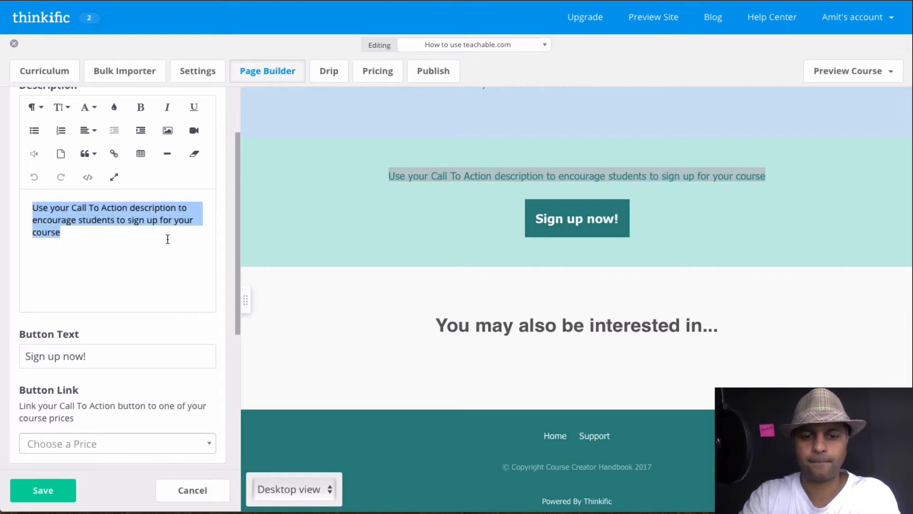
type("Enroll now to receive a special bonus package.")
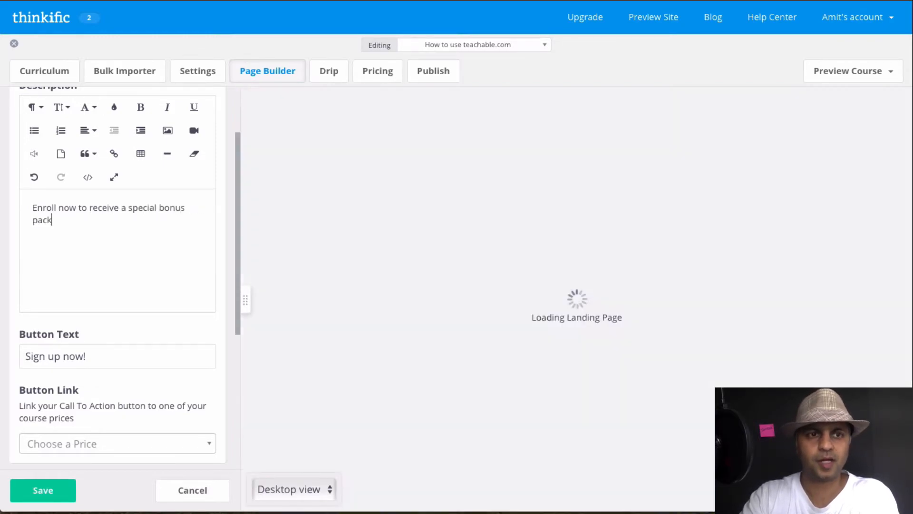
key("BackSpace")
key("BackSpace")
key("BackSpace")
key("BackSpace")
key("BackSpace")
key("BackSpace")
key("BackSpace")
key("BackSpace")
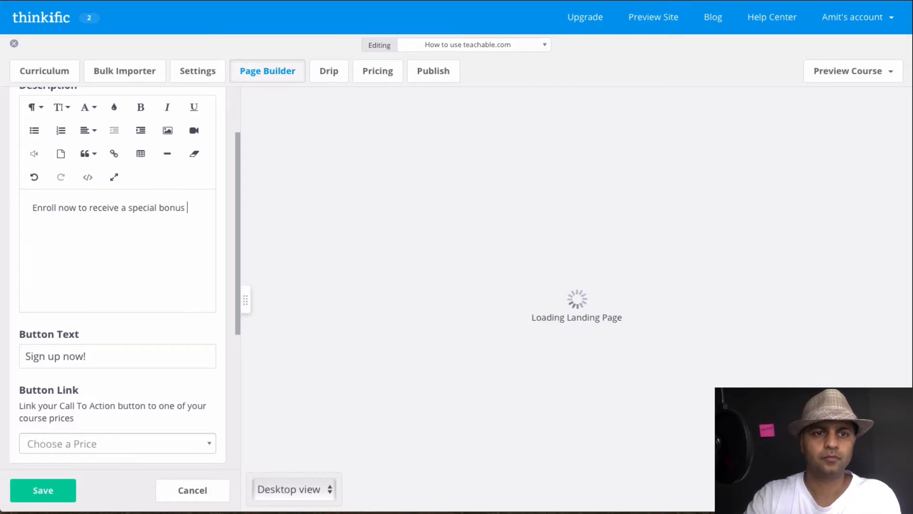
type("chapter!")
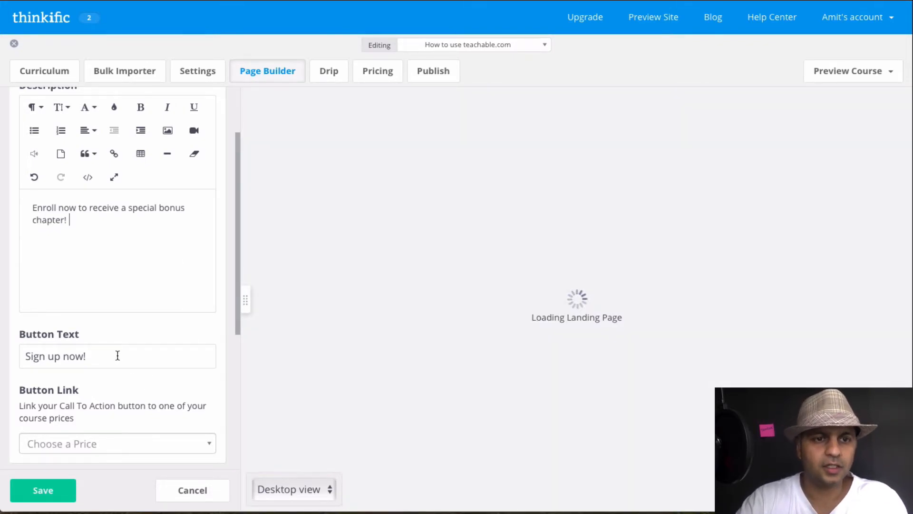
Relabel the button 'Enroll' and check the price list without choosing a price
left_click_drag(117, 356, 6, 352)
type("Enroll")
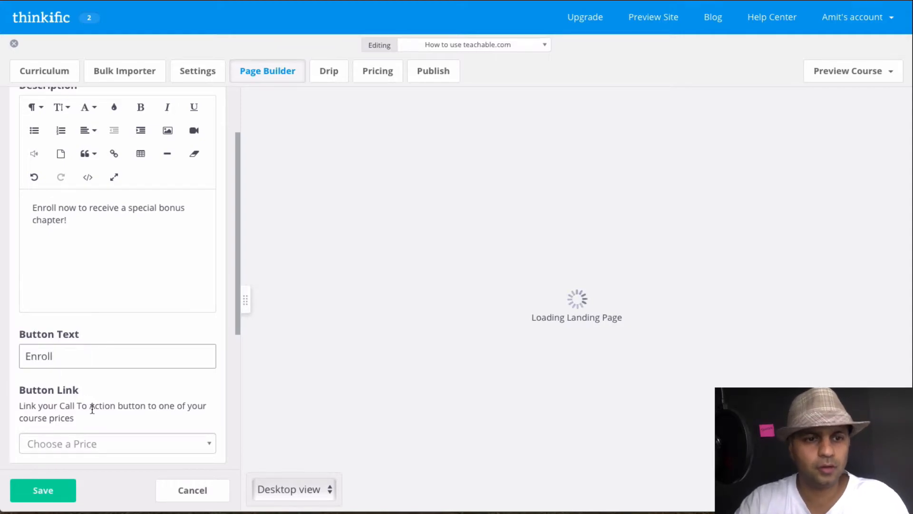
scroll(92, 408, "down", 1)
left_click_drag(37, 363, 198, 368)
left_click(209, 397)
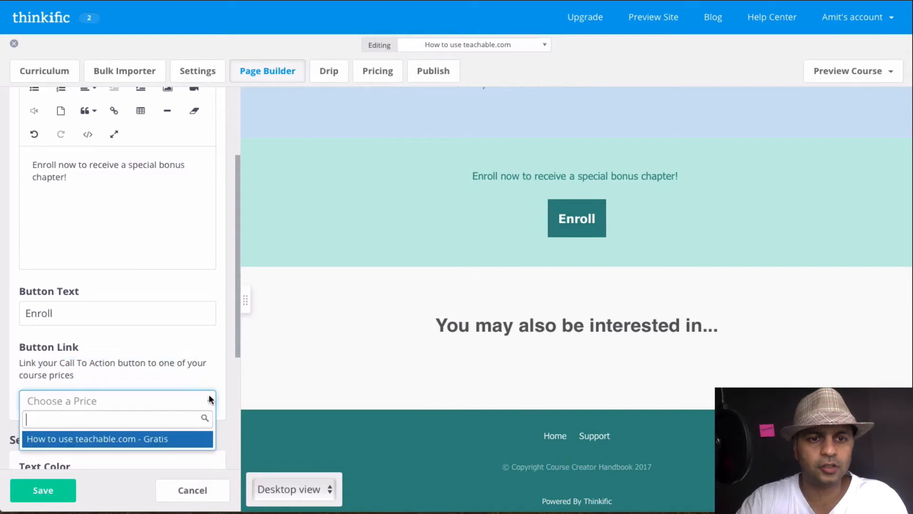
left_click(187, 314)
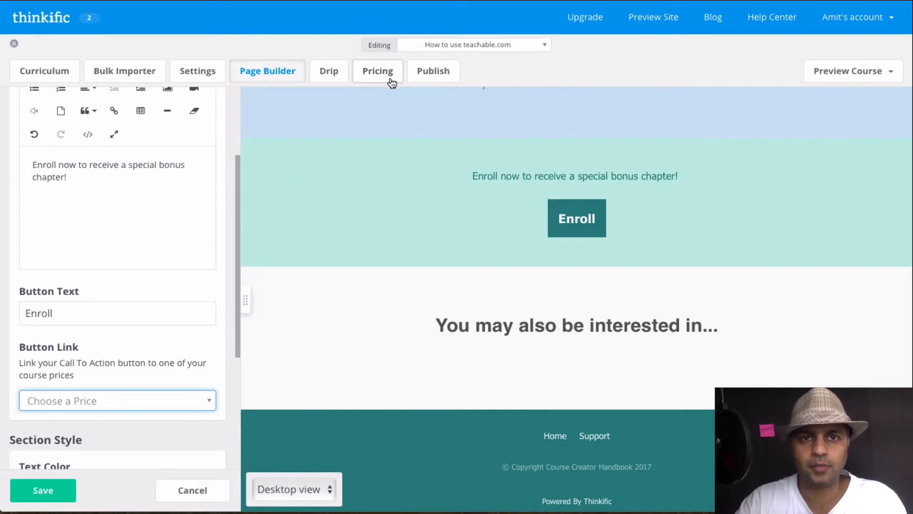
Make the Call To Action text black and its background light blue
scroll(133, 372, "down", 3)
left_click(45, 354)
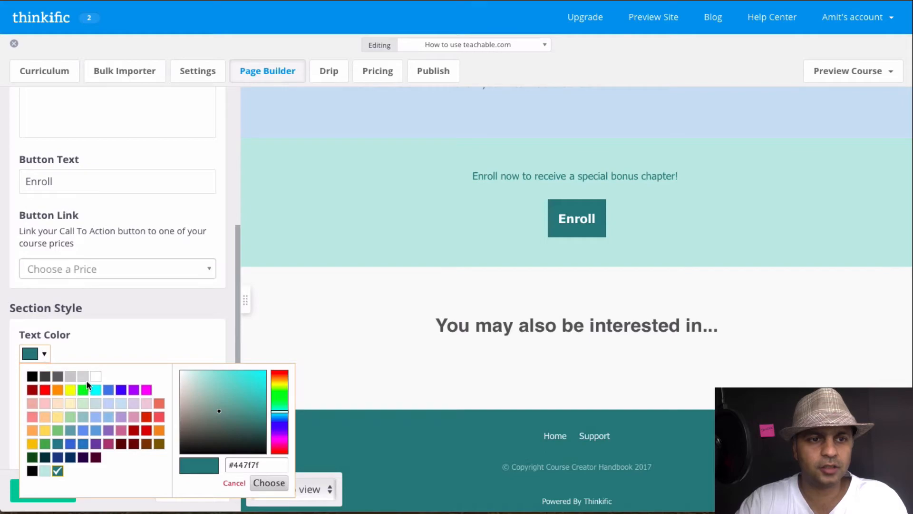
left_click(32, 377)
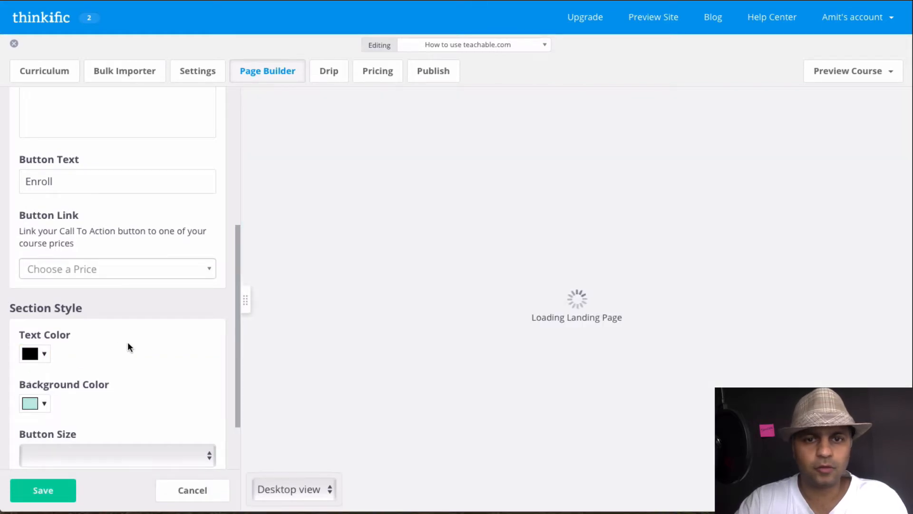
scroll(127, 342, "down", 3)
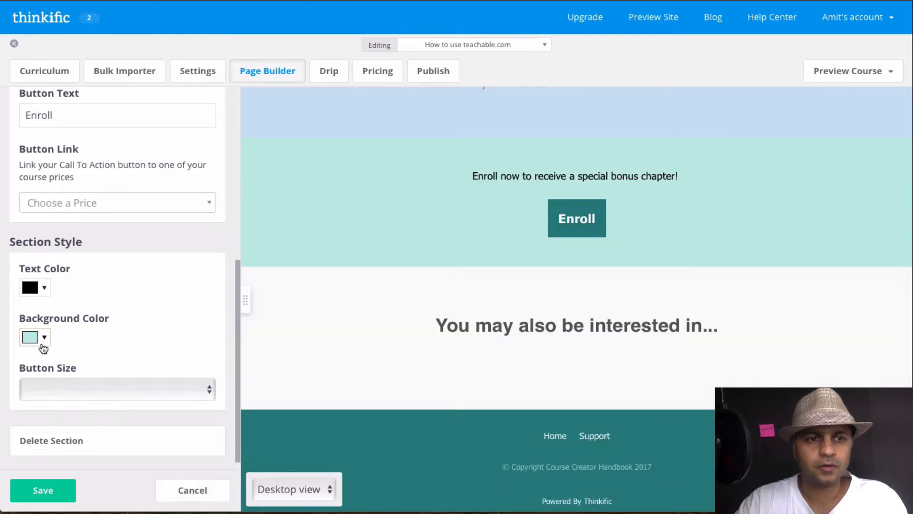
left_click(42, 343)
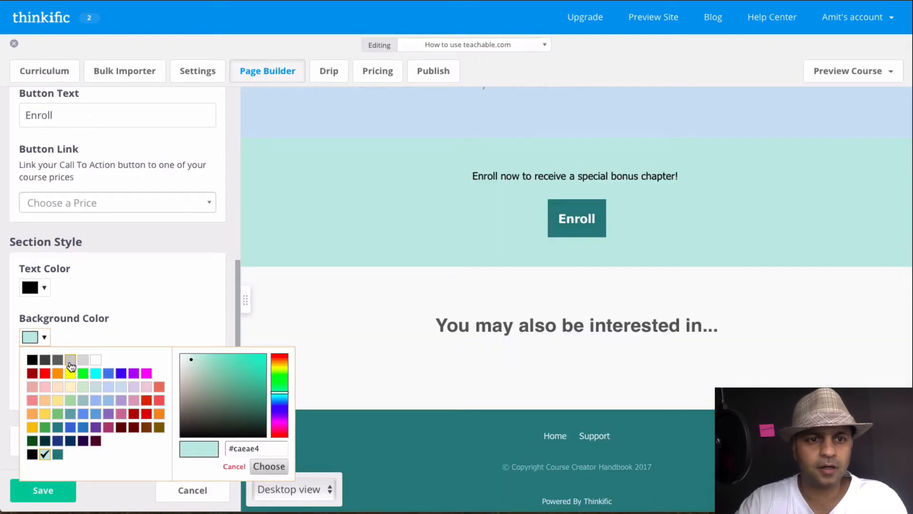
left_click(120, 388)
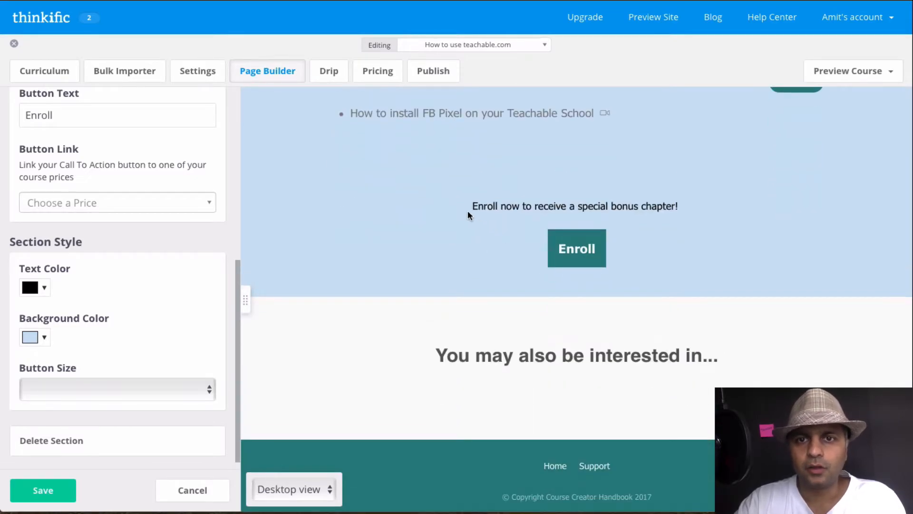
Set the Enroll button to Large Button size and save the landing page
scroll(90, 356, "down", 1)
left_click(119, 378)
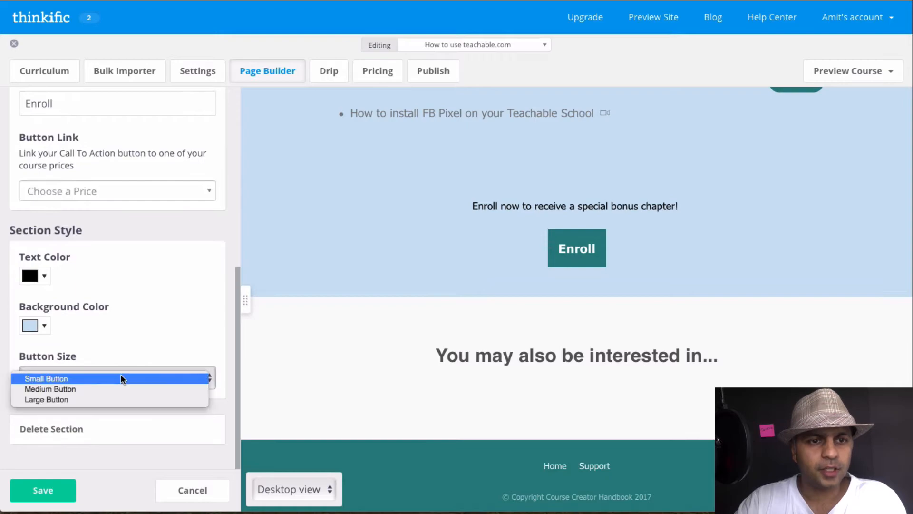
left_click(105, 399)
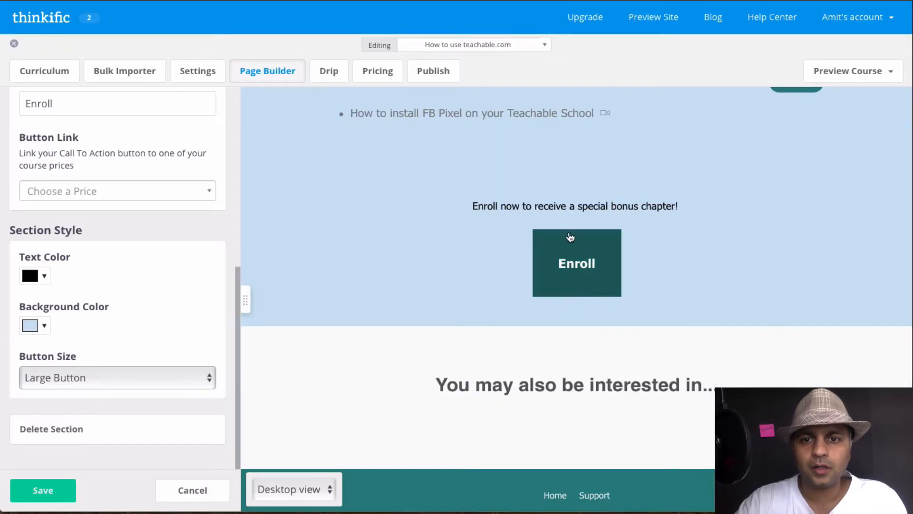
scroll(600, 289, "down", 2)
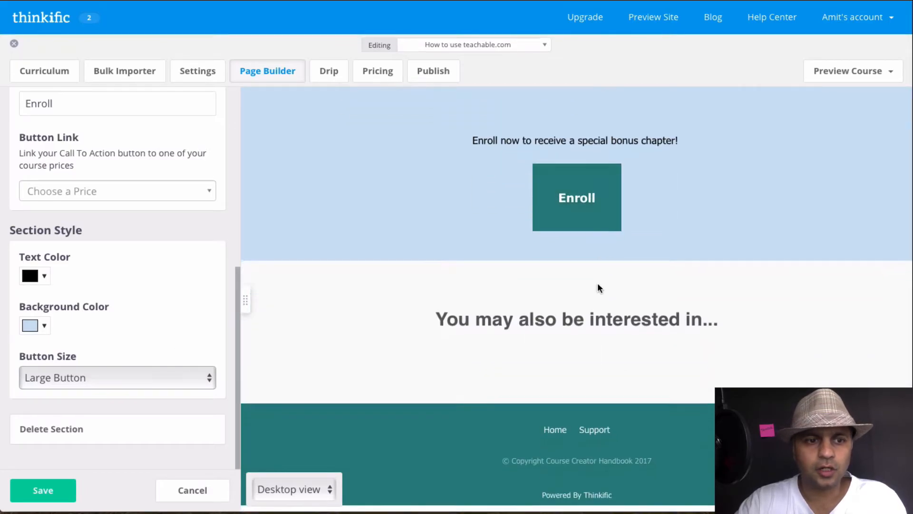
scroll(600, 288, "up", 4)
scroll(598, 288, "up", 10)
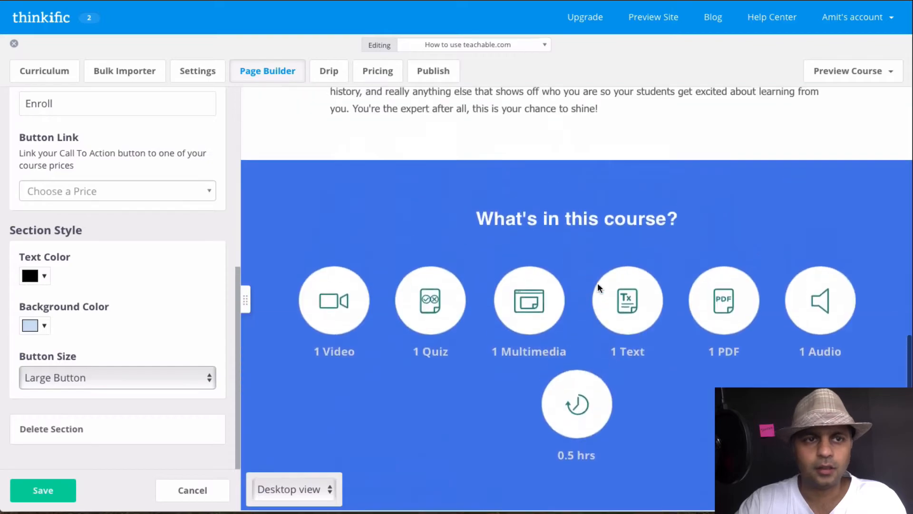
scroll(597, 283, "up", 15)
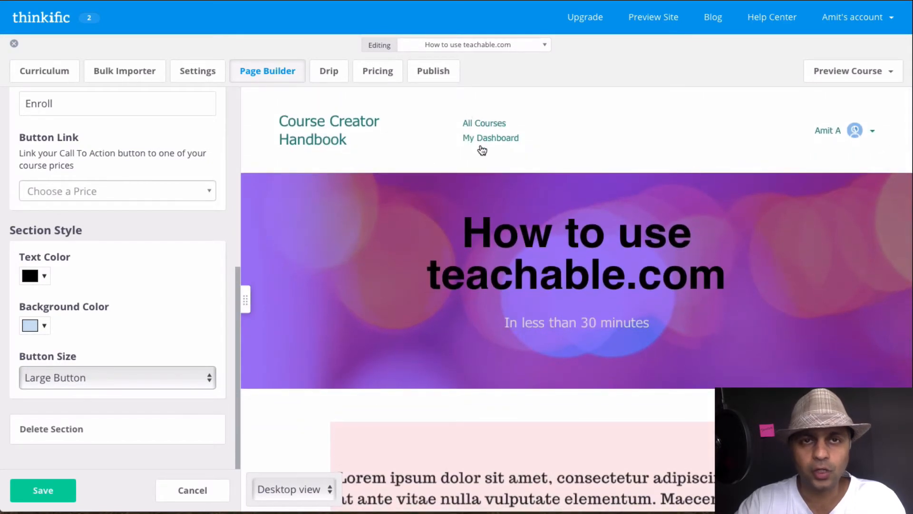
left_click(44, 490)
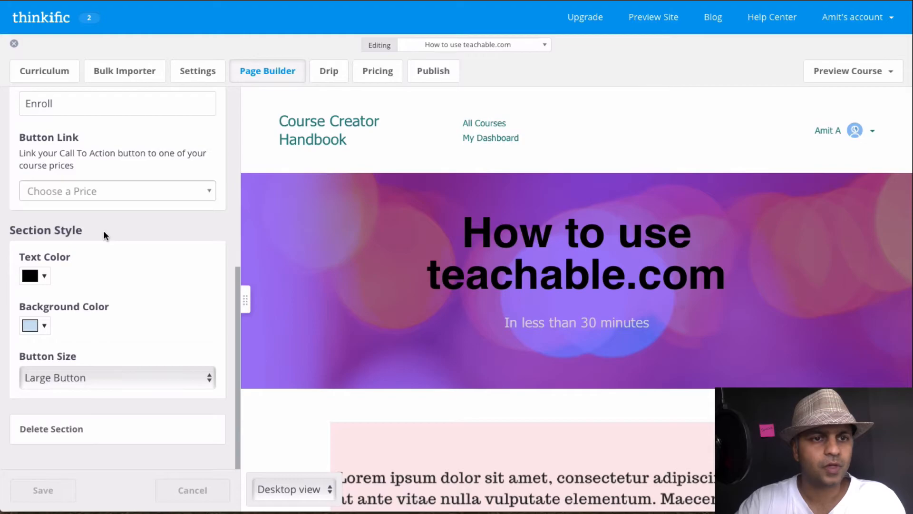
scroll(103, 230, "up", 7)
In the Upsells section, try Your Demo Course as the upsell product, then clear it
left_click(36, 110)
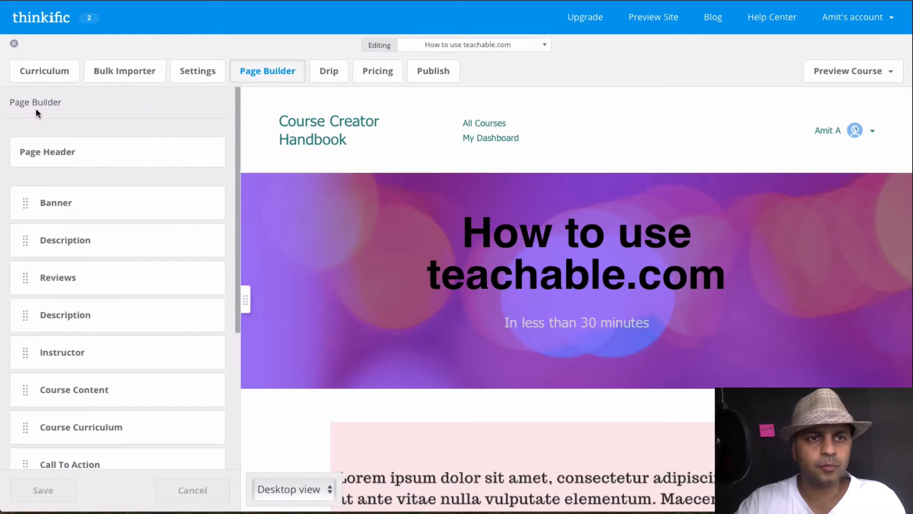
scroll(130, 304, "down", 5)
left_click(56, 292)
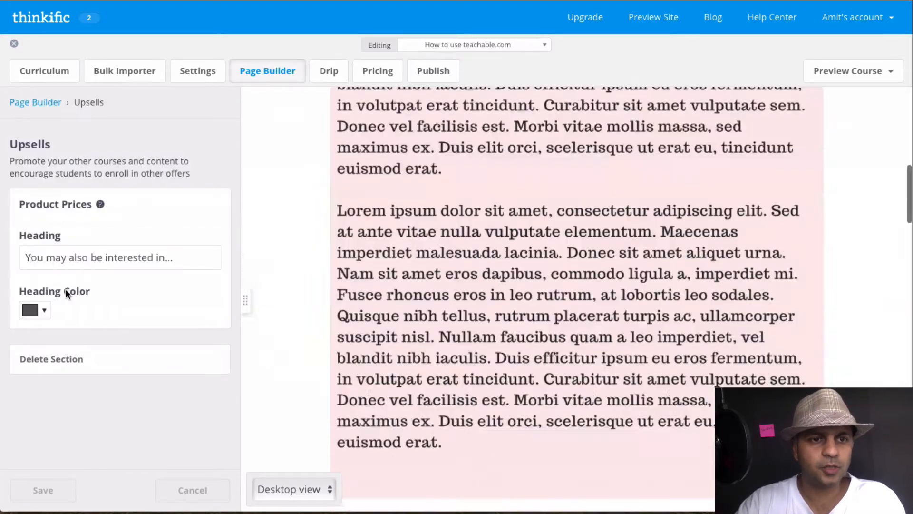
left_click(138, 225)
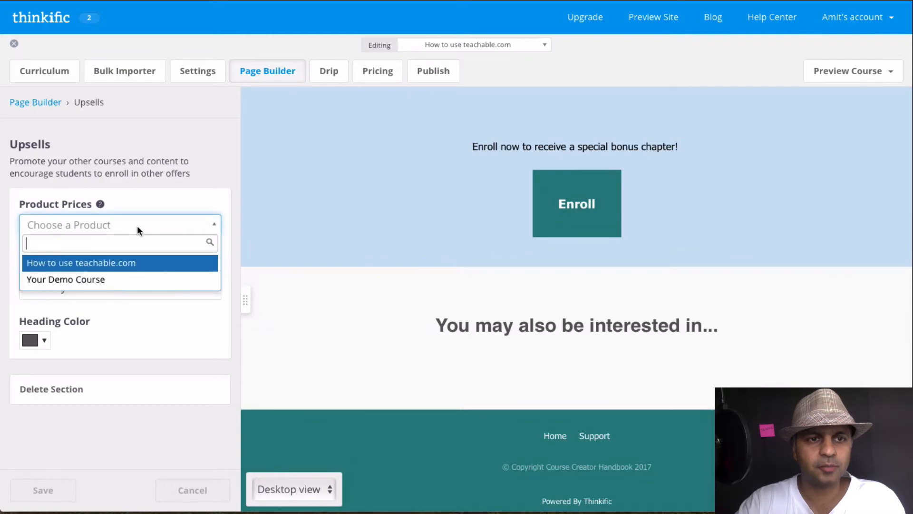
left_click(128, 278)
left_click(119, 260)
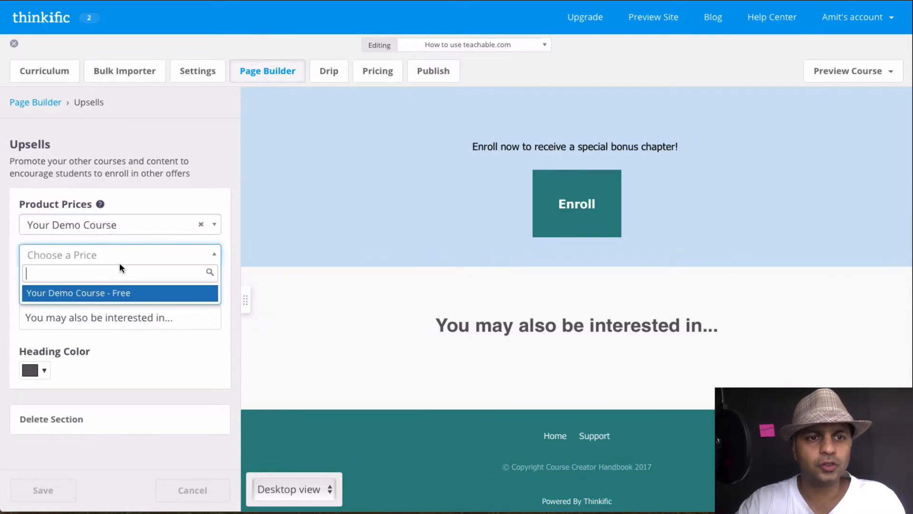
left_click(114, 360)
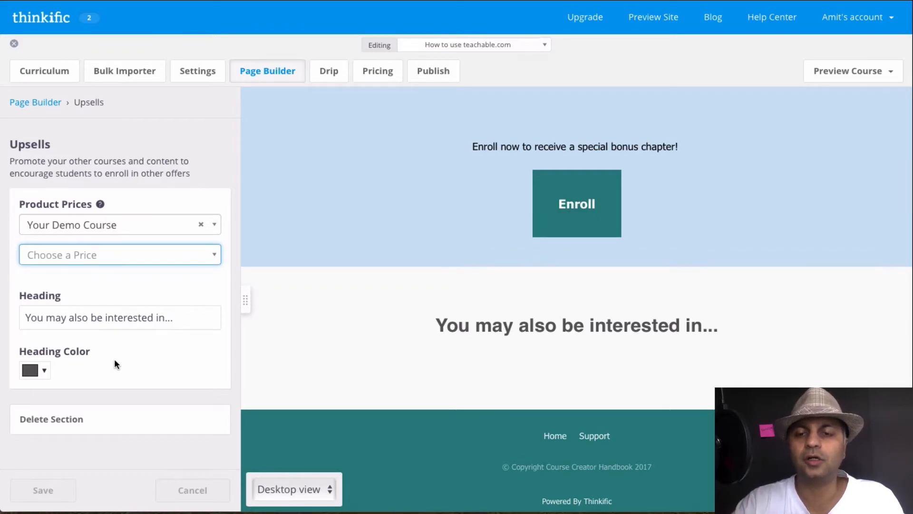
left_click_drag(463, 327, 782, 341)
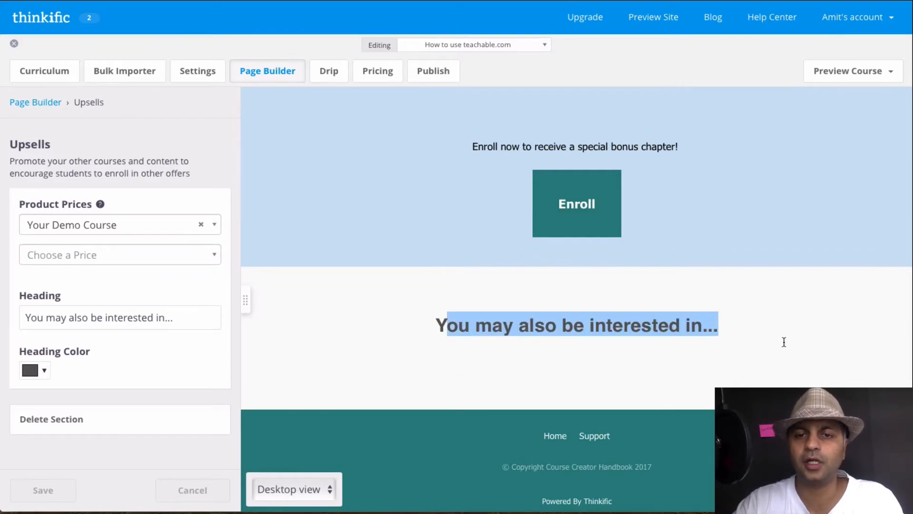
left_click(198, 222)
left_click(199, 232)
left_click(200, 225)
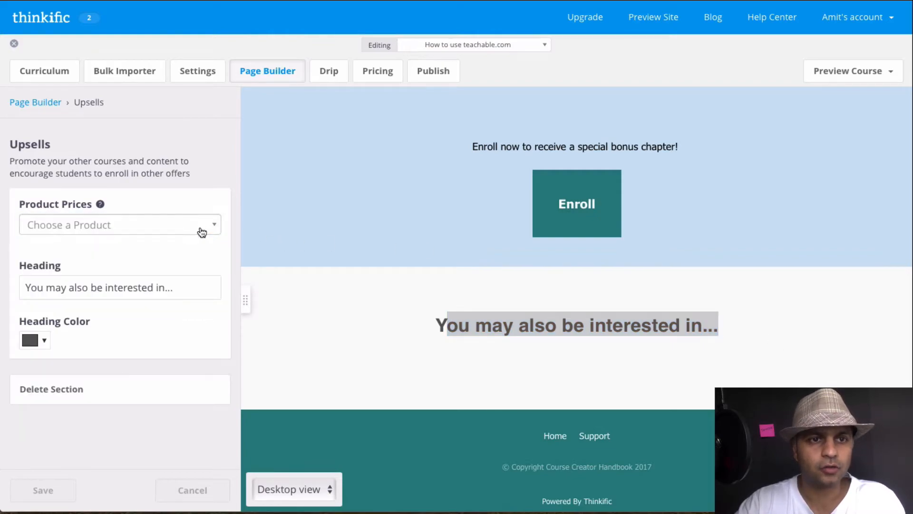
Retitle the upsell heading 'Add this to your purchase for only $5 more'
left_click(117, 289)
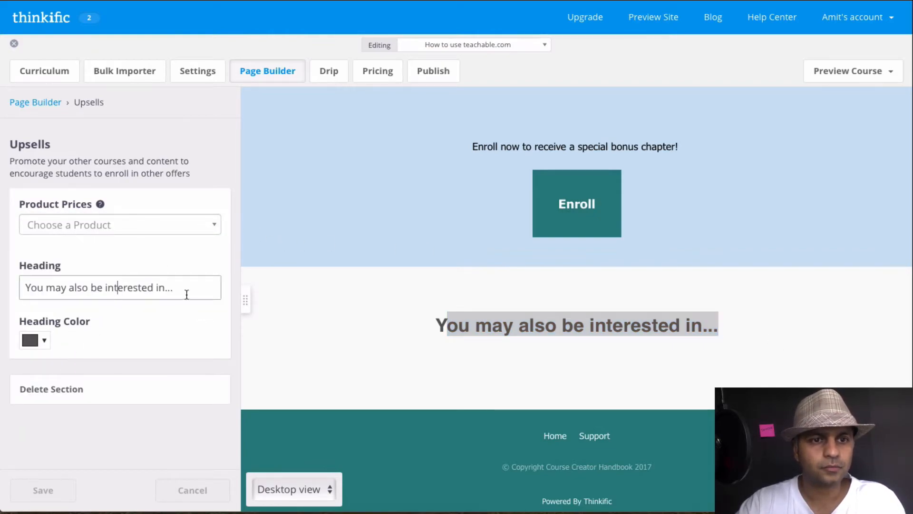
left_click_drag(187, 294, 1, 268)
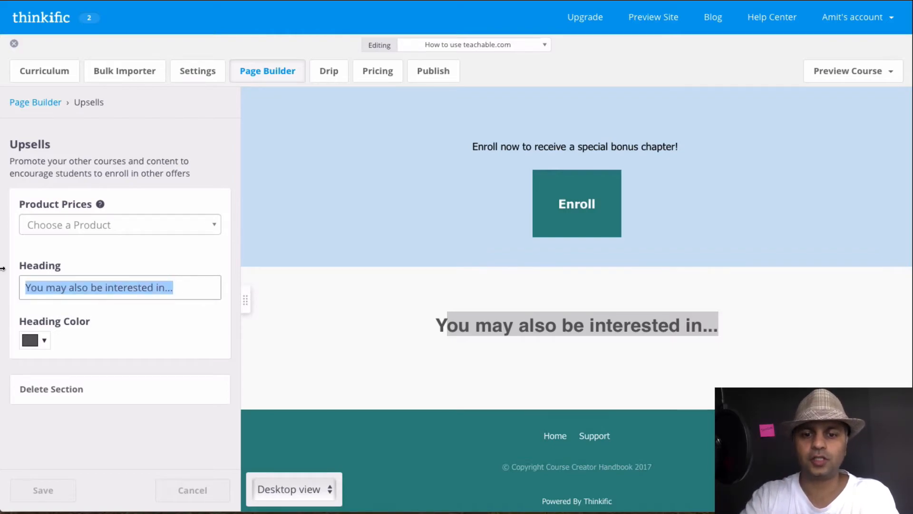
type("B")
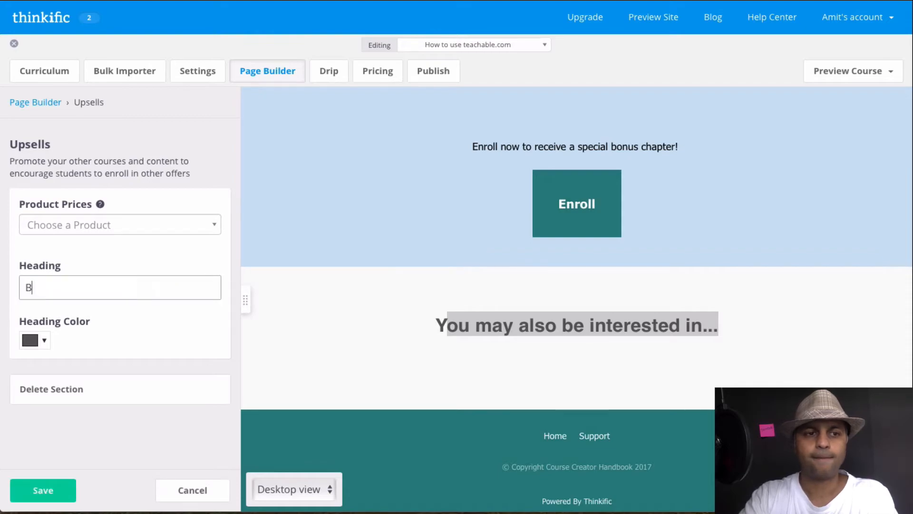
key("BackSpace")
type("Add this to your purchase ")
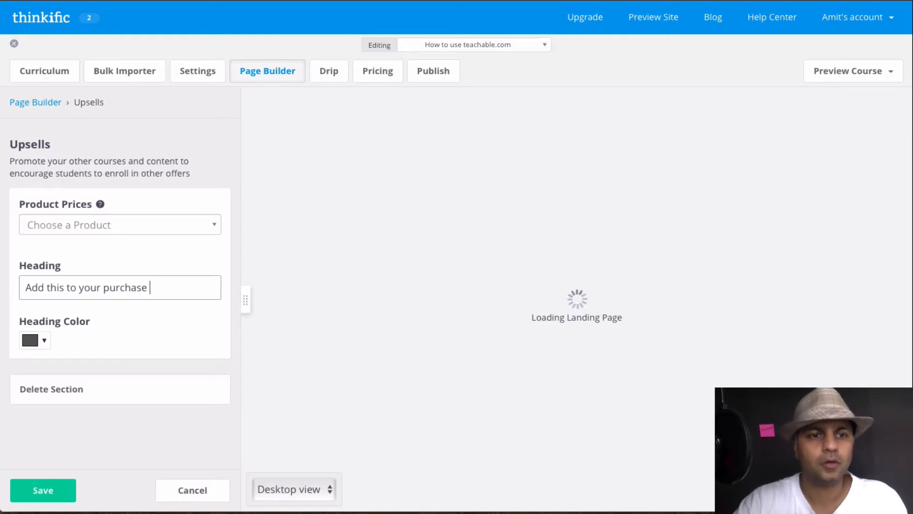
type("for only")
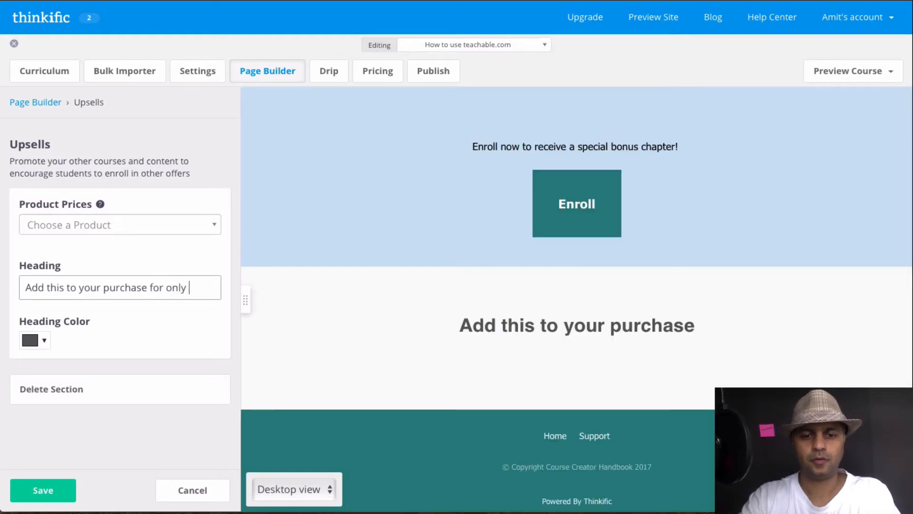
type(" $5 more")
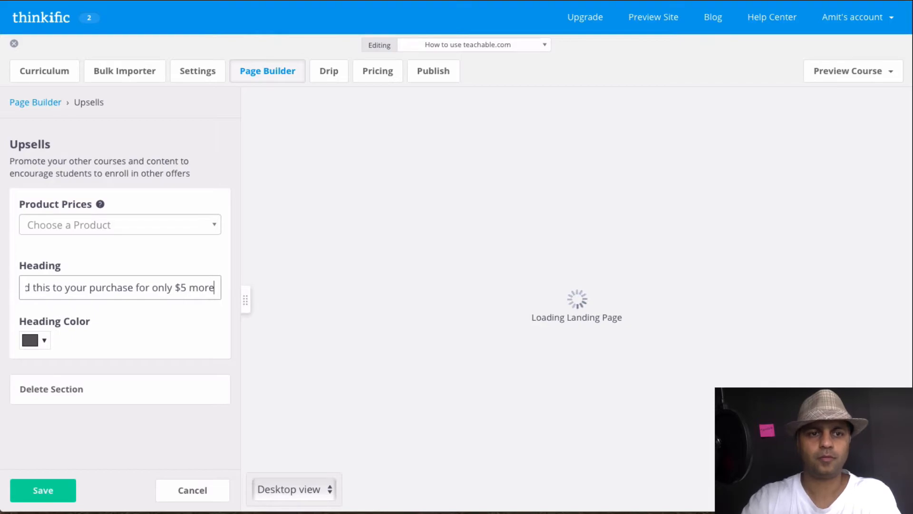
Choose Your Demo Course as the upsell again, make the heading black, and save
left_click(137, 222)
left_click(114, 279)
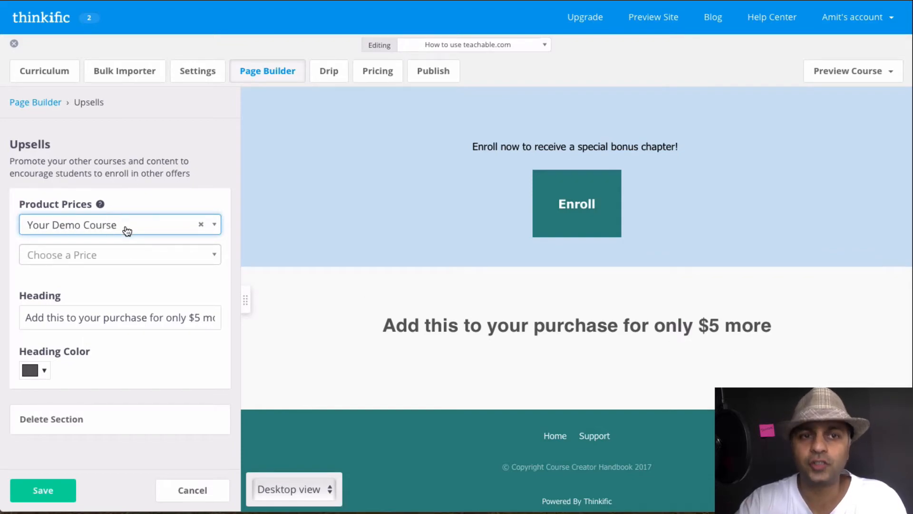
left_click(38, 370)
left_click(32, 239)
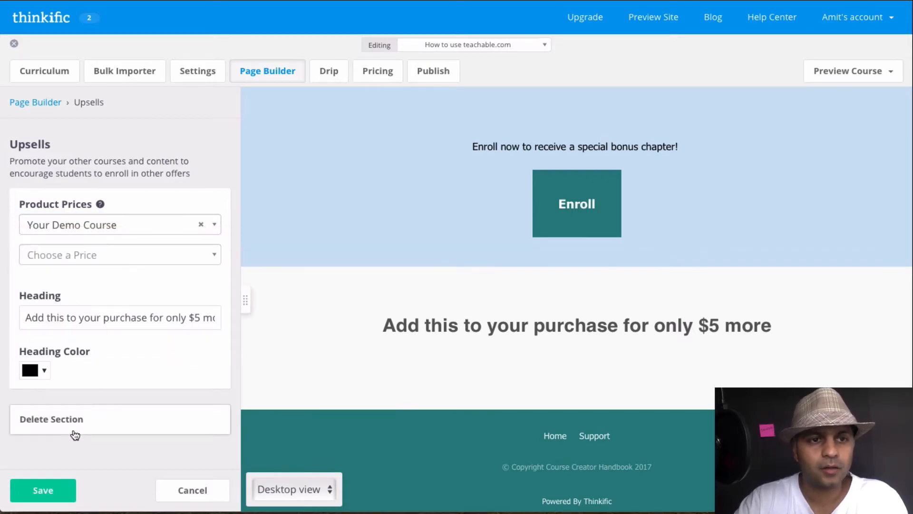
left_click(45, 490)
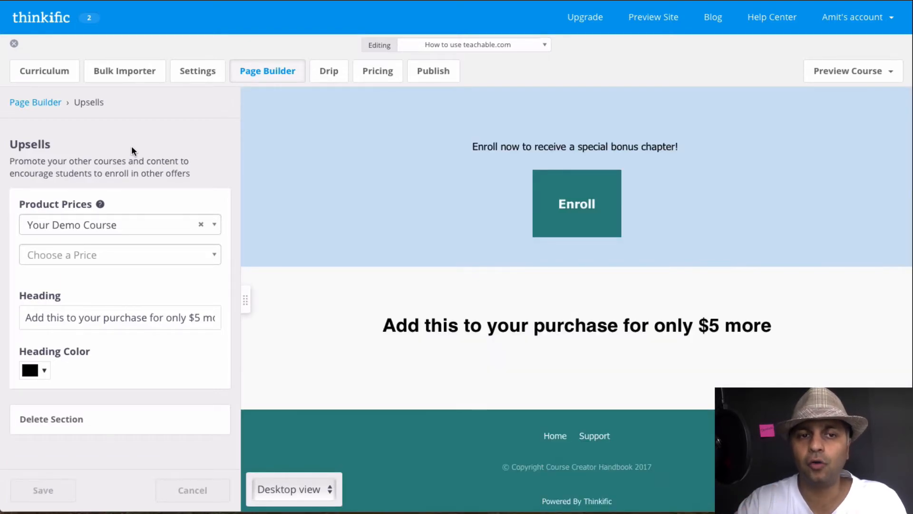
In the Footer settings, keep Regular link weight and set a blue-violet background
left_click(38, 103)
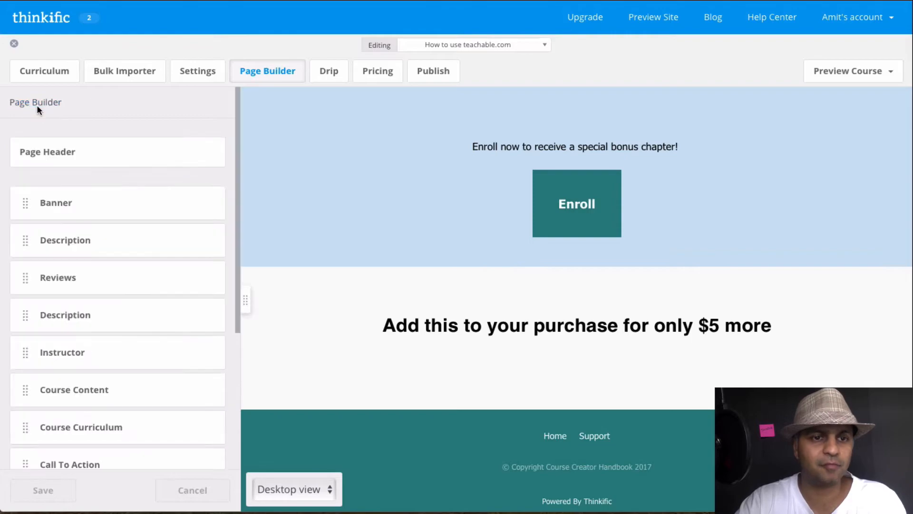
scroll(164, 310, "down", 5)
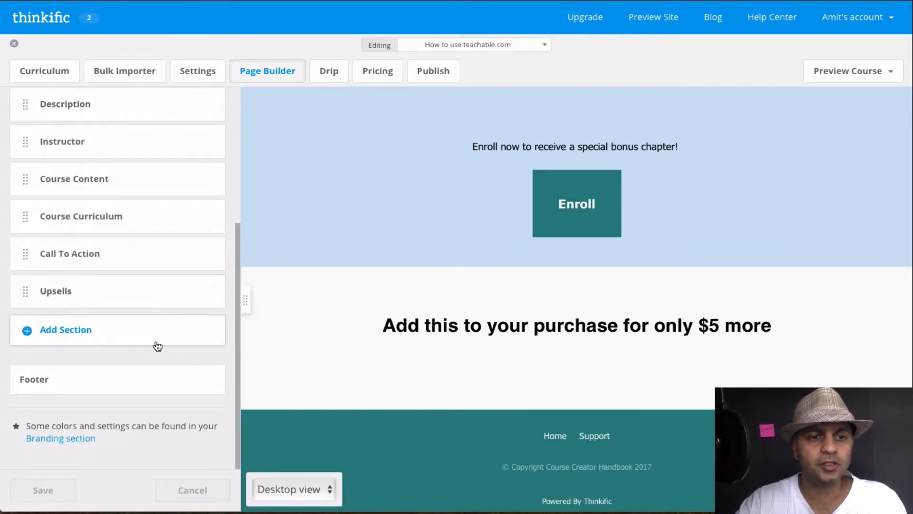
left_click(136, 380)
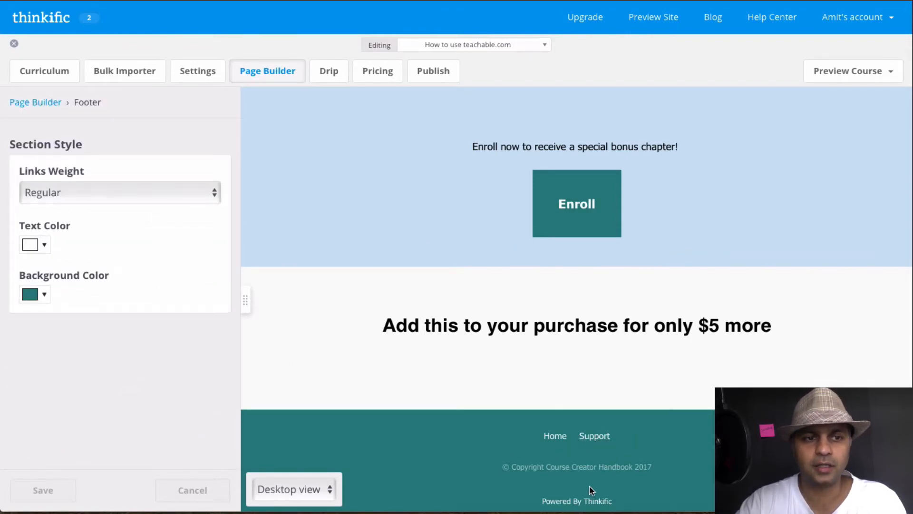
left_click(178, 194)
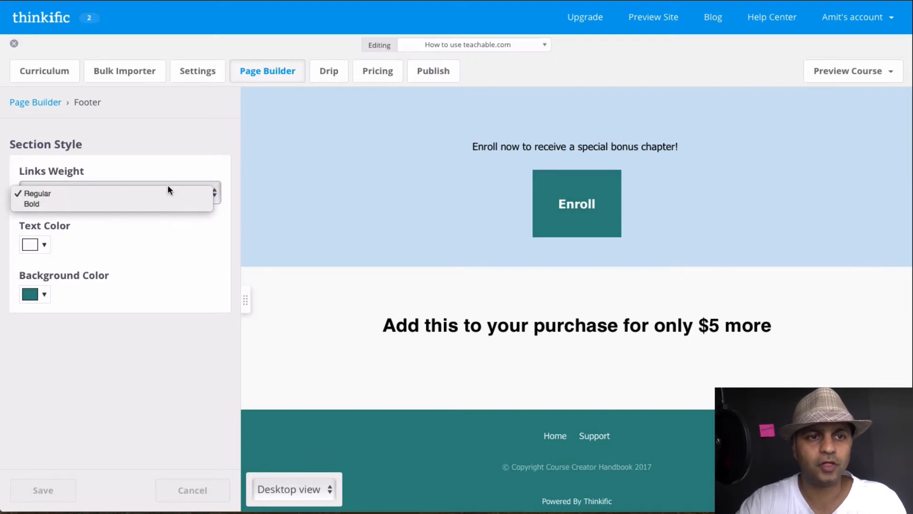
left_click(41, 297)
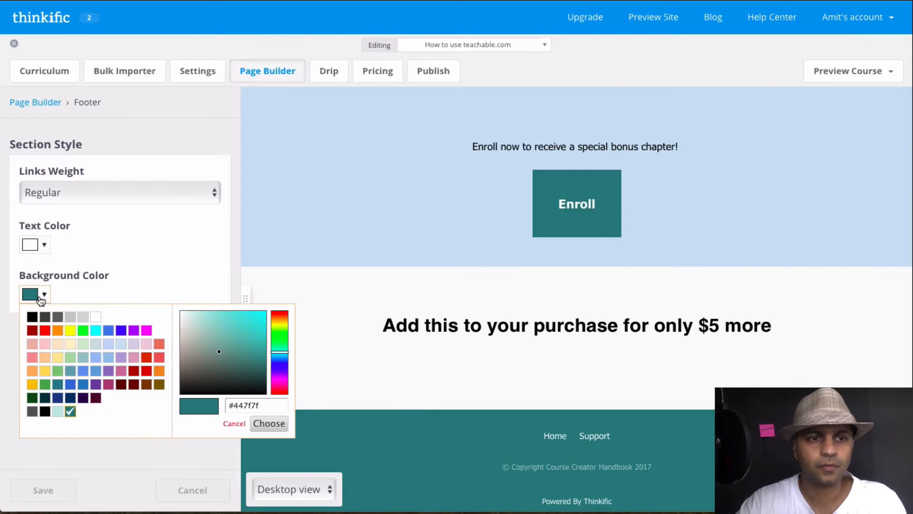
left_click(121, 331)
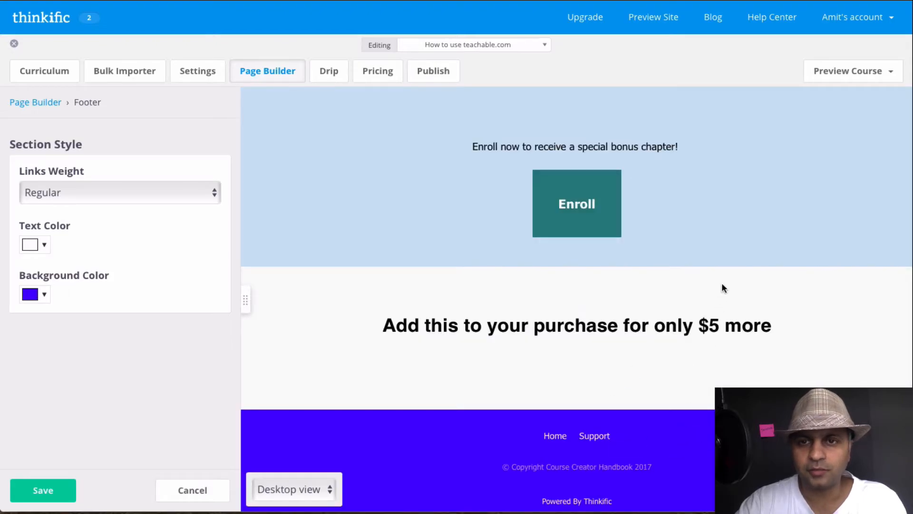
Switch the footer background to a lighter blue and save the page
scroll(721, 283, "up", 15)
scroll(722, 284, "down", 4)
scroll(722, 283, "down", 10)
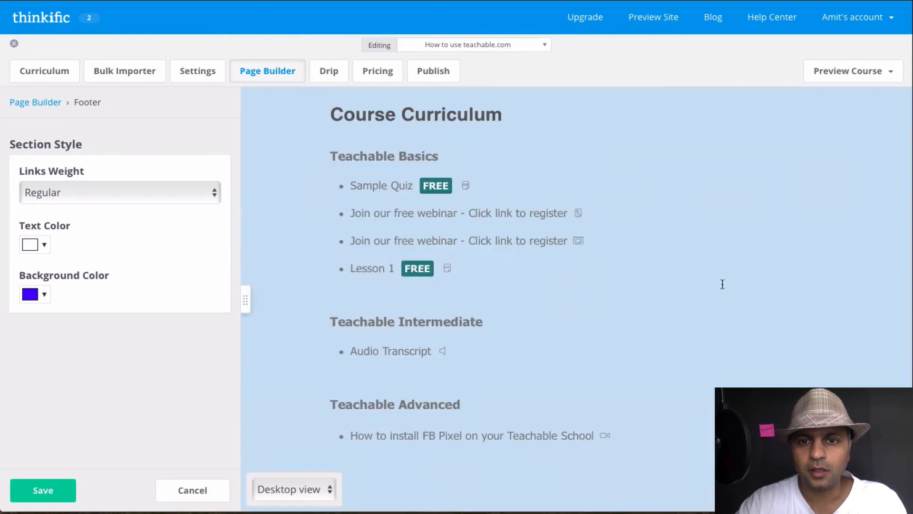
left_click(41, 292)
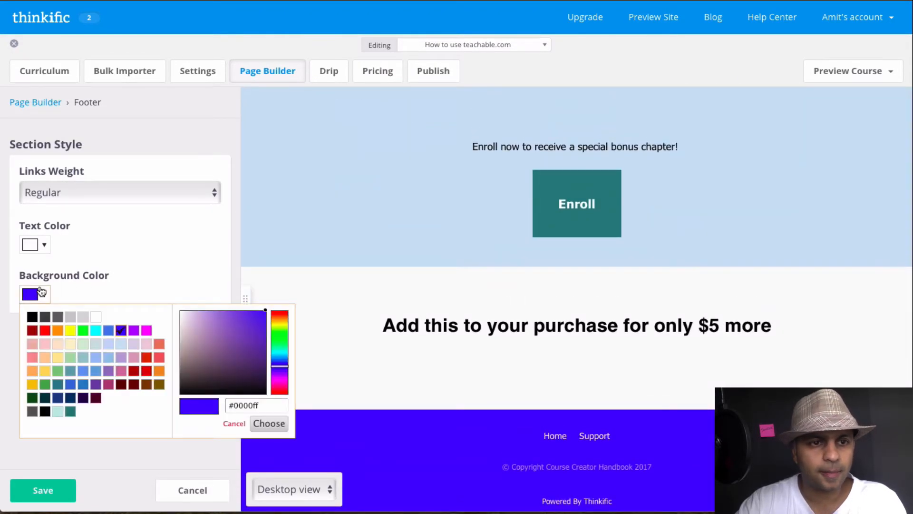
left_click(107, 331)
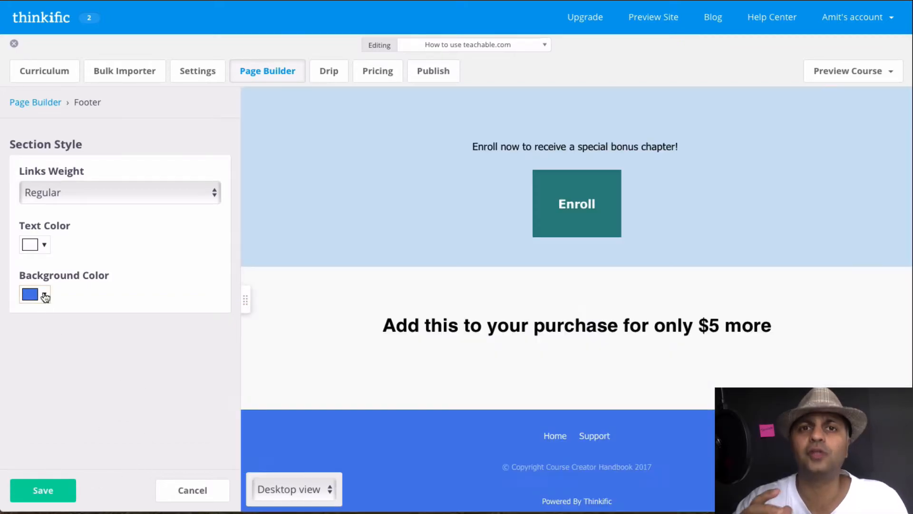
left_click(44, 294)
left_click(45, 296)
left_click(43, 490)
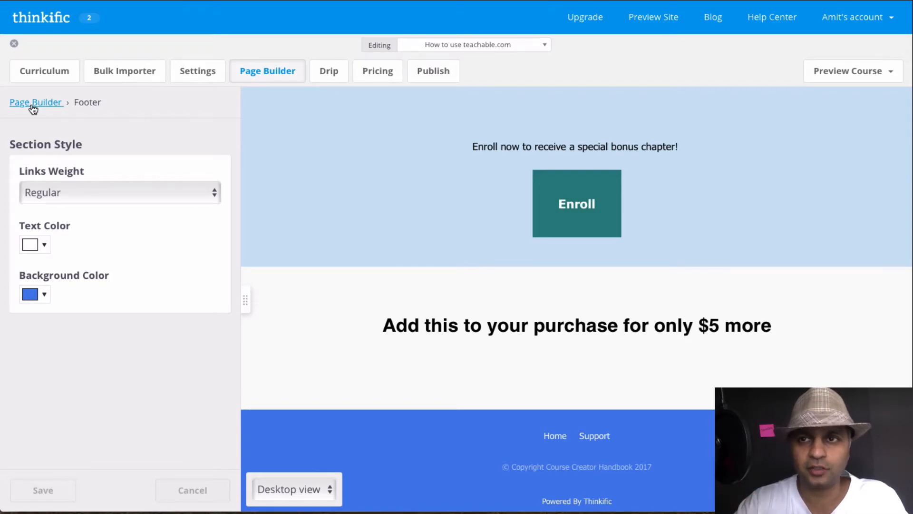
left_click(869, 70)
left_click(866, 105)
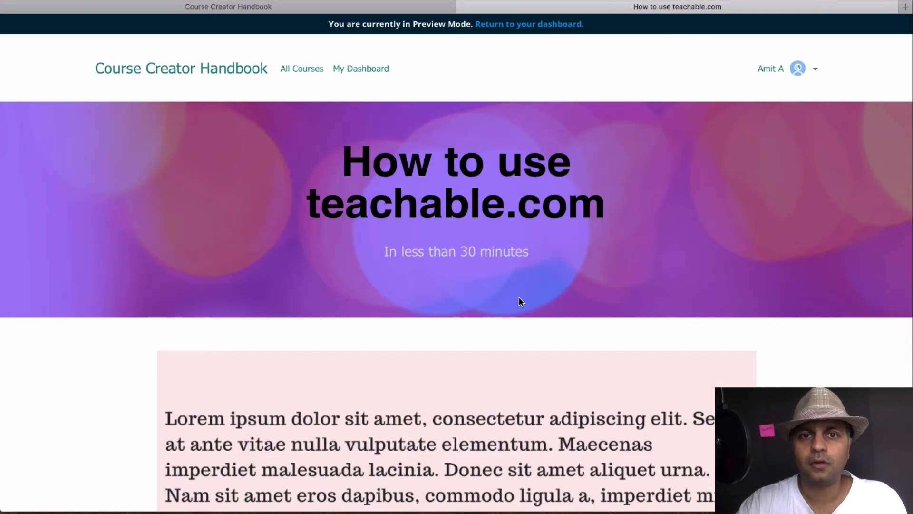
scroll(520, 298, "down", 15)
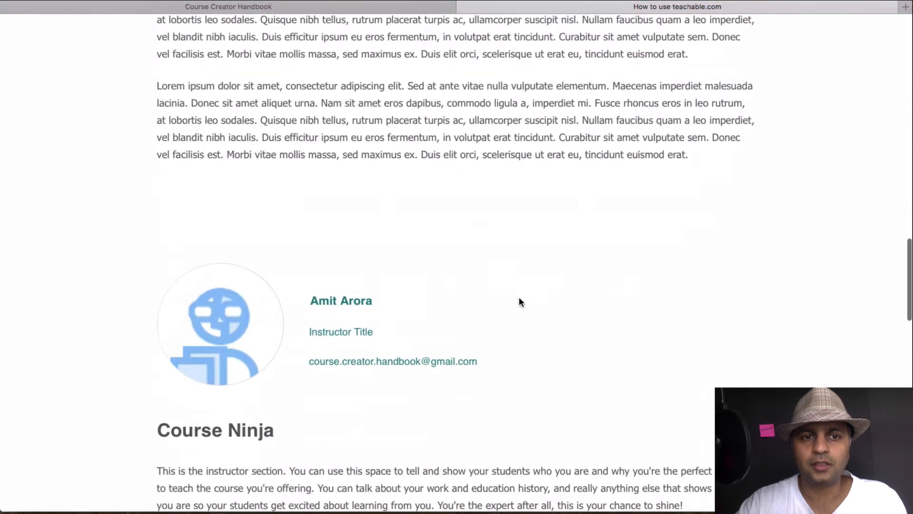
left_click_drag(160, 122, 338, 161)
left_click(338, 237)
scroll(338, 238, "down", 3)
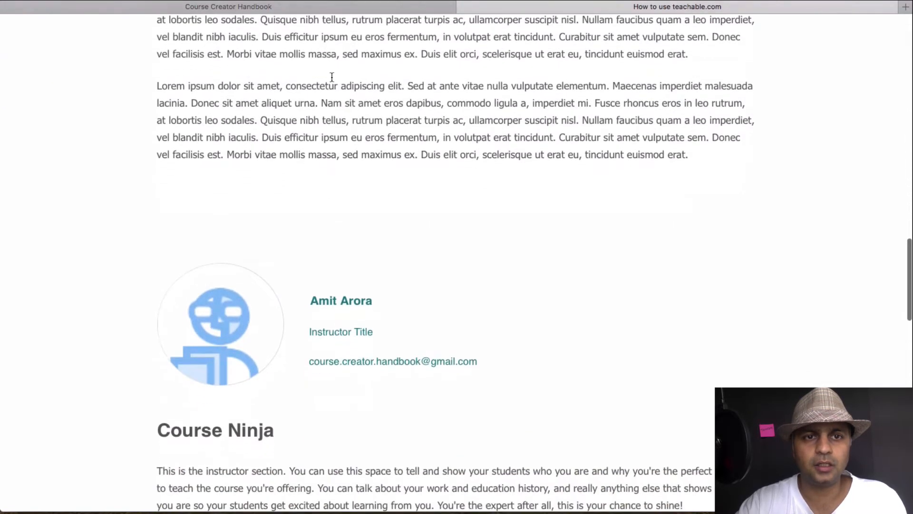
scroll(409, 114, "down", 5)
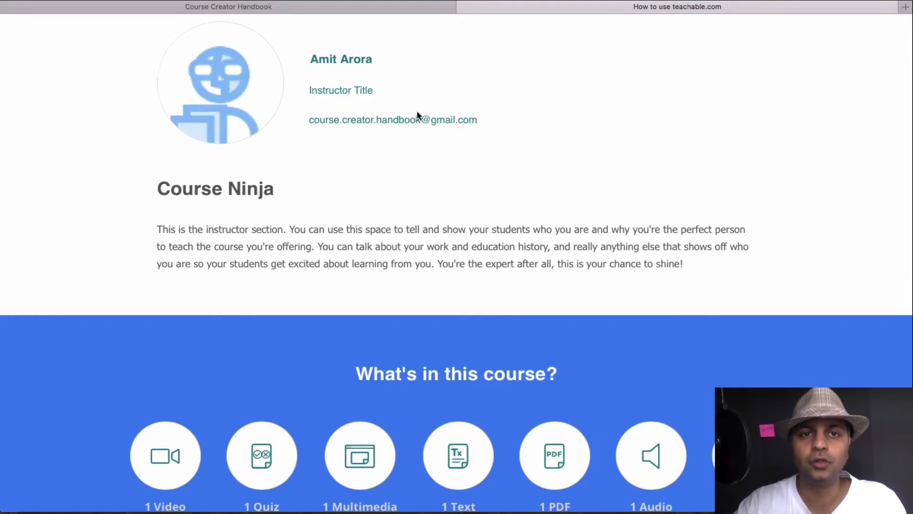
left_click_drag(299, 69, 442, 149)
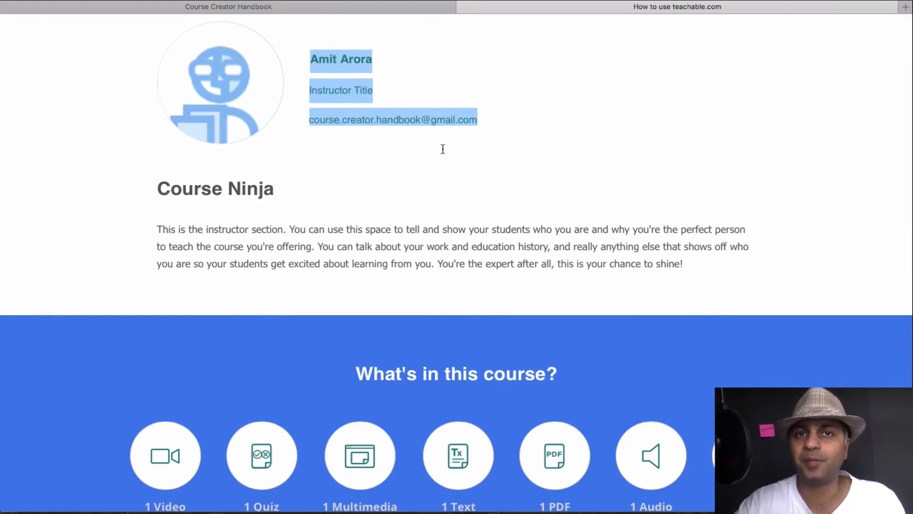
scroll(549, 281, "down", 15)
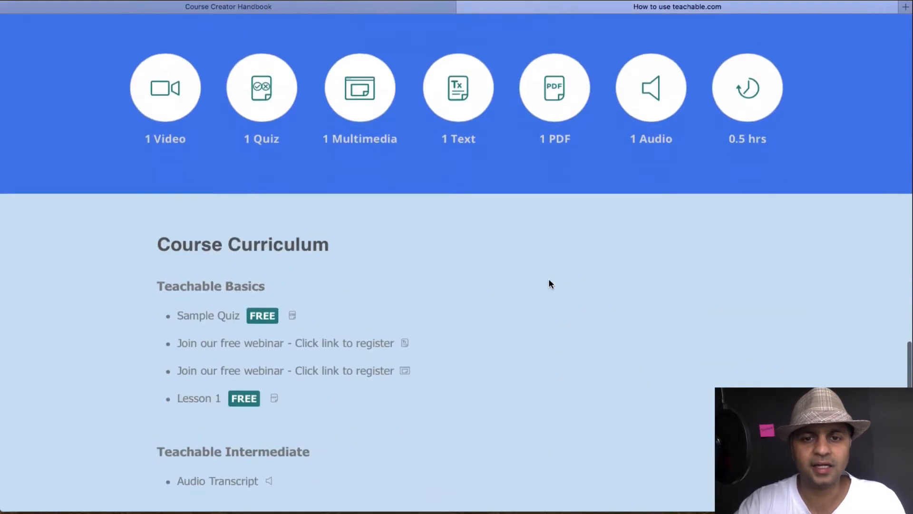
scroll(549, 281, "down", 5)
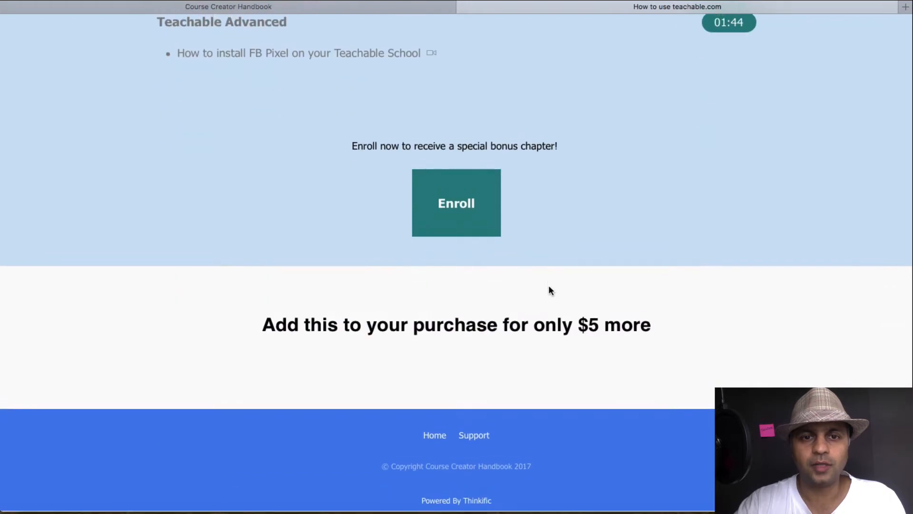
left_click_drag(247, 327, 766, 351)
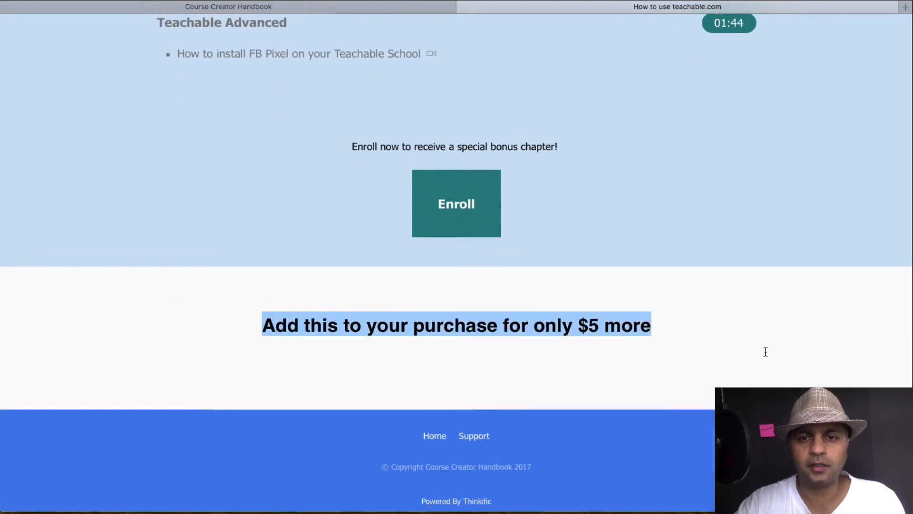
left_click(493, 343)
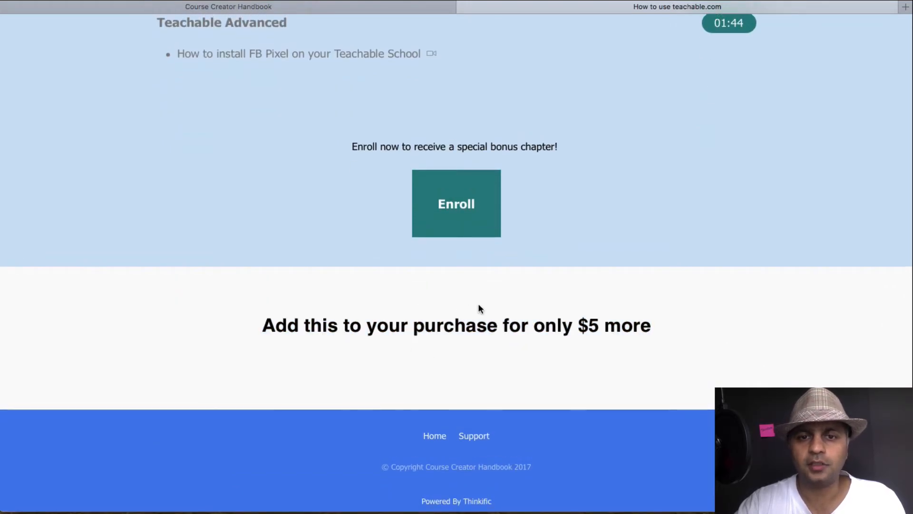
left_click(464, 7)
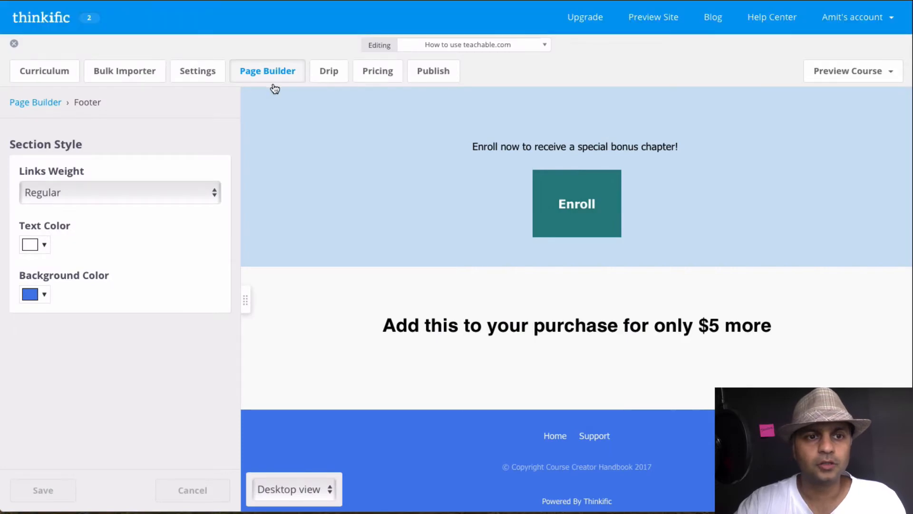
Delete the Instructor section from the landing page, save, and go to the Drip tab
left_click(45, 105)
scroll(122, 348, "down", 3)
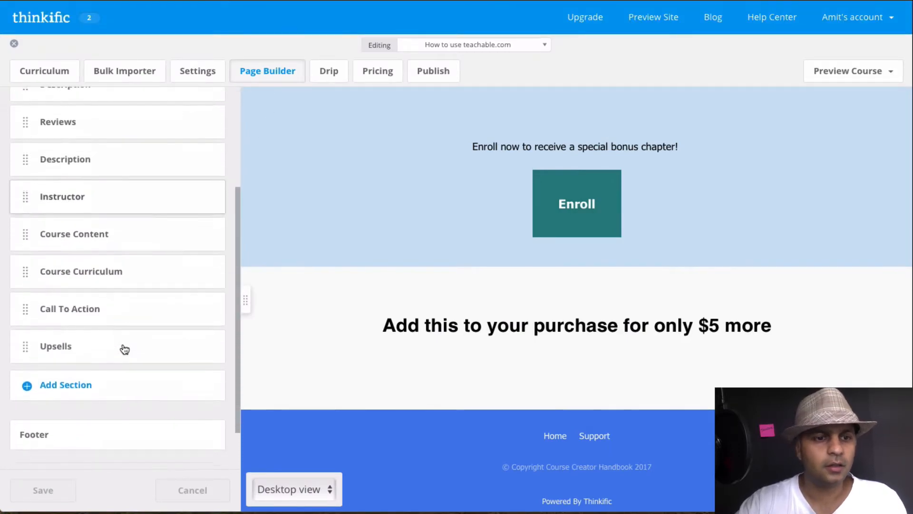
scroll(119, 338, "up", 1)
left_click(88, 259)
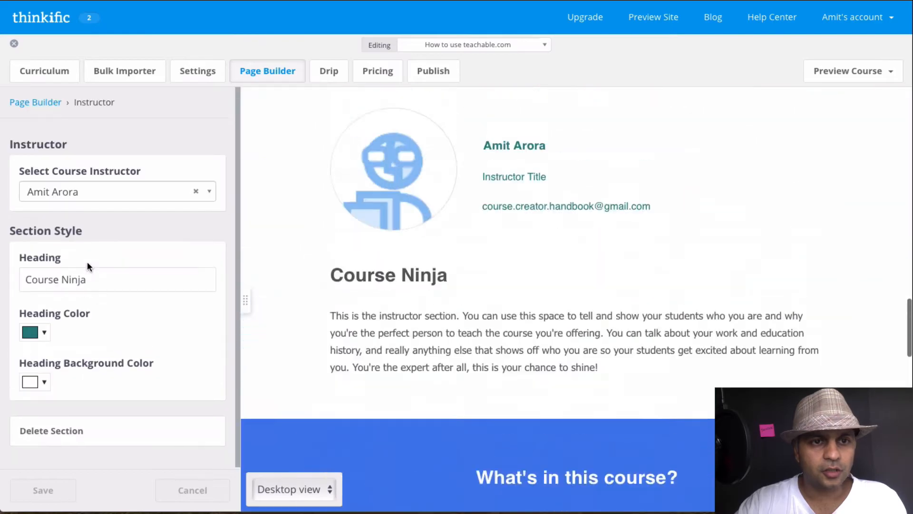
left_click(90, 431)
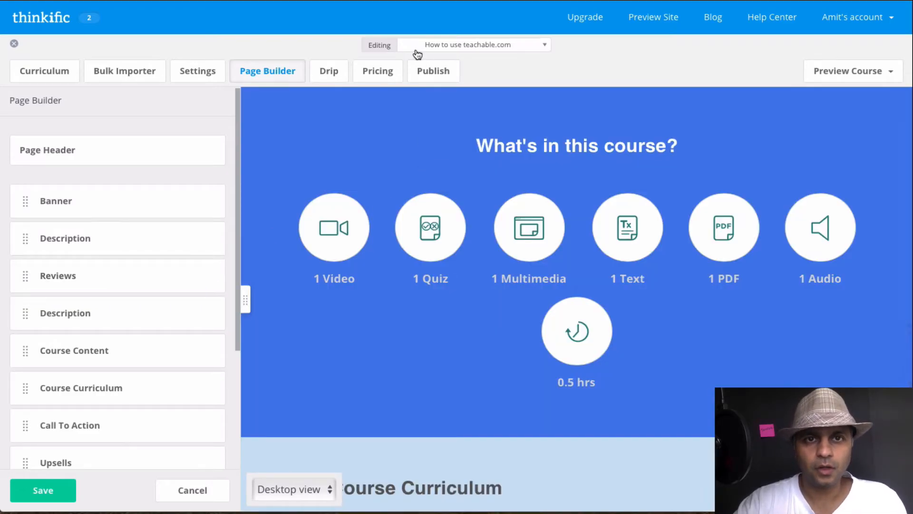
left_click(42, 488)
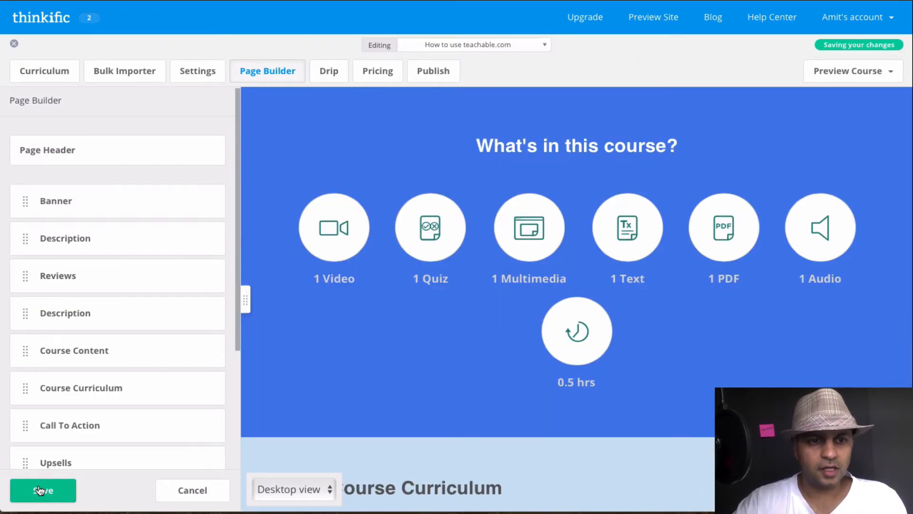
left_click(336, 80)
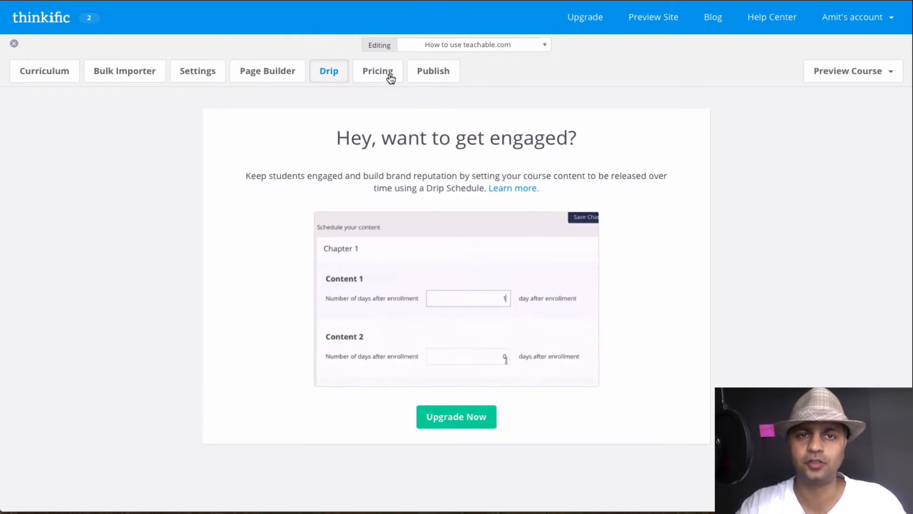
Review the free course's one-time, payment plan and additional price options, then go to Integrations via Connect Payment Method
left_click(379, 70)
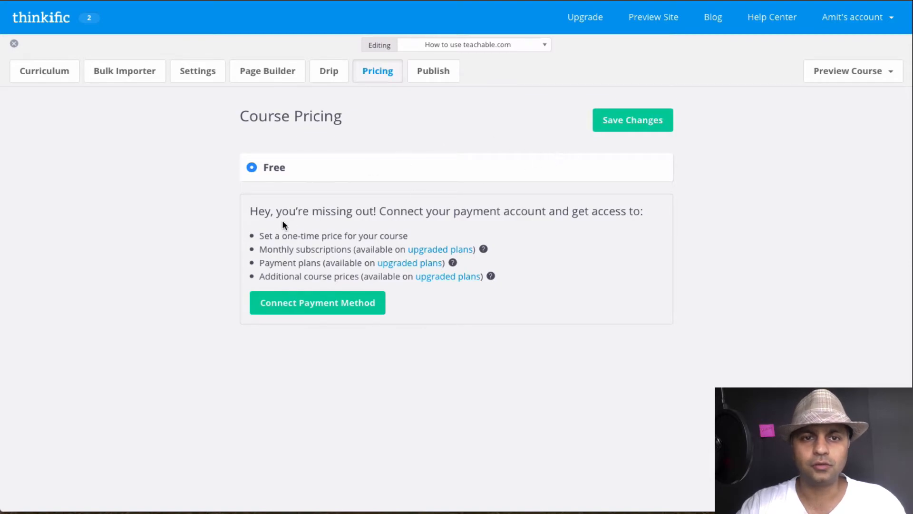
left_click_drag(269, 215, 565, 221)
left_click(310, 241)
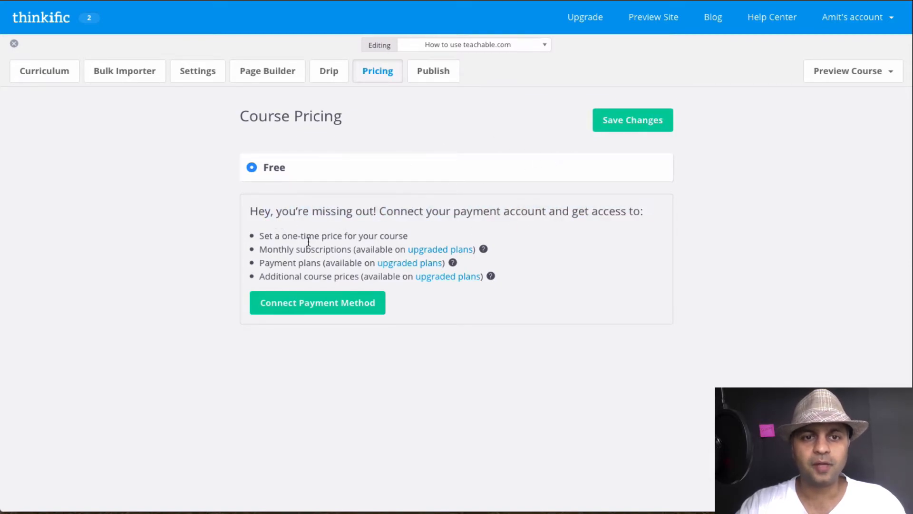
left_click_drag(407, 237, 361, 250)
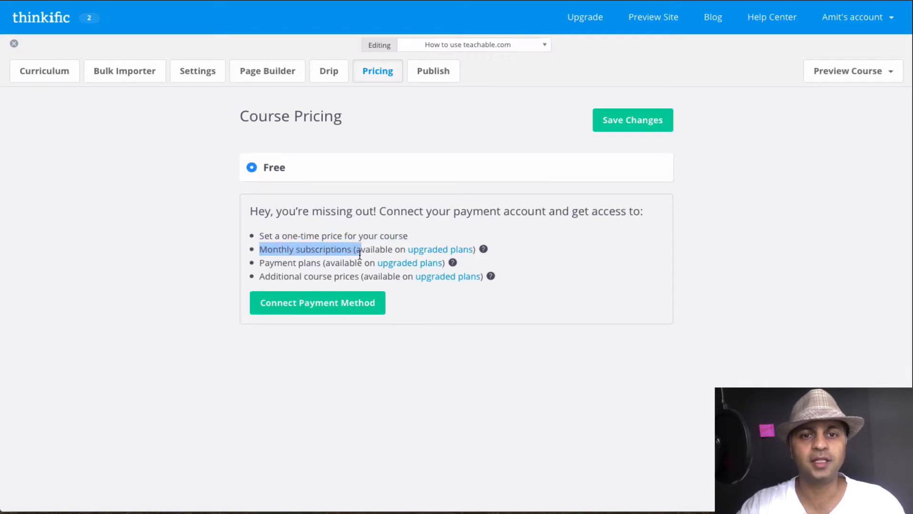
left_click(258, 268)
left_click_drag(258, 268, 352, 266)
left_click_drag(256, 277, 392, 284)
left_click(404, 308)
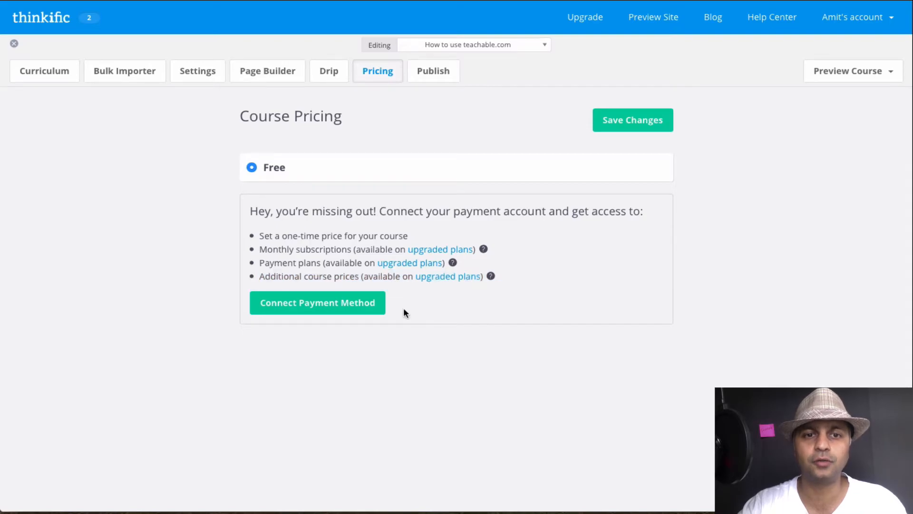
left_click(355, 310)
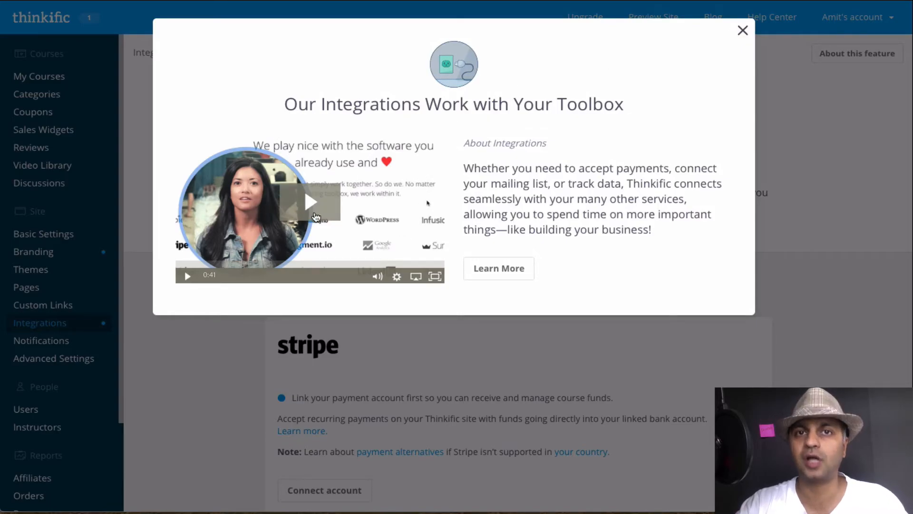
Dismiss the integrations overview and scroll the Integrations list to the E-commerce Stripe card
left_click(742, 31)
scroll(571, 283, "down", 6)
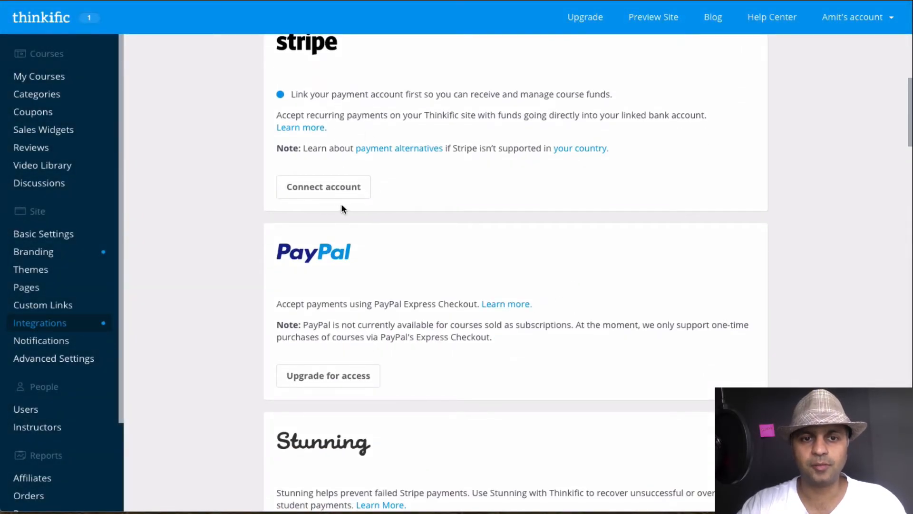
scroll(341, 205, "down", 3)
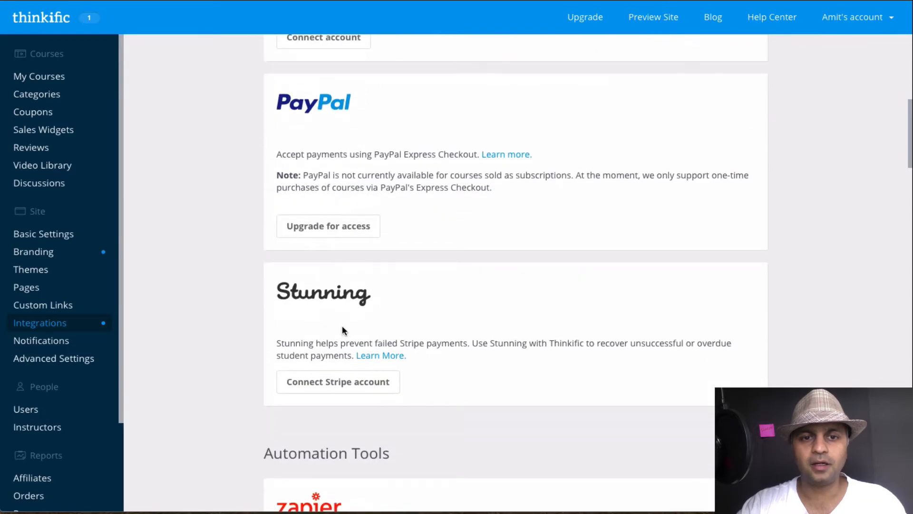
scroll(342, 328, "down", 3)
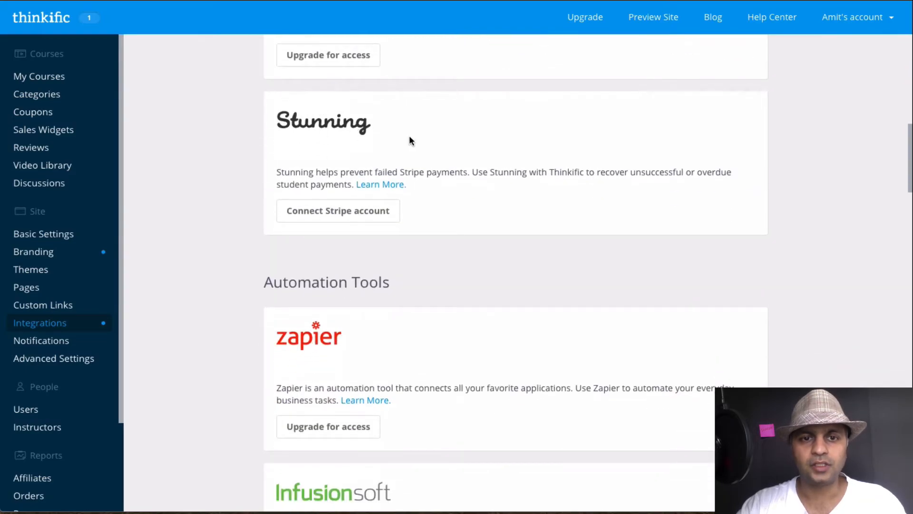
scroll(370, 296, "down", 3)
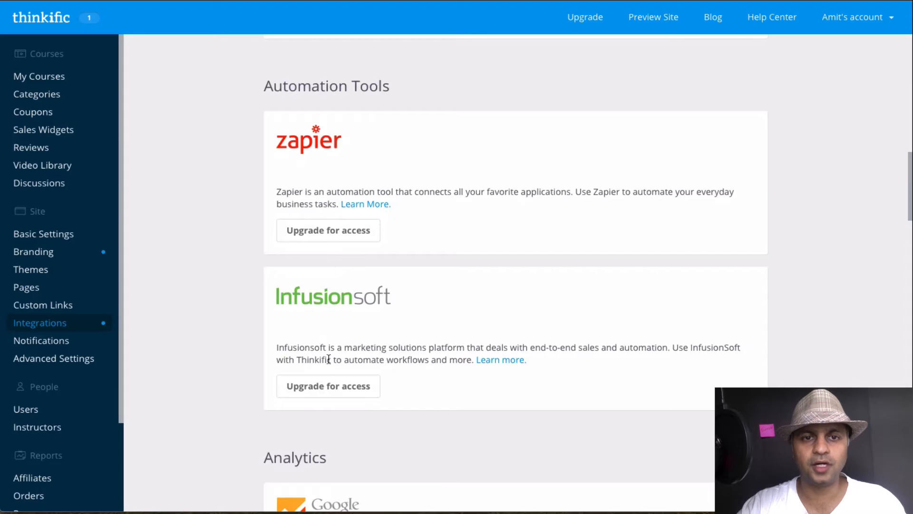
scroll(329, 352, "down", 4)
scroll(325, 369, "down", 1)
scroll(340, 342, "down", 14)
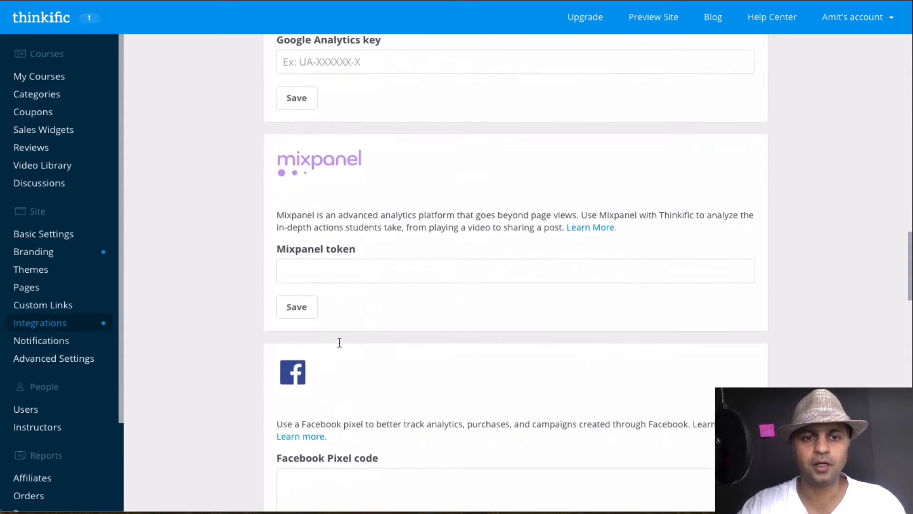
scroll(340, 344, "down", 14)
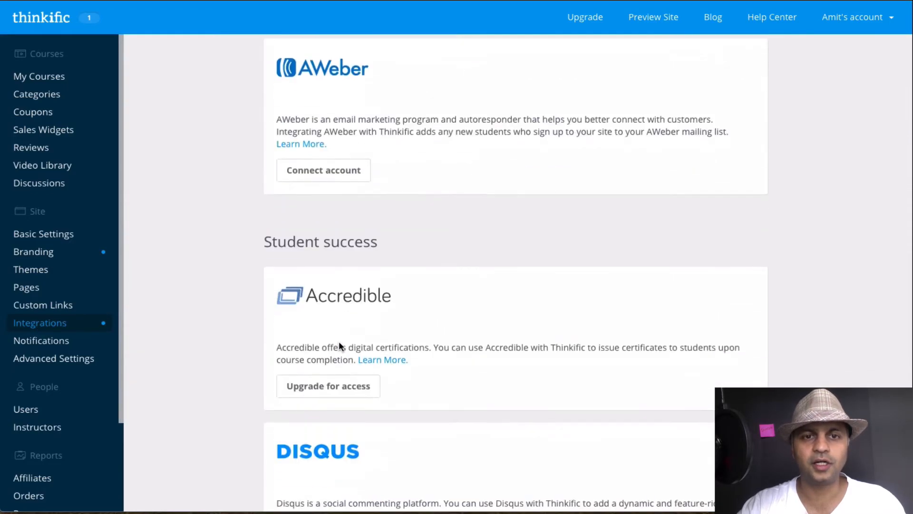
scroll(339, 341, "up", 20)
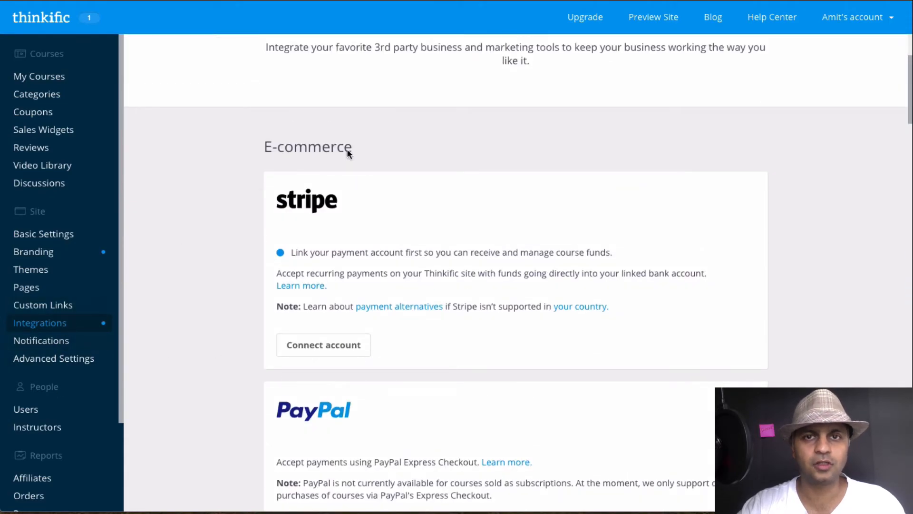
scroll(581, 81, "up", 3)
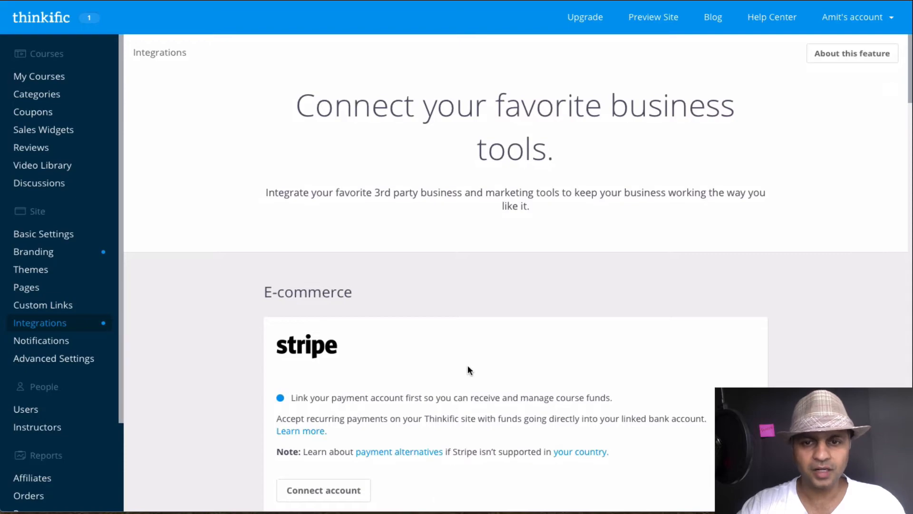
scroll(467, 364, "down", 3)
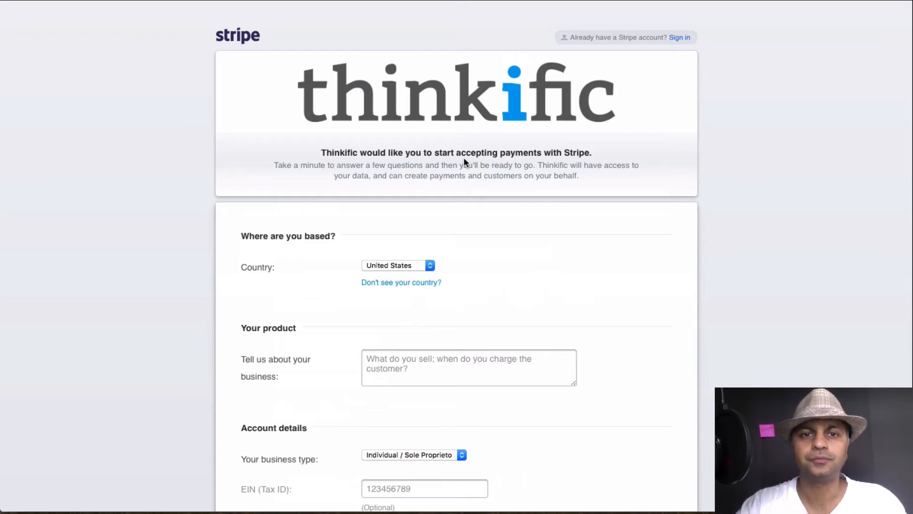
scroll(465, 161, "down", 15)
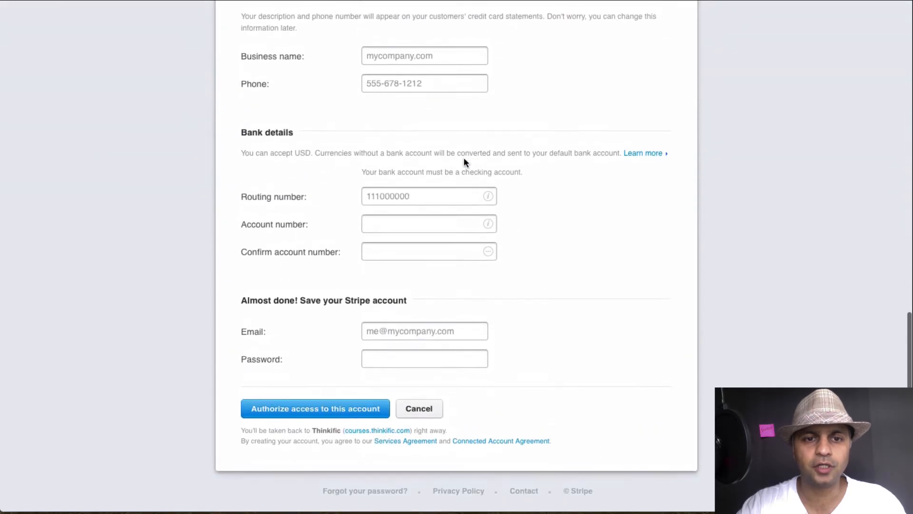
scroll(432, 180, "up", 5)
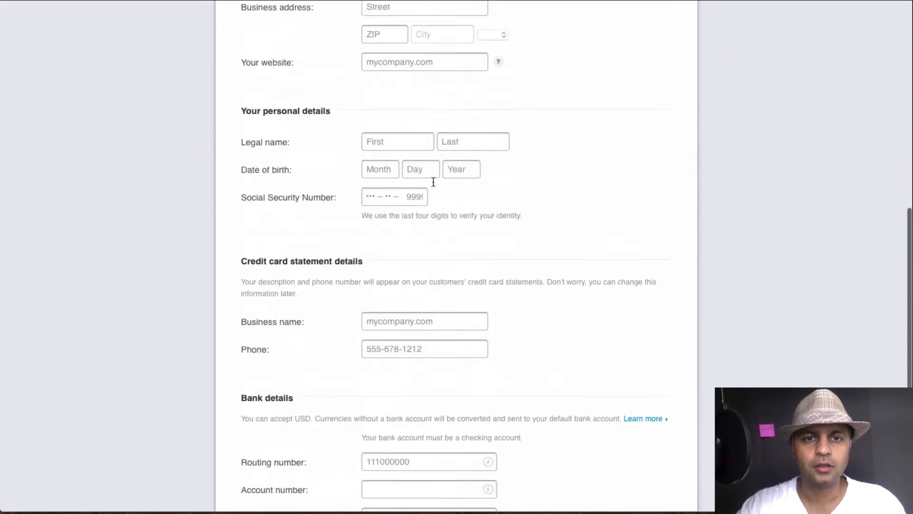
scroll(433, 182, "up", 10)
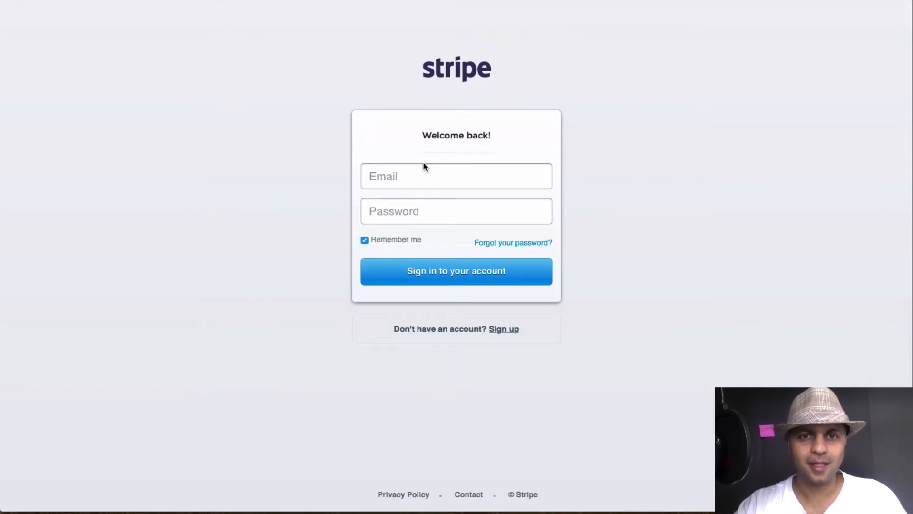
Sign in to the existing Stripe account with the e-mail, password and SMS verification code
left_click(415, 175)
key("Tab")
type("••••••••••")
key("Return")
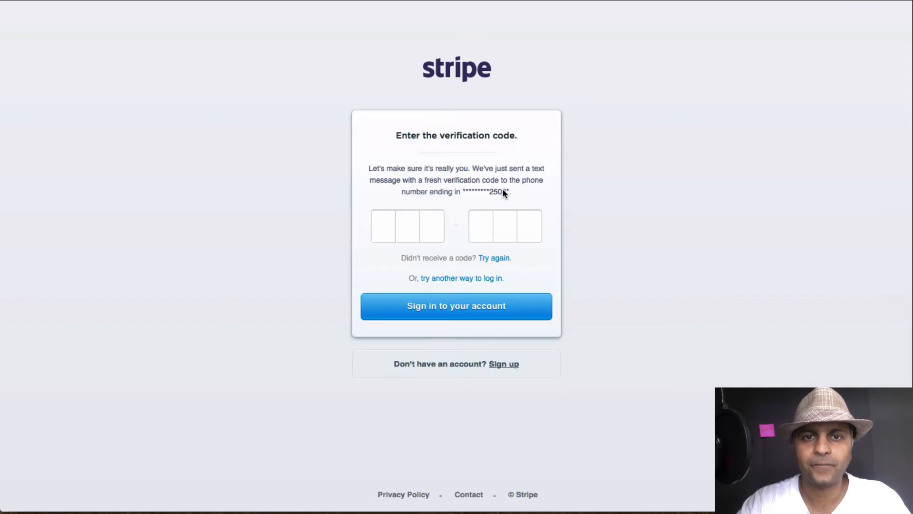
left_click(395, 235)
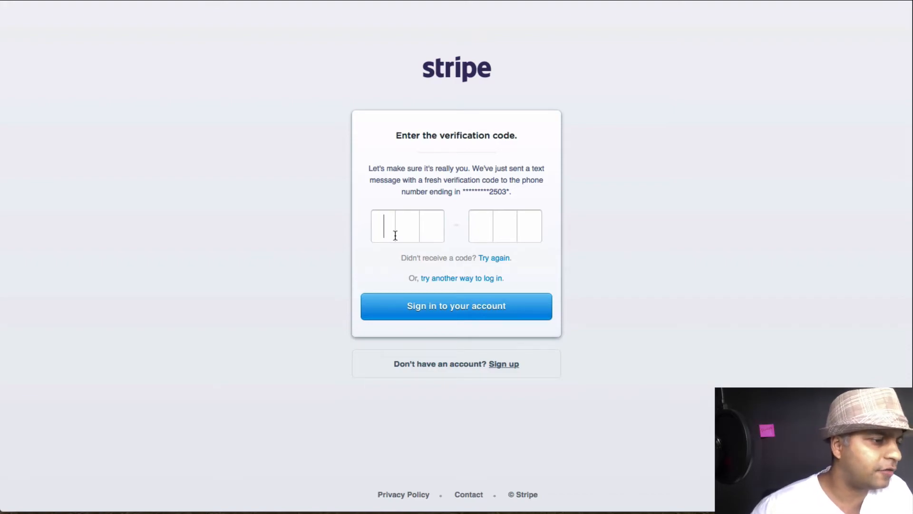
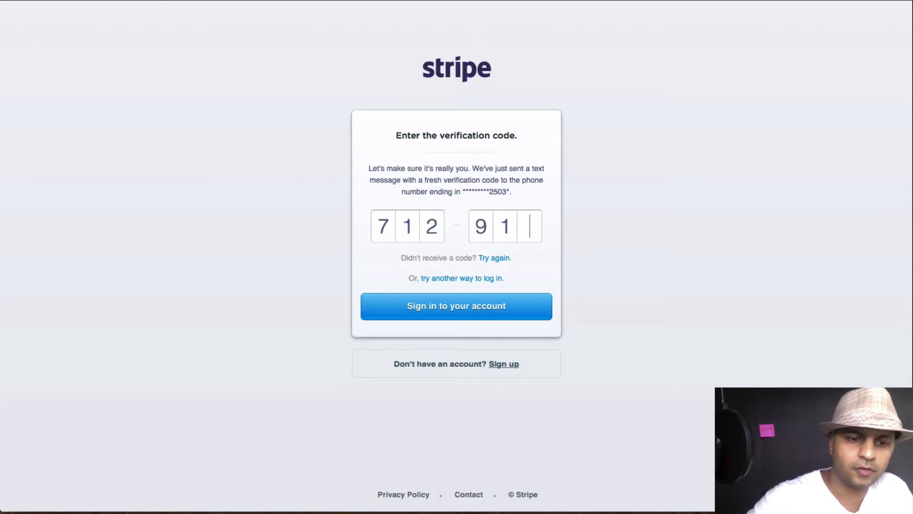
left_click(432, 314)
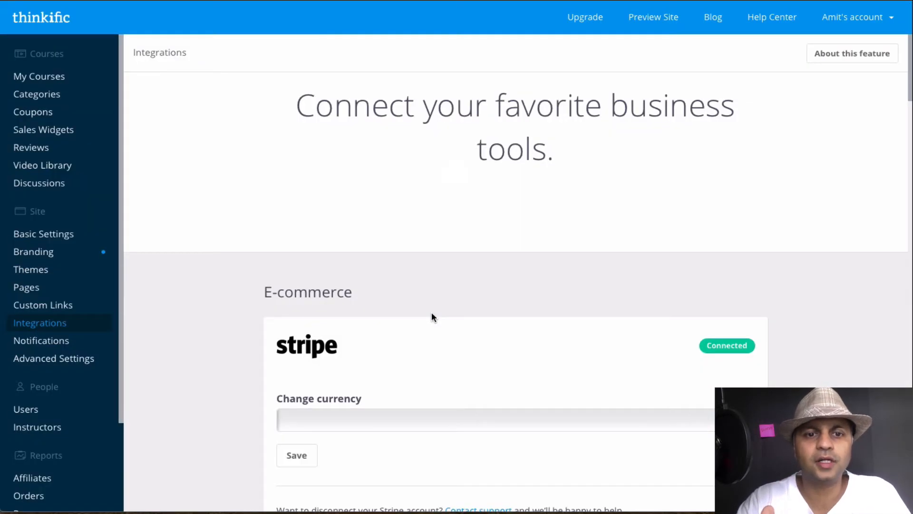
Save USD as the payment currency and return to My Courses
scroll(432, 314, "down", 4)
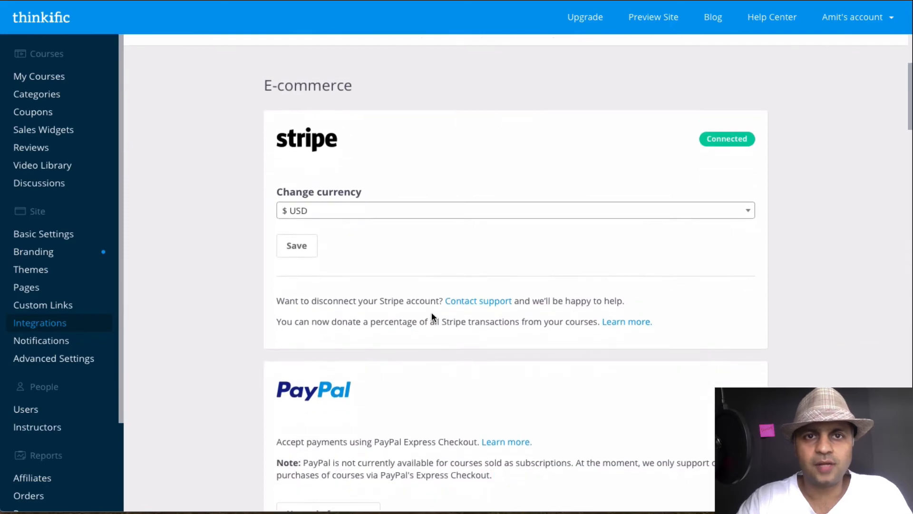
left_click(310, 247)
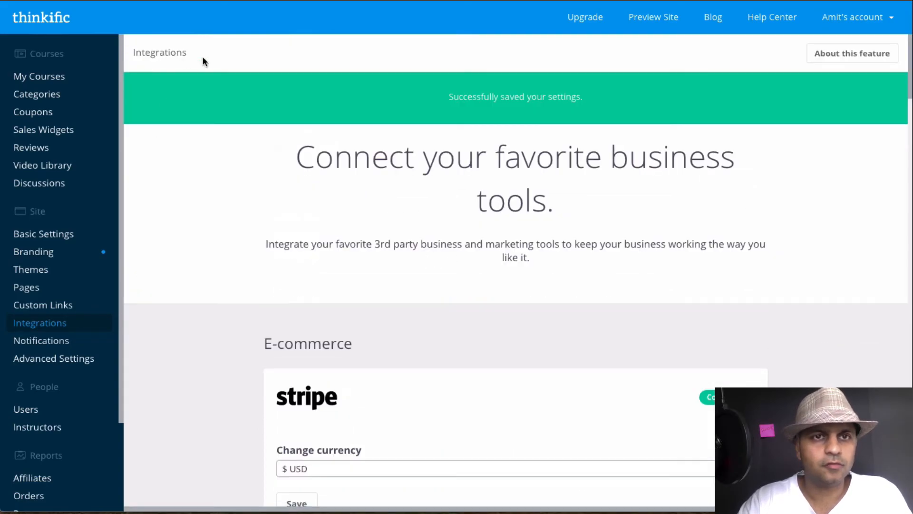
left_click(65, 85)
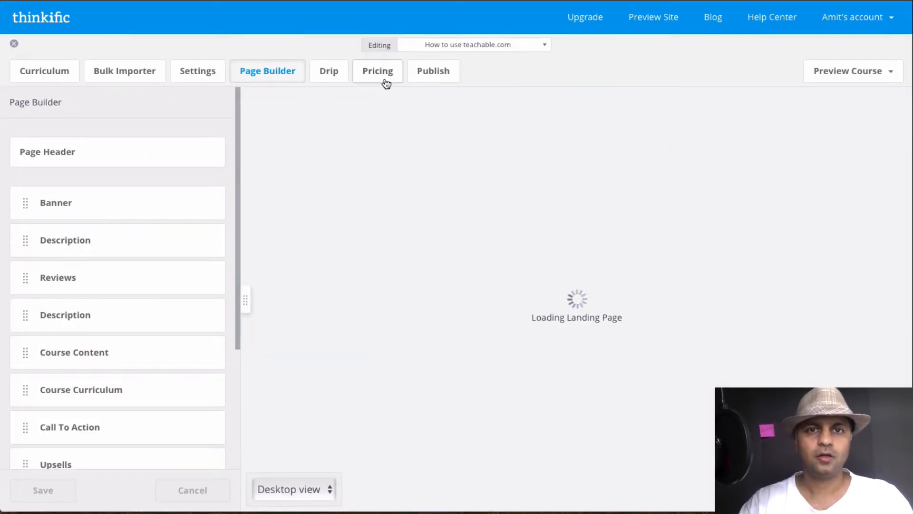
Set the course pricing to a one-time payment of $37 and save the change
left_click(383, 77)
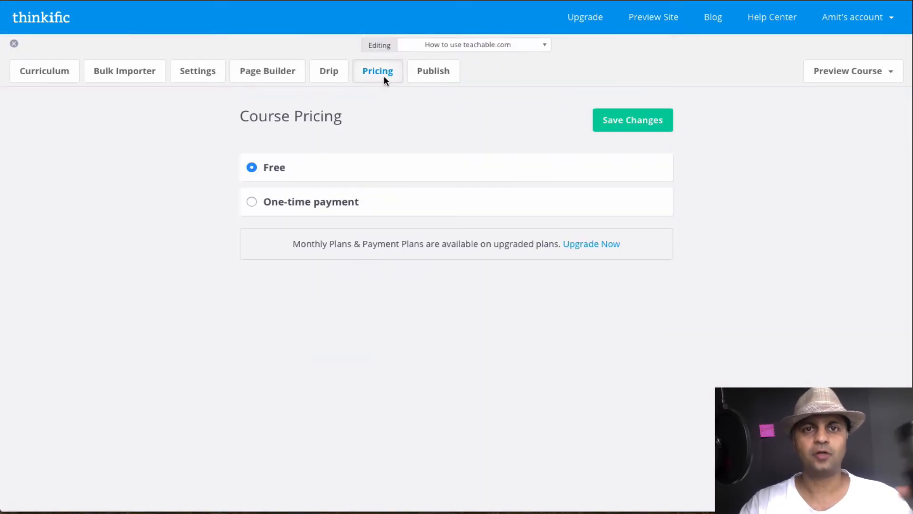
left_click(306, 205)
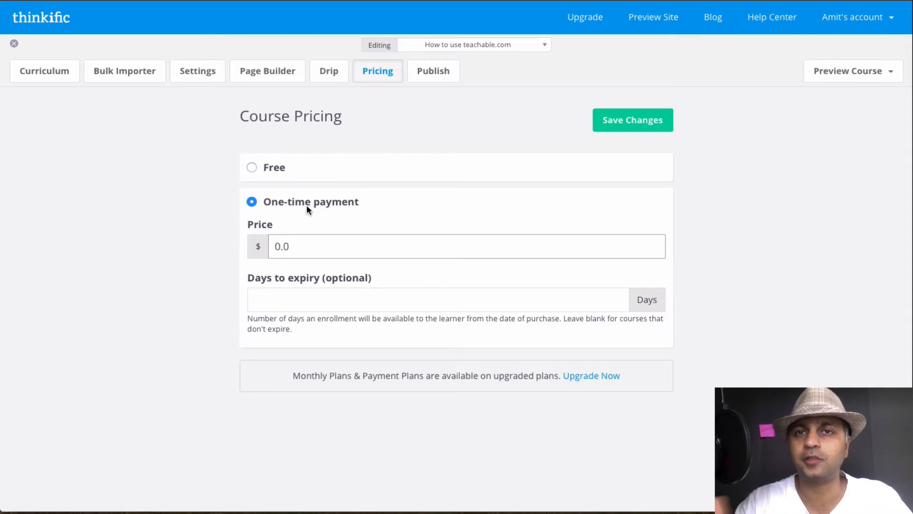
left_click_drag(306, 250, 257, 248)
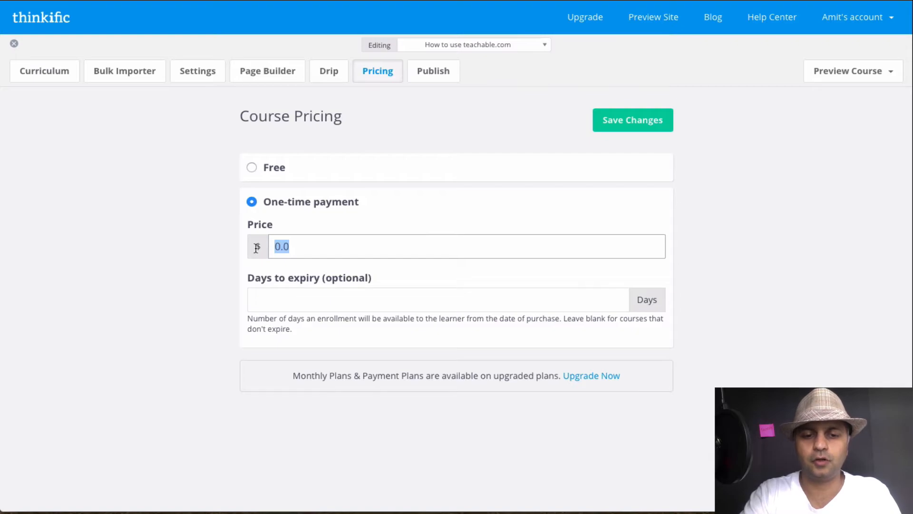
type("37")
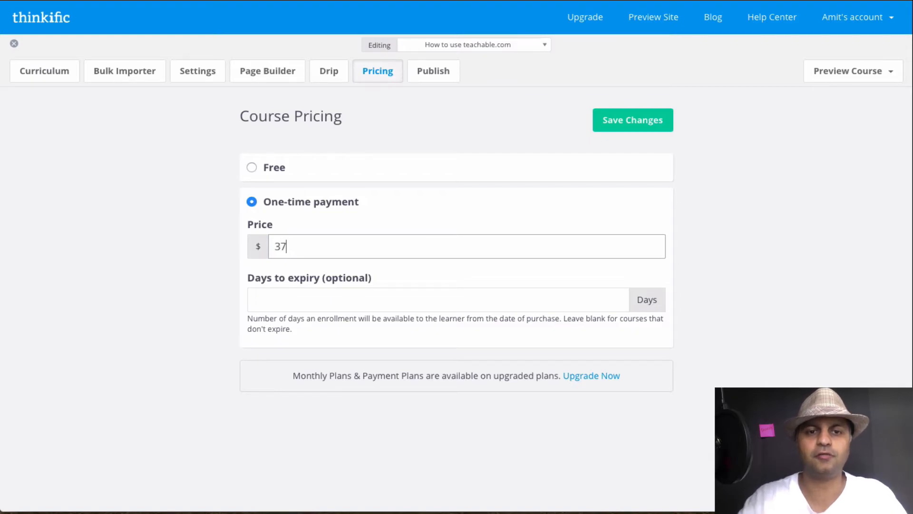
left_click(468, 307)
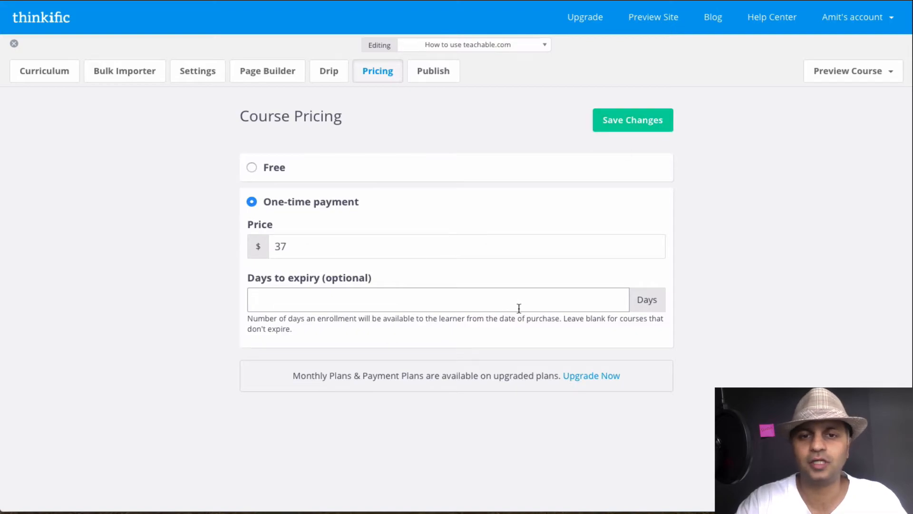
left_click(636, 120)
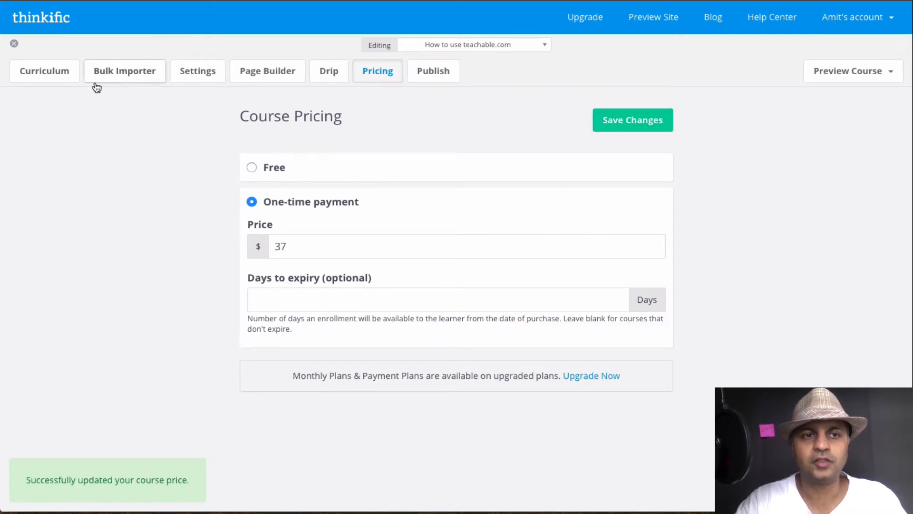
left_click(439, 81)
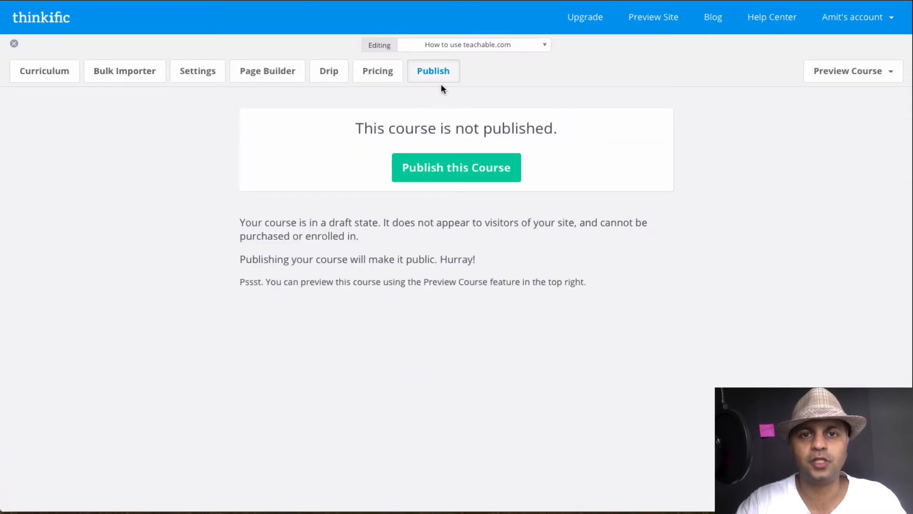
Publish the How to use teachable.com course and start creating a sales widget for it
left_click(468, 179)
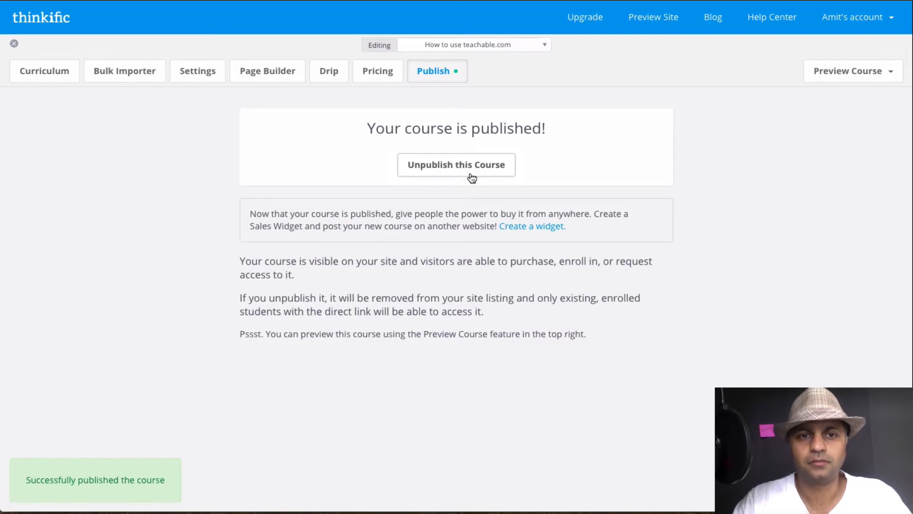
left_click(541, 229)
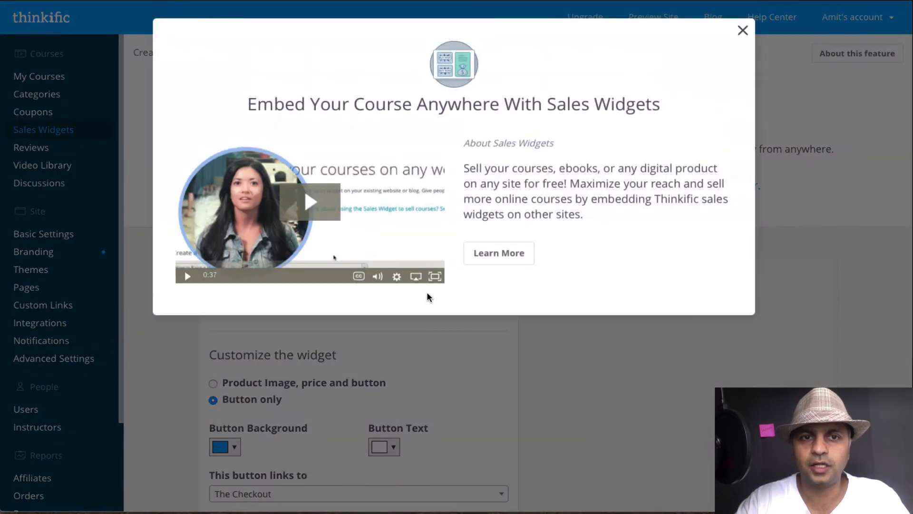
Close the Sales Widgets introduction, look over the widget form, and go back to My Courses
left_click(744, 31)
scroll(376, 355, "down", 3)
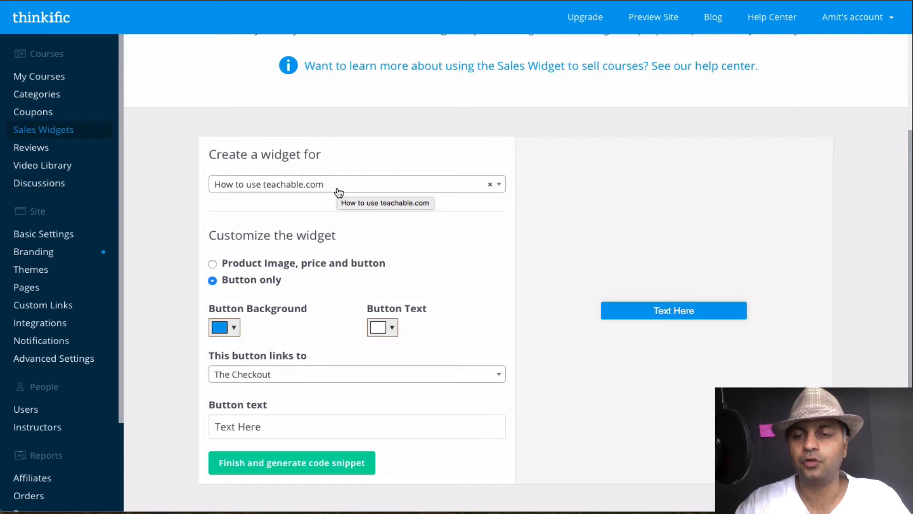
scroll(338, 193, "up", 3)
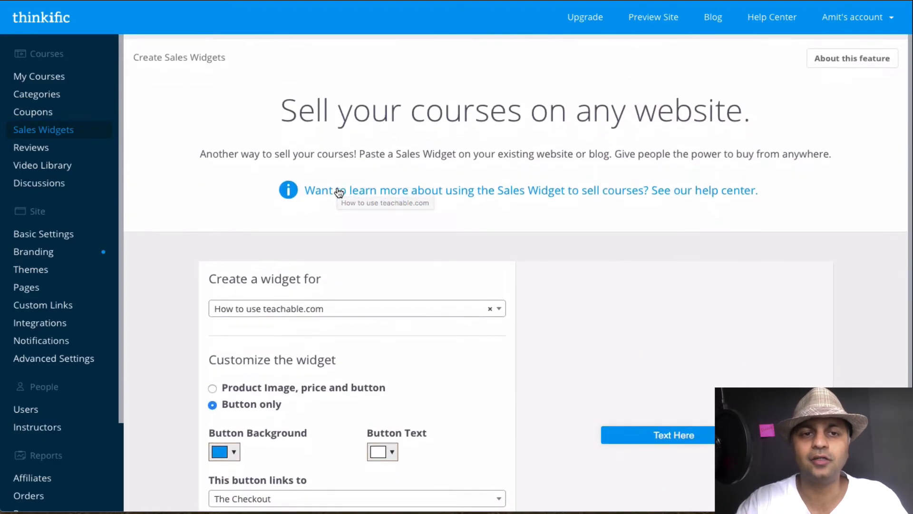
left_click(30, 78)
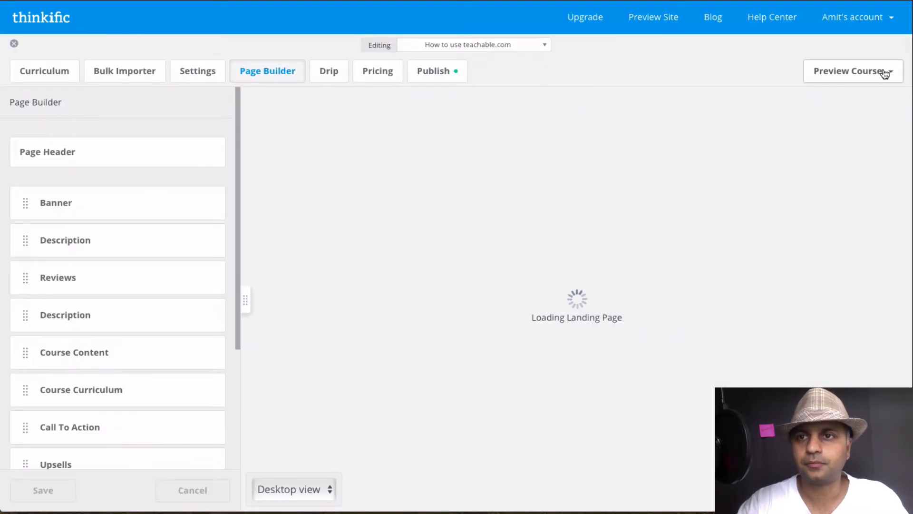
Preview the course's landing page and select its web address in the address bar
left_click(883, 72)
left_click(872, 94)
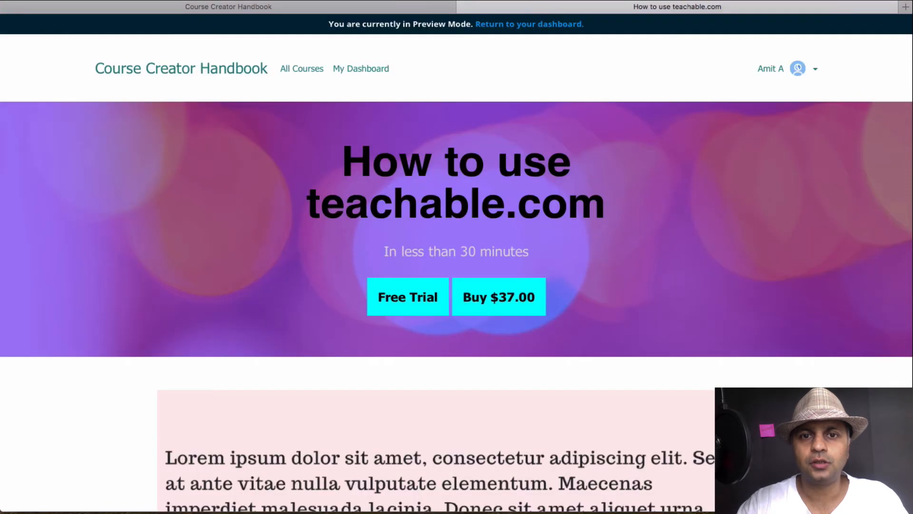
key("super+l")
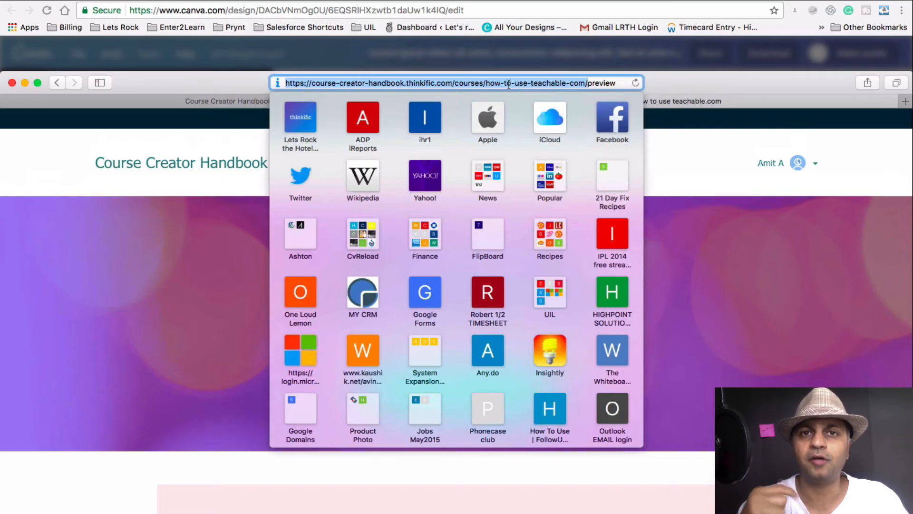
Load the letsrockthehotel.com course-purchase-297 page with ?tve=true stripped from the address
left_click(135, 89)
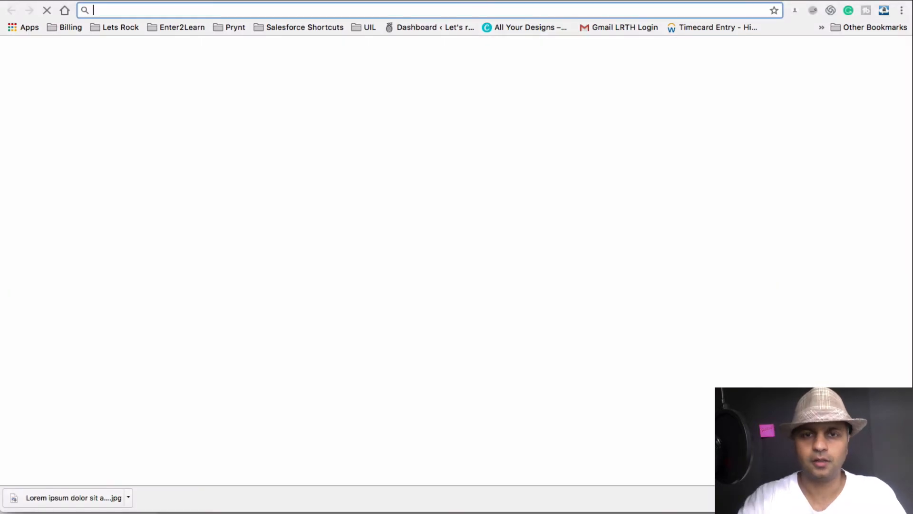
type("letsrockthehotel.com")
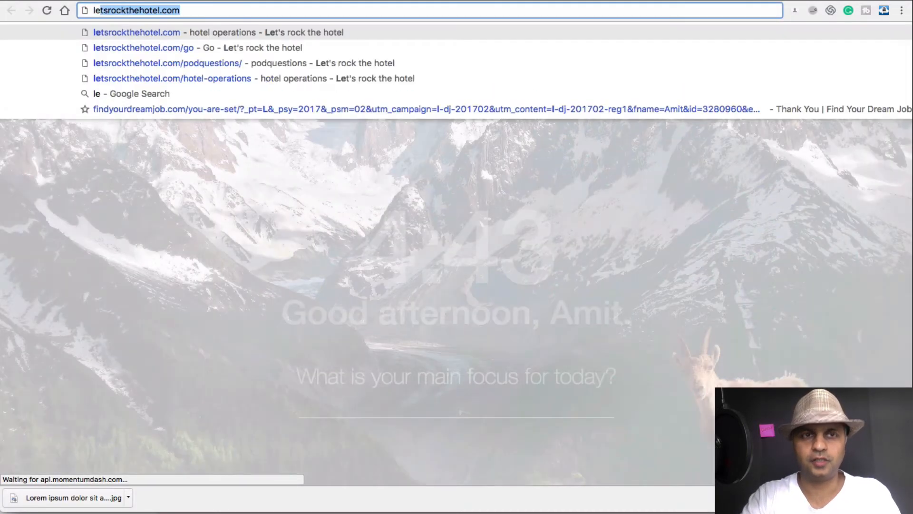
type("/")
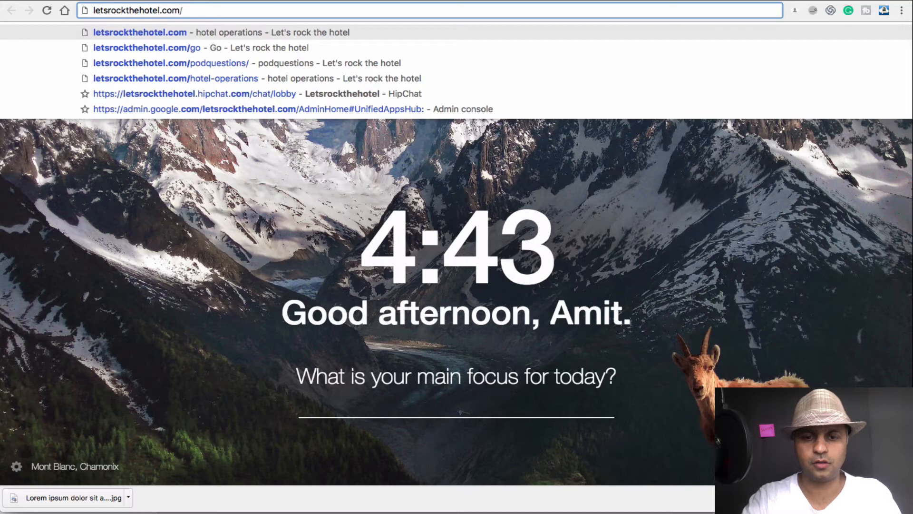
type("247")
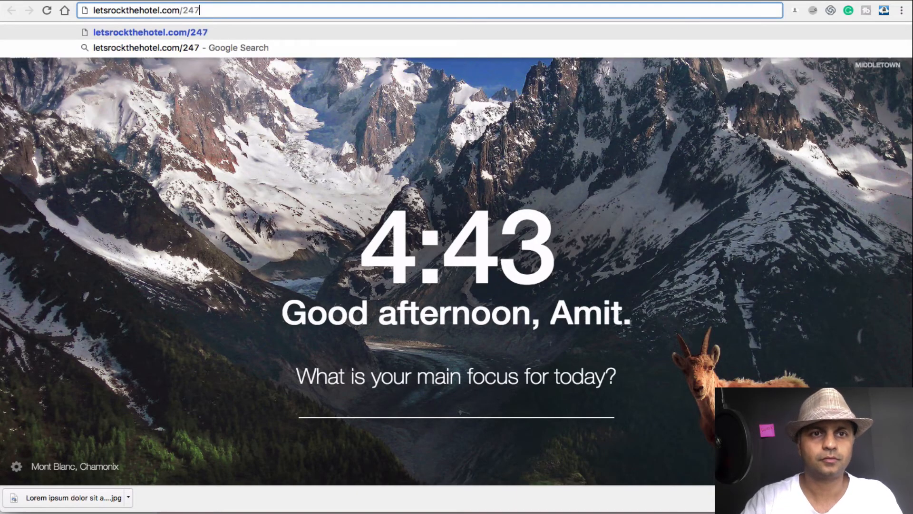
key("BackSpace")
key("BackSpace")
key("BackSpace")
type("pu")
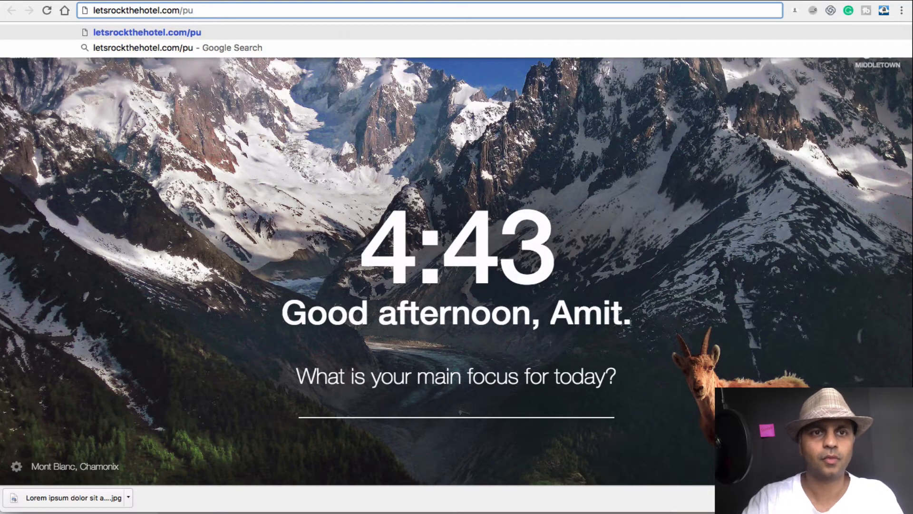
key("BackSpace")
key("BackSpace")
type("cour")
key("Down")
key("Down")
key("Down")
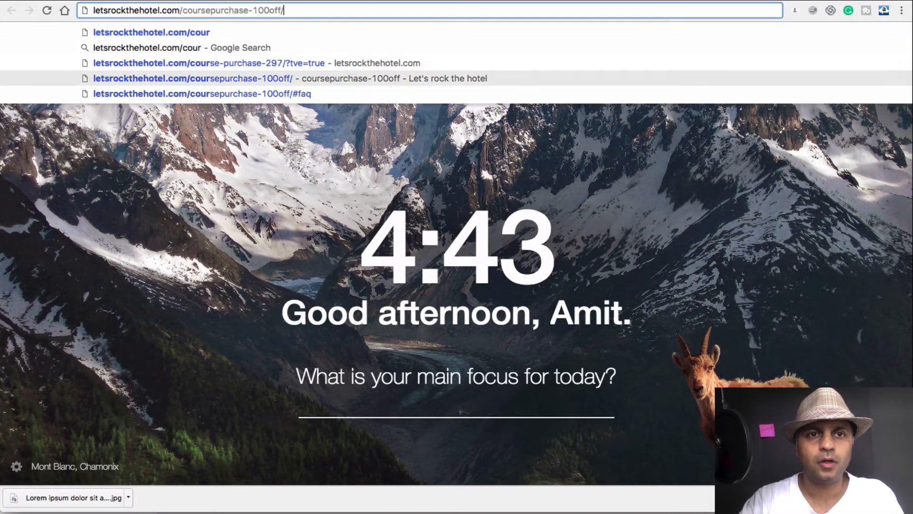
key("Up")
key("alt+shift+Left")
key("alt+shift+Left")
key("alt+shift+Left")
key("shift+Right")
key("shift+Right")
key("shift+Right")
key("shift+Right")
key("BackSpace")
key("Return")
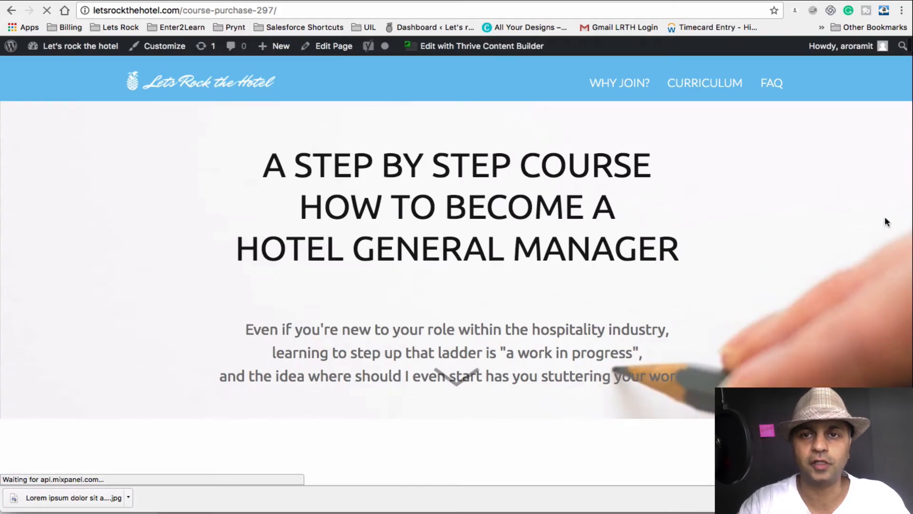
Check the six-payment Most Flexible checkout ($63.67 after coupon), then return to the teachable.com preview window
scroll(539, 288, "down", 6)
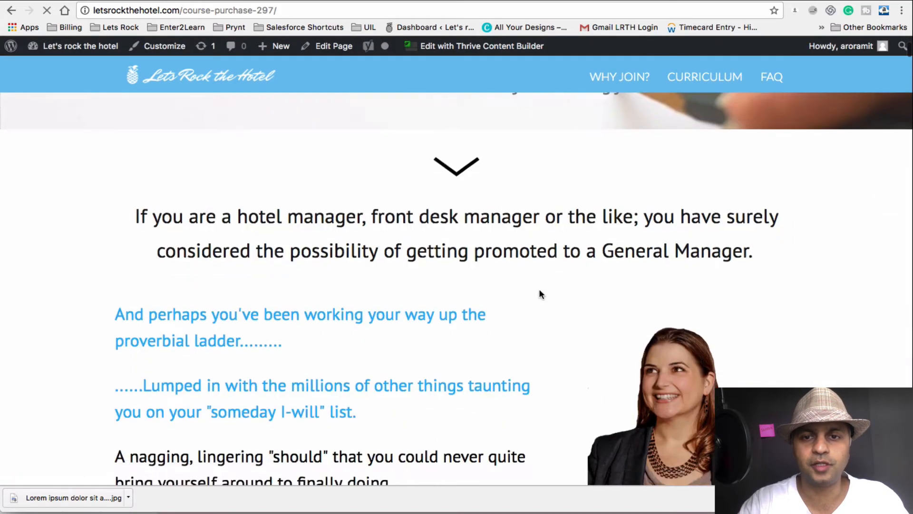
scroll(540, 290, "down", 6)
scroll(540, 289, "down", 10)
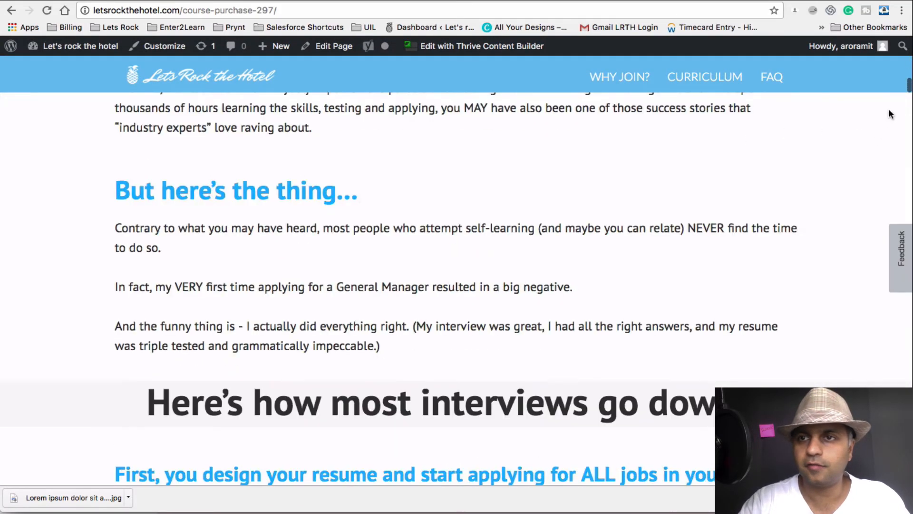
scroll(882, 126, "down", 15)
left_click_drag(910, 179, 910, 365)
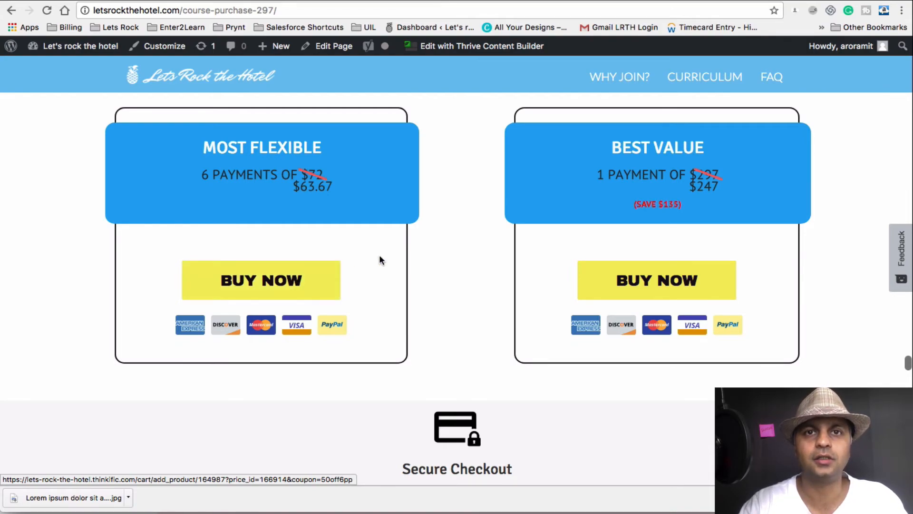
left_click(288, 295)
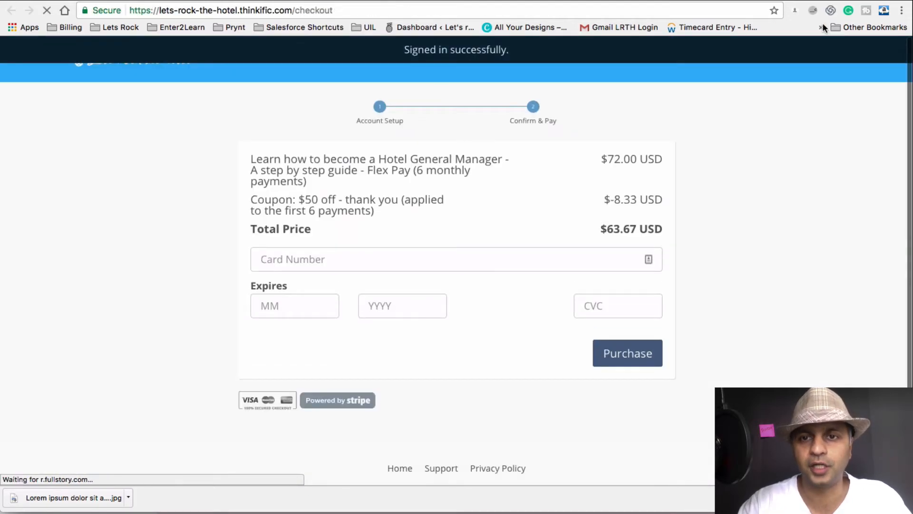
left_click_drag(657, 203, 534, 203)
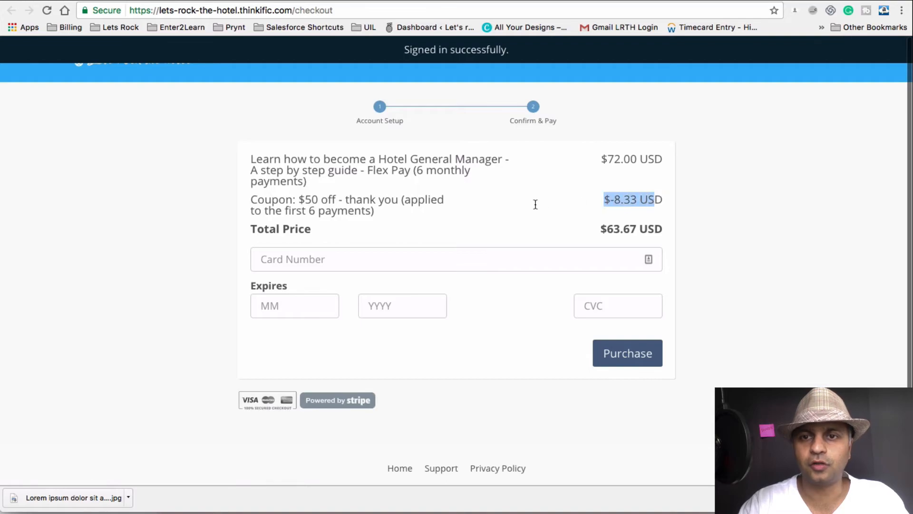
left_click(640, 224)
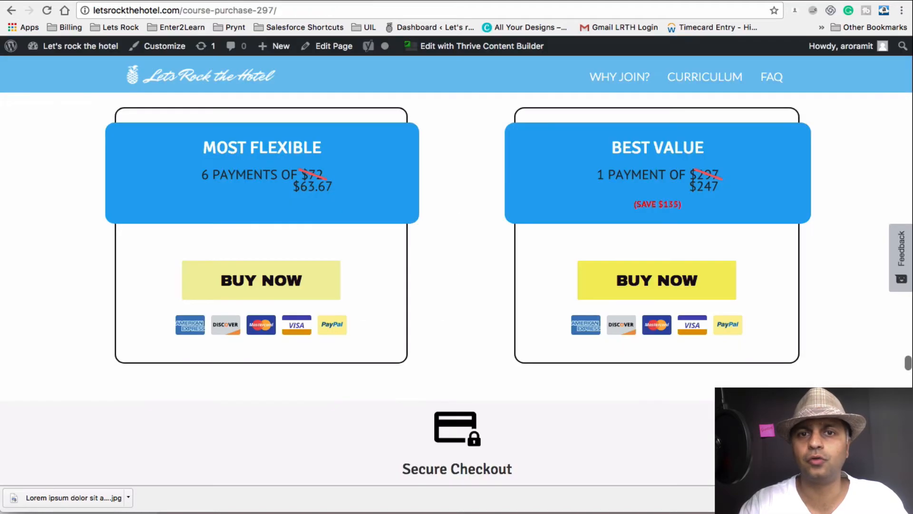
key("ctrl+Up")
left_click(332, 205)
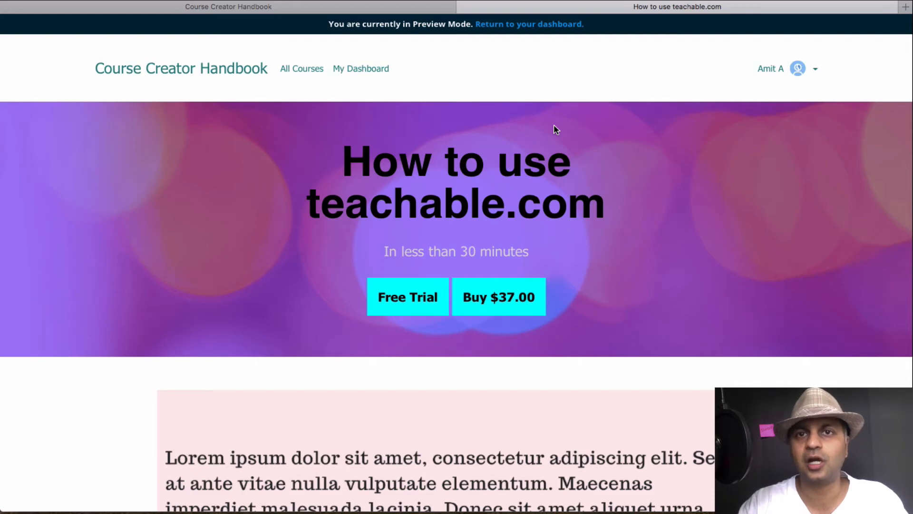
Close the course preview and the Page Builder to get back to My Courses
left_click(463, 7)
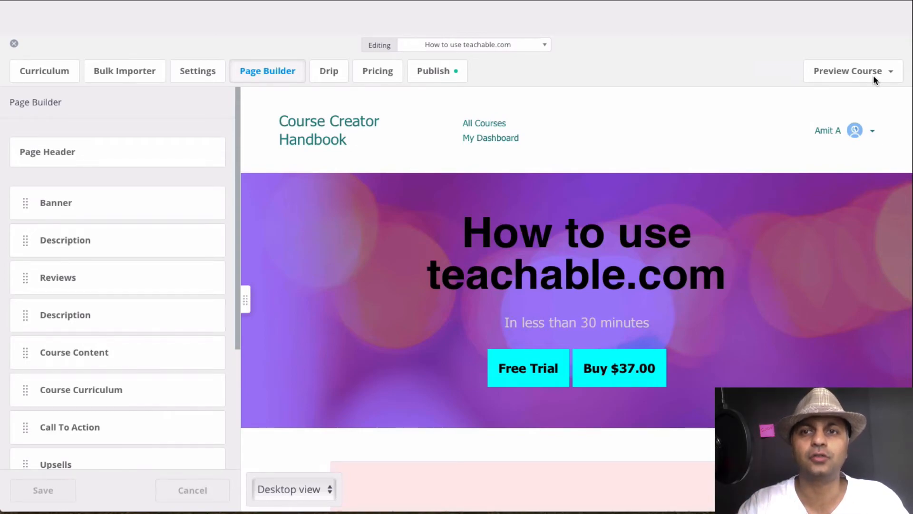
left_click(15, 46)
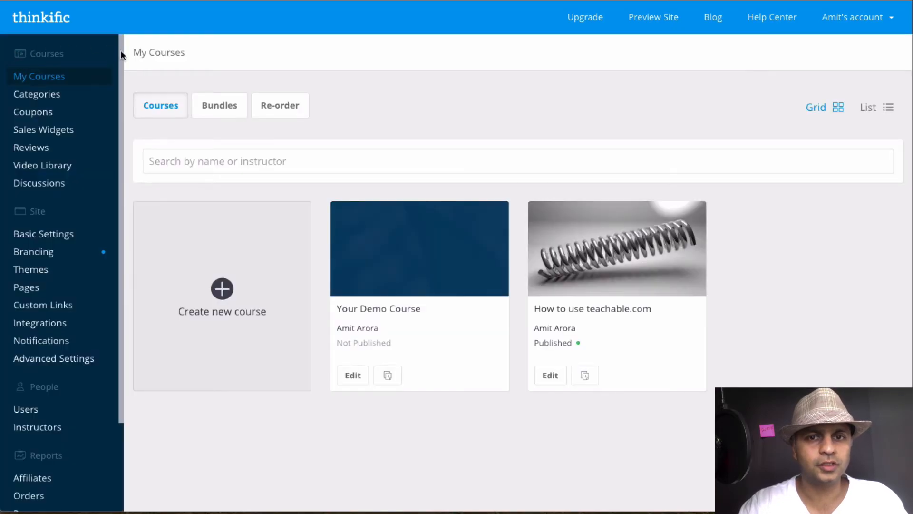
Add a new course category named 'lms' on the Categories page
left_click(67, 98)
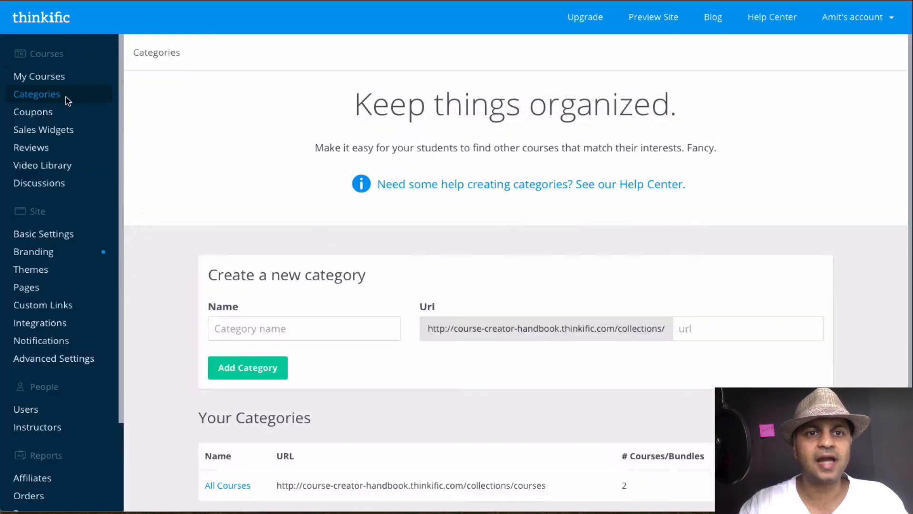
scroll(364, 204, "up", 1)
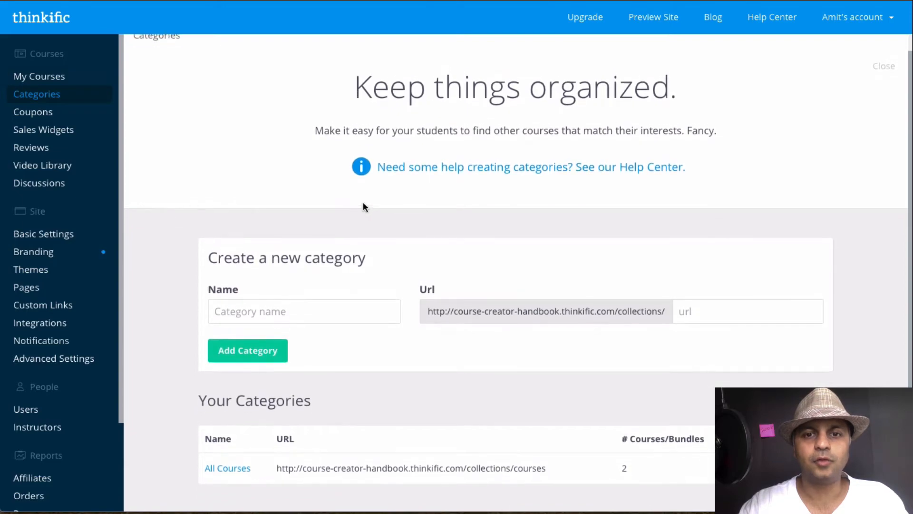
left_click(350, 322)
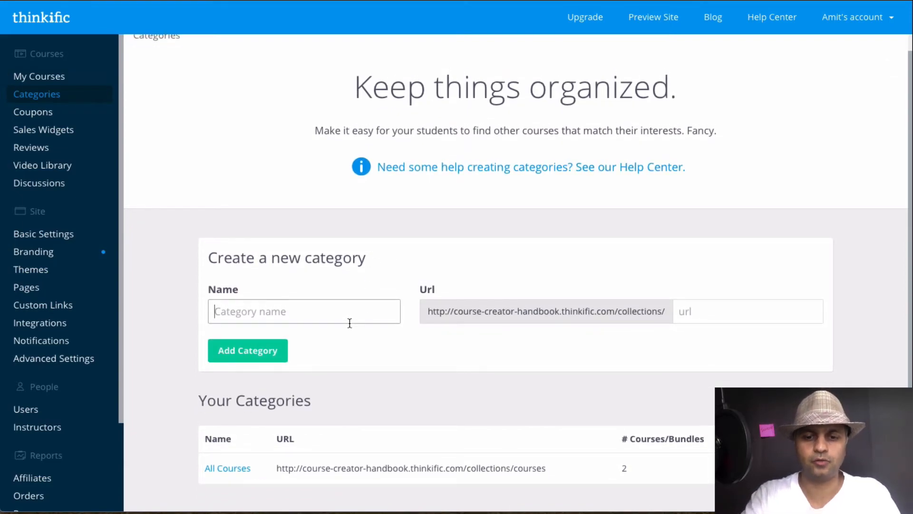
type("LM")
key("BackSpace")
key("BackSpace")
type("lms")
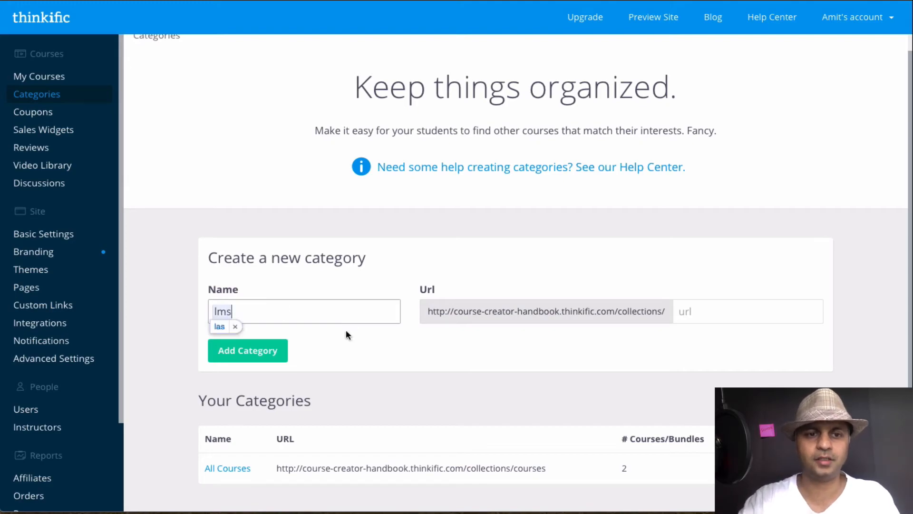
left_click(268, 360)
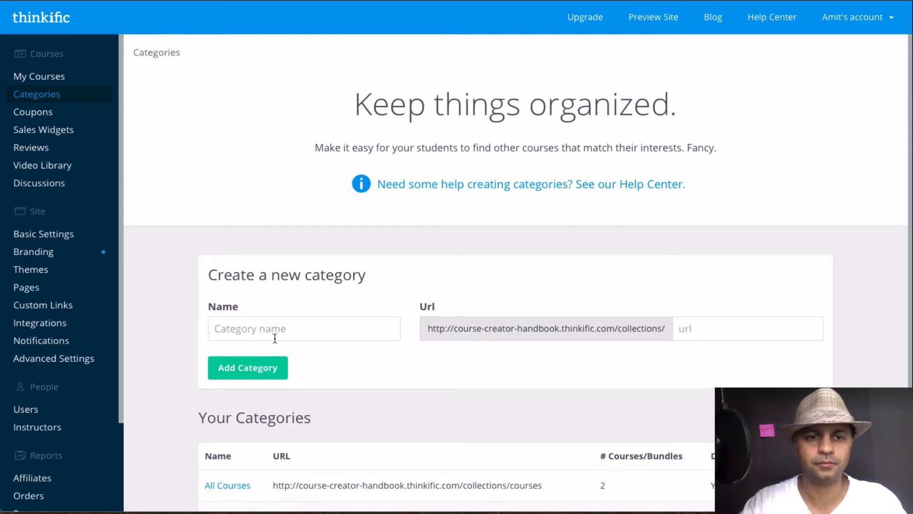
Delete the autocorrected 'las' category, re-add 'lms', and select its /collections/lms URL
scroll(420, 368, "down", 1)
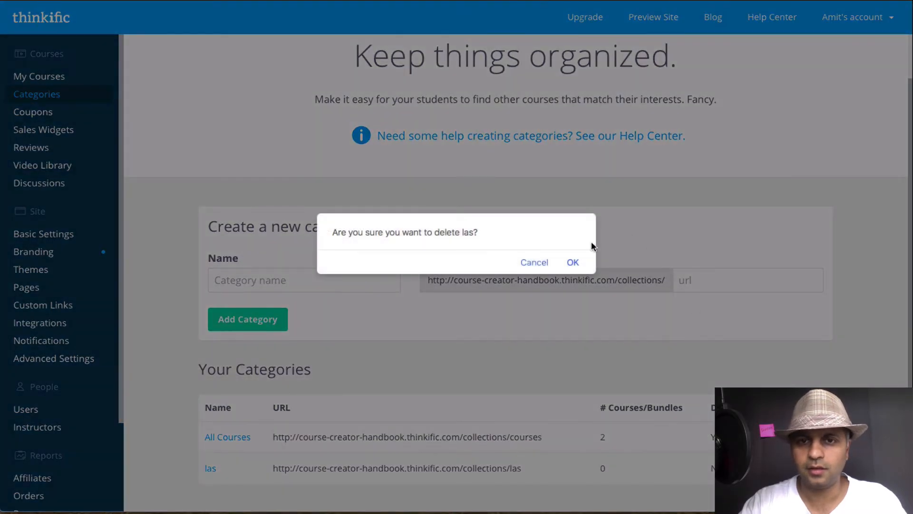
left_click(571, 262)
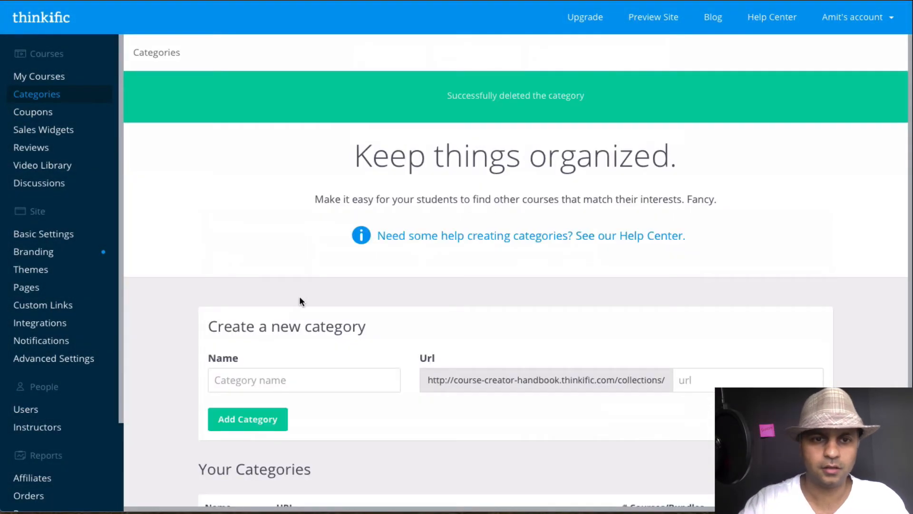
left_click(286, 384)
type("Ims")
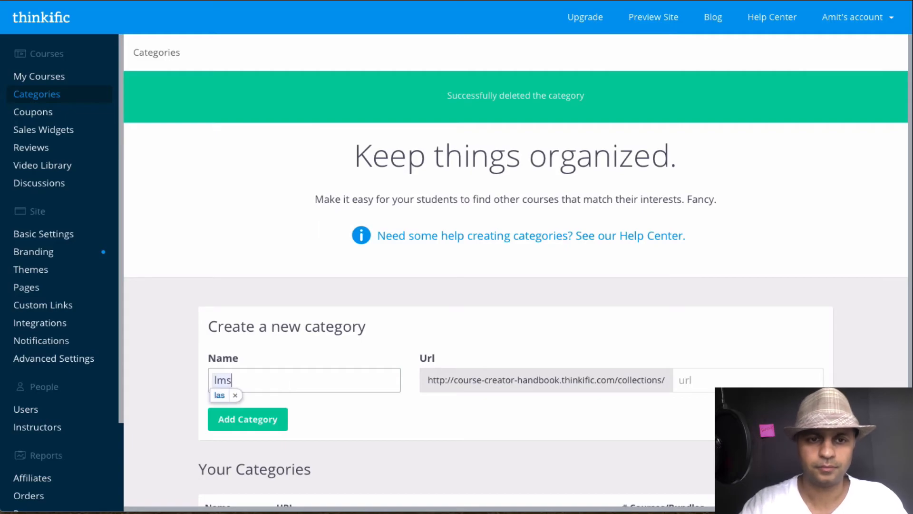
left_click(237, 395)
left_click(244, 376)
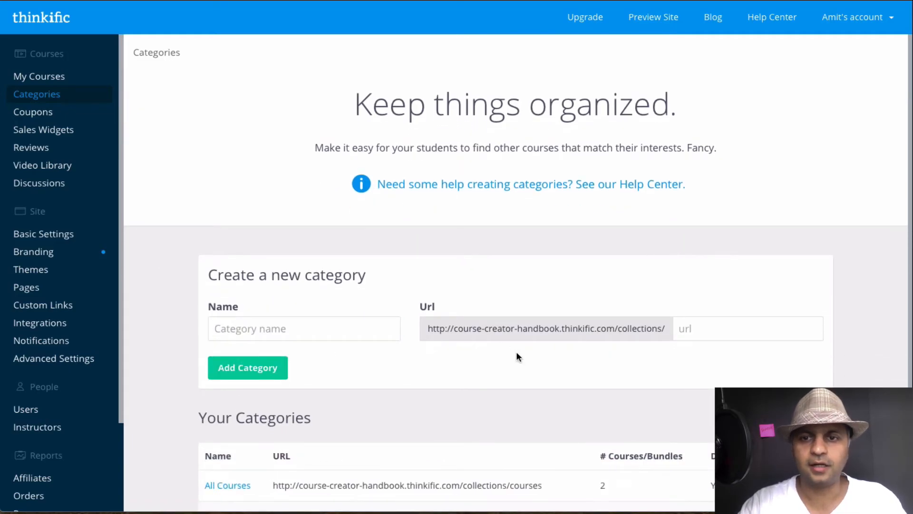
scroll(515, 351, "down", 1)
left_click_drag(526, 471, 269, 466)
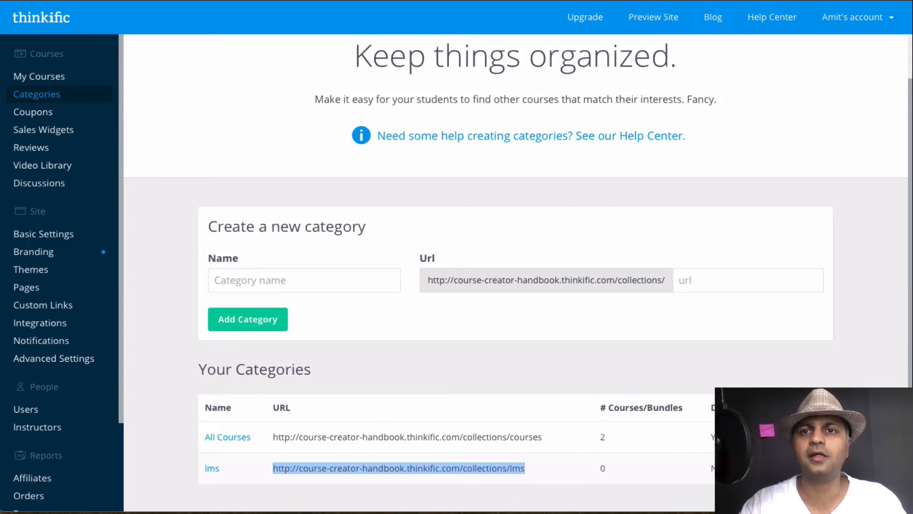
Preview the lms collection page in a new tab, switch the filter to All Courses, then return to admin
key("super+t")
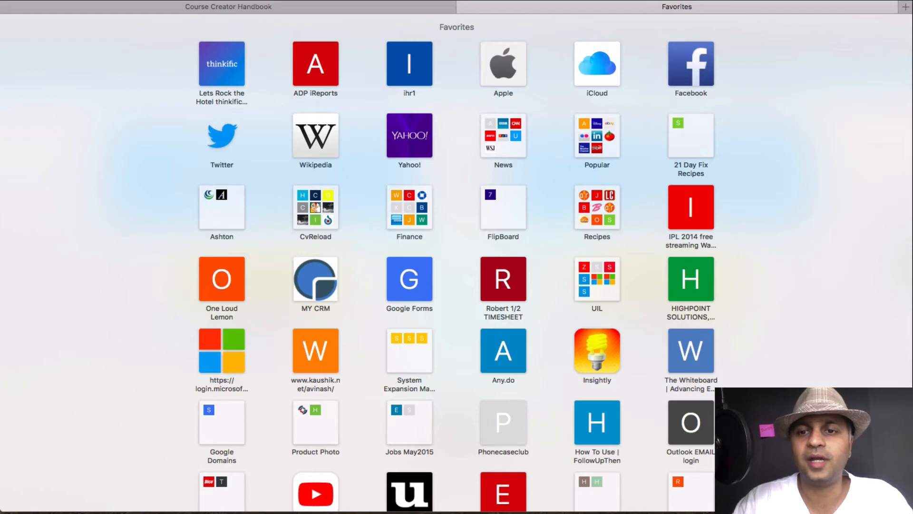
key("Return")
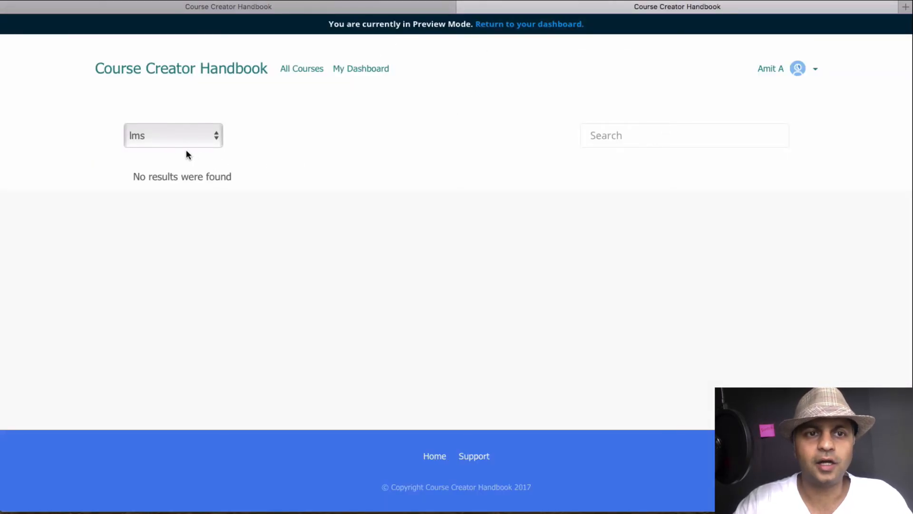
left_click(182, 137)
left_click(183, 127)
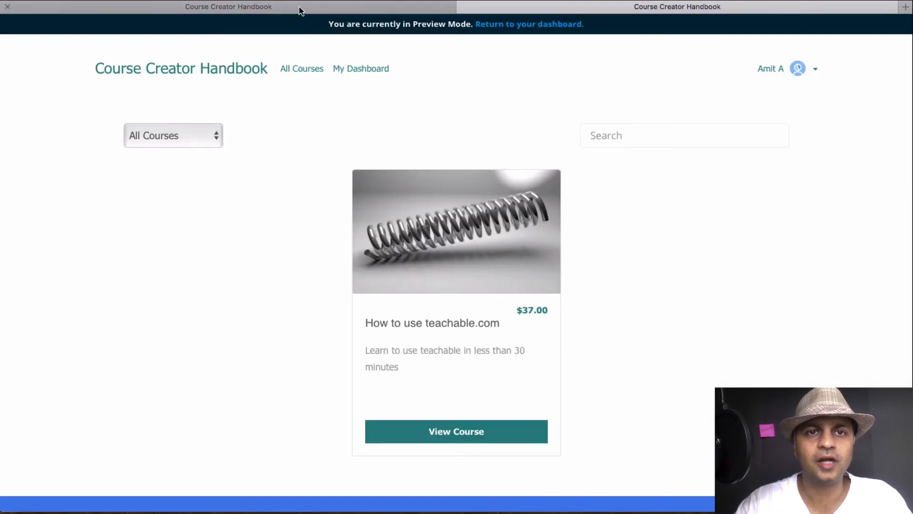
left_click(299, 6)
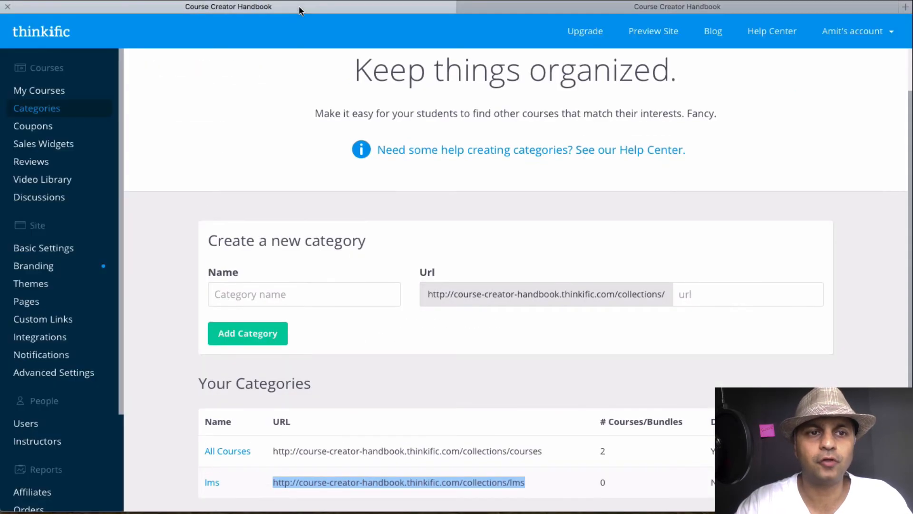
Open the How to use teachable.com course page editor from My Courses, then close it
left_click(63, 91)
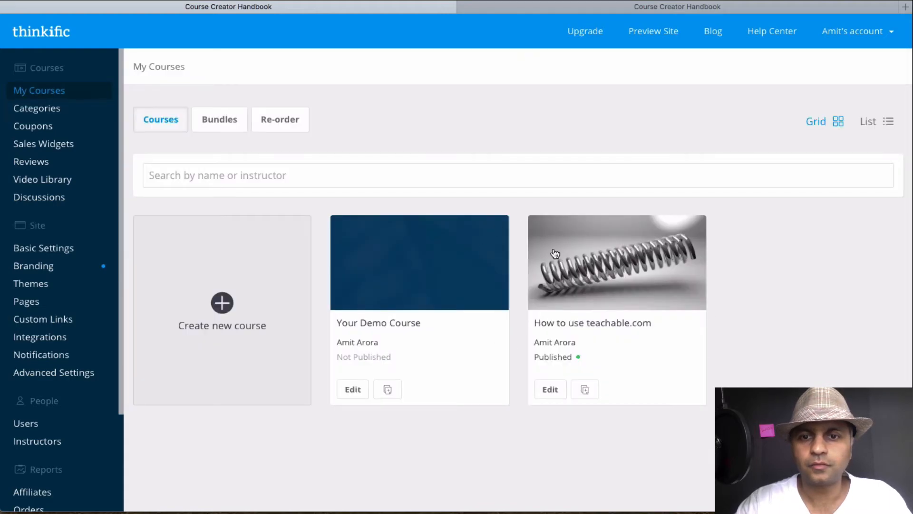
left_click(555, 254)
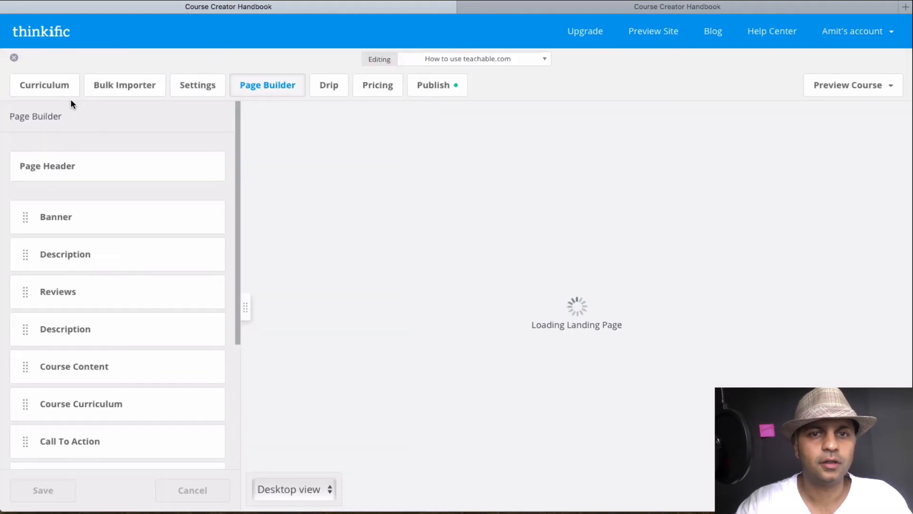
left_click(14, 59)
Check the category's available-course picker on Categories, then go back to My Courses
left_click(43, 109)
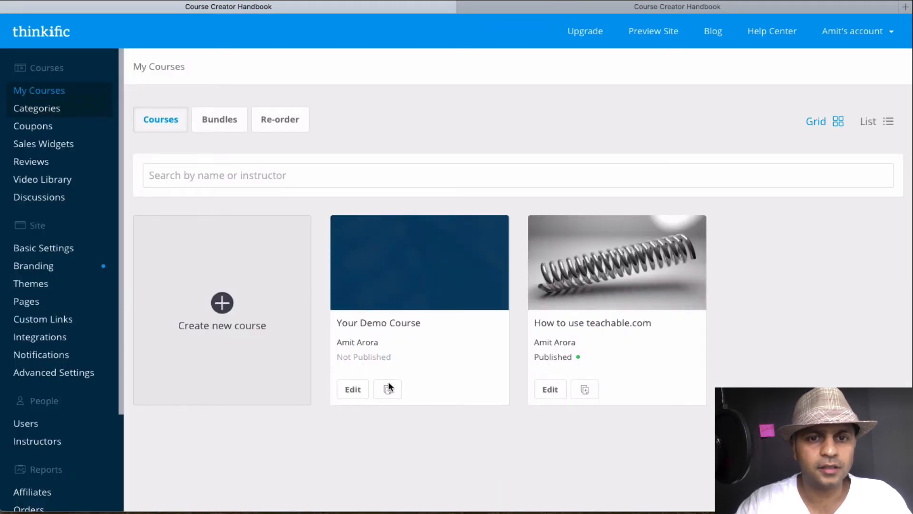
scroll(538, 367, "down", 3)
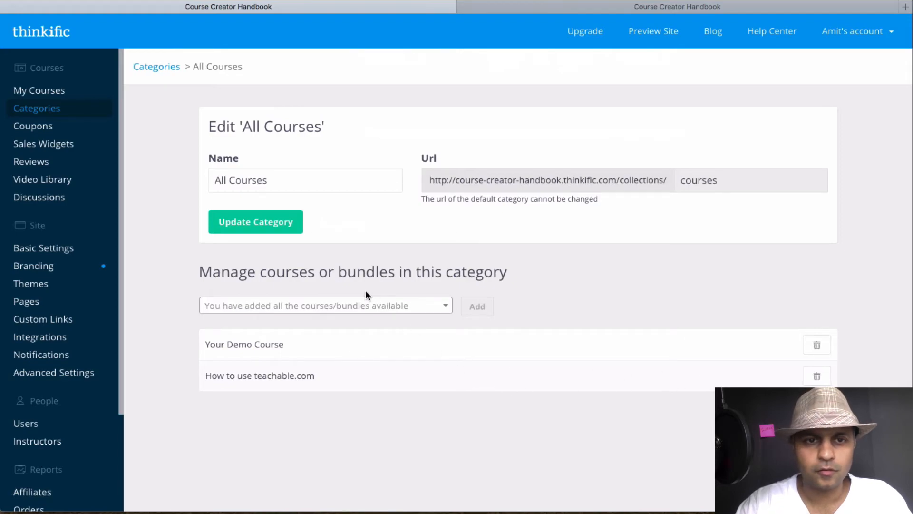
left_click(438, 304)
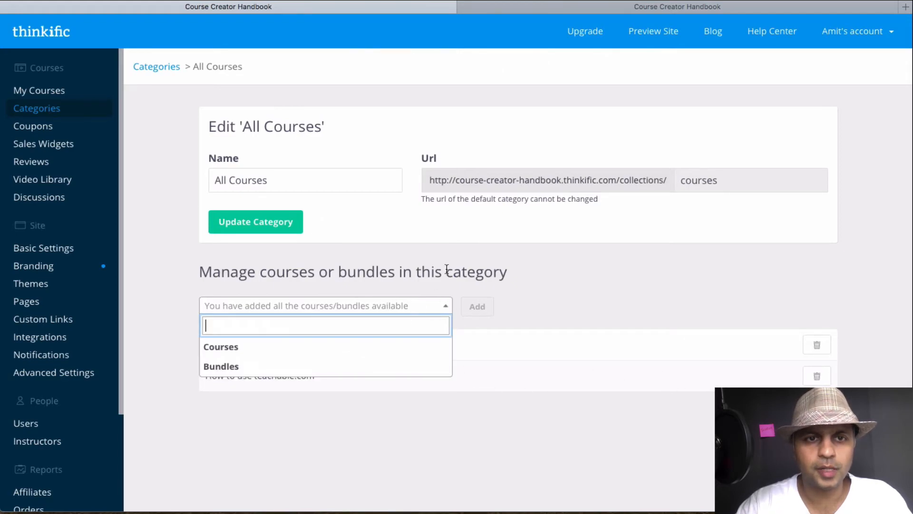
left_click(442, 305)
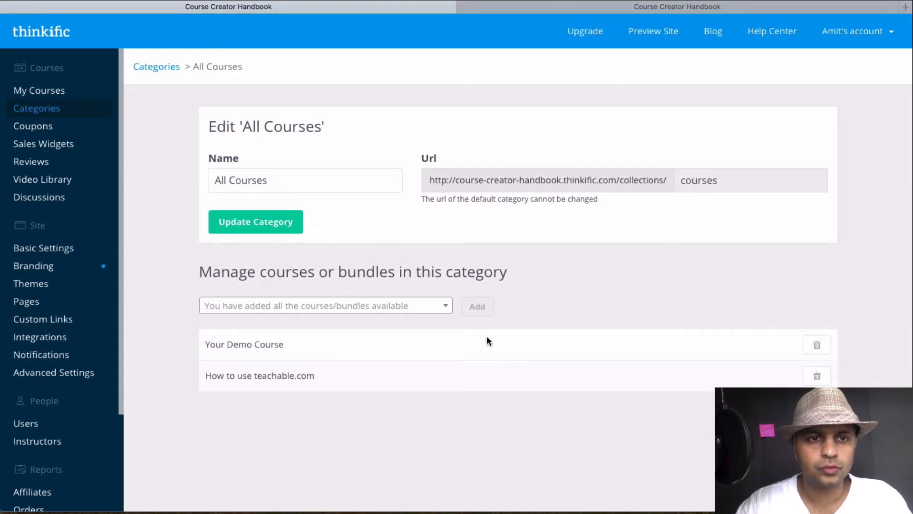
left_click(62, 95)
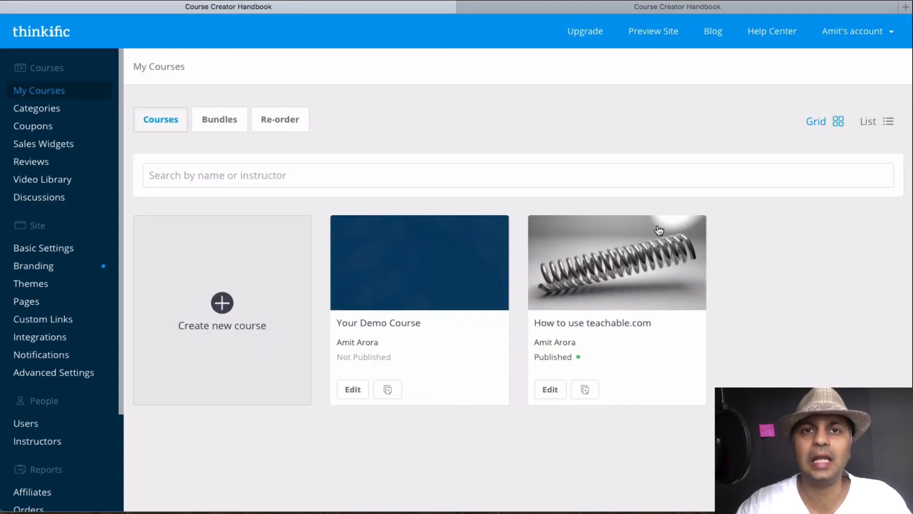
left_click(659, 231)
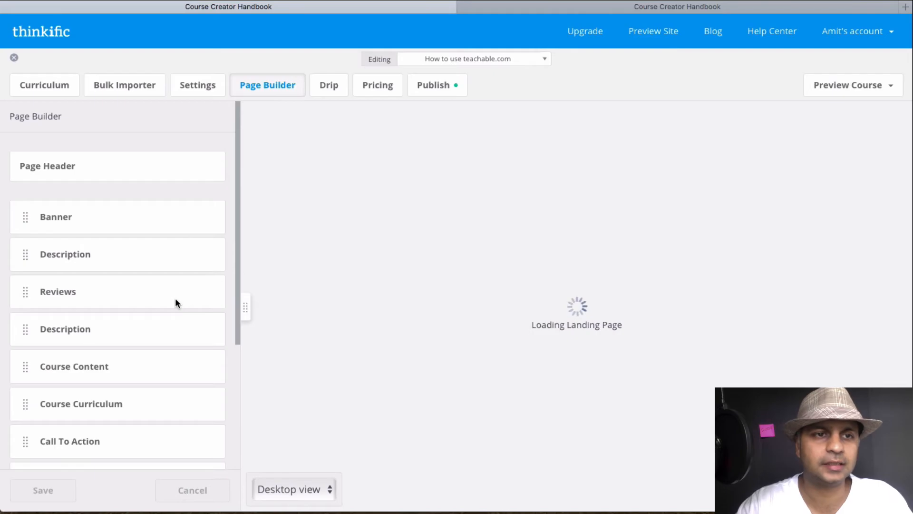
scroll(176, 303, "down", 5)
scroll(177, 304, "up", 5)
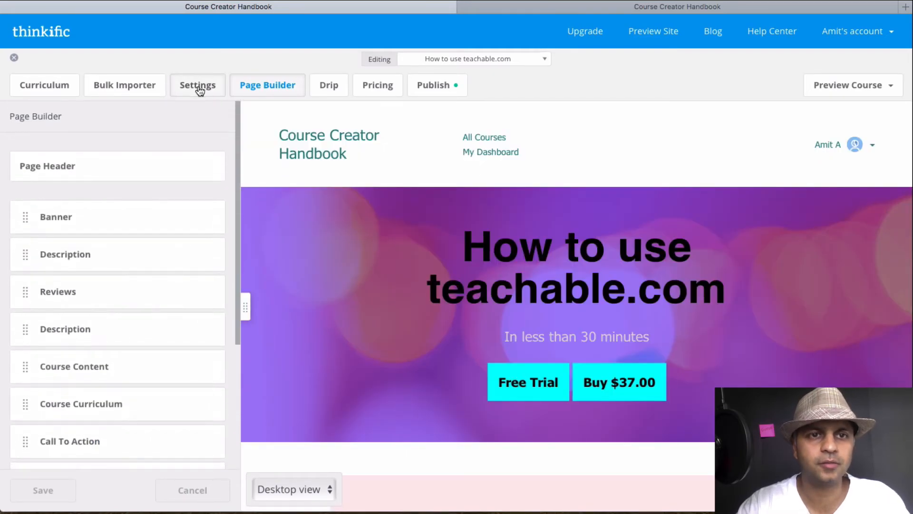
left_click(198, 86)
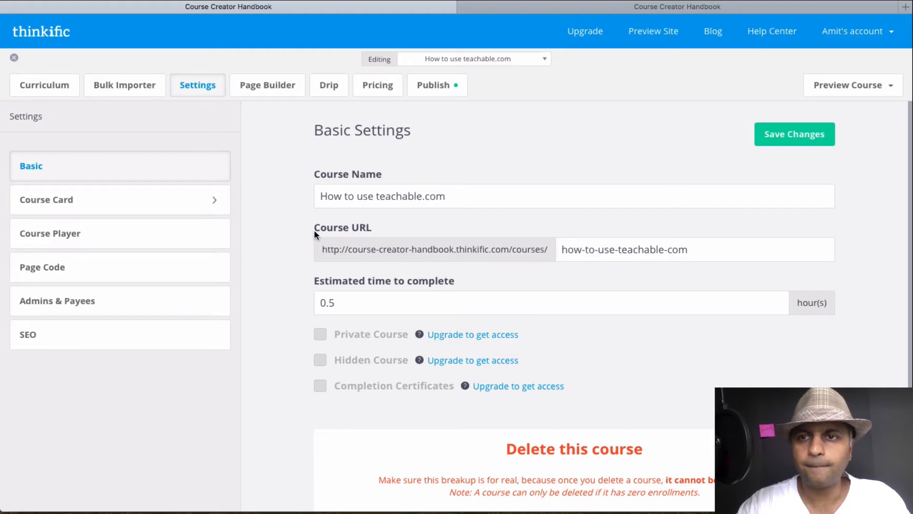
left_click(123, 204)
scroll(111, 364, "down", 3)
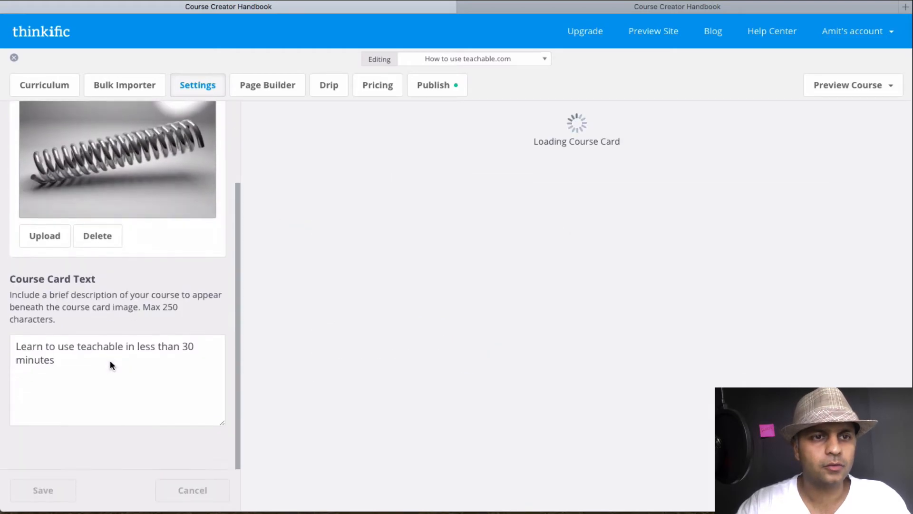
scroll(71, 151, "up", 3)
left_click(32, 117)
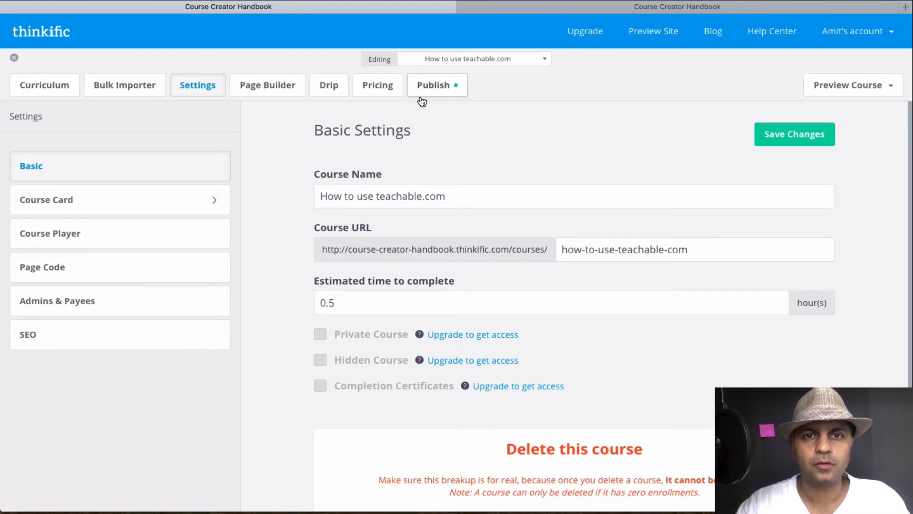
left_click(389, 94)
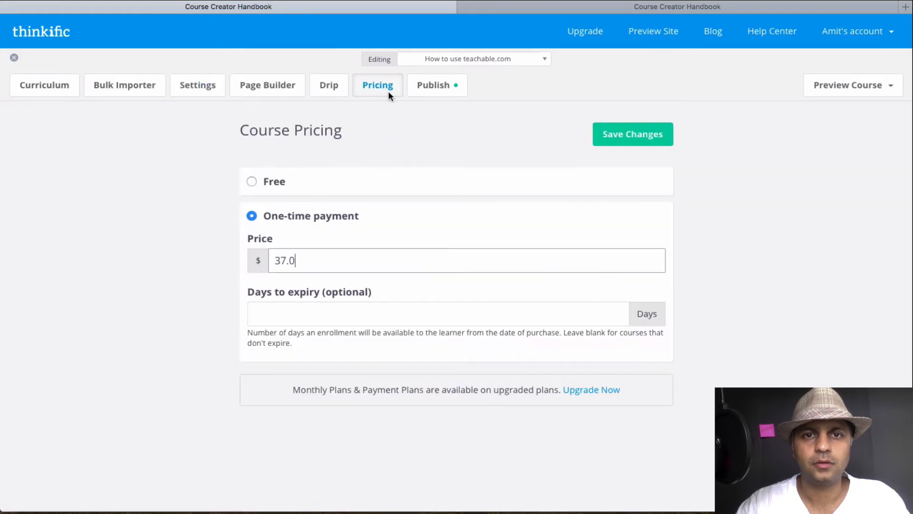
left_click(14, 59)
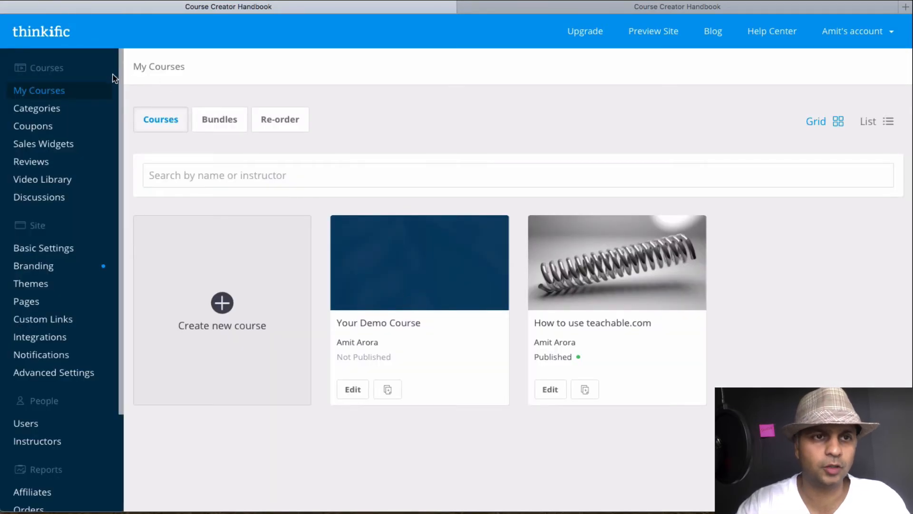
Duplicate the How to use teachable.com course from My Courses and confirm with OK
left_click(67, 115)
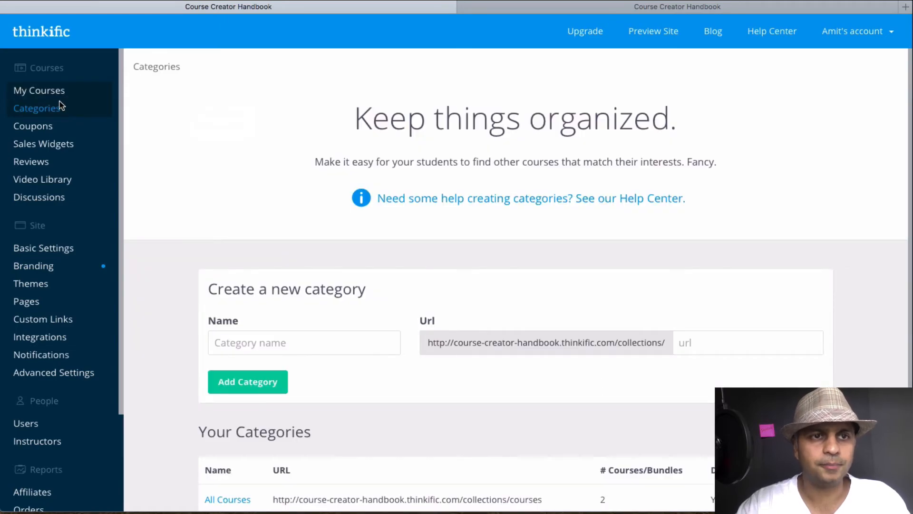
left_click(55, 92)
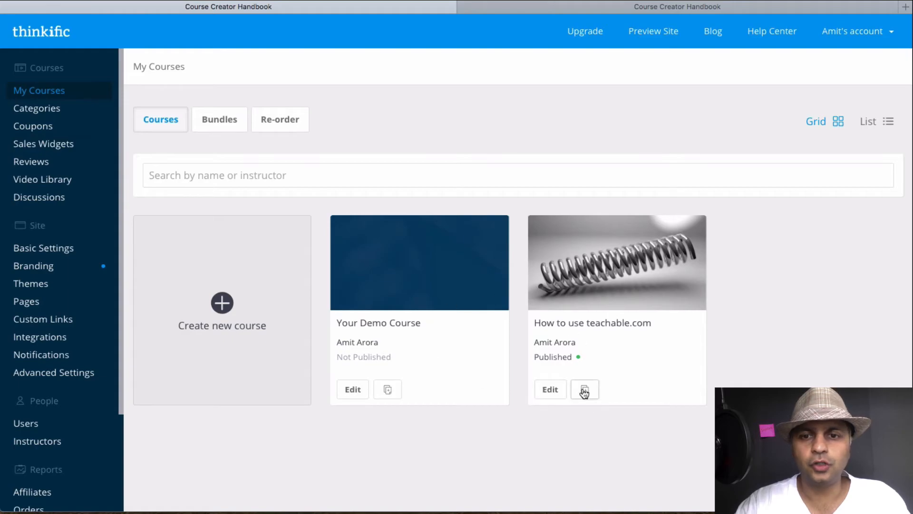
left_click(583, 390)
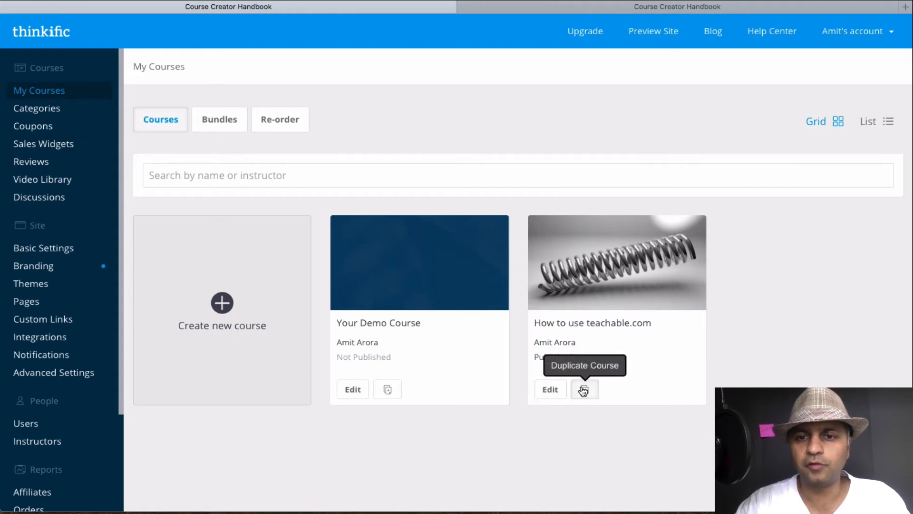
left_click(572, 263)
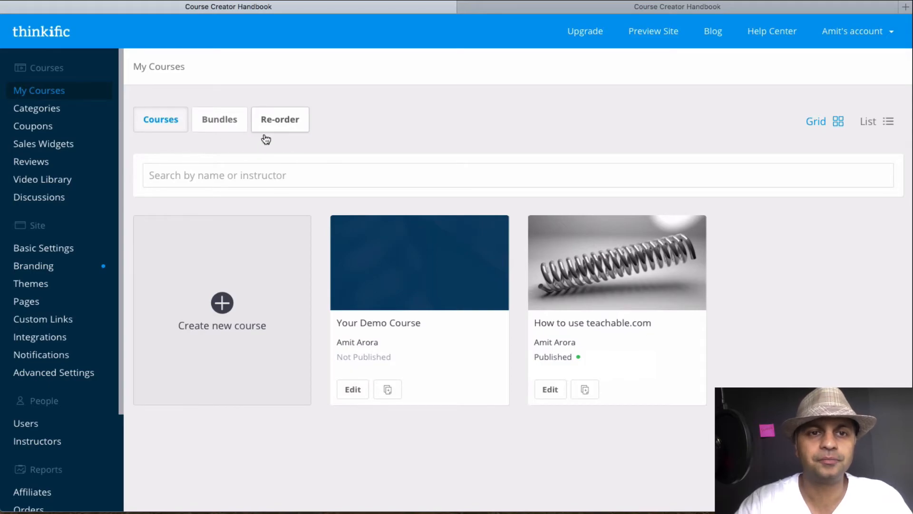
Reorder courses: How to use teachable.com first, its copy second, Your Demo Course last
left_click(220, 124)
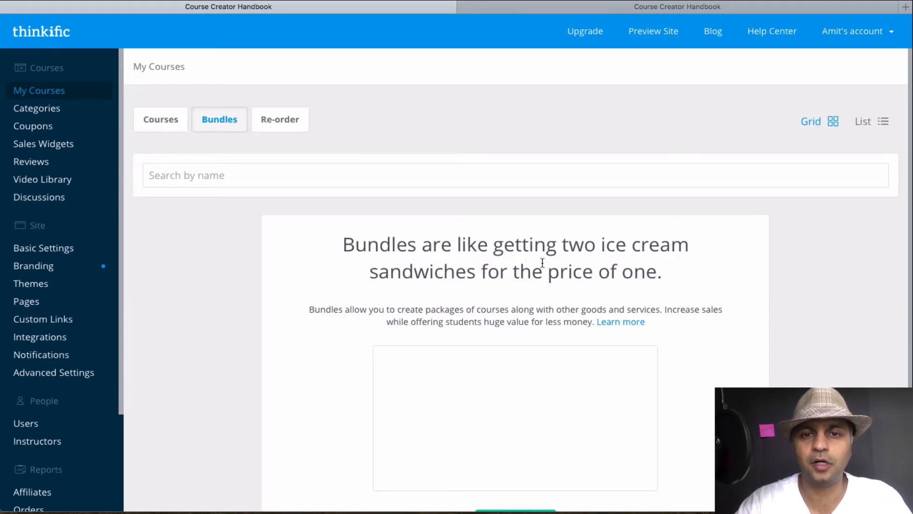
scroll(641, 280, "down", 3)
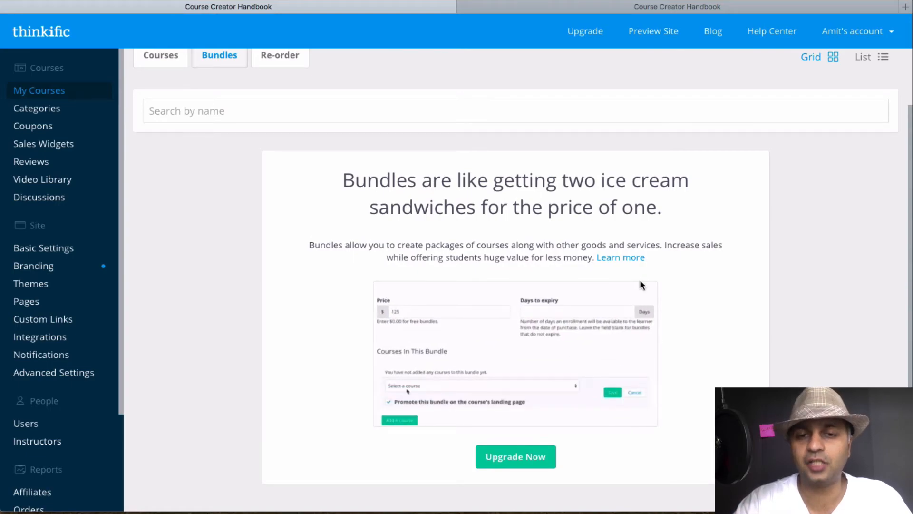
scroll(291, 70, "up", 3)
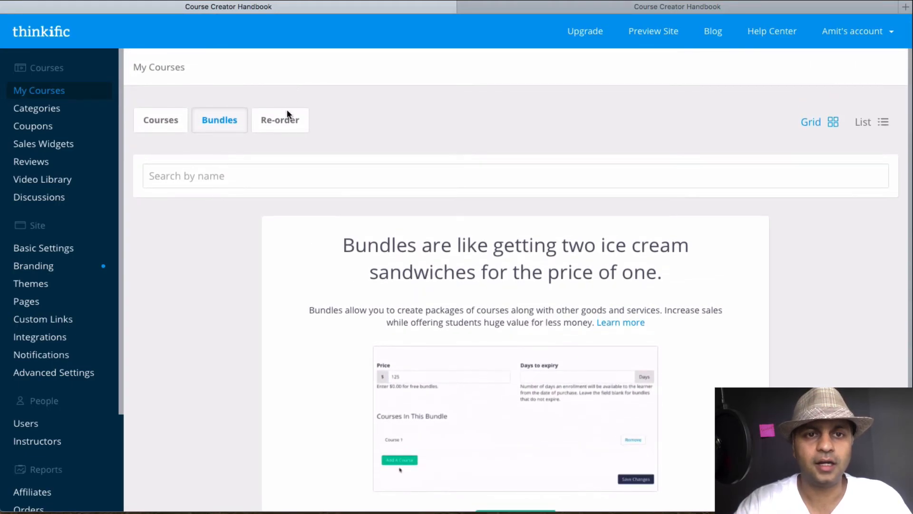
left_click(286, 119)
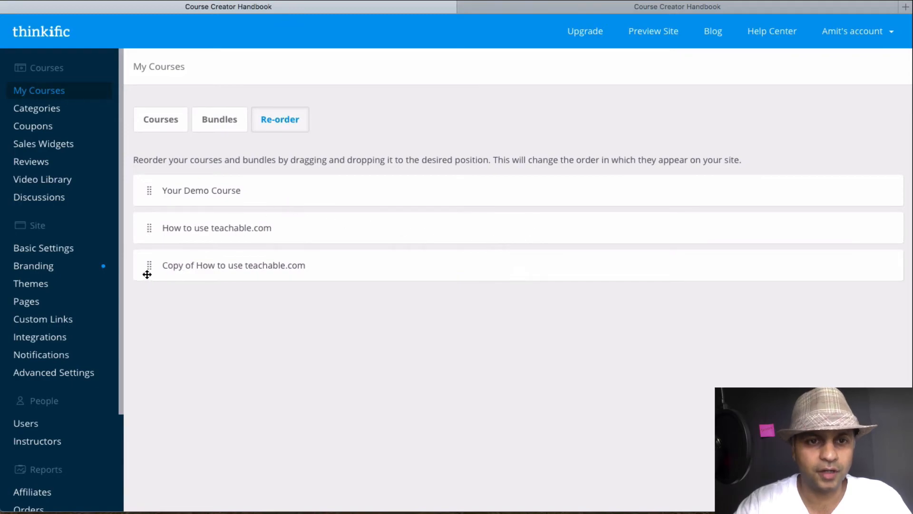
left_click_drag(147, 228, 147, 190)
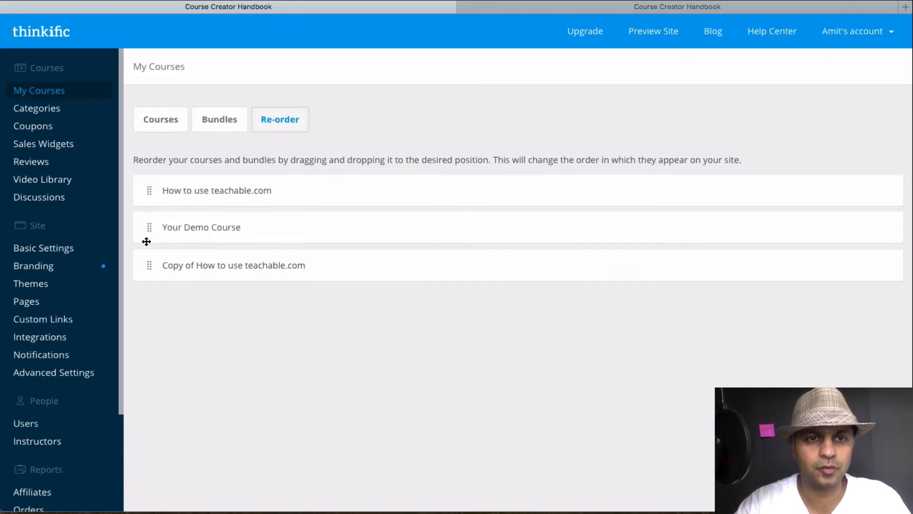
left_click_drag(149, 268, 150, 217)
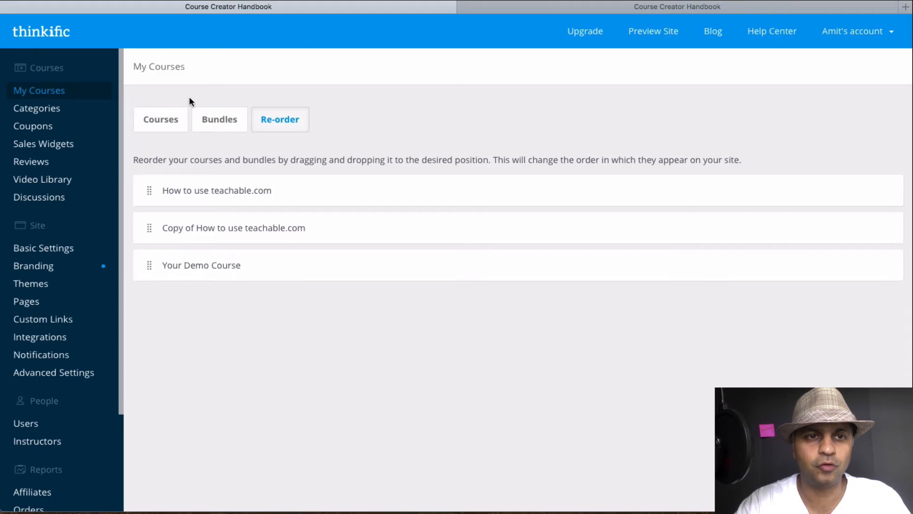
left_click(62, 97)
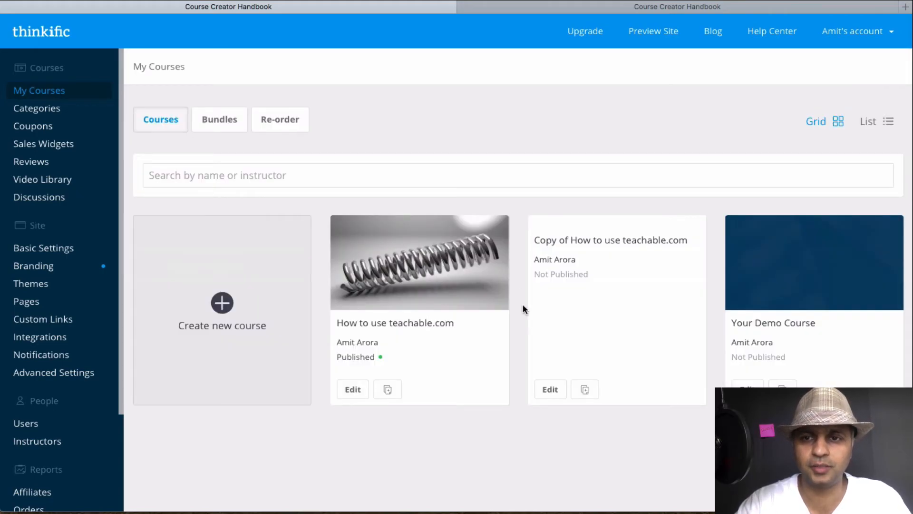
Open the lms category and add How to use teachable.com from the course dropdown
left_click(43, 114)
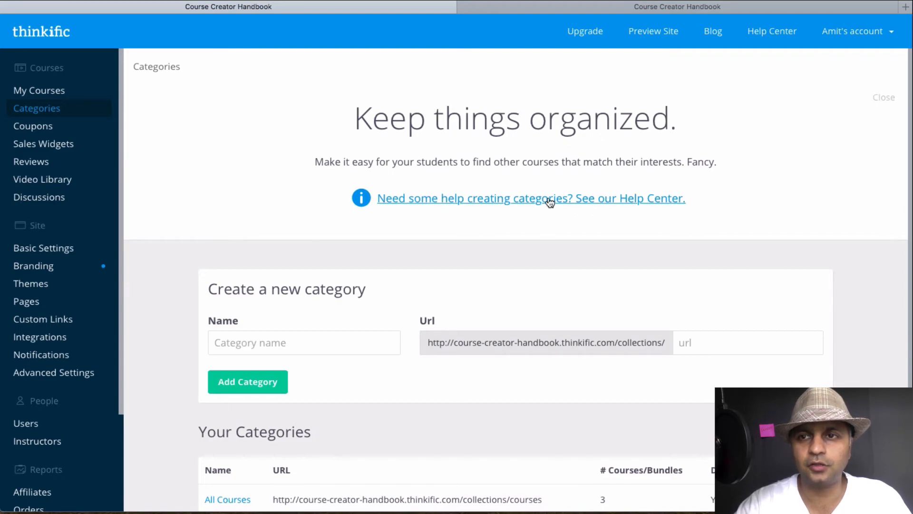
scroll(551, 202, "down", 2)
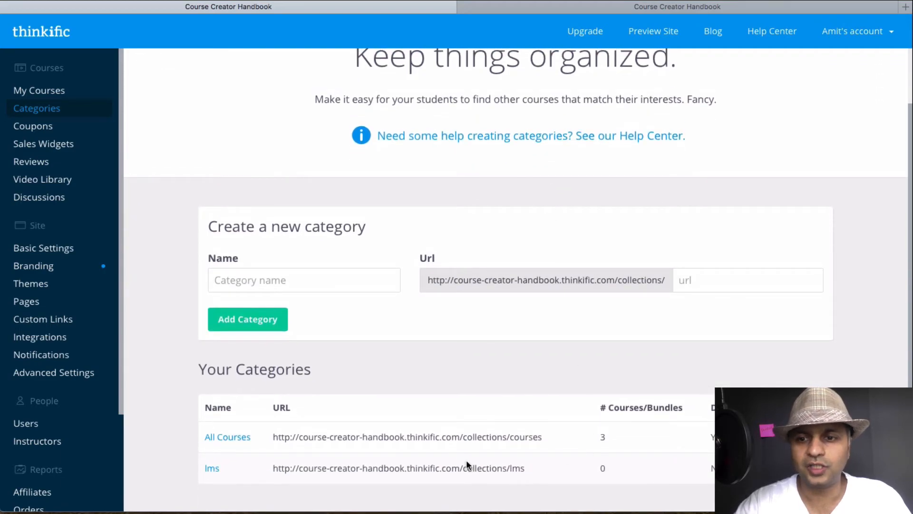
left_click(212, 469)
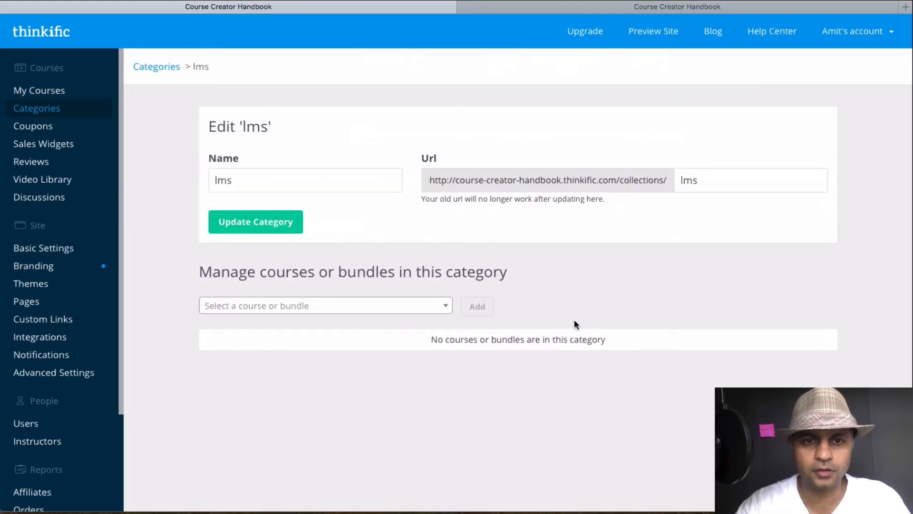
left_click(439, 306)
left_click(340, 391)
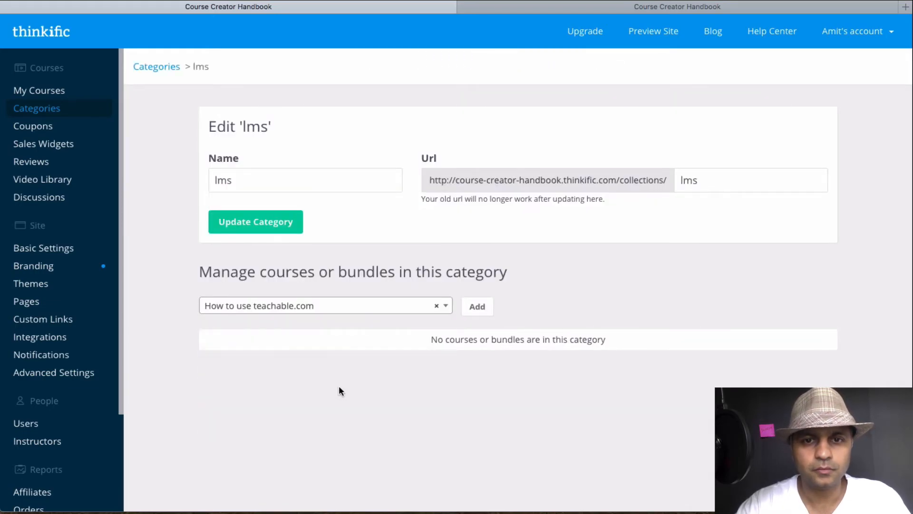
left_click(478, 307)
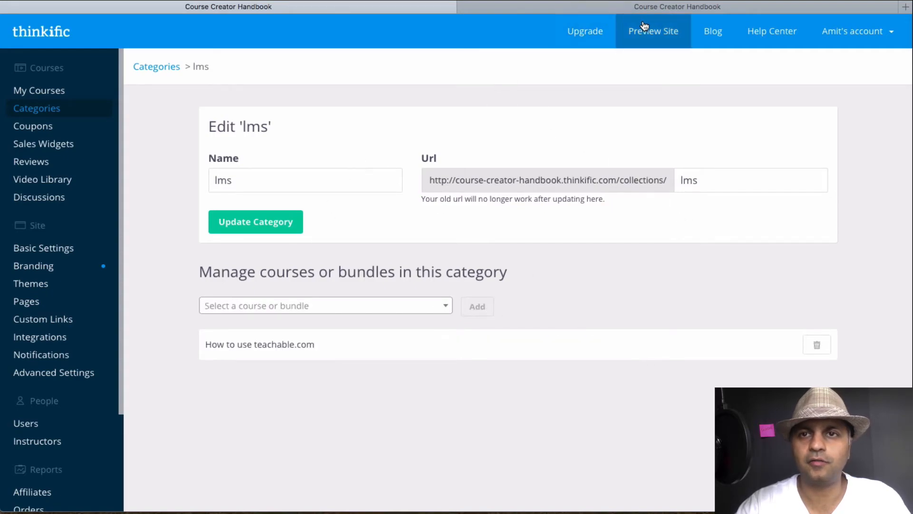
Preview the school catalog filtered to All Courses in a new tab, then close the preview tabs
left_click(905, 8)
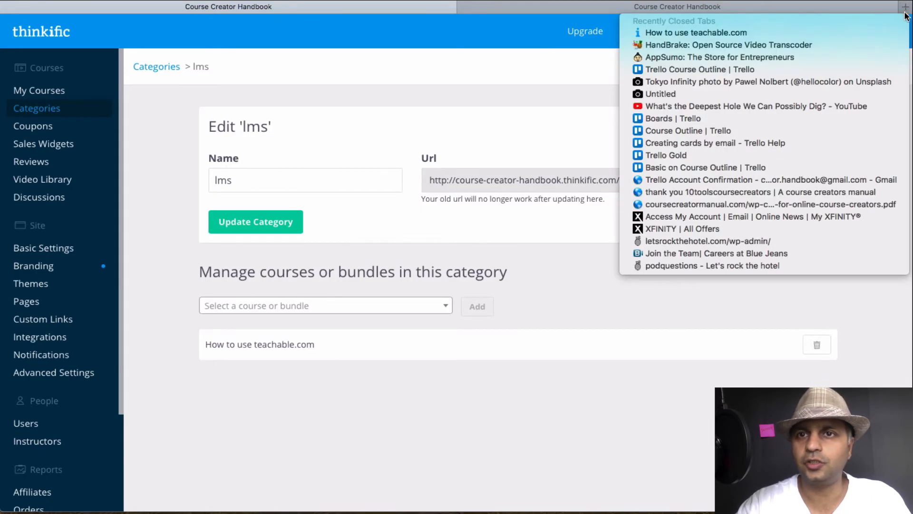
left_click(906, 14)
left_click(905, 12)
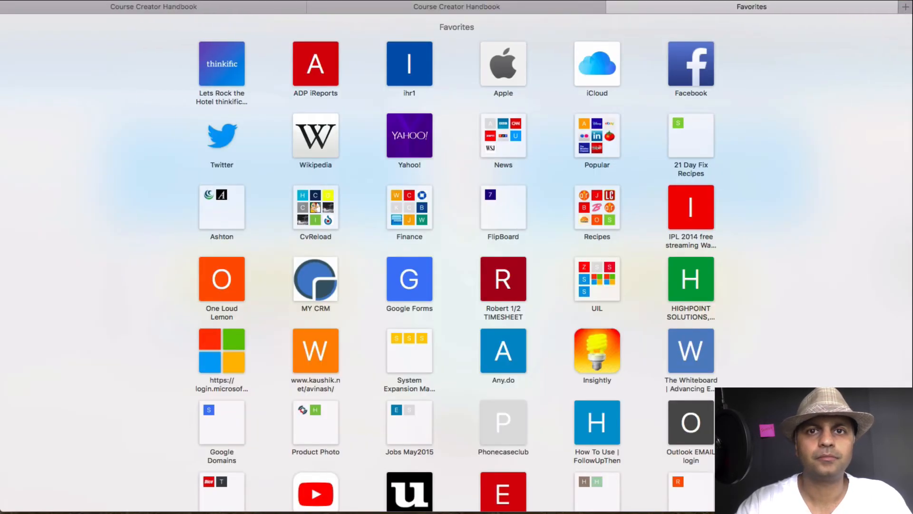
key("Return")
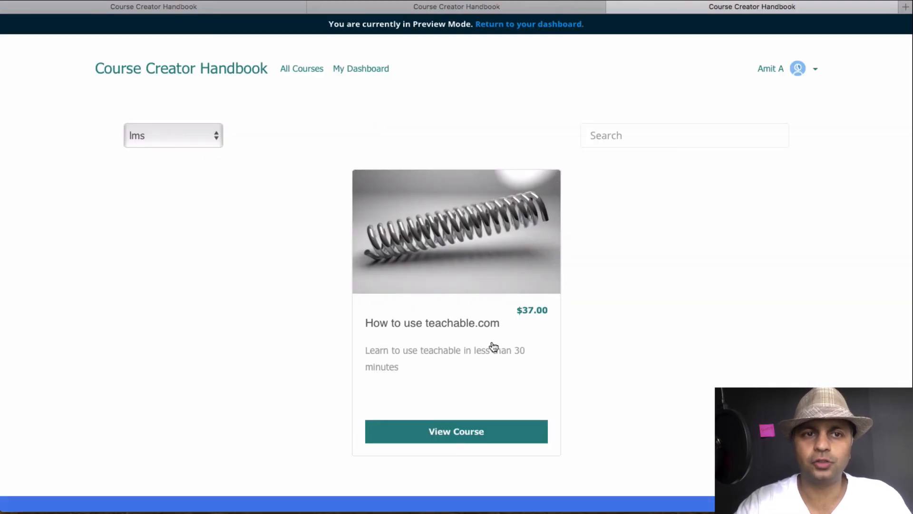
left_click(188, 141)
left_click(187, 124)
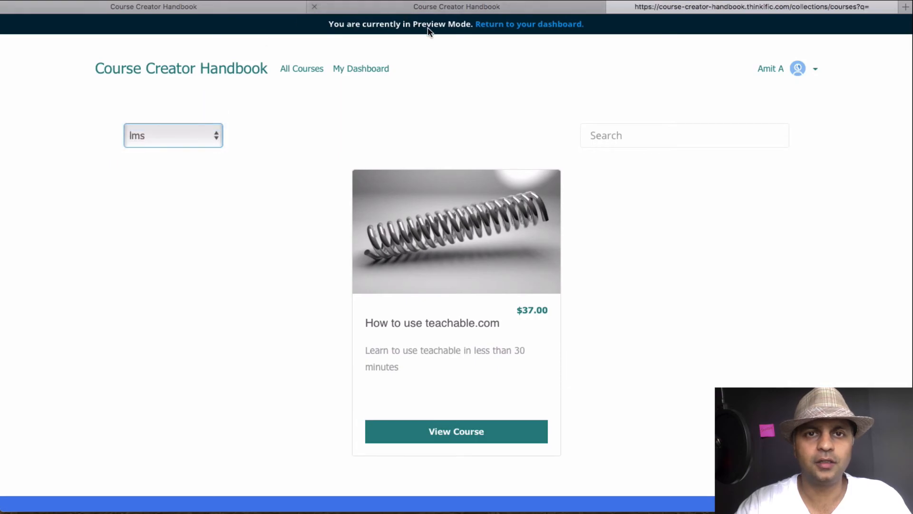
left_click(614, 6)
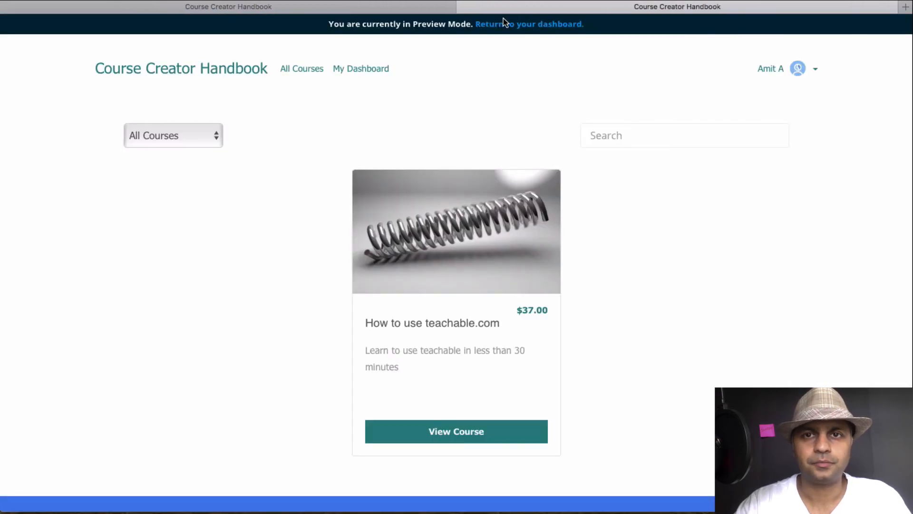
left_click(463, 7)
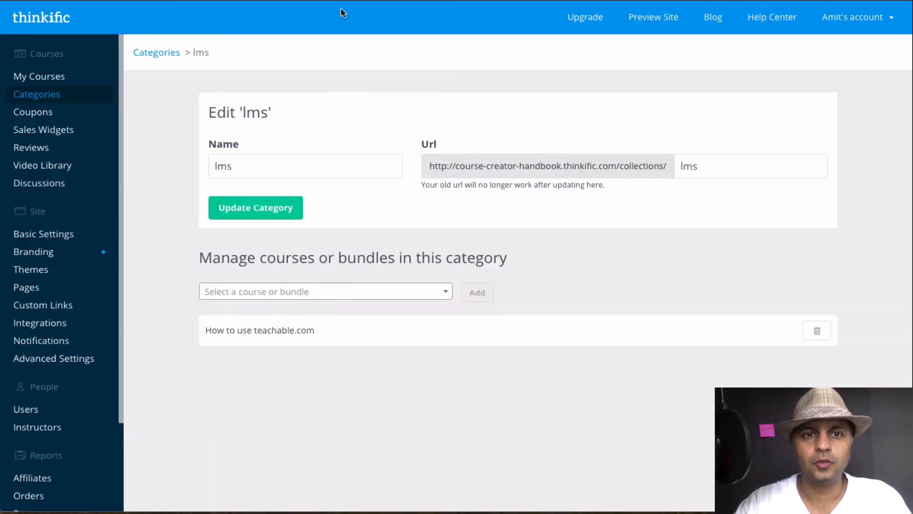
Return to Categories and open the lms category for editing
left_click(74, 98)
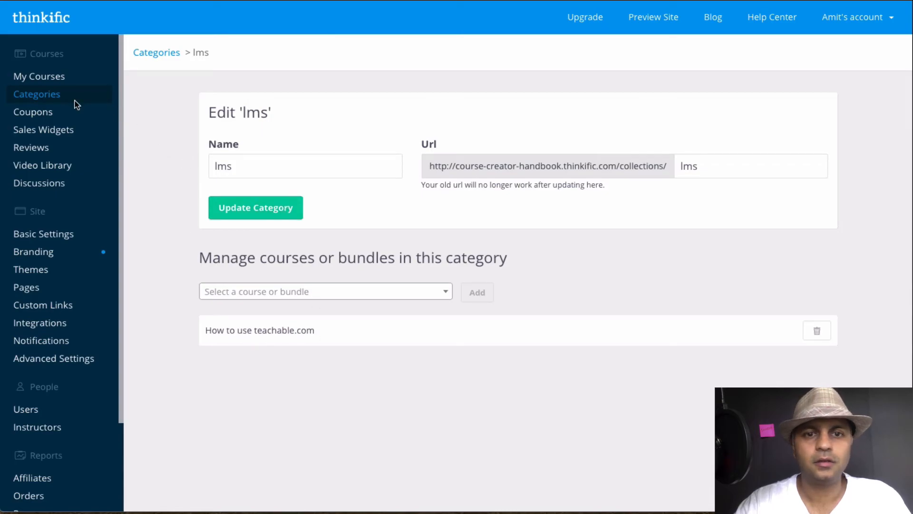
scroll(456, 359, "down", 2)
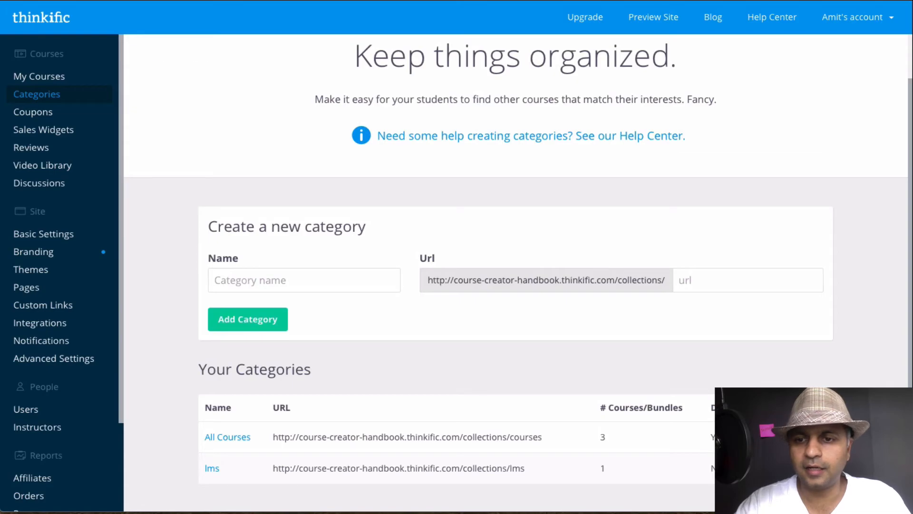
left_click(212, 469)
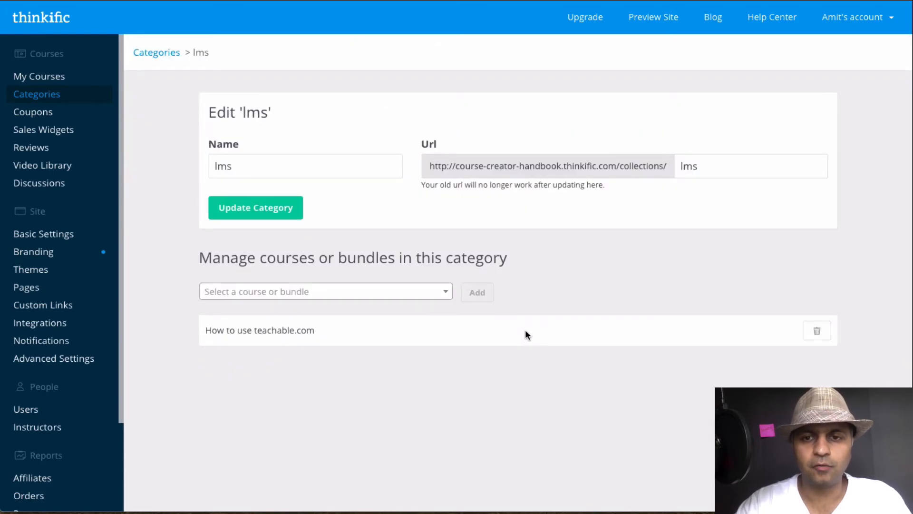
Re-add How to use teachable.com and add Your Demo Course to the lms category
left_click(817, 331)
left_click(434, 290)
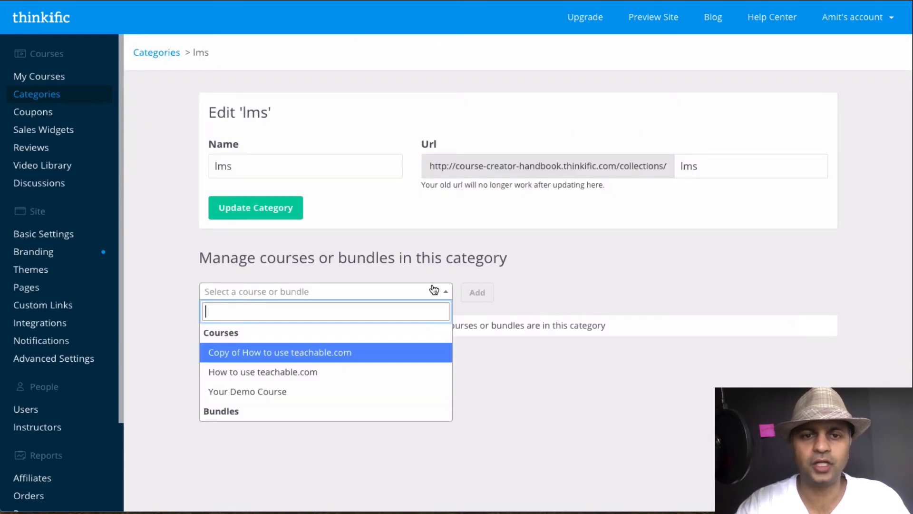
left_click(258, 381)
left_click(473, 292)
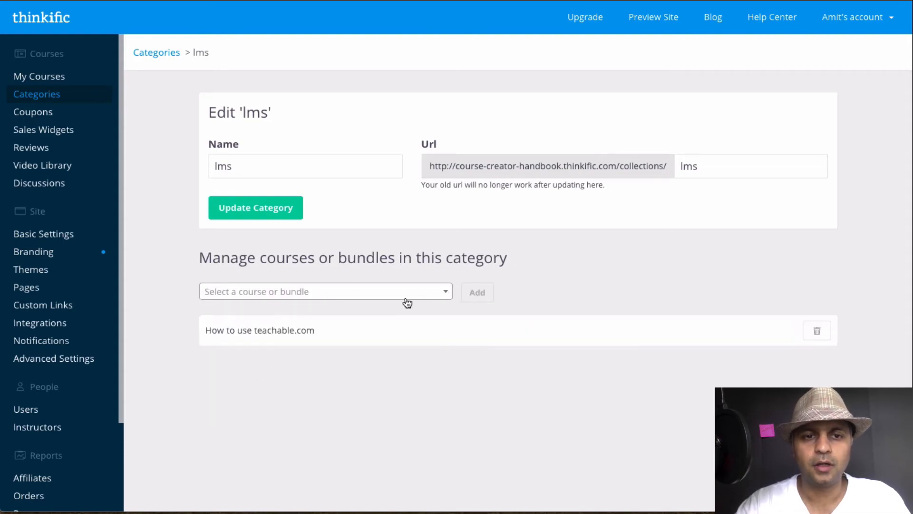
left_click(332, 295)
left_click(295, 372)
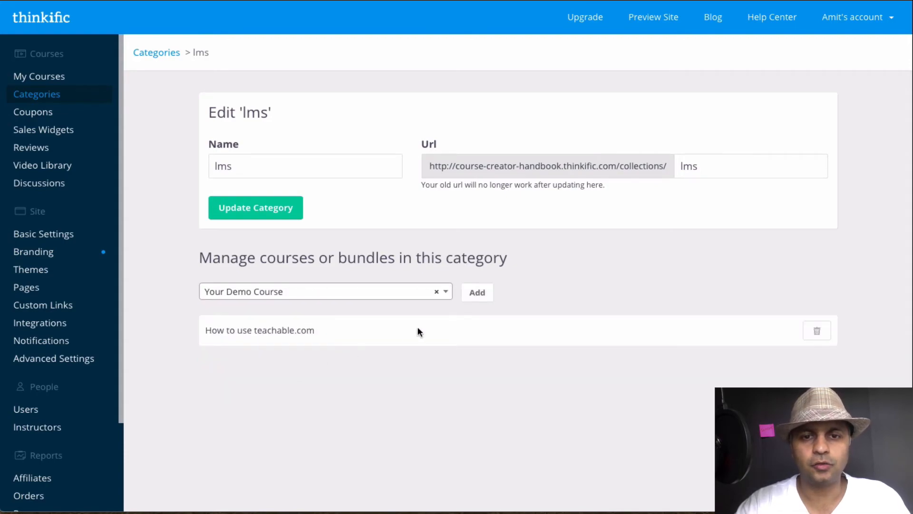
left_click(485, 293)
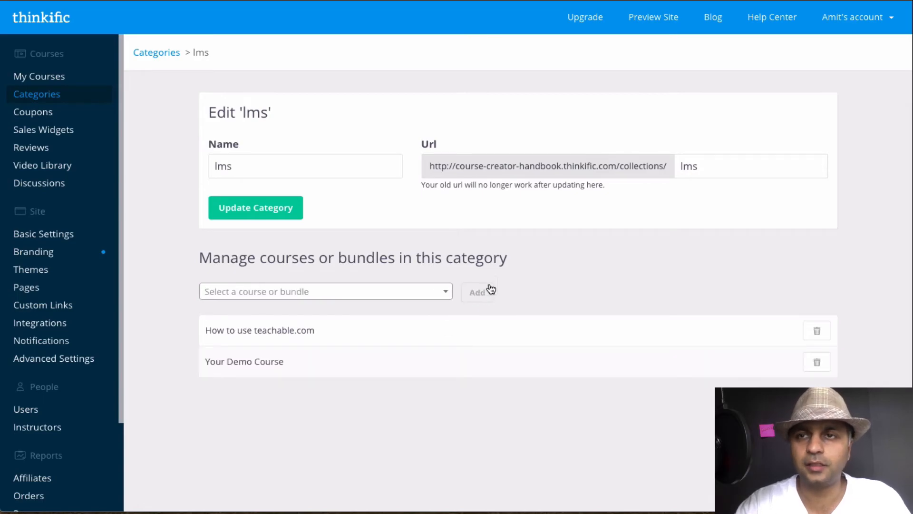
Preview the lms collection in a new tab, then open Your Demo Course from My Courses
key("super+t")
key("super+v")
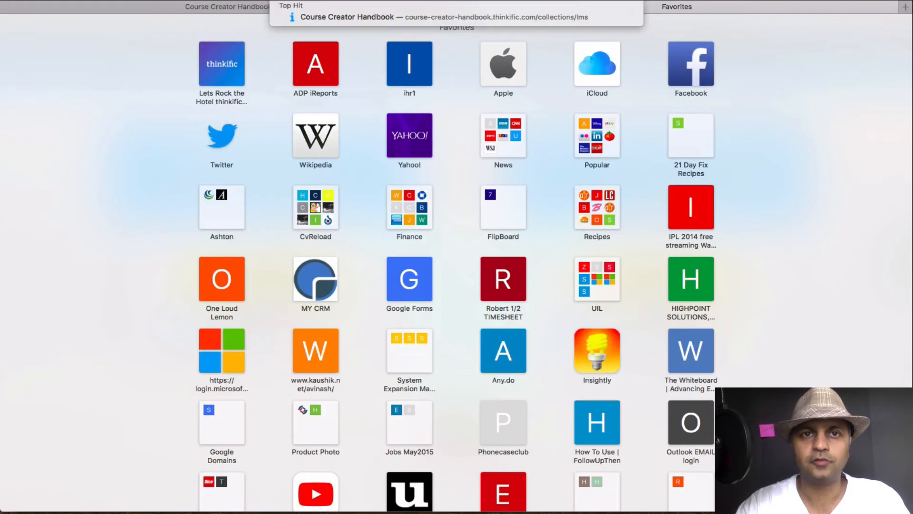
key("Return")
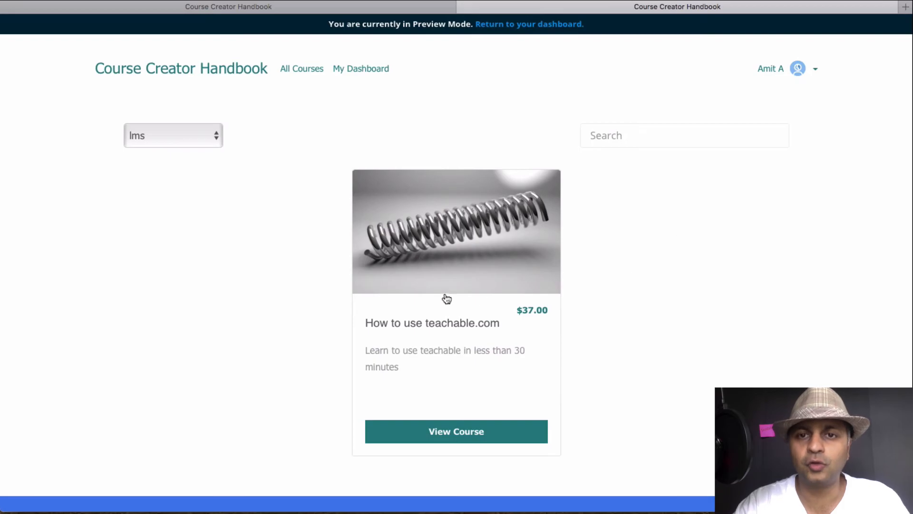
left_click(336, 9)
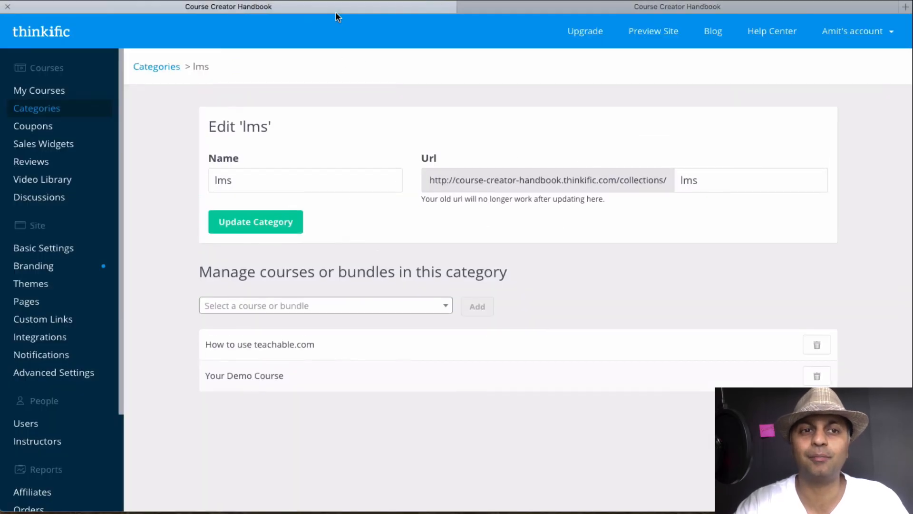
left_click(59, 90)
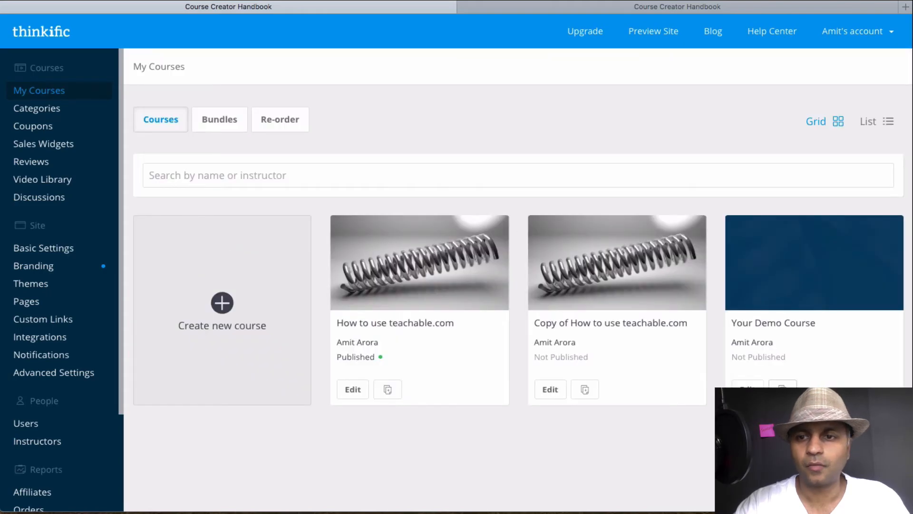
left_click(780, 316)
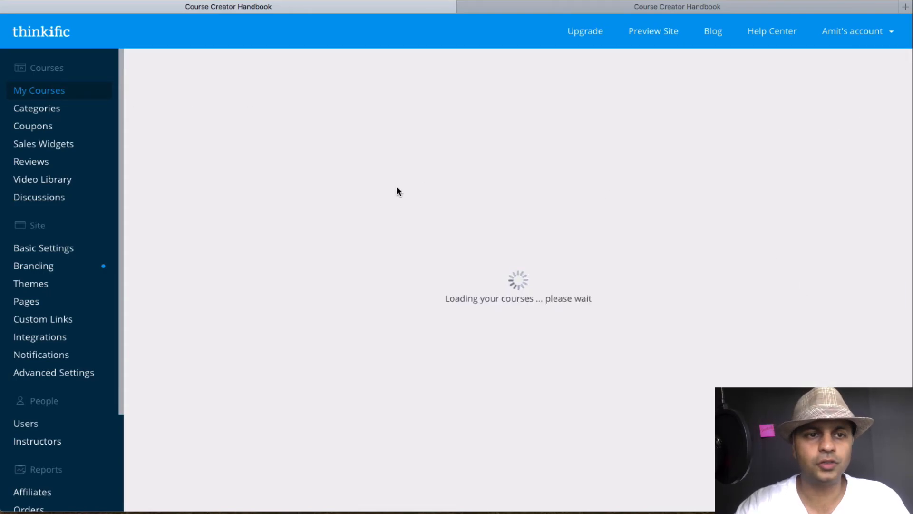
Publish Your Demo Course from its Publish settings
left_click(393, 87)
left_click(441, 88)
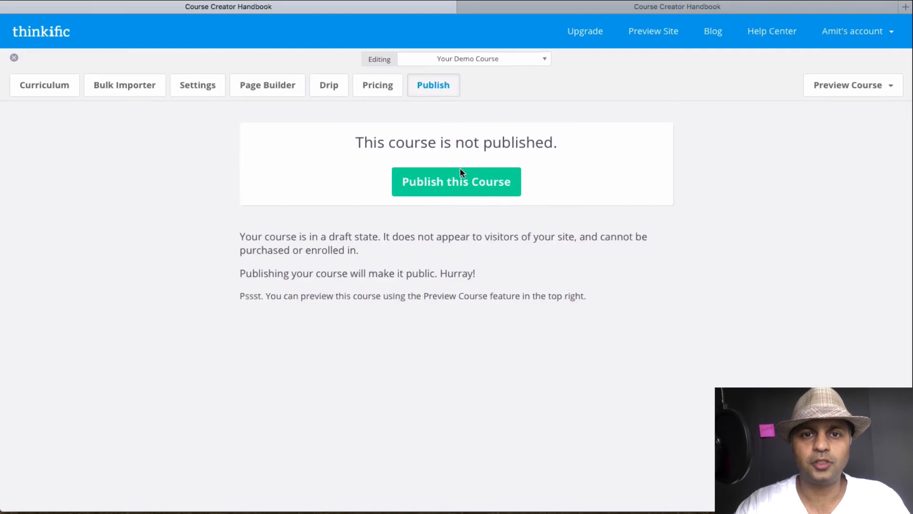
left_click(461, 190)
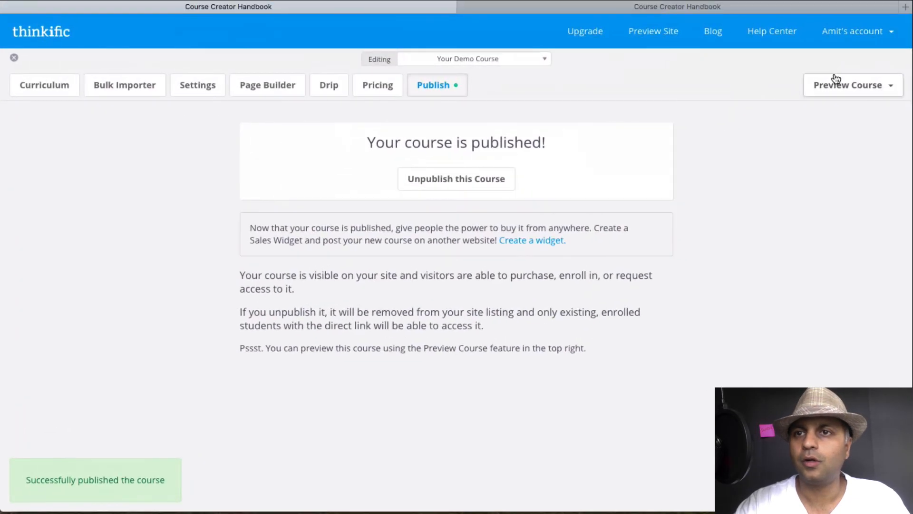
Check the lms catalog preview in a new tab, close the previews, and return to the course list
left_click(905, 7)
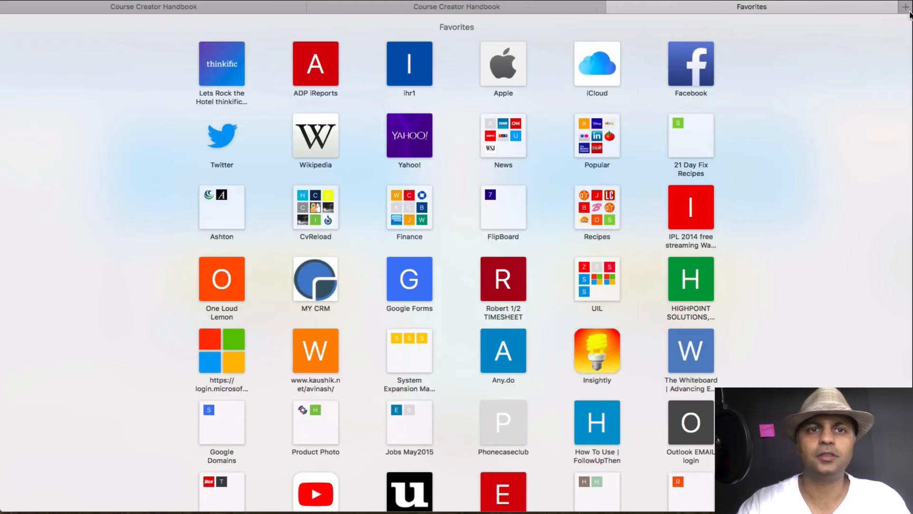
key("Return")
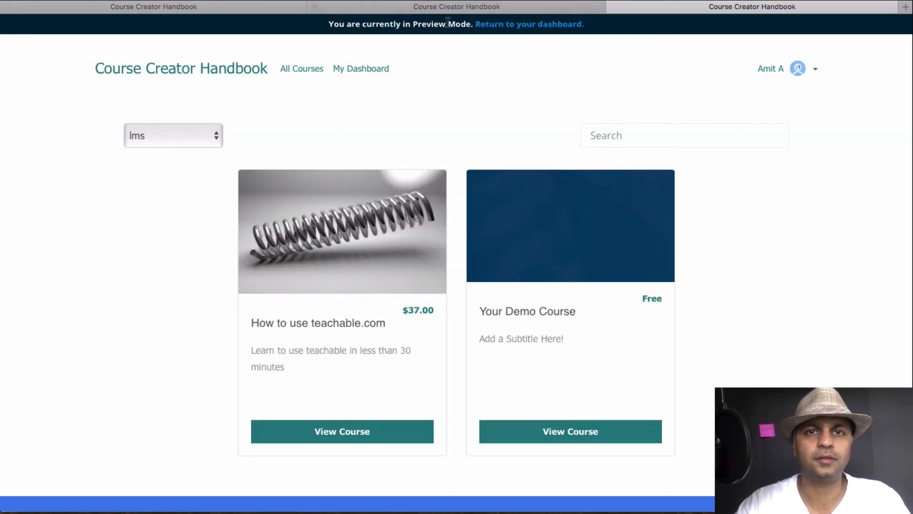
left_click(613, 7)
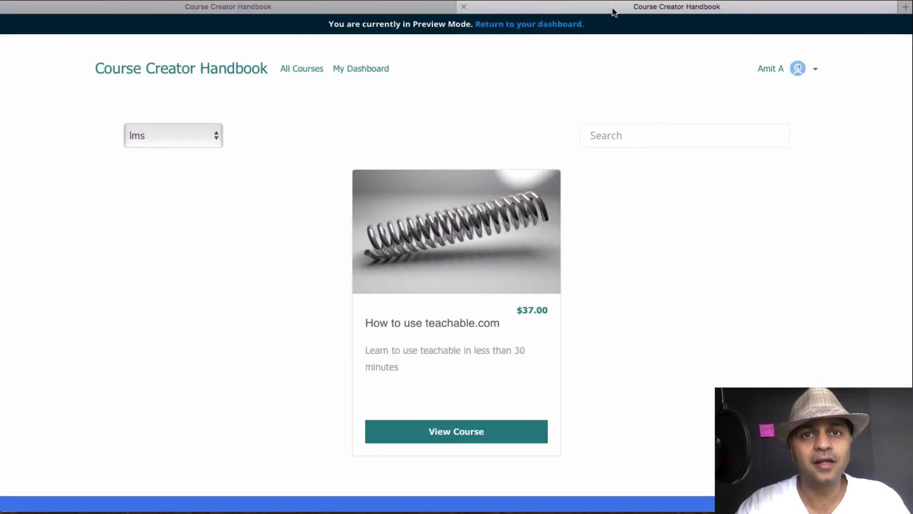
left_click(465, 8)
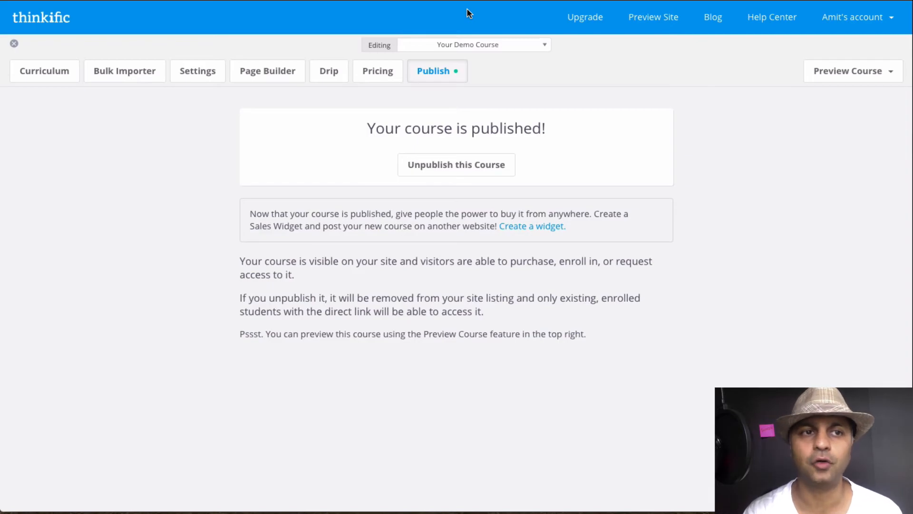
left_click(15, 45)
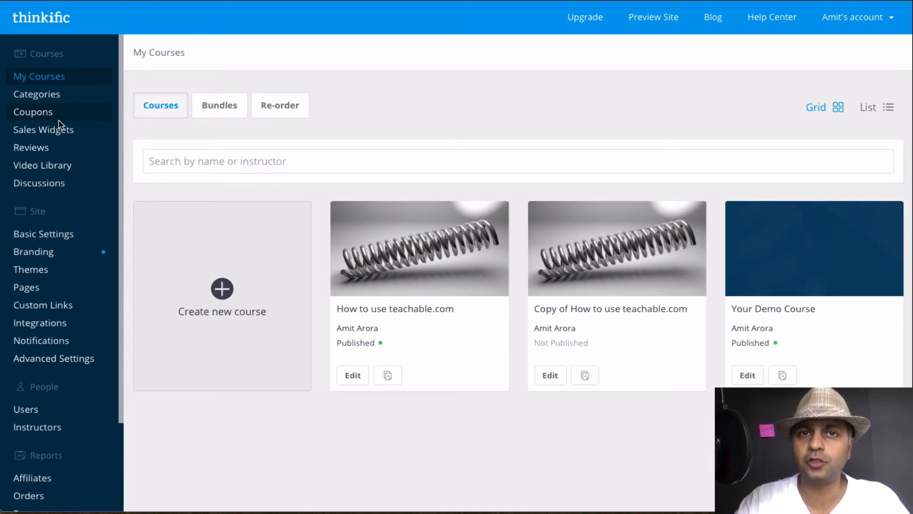
Move from Coupons to Sales Widgets and view the button-only widget form for How to use teachable.com
left_click(41, 120)
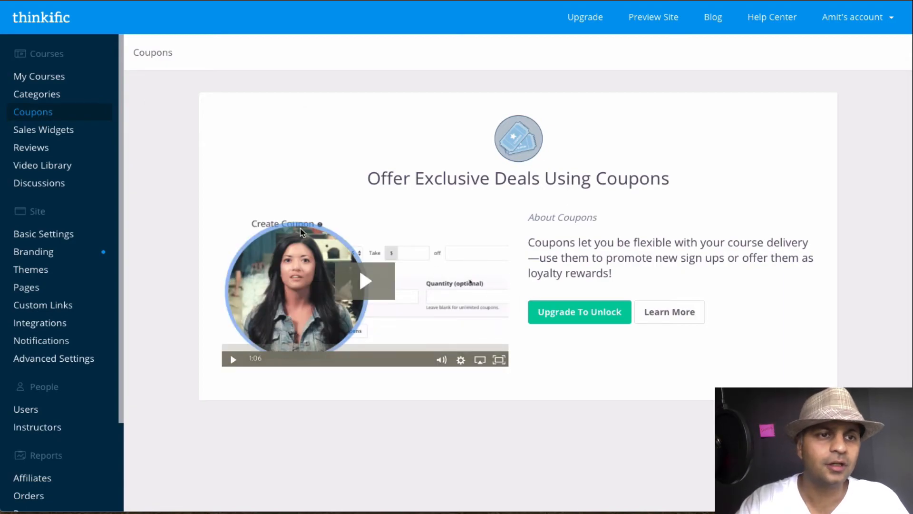
left_click(66, 137)
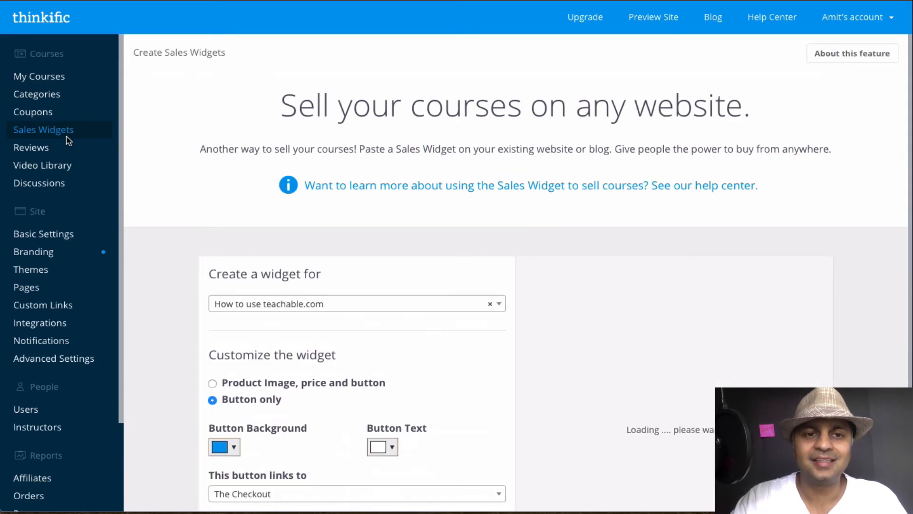
scroll(508, 295, "down", 3)
scroll(507, 292, "up", 1)
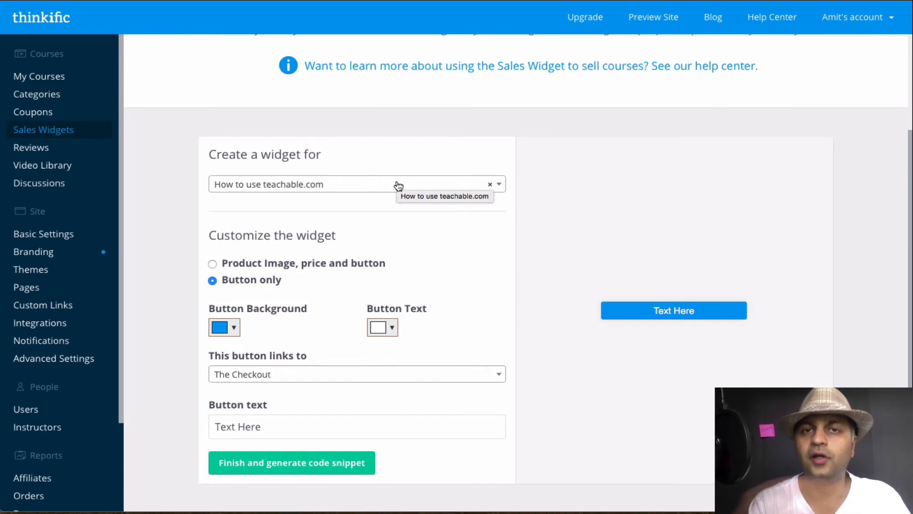
On the Reviews page, untick both teachable.com courses so reviews stay off, then open the Video Library showing Massage.mp4
left_click(22, 146)
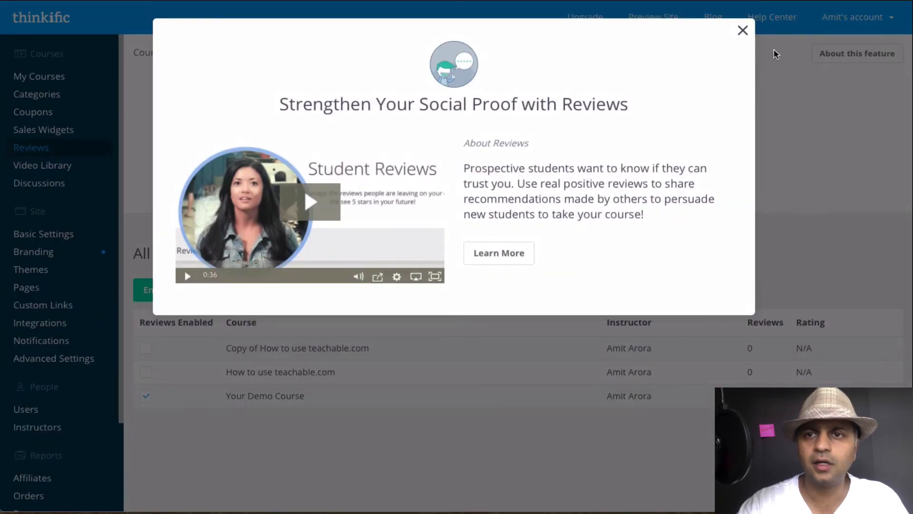
left_click(743, 30)
left_click(215, 294)
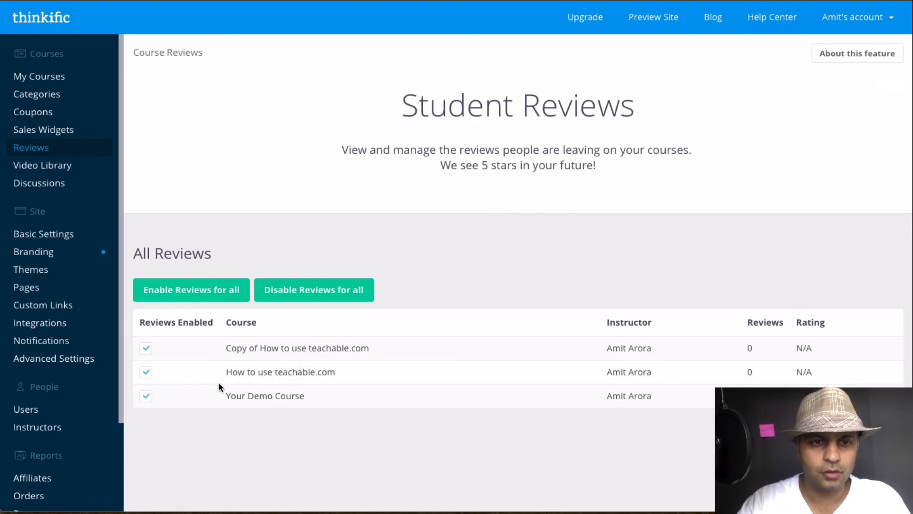
left_click(149, 352)
left_click(146, 372)
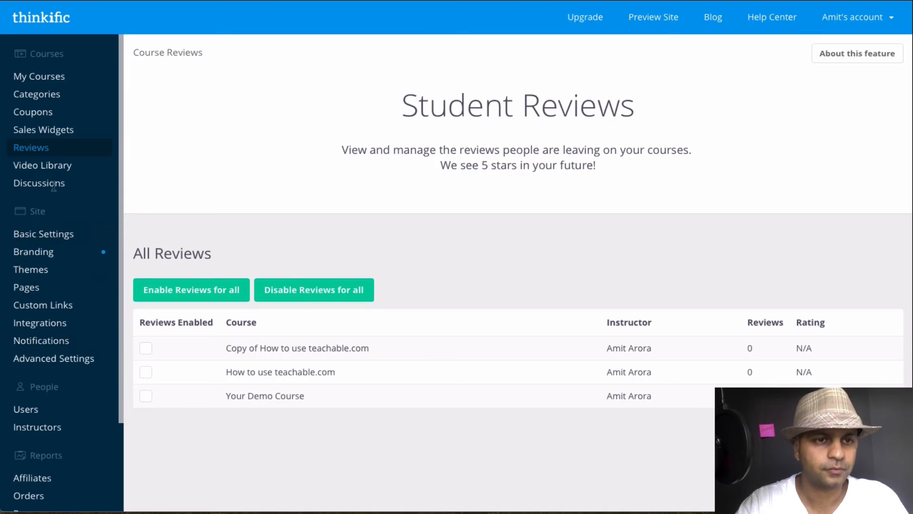
left_click(61, 167)
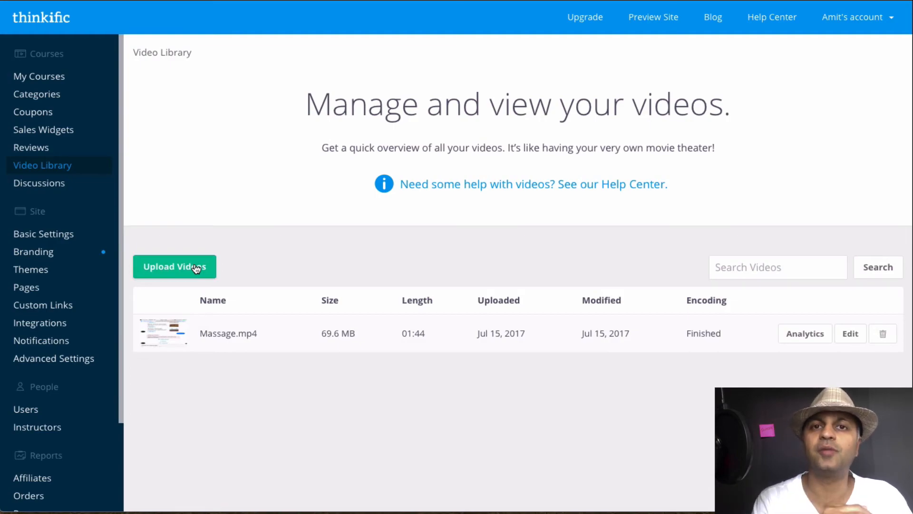
Start adding a new video lesson to the How to use teachable.com curriculum
left_click(56, 78)
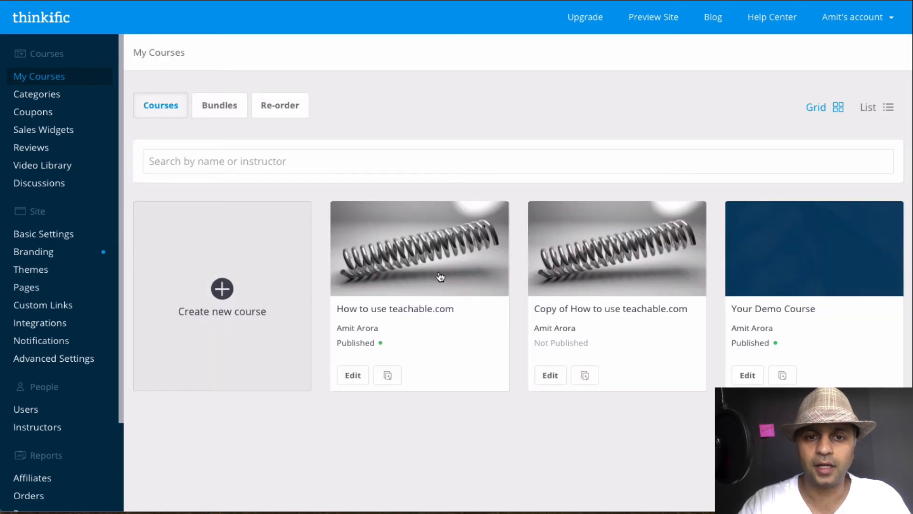
left_click(440, 276)
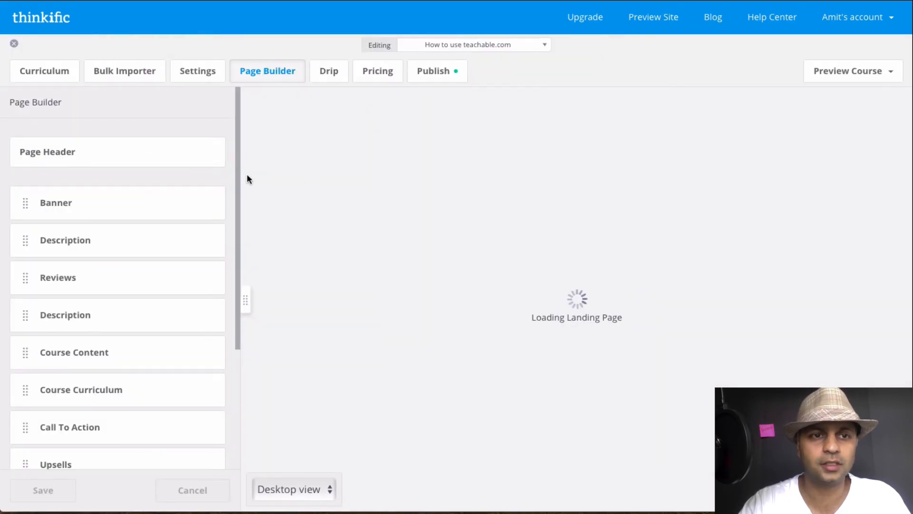
left_click(48, 70)
scroll(175, 229, "down", 2)
left_click(55, 246)
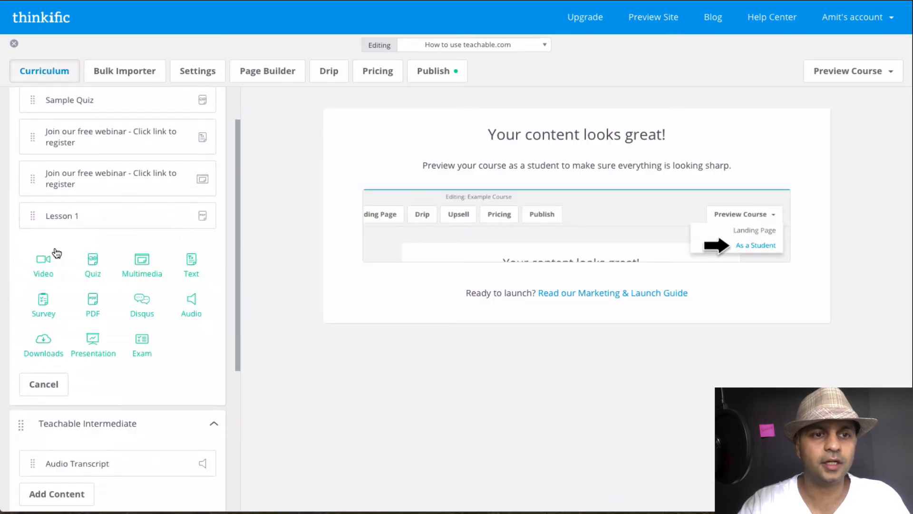
left_click(46, 262)
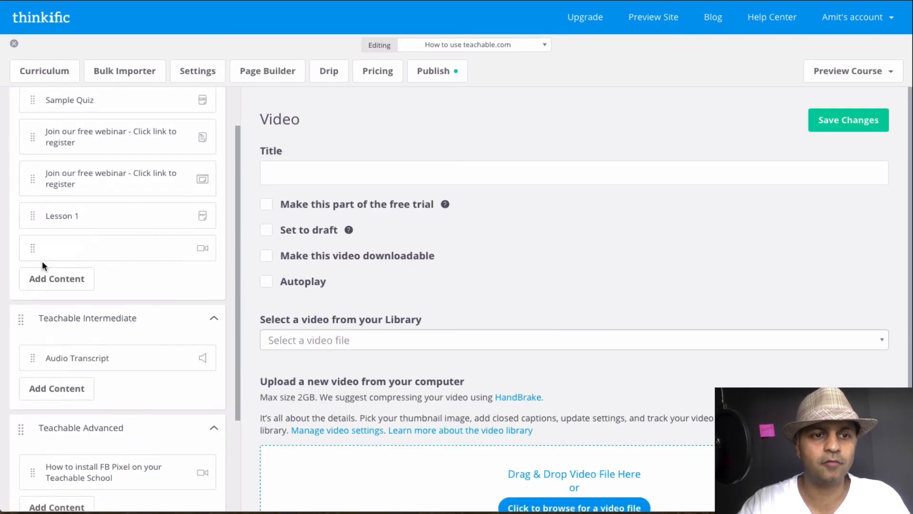
Check the library's video list, then exit the editor and discard the unsaved lesson
left_click(372, 338)
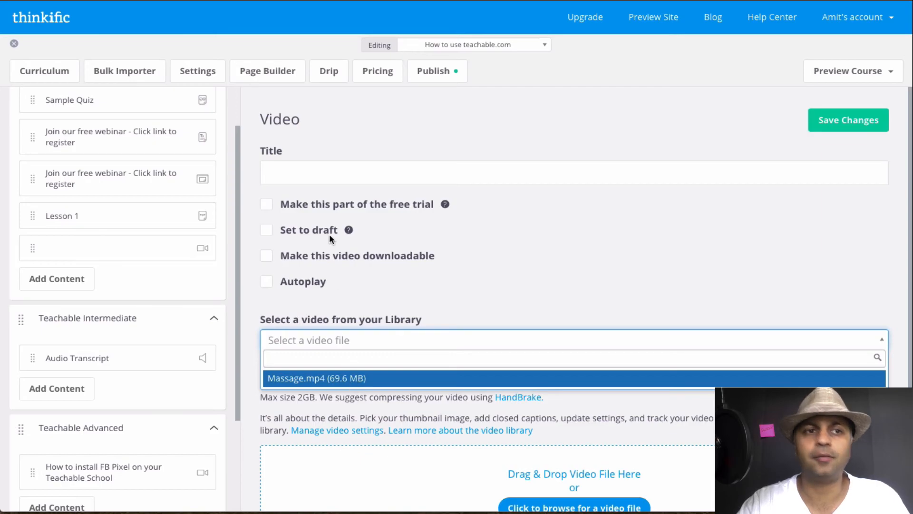
left_click(15, 46)
left_click(15, 44)
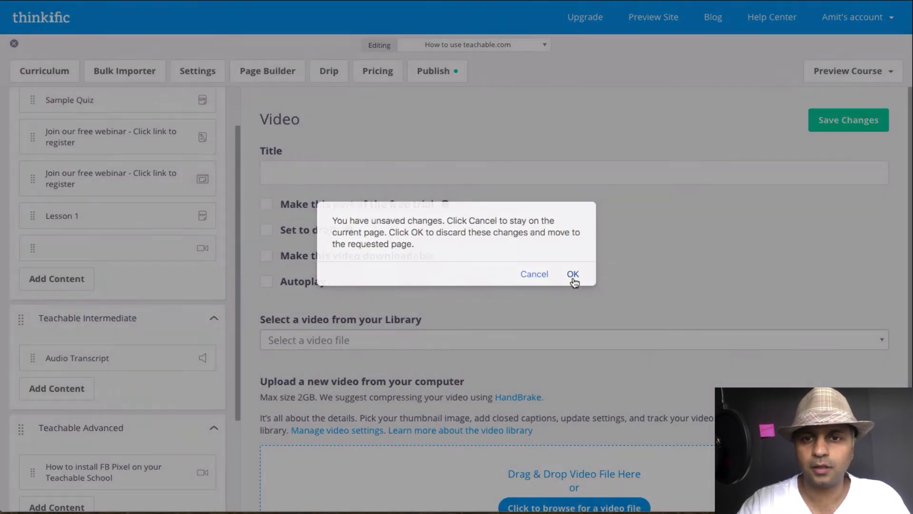
left_click(573, 280)
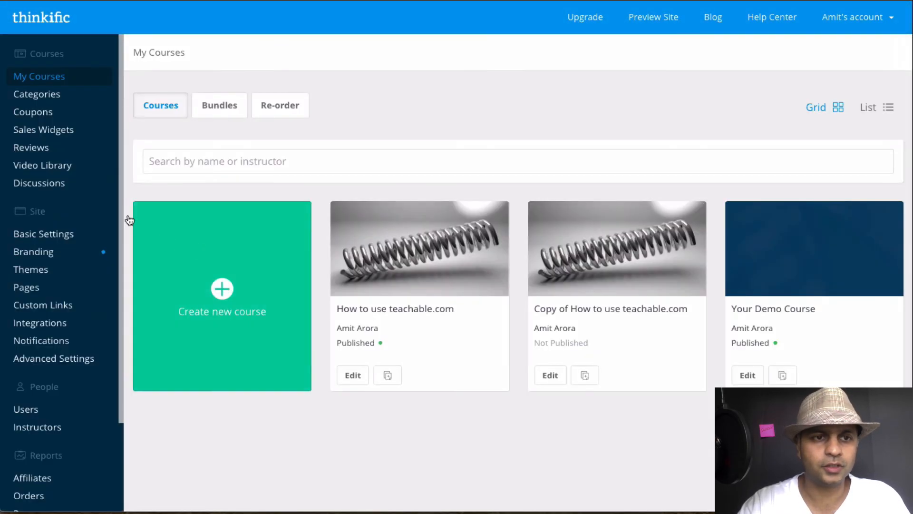
left_click(46, 185)
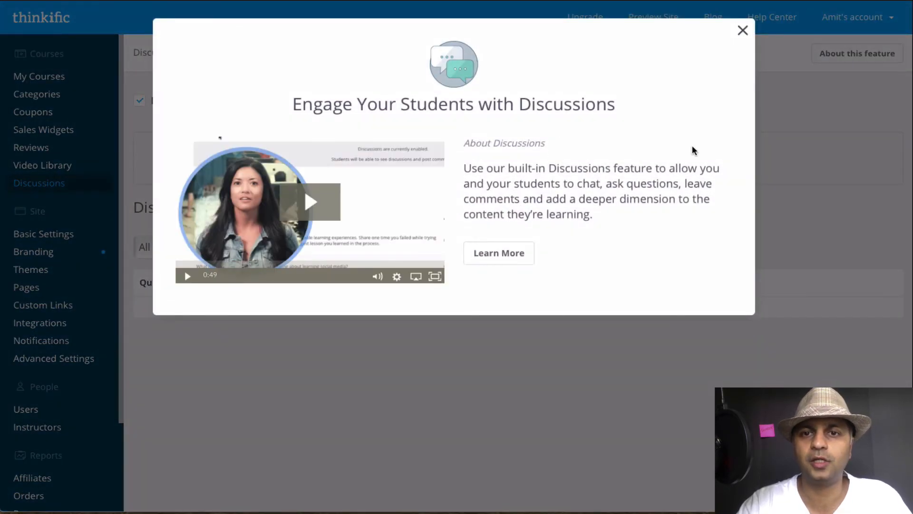
left_click_drag(469, 170, 656, 213)
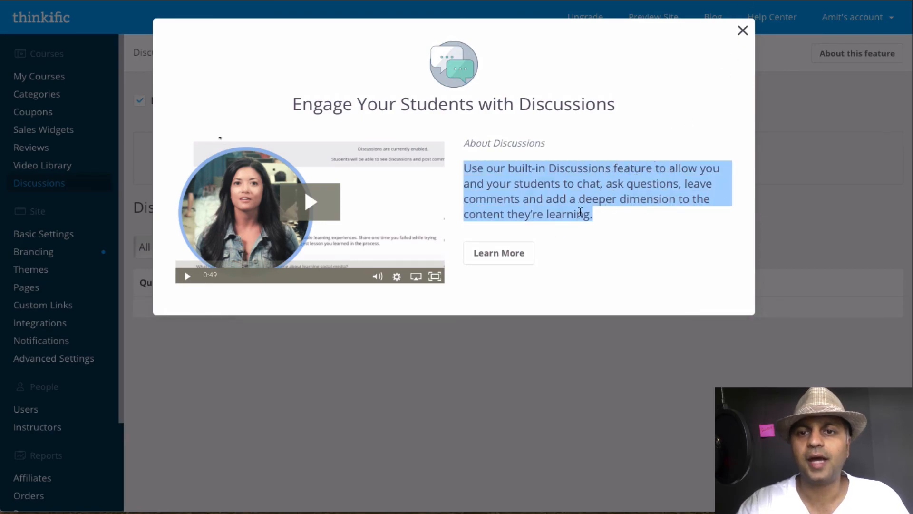
left_click(743, 30)
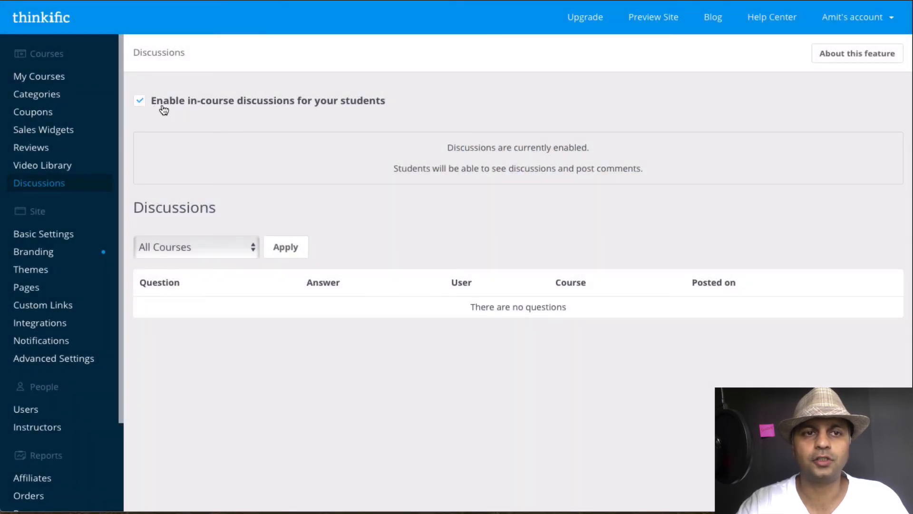
left_click(140, 101)
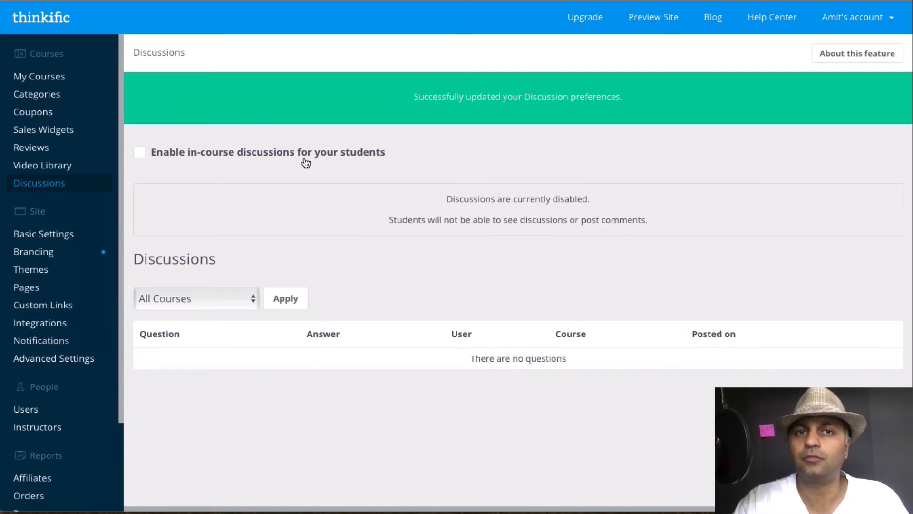
left_click(284, 156)
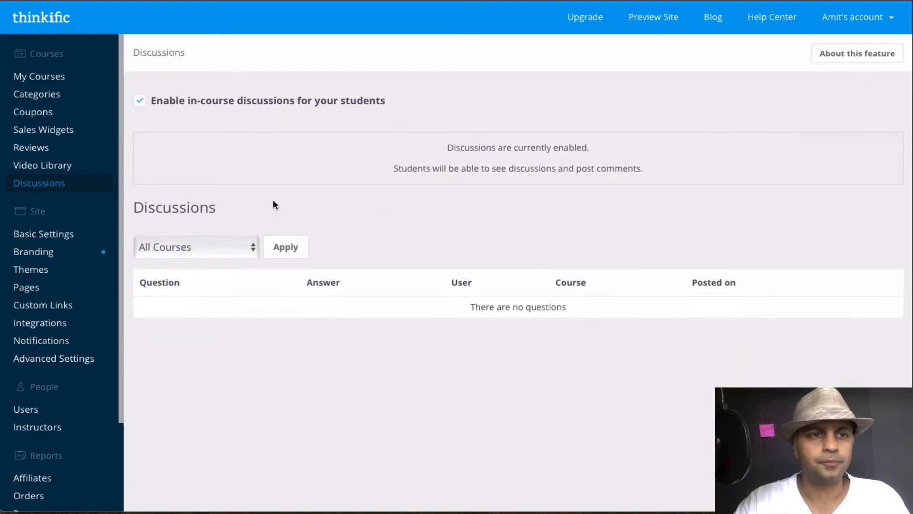
left_click(62, 79)
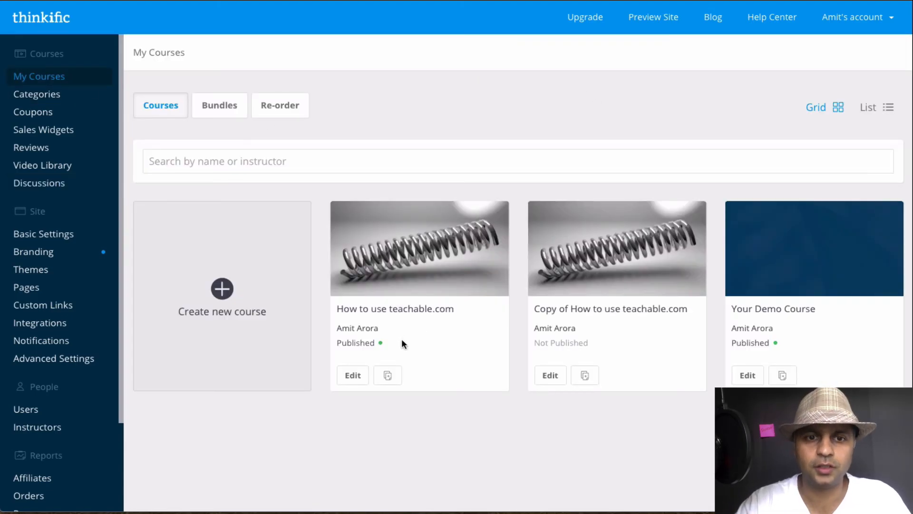
Change How to use teachable.com pricing from the $37 one-time payment to Free and save
left_click(352, 375)
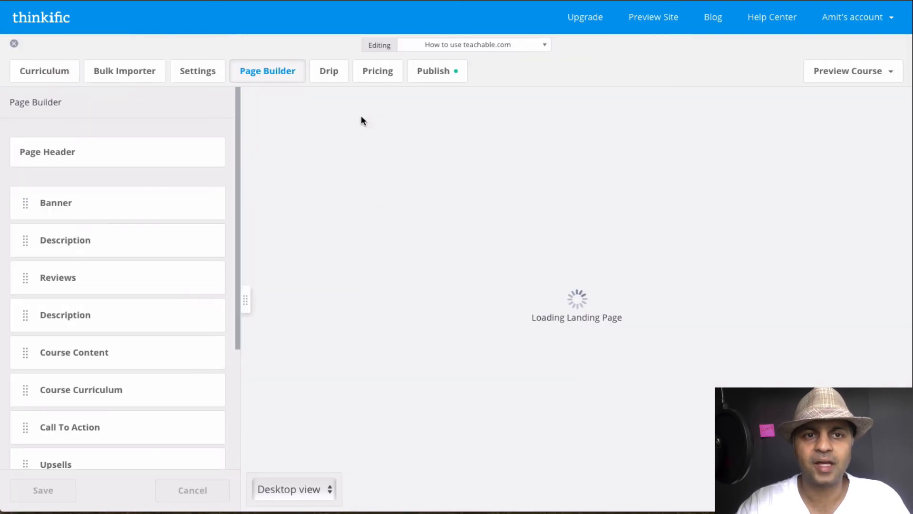
left_click(387, 79)
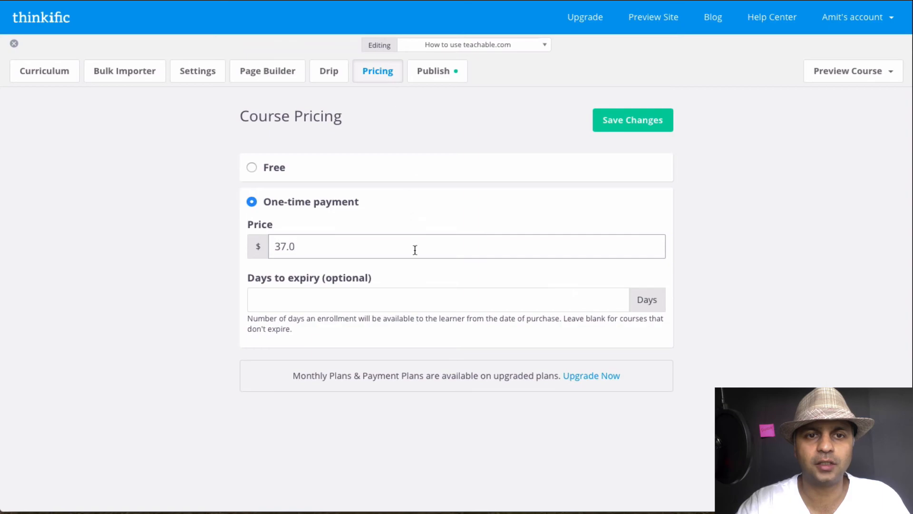
left_click(256, 170)
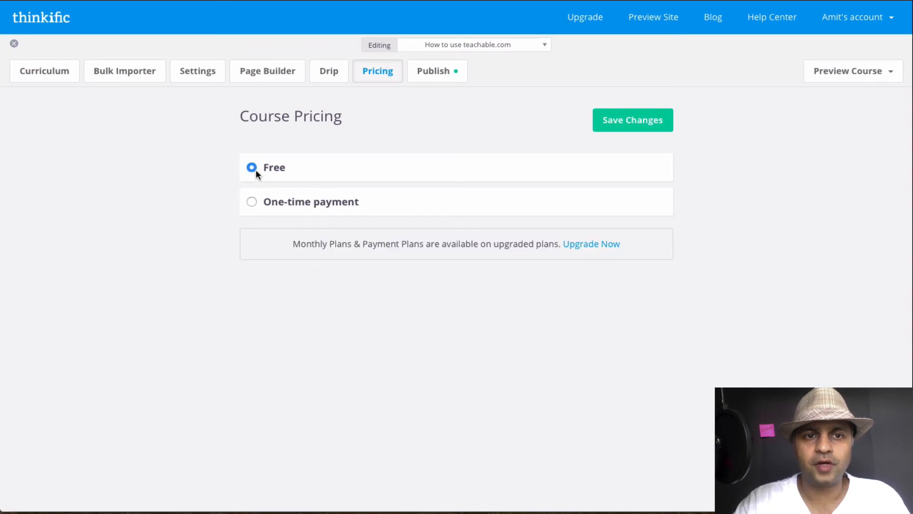
left_click(639, 130)
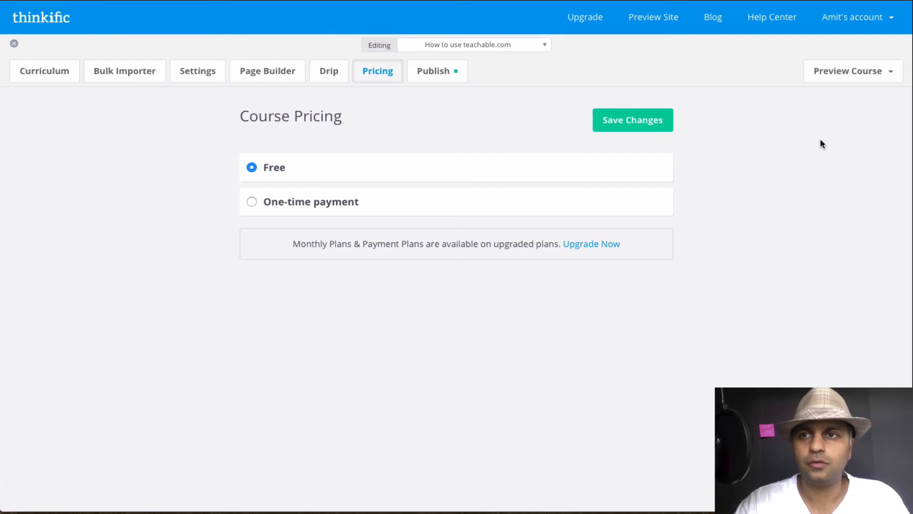
Open a Chrome incognito window and load the school's course collection URL
left_click(407, 477)
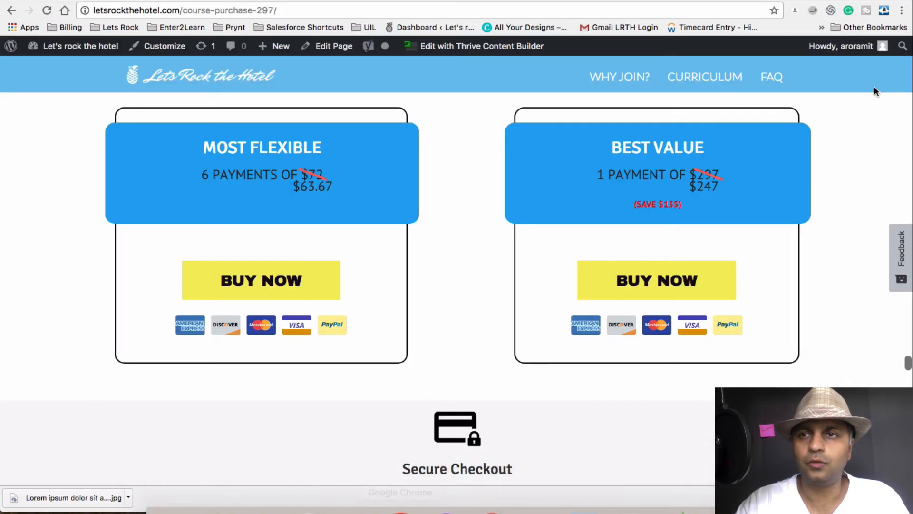
left_click(902, 10)
left_click(829, 90)
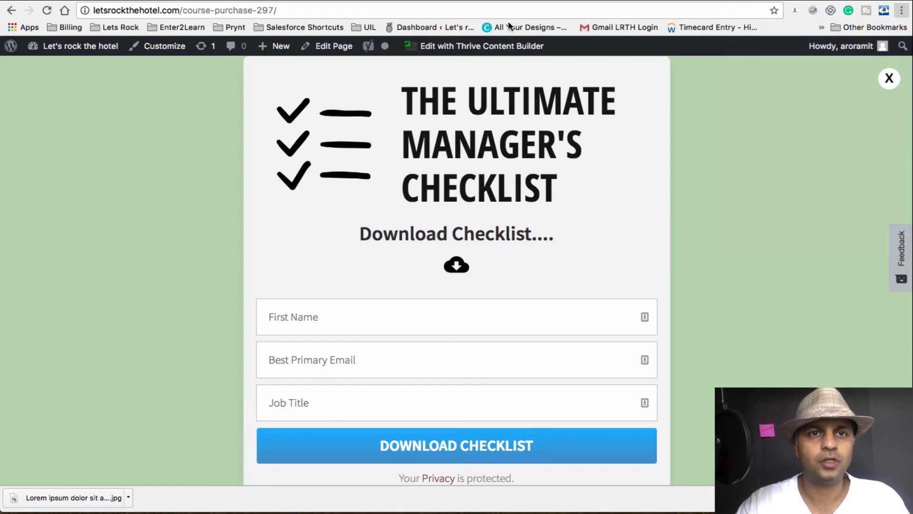
type("course-creator-handbook.thinkific.com/collections/lms")
key("Return")
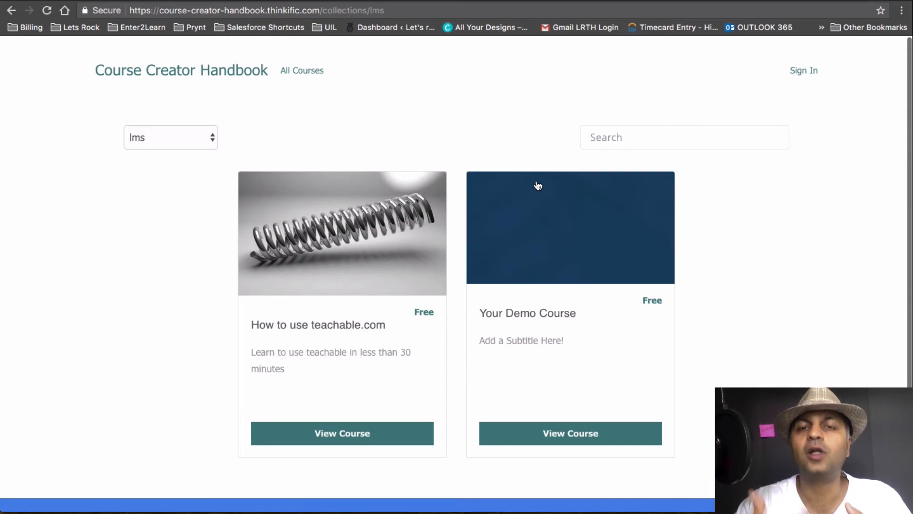
Open the How to use teachable.com course page and choose Enroll for free
left_click(342, 442)
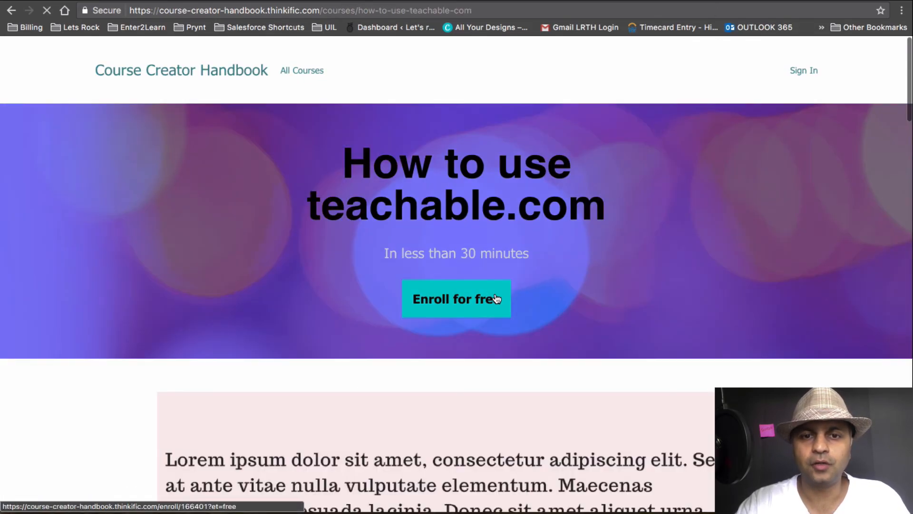
left_click(495, 298)
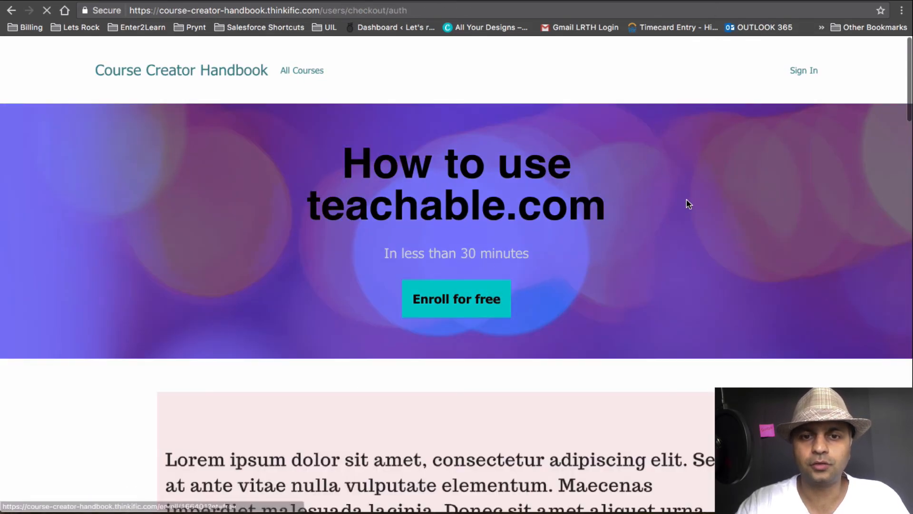
Enter the student's first and last name in the sign-up form
left_click(385, 353)
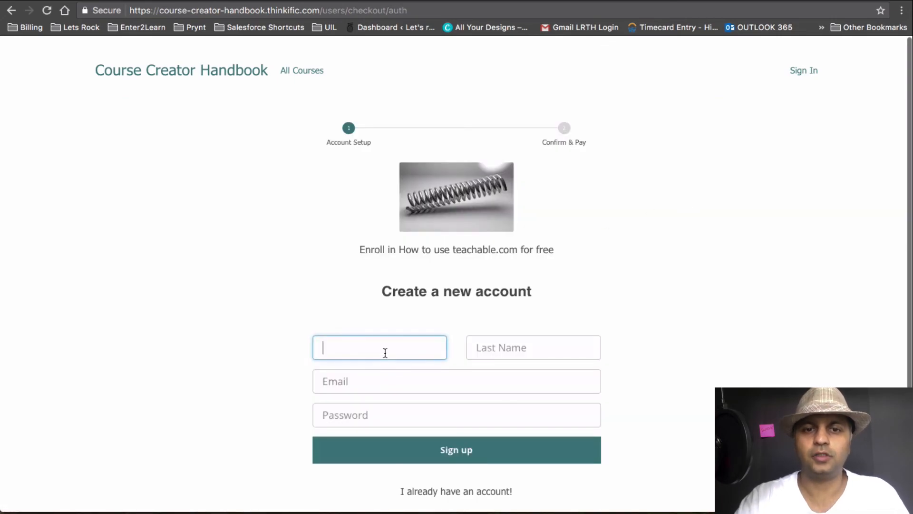
type("Ait")
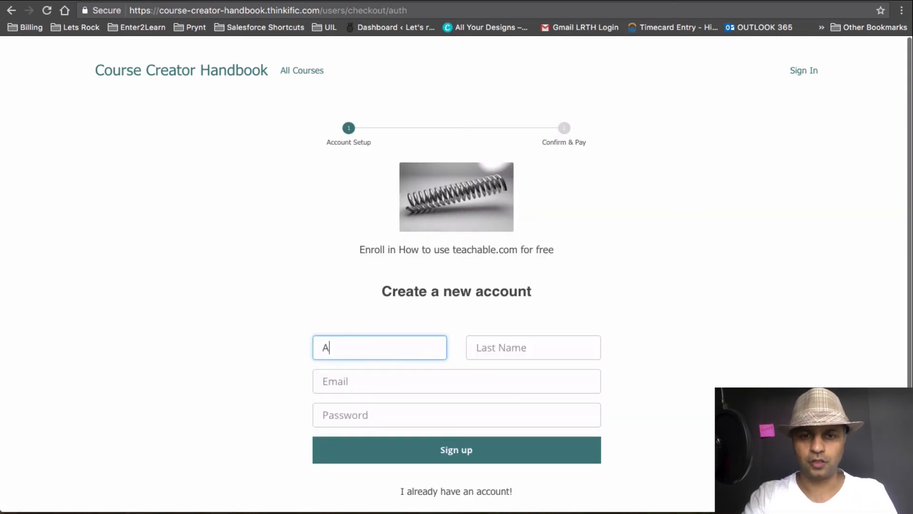
key("BackSpace")
key("BackSpace")
key("Tab")
Fill in the student's e-mail address and password, then submit the sign-up
key("Tab")
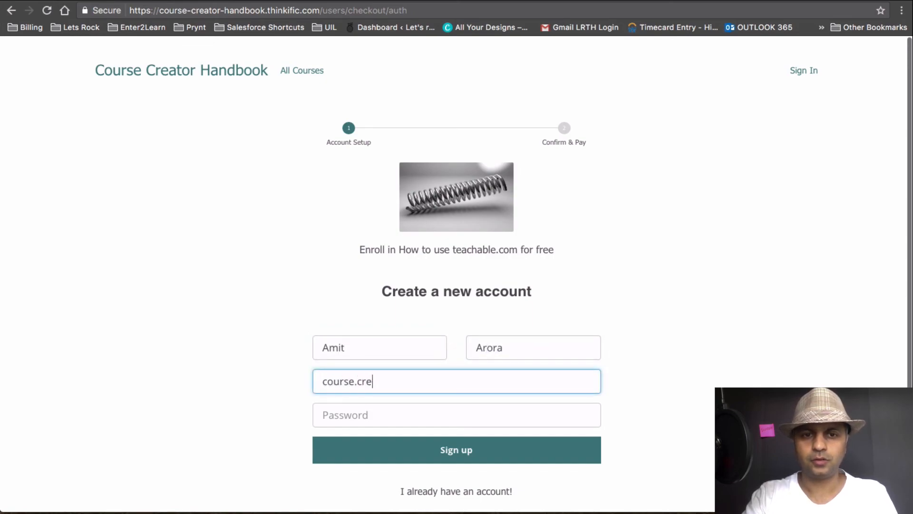
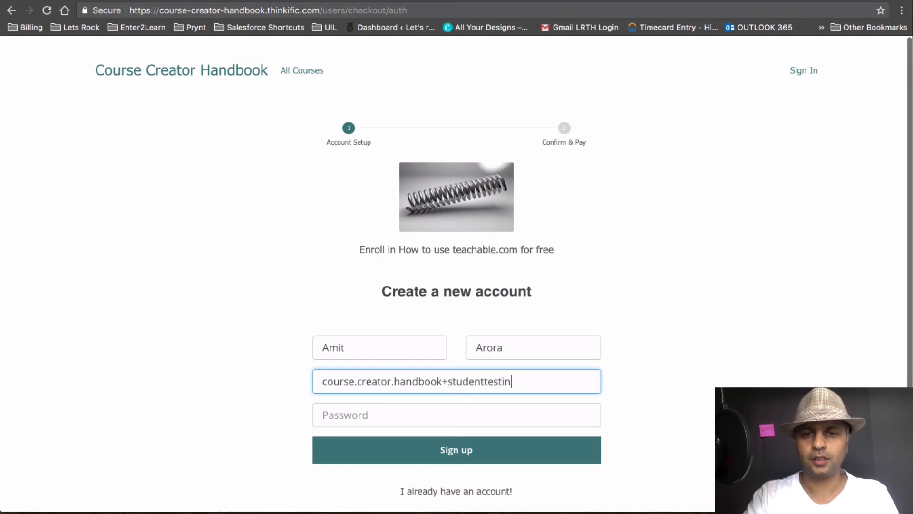
key("Tab")
type("••••••••••")
key("Tab")
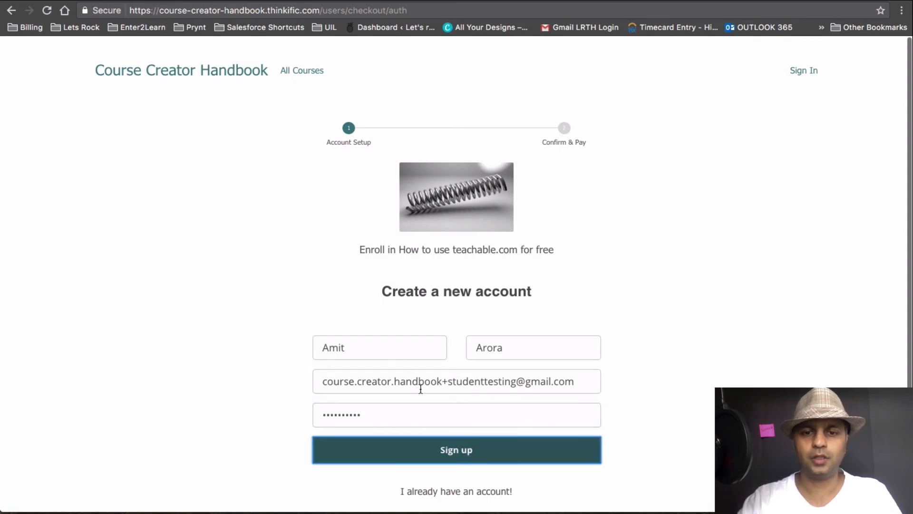
left_click(441, 449)
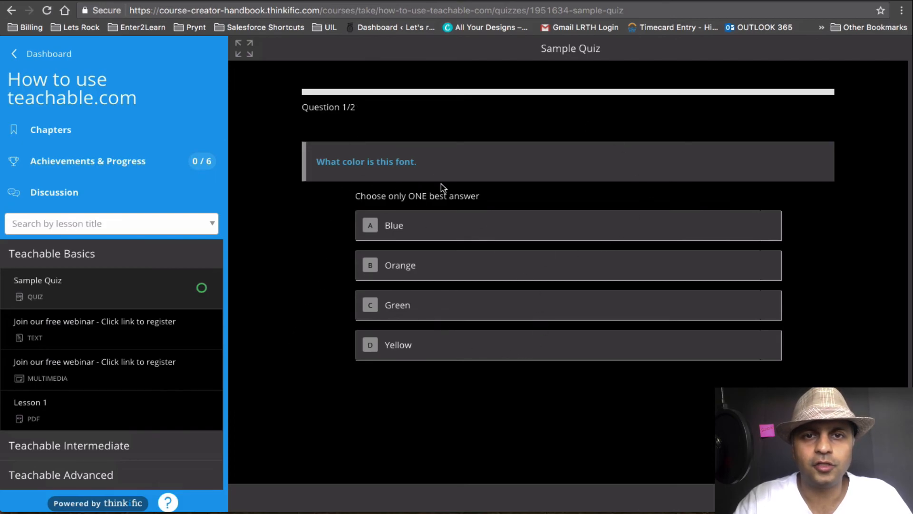
Use Mission Control to bring the Course Pricing admin window back full screen
key("ctrl+Up")
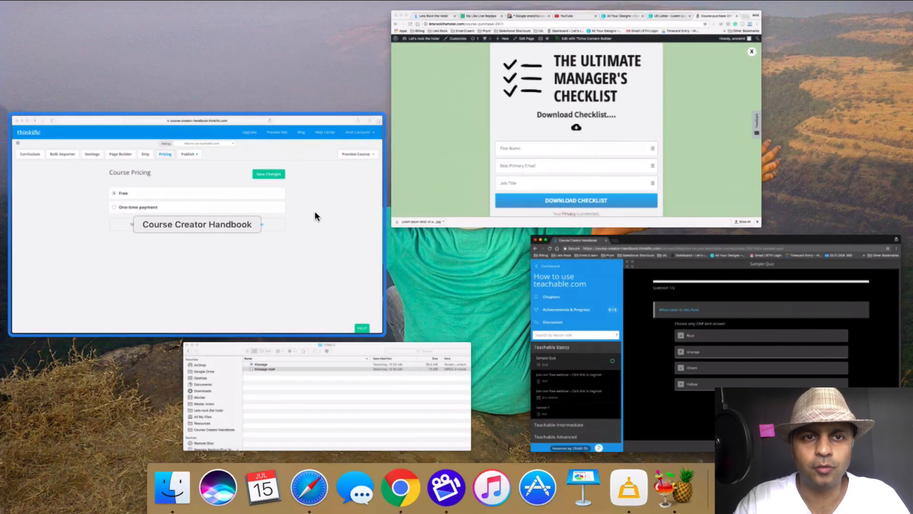
left_click(315, 211)
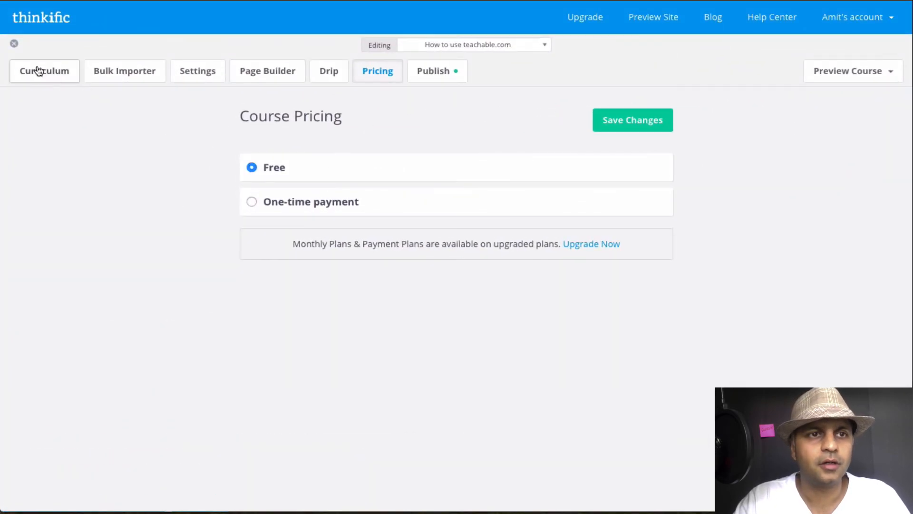
Set How to use teachable.com's course player to the White theme, save, and reload the student's quiz
left_click(14, 44)
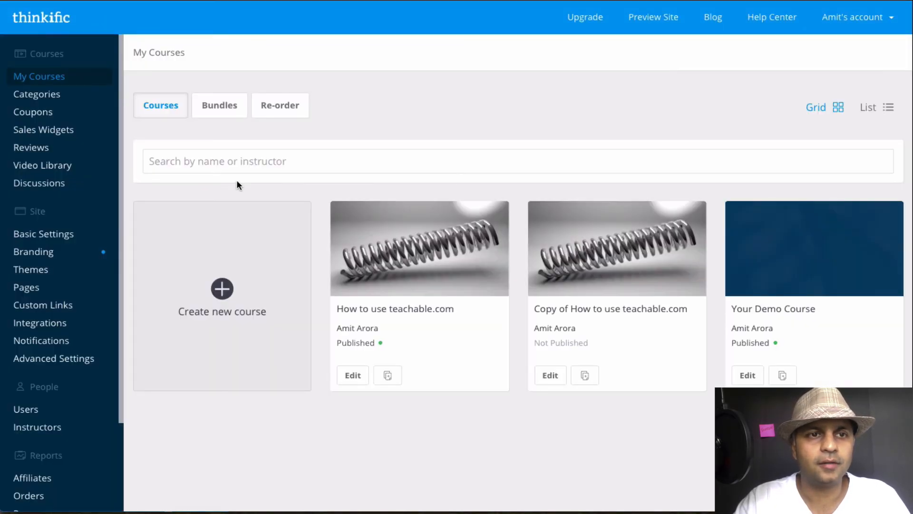
left_click(47, 74)
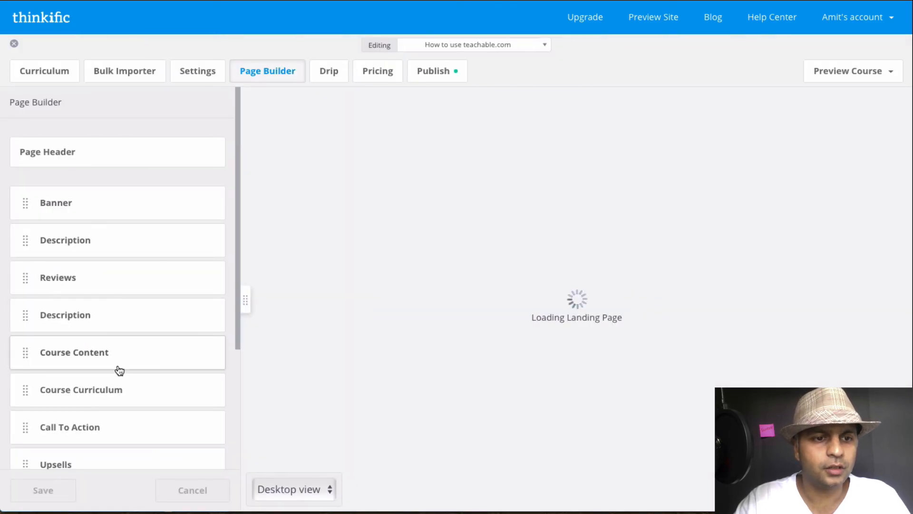
scroll(119, 370, "down", 3)
scroll(110, 205, "up", 5)
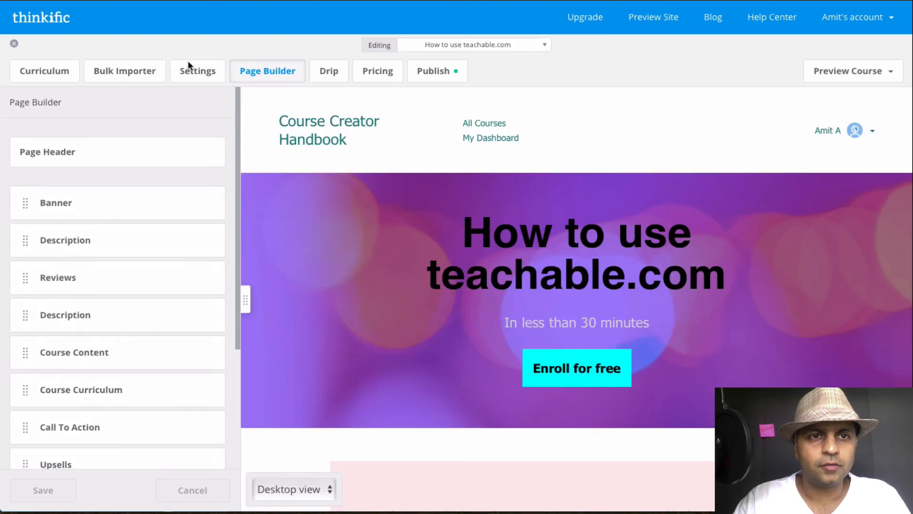
left_click(197, 71)
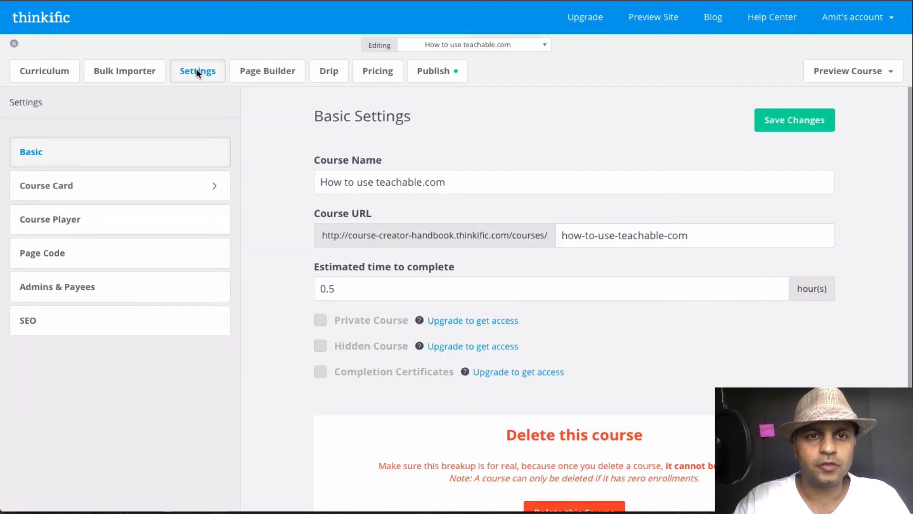
left_click(100, 227)
left_click(682, 265)
left_click(799, 119)
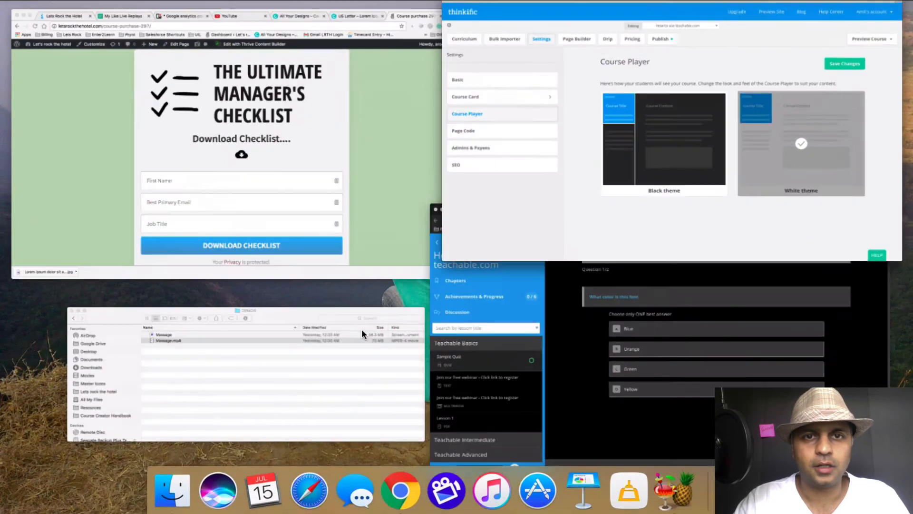
left_click(581, 325)
left_click(47, 11)
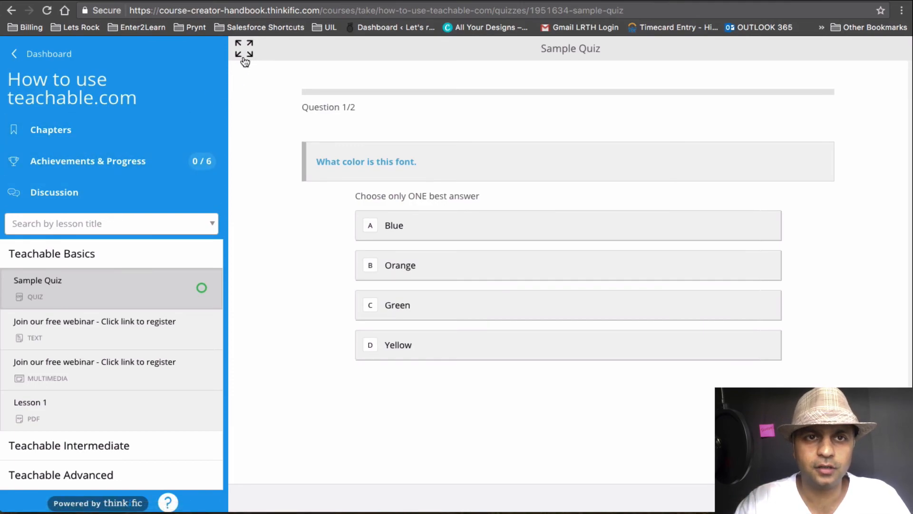
From the student dashboard, note the 0% progress, view the course overview, and resume the course
left_click(40, 56)
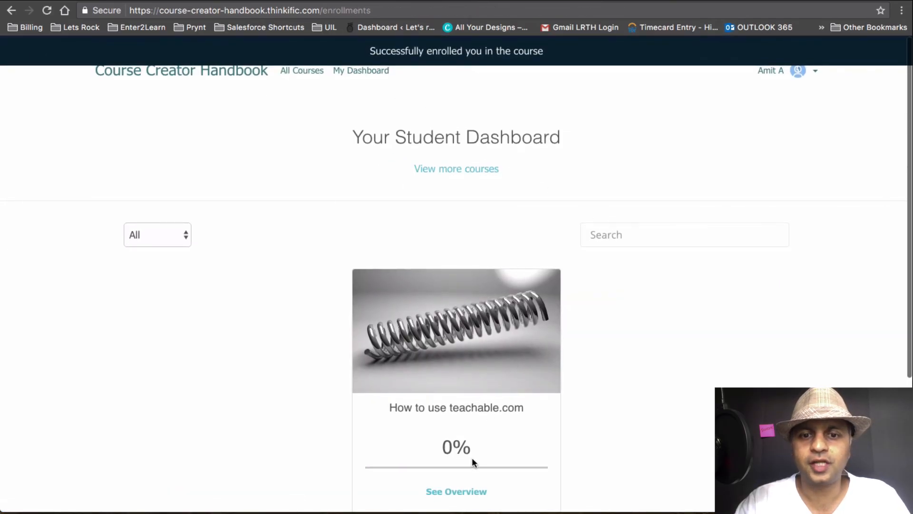
scroll(472, 458, "down", 4)
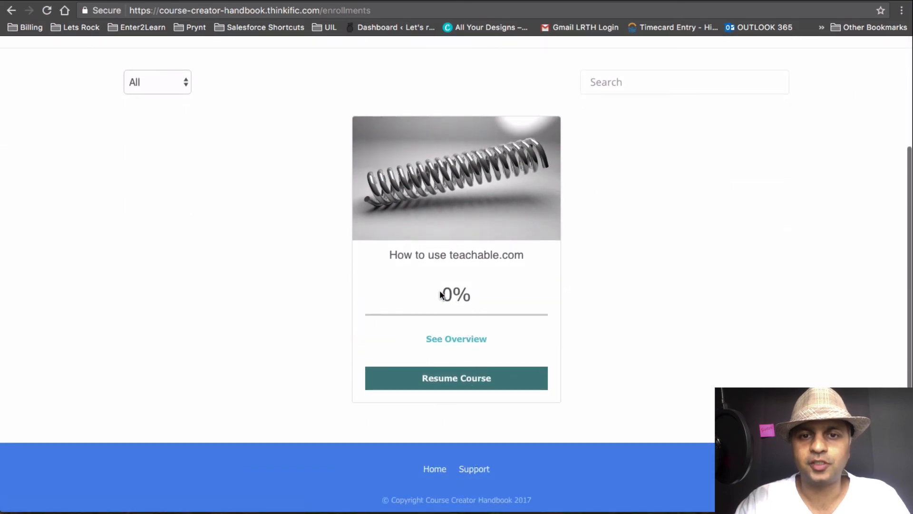
left_click_drag(440, 294, 487, 290)
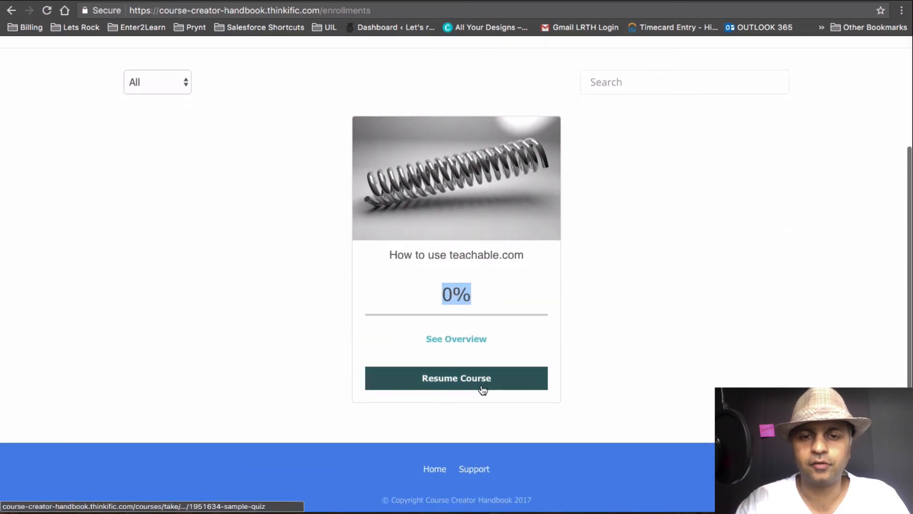
left_click(475, 341)
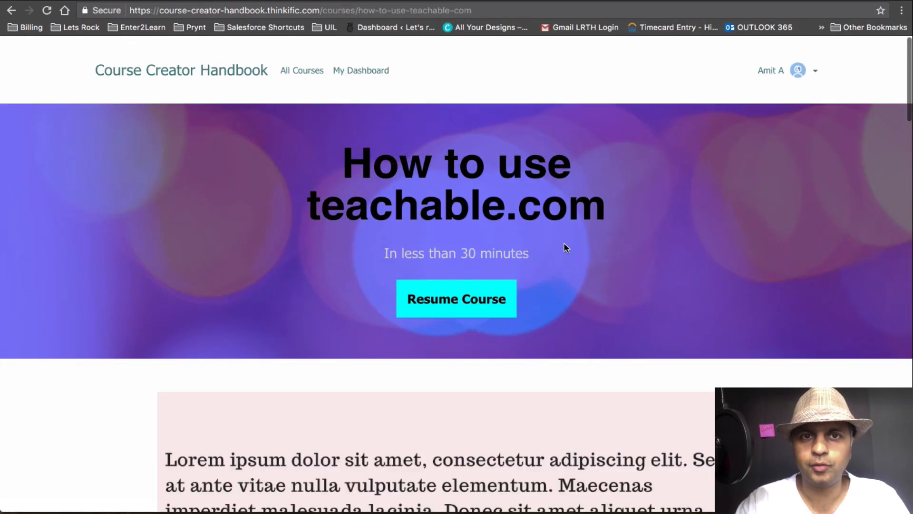
scroll(564, 244, "down", 20)
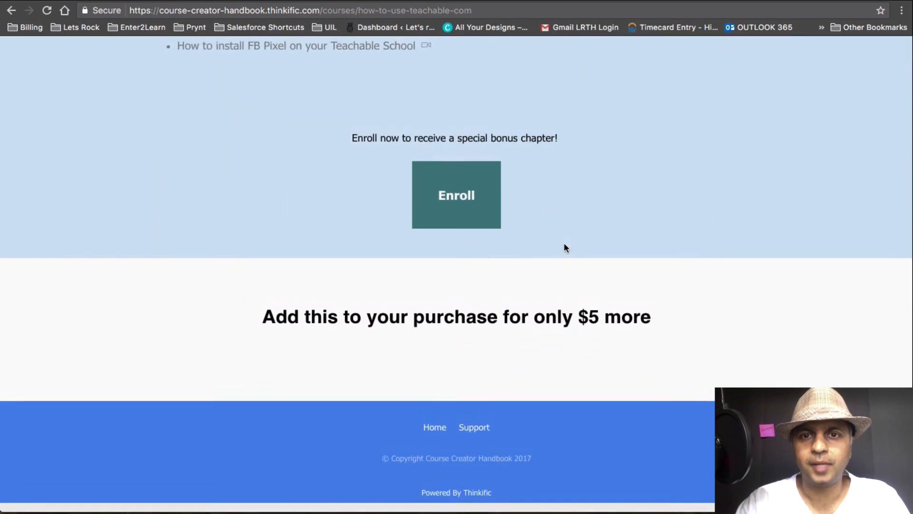
scroll(564, 244, "up", 20)
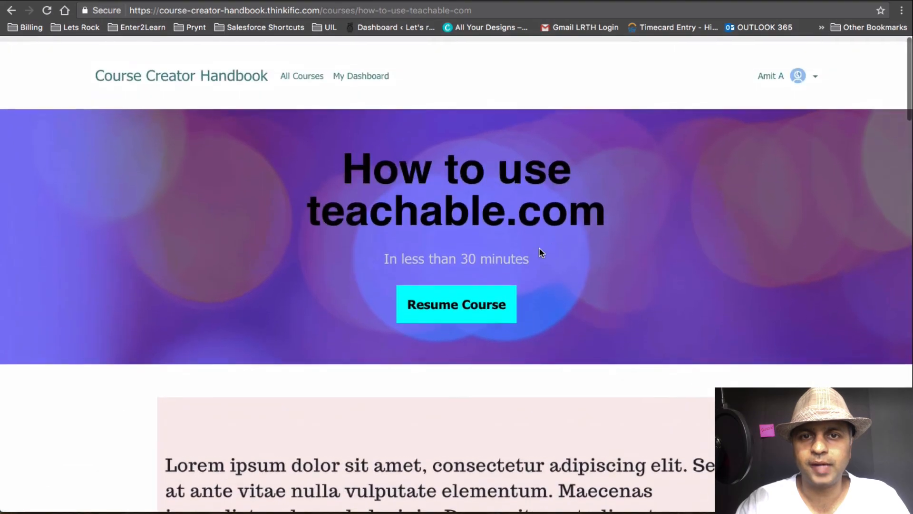
left_click(456, 305)
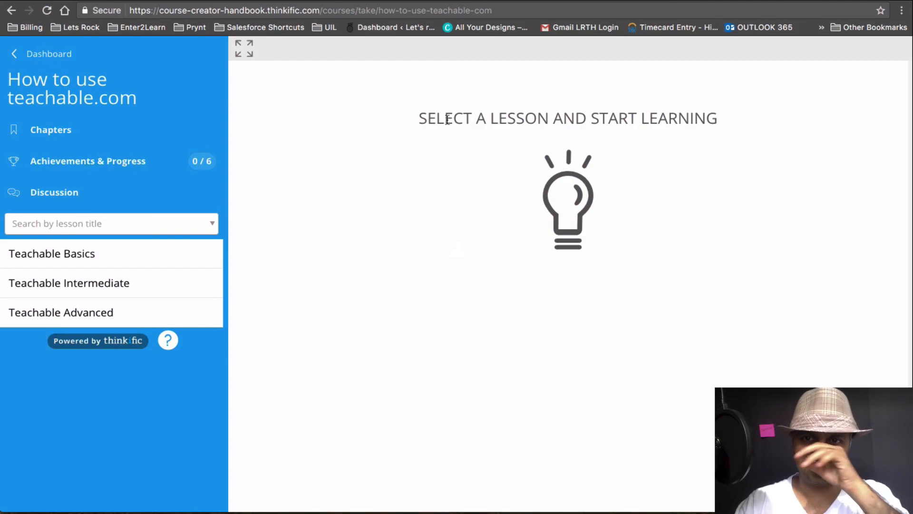
Open the Sample Quiz under Teachable Basics and submit Green for the first question
left_click(88, 257)
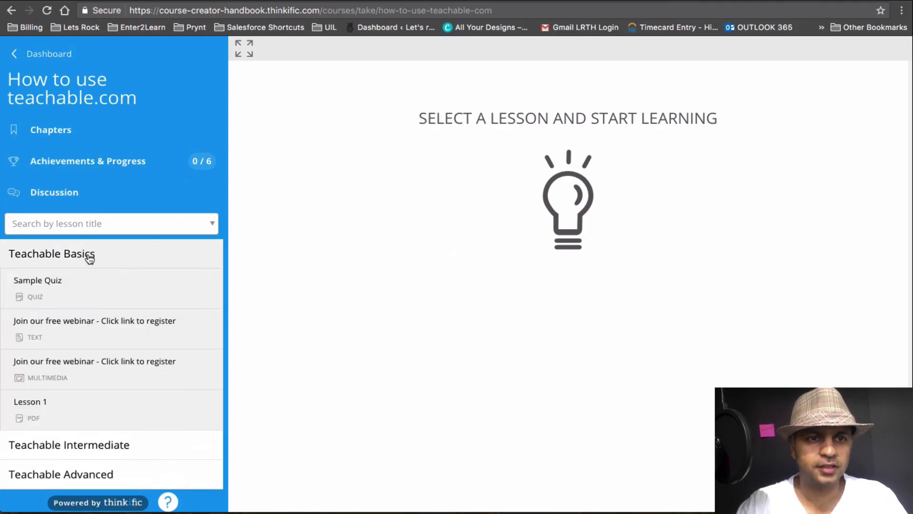
left_click(78, 285)
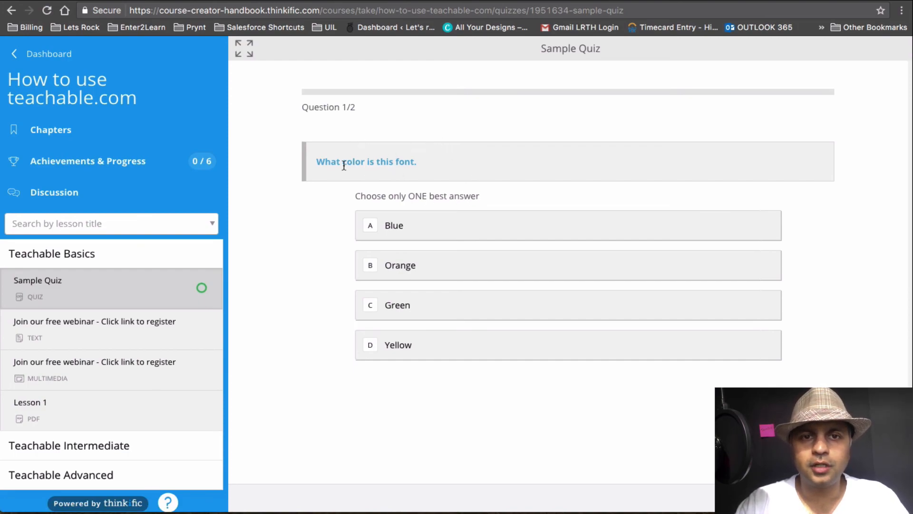
left_click(393, 235)
left_click(417, 278)
left_click(433, 304)
left_click(444, 270)
left_click(446, 318)
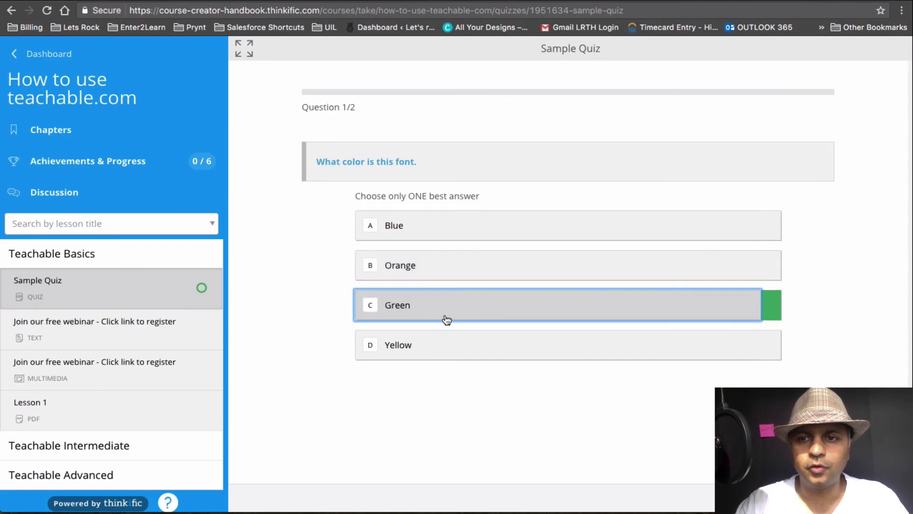
left_click(490, 354)
left_click(489, 301)
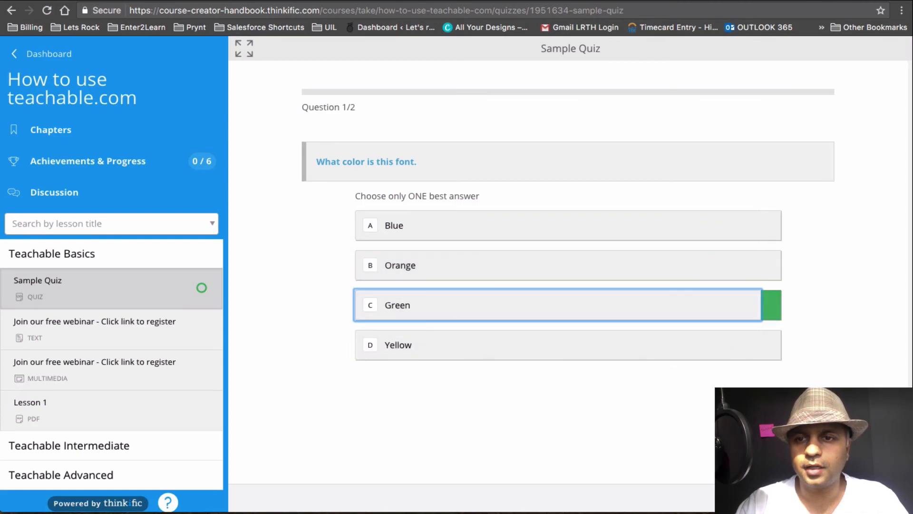
left_click(866, 498)
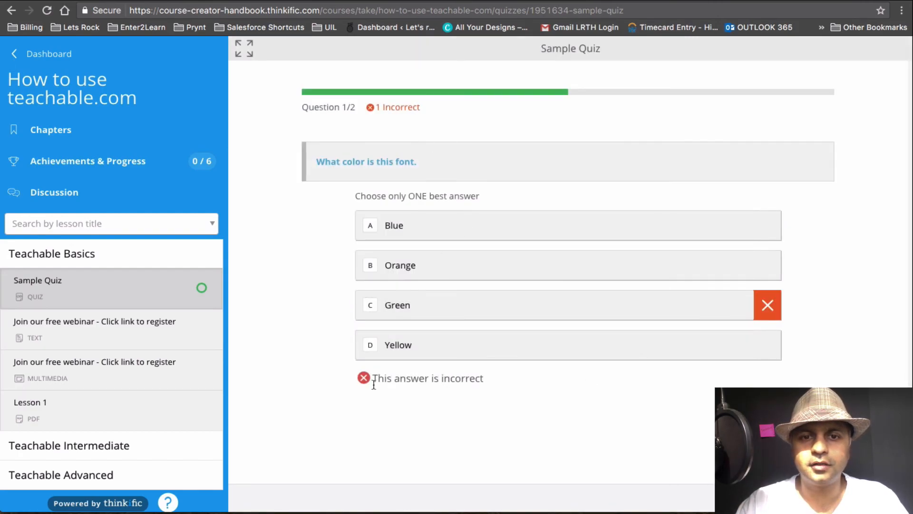
Answer White on the second question, review the 0% score, and continue to the webinar lesson
left_click_drag(372, 380, 472, 390)
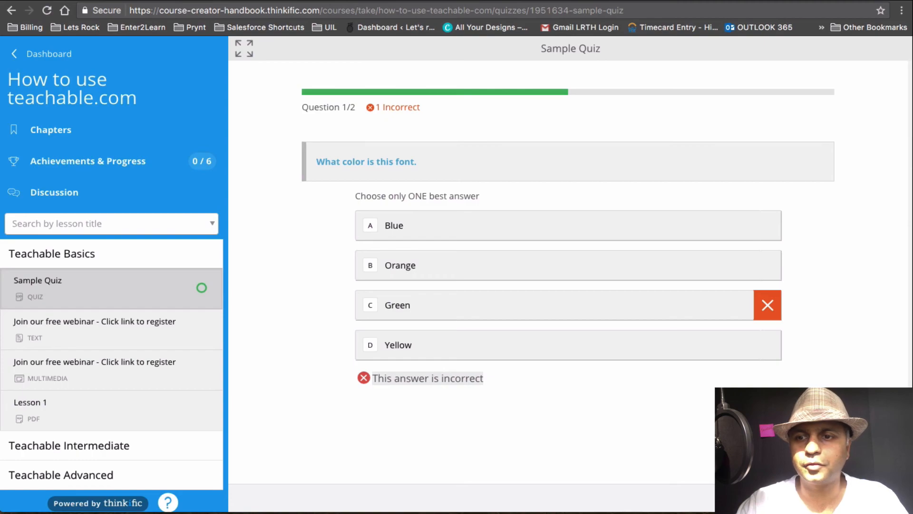
left_click(866, 498)
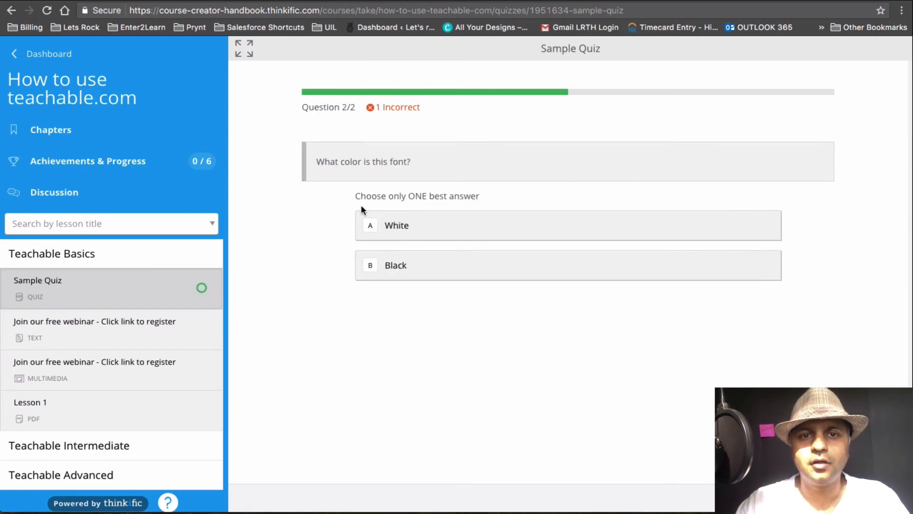
left_click_drag(365, 202, 479, 199)
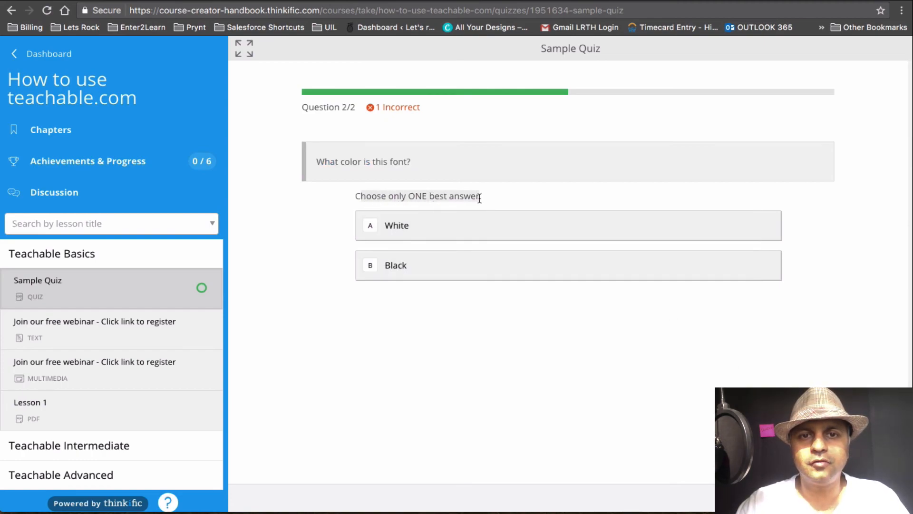
left_click_drag(343, 163, 436, 163)
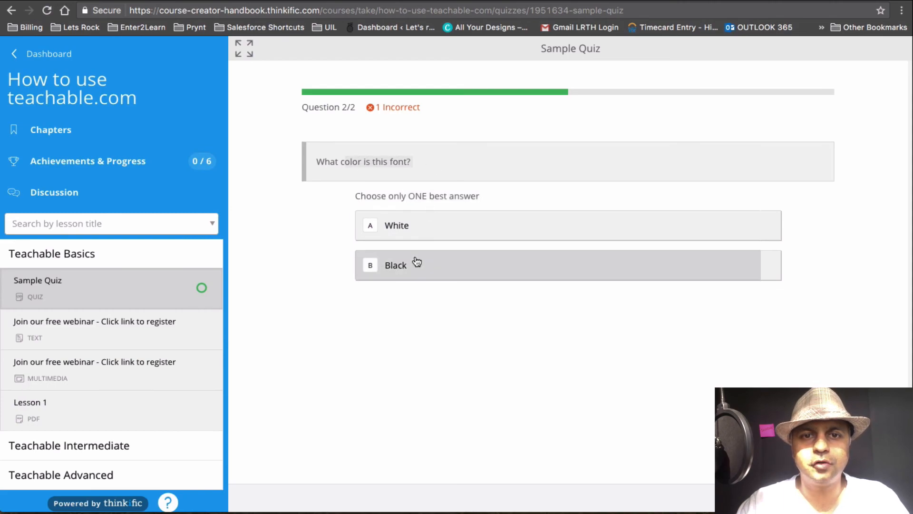
left_click(438, 230)
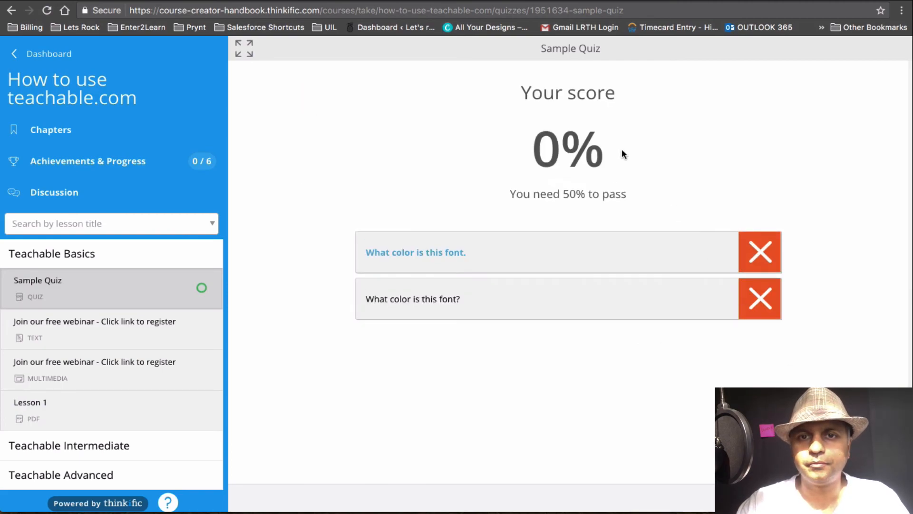
left_click_drag(521, 134, 626, 153)
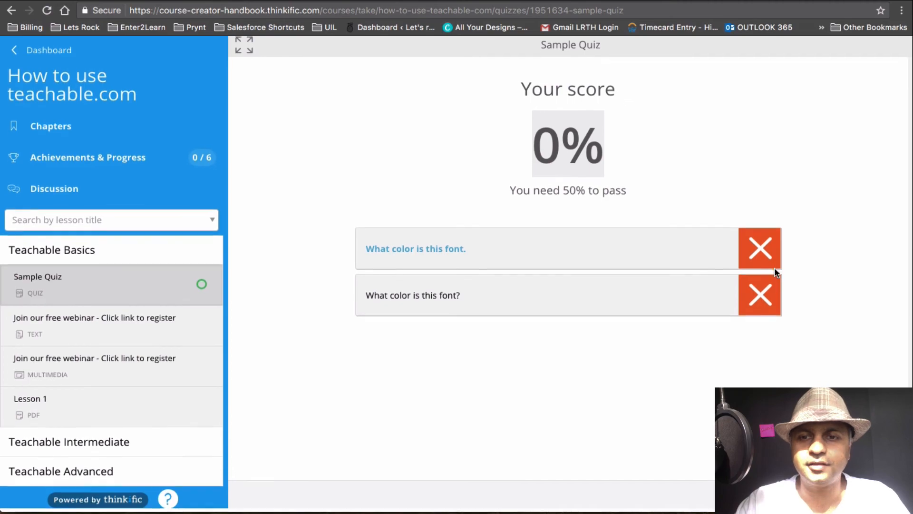
left_click(861, 499)
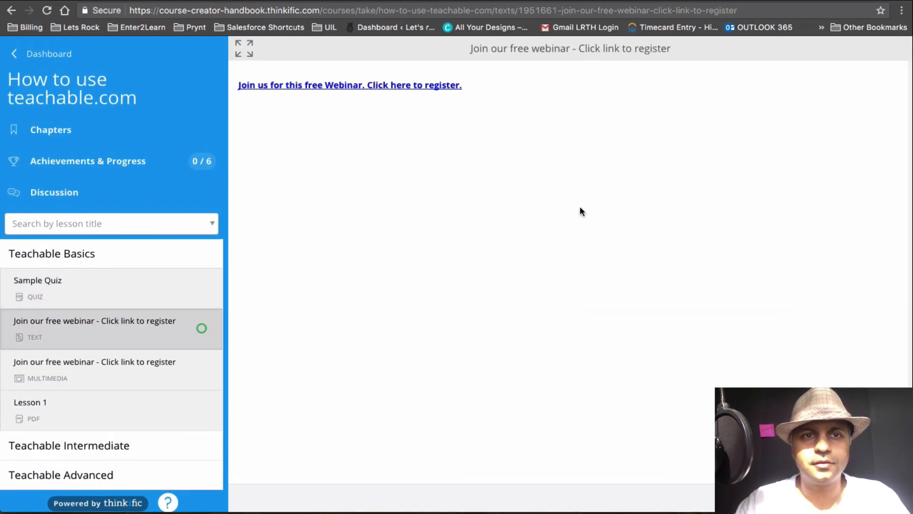
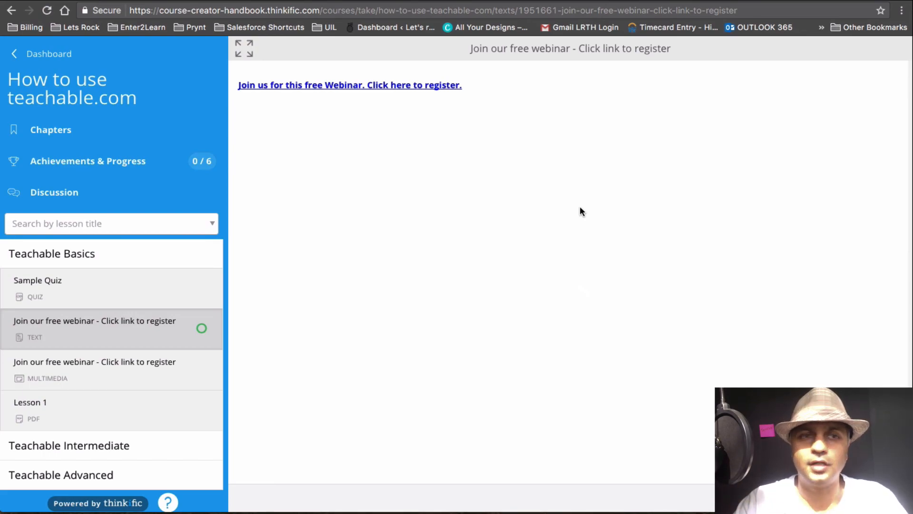
Try the webinar registration link, then return from the missing page to the multimedia webinar lesson
left_click(409, 88)
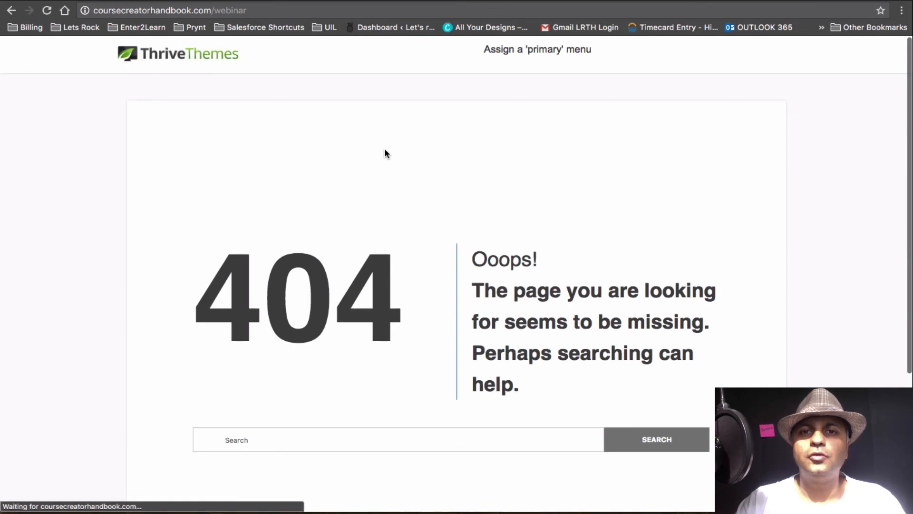
left_click(9, 10)
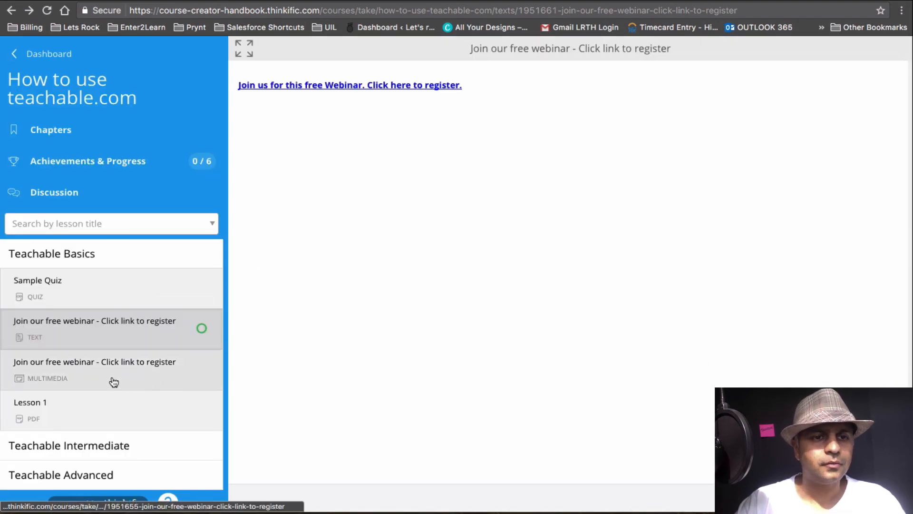
left_click(113, 379)
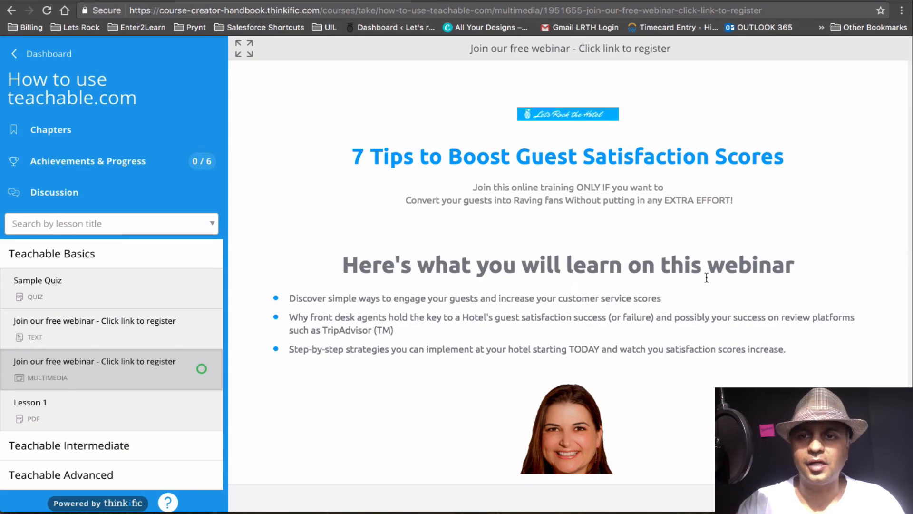
scroll(707, 278, "down", 10)
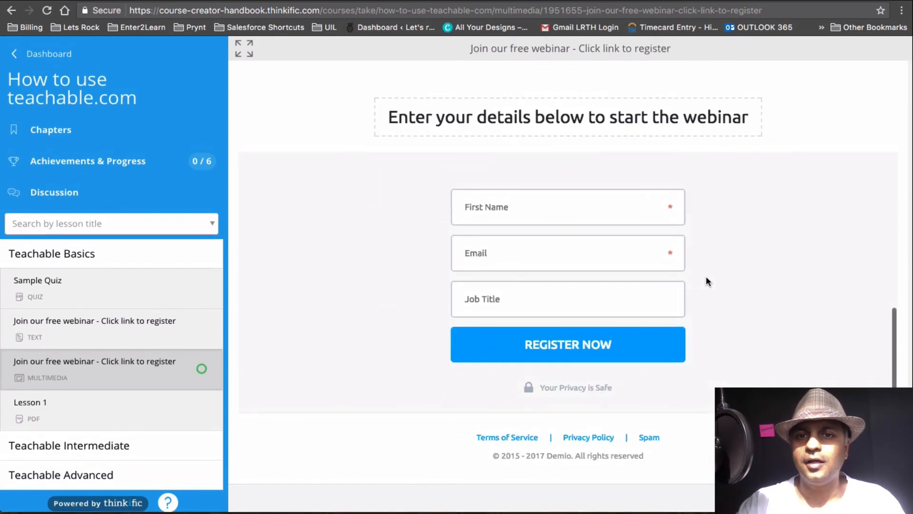
scroll(706, 281, "up", 10)
scroll(707, 280, "down", 10)
scroll(707, 280, "up", 10)
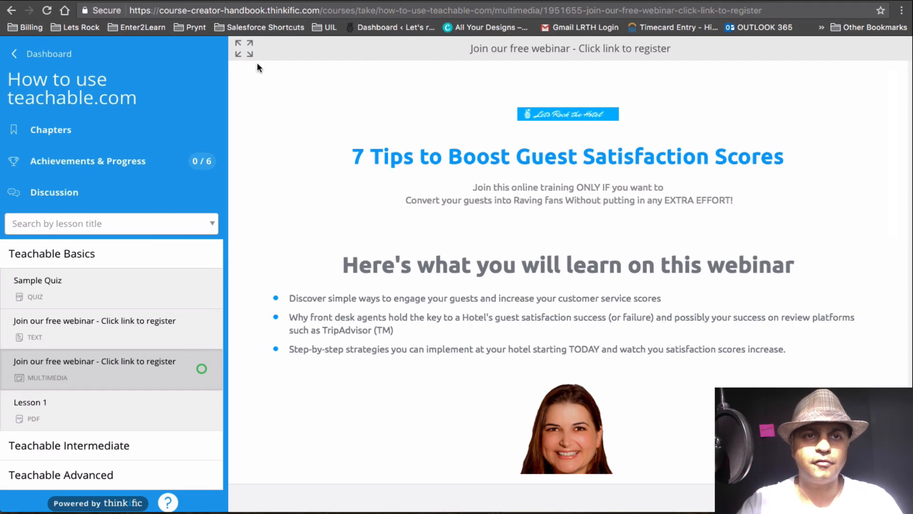
View the webinar lesson at full width, then restore the lesson list and reopen the text webinar lesson
left_click(245, 48)
scroll(598, 270, "down", 12)
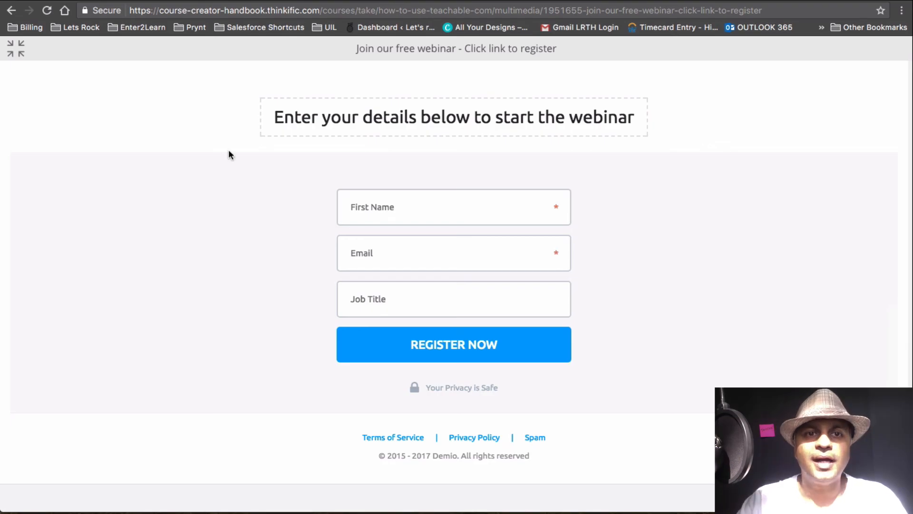
scroll(229, 151, "up", 5)
left_click(15, 48)
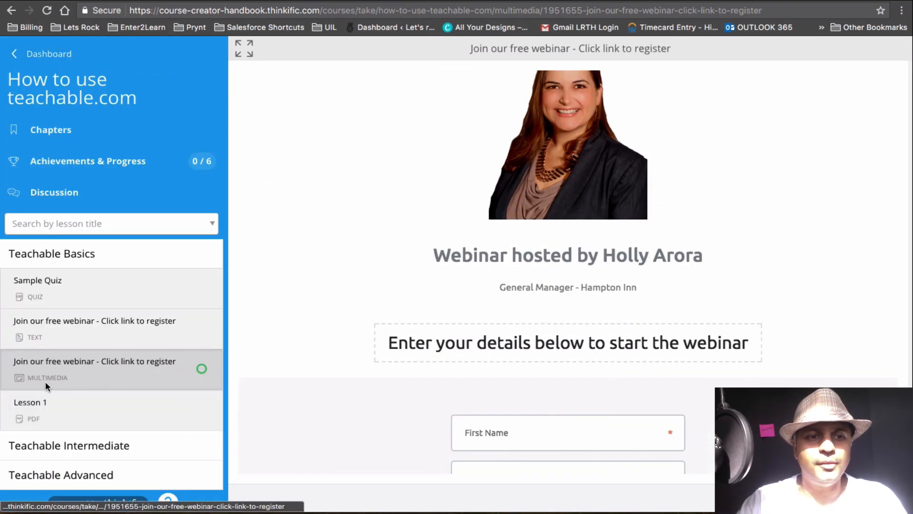
left_click(47, 331)
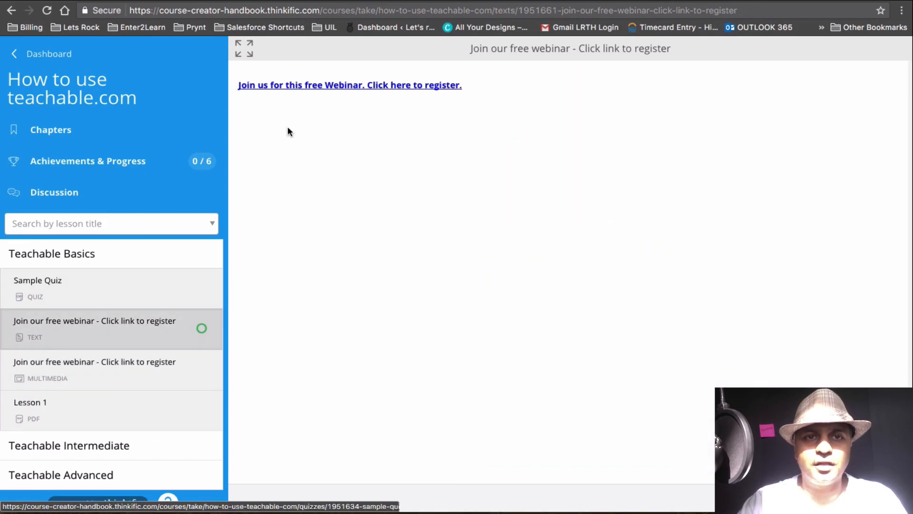
Open and scroll the Lesson 1 PDF, cancel saving it, and expand Teachable Intermediate
scroll(156, 409, "down", 1)
left_click(156, 408)
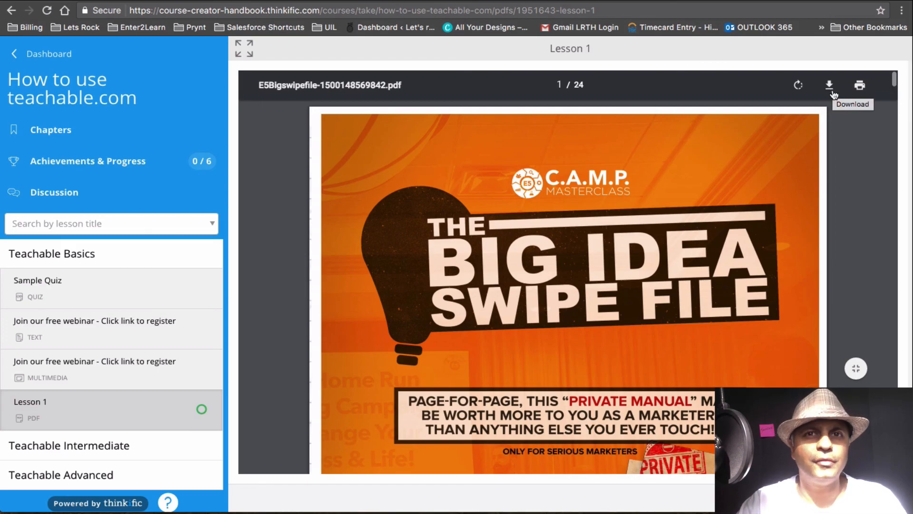
scroll(814, 285, "down", 15)
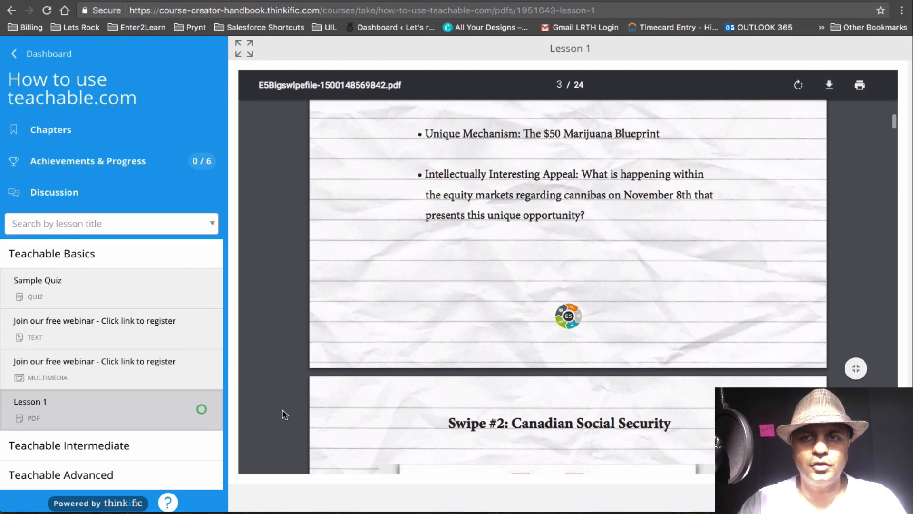
key("super+s")
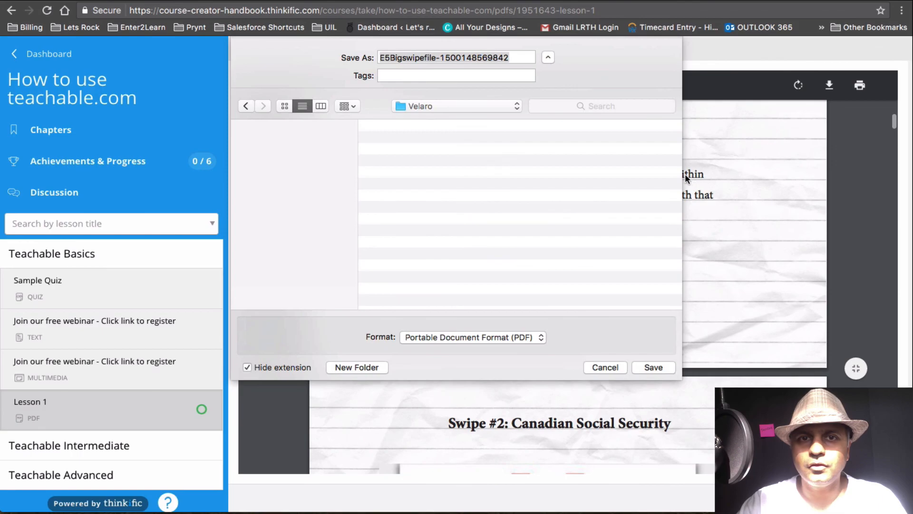
left_click(617, 372)
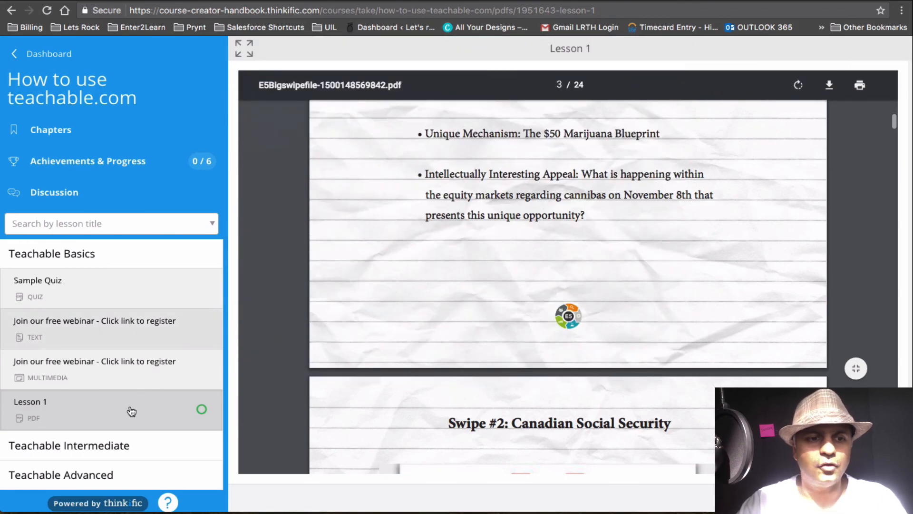
left_click(103, 441)
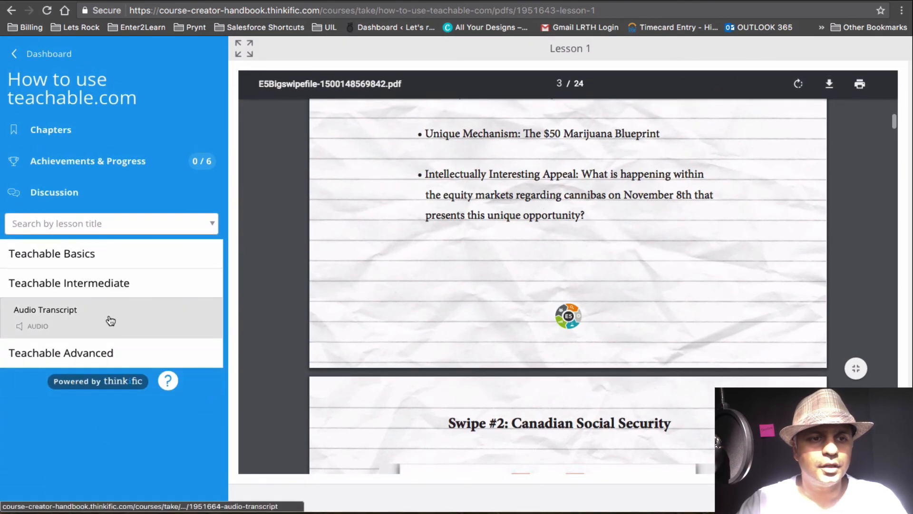
Open the Audio Transcript lesson, select its transcript text and rewind the audio to the start
left_click(63, 316)
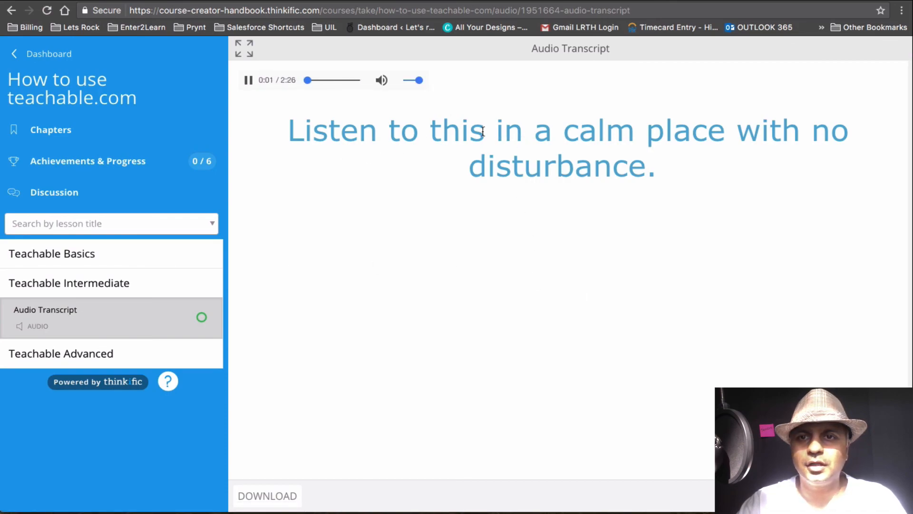
left_click_drag(656, 175, 296, 118)
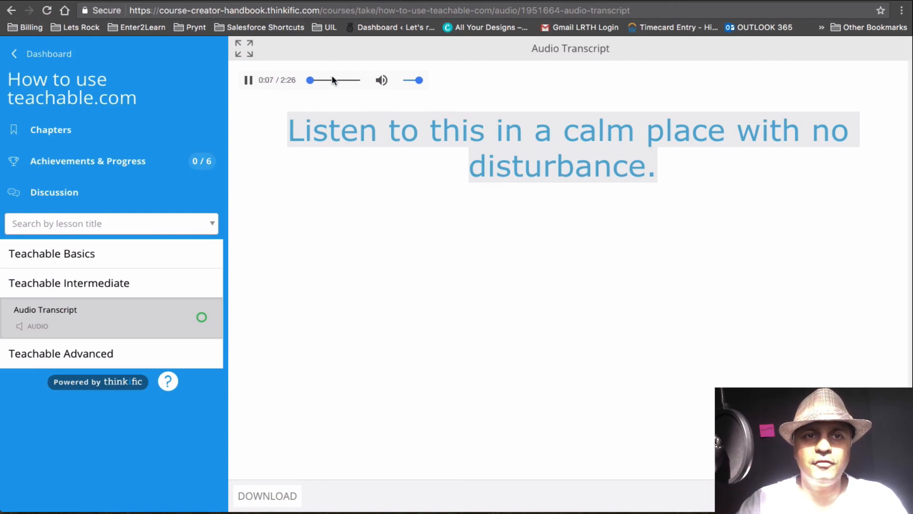
left_click_drag(308, 81, 301, 83)
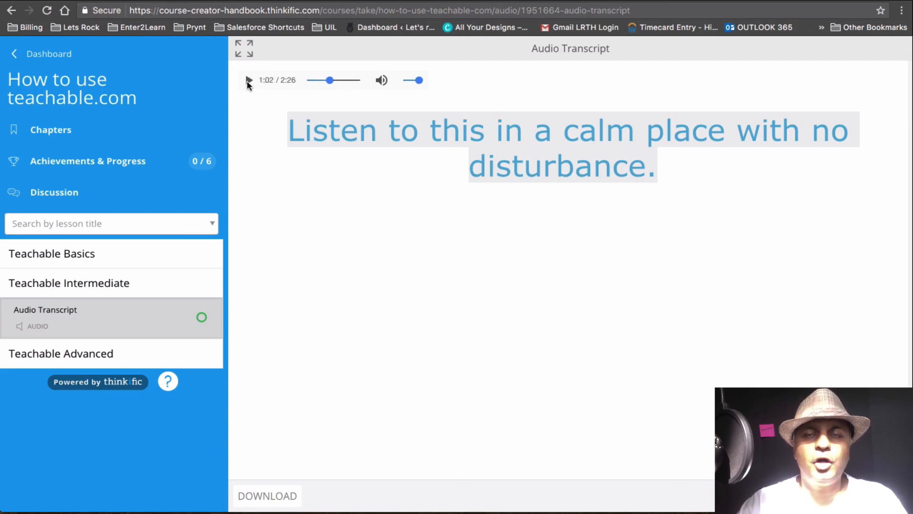
Expand Teachable Advanced and play the 'How to install FB Pixel on your Teachable School' video
left_click(124, 353)
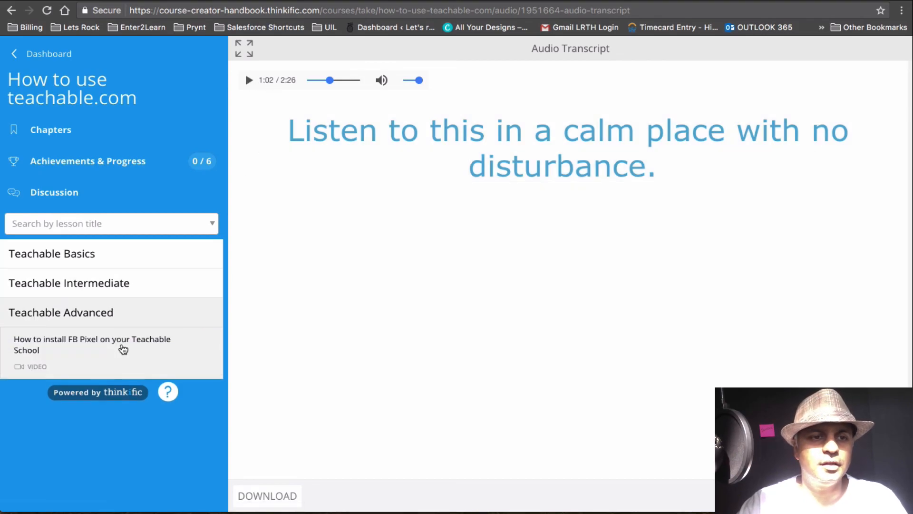
left_click(147, 342)
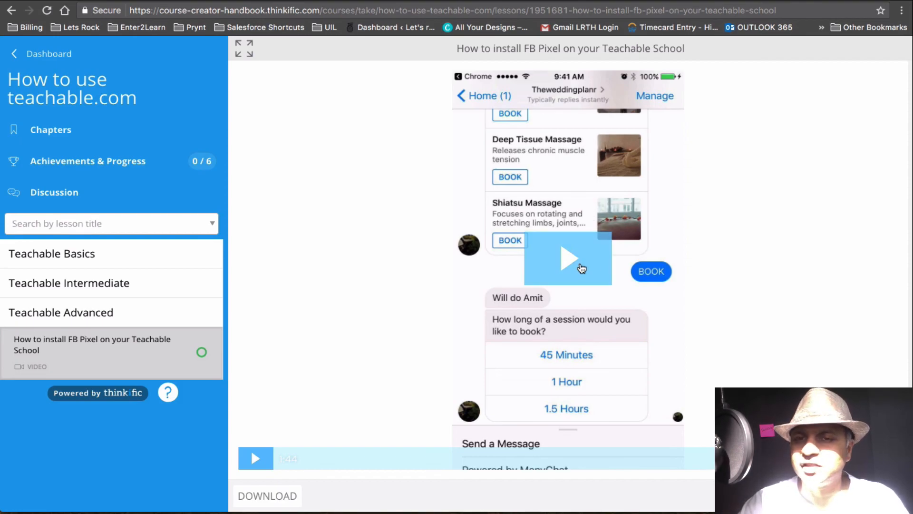
left_click(260, 460)
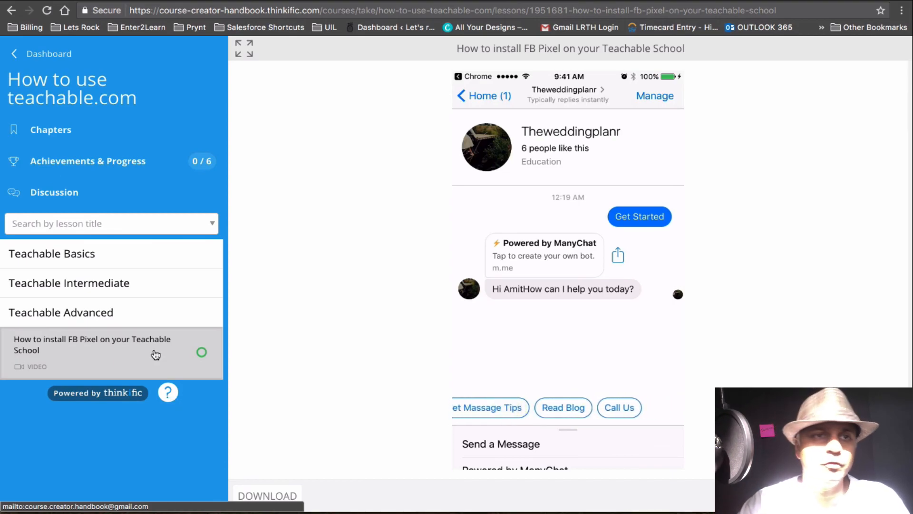
Leave the student dashboard, switch to the Thinkific admin window and close the course settings editor
left_click(48, 54)
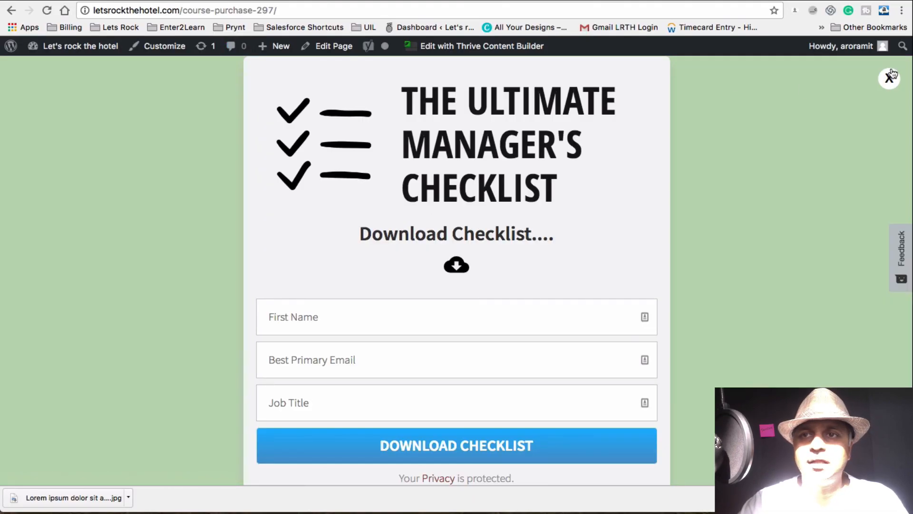
left_click(889, 78)
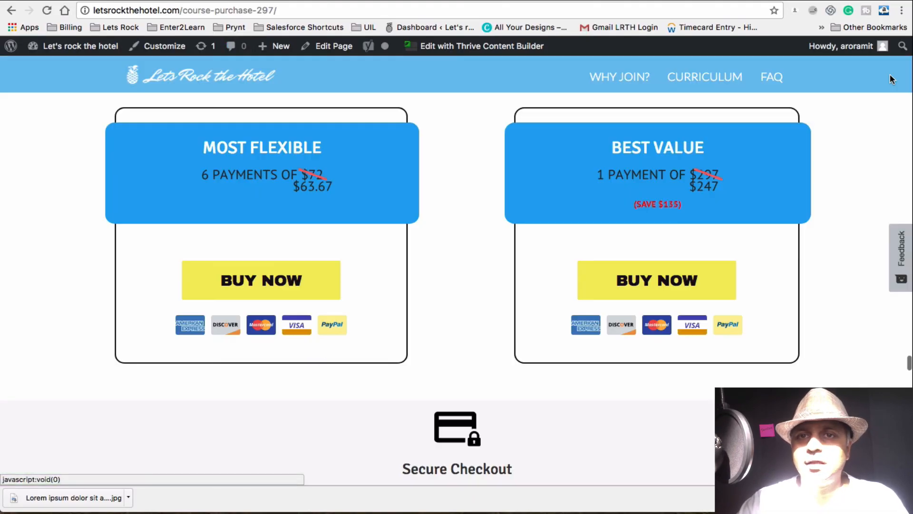
key("ctrl+Up")
left_click(447, 198)
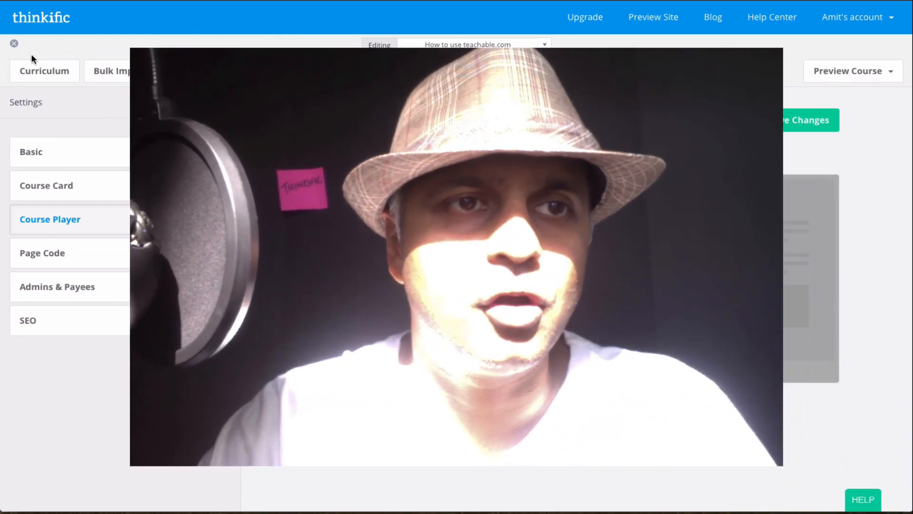
left_click(14, 43)
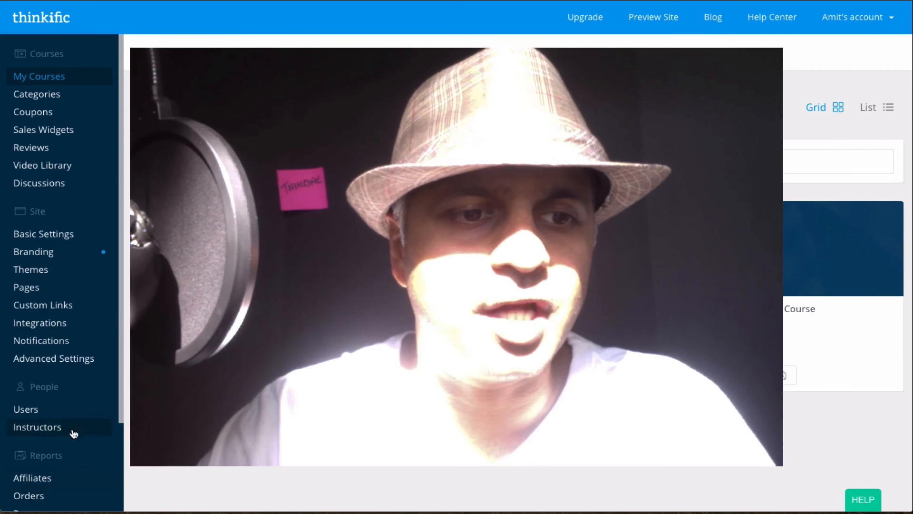
scroll(74, 433, "down", 3)
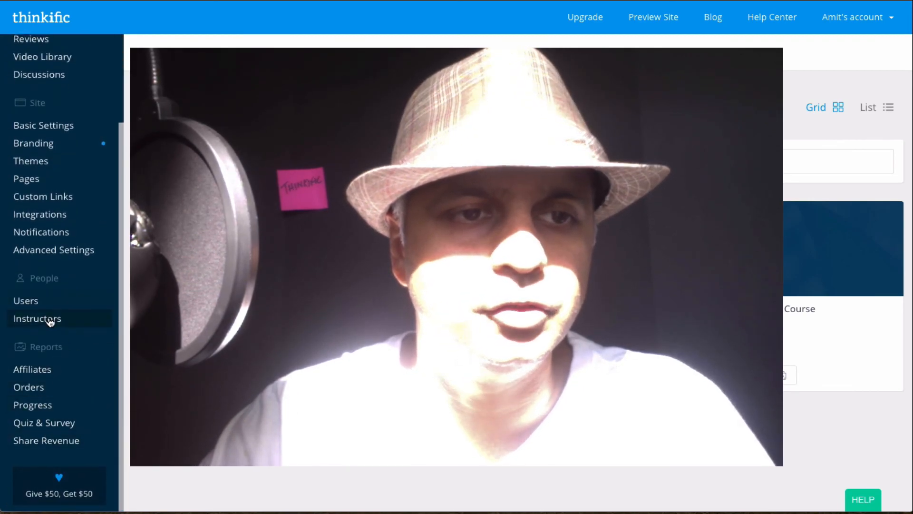
scroll(51, 321, "up", 3)
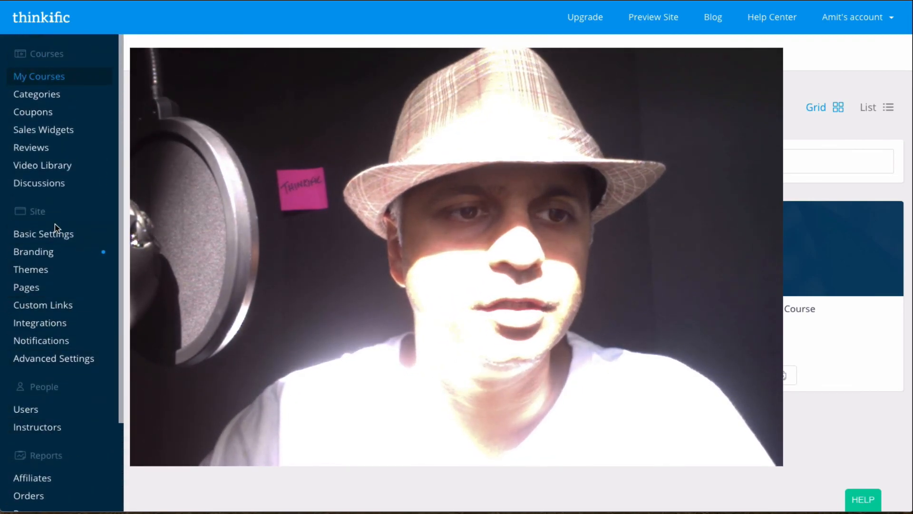